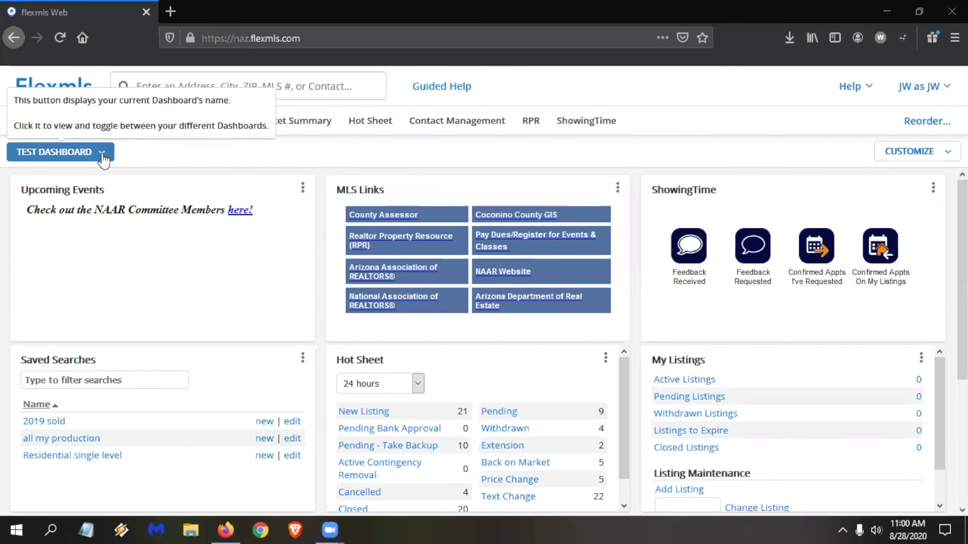
Switch to the Home dashboard and set its Contacts gadget to show the Portal, Listings and Last Match columns.
left_click(102, 154)
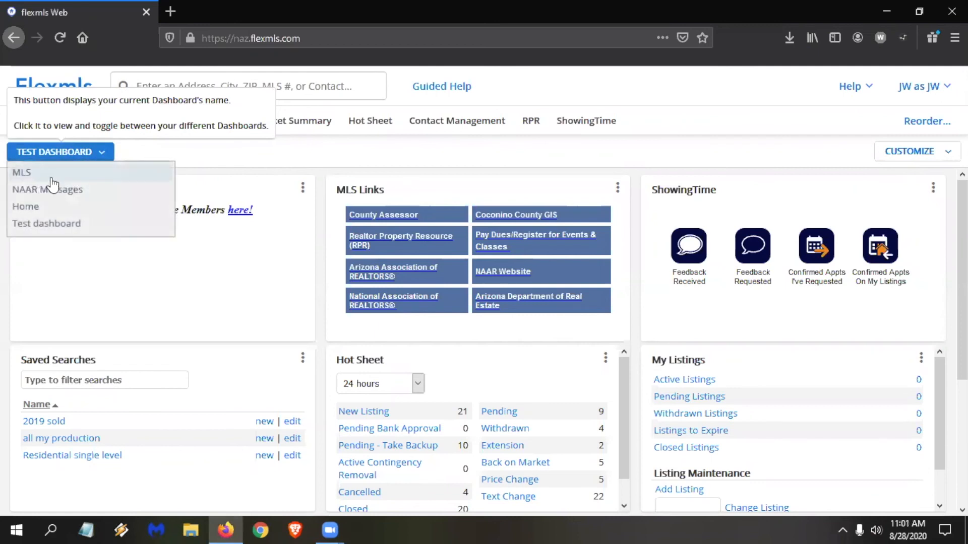
left_click(70, 209)
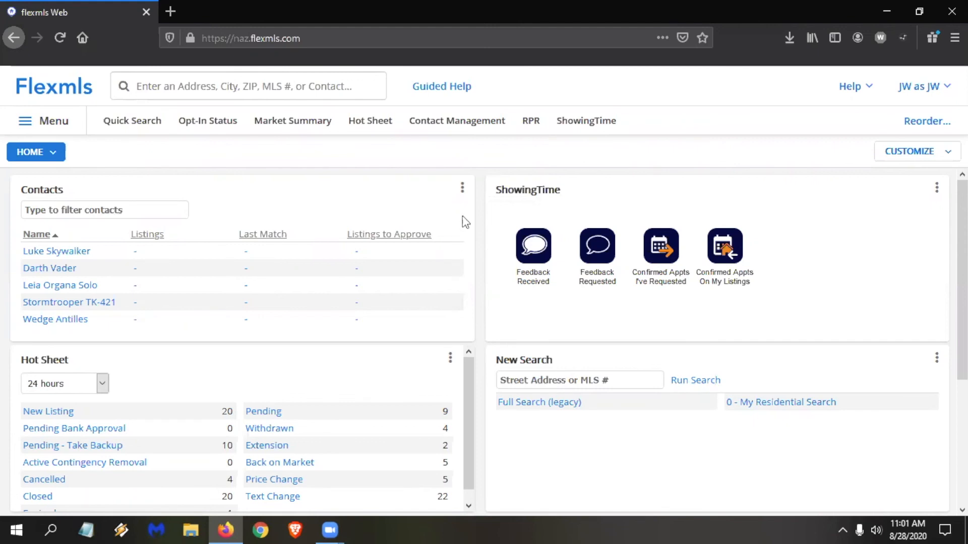
left_click(462, 189)
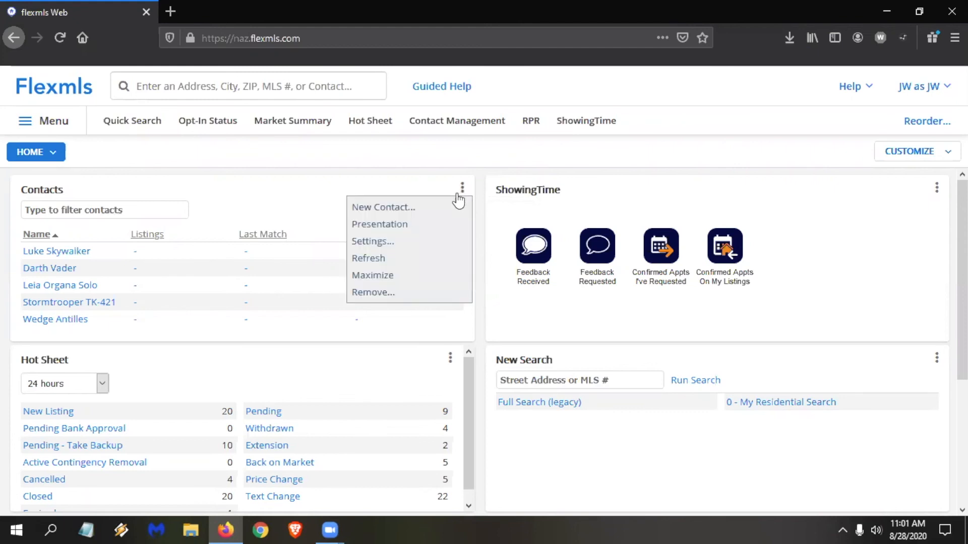
left_click(404, 243)
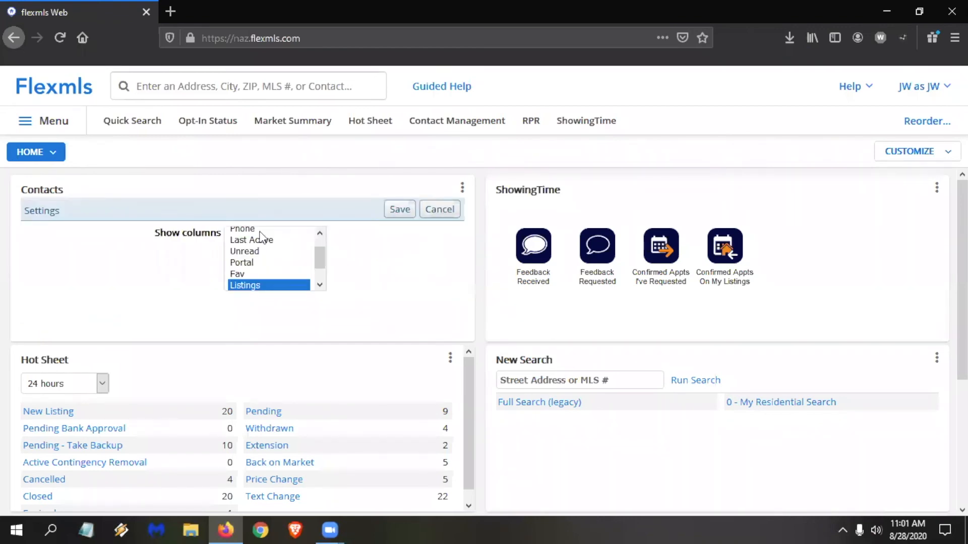
left_click_drag(323, 252, 323, 282)
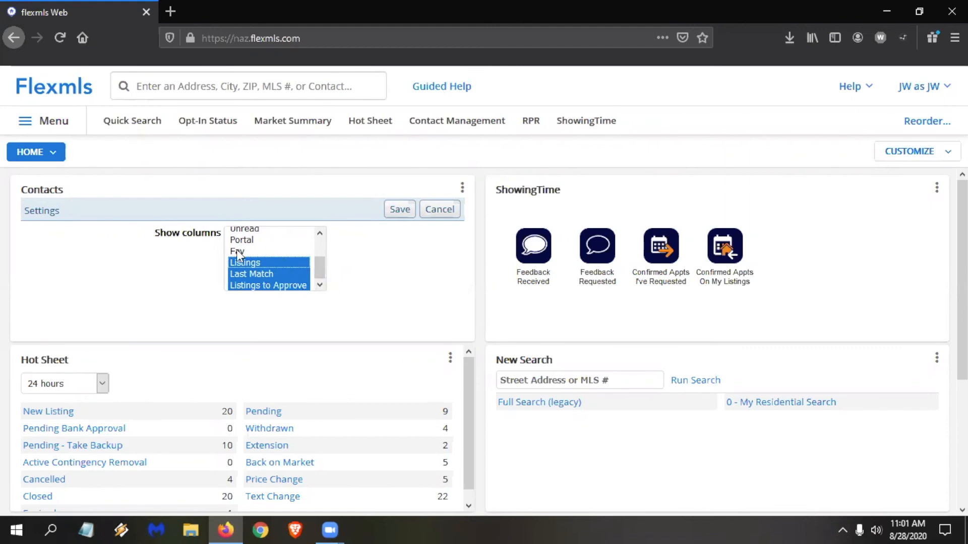
left_click(252, 249, "ctrl")
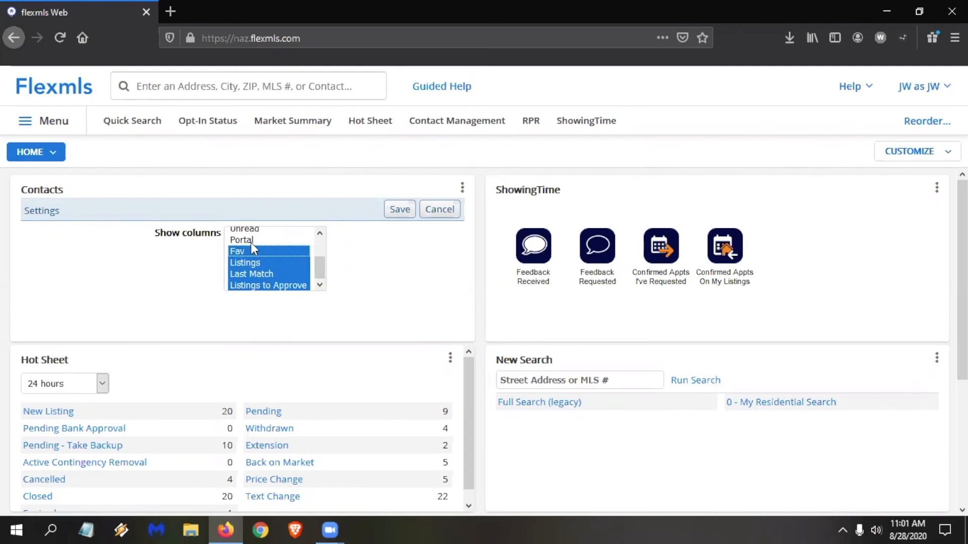
left_click(250, 243, "ctrl")
left_click(246, 252, "ctrl")
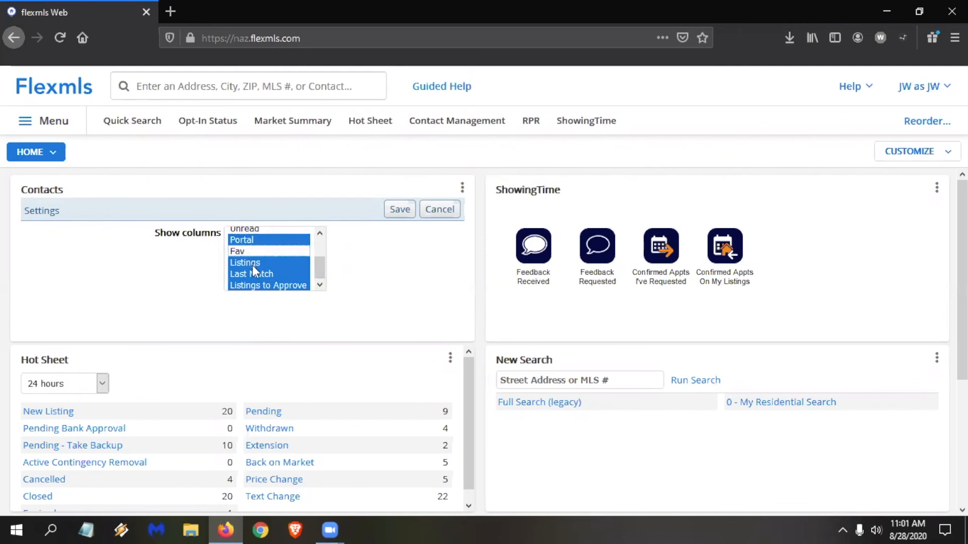
left_click(266, 284, "ctrl")
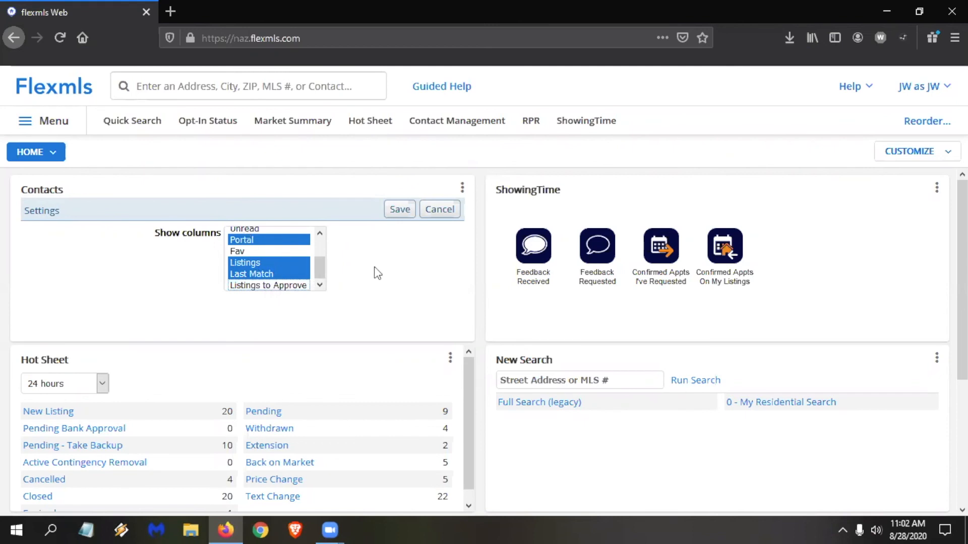
left_click(400, 211)
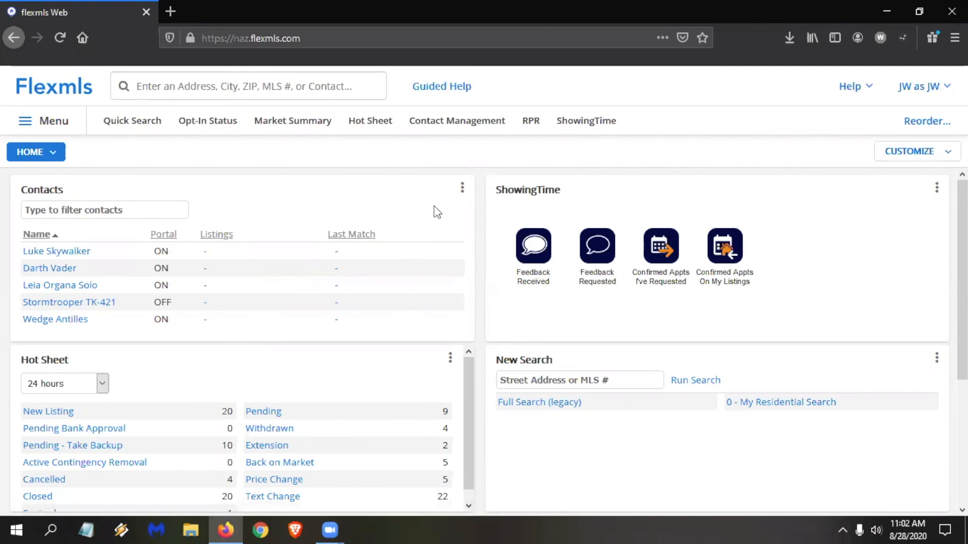
Limit the Hot Sheet gadget to the Residential property type and save its settings.
scroll(435, 211, "down", 2)
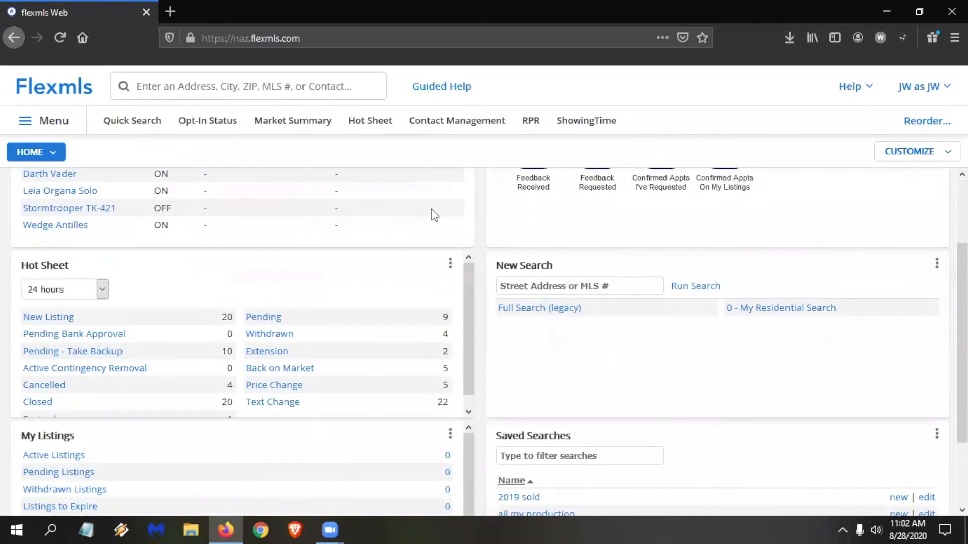
scroll(431, 208, "down", 2)
scroll(459, 245, "up", 1)
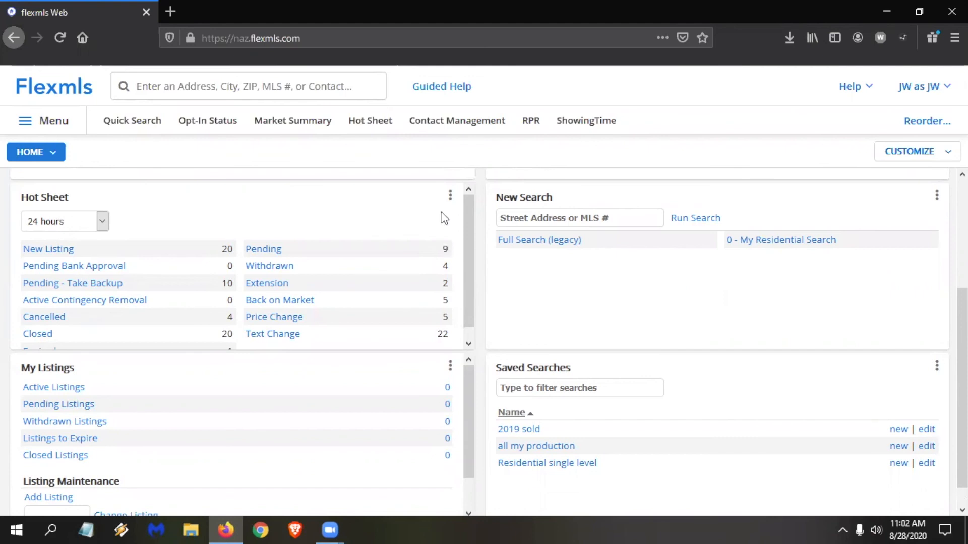
left_click(451, 197)
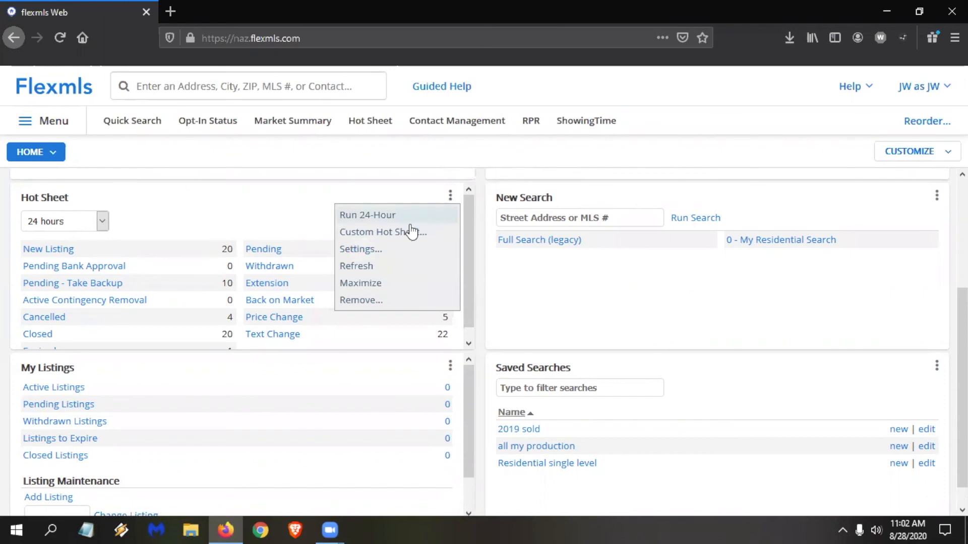
left_click(361, 249)
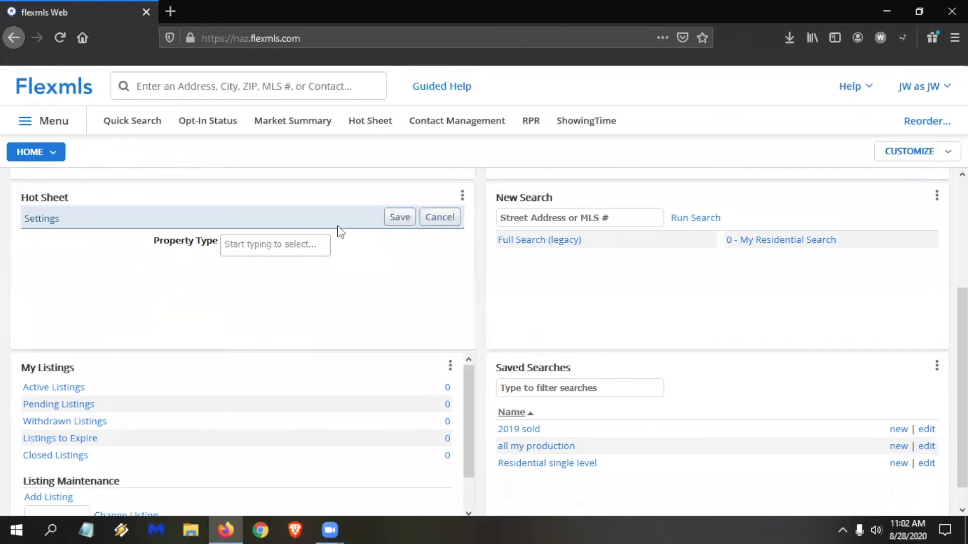
left_click(262, 245)
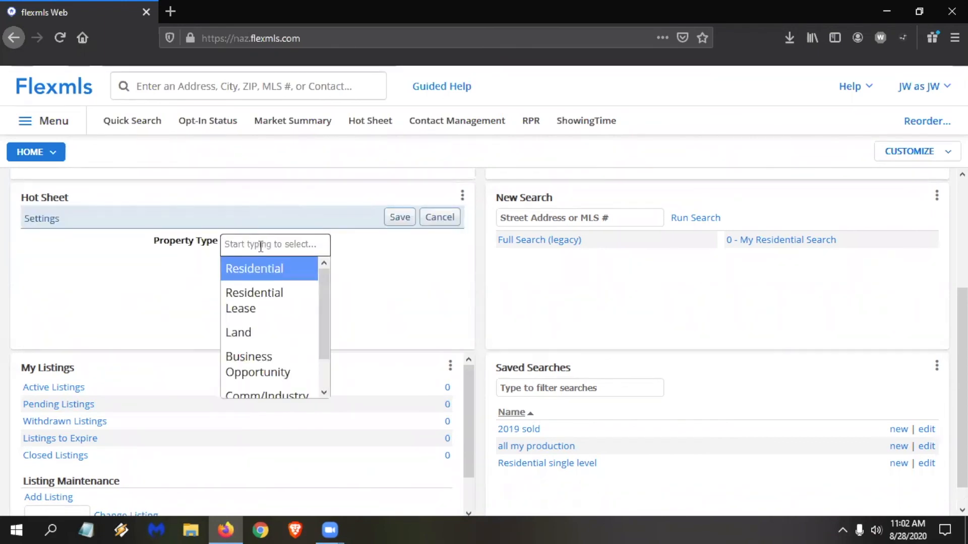
left_click(259, 275)
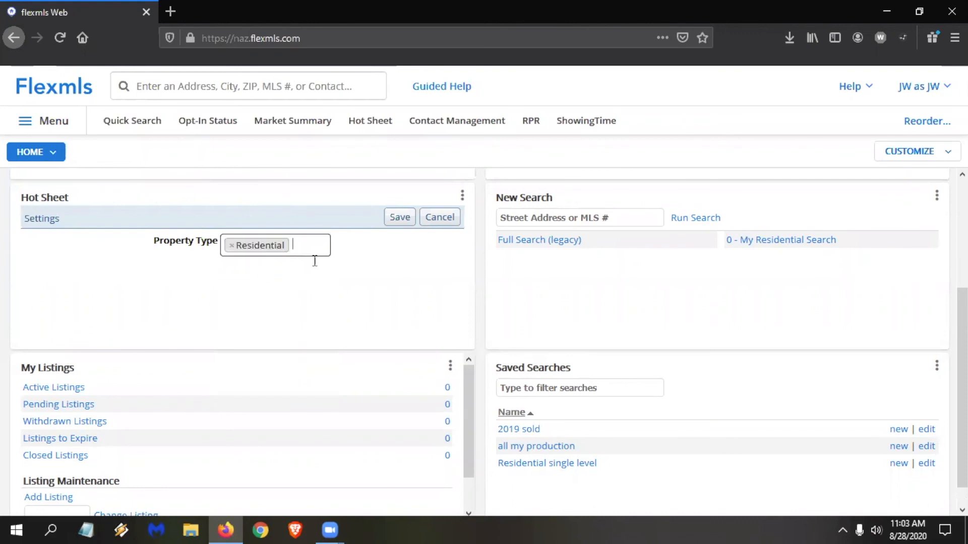
left_click(394, 224)
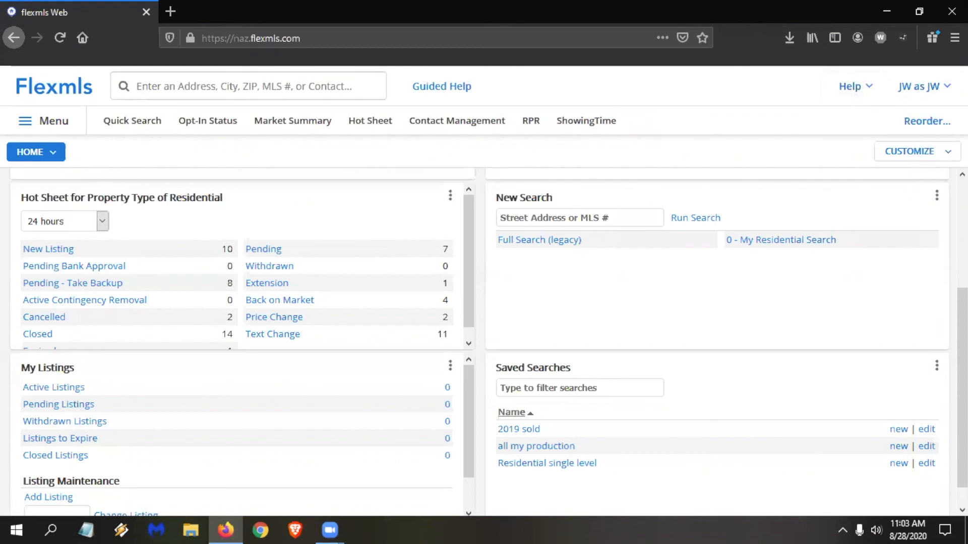
Add another Hot Sheet gadget from the Daily category to the Home dashboard and return to the dashboard.
left_click(942, 152)
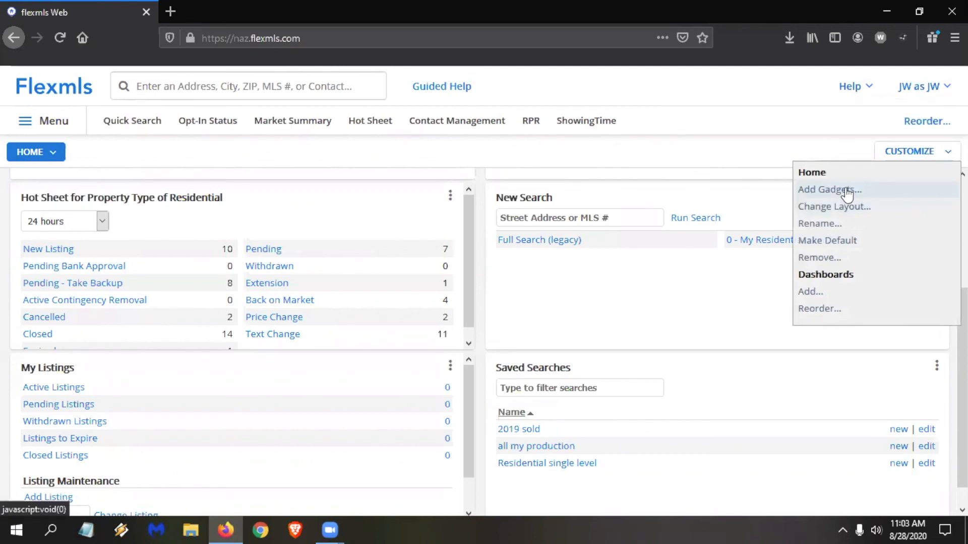
left_click(301, 212)
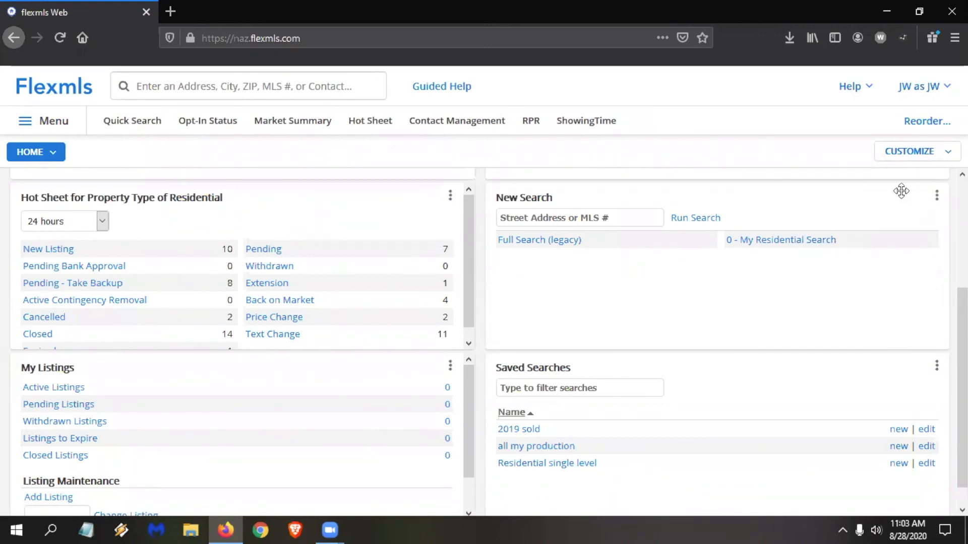
left_click(910, 151)
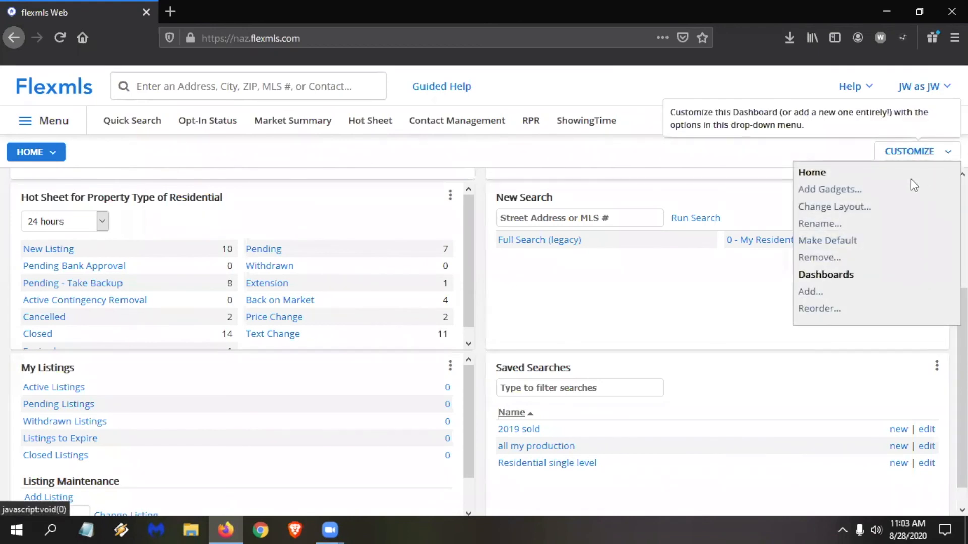
left_click(842, 192)
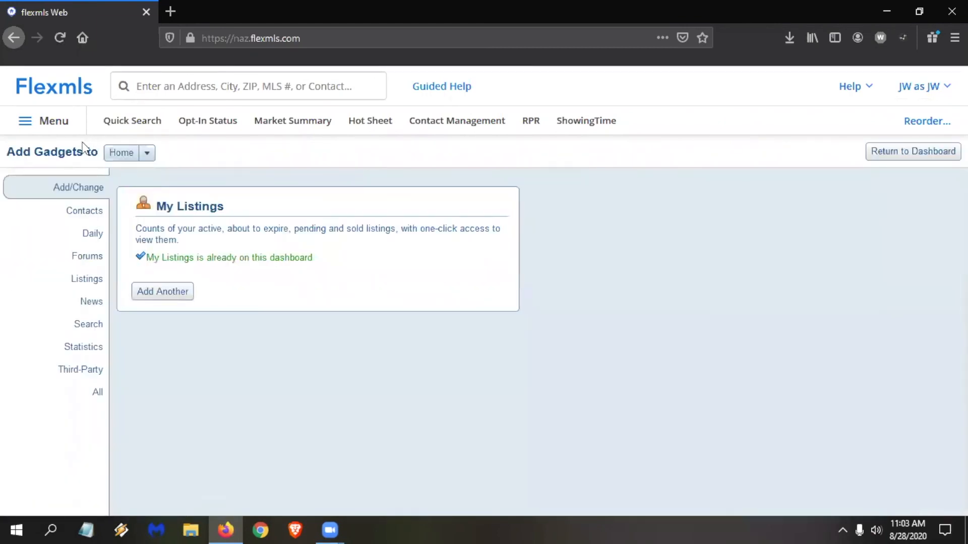
left_click(98, 220)
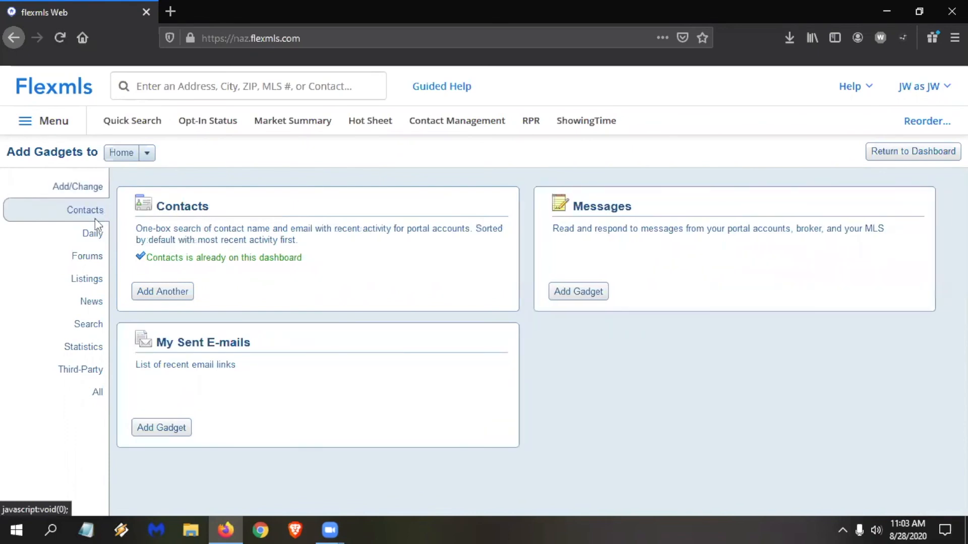
left_click(95, 235)
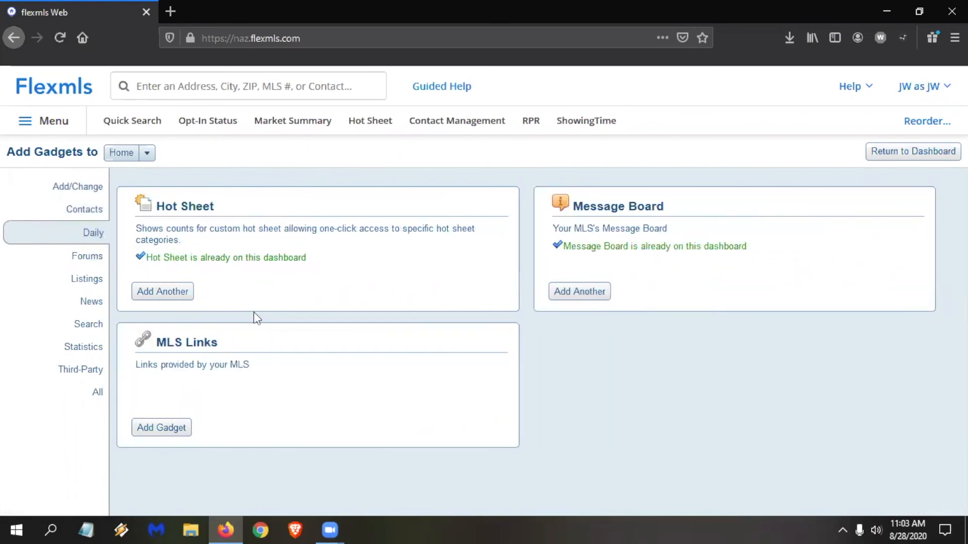
left_click(177, 298)
left_click(915, 153)
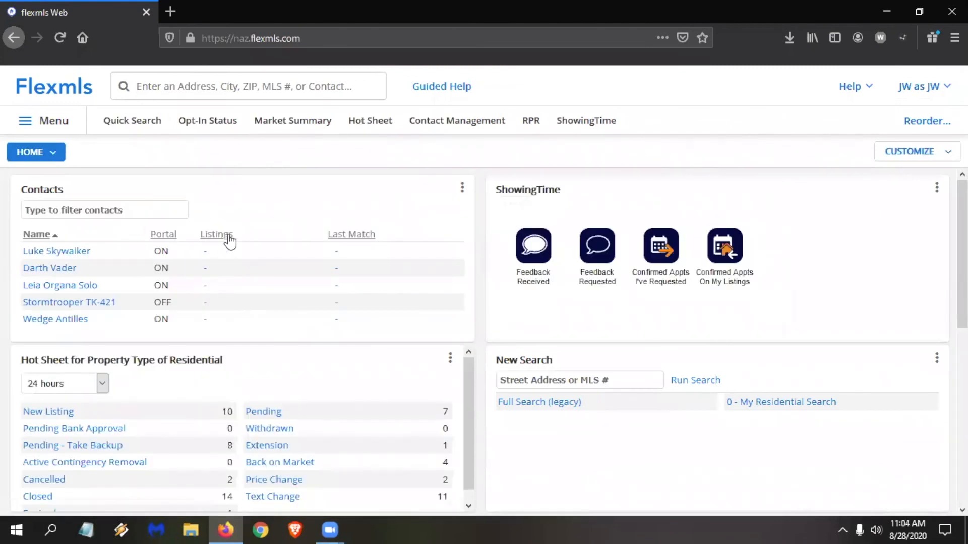
Move the new Hot Sheet gadget between ShowingTime and New Search, beside the Residential Hot Sheet.
scroll(228, 238, "down", 5)
scroll(229, 236, "down", 2)
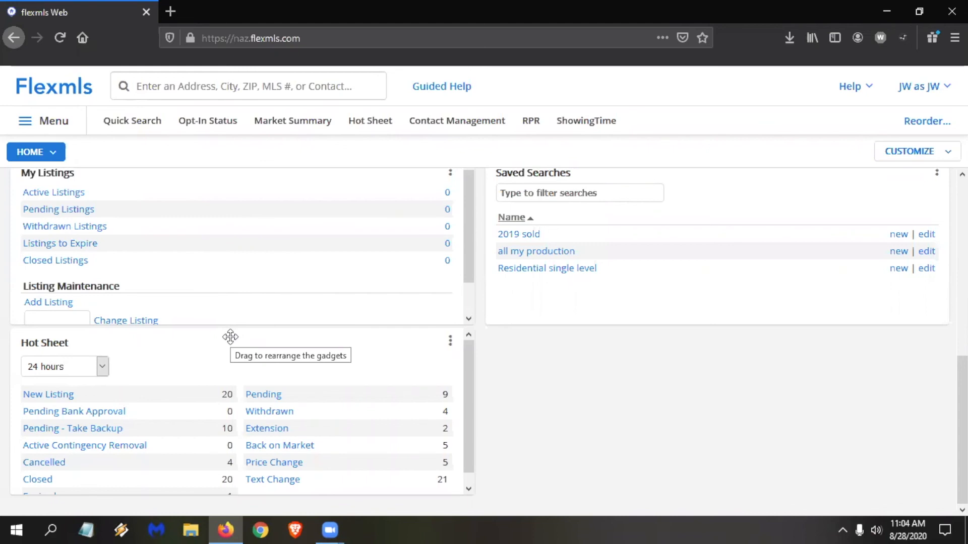
left_click_drag(230, 337, 674, 264)
scroll(674, 264, "up", 2)
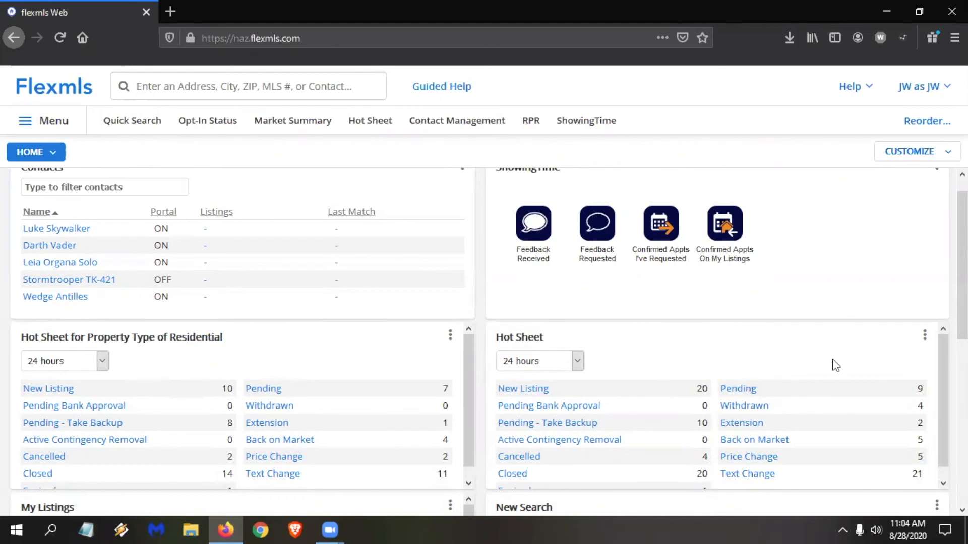
Limit the new Hot Sheet gadget to the Residential Lease property type and save its settings.
left_click(925, 337)
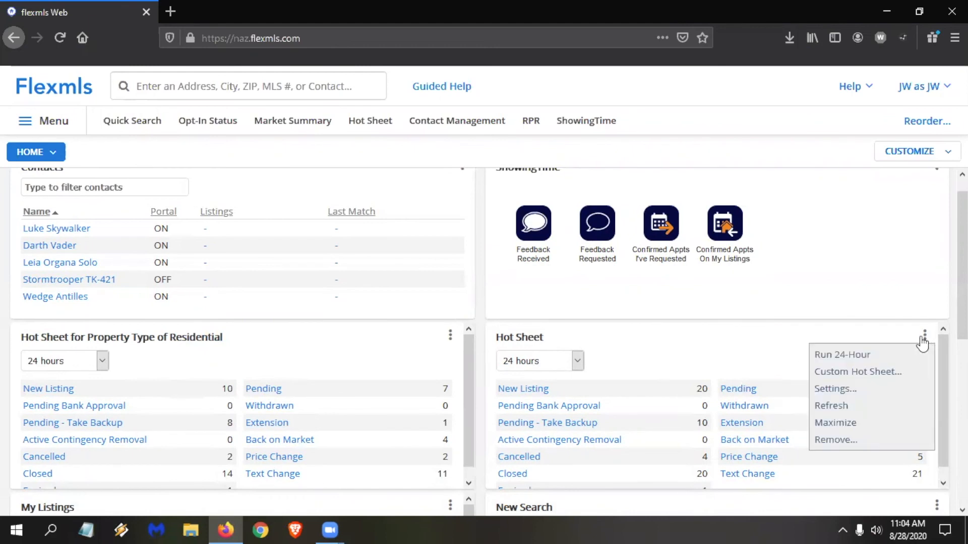
left_click(836, 392)
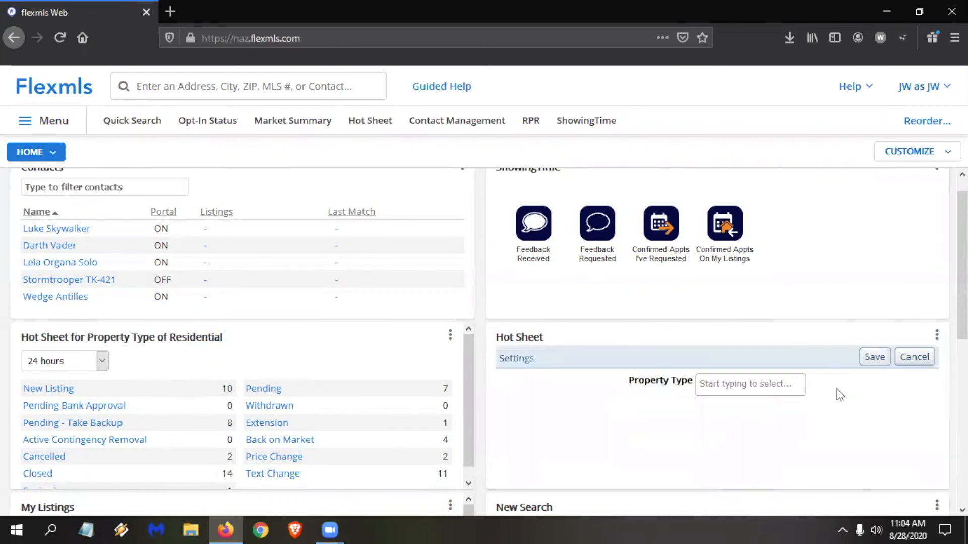
left_click(768, 384)
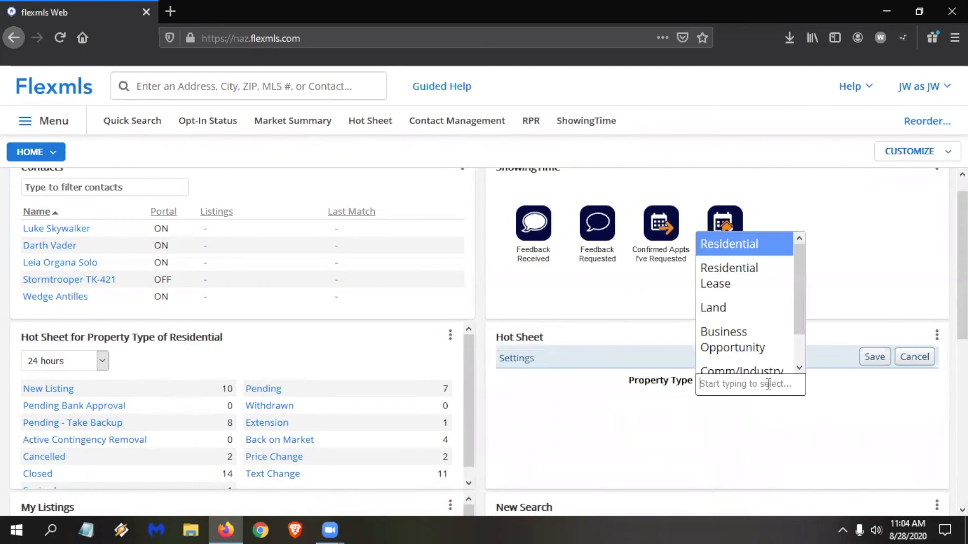
left_click(731, 277)
left_click(873, 358)
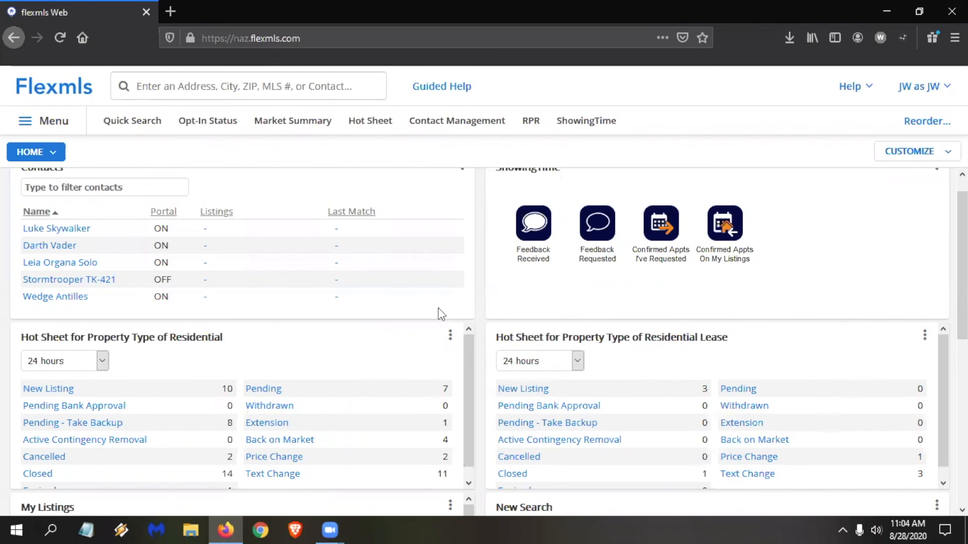
Set the Residential Hot Sheet period to 72 hours and open its New Listing results.
left_click(101, 363)
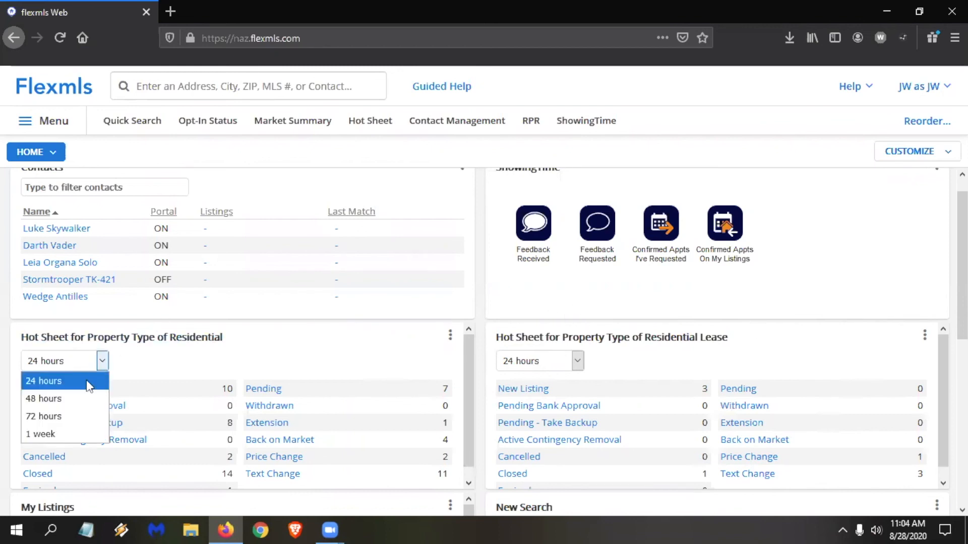
left_click(84, 418)
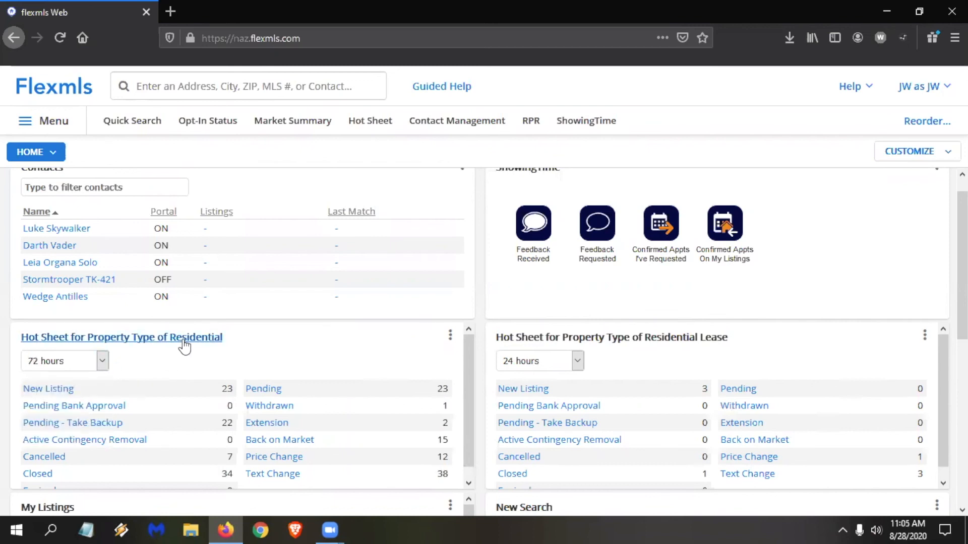
left_click(56, 388)
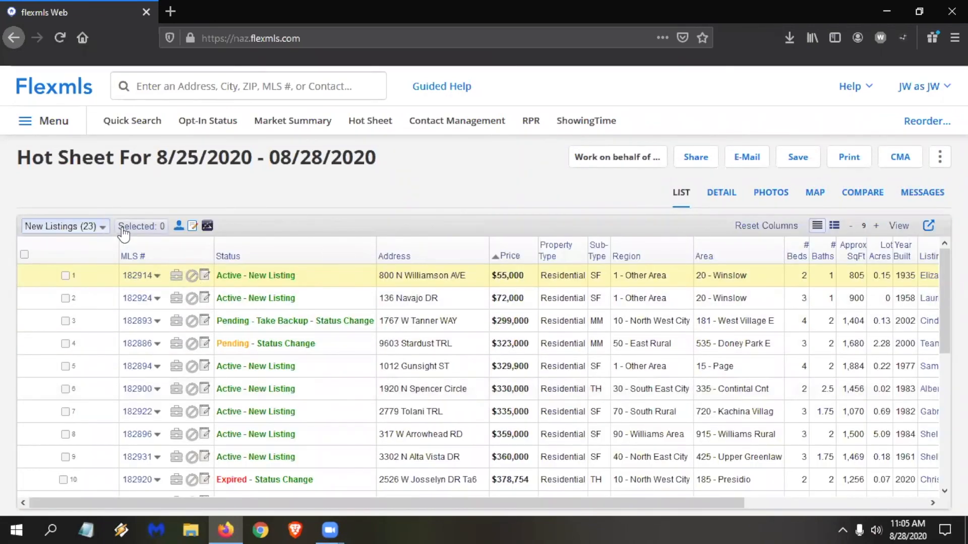
Switch the hot sheet results from New Listings to Price Changes.
left_click(104, 227)
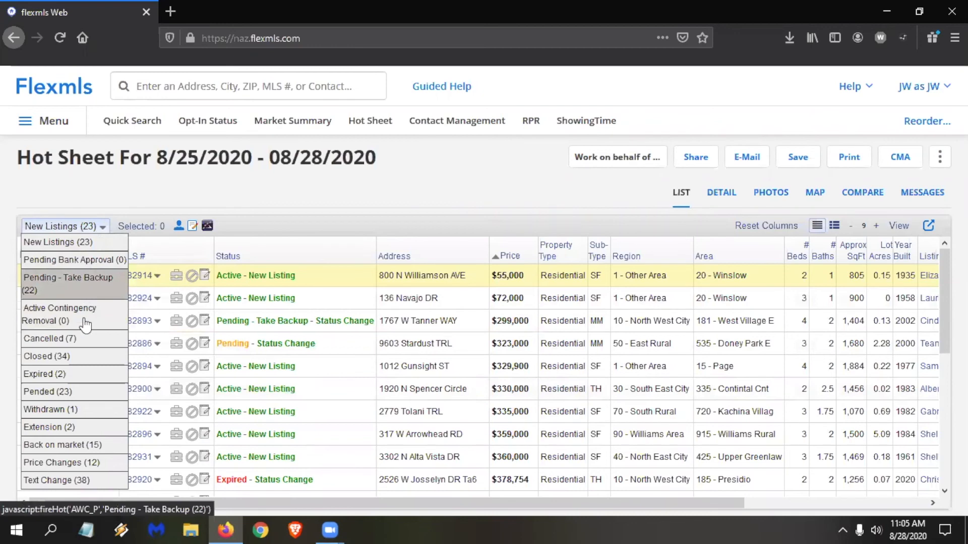
left_click(80, 464)
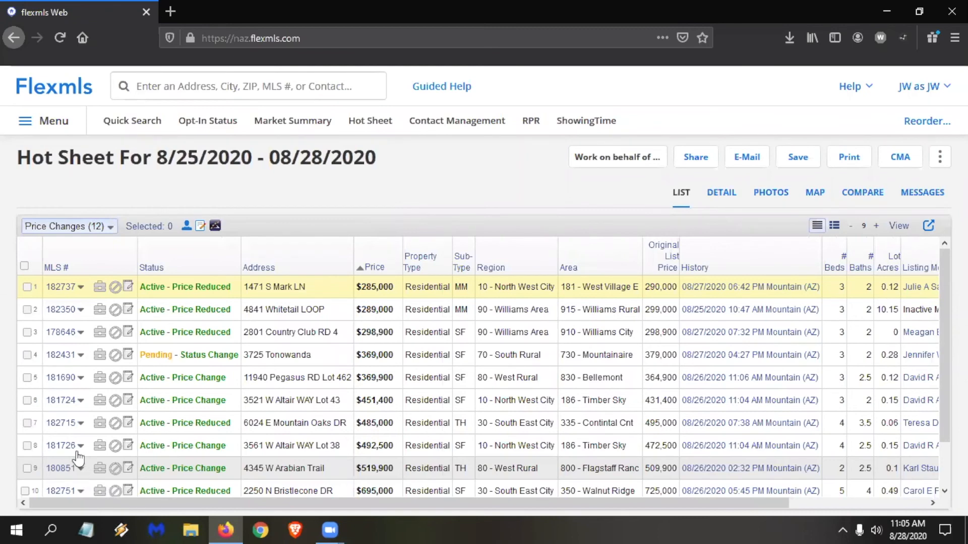
left_click(61, 227)
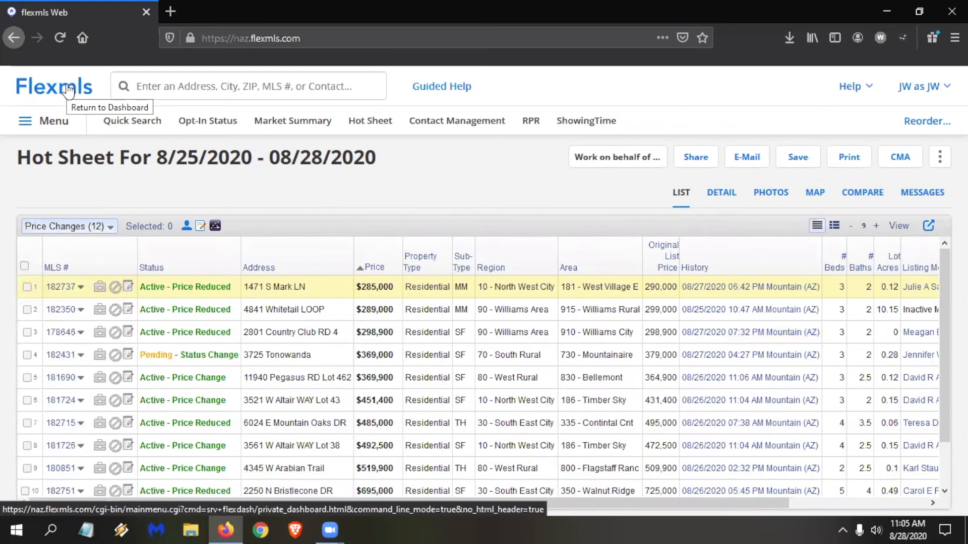
Return to the dashboards, switch from Test dashboard to Home, and make Home the default dashboard.
left_click(68, 91)
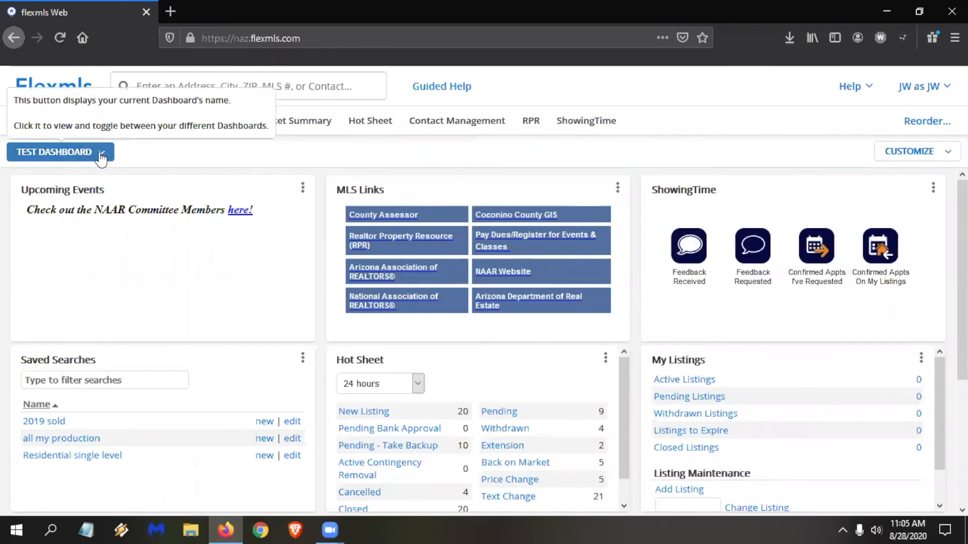
left_click(101, 154)
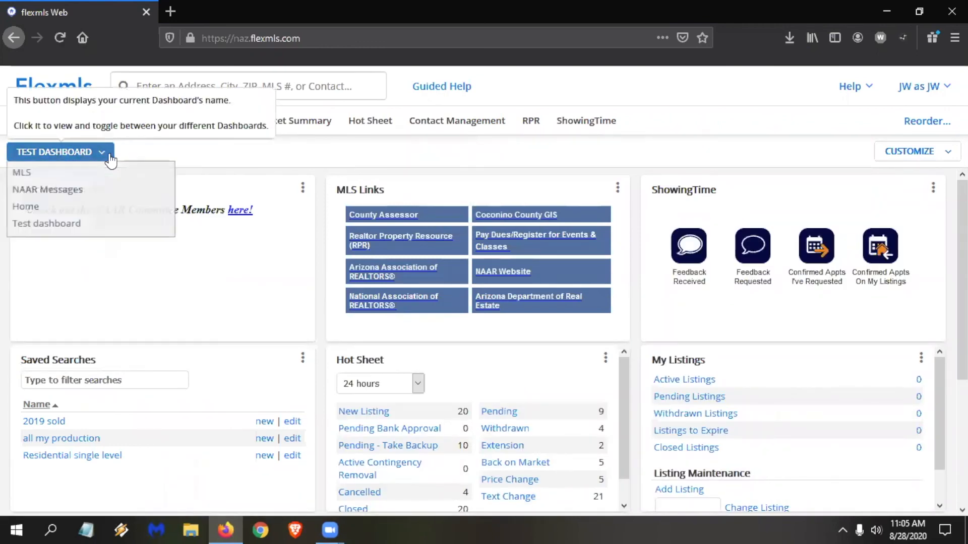
left_click(64, 206)
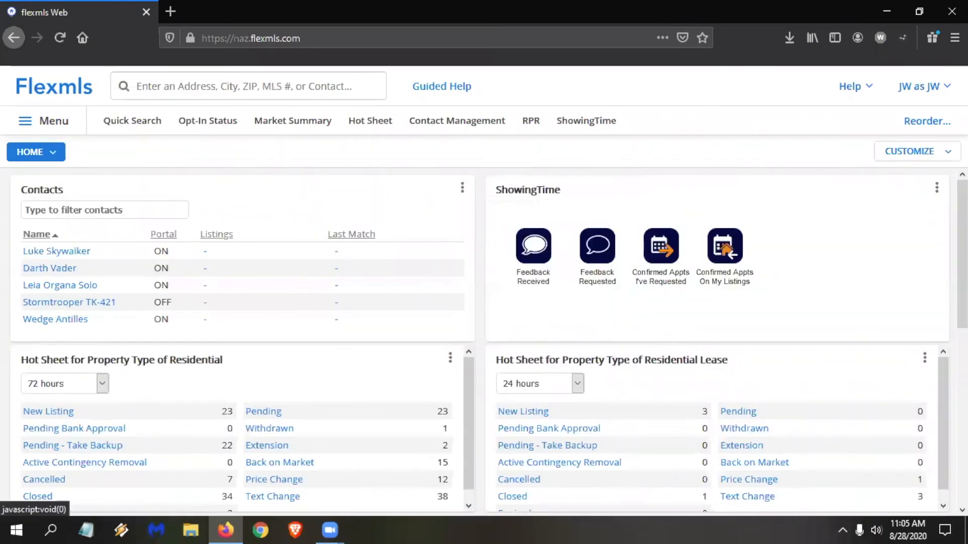
left_click(914, 151)
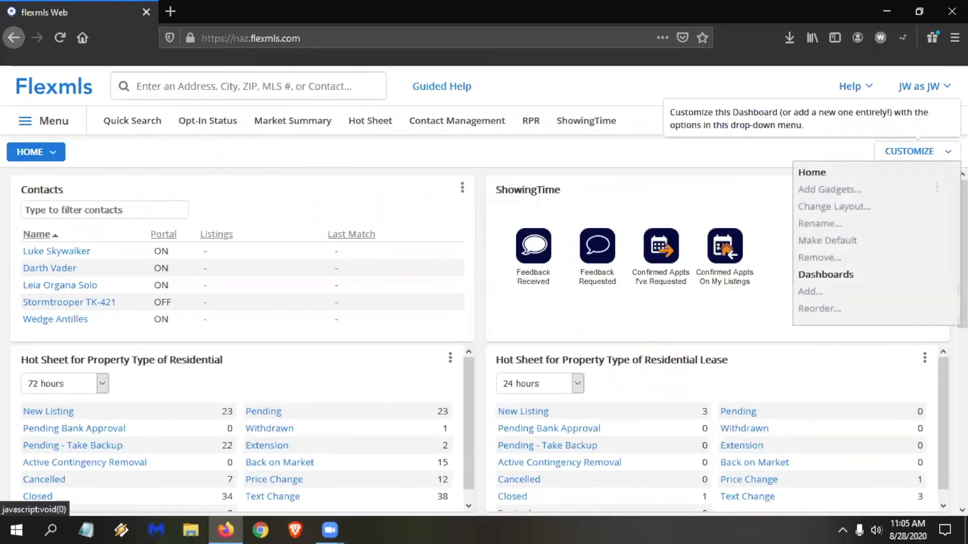
left_click(851, 242)
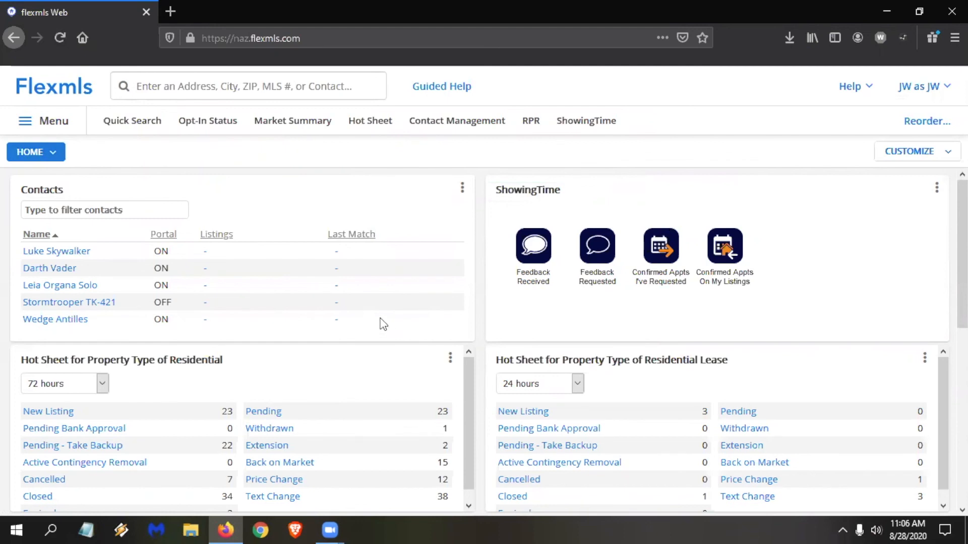
View the first contact's details and the full Contact Management list from the Contacts gadget, returning to the dashboard each time.
left_click(70, 253)
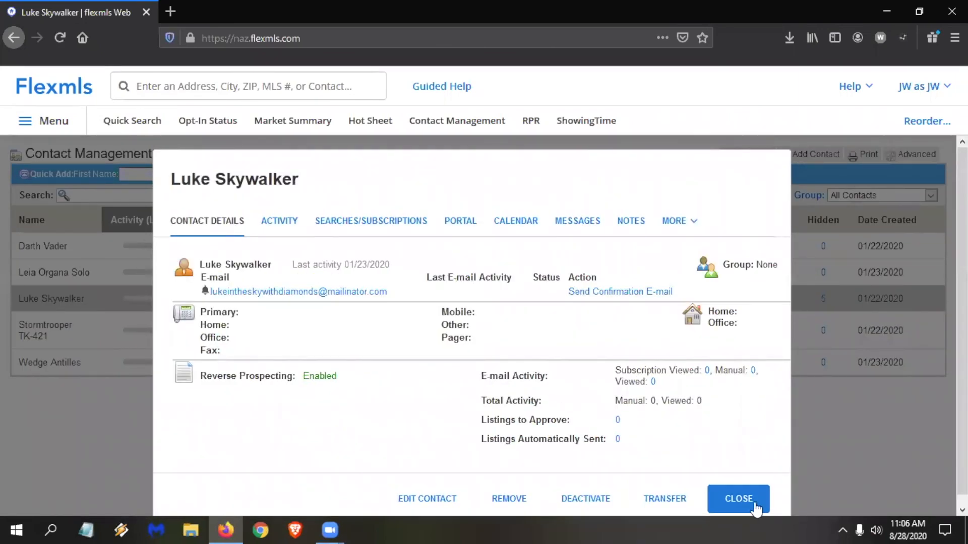
left_click(739, 499)
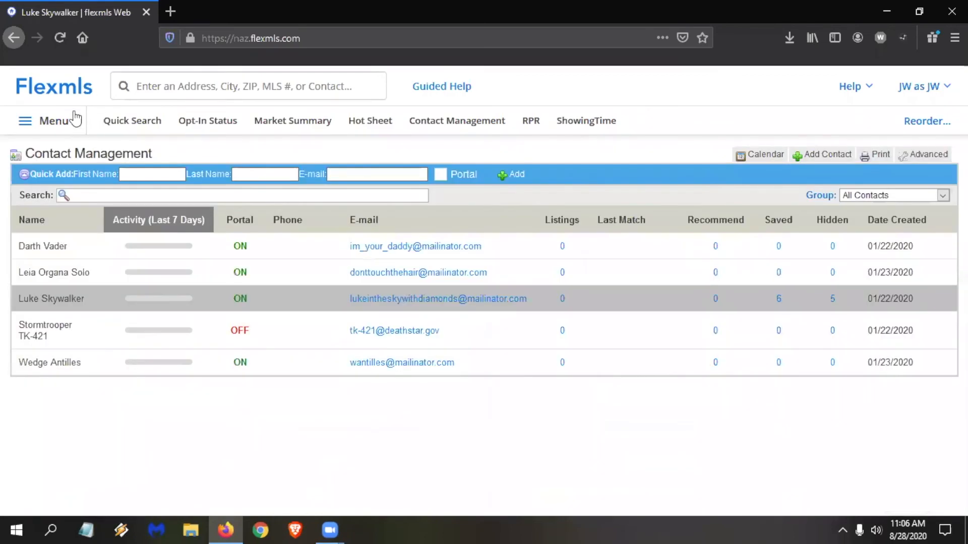
left_click(59, 93)
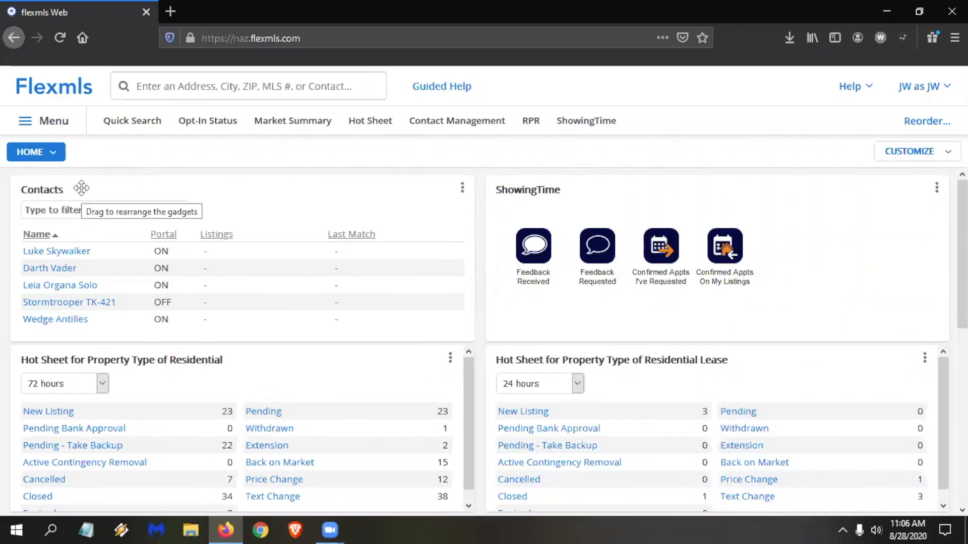
left_click(51, 190)
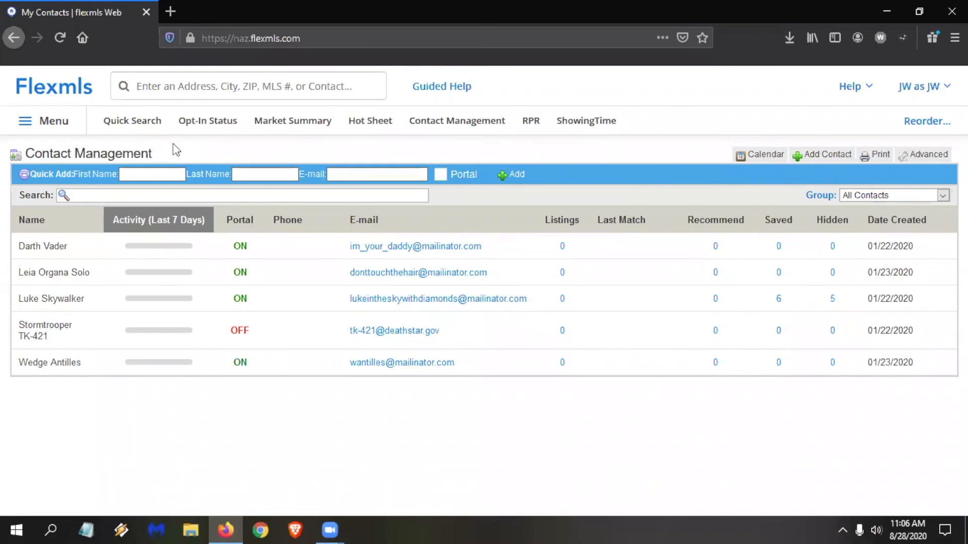
left_click(67, 94)
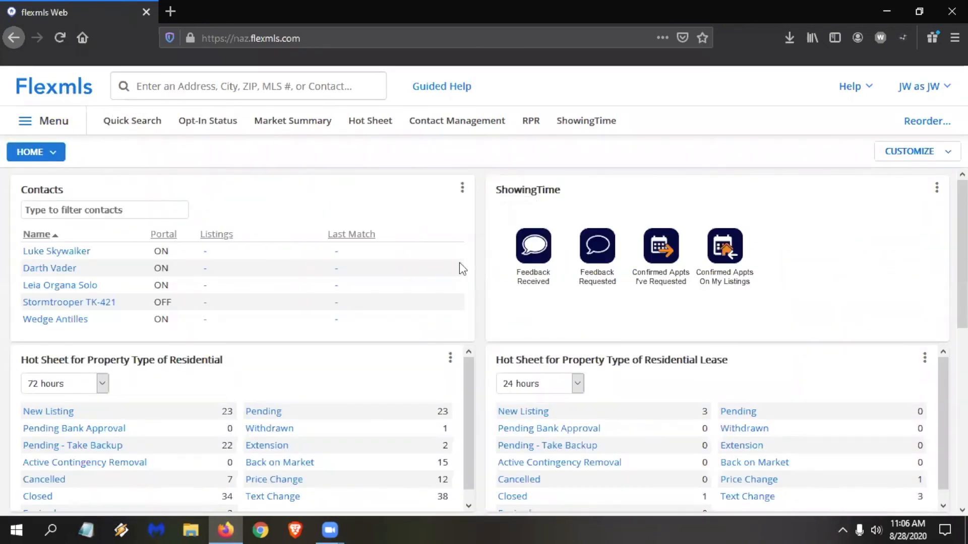
Set the My Listings gadget to 14 days to expire and 365 days sold, and save its settings.
scroll(483, 253, "down", 5)
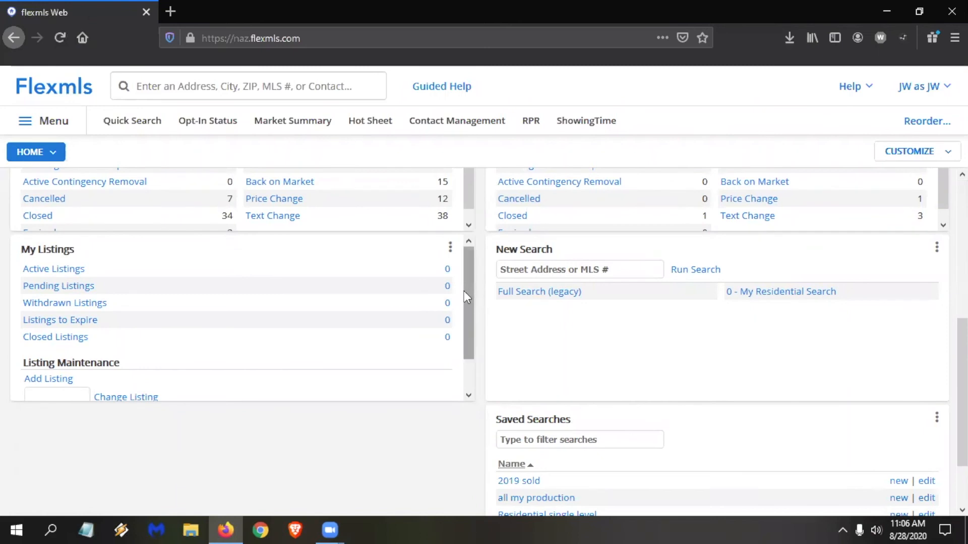
left_click(451, 248)
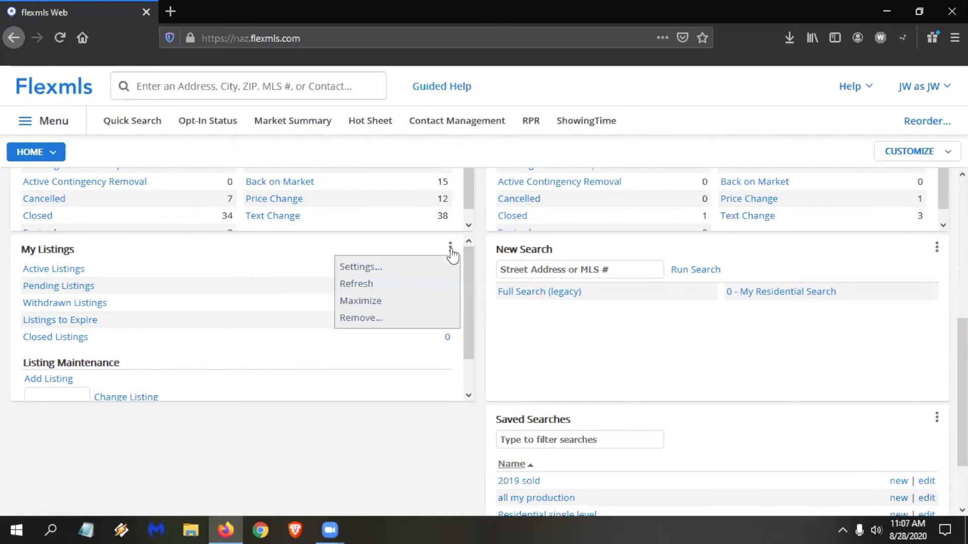
left_click(399, 274)
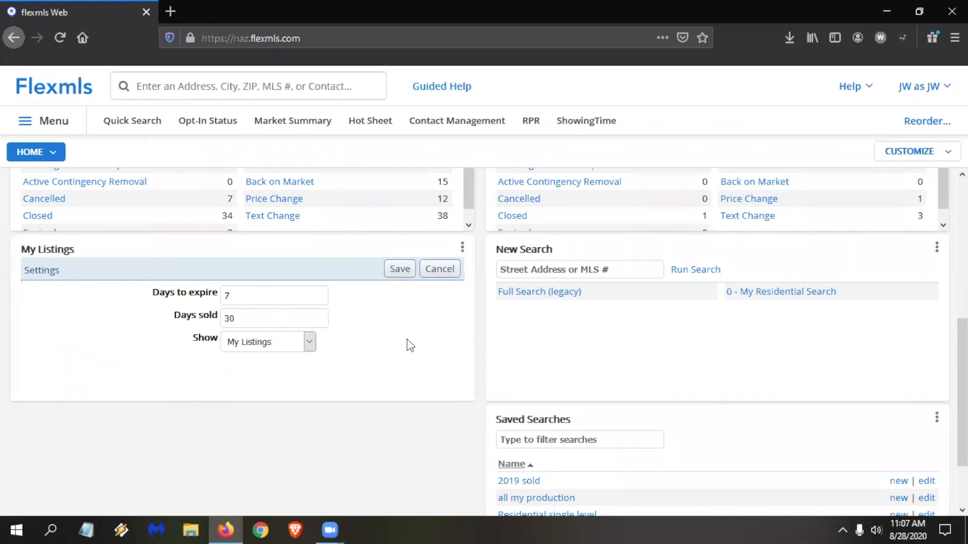
left_click_drag(244, 292, 170, 295)
type("14")
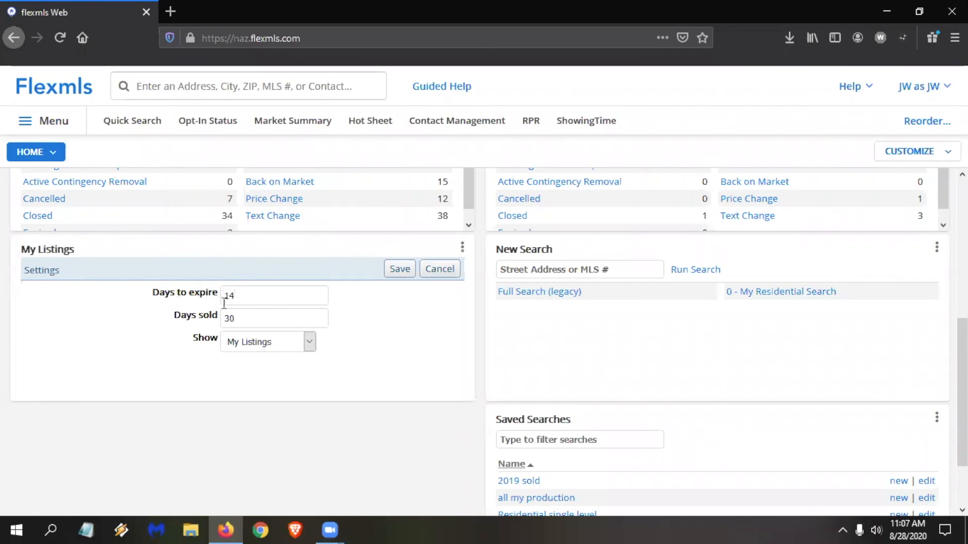
key("Tab")
type("365")
left_click(400, 271)
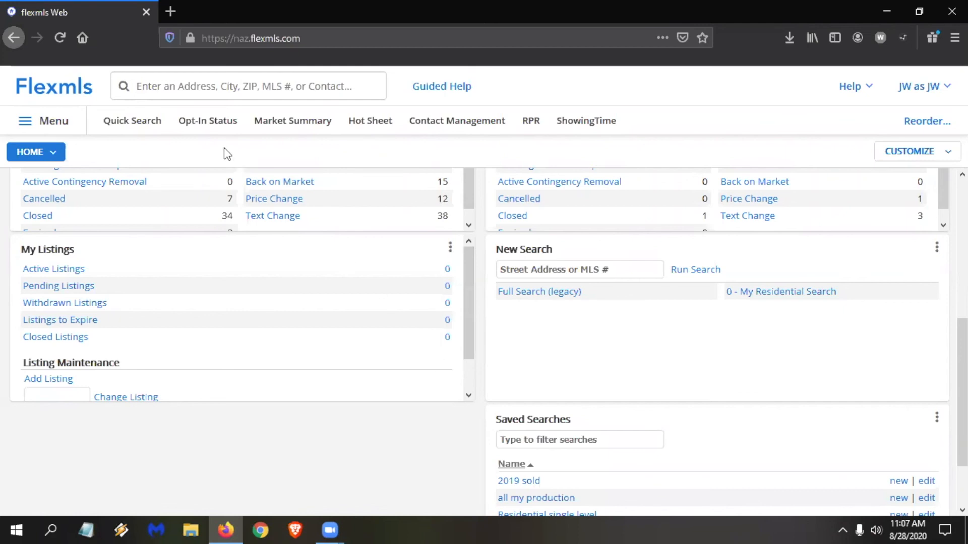
Search for "general" and open the General Preferences page.
left_click(172, 90)
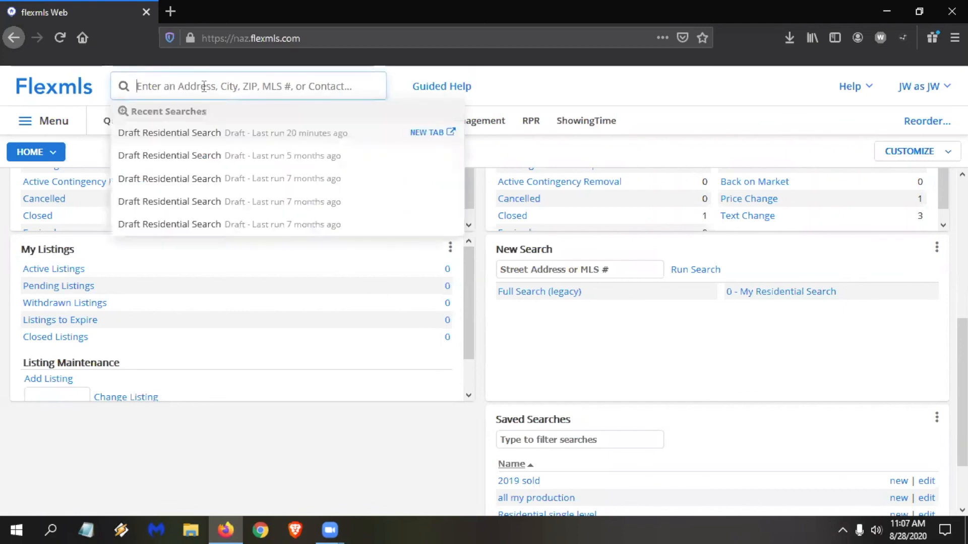
type("general")
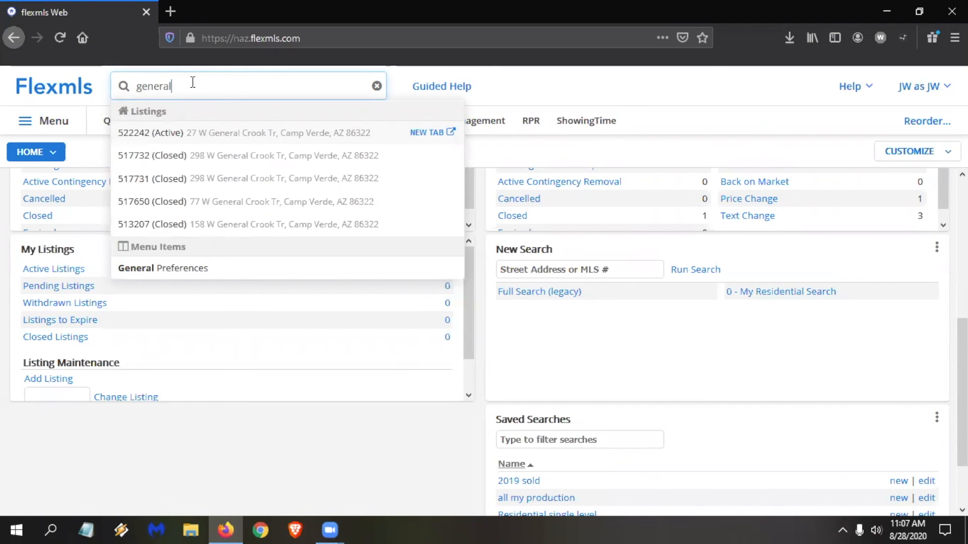
left_click(200, 272)
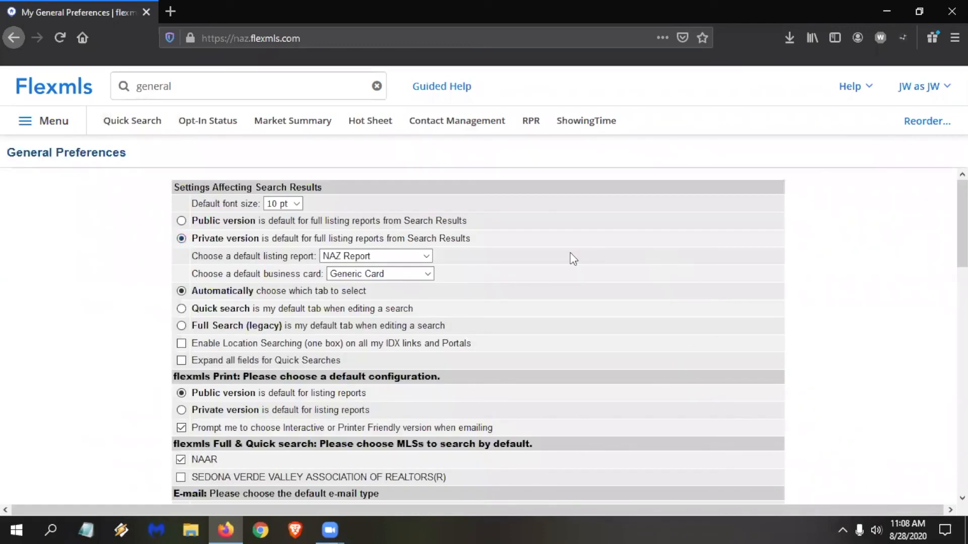
Enable the daily email notification of expiring listings and save the general preferences.
scroll(624, 241, "down", 2)
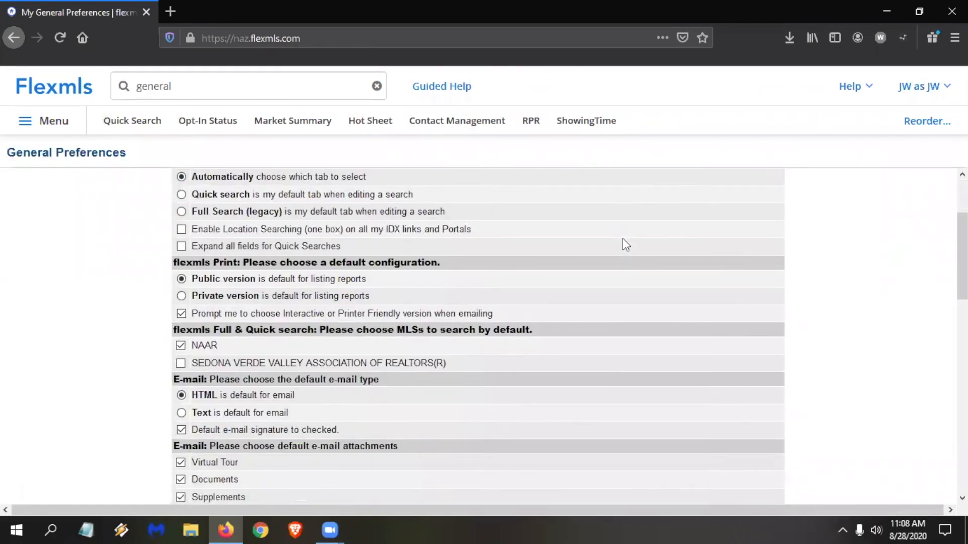
scroll(623, 239, "down", 10)
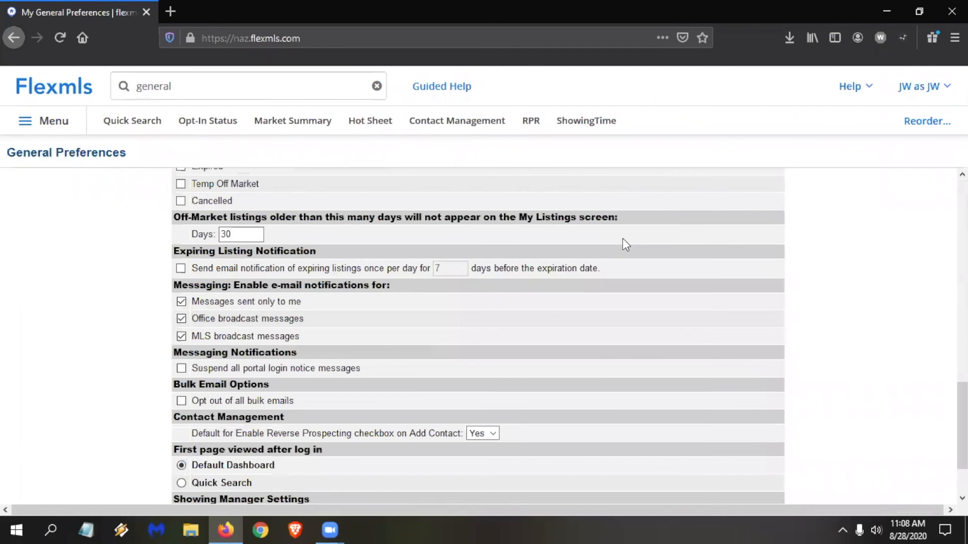
scroll(624, 241, "down", 2)
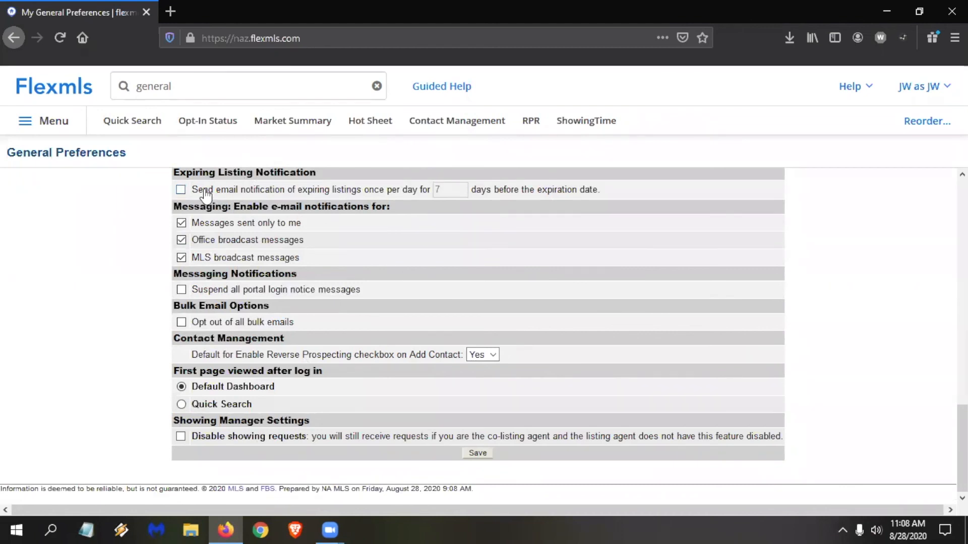
left_click(181, 190)
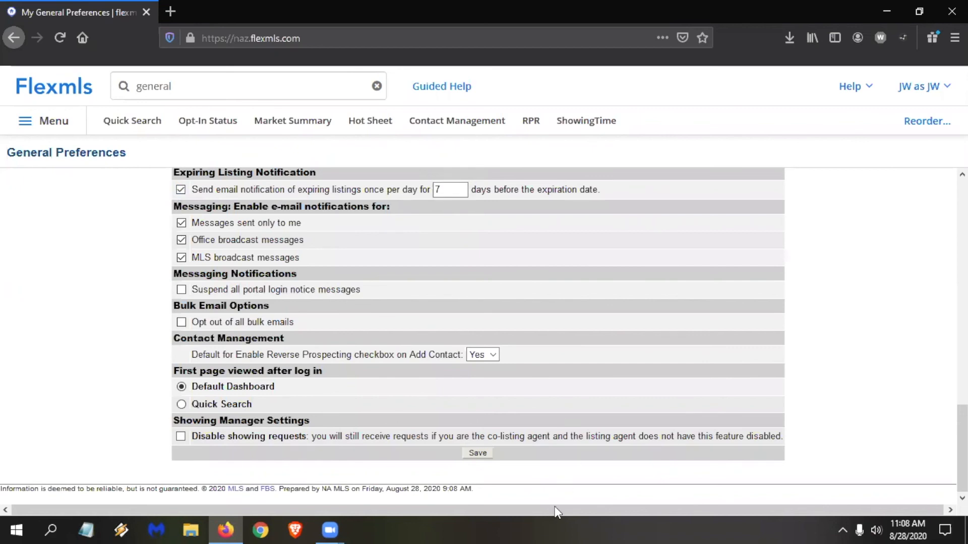
left_click(476, 454)
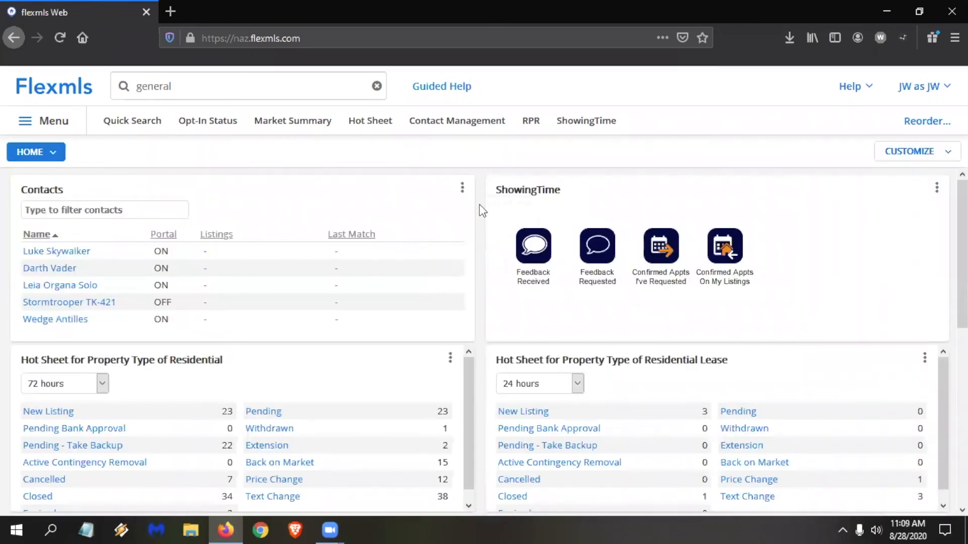
Set the New Search gadget's available searches to 1 - Residential, 2 - Lease Residential and 3 - Land, and save its settings.
scroll(478, 202, "down", 2)
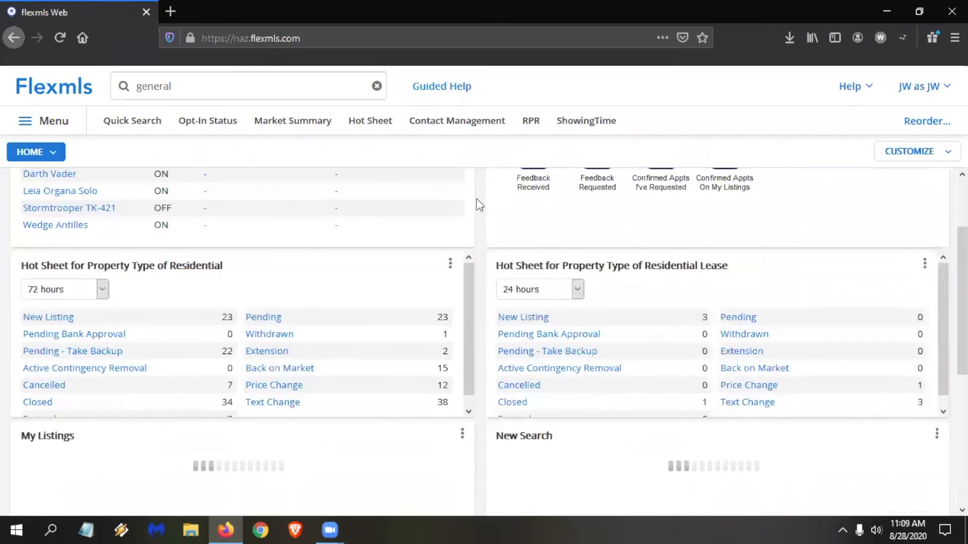
scroll(476, 198, "down", 5)
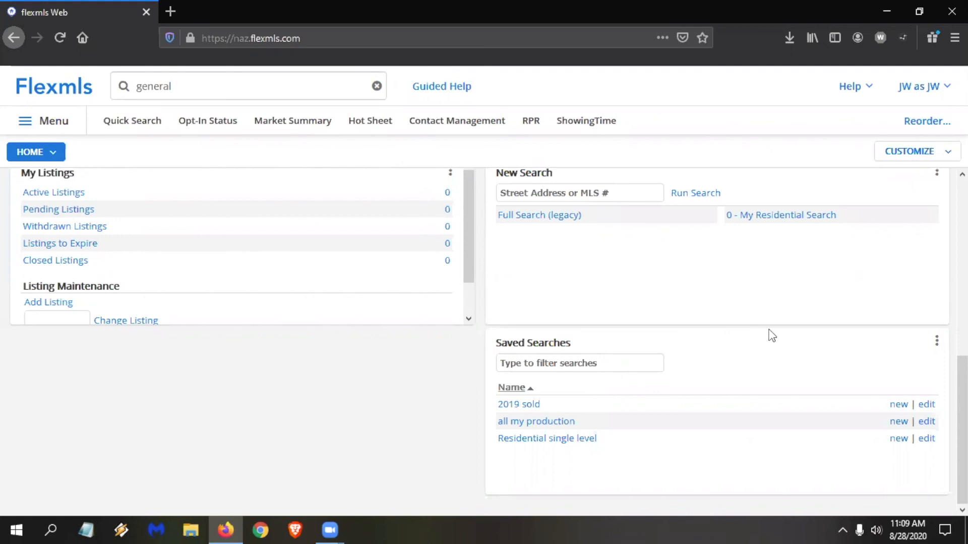
scroll(770, 335, "up", 2)
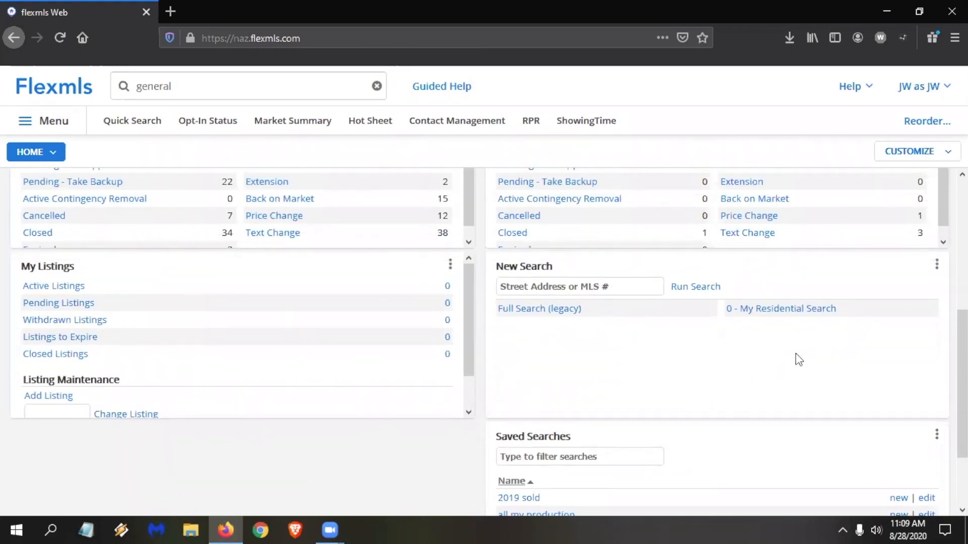
left_click(936, 266)
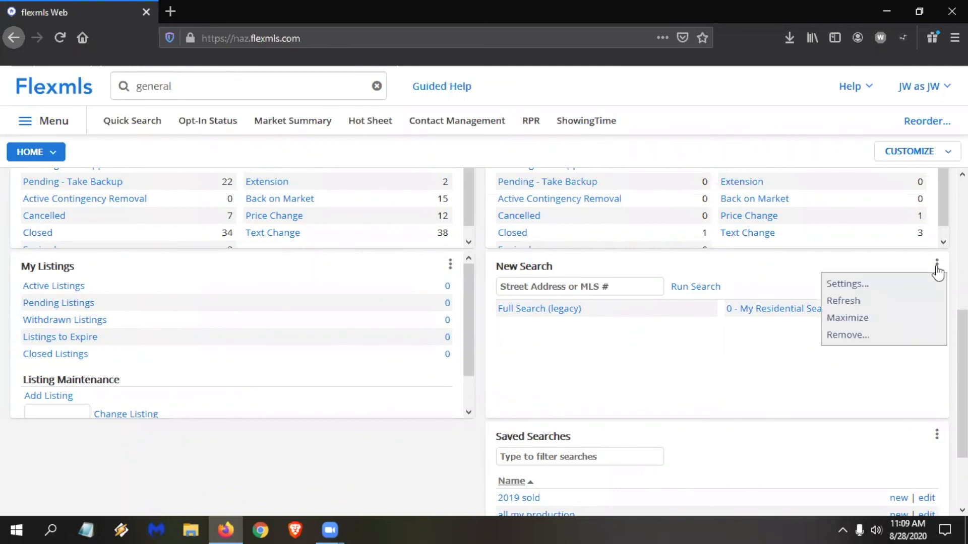
left_click(878, 291)
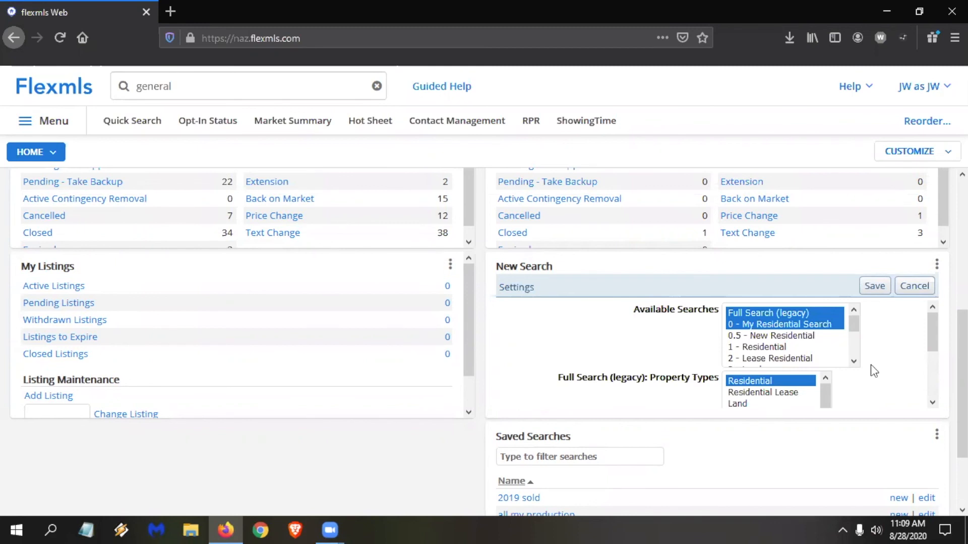
left_click(776, 312, "ctrl")
left_click(778, 324, "ctrl")
left_click(780, 325, "ctrl")
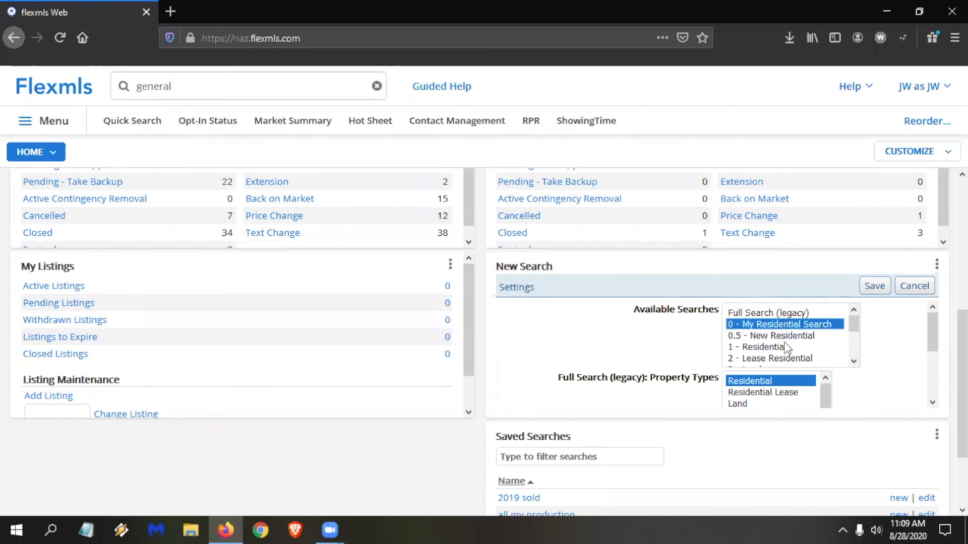
left_click(773, 350)
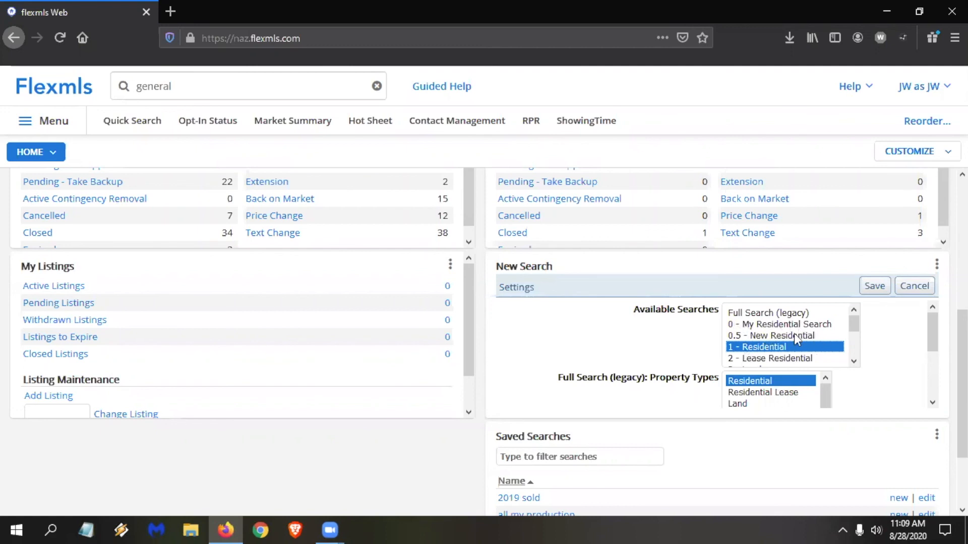
left_click(772, 358, "ctrl")
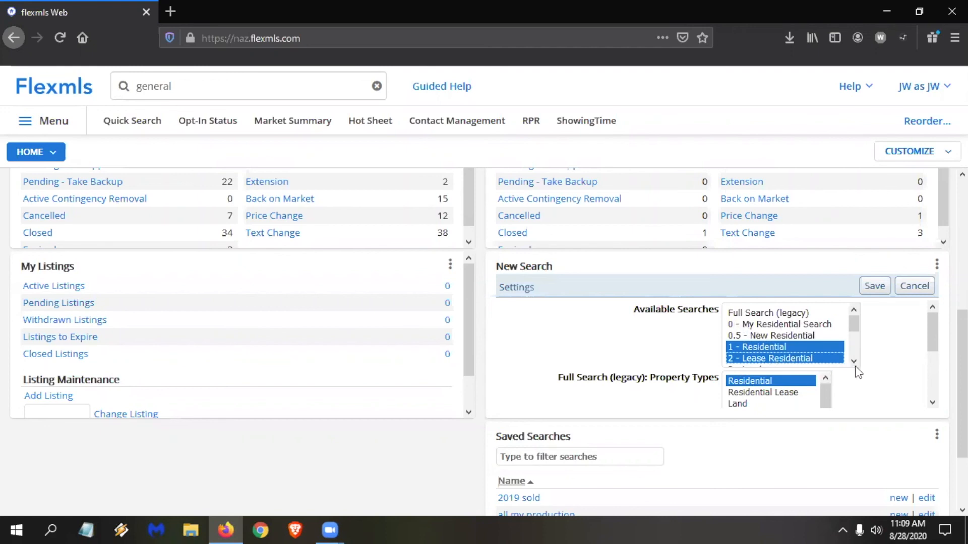
scroll(853, 362, "down", 1)
left_click(774, 335, "ctrl")
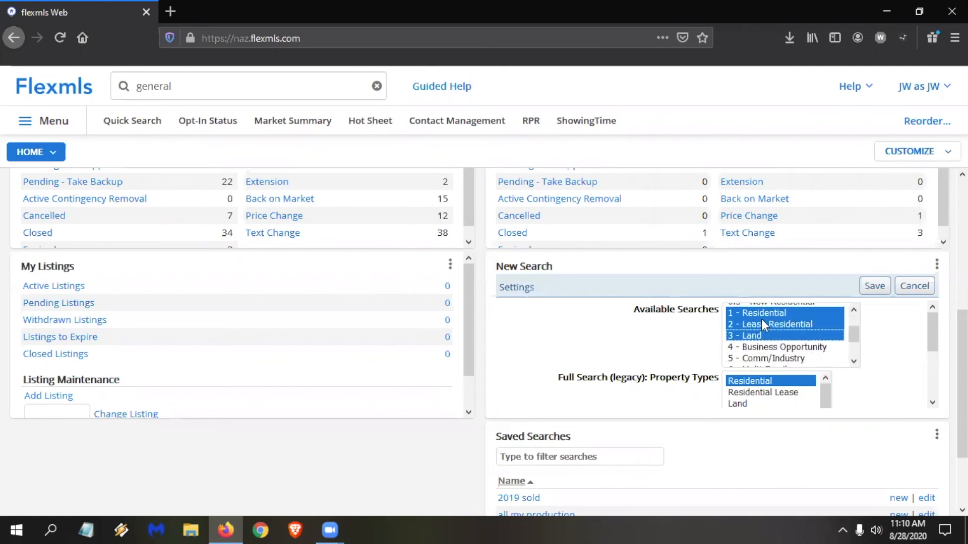
left_click(882, 289)
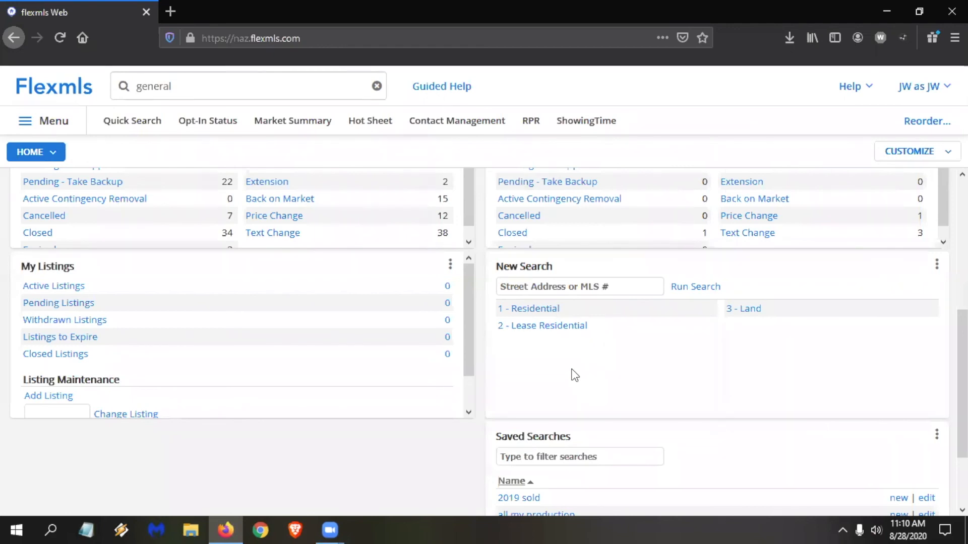
Open the 1 - Residential search from the New Search gadget and switch it to 2 - Lease Residential.
left_click(529, 311)
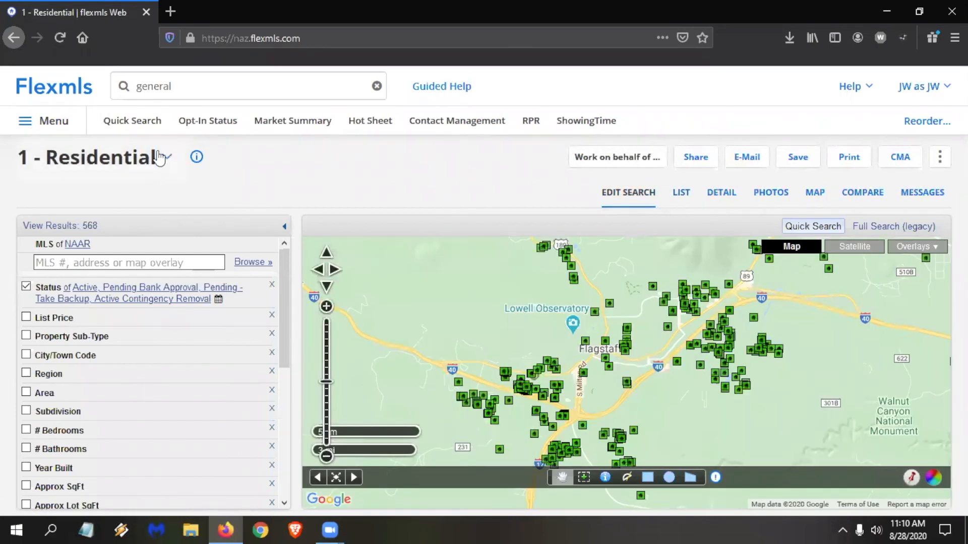
left_click(167, 159)
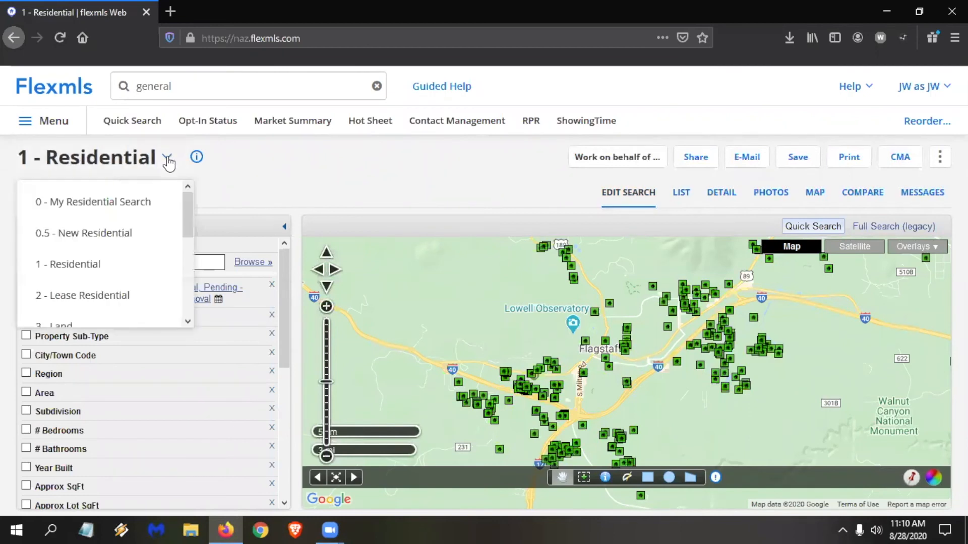
scroll(132, 254, "down", 2)
left_click(120, 217)
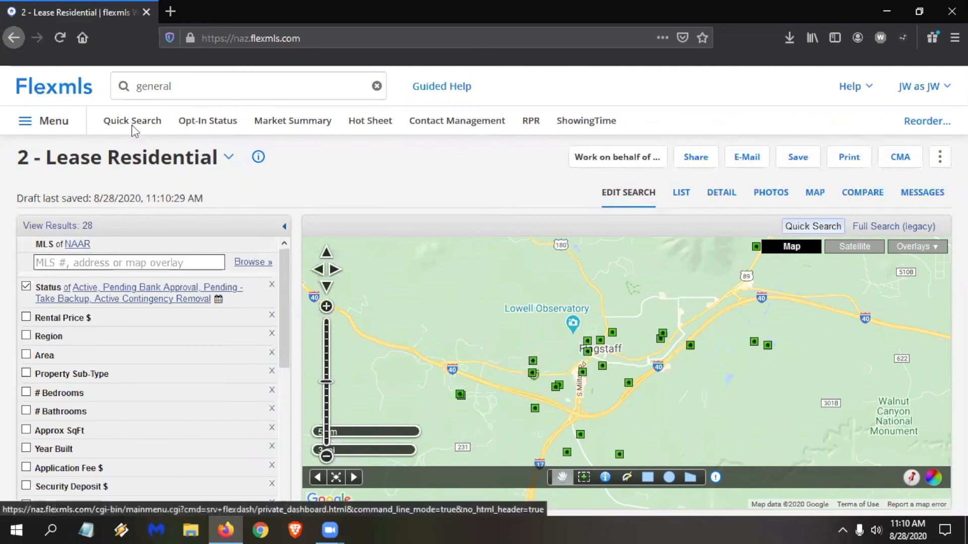
Return to the Home dashboard and move the My Listings gadget to the head of the first column, above Contacts.
left_click(65, 88)
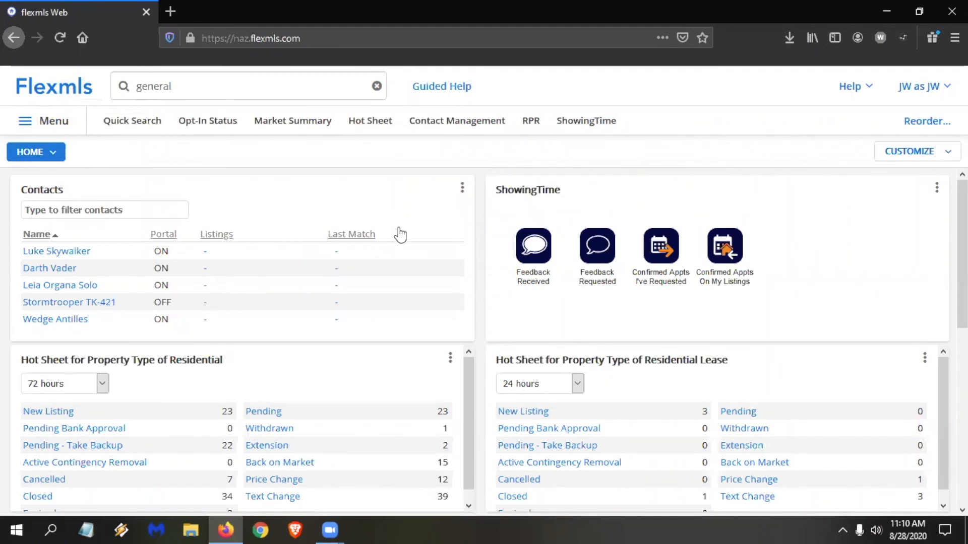
left_click(462, 190)
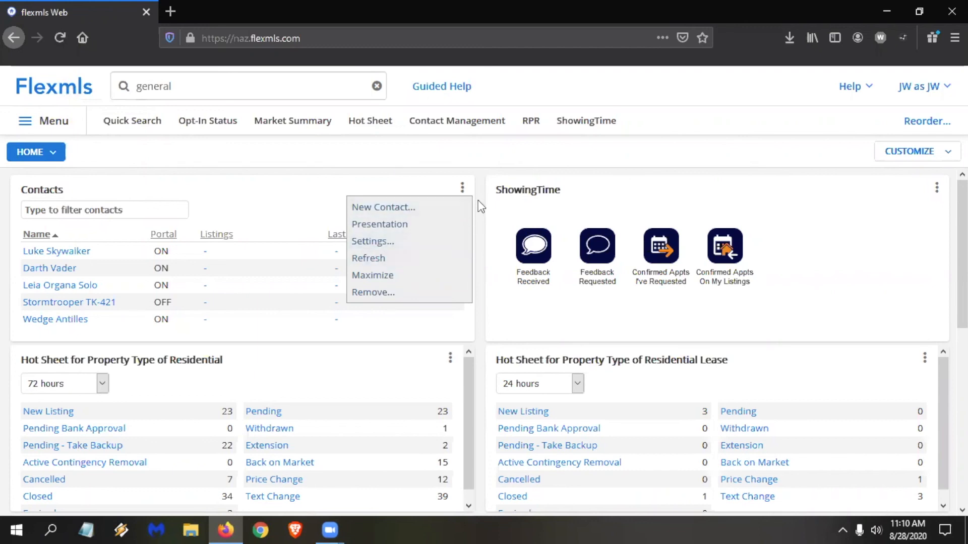
left_click(462, 188)
left_click(462, 188)
scroll(444, 350, "down", 3)
scroll(454, 352, "down", 5)
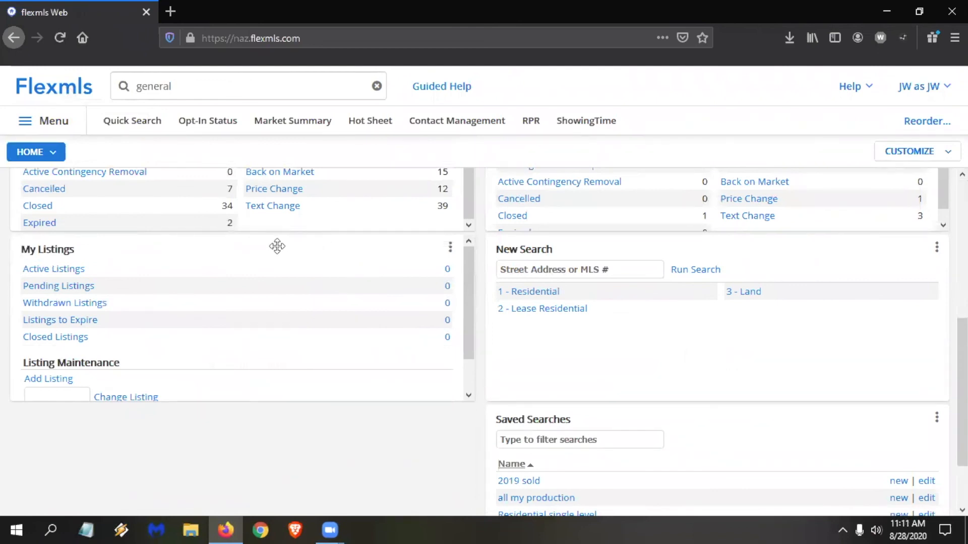
left_click_drag(277, 247, 207, 288)
scroll(208, 291, "up", 2)
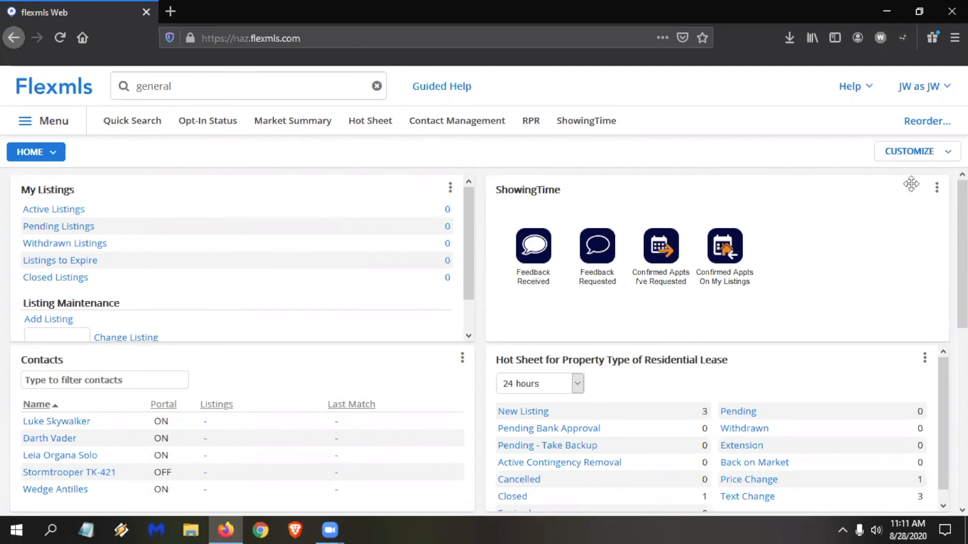
Change the Home dashboard's layout to three equal columns.
left_click(915, 151)
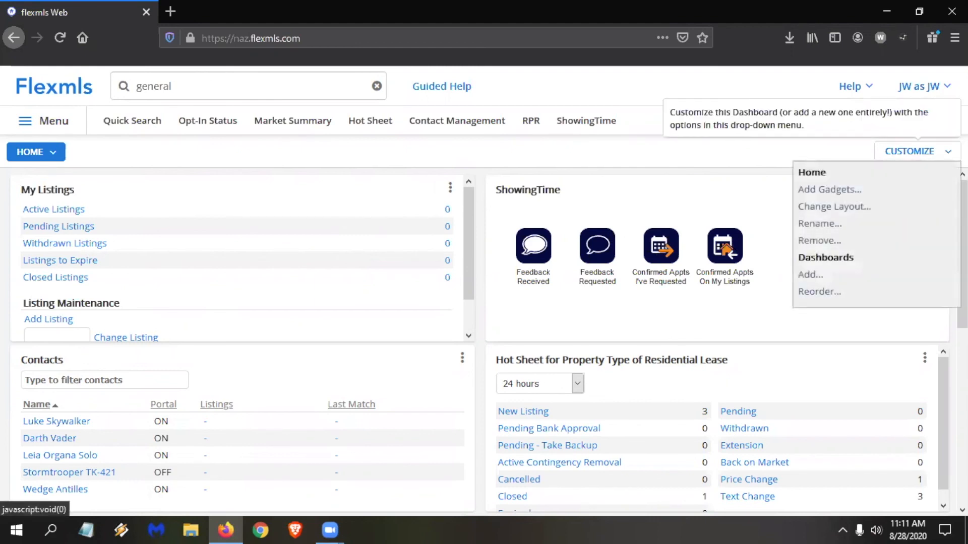
left_click(916, 152)
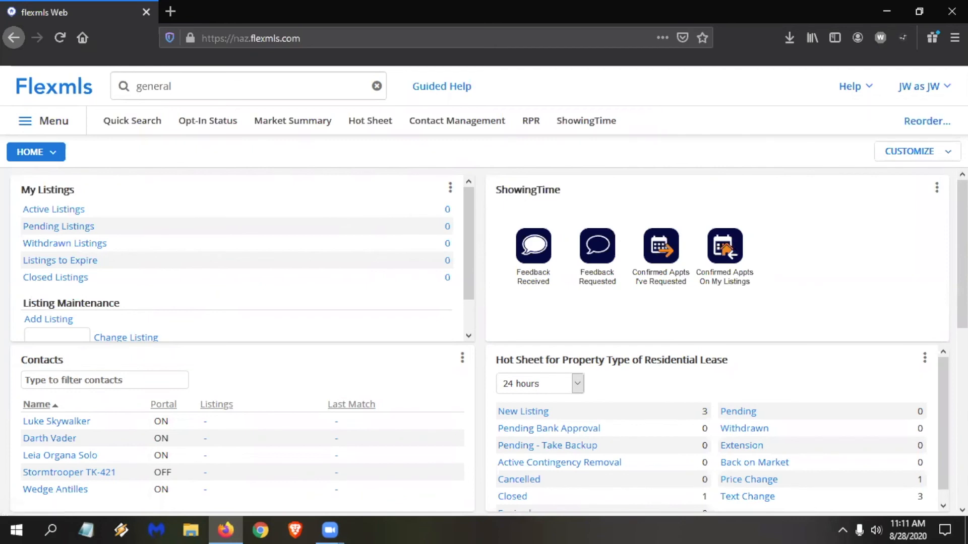
left_click(917, 152)
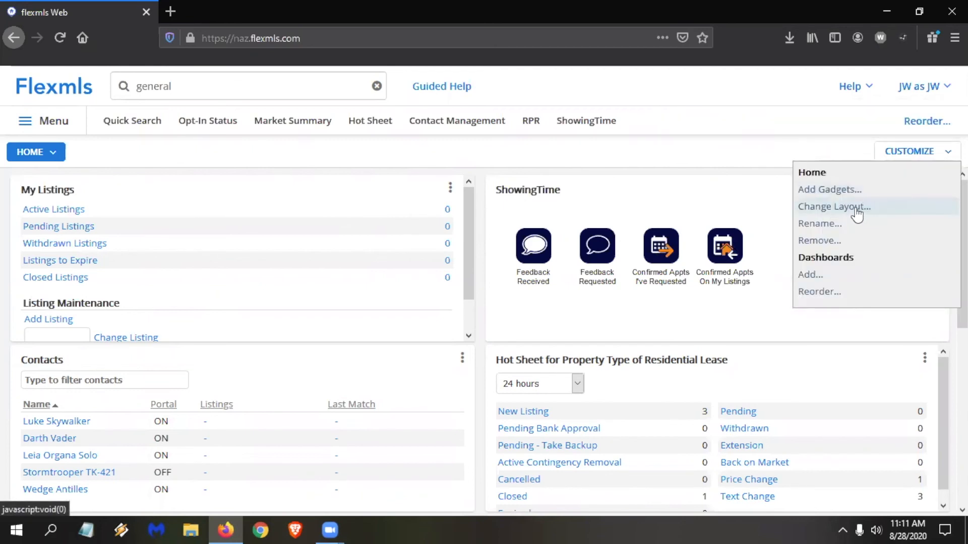
left_click(855, 207)
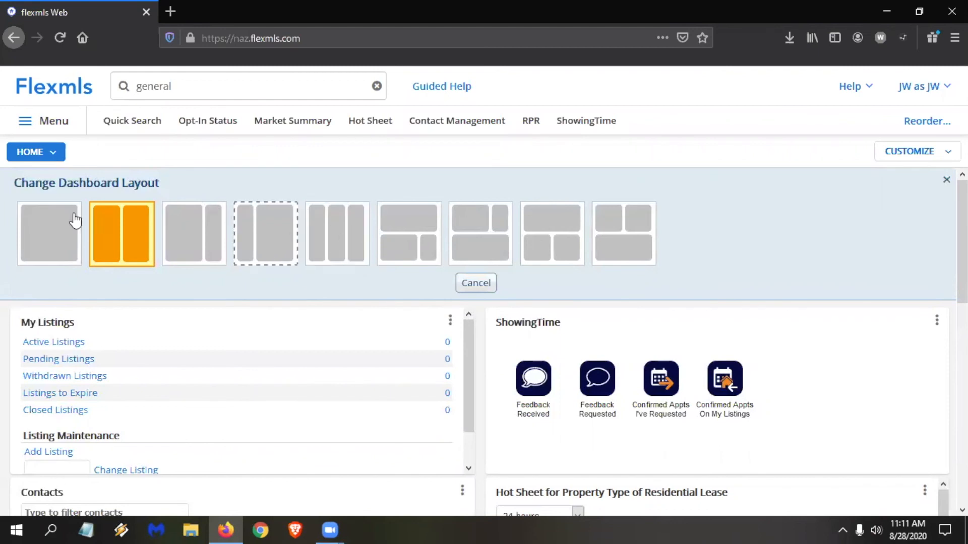
left_click(338, 234)
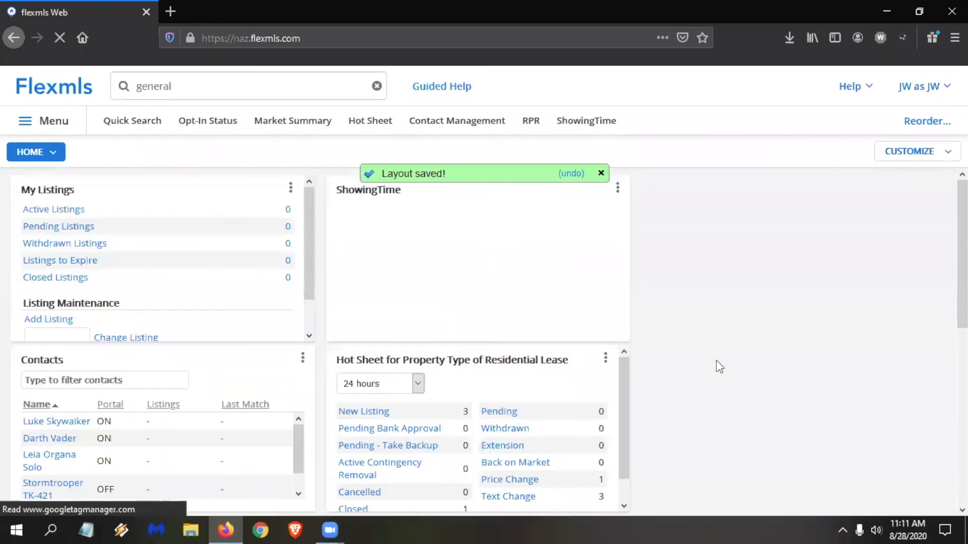
Move the New Search gadget and the Residential Hot Sheet gadget into the empty third column, with the Hot Sheet below New Search.
scroll(621, 370, "down", 1)
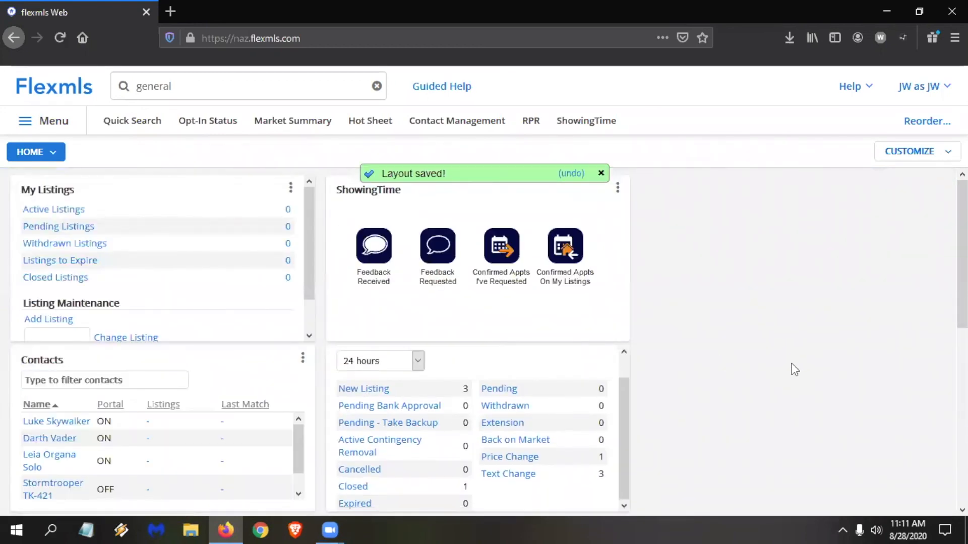
scroll(794, 368, "down", 3)
scroll(795, 369, "down", 1)
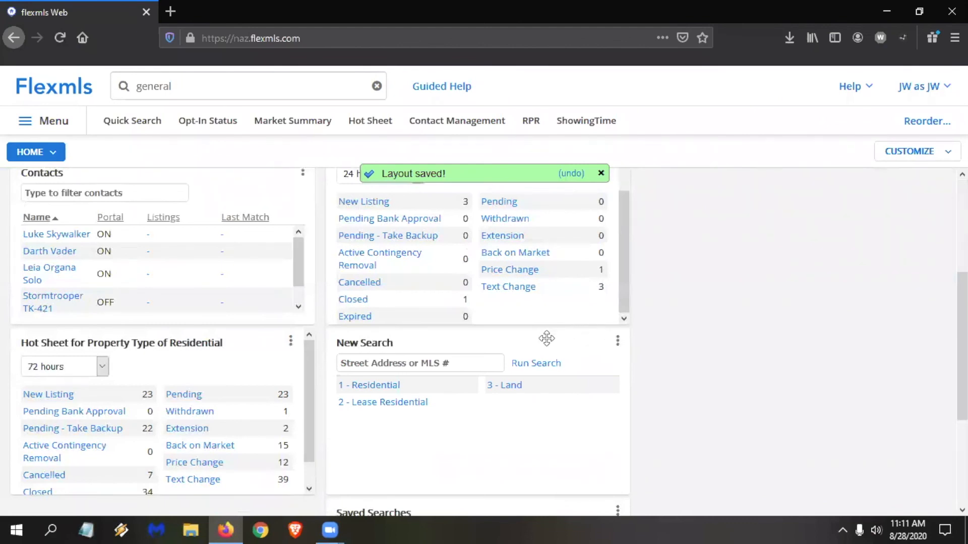
left_click_drag(546, 338, 819, 263)
scroll(817, 259, "up", 4)
scroll(673, 315, "down", 6)
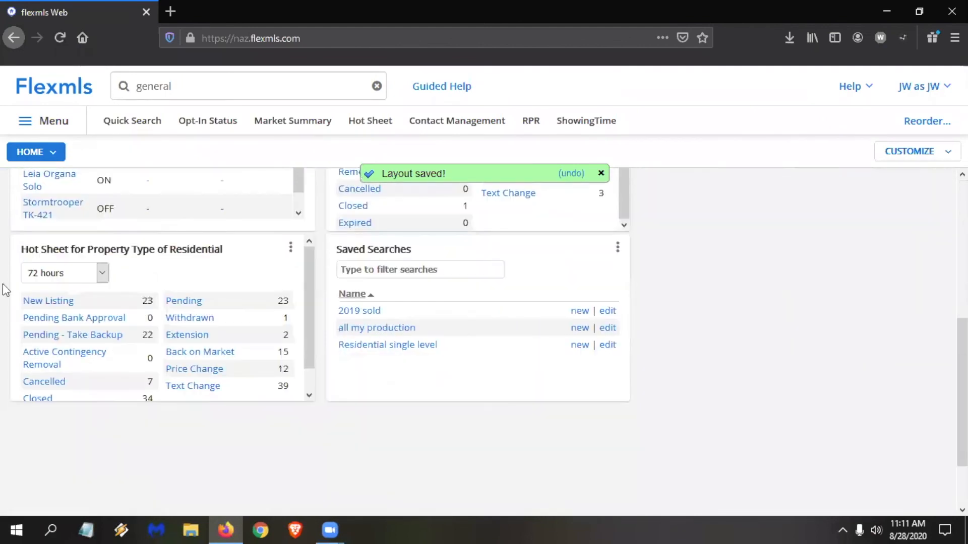
left_click_drag(255, 252, 838, 305)
scroll(168, 152, "up", 5)
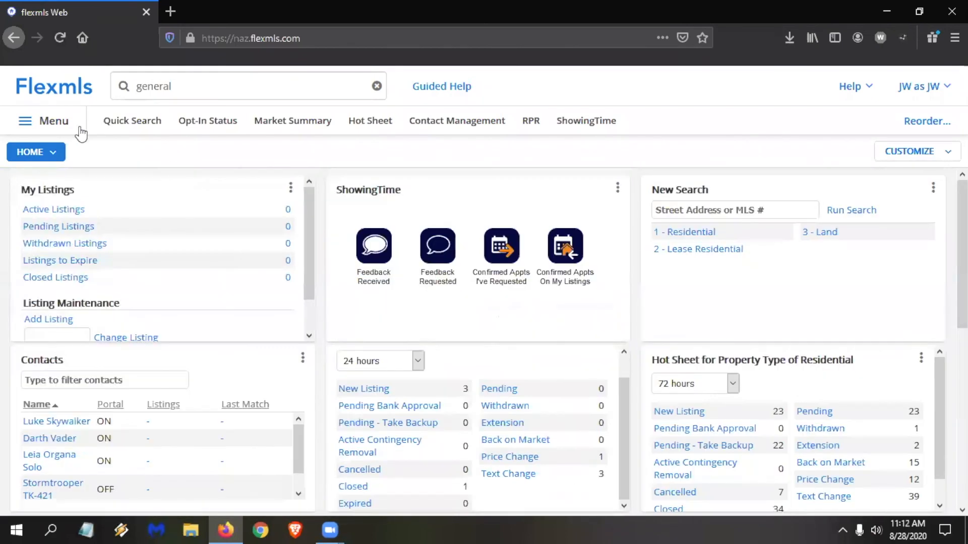
Reload the Home dashboard to review its three-column arrangement, and look through the list of available dashboards.
left_click(59, 92)
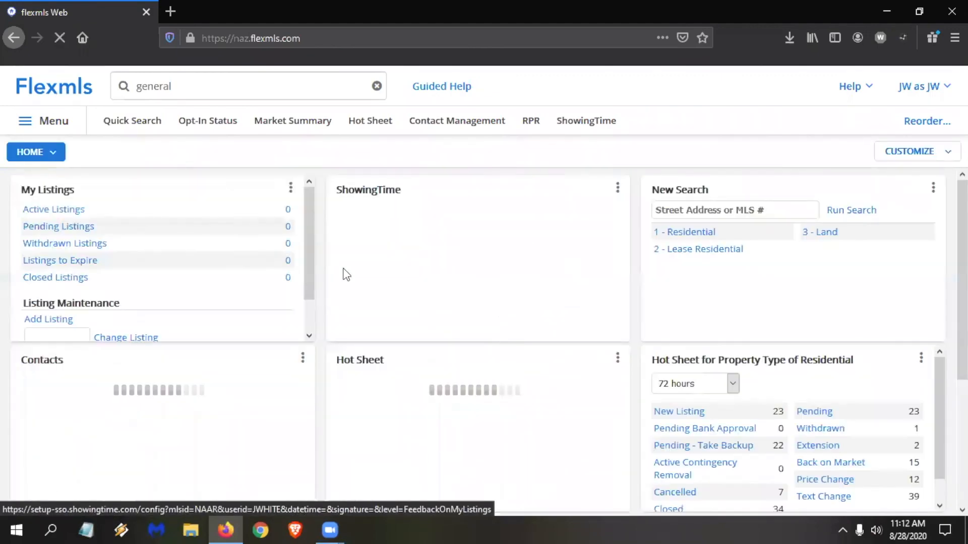
scroll(907, 491, "down", 3)
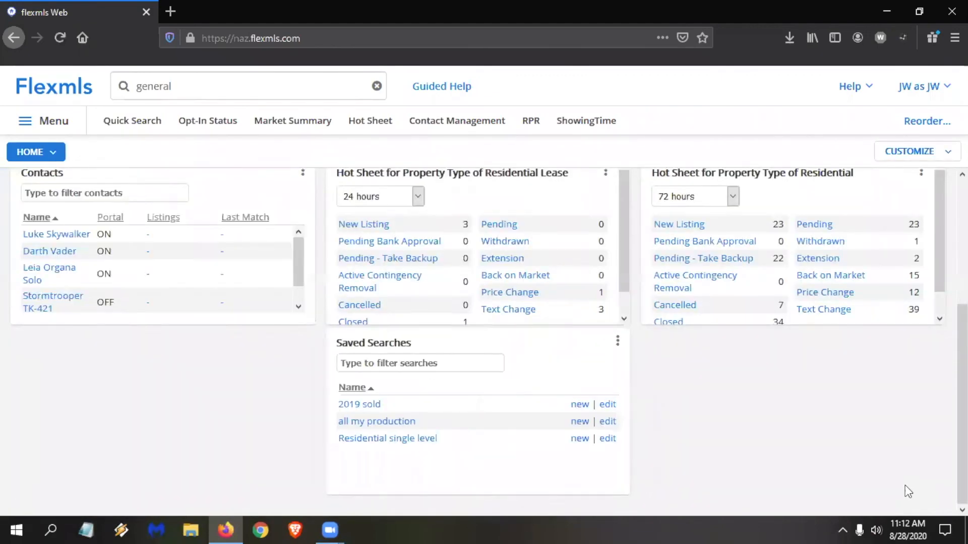
scroll(908, 491, "up", 3)
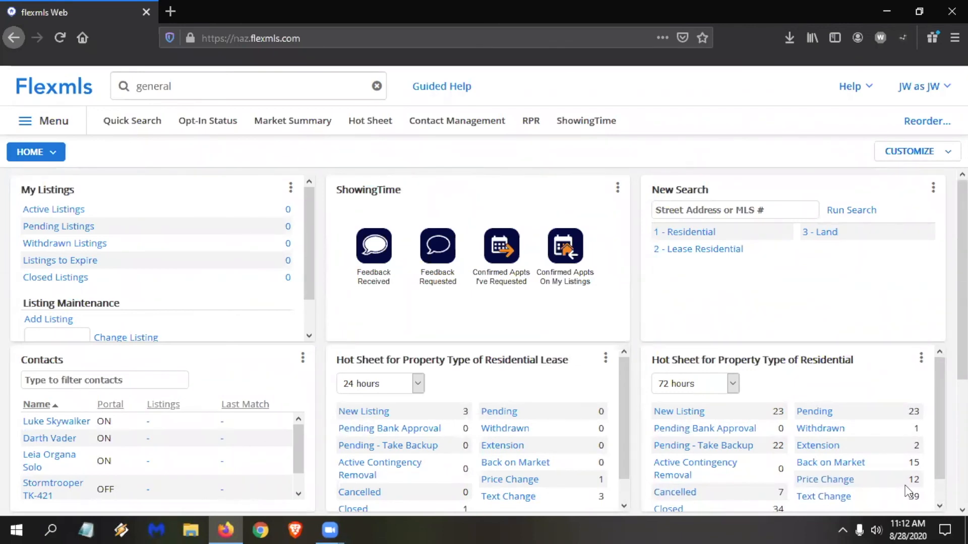
left_click(54, 161)
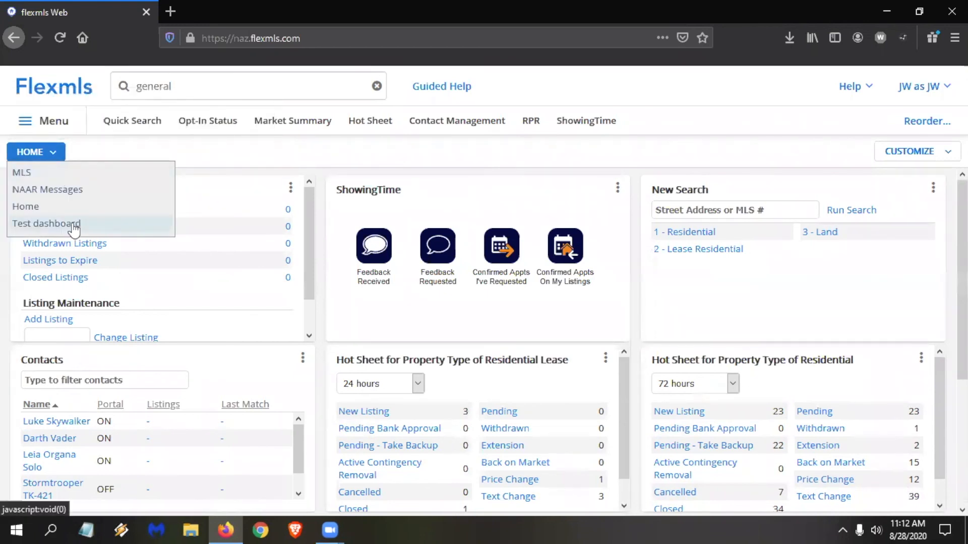
left_click(62, 157)
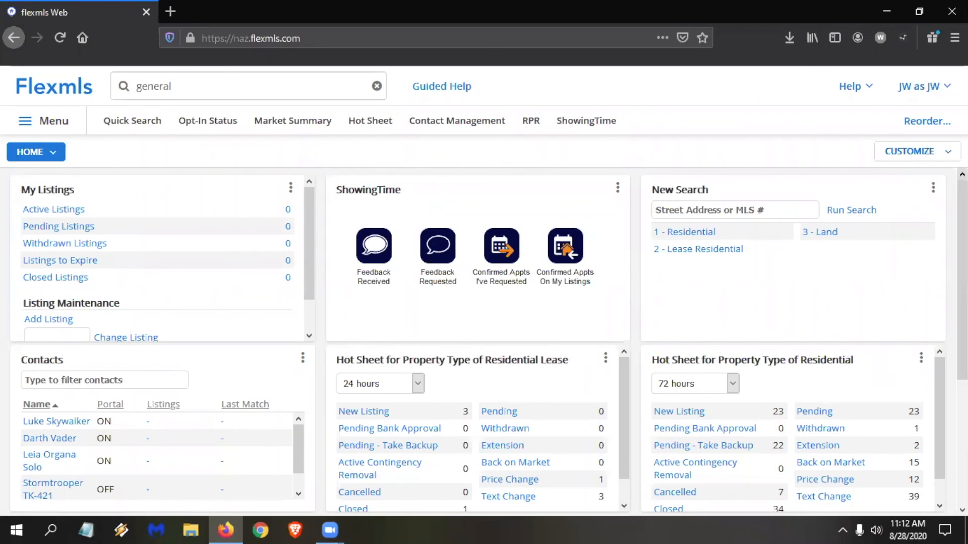
Add the Market Stats dashboard from the recommended dashboards.
left_click(914, 151)
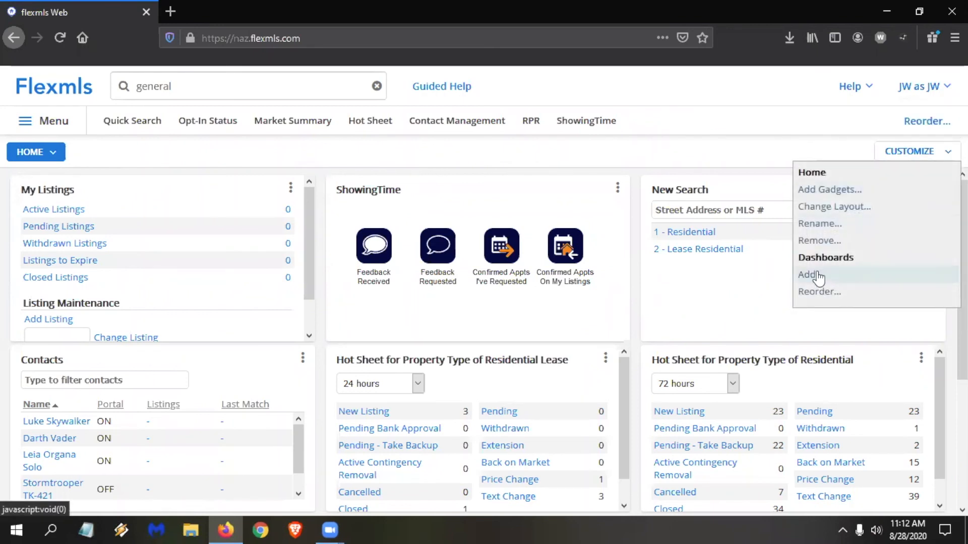
left_click(856, 279)
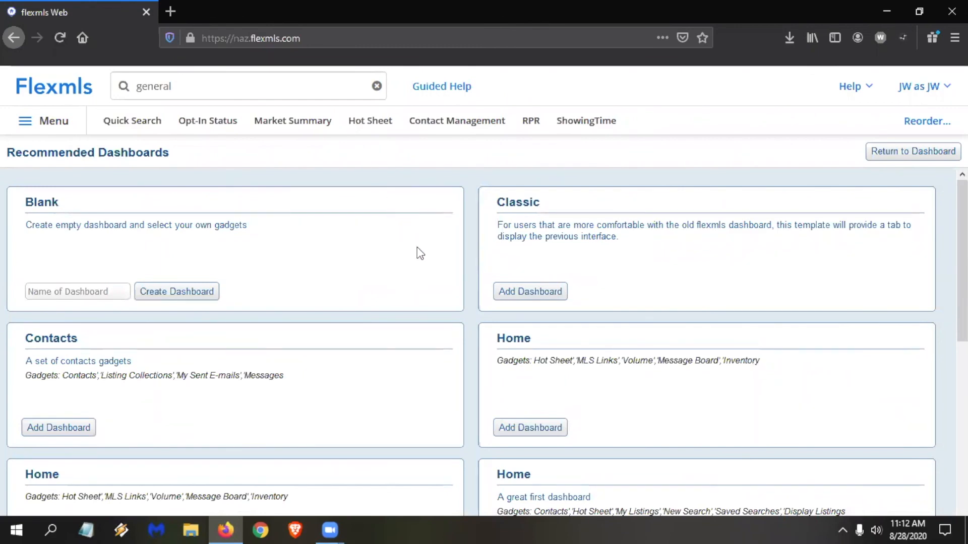
scroll(420, 232, "down", 2)
scroll(421, 221, "down", 5)
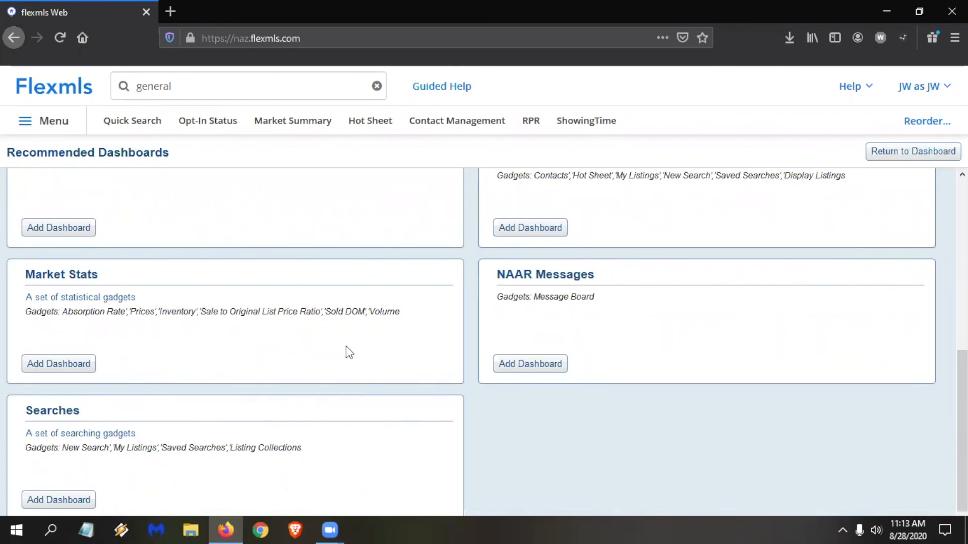
left_click(64, 364)
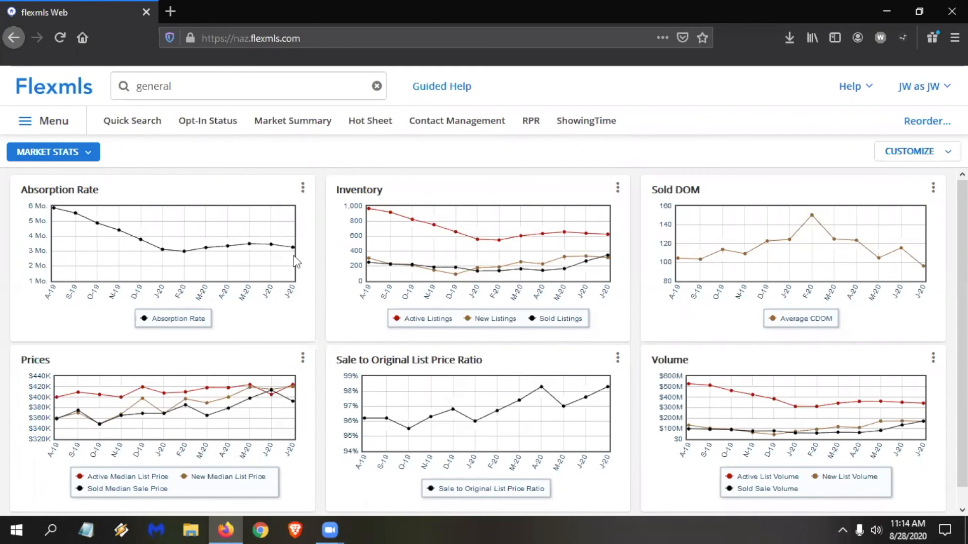
In the Absorption Rate gadget's settings, search locations for "flagstaff" and add the area 146 - Flagstaff Mesa.
left_click(303, 190)
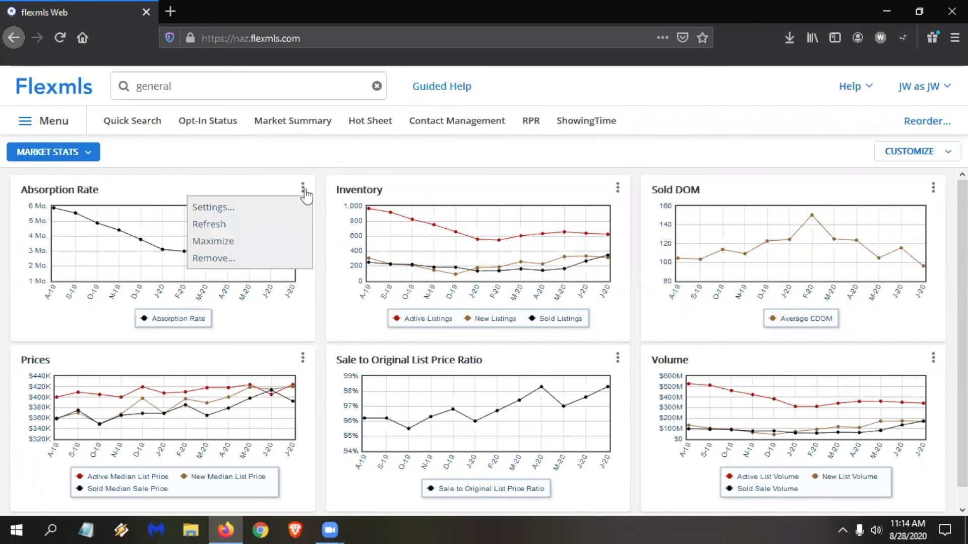
left_click(247, 208)
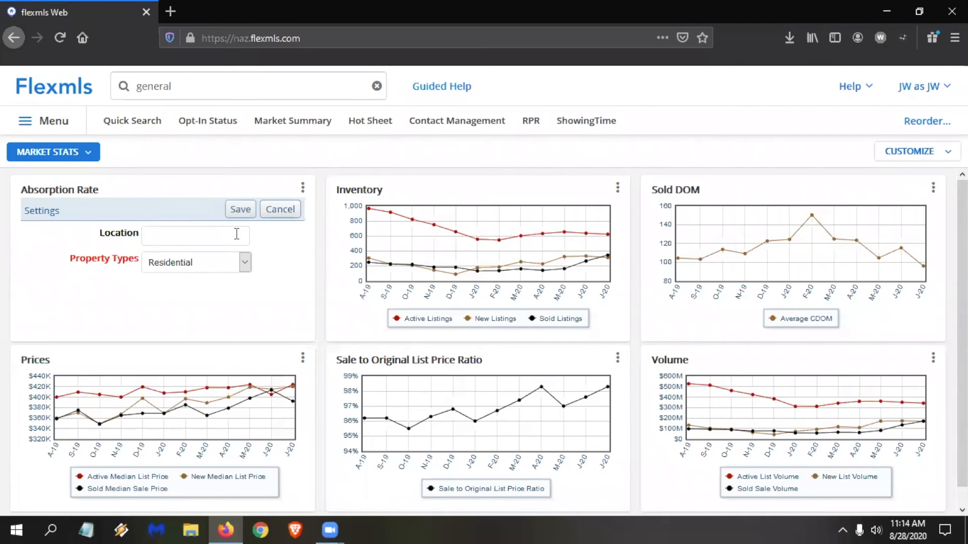
left_click(162, 233)
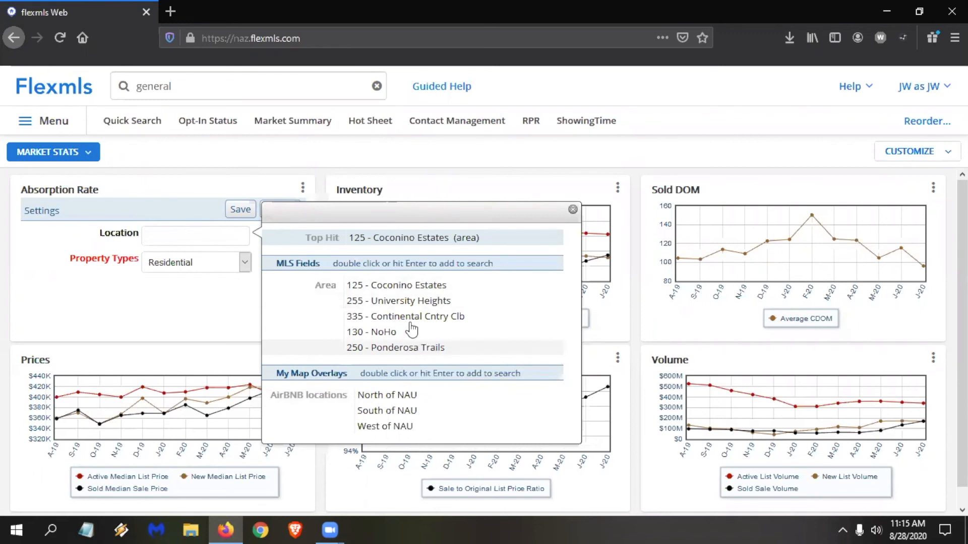
type("f")
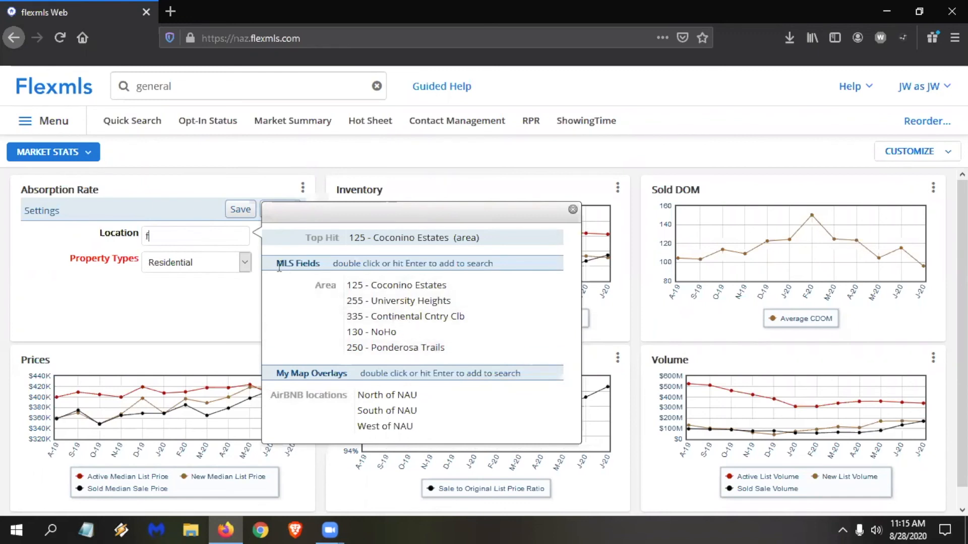
type("lagstaff")
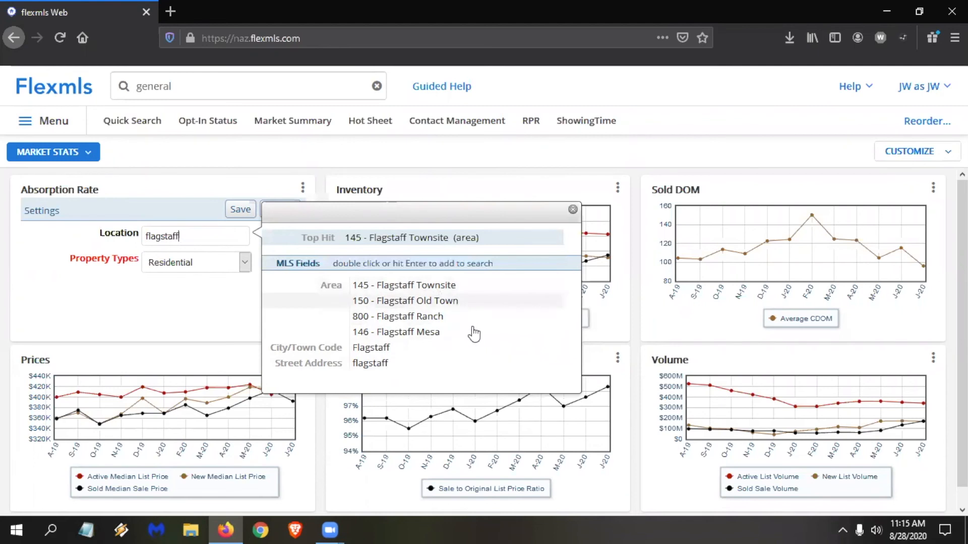
double_click(419, 333)
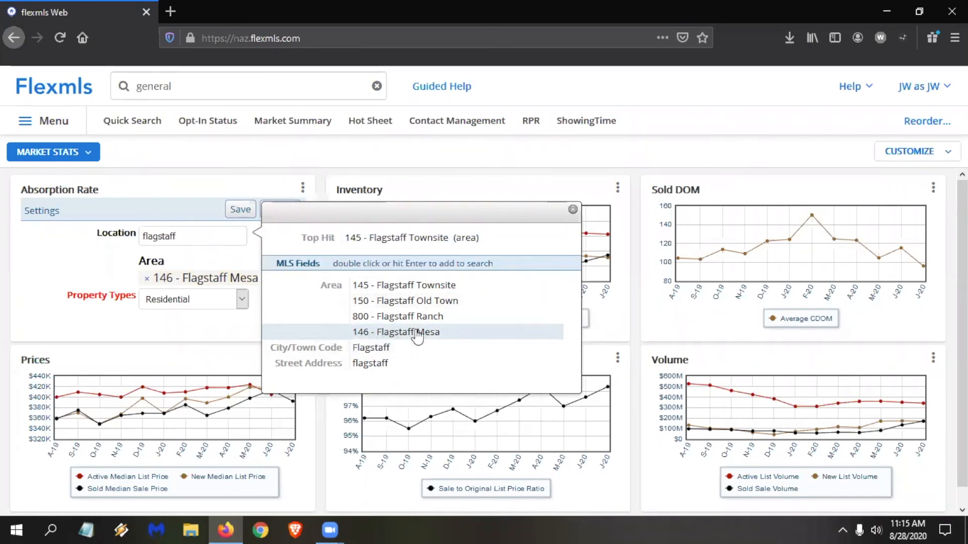
Try to add the area 145 - Flagstaff Townsite as a second location, and save the Absorption Rate gadget's settings.
left_click(404, 286)
double_click(405, 286)
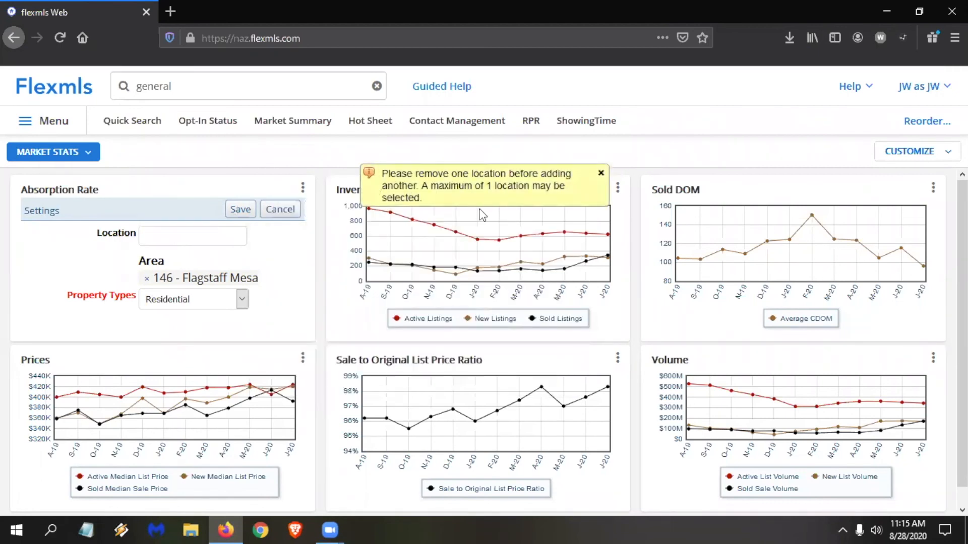
left_click(175, 236)
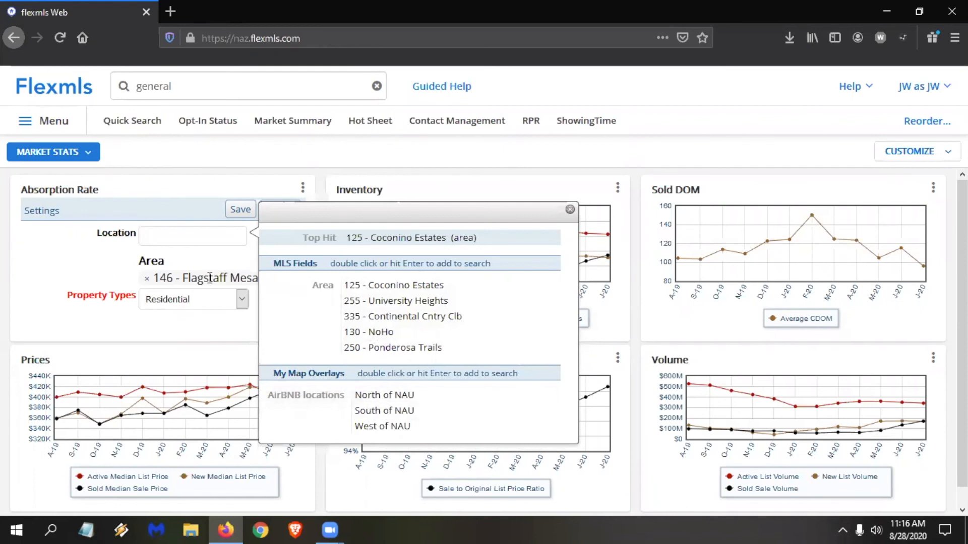
left_click(234, 212)
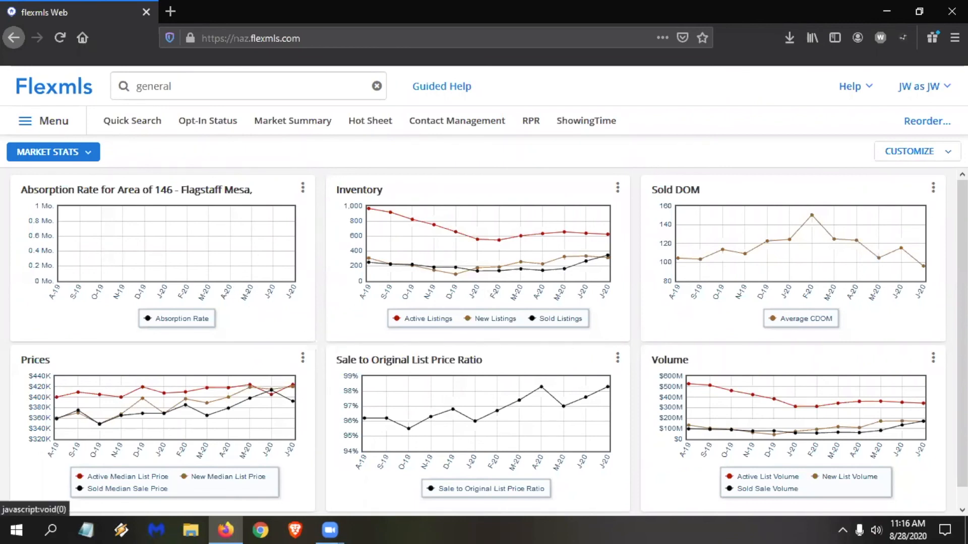
Add another Absorption Rate gadget from the Statistics category to the Market Stats dashboard and return to the dashboard.
left_click(915, 152)
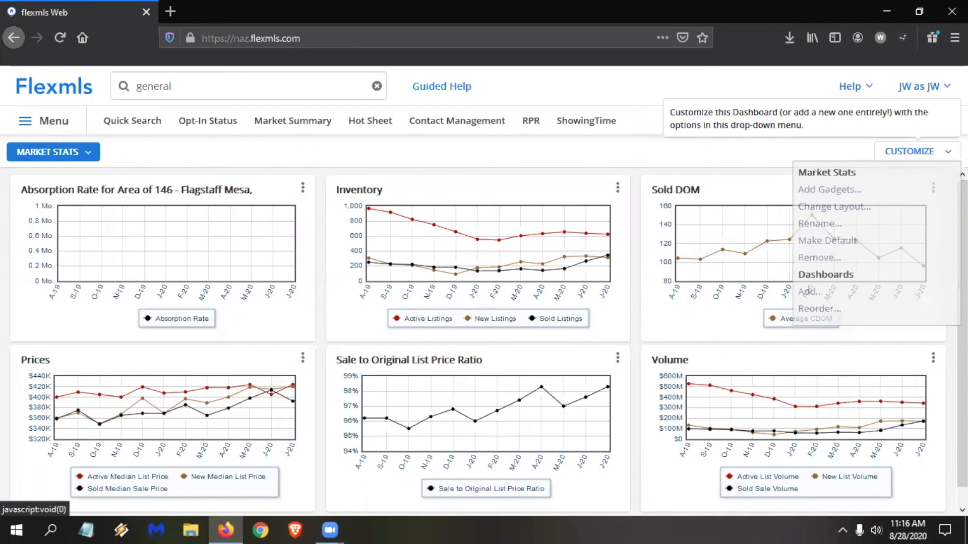
left_click(844, 191)
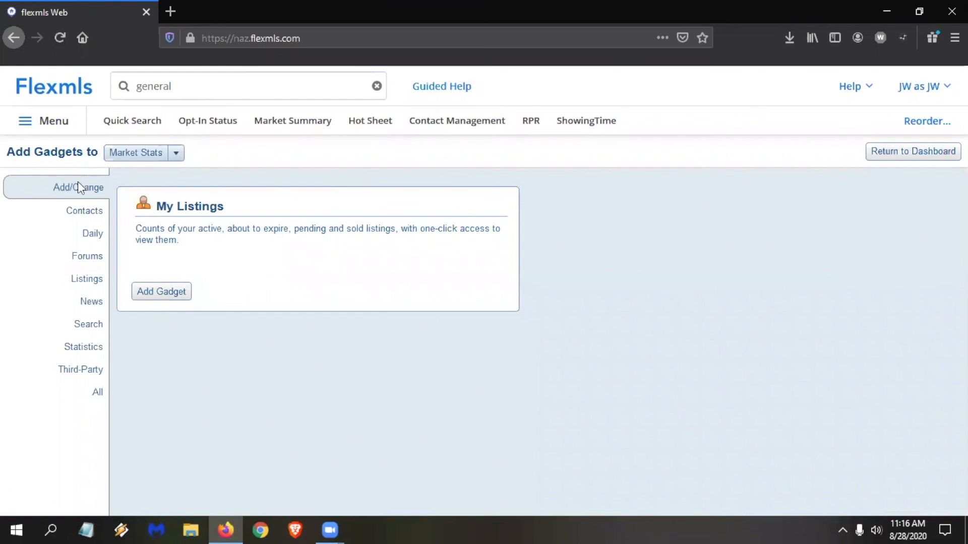
left_click(76, 353)
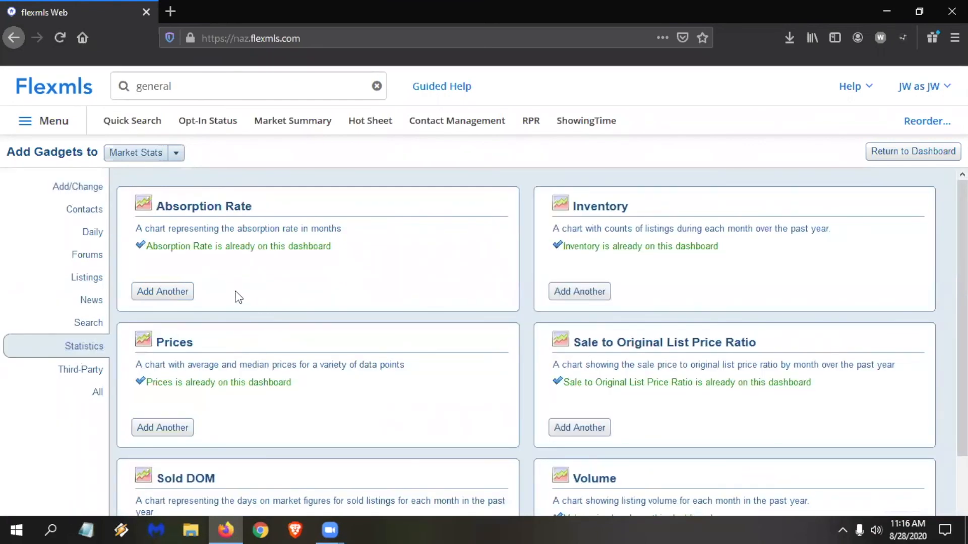
left_click(168, 300)
left_click(938, 152)
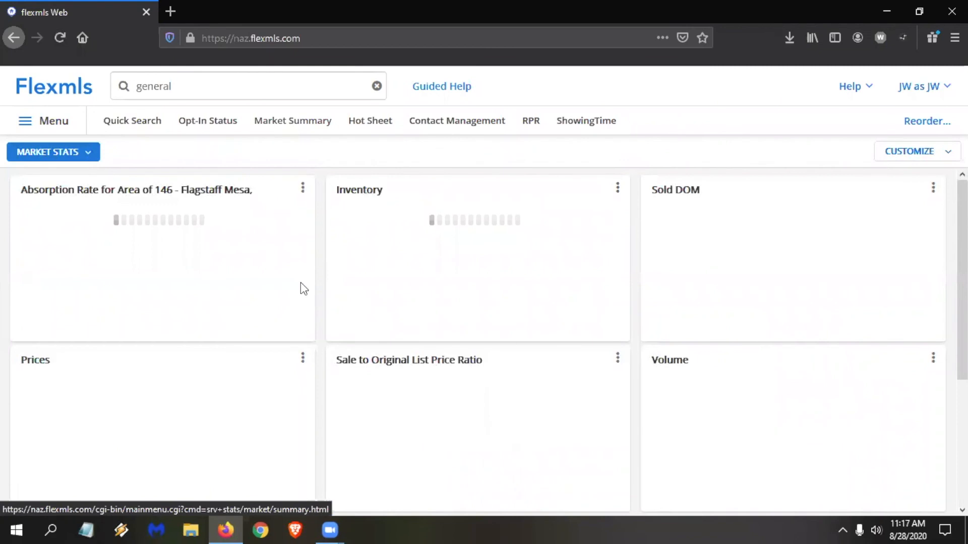
In the first Absorption Rate gadget's settings, replace the Flagstaff Mesa location with the area 125 - Coconino Estates and save.
left_click(302, 190)
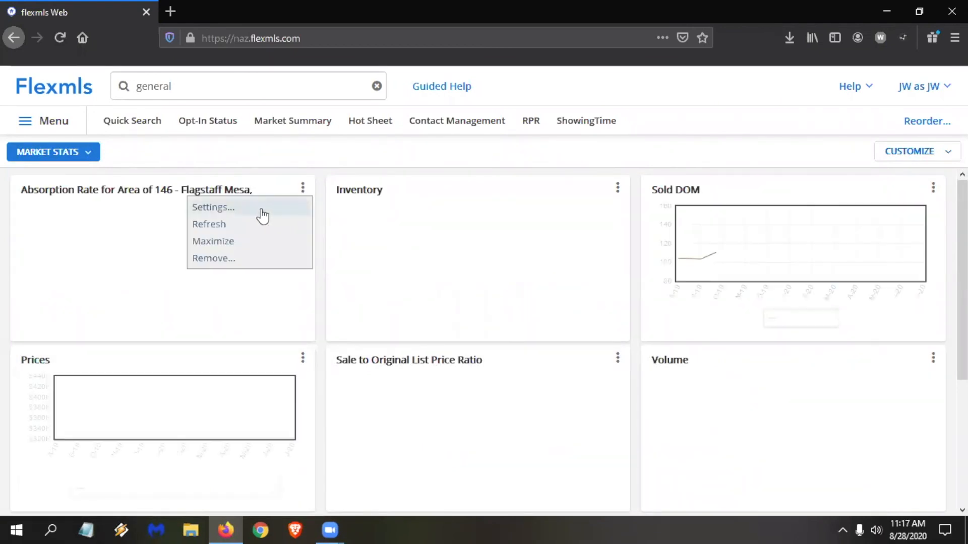
left_click(260, 208)
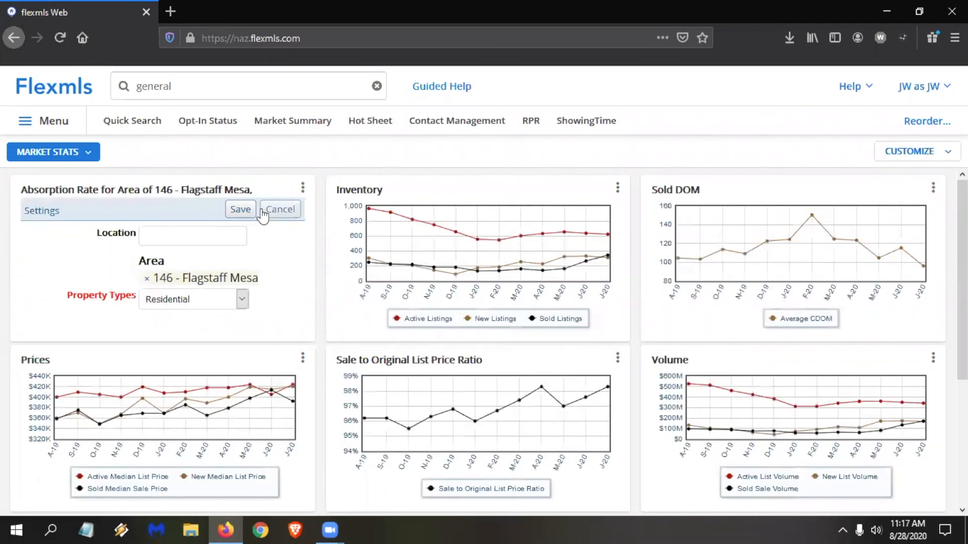
left_click(147, 278)
left_click(164, 237)
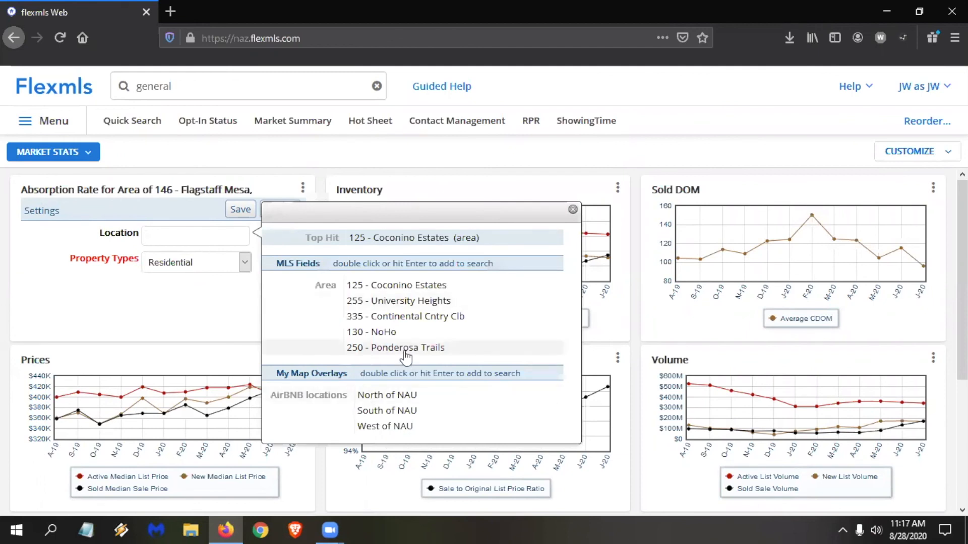
double_click(402, 285)
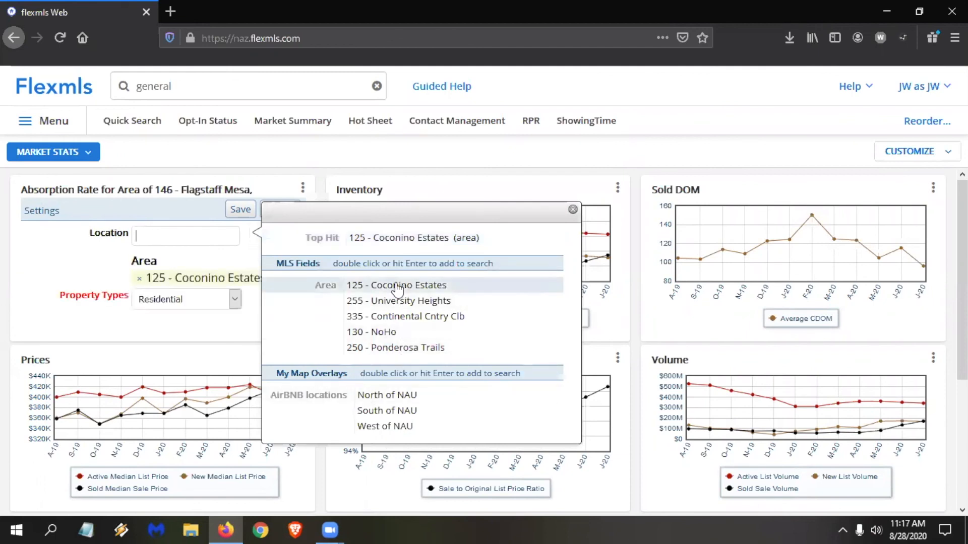
left_click(242, 209)
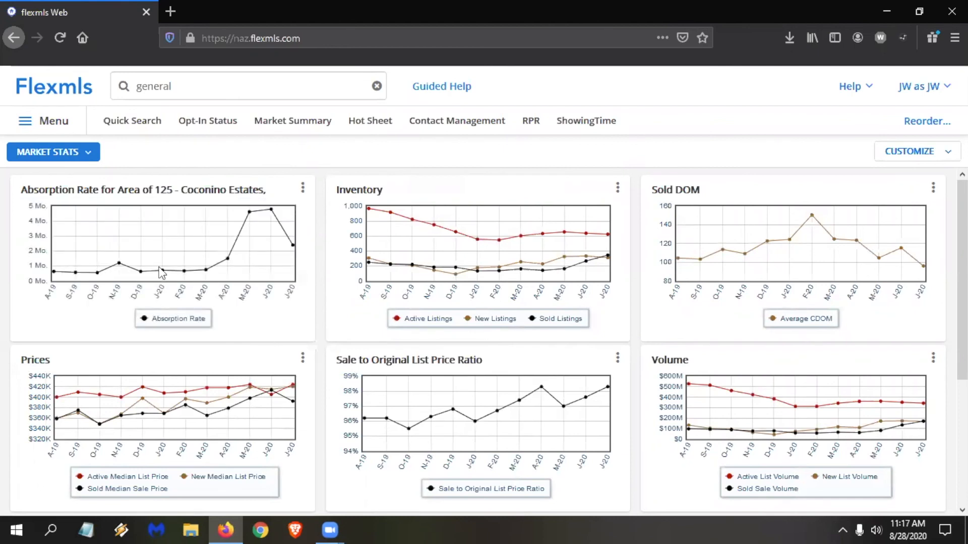
Move the newly added Absorption Rate gadget to the top of the middle column, above Inventory.
scroll(256, 392, "down", 4)
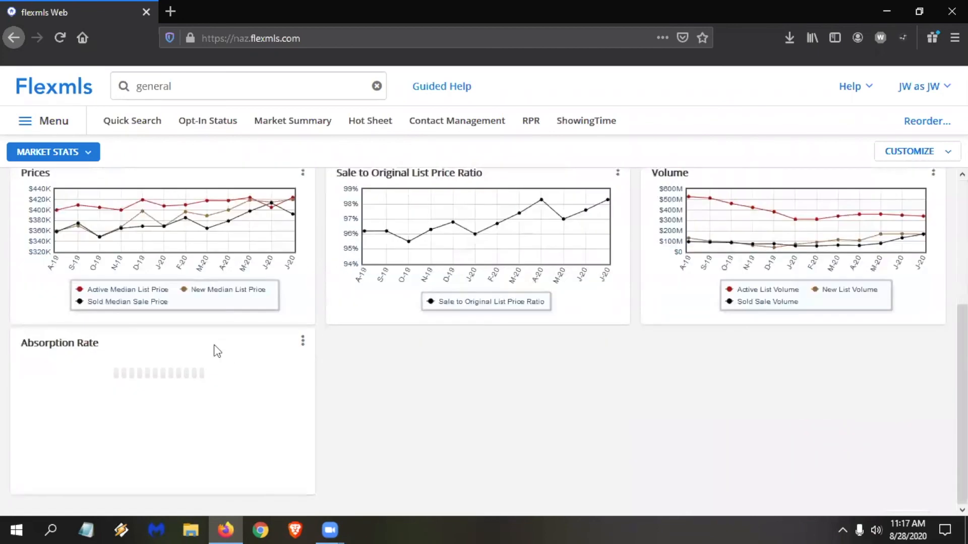
left_click_drag(209, 338, 516, 283)
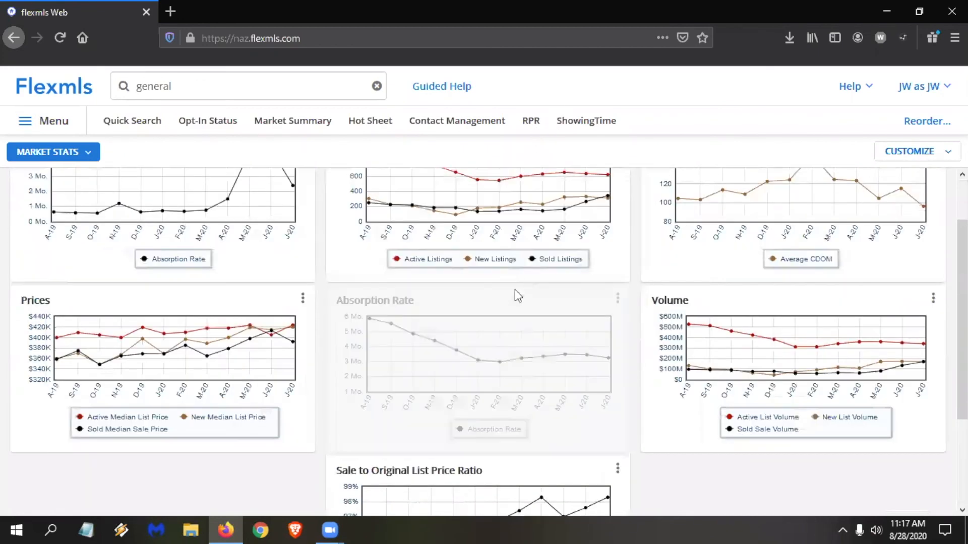
left_click_drag(491, 351, 485, 185)
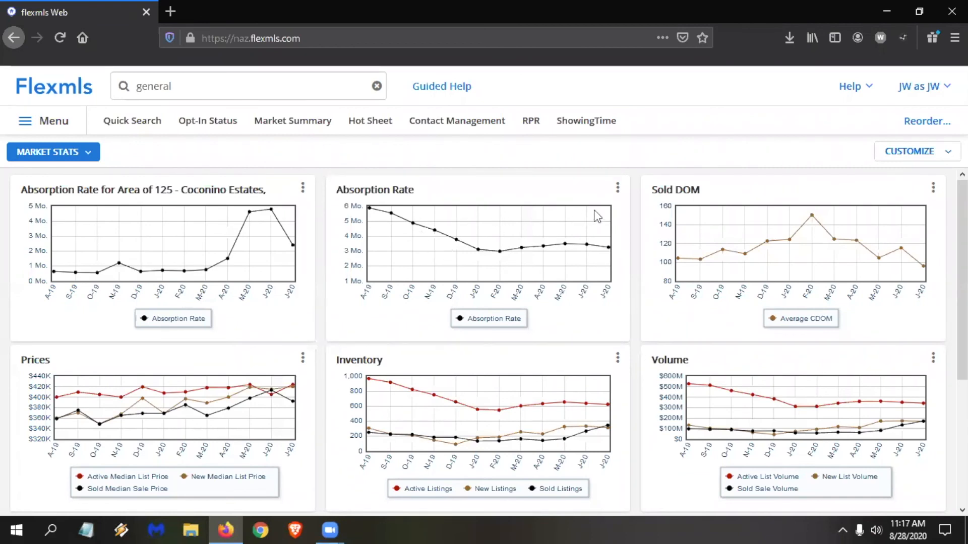
Set the middle Absorption Rate gadget's location to the area 255 - University Heights and save its settings.
left_click(617, 188)
left_click(558, 210)
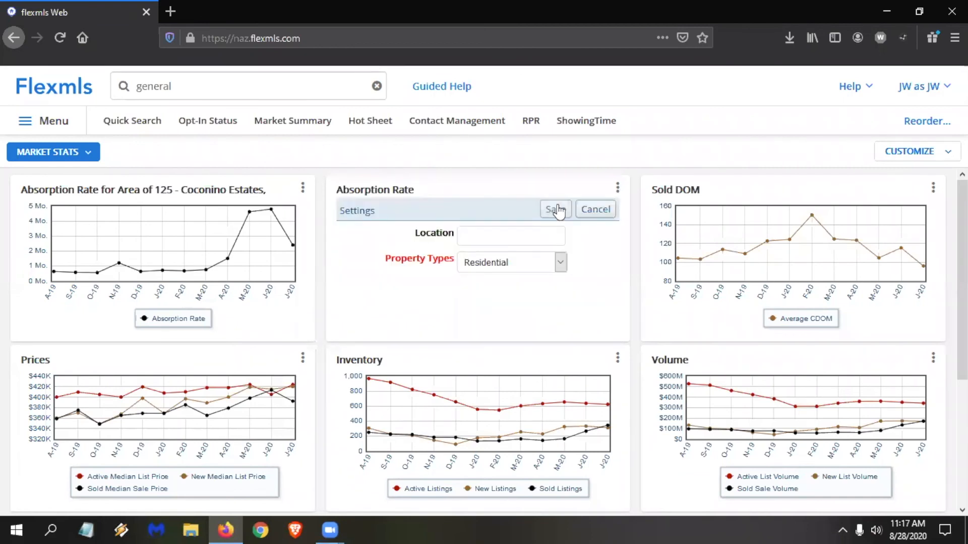
left_click(496, 233)
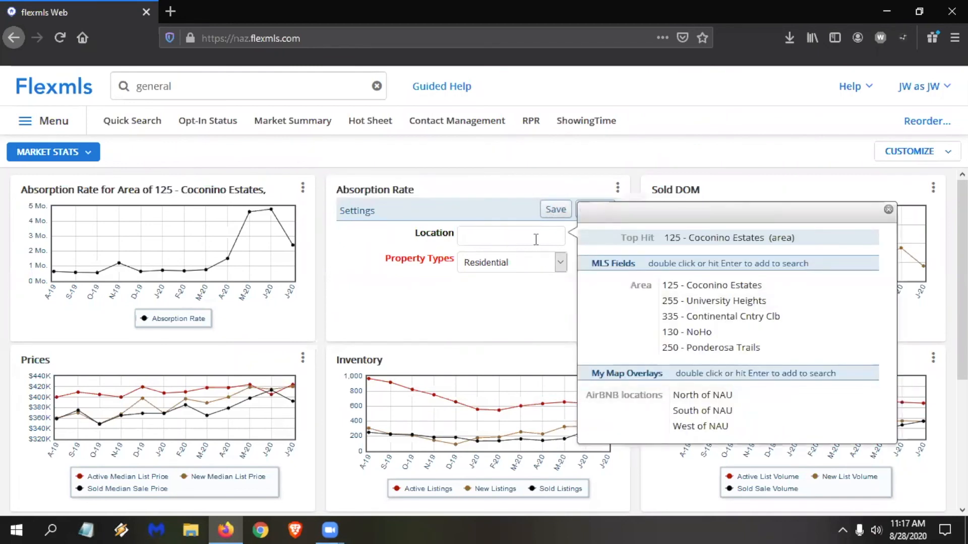
double_click(729, 303)
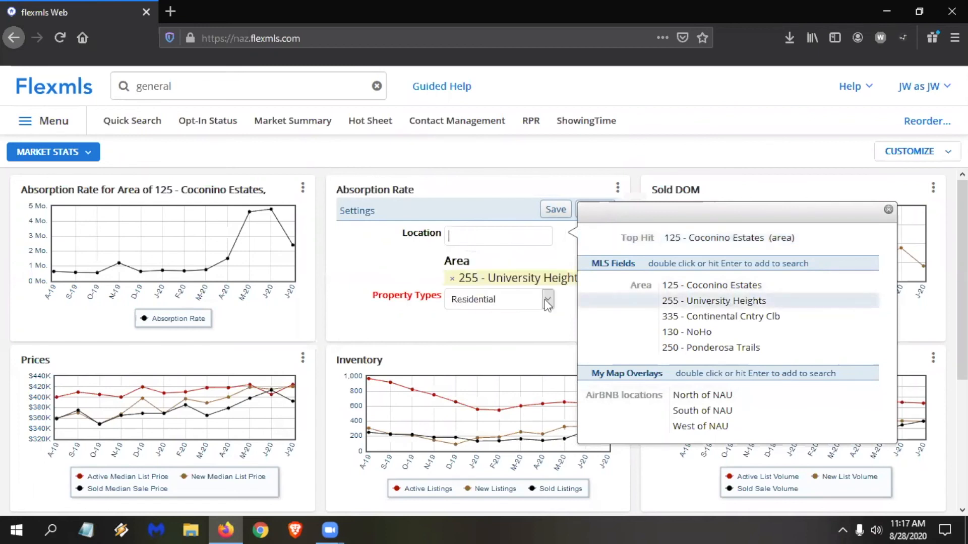
left_click(550, 210)
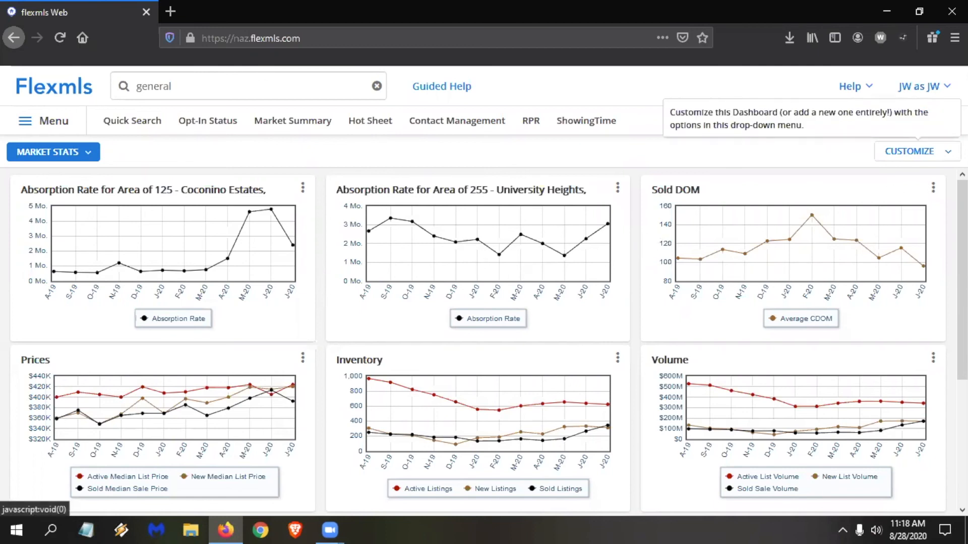
Add a third Absorption Rate gadget from the Statistics category to Market Stats and go back to the dashboard.
left_click(910, 151)
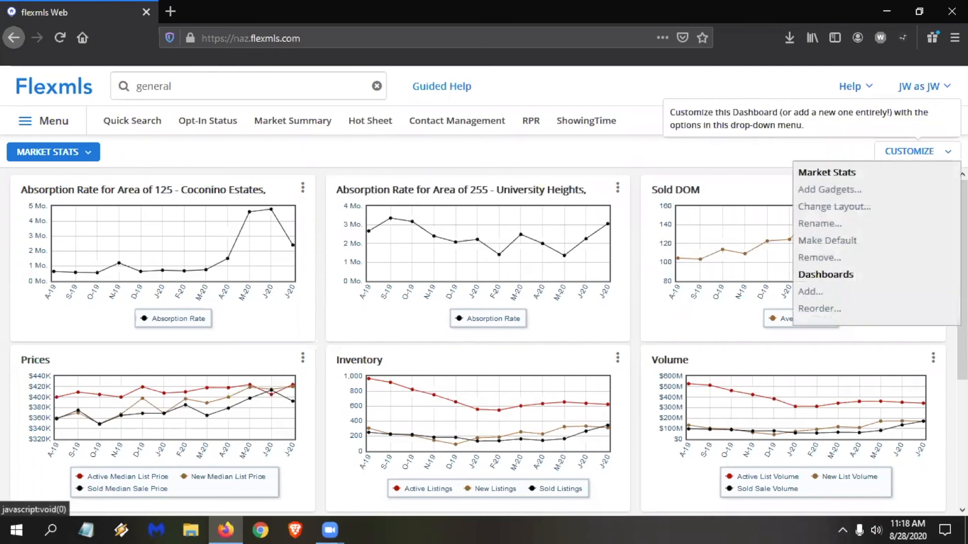
left_click(849, 191)
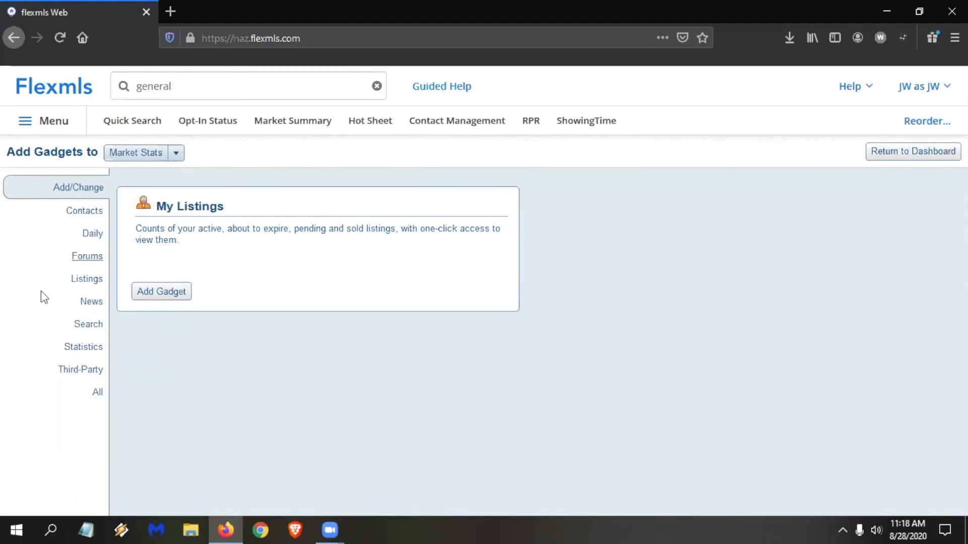
left_click(84, 347)
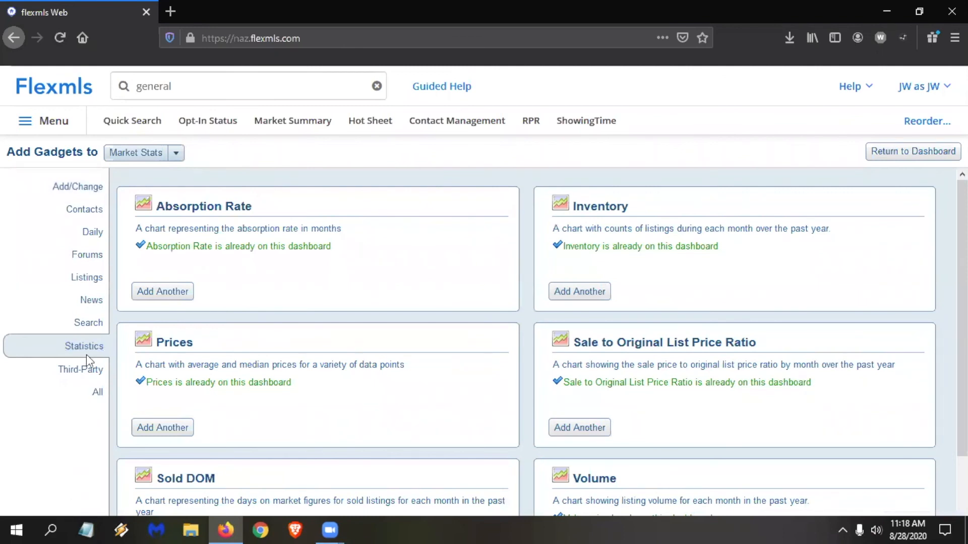
left_click(154, 293)
left_click(933, 153)
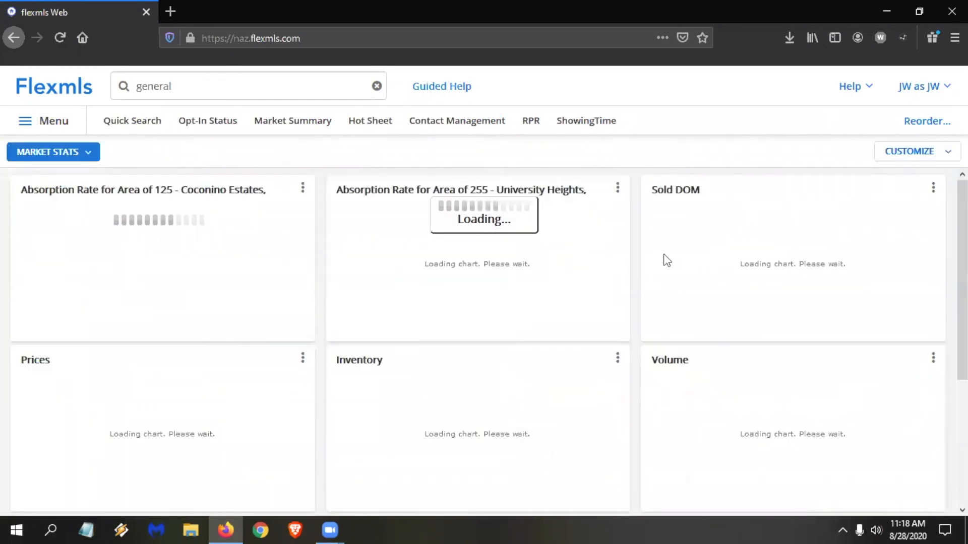
Move the third Absorption Rate gadget to the top of the third column, above Sold DOM.
scroll(225, 328, "down", 1)
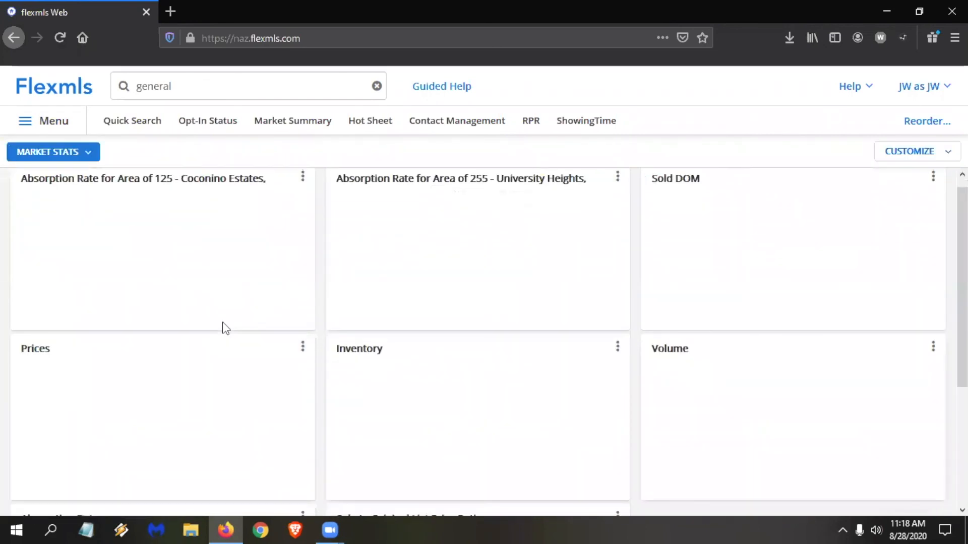
scroll(140, 341, "down", 3)
left_click_drag(794, 203, 725, 199)
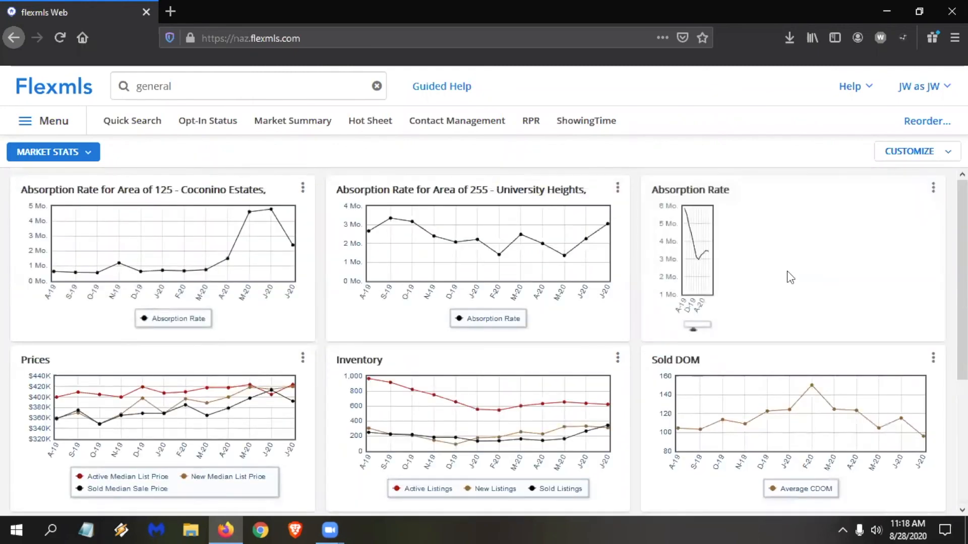
In the third Absorption Rate gadget's settings, search locations for "flagst", add the City/Town Code Flagstaff, and save.
left_click(933, 189)
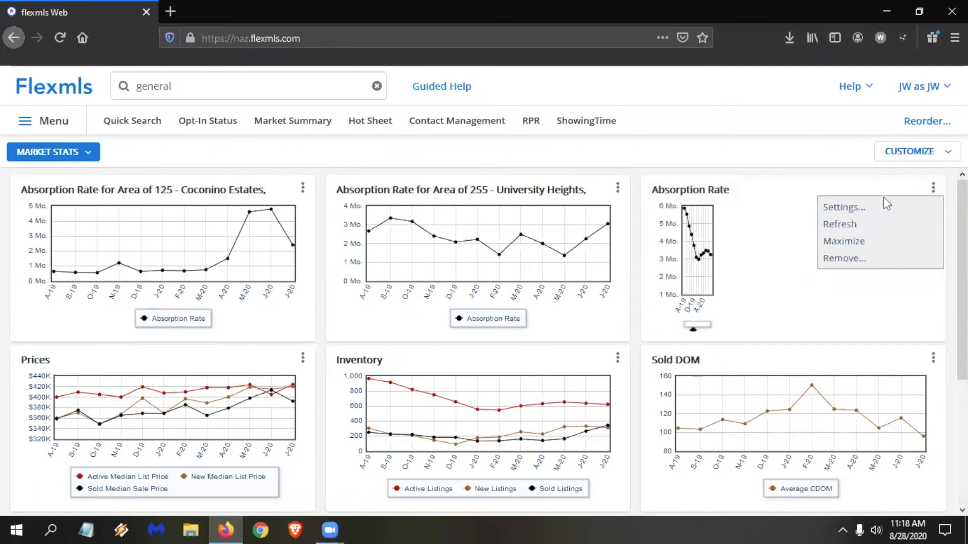
left_click(875, 208)
left_click(823, 234)
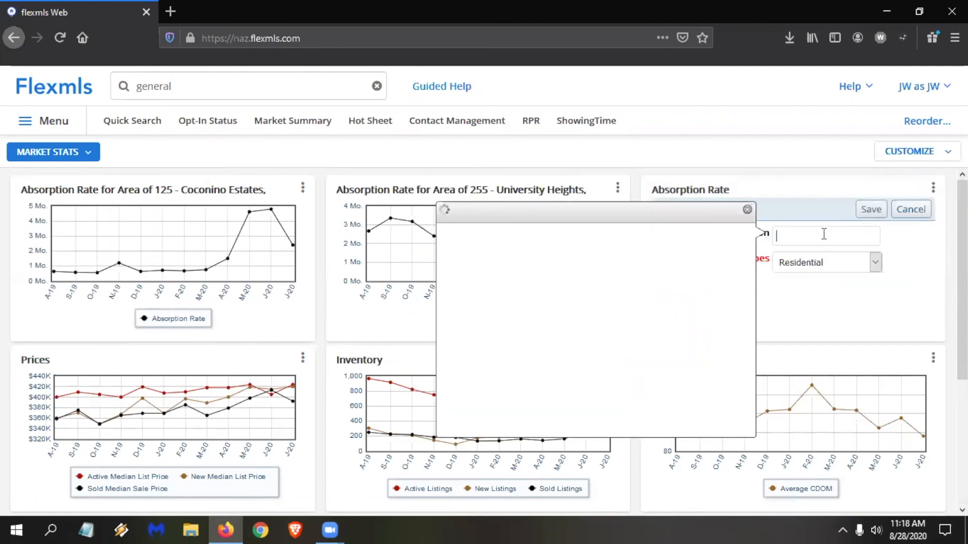
type("flags")
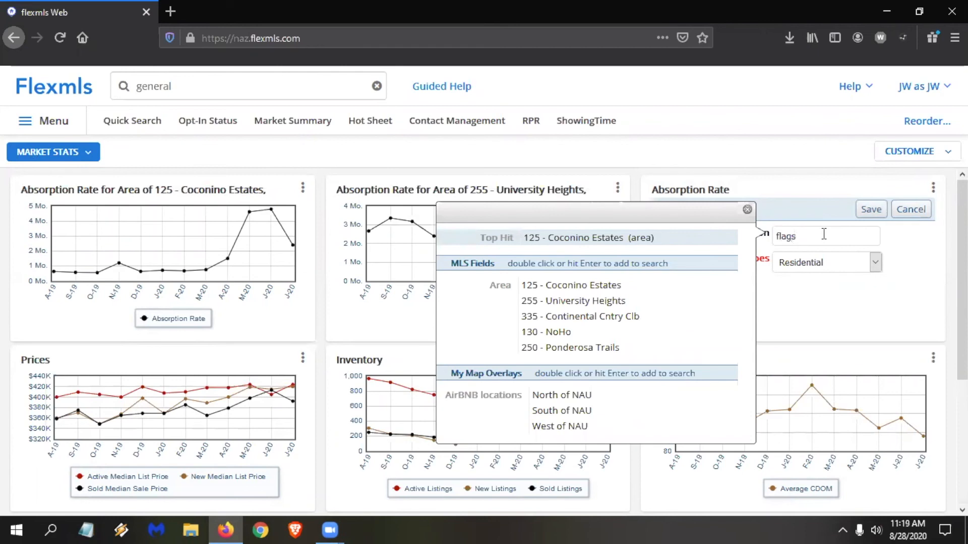
type("t")
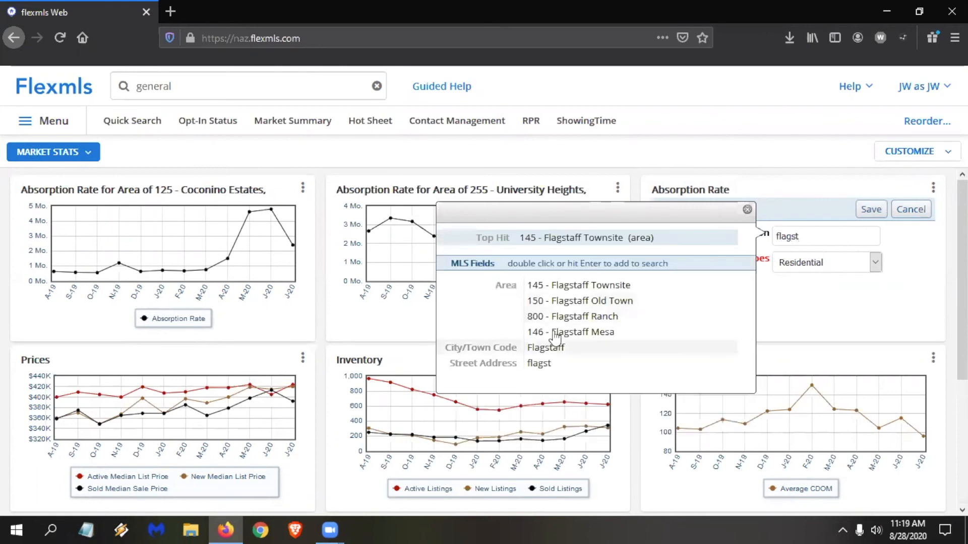
double_click(555, 347)
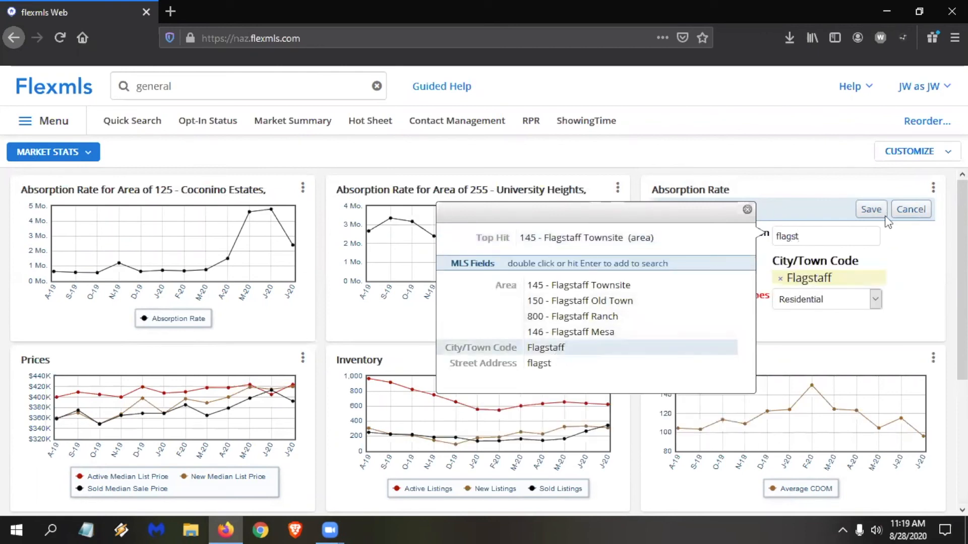
left_click(871, 209)
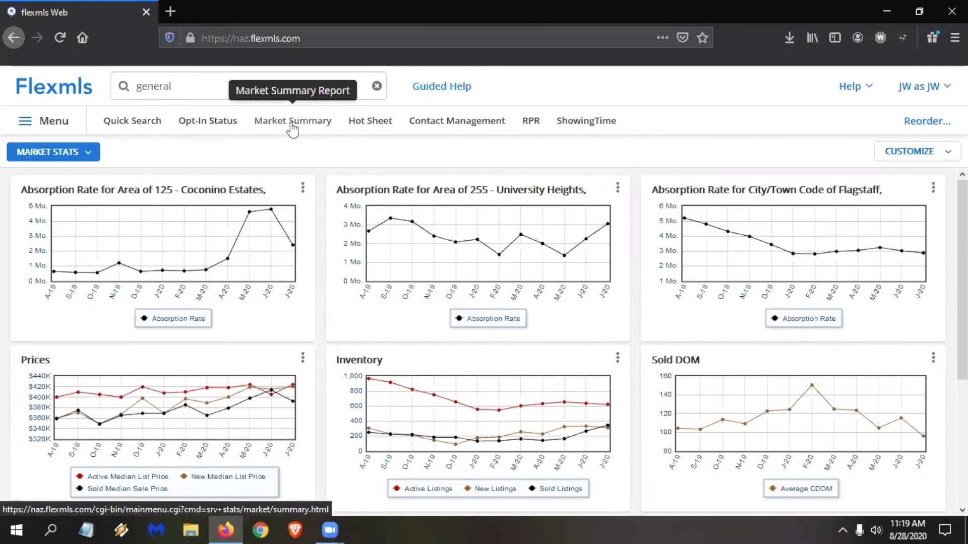
Return to the Home dashboard and remove RPR from the favorites in the main menu.
left_click(67, 90)
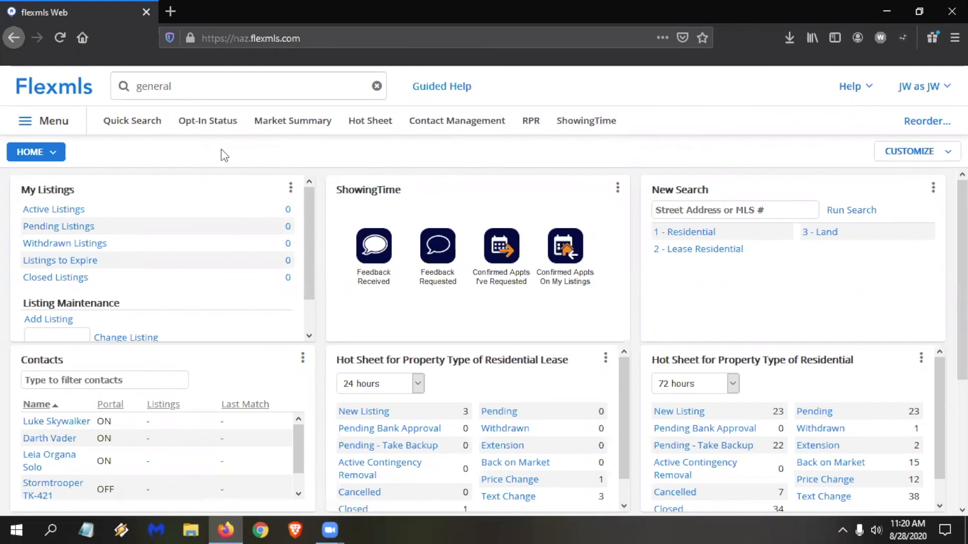
left_click(62, 126)
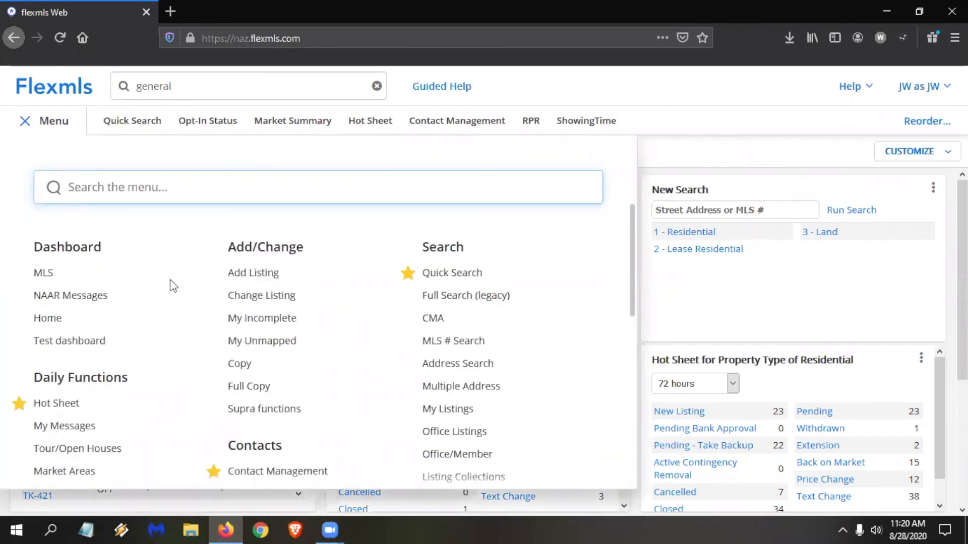
scroll(171, 279, "down", 1)
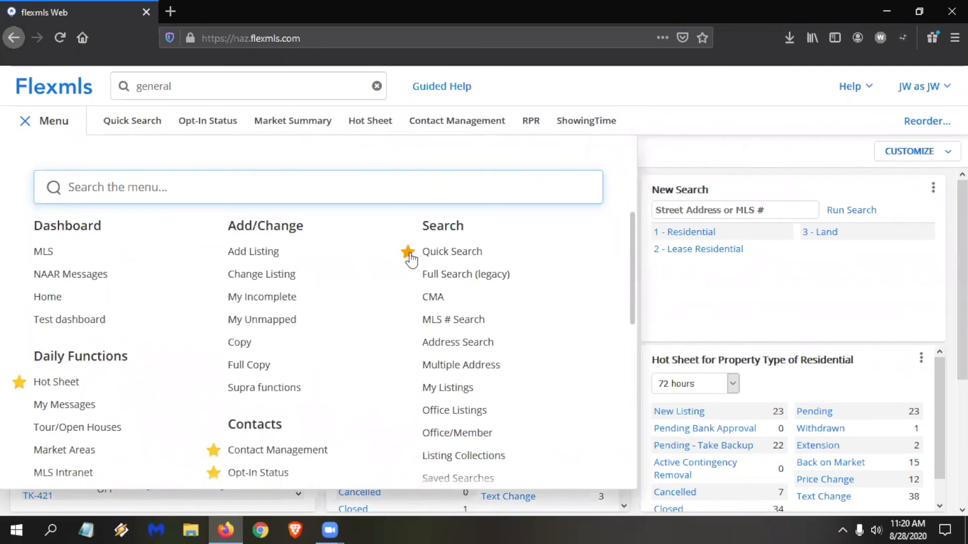
scroll(400, 293, "down", 3)
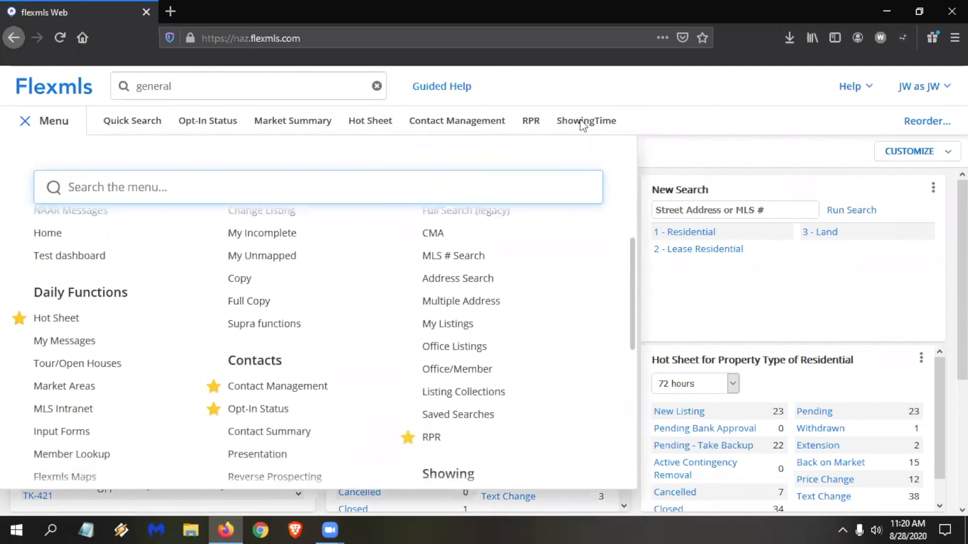
left_click(406, 440)
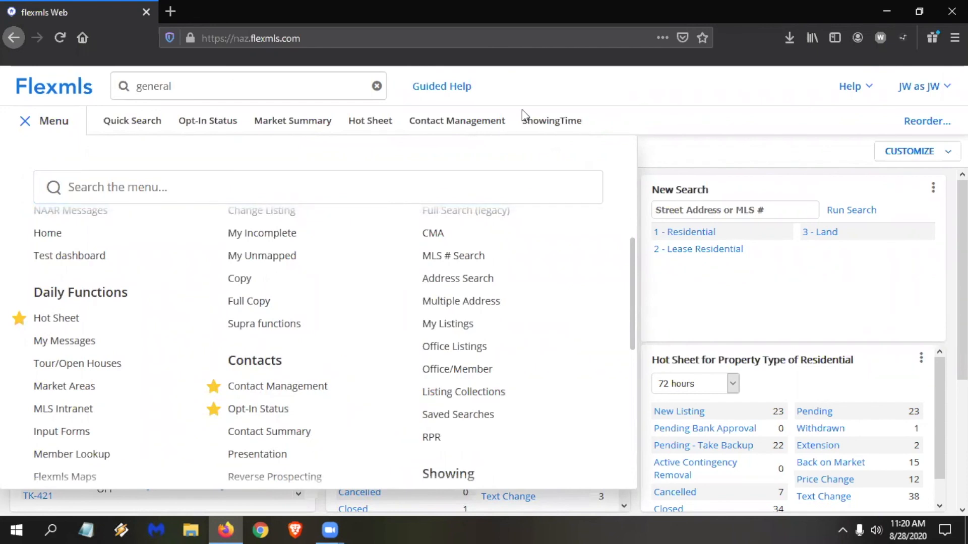
scroll(358, 376, "up", 2)
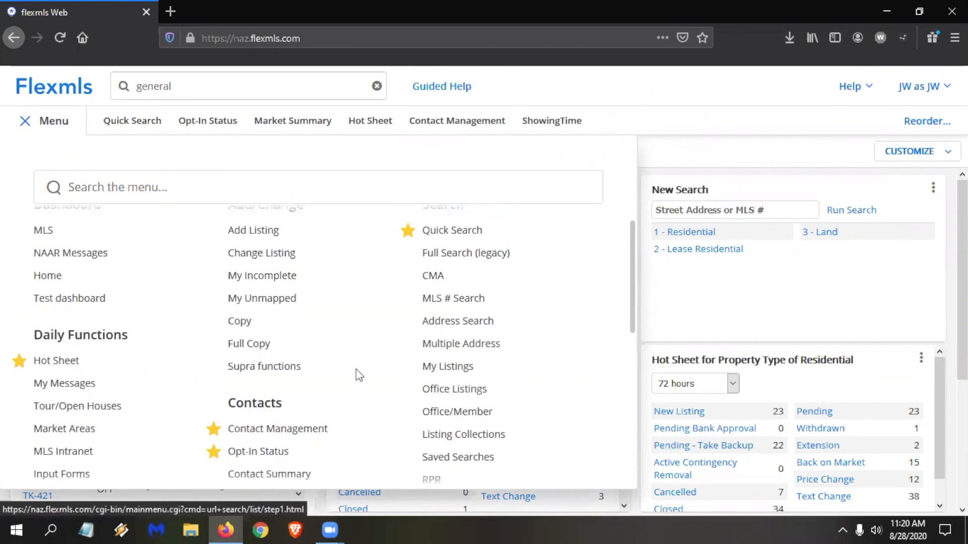
scroll(311, 349, "up", 1)
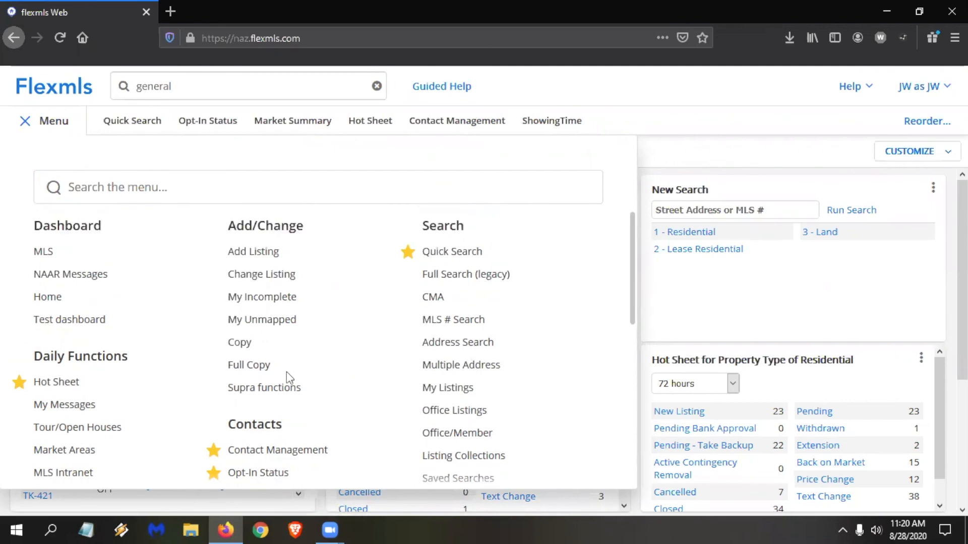
Add Full Copy to the menu favorites and reorder the favorites so Opt-In Status and Contact Management come first.
left_click(213, 364)
left_click(923, 122)
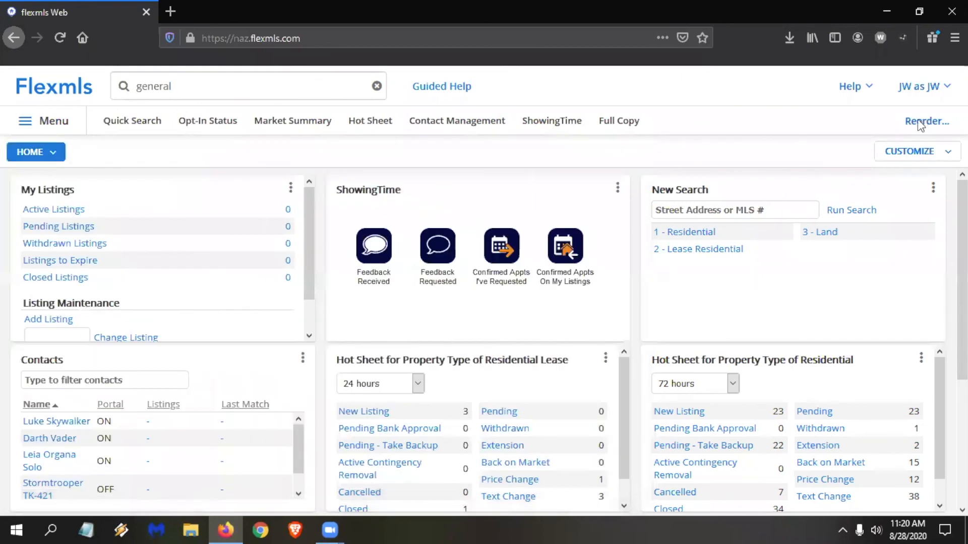
left_click_drag(389, 322, 386, 184)
left_click_drag(382, 237, 383, 172)
left_click(647, 422)
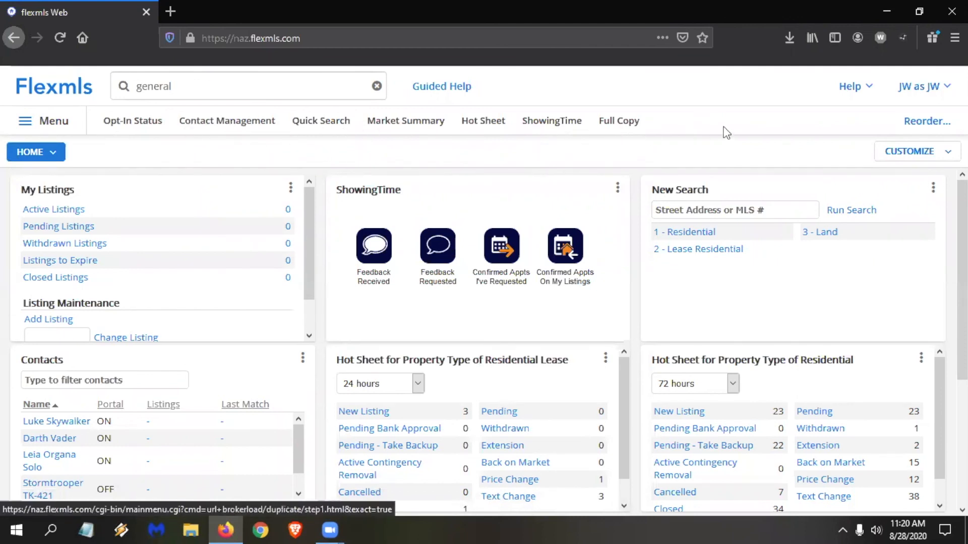
left_click(53, 122)
scroll(232, 342, "down", 1)
scroll(190, 315, "down", 10)
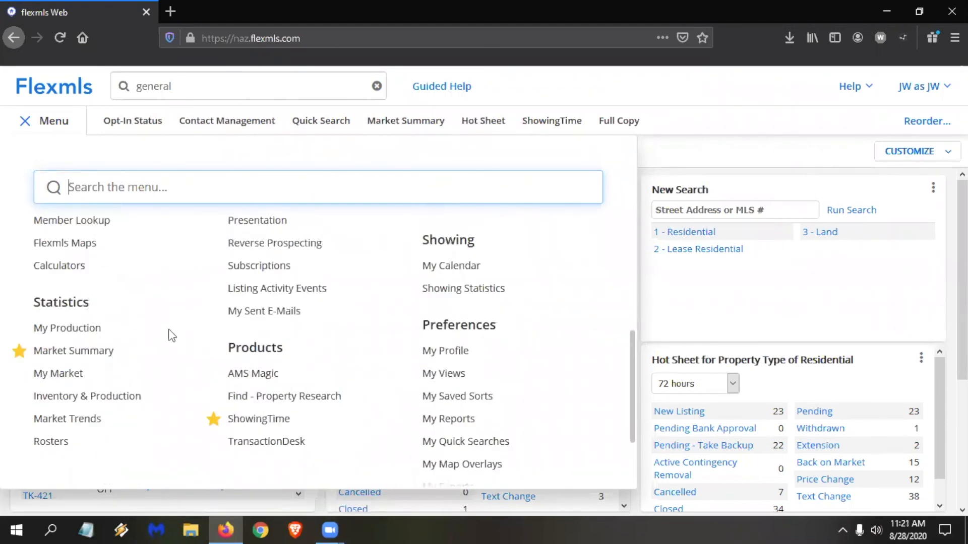
scroll(173, 337, "up", 1)
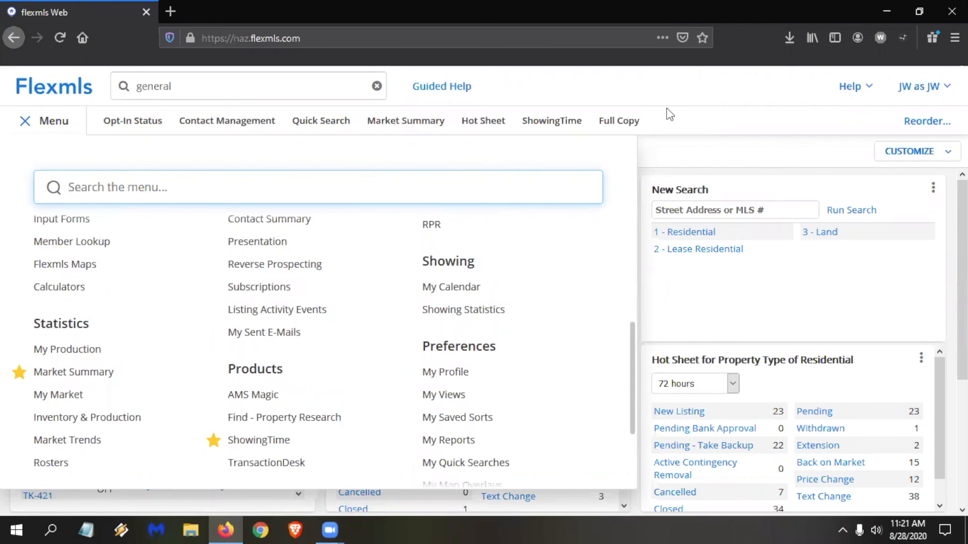
left_click(58, 125)
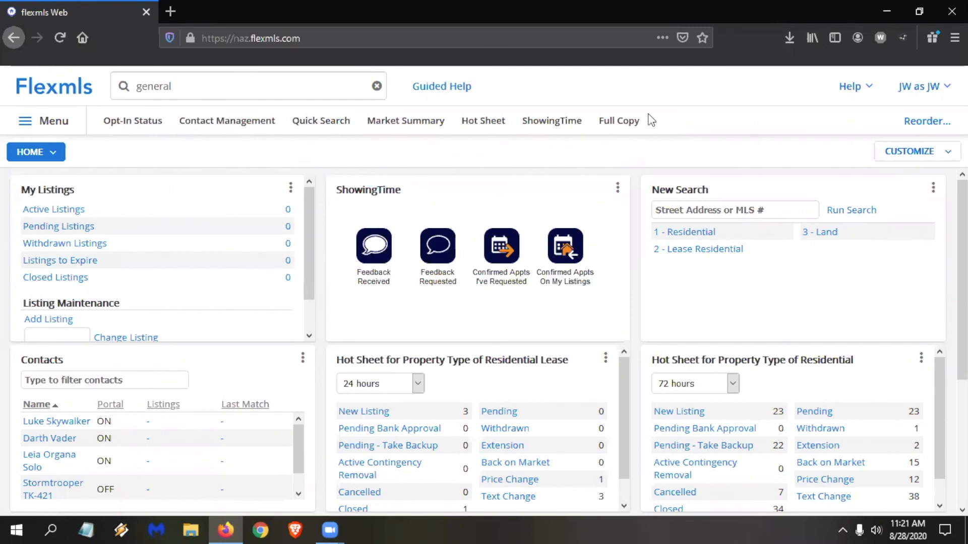
Search for "my profile", go to My Profile and open Quick Profile Maintenance.
left_click(230, 79)
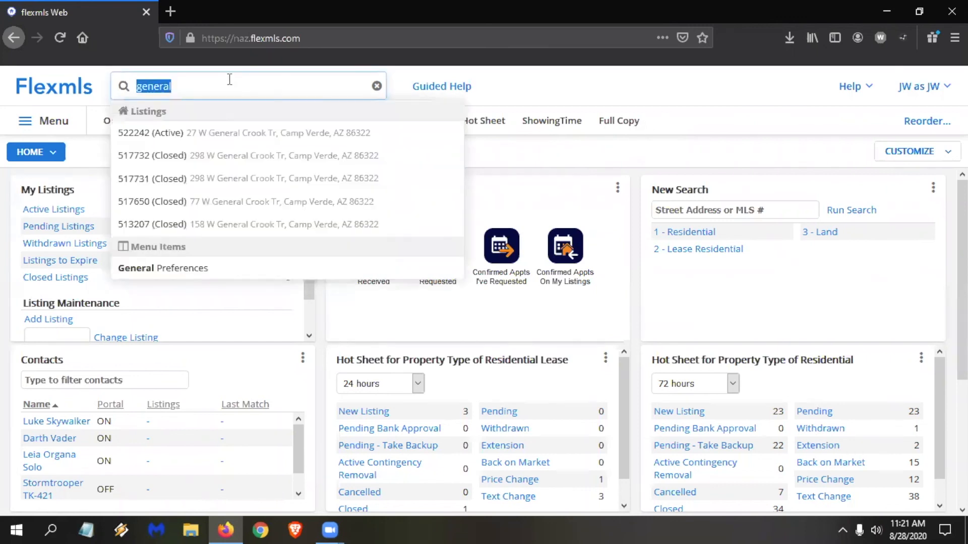
key("BackSpace")
type("my ")
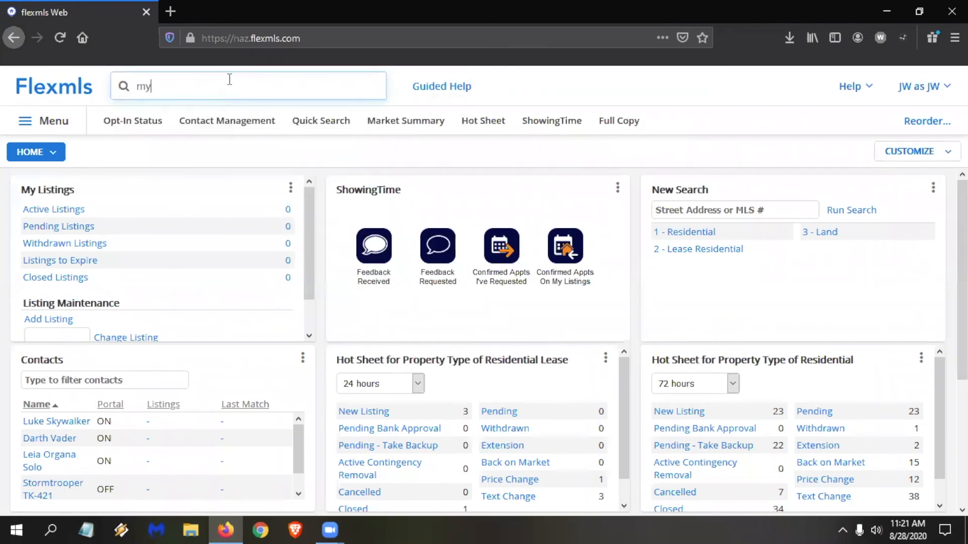
type("pr")
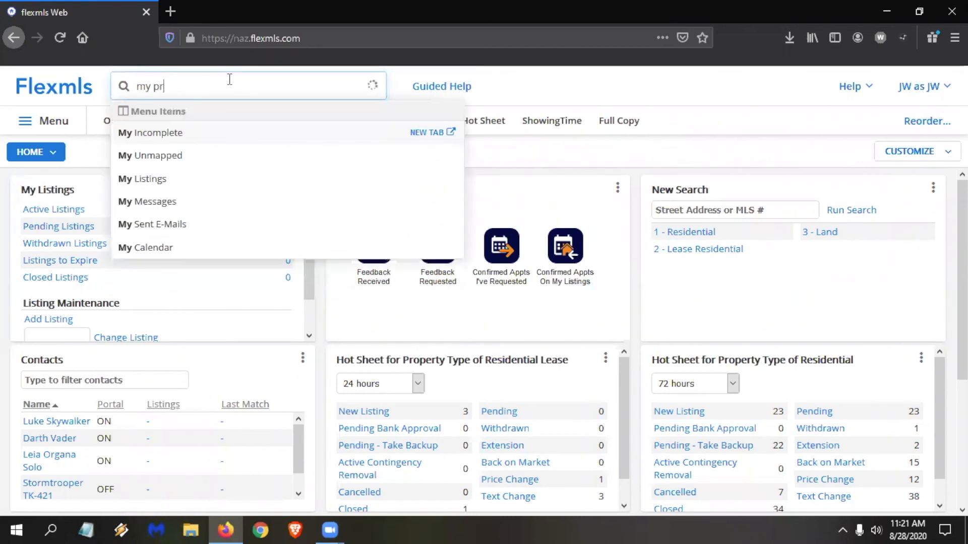
type("ofile")
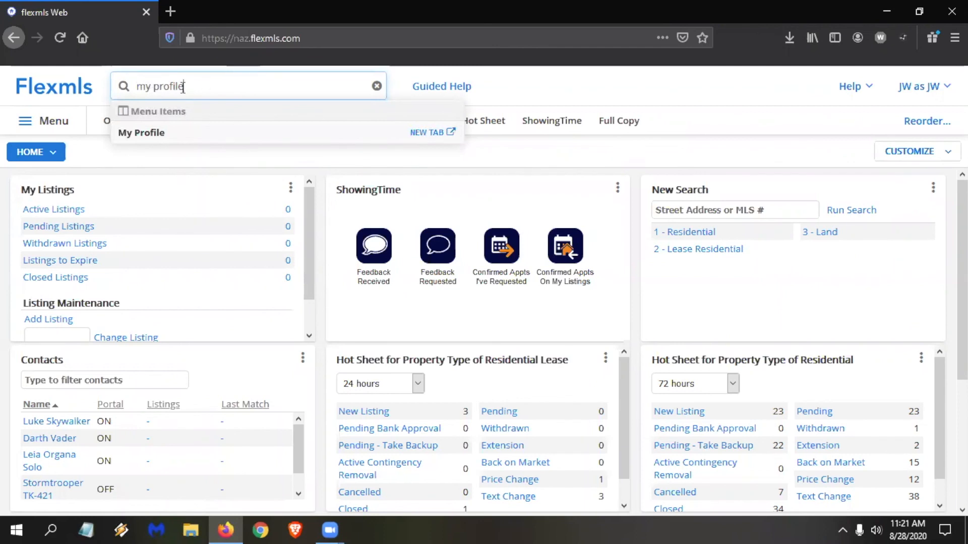
left_click(156, 137)
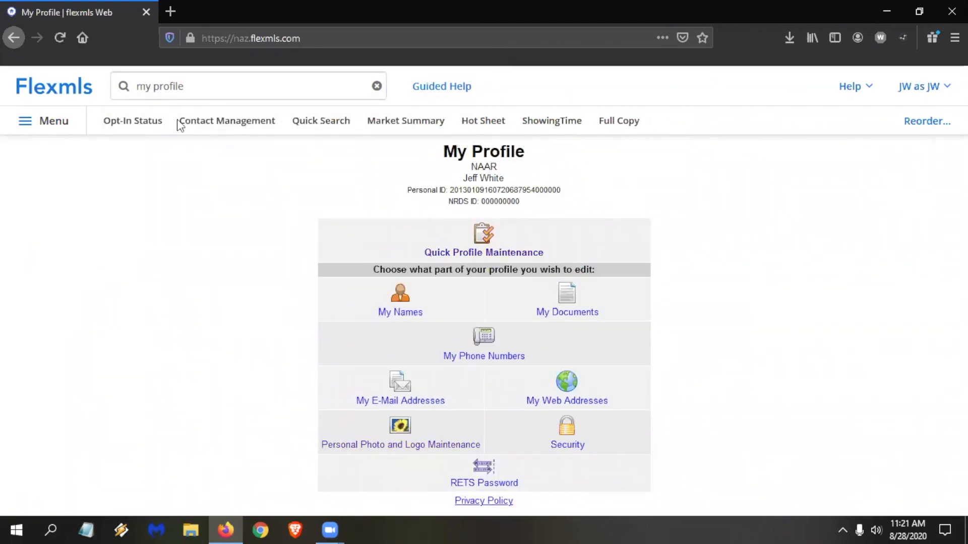
left_click(483, 242)
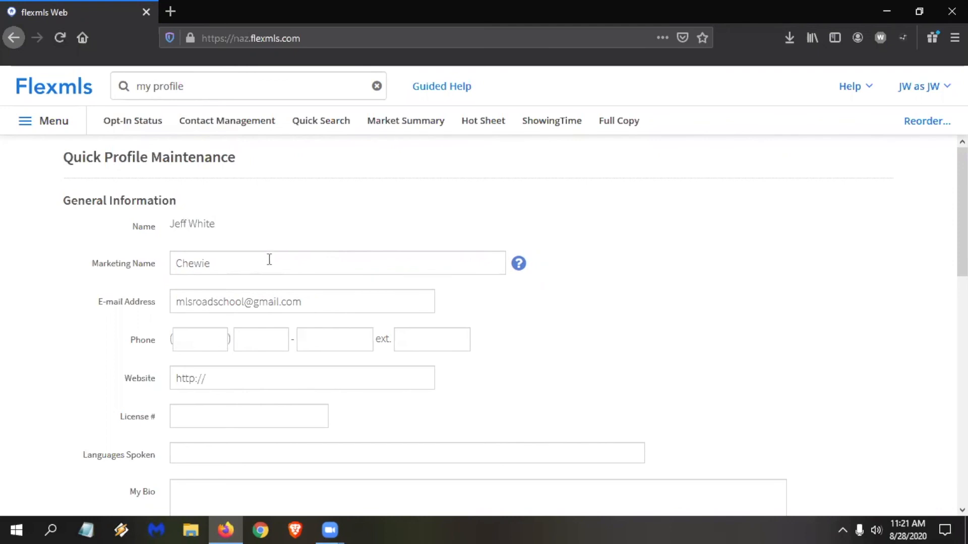
Replace the Marketing Name in General Information with the agent's preferred marketing name.
left_click_drag(264, 259, 11, 231)
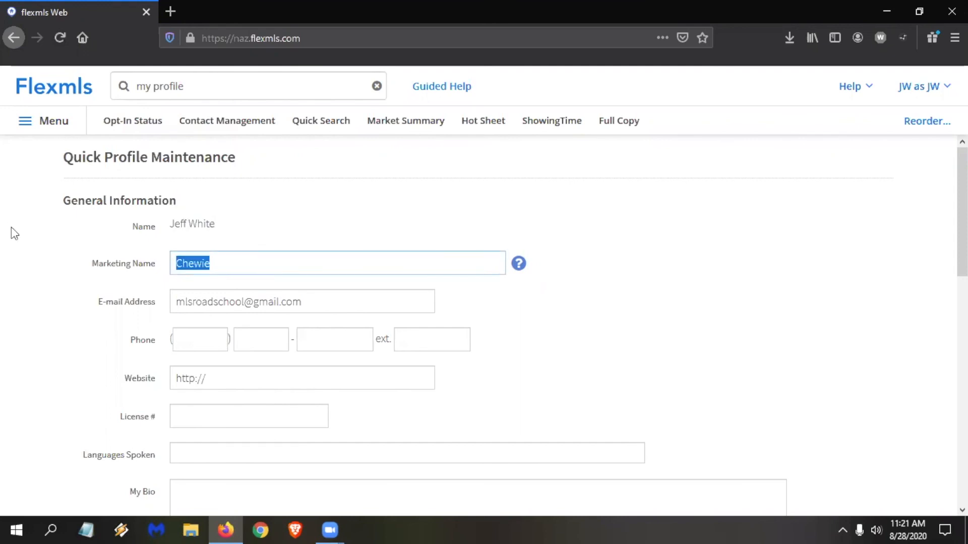
key("BackSpace")
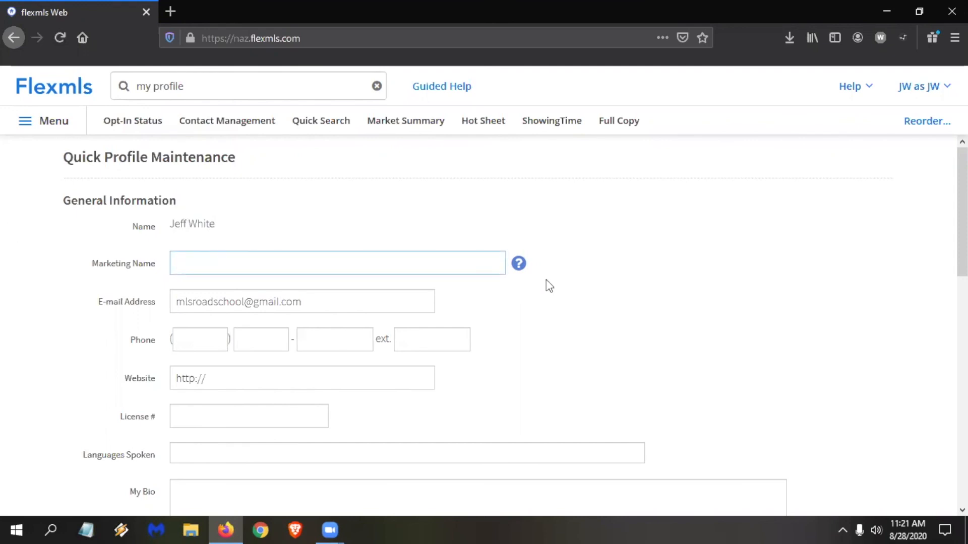
type("JD White")
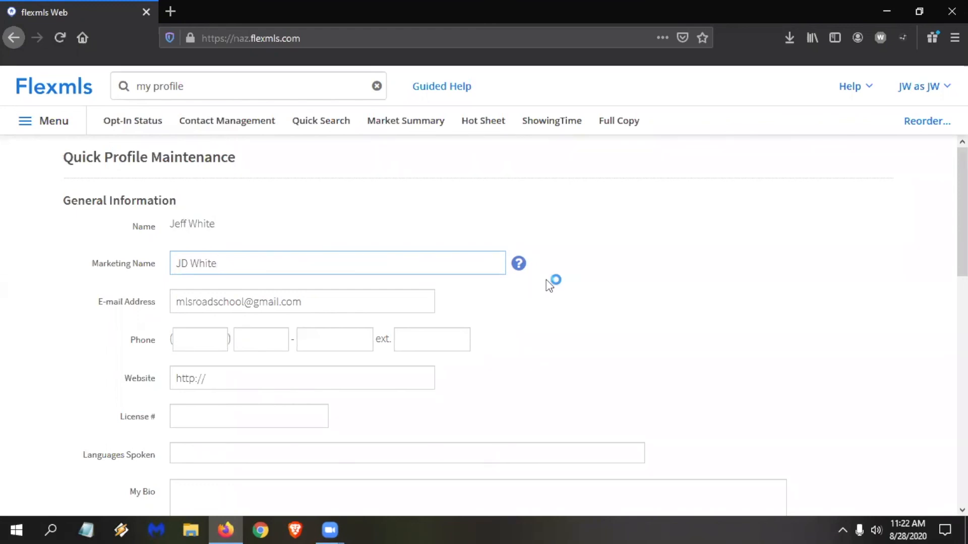
left_click(210, 336)
type("555")
left_click(254, 339)
type("555")
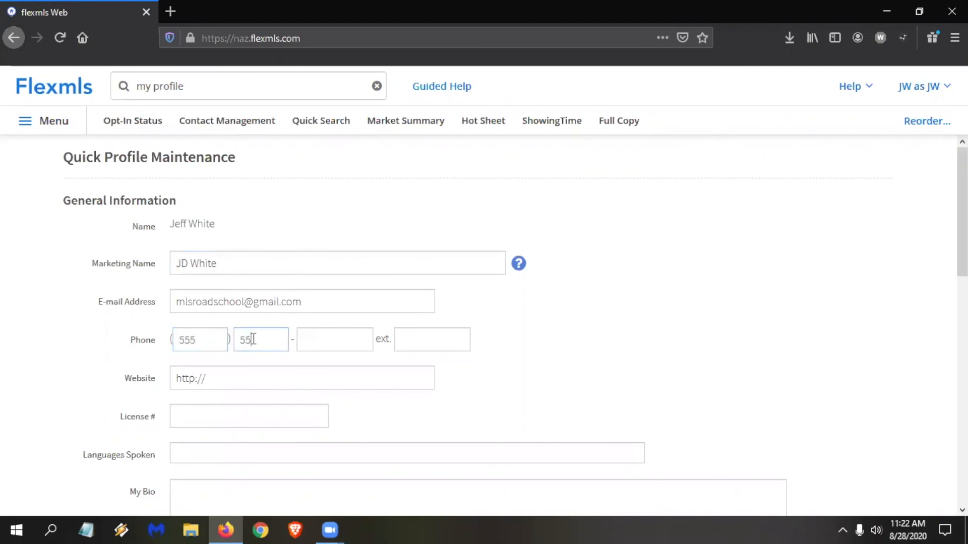
left_click(329, 340)
type("555")
left_click(274, 376)
type("www.mlsroadschool.com")
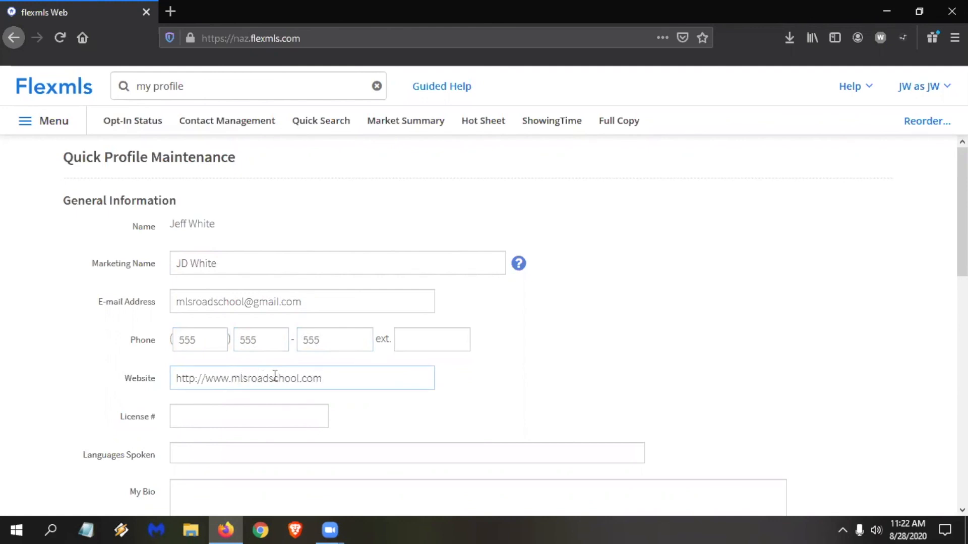
Add English and Spanish to Languages Spoken in the profile.
scroll(242, 333, "down", 3)
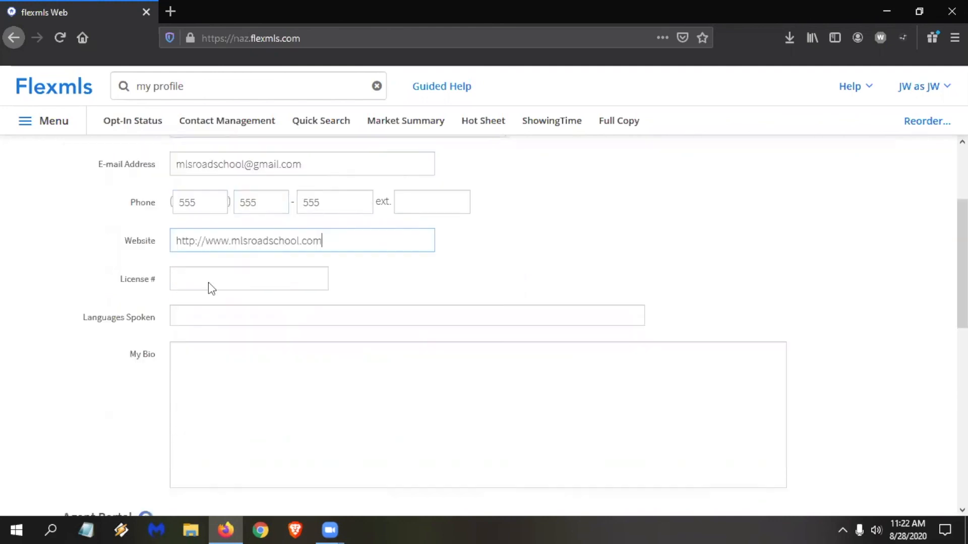
left_click(243, 311)
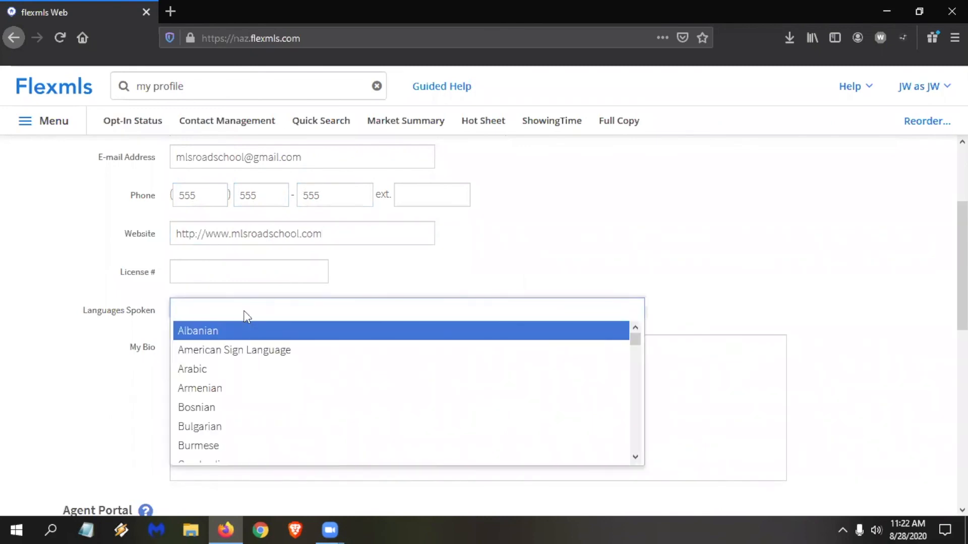
type("English")
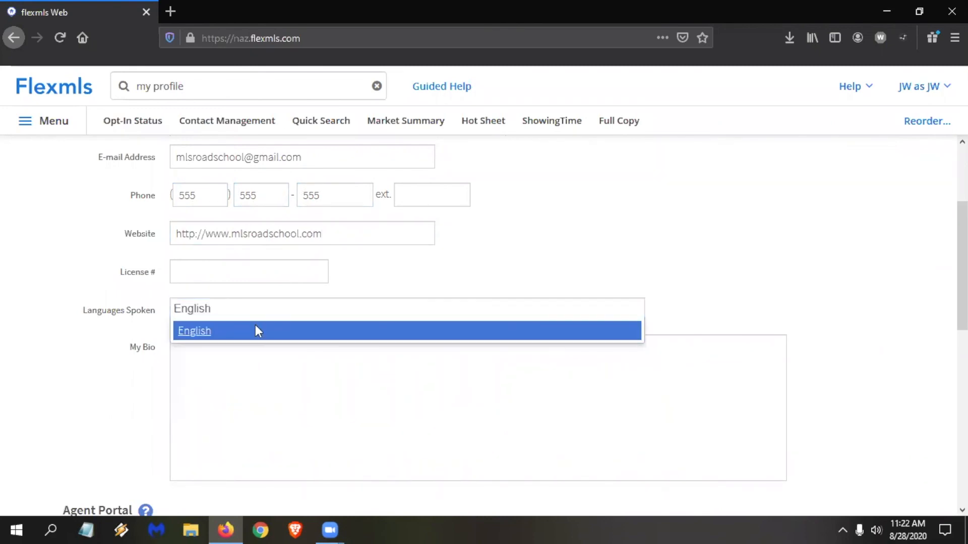
left_click(257, 331)
type("Spanish")
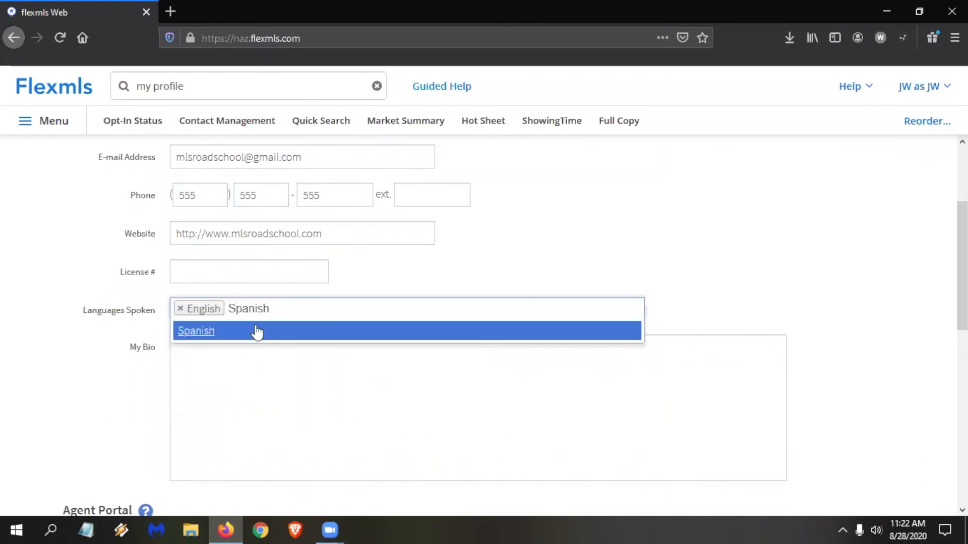
left_click(257, 331)
Search the Video Training library for "portal", look through the matching videos and close the library.
scroll(255, 378, "down", 5)
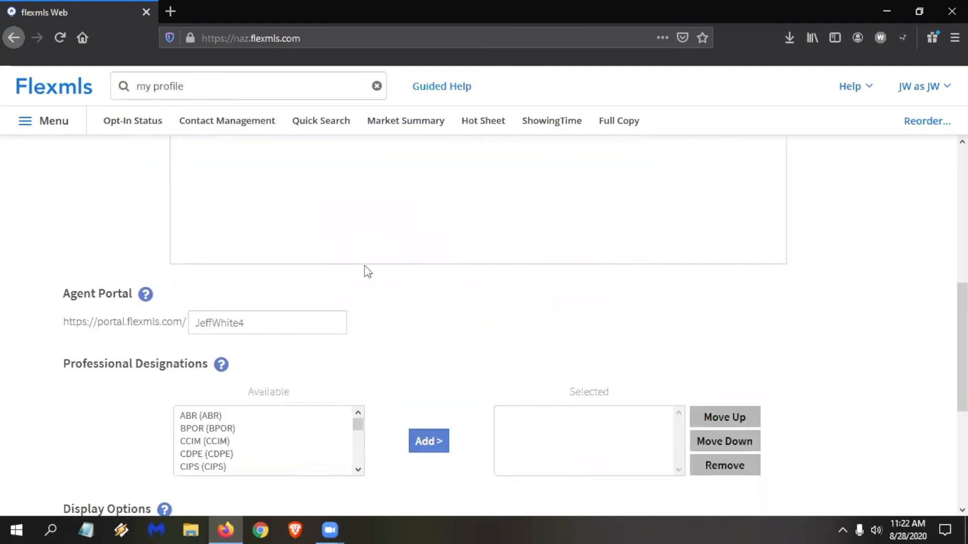
scroll(385, 217, "down", 3)
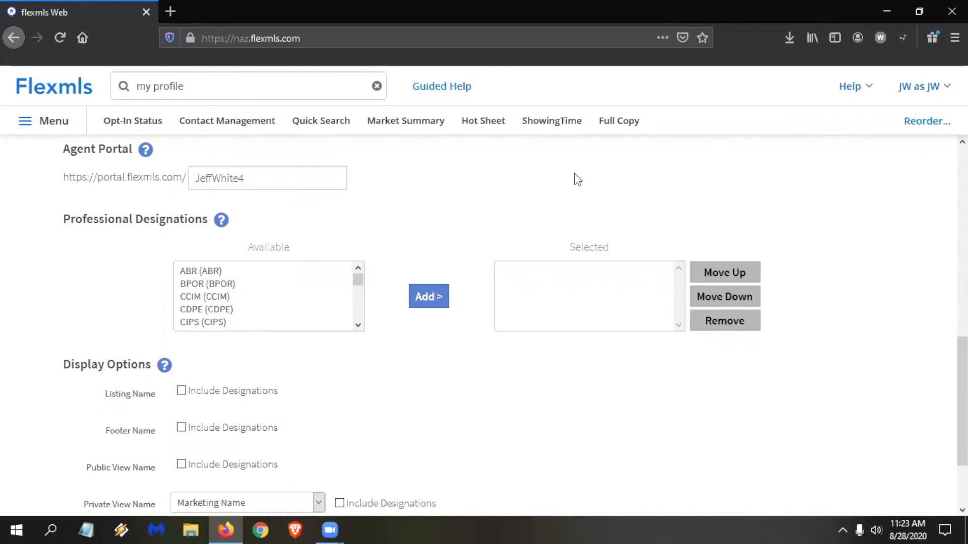
left_click(859, 87)
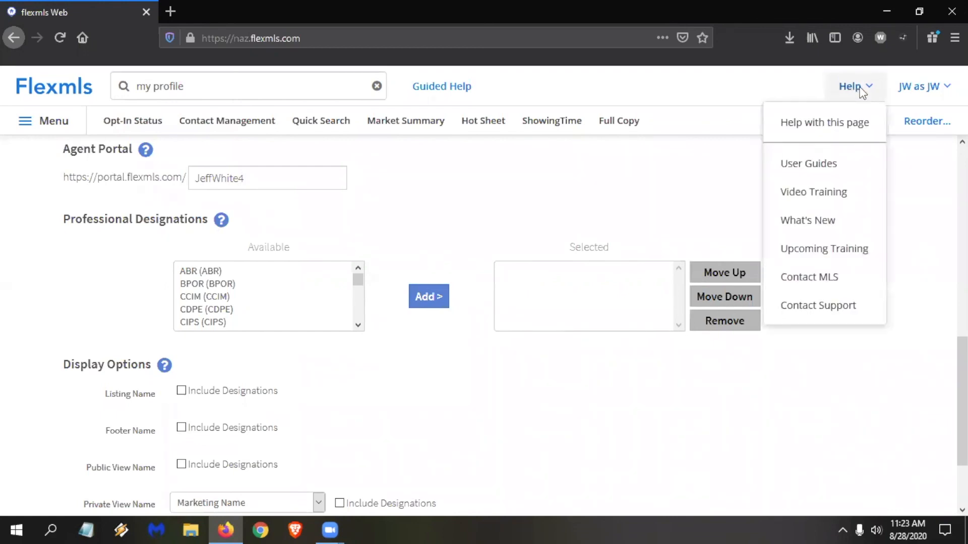
left_click(821, 194)
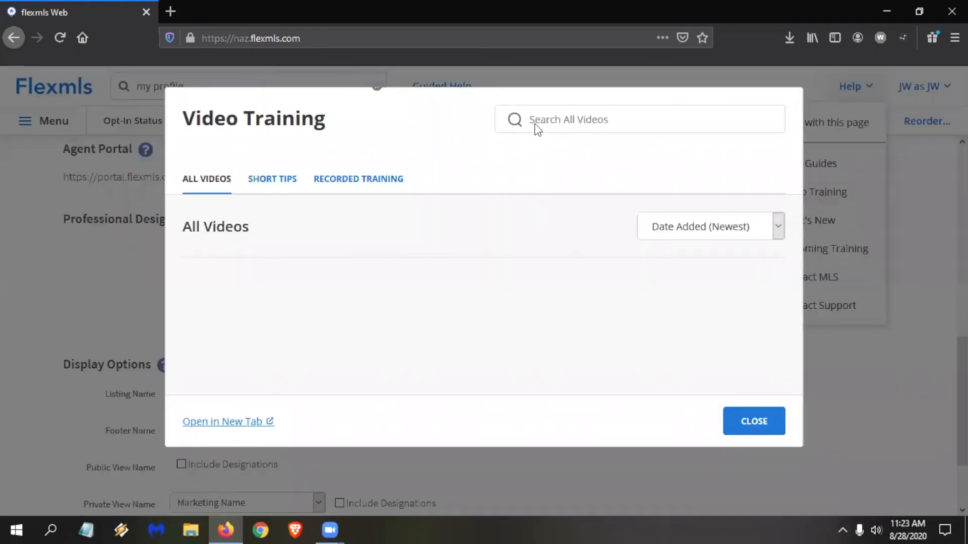
left_click(564, 120)
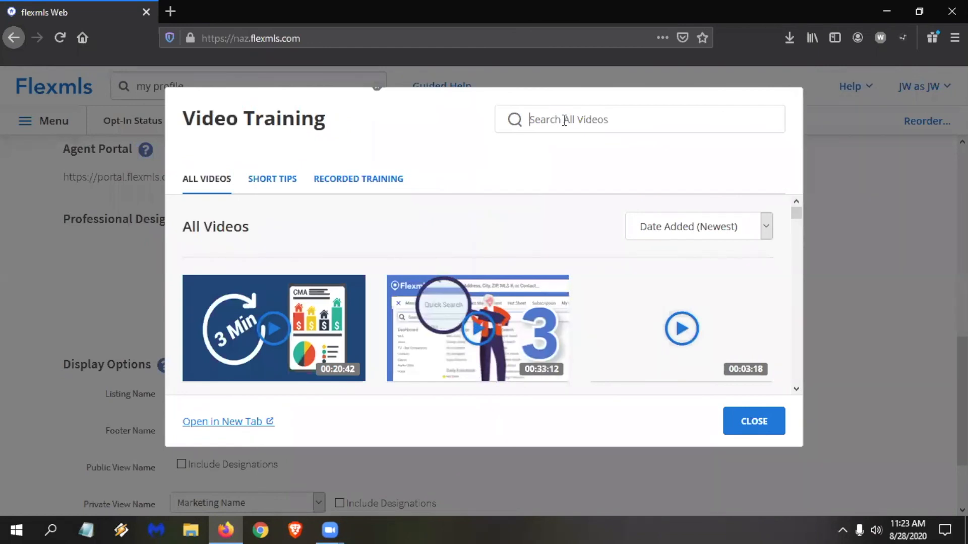
type("portal")
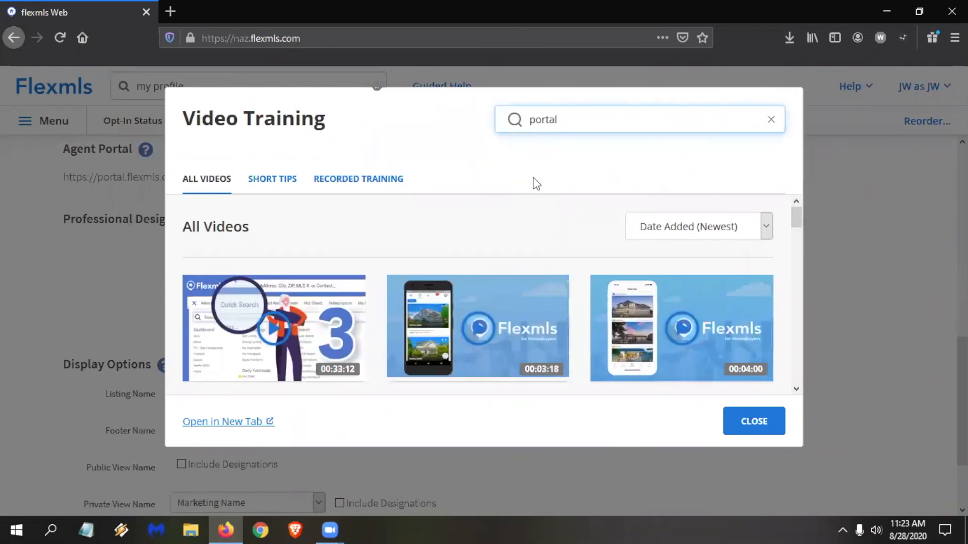
scroll(528, 267, "down", 3)
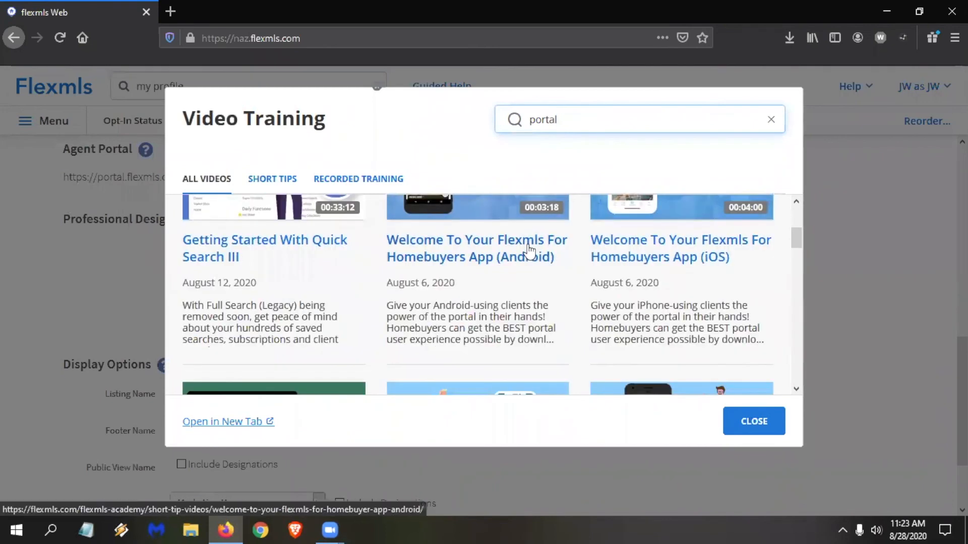
scroll(528, 250, "down", 3)
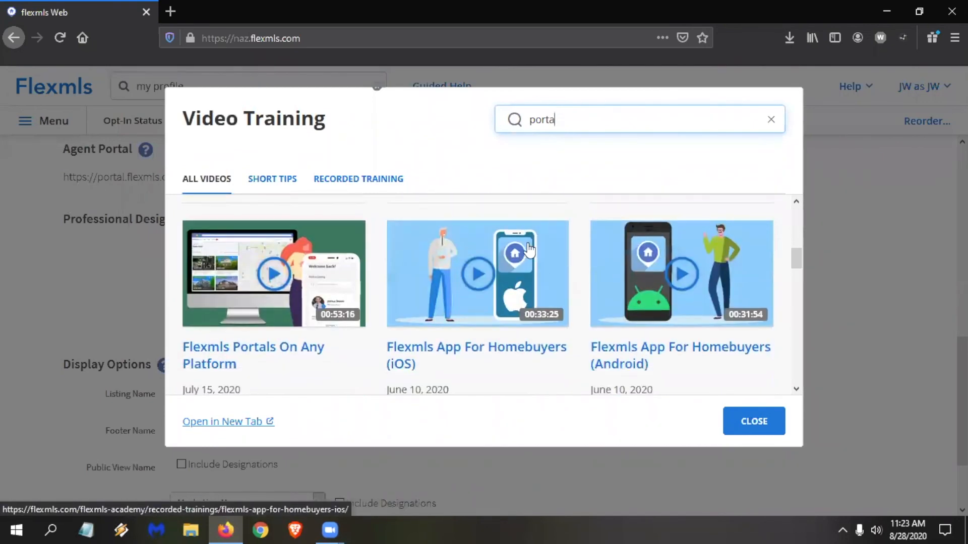
scroll(368, 339, "down", 2)
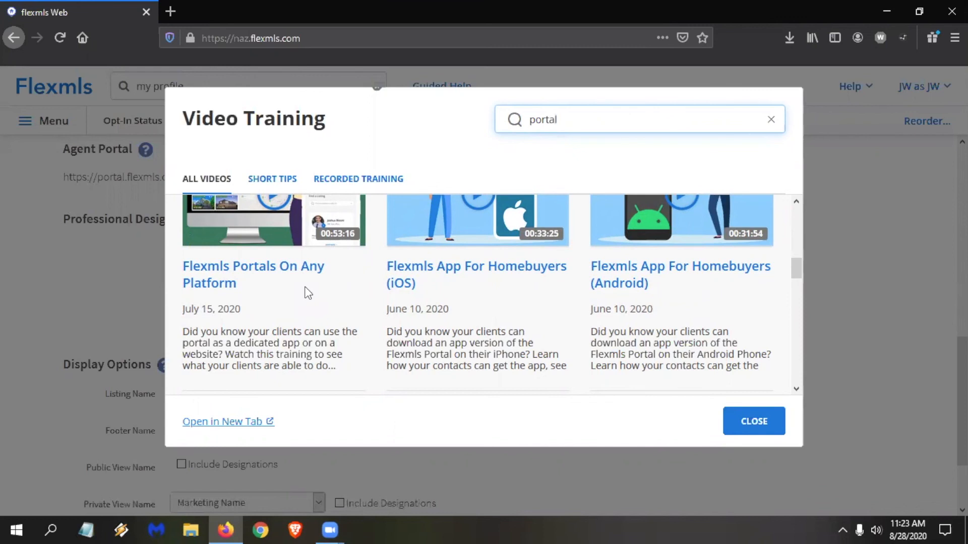
left_click(754, 427)
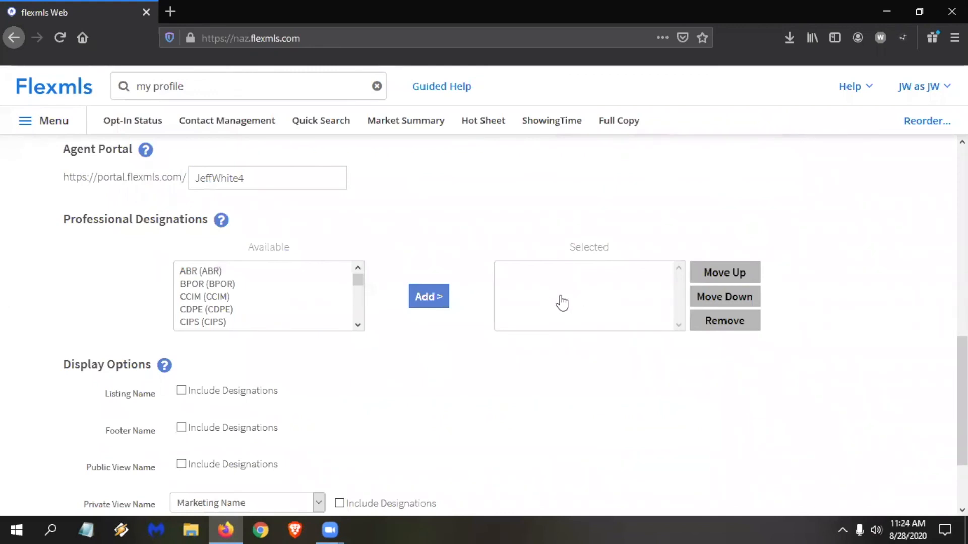
Examine the Private View Name choices, the other Display Options and the available Professional Designations in the profile.
scroll(509, 323, "down", 3)
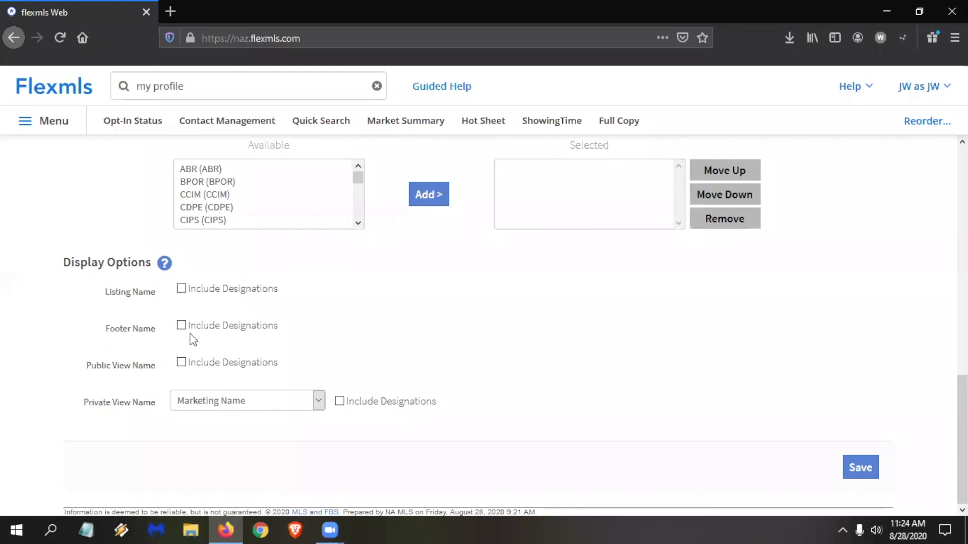
left_click(263, 399)
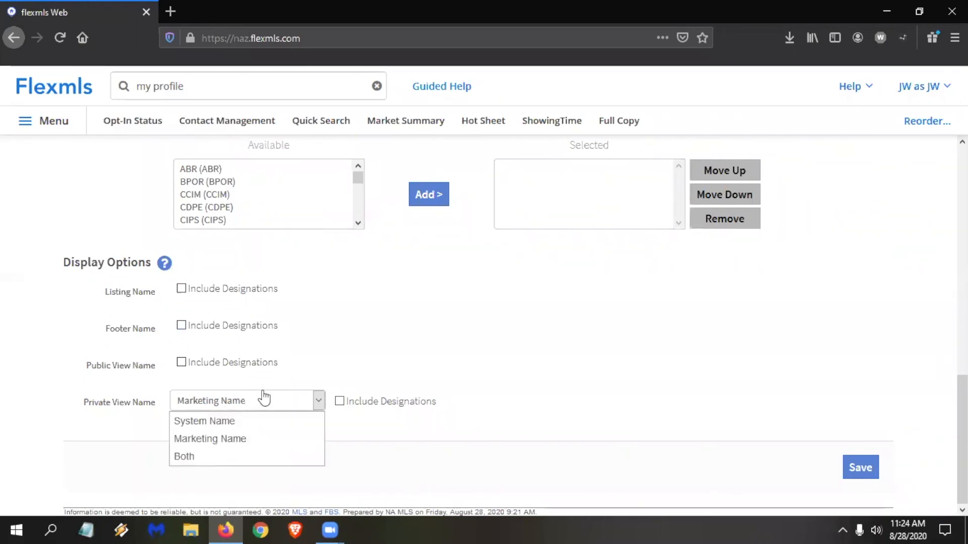
left_click(253, 402)
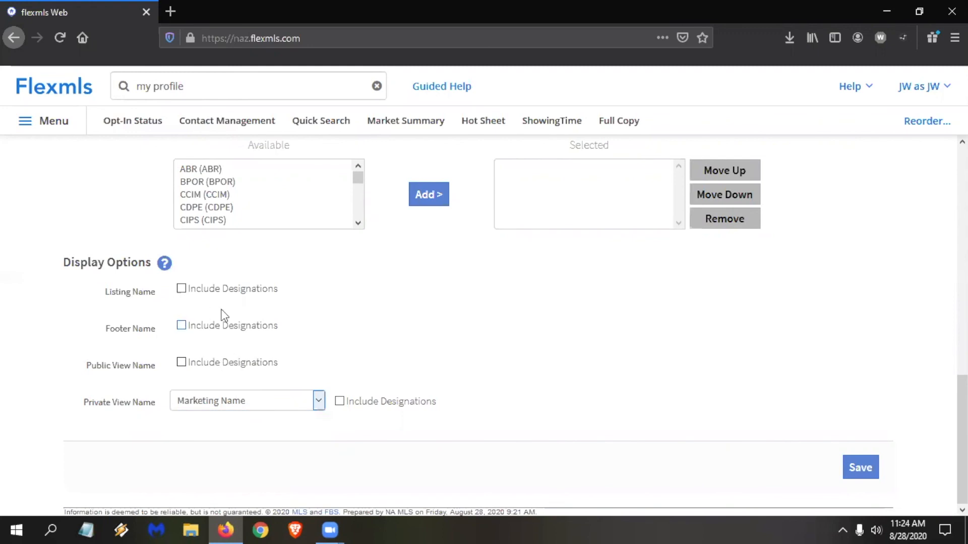
scroll(226, 282, "up", 3)
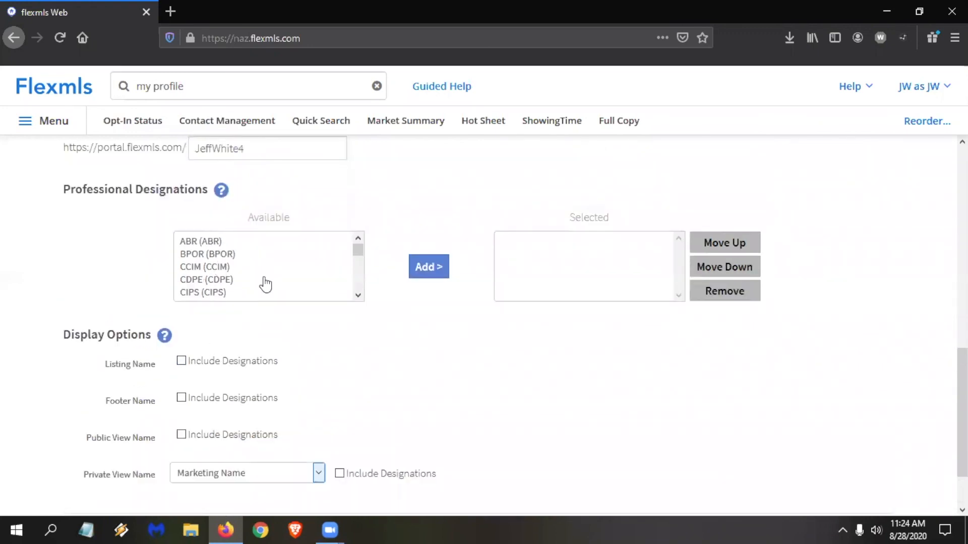
scroll(620, 328, "down", 3)
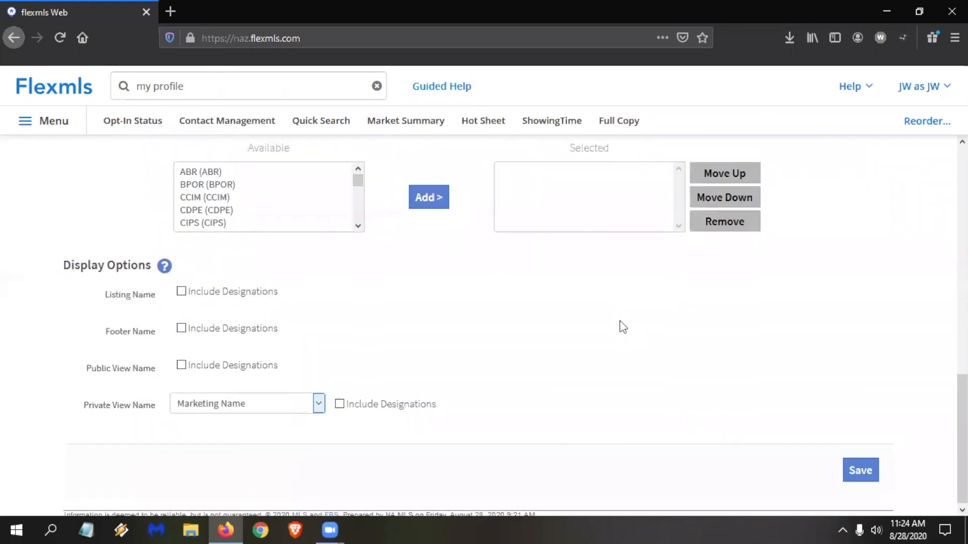
Save the profile, then start a new photo in Personal Photo and Logo Maintenance with the description "my headshot".
left_click(861, 466)
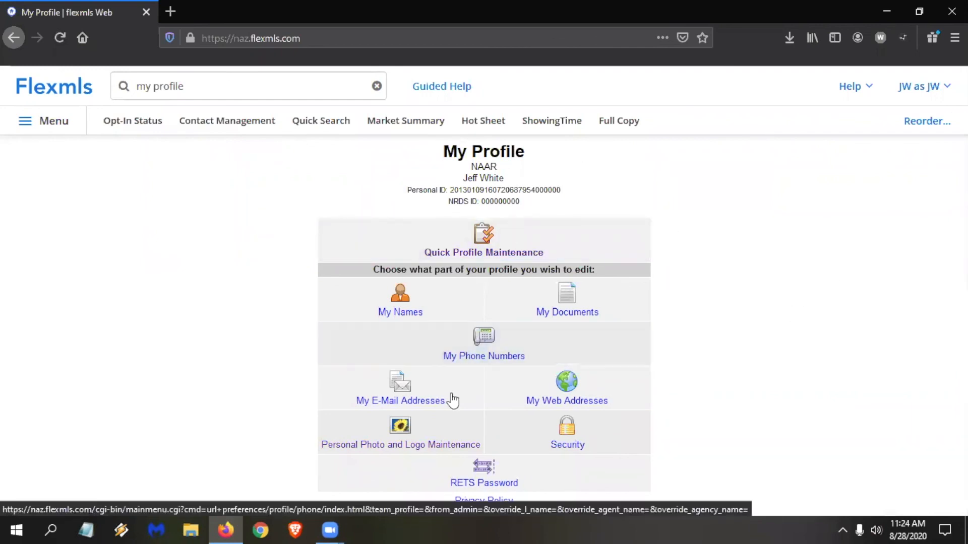
left_click(398, 434)
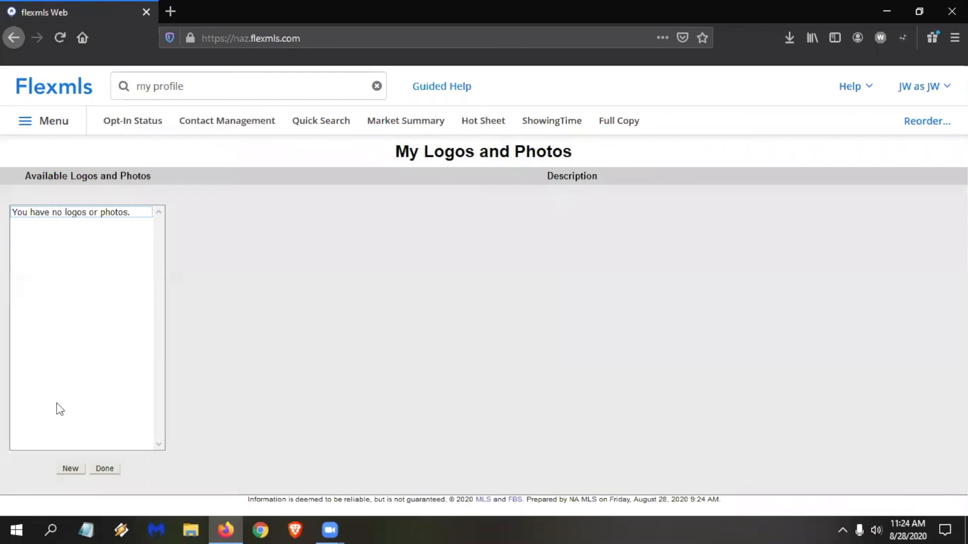
left_click(70, 468)
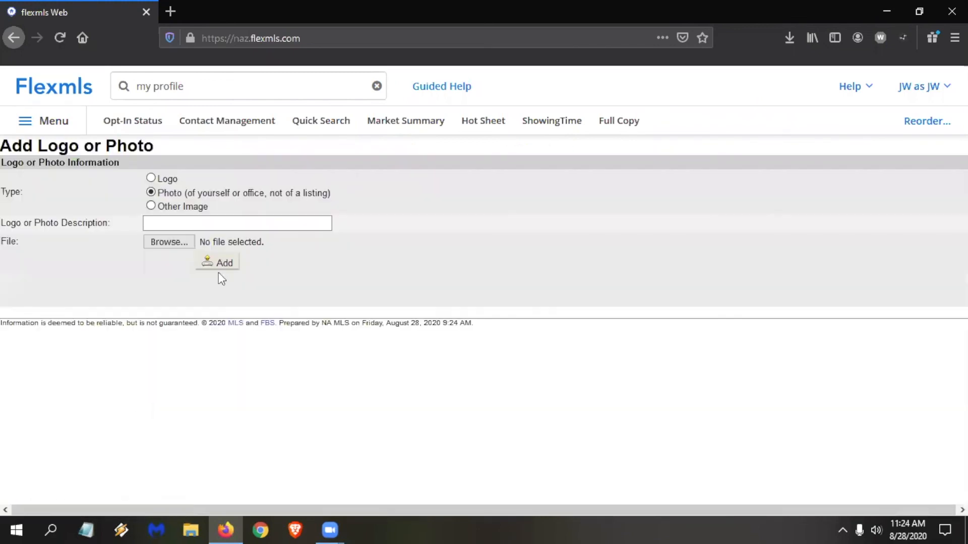
left_click(195, 224)
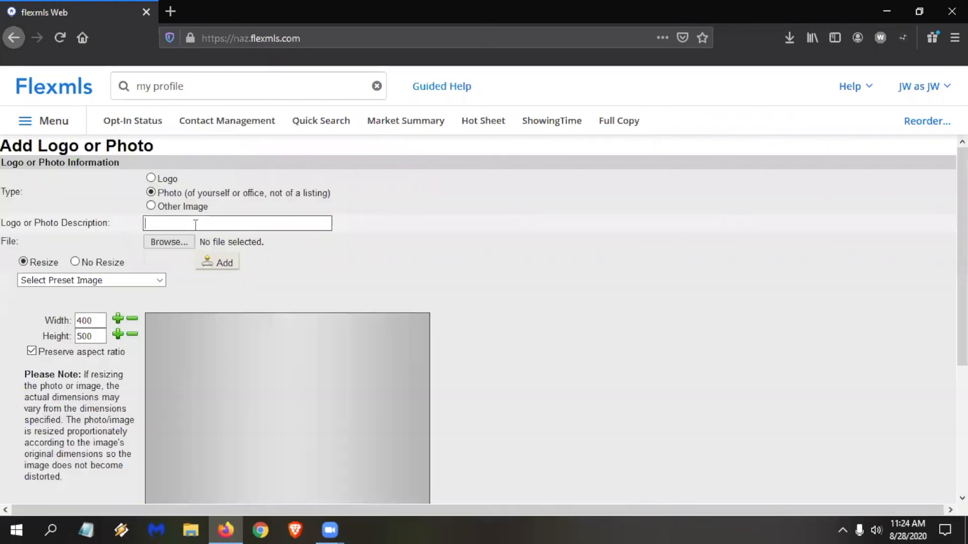
type("my head")
key("BackSpace")
type("adshot")
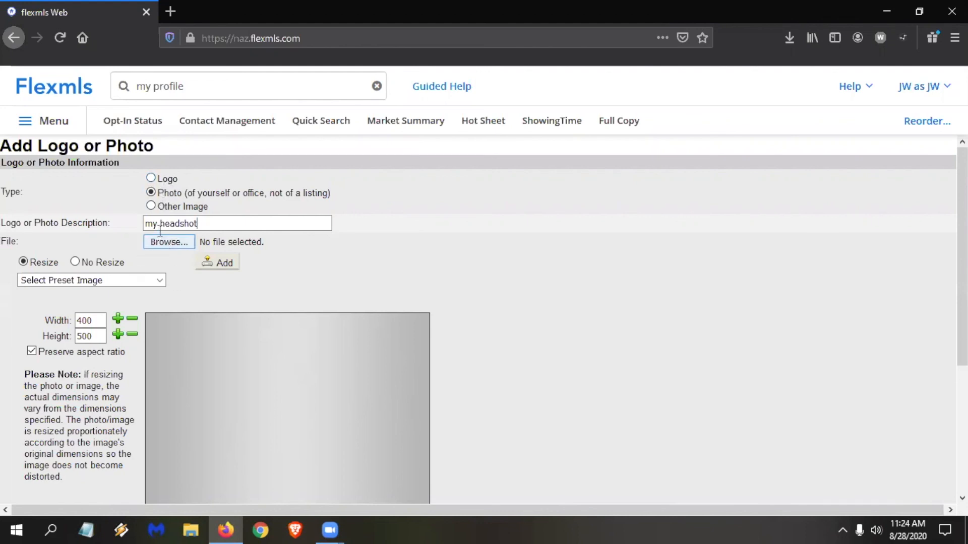
Add chewie.jpg from the Desktop as the photo, resized to Standard landscape (520 x 320), and finish the photo maintenance.
left_click(161, 243)
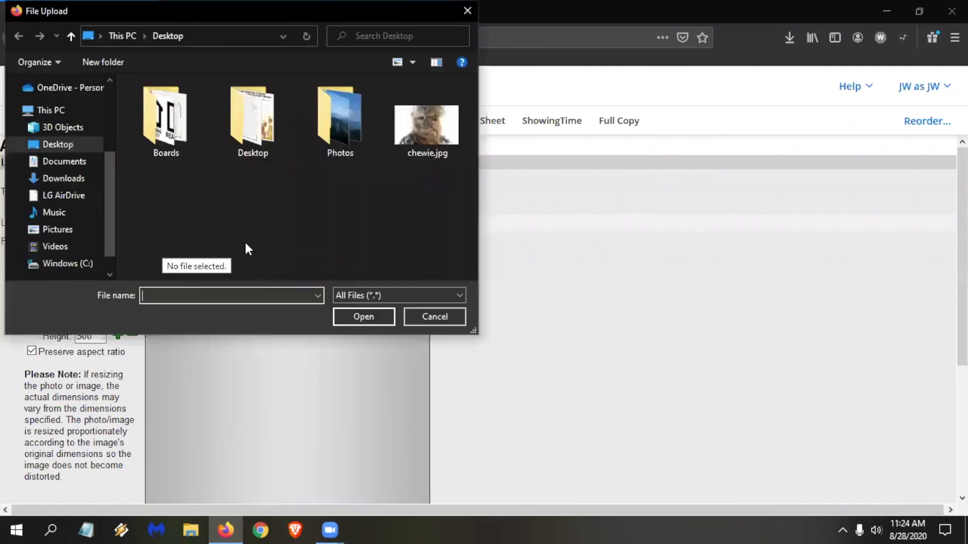
left_click(428, 128)
left_click(367, 316)
left_click(90, 279)
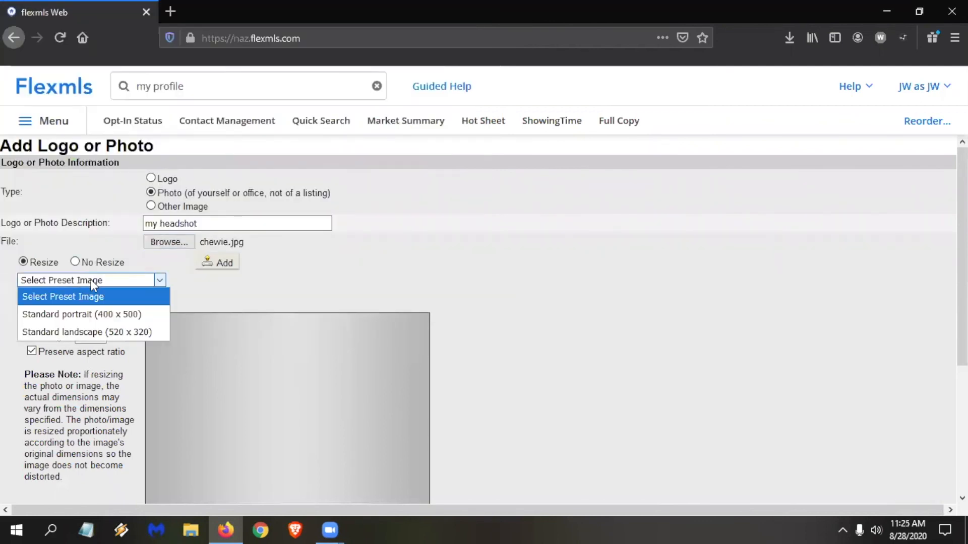
left_click(101, 332)
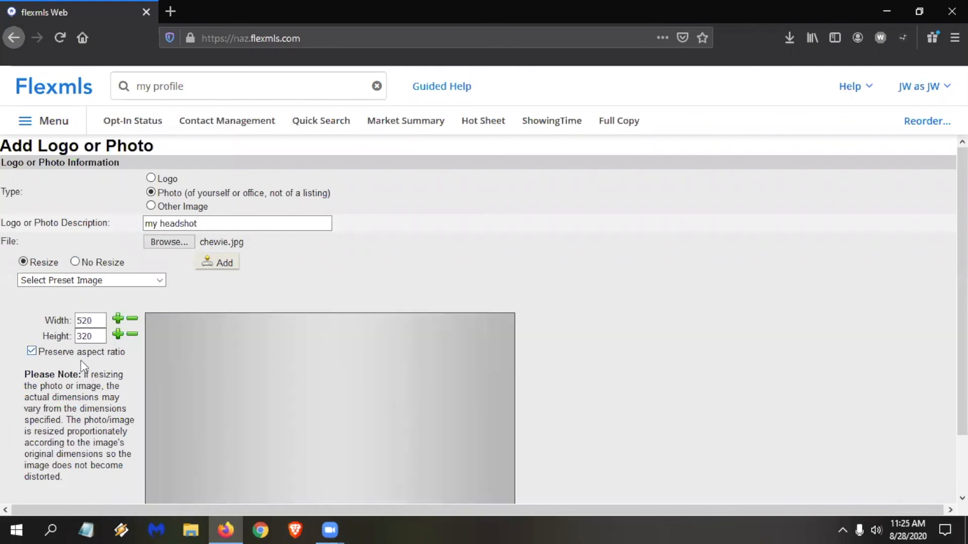
left_click(225, 264)
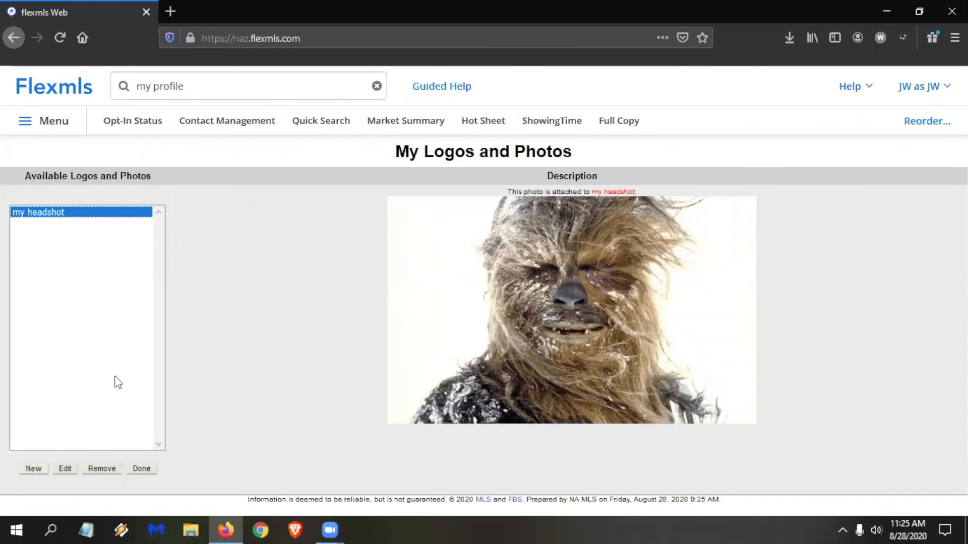
left_click(142, 470)
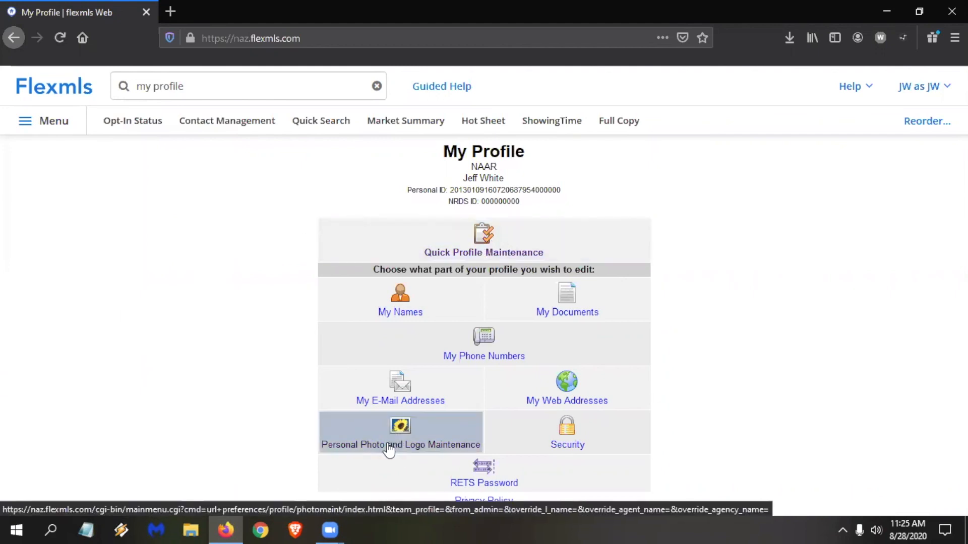
Search the site for "my profile" and open the My Profile page.
left_click(206, 79)
type("my profile")
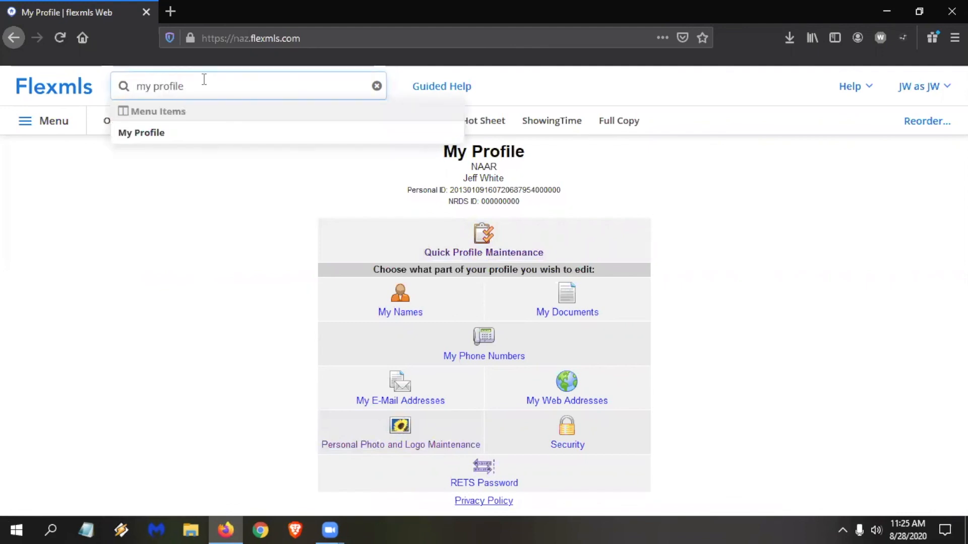
left_click(154, 135)
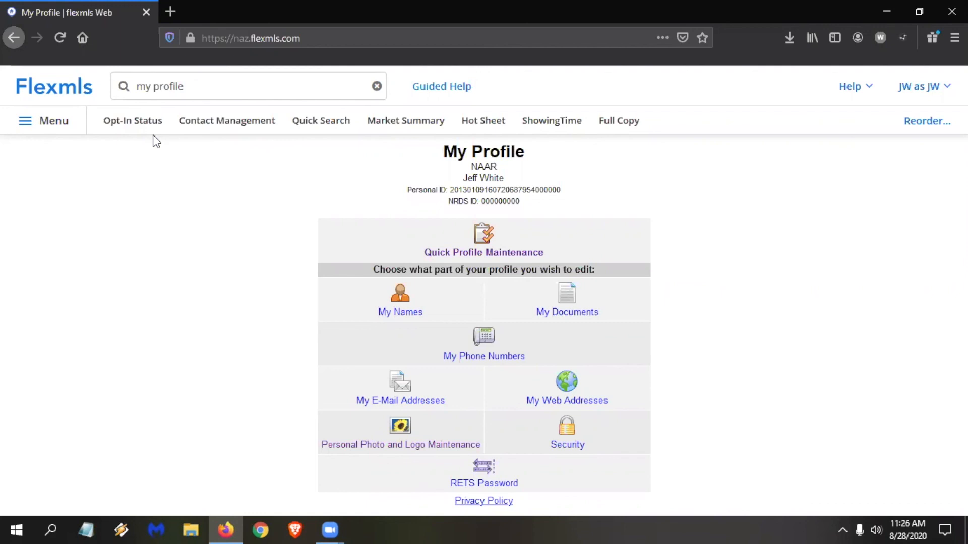
Find Add Listing by searching "add", start a listing with property type Residential and proceed to its address section.
left_click(185, 87)
type("add")
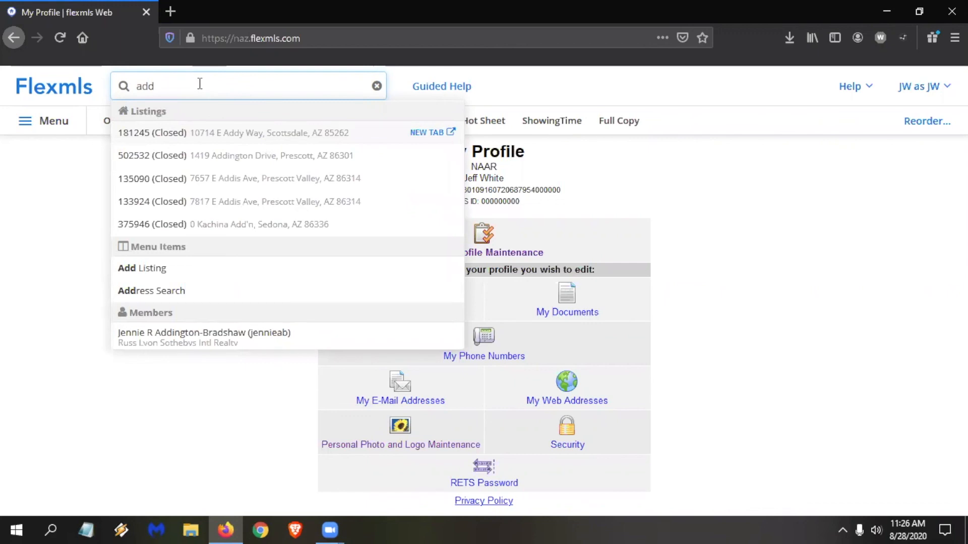
left_click(165, 270)
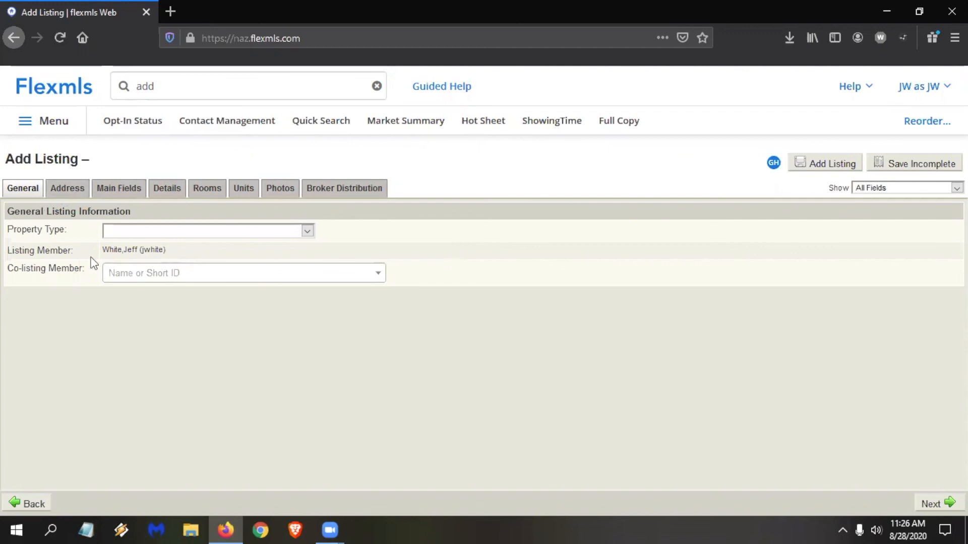
left_click(159, 230)
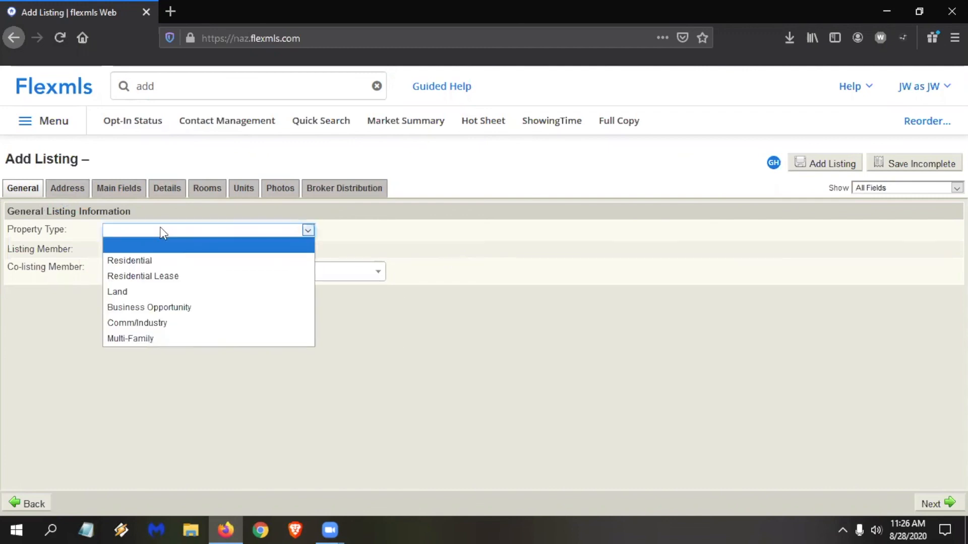
left_click(167, 260)
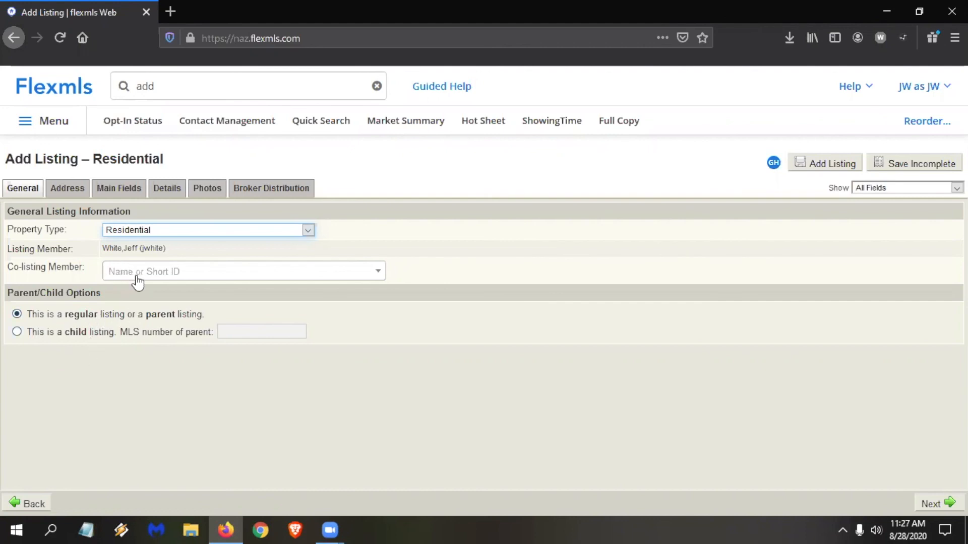
left_click(932, 505)
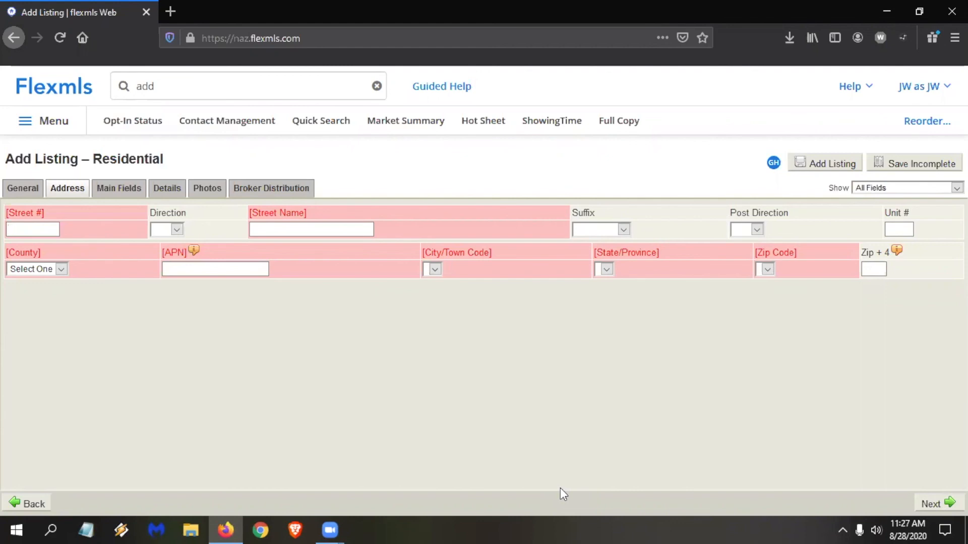
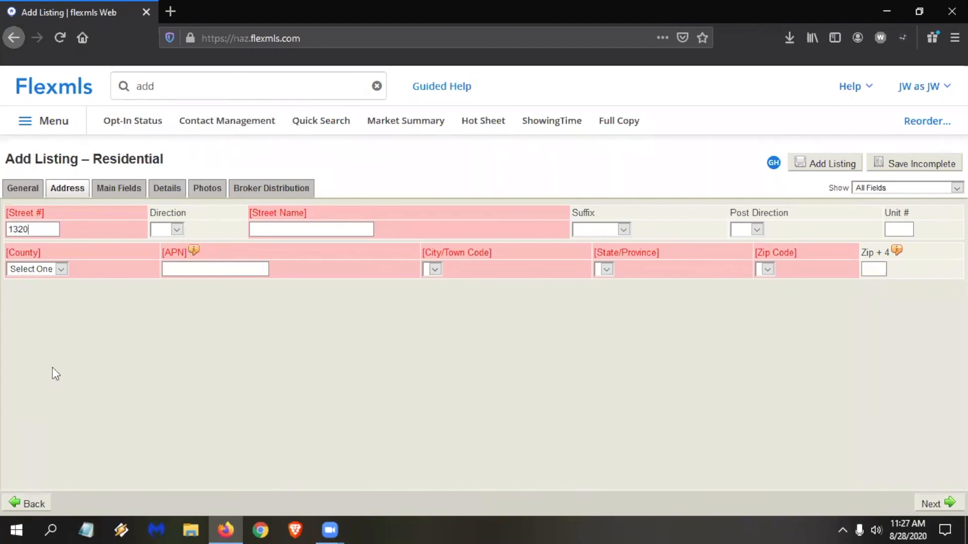
Fill in the listing's street number, direction, street name and street suffix.
left_click(277, 230)
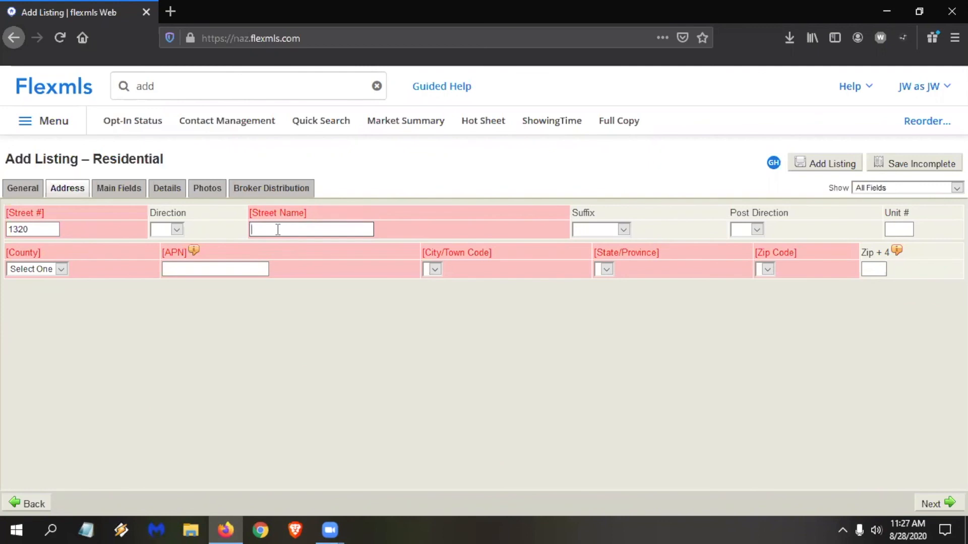
left_click(176, 228)
left_click(160, 277)
left_click(278, 231)
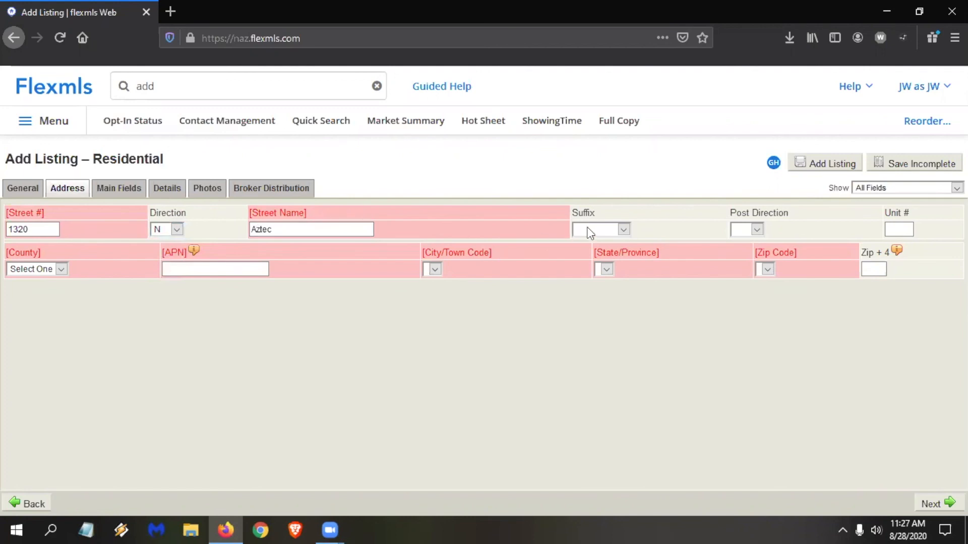
left_click(587, 227)
key("s")
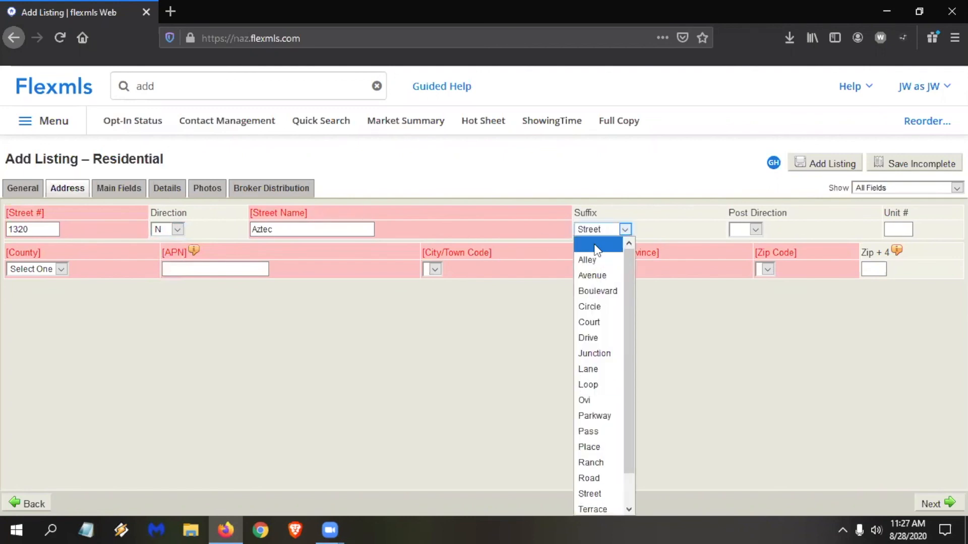
left_click(612, 495)
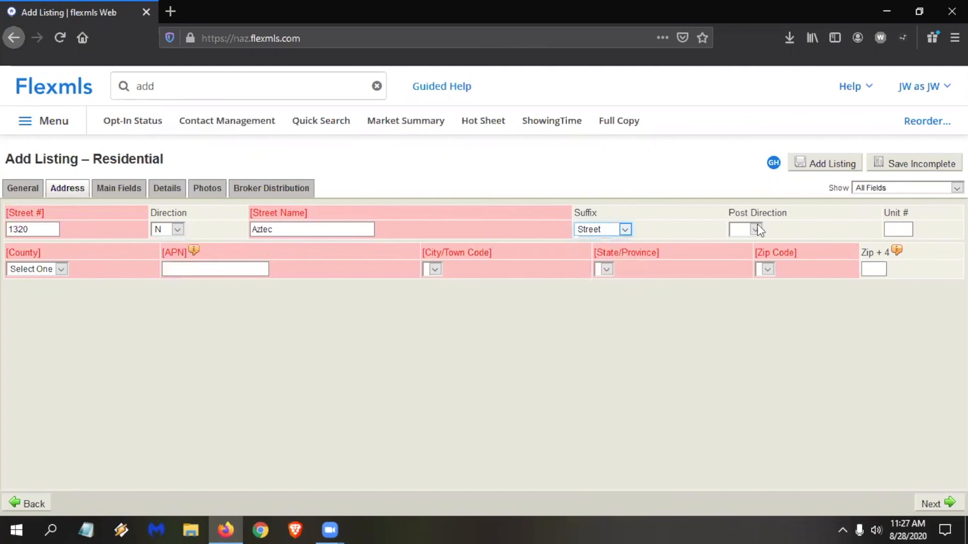
Set the listing's county to Apache and check the city choices offered for it.
left_click(51, 268)
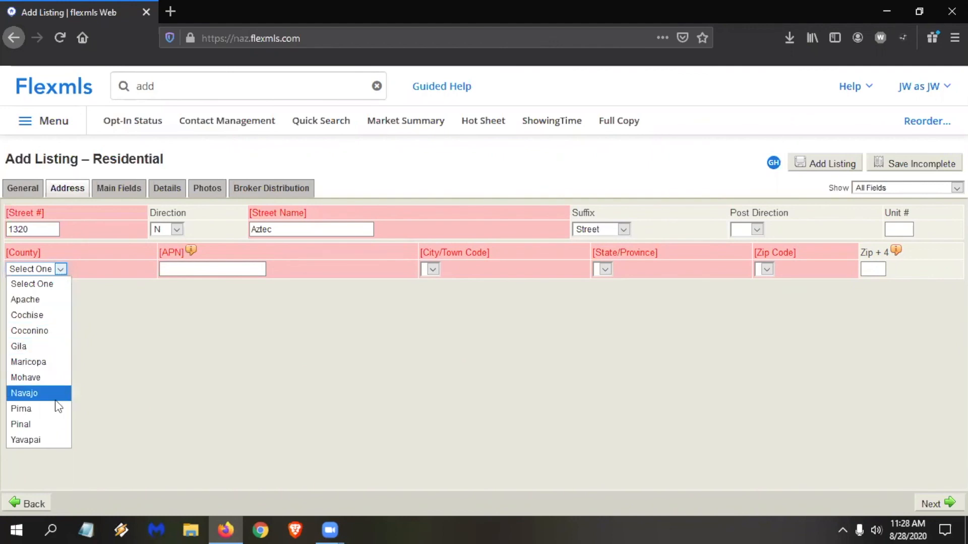
left_click(23, 299)
left_click(220, 270)
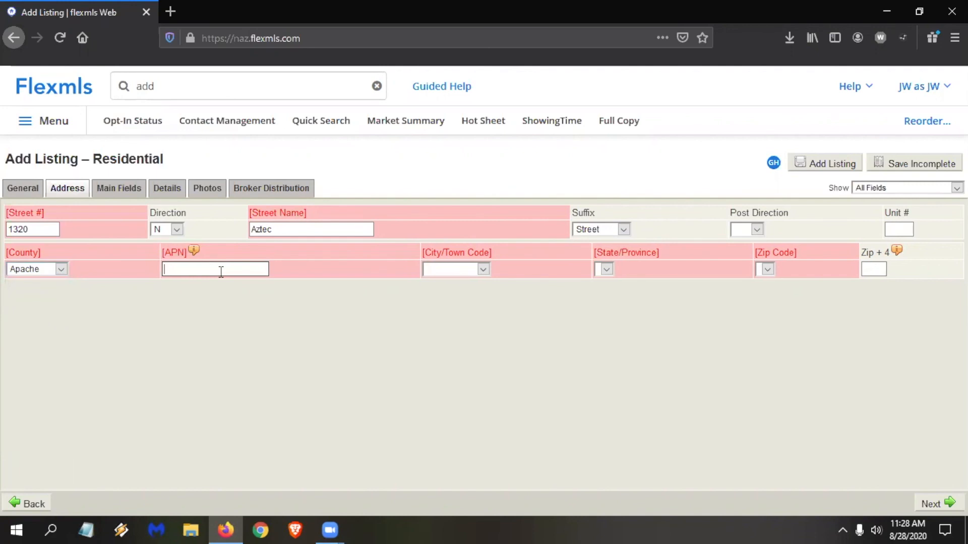
left_click(483, 269)
left_click(486, 269)
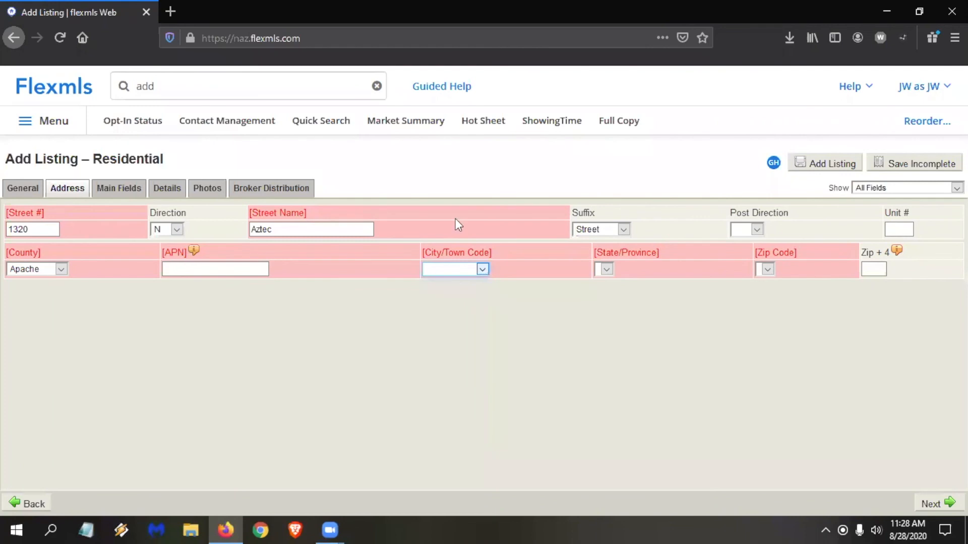
Search the web in a new browser tab for "what county flagstaff".
left_click(179, 13)
type("wwwhat county pla")
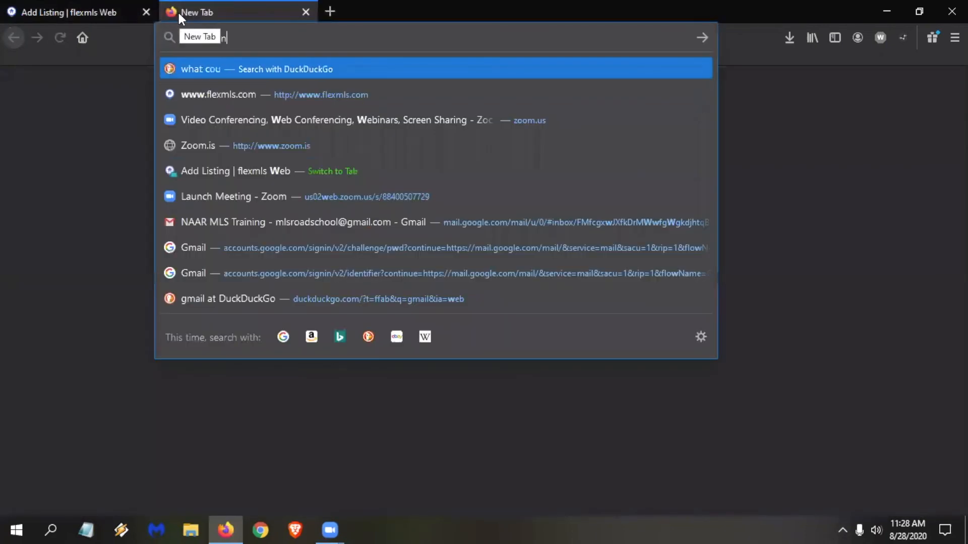
key("BackSpace")
key("BackSpace")
key("BackSpace")
type("flagstaff")
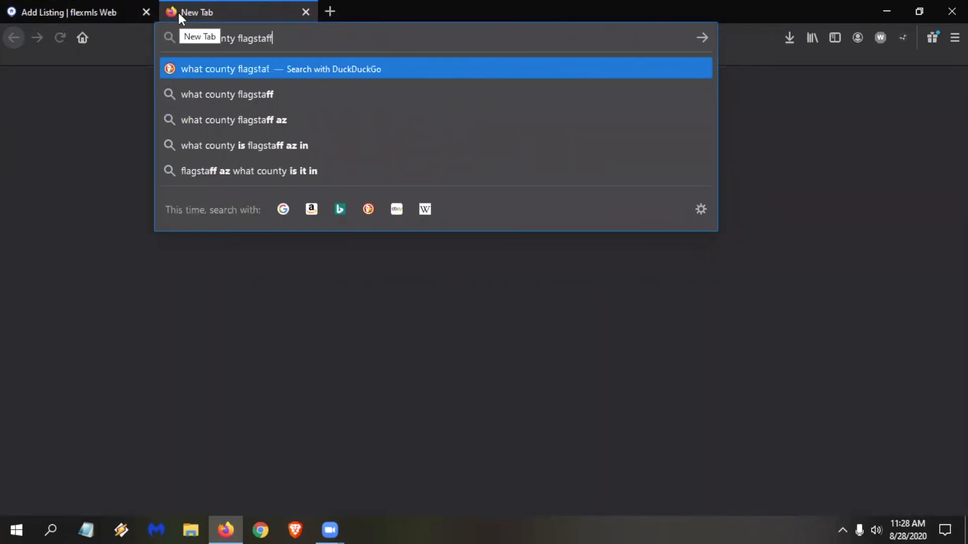
key("Return")
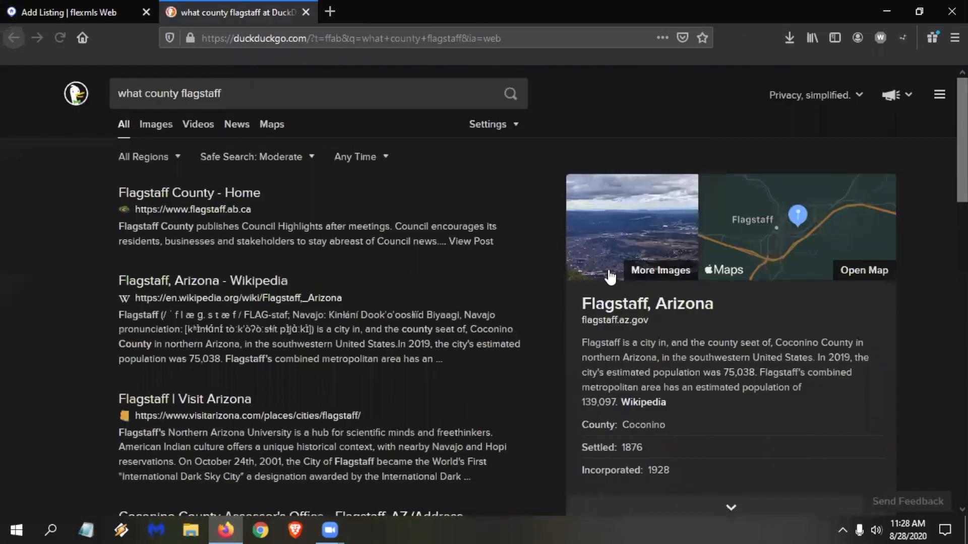
Return to the listing form, set the county to Coconino and view the available cities.
left_click(46, 7)
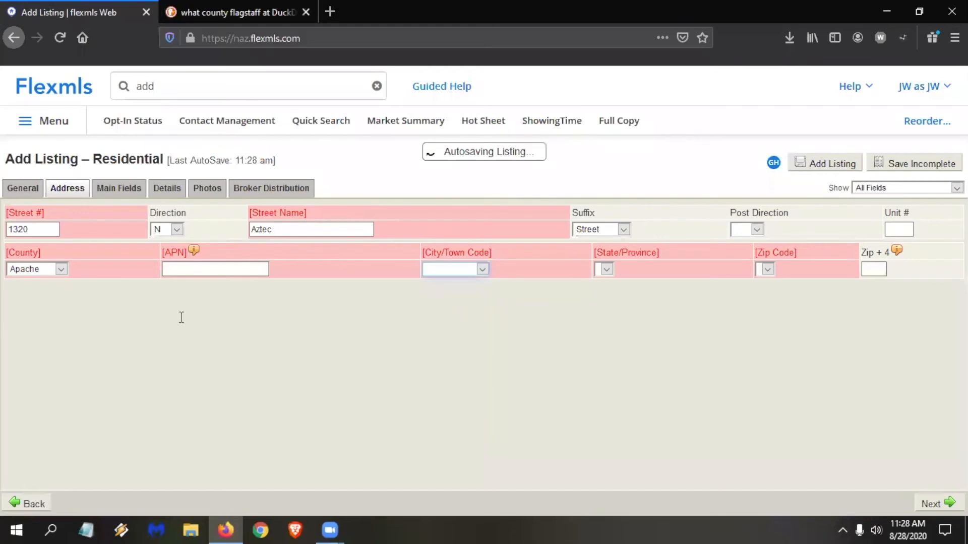
left_click(21, 272)
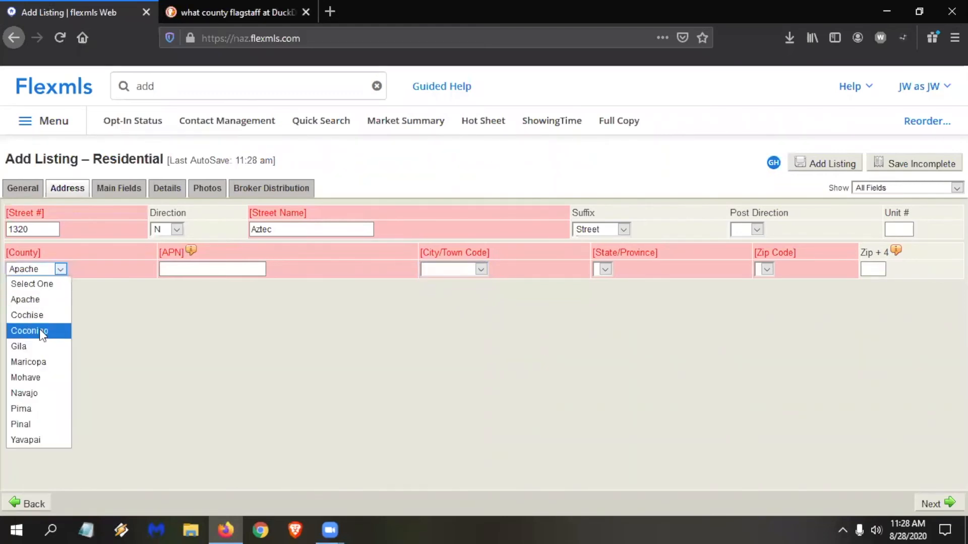
left_click(40, 330)
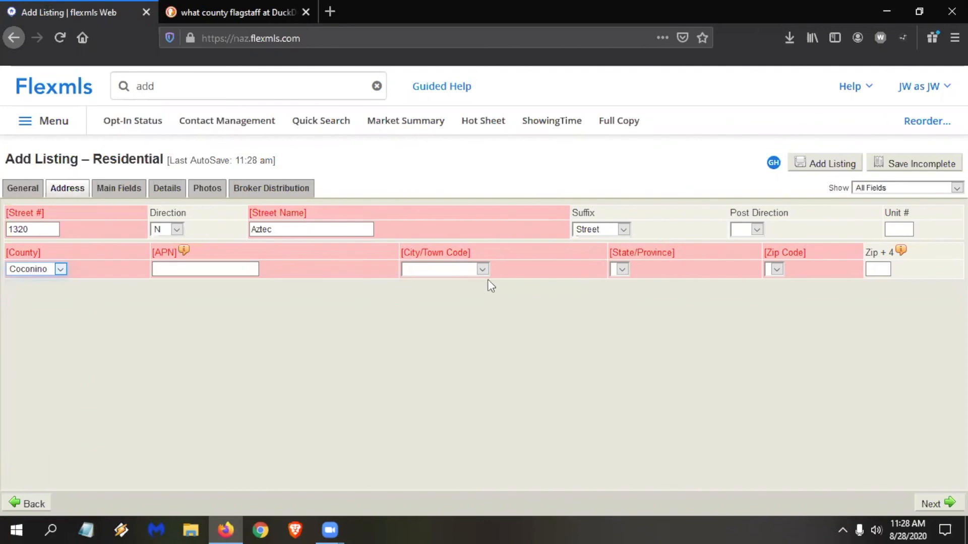
left_click(476, 269)
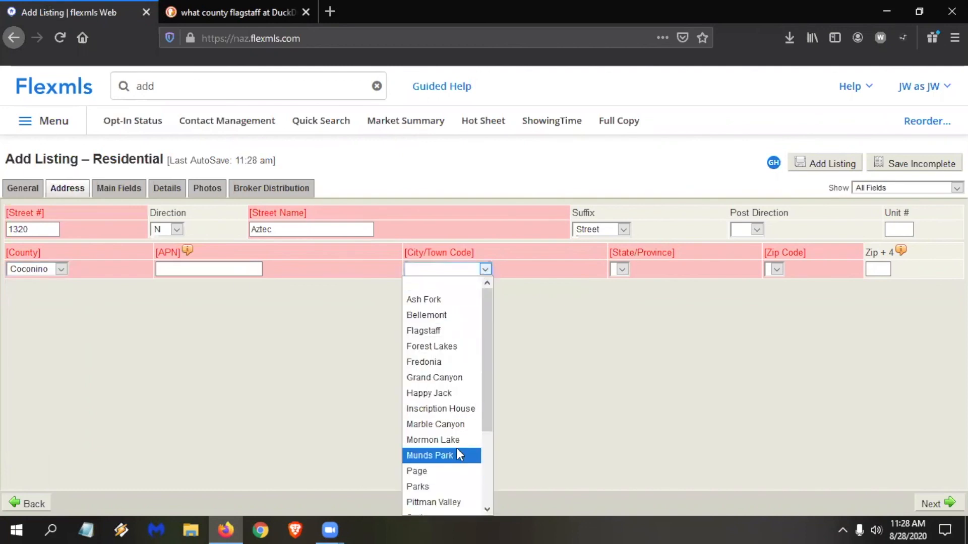
Enter the property's parcel number in the APN field and set the city to Flagstaff.
left_click(163, 266)
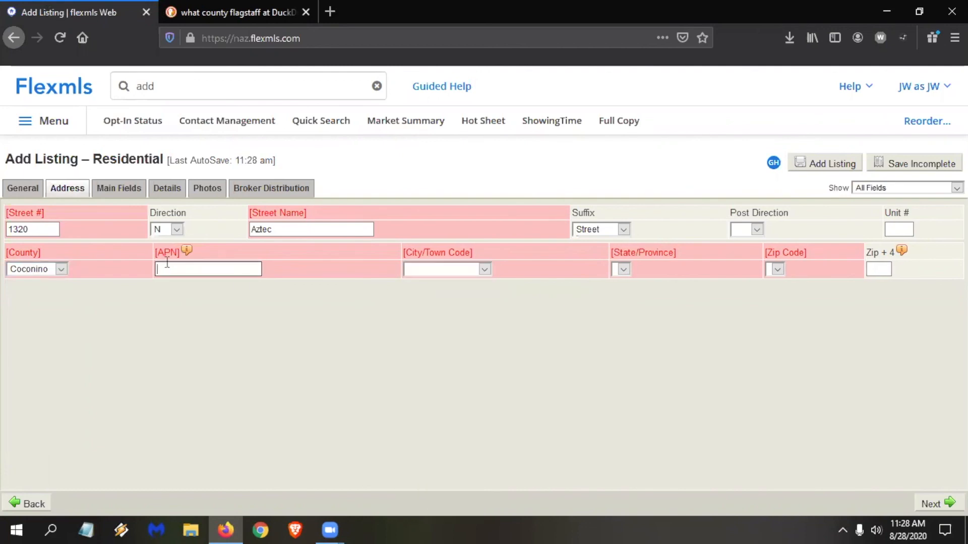
type("102-11-028")
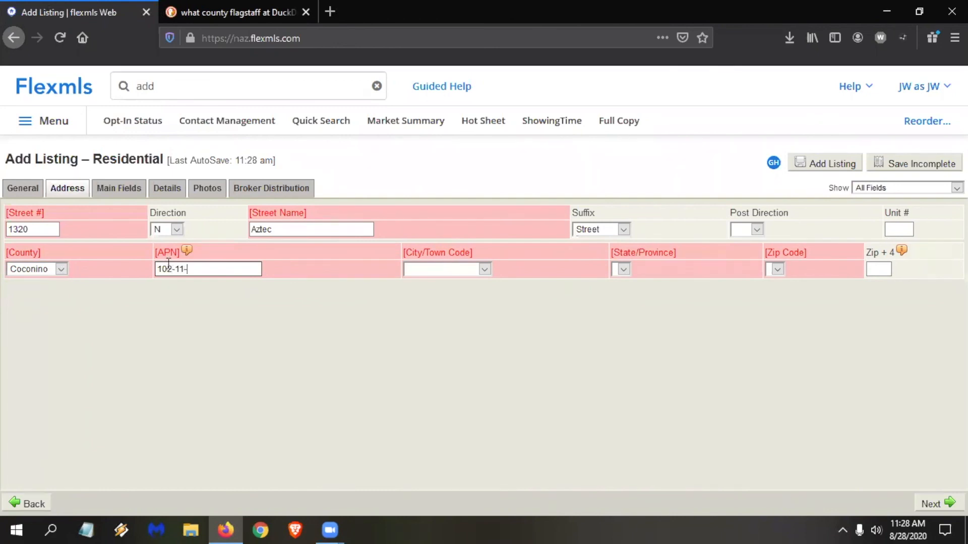
left_click(438, 268)
left_click(442, 331)
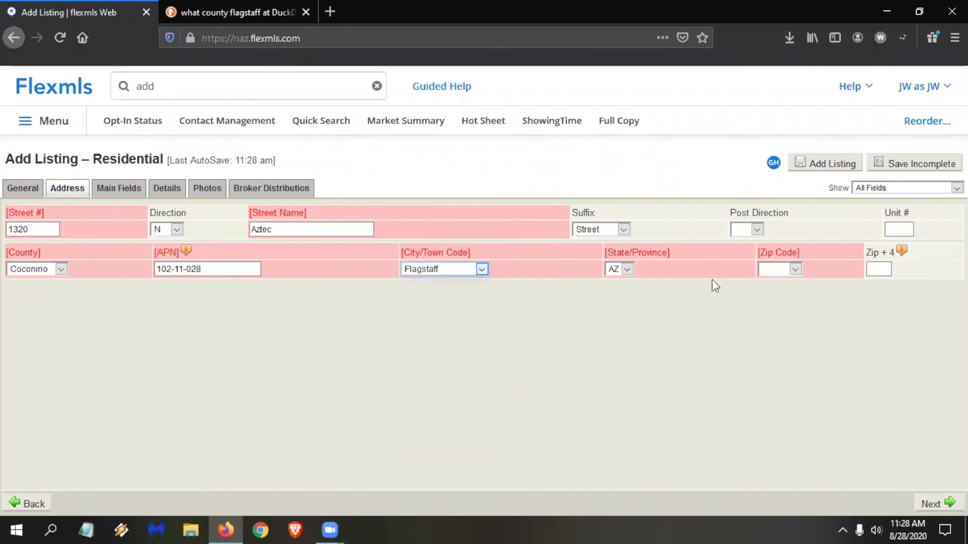
Set the listing's zip code to 86001 and clear the text from the site's search box.
left_click(795, 271)
left_click(787, 298)
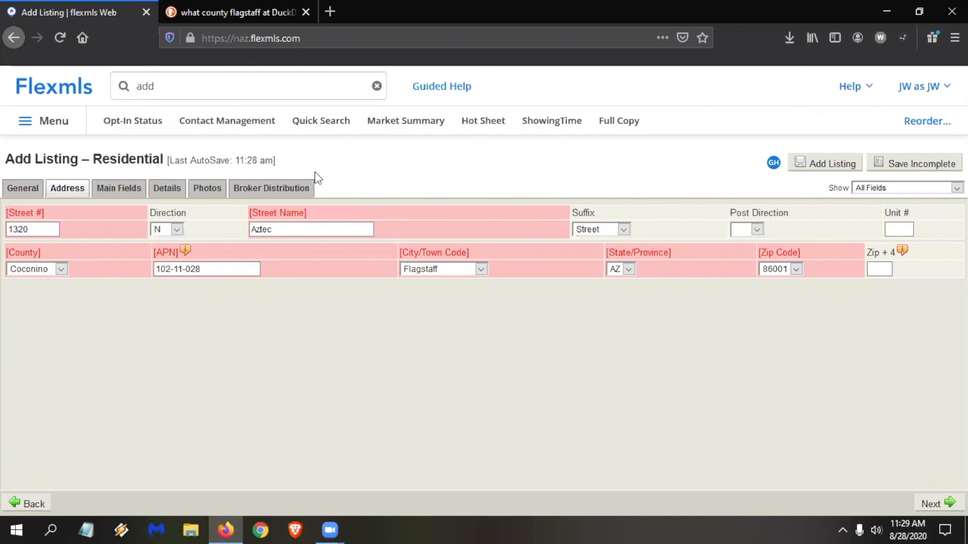
left_click(167, 86)
key("BackSpace")
key("BackSpace")
key("BackSpace")
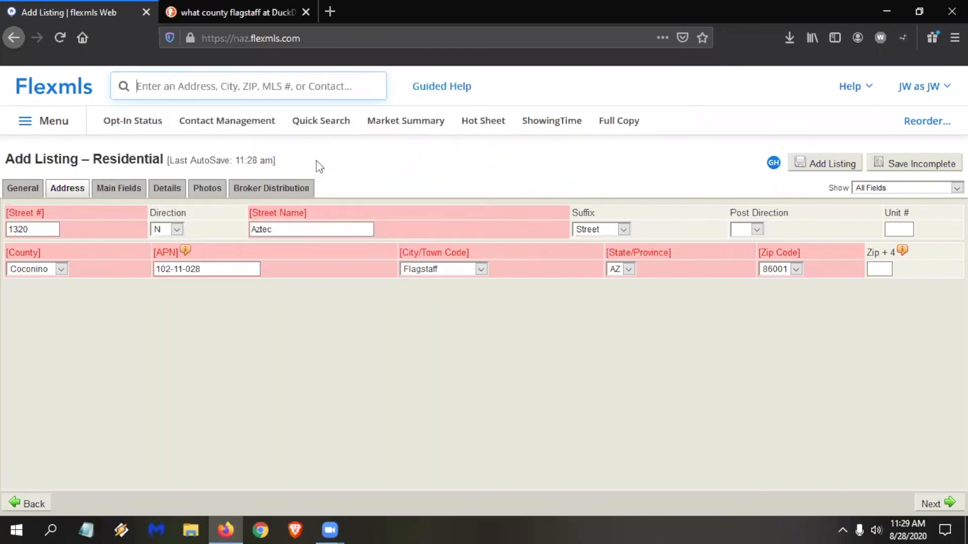
View Quick Search in a new browser tab, and close both it and the Flagstaff county web search tab.
right_click(325, 122)
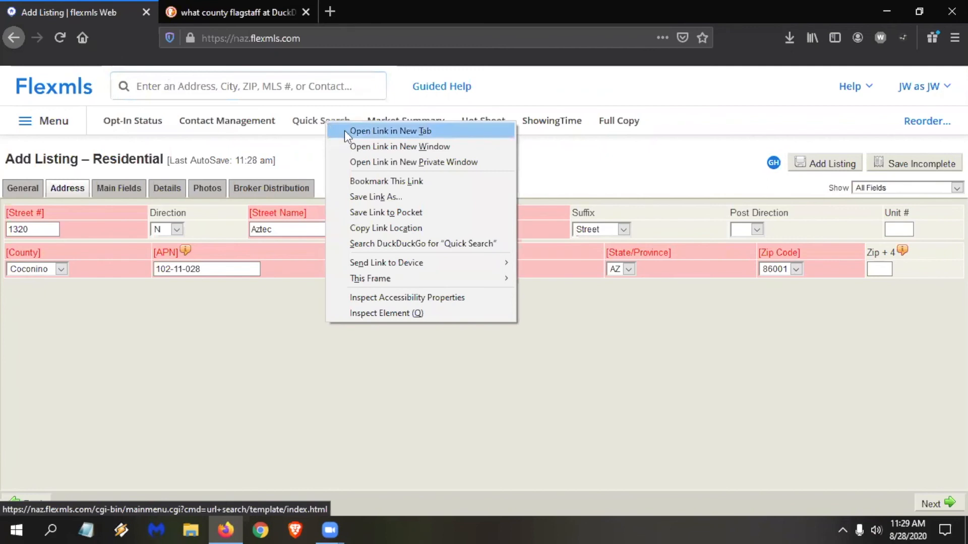
left_click(346, 132)
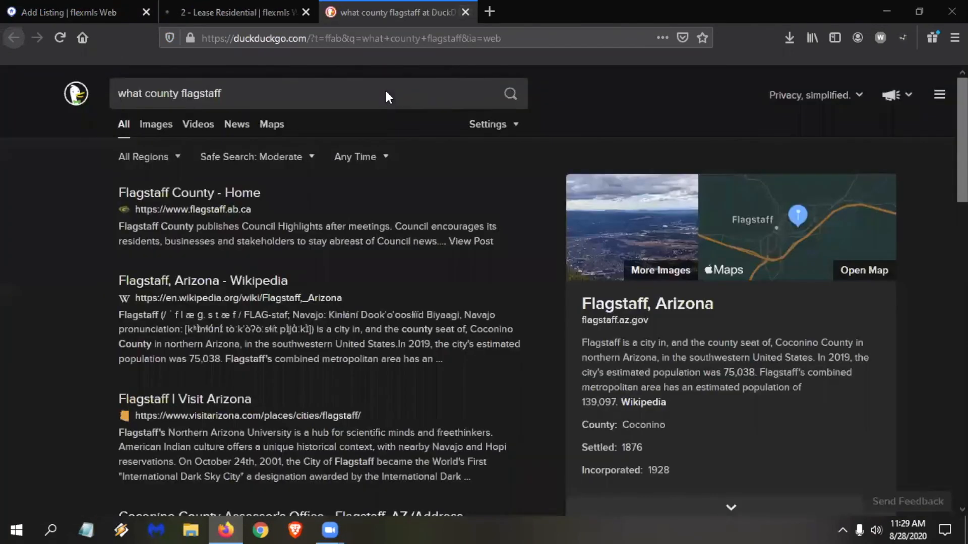
left_click(307, 9)
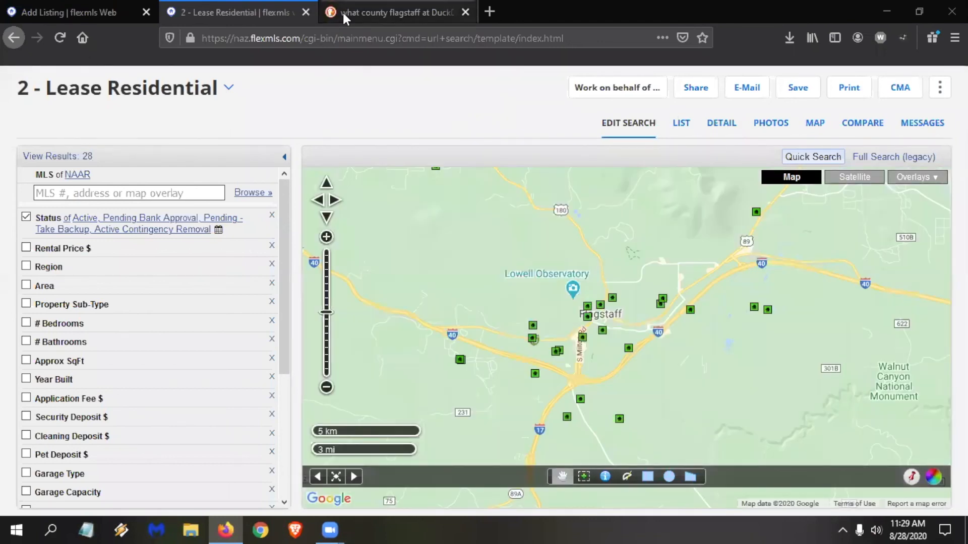
left_click(344, 10)
key("ctrl+w")
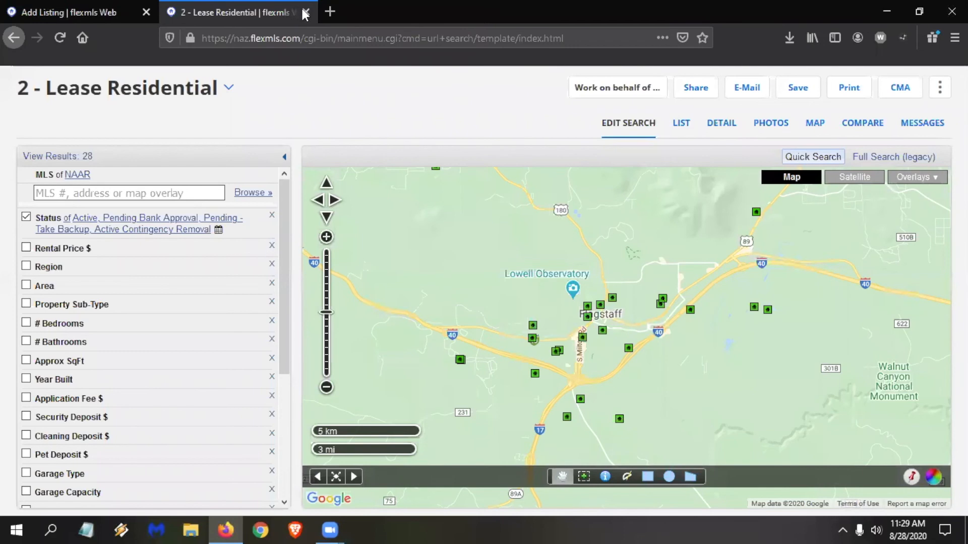
left_click(306, 11)
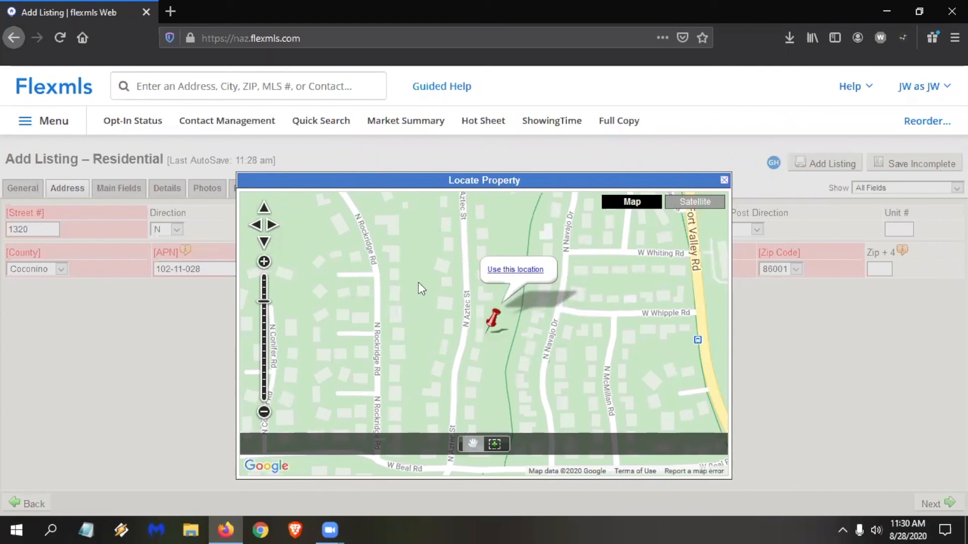
Adjust the Locate Property map beneath the pin to mark the listing's location.
mouse_move(418, 258)
left_mouse_down()
mouse_move(447, 258)
mouse_move(392, 246)
mouse_move(419, 267)
mouse_move(414, 256)
left_mouse_up()
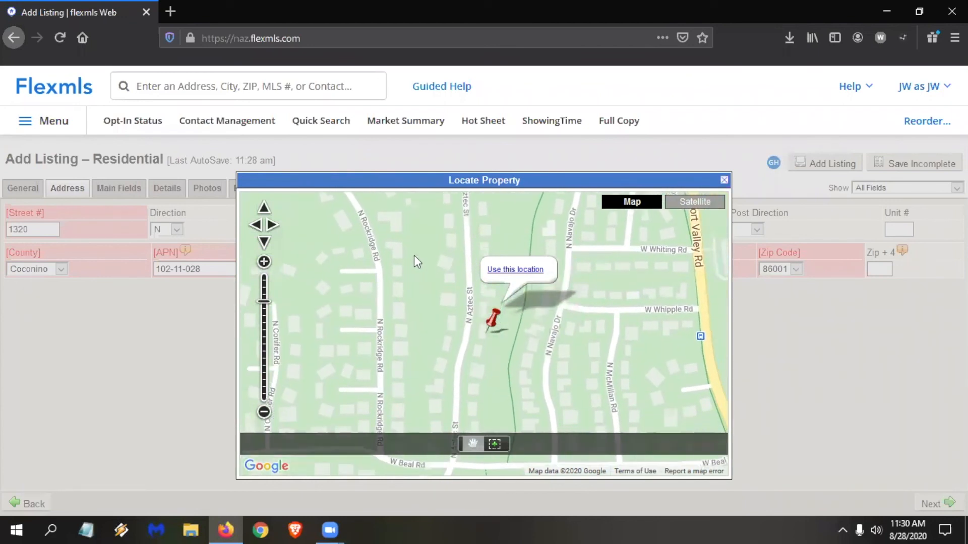
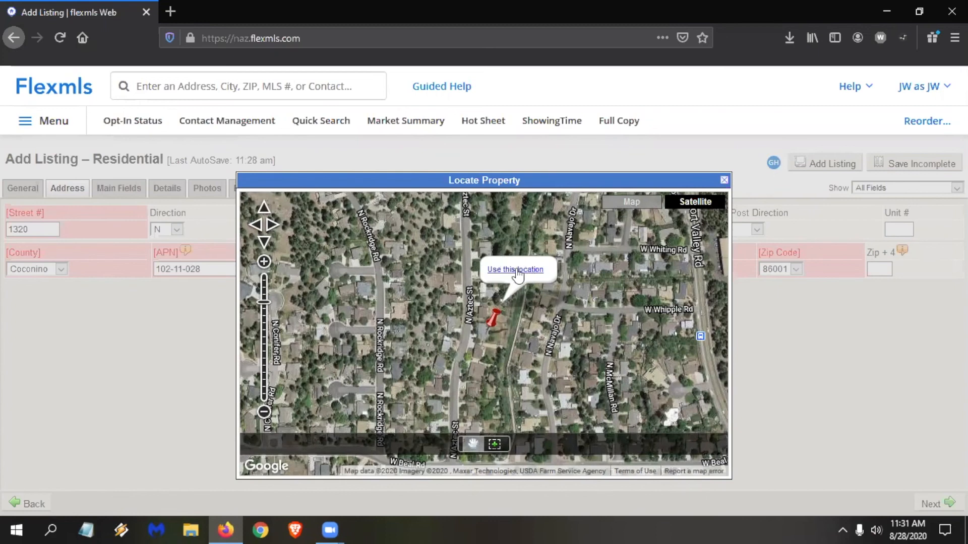
Use the pinned map location for the property and continue adding the listing despite the duplicate address.
left_click(518, 271)
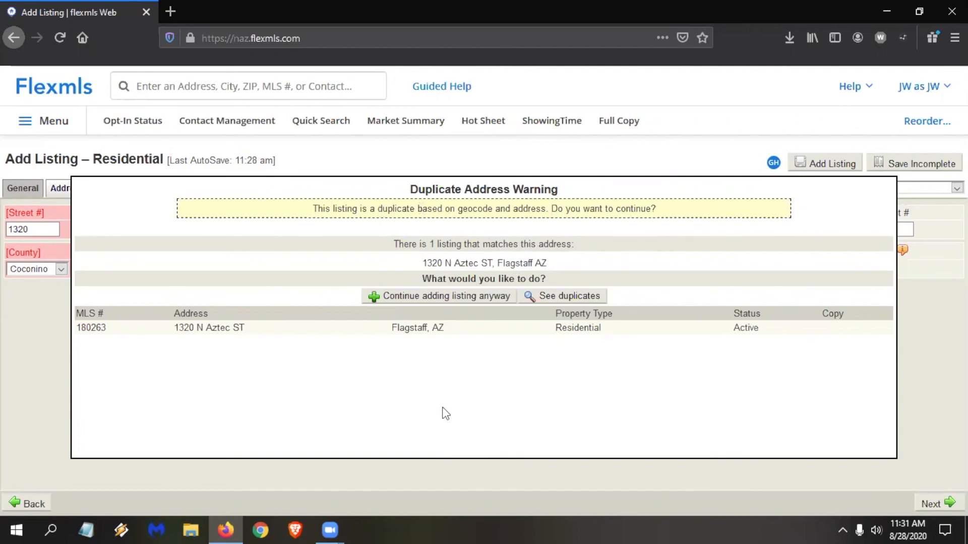
left_click(450, 297)
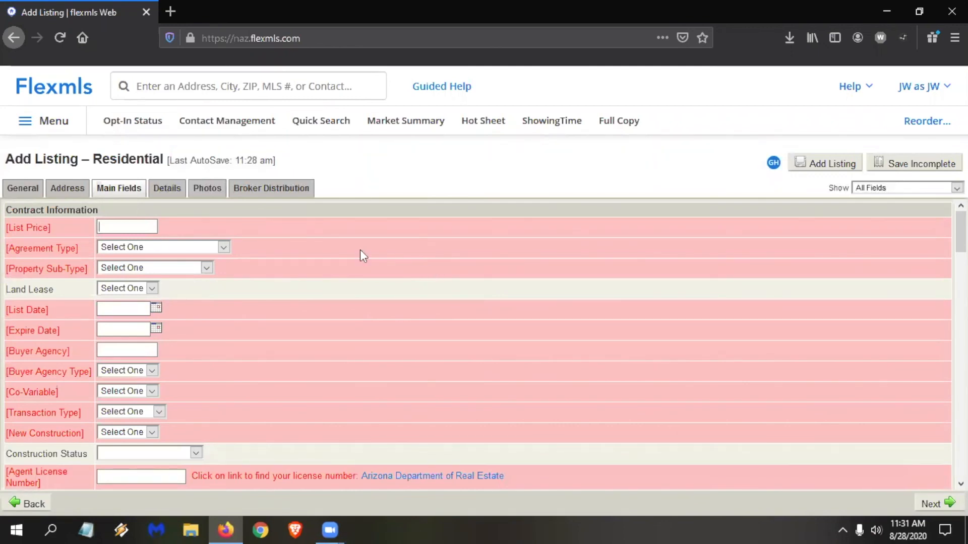
Fill in the contract information with list price 450000, agreement type Exclusive Agency and property sub-type Single Family Residence.
type("450000")
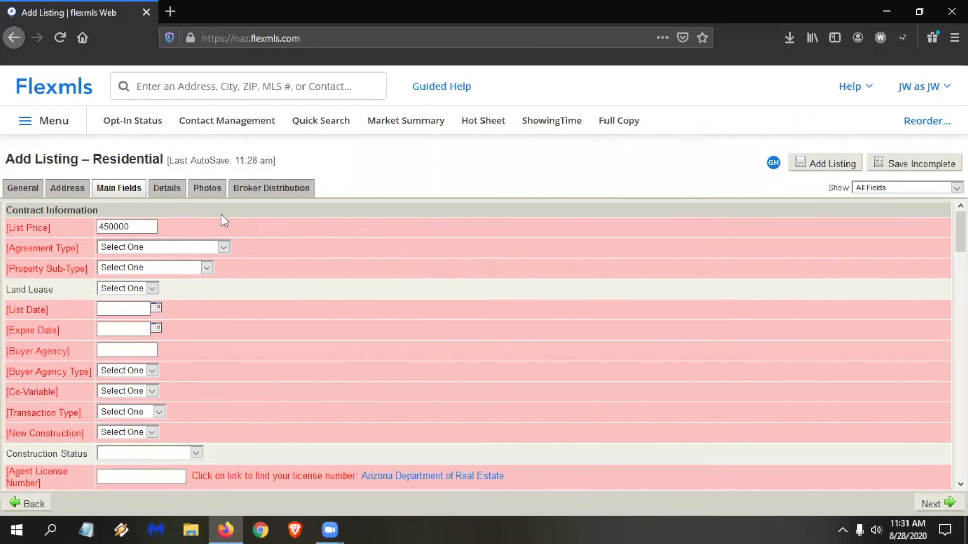
left_click(161, 246)
left_click(157, 278)
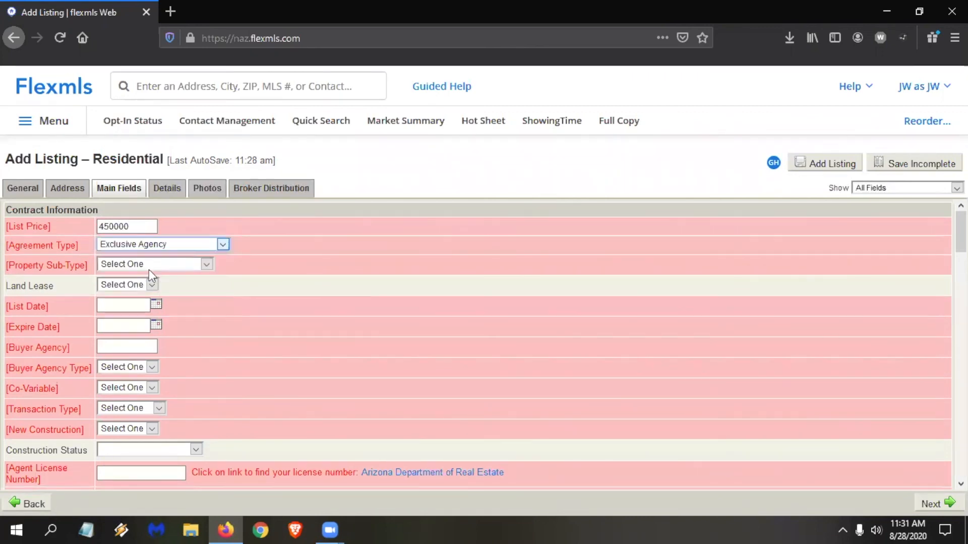
left_click(134, 266)
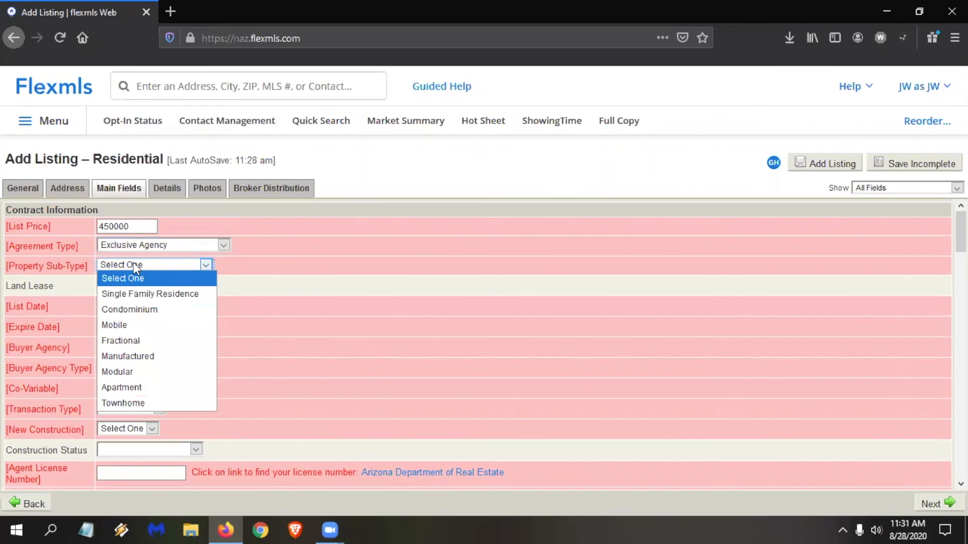
left_click(139, 294)
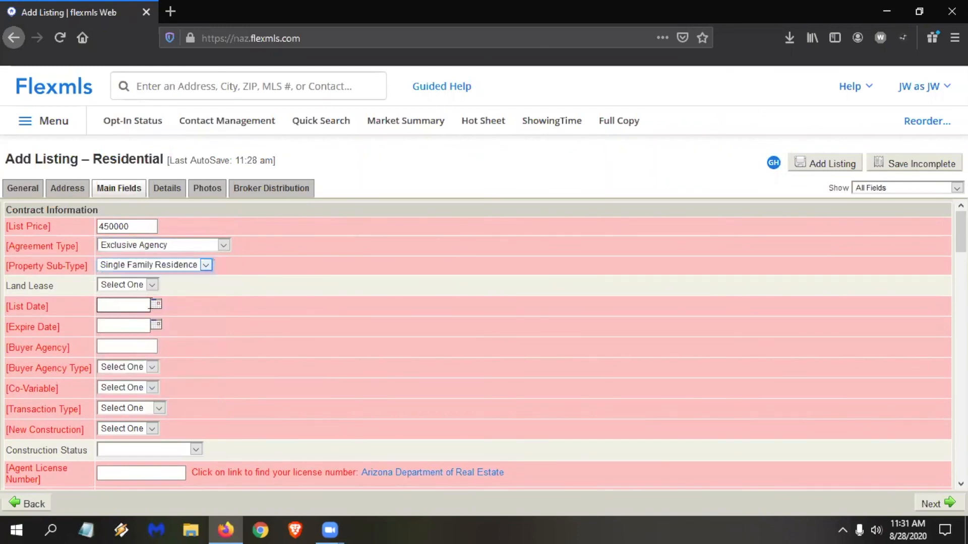
Set the list date to 8/29/2020 and the expire date to 8/29/2021.
left_click(156, 306)
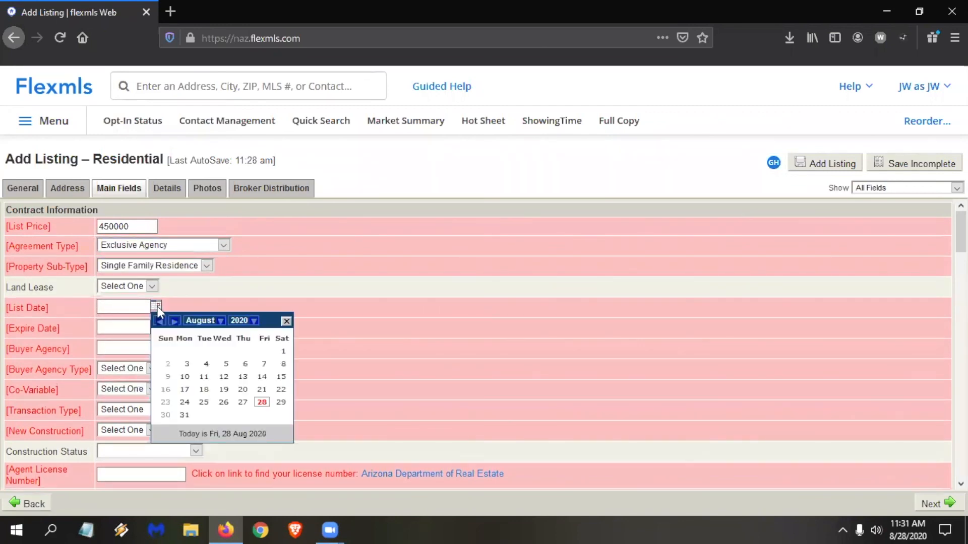
left_click(281, 401)
left_click(123, 326)
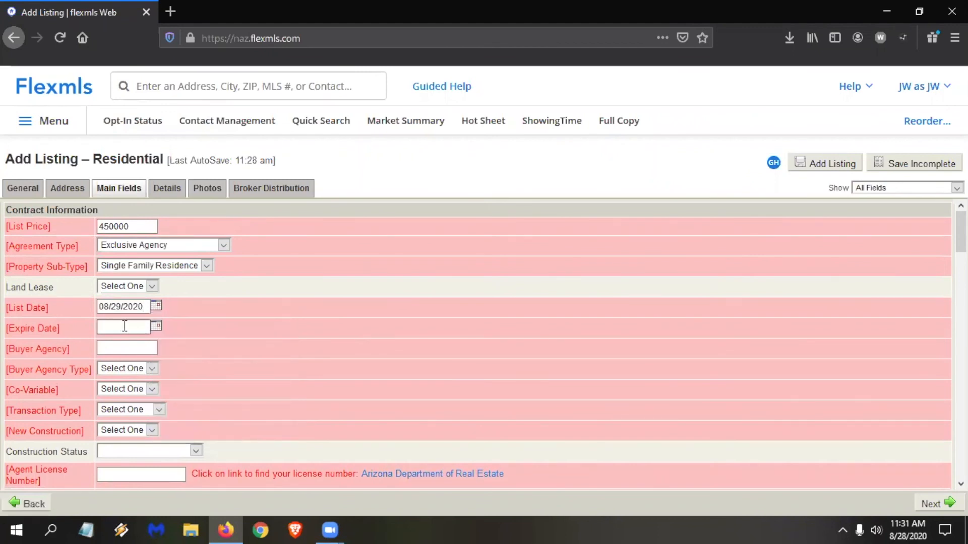
type("8/29/2")
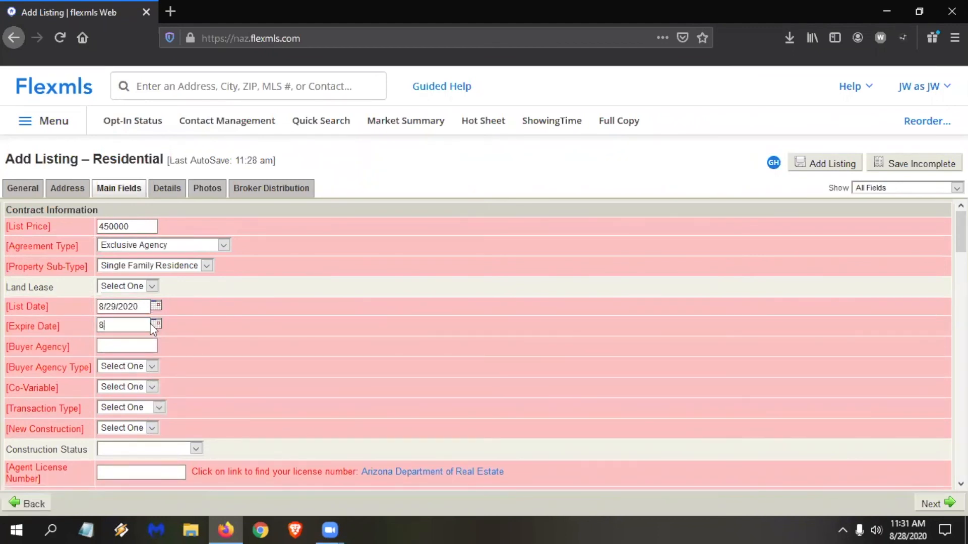
type("021")
left_click(136, 346)
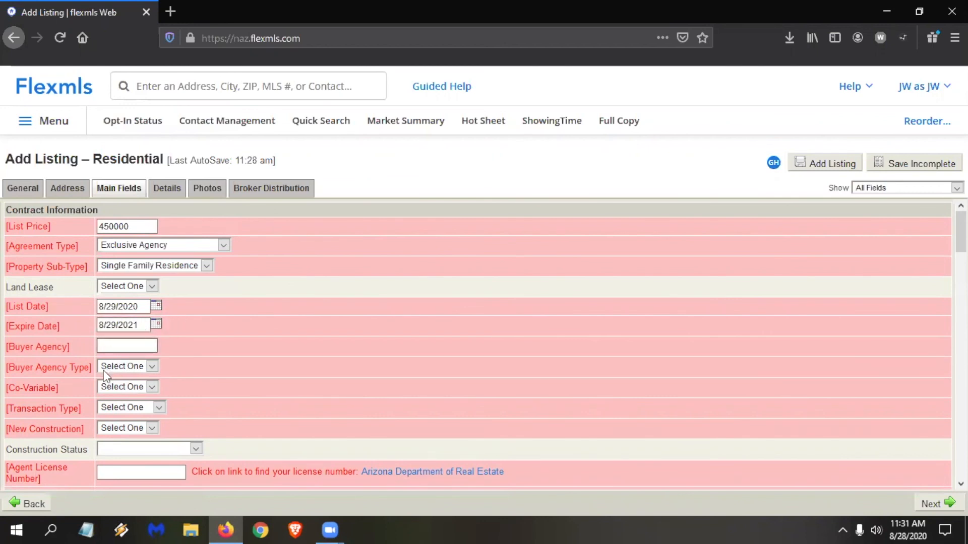
Set the listing's construction status to Complete Spec Home.
scroll(121, 323, "down", 2)
left_click(196, 385)
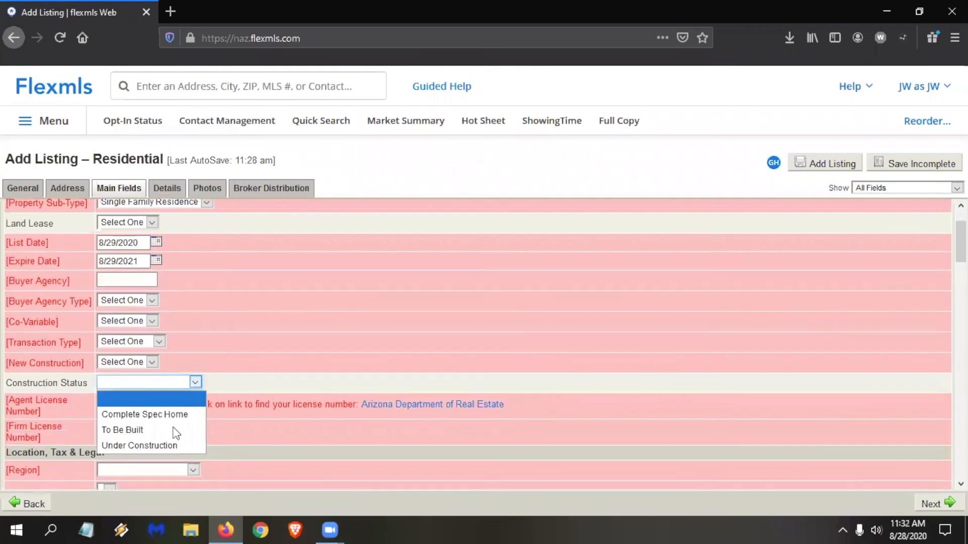
left_click(166, 414)
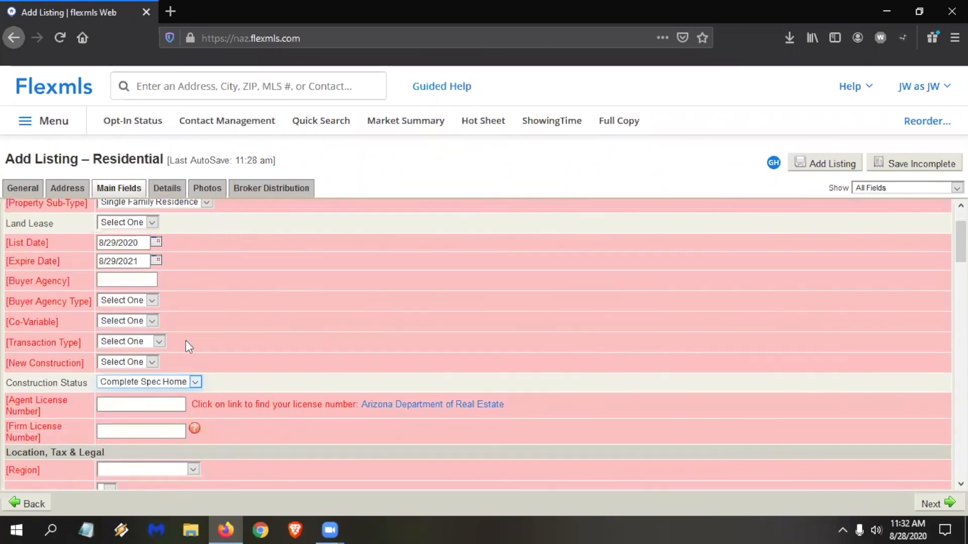
Set the listing's region to 10 - North West City in the Location, Tax & Legal section.
scroll(186, 340, "down", 3)
scroll(196, 278, "down", 1)
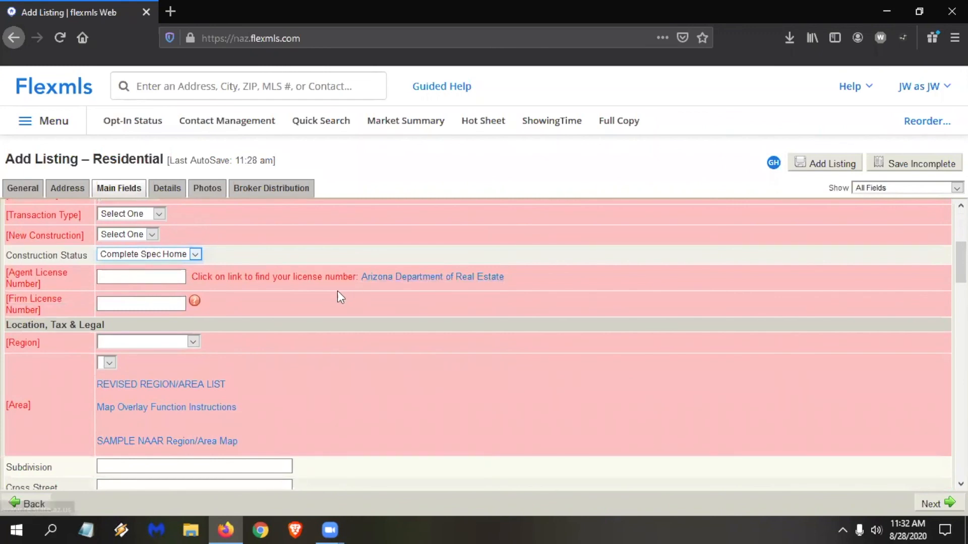
scroll(276, 313, "down", 4)
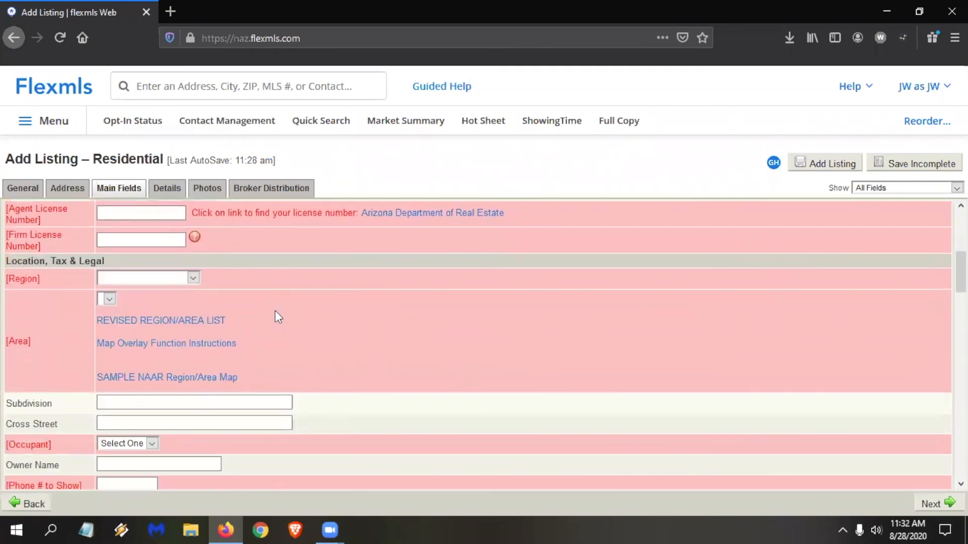
scroll(274, 317, "up", 5)
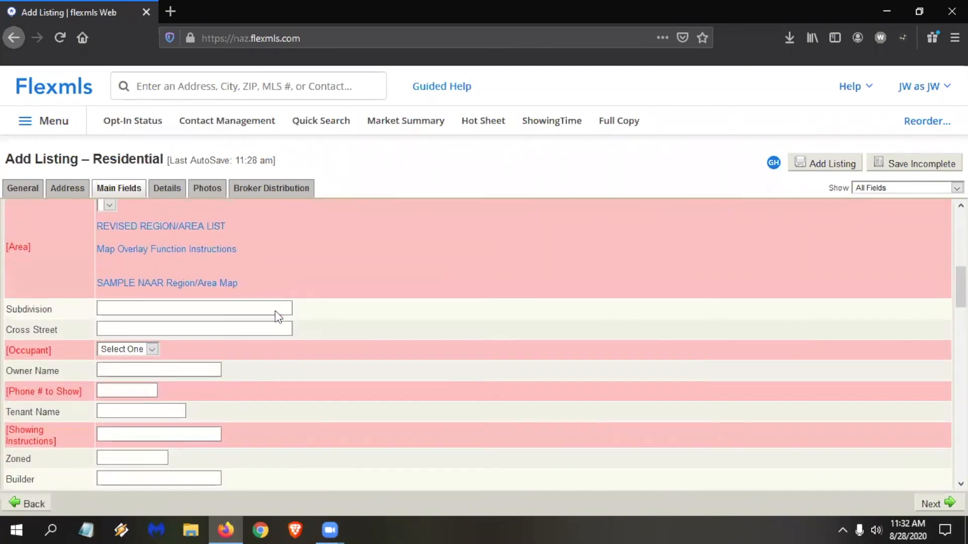
left_click(192, 406)
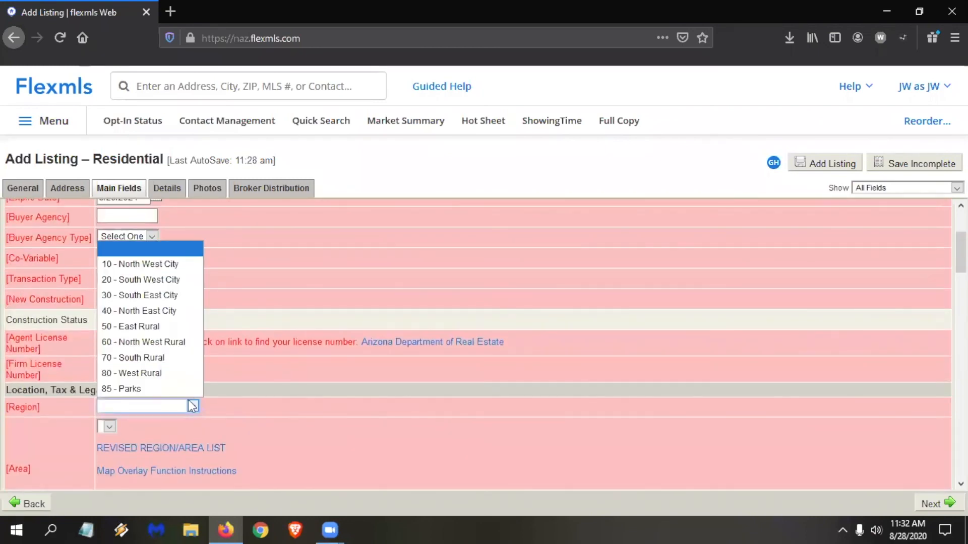
left_click(153, 265)
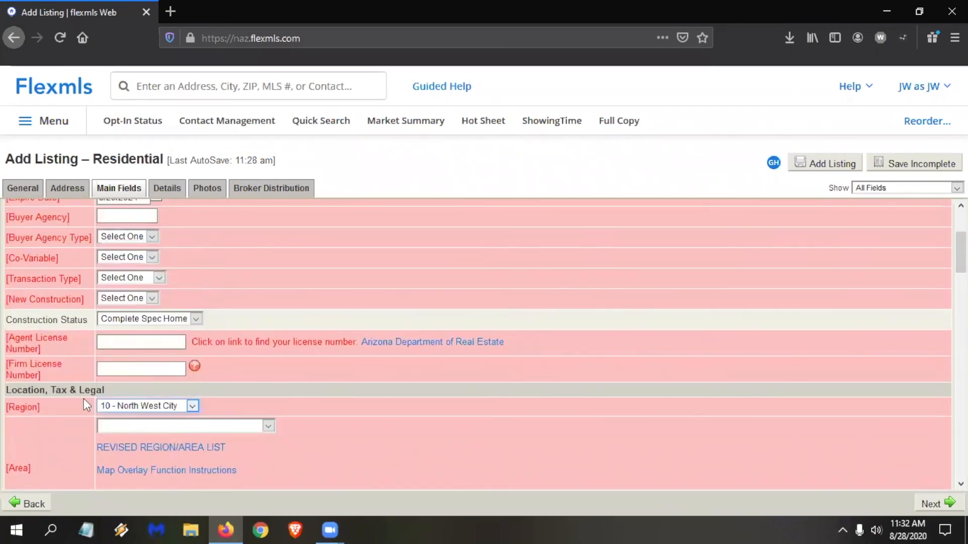
Look through the available neighborhood choices for the listing's Area without picking one.
left_click(153, 427)
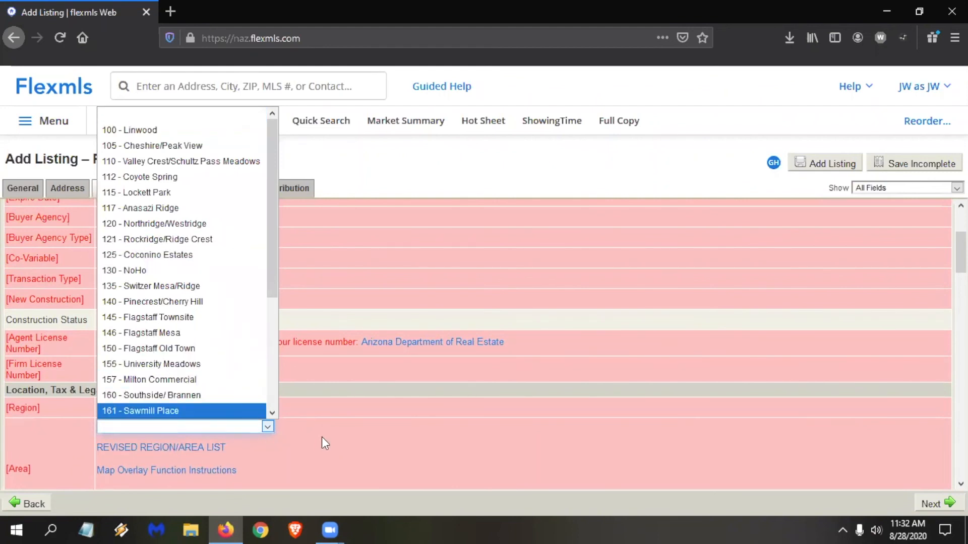
left_click(314, 453)
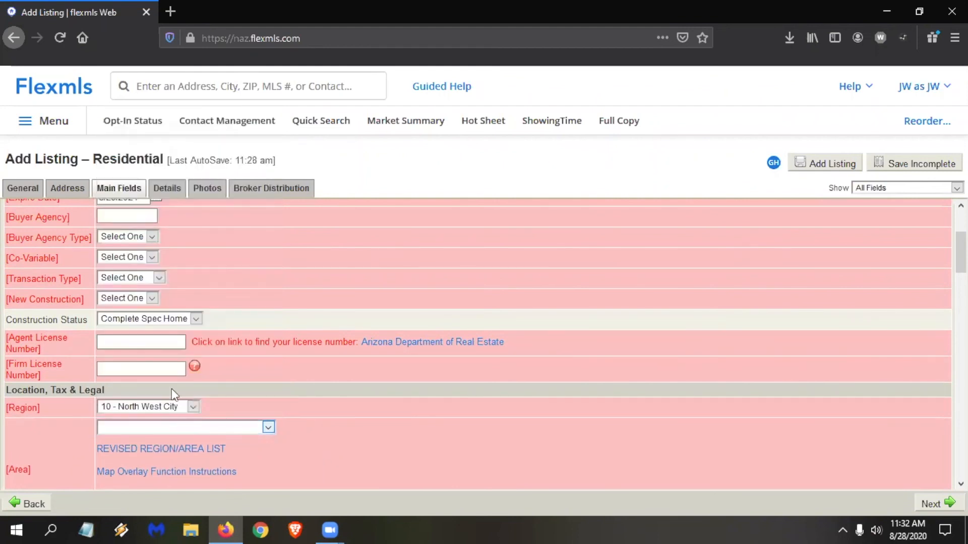
scroll(185, 421, "down", 2)
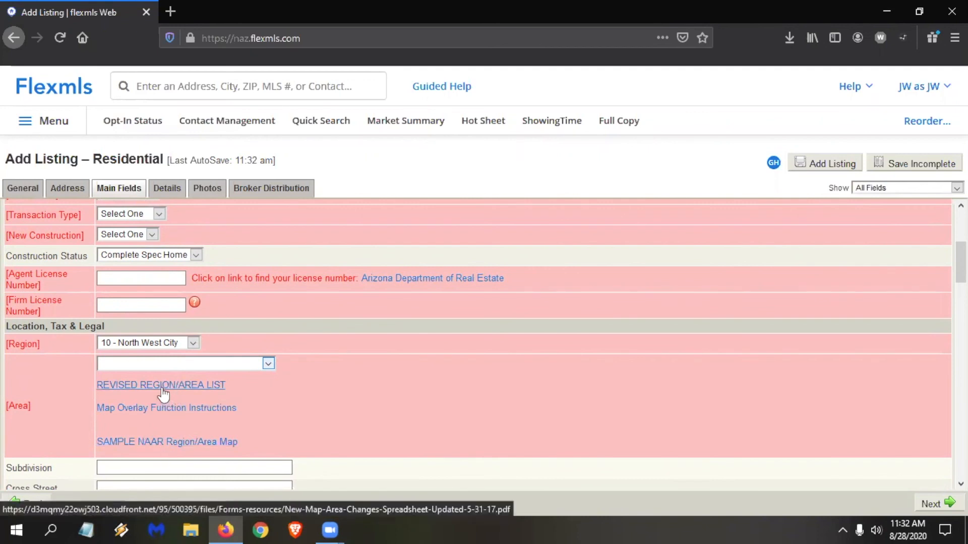
scroll(169, 378, "down", 2)
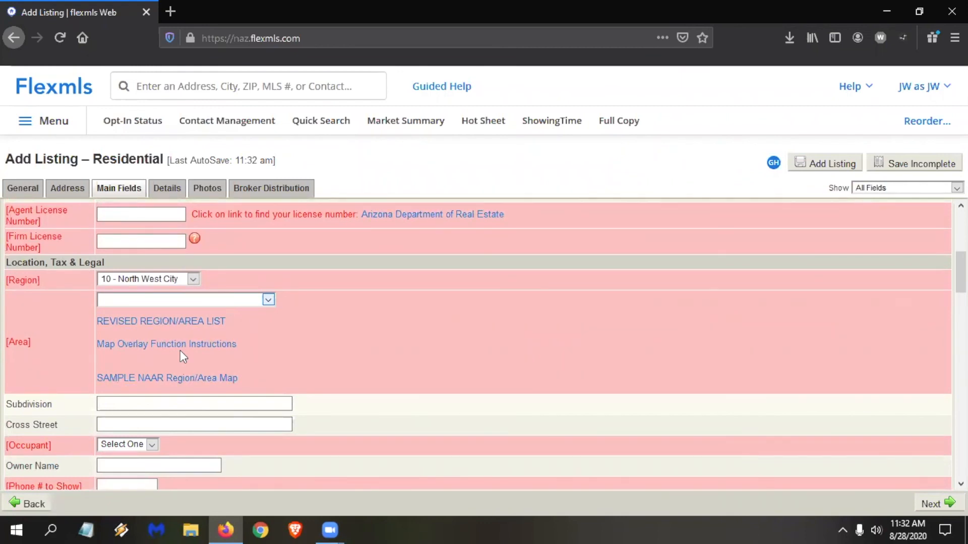
left_click(152, 301)
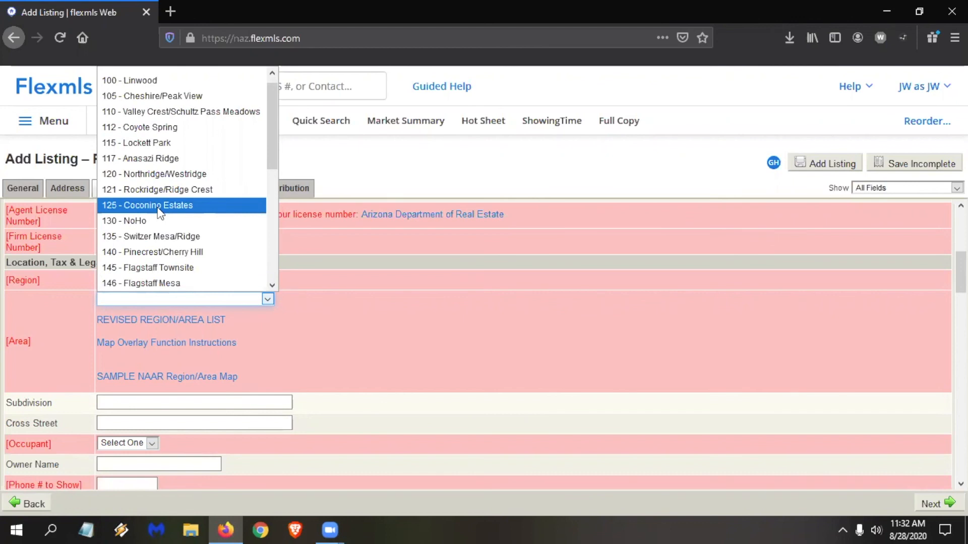
left_click(328, 357)
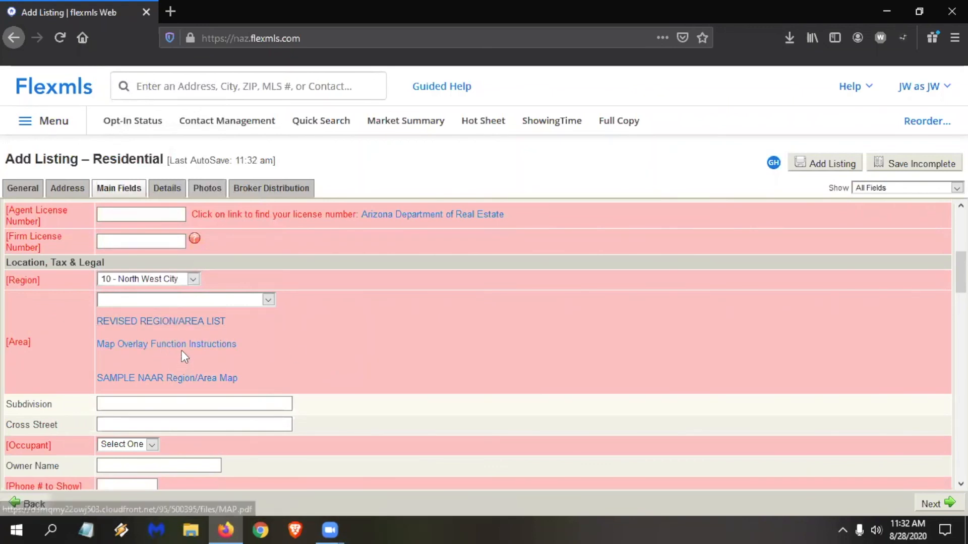
Download the Revised Region/Area List PDF, review its areas in Acrobat Reader and close it.
left_click(184, 325)
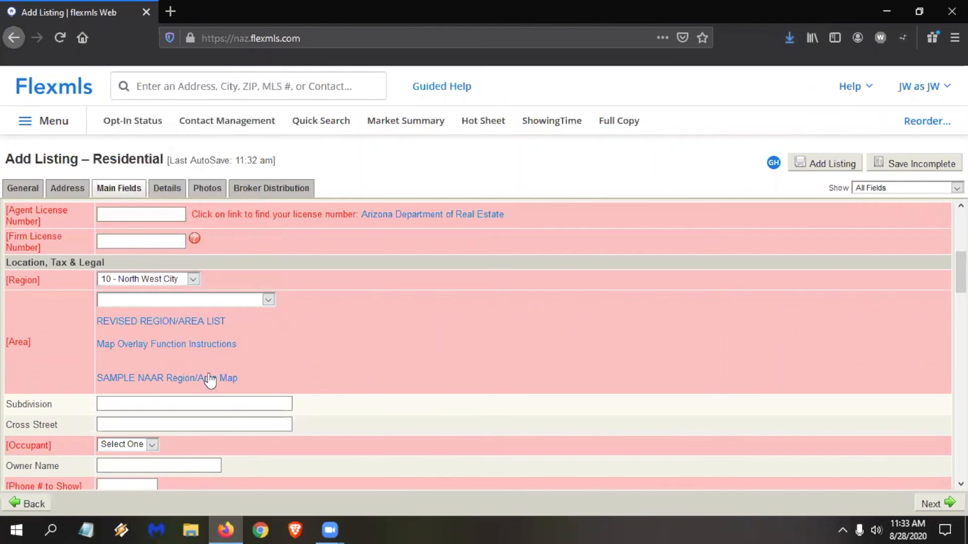
left_click(200, 345)
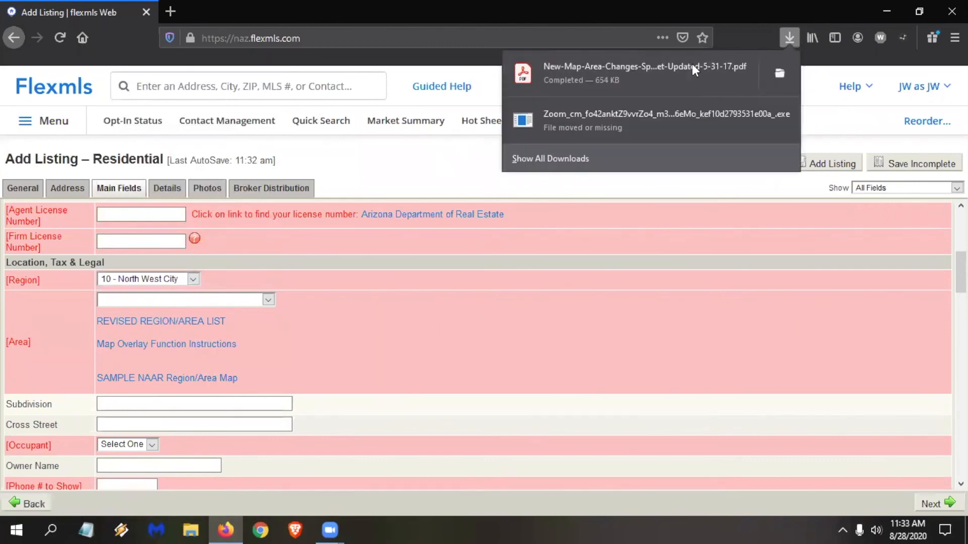
left_click(630, 73)
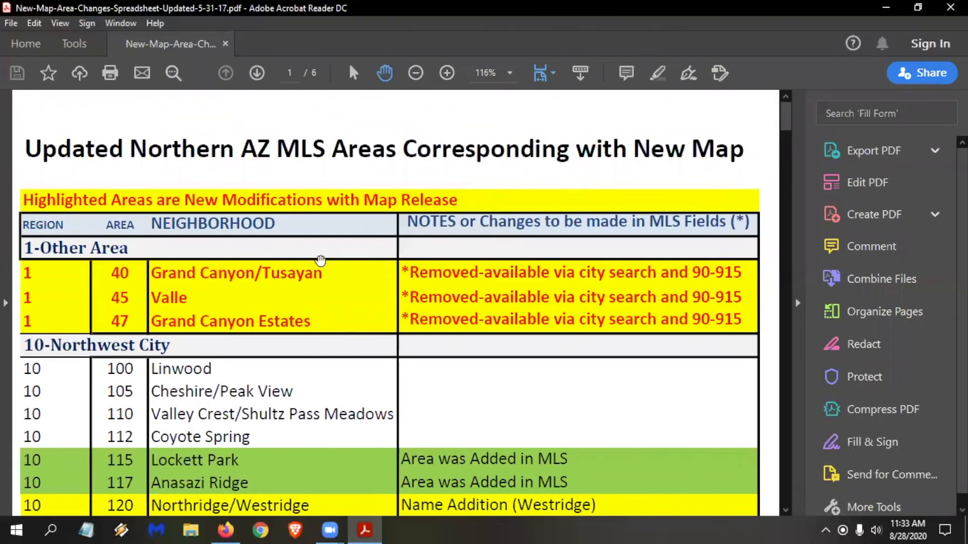
scroll(320, 261, "down", 1)
scroll(331, 331, "down", 1)
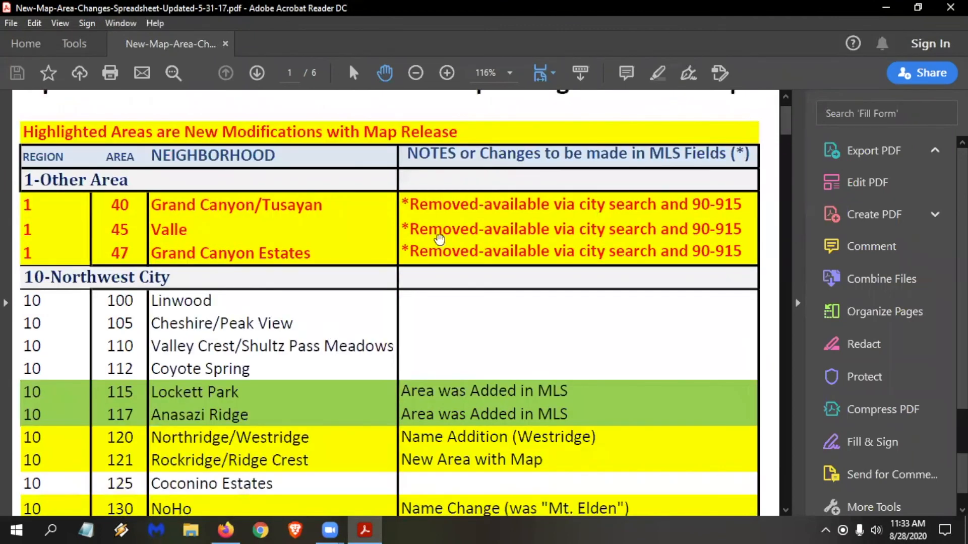
left_click(942, 7)
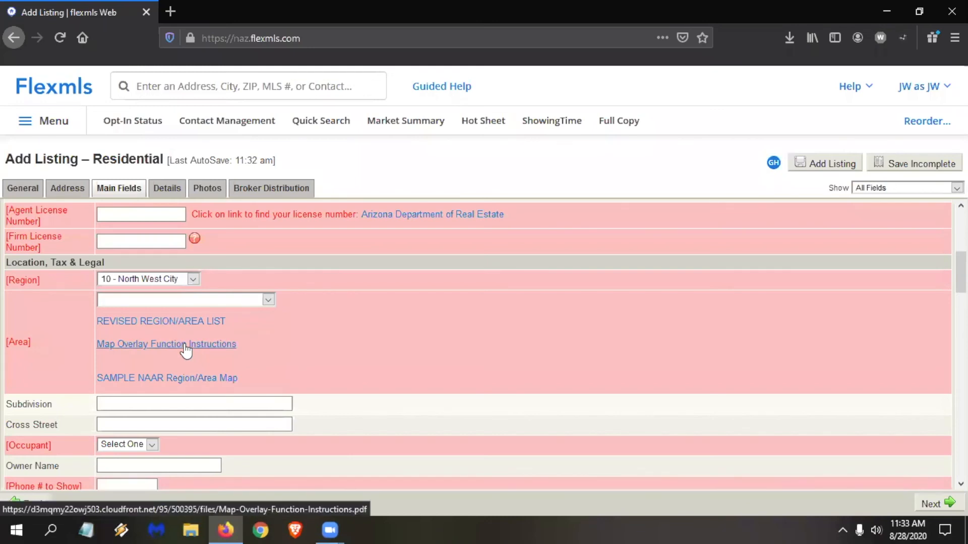
Download the Map Overlay Function Instructions PDF, view it in Acrobat Reader and close it.
left_click(186, 347)
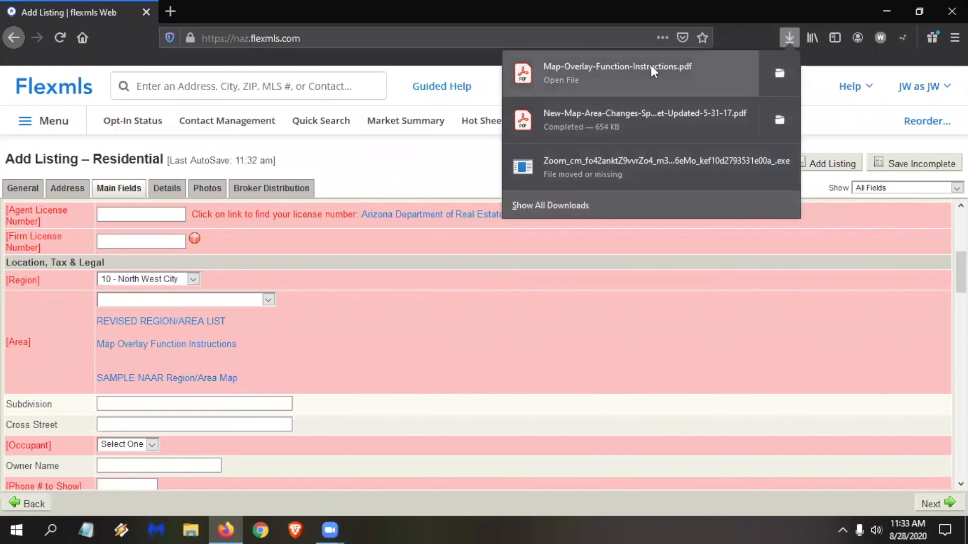
left_click(651, 66)
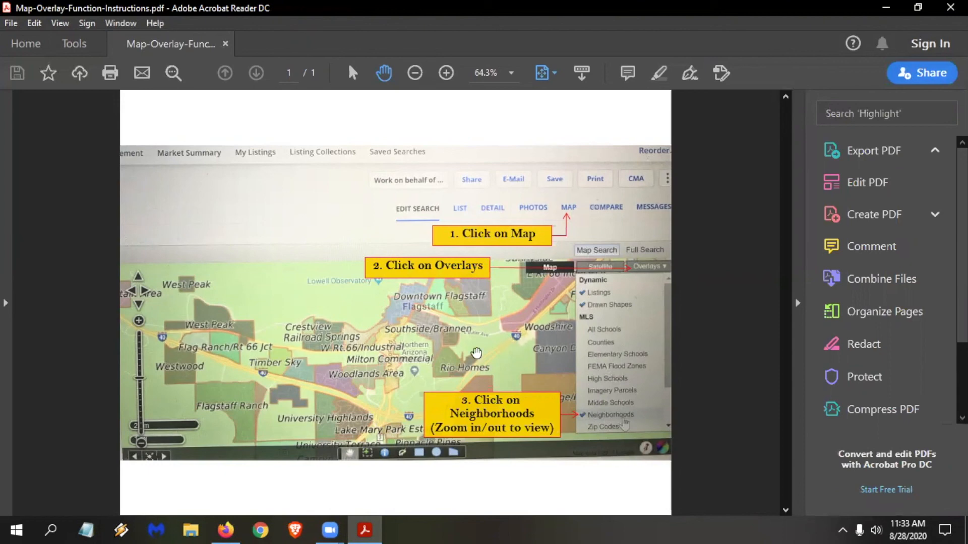
left_click(951, 7)
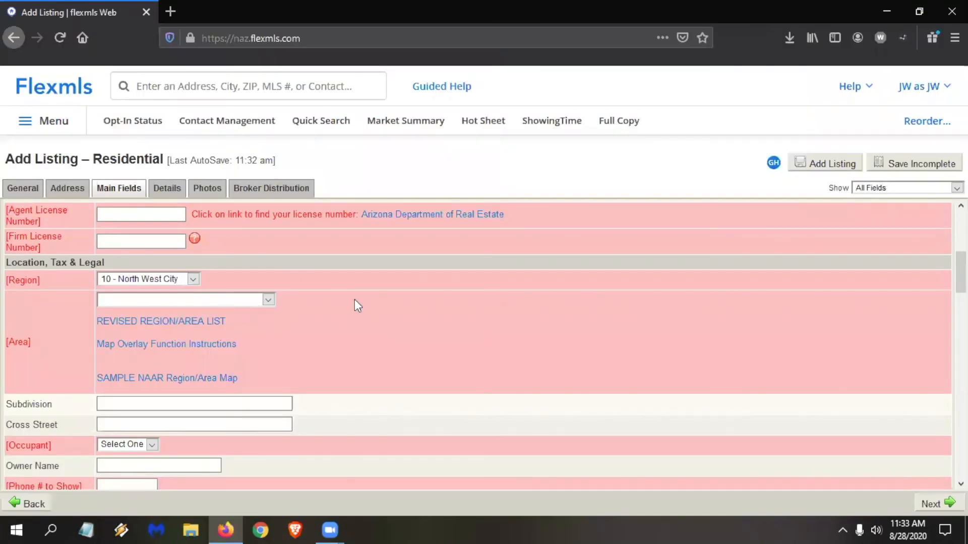
Review the Location, Tax & Legal fields from Subdivision down to Tax Year.
scroll(387, 280, "down", 2)
left_click(173, 339)
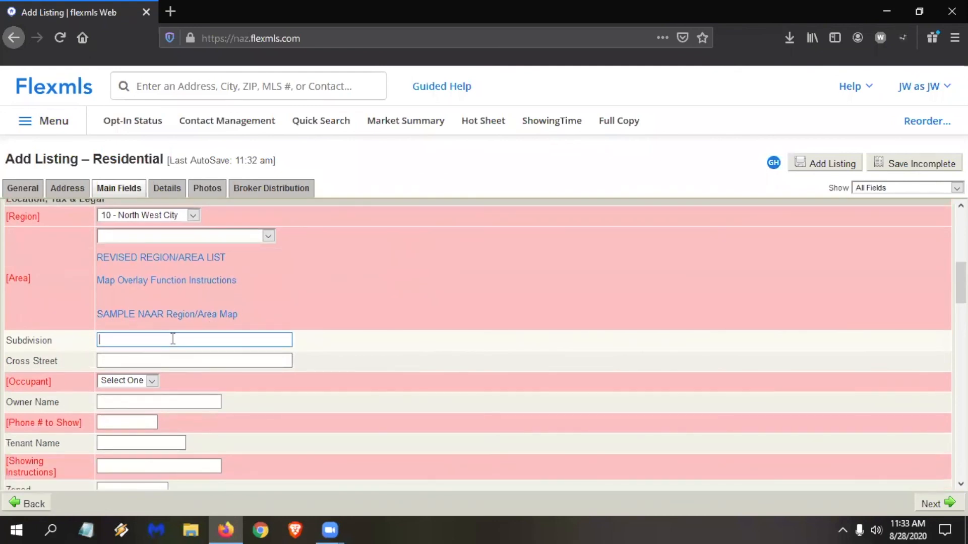
scroll(171, 267, "down", 2)
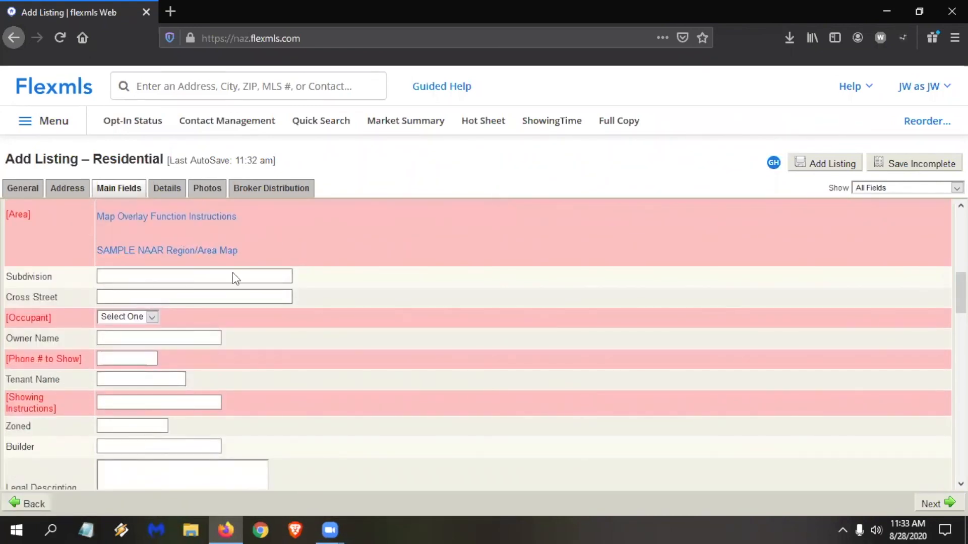
scroll(235, 279, "down", 2)
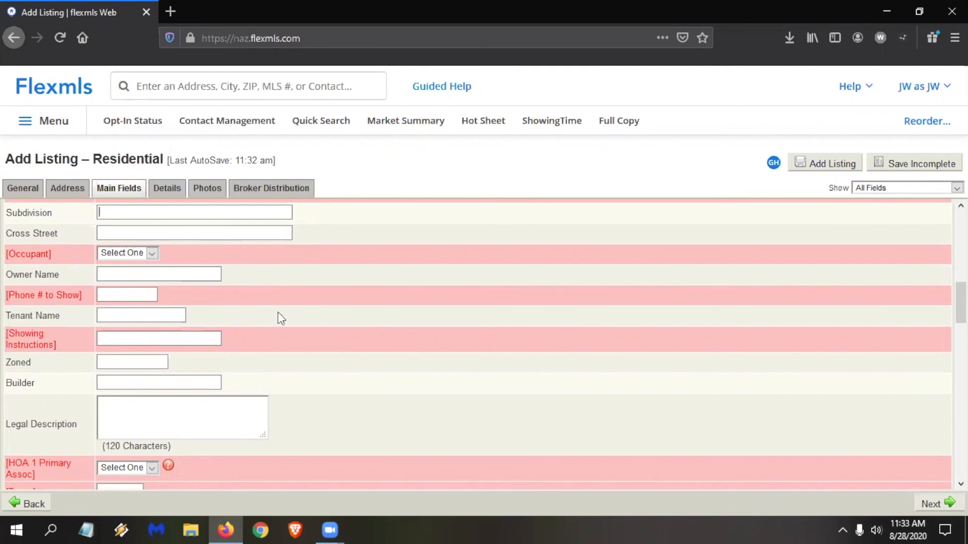
scroll(284, 321, "down", 5)
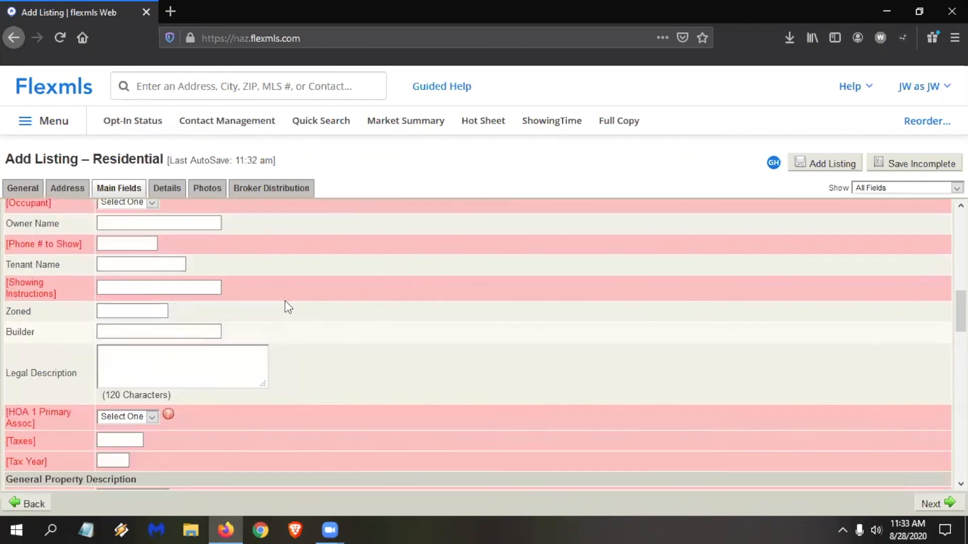
Go through the General Property Description and Remarks fields and enter "This is a house..." as the Public Remarks.
scroll(280, 263, "down", 3)
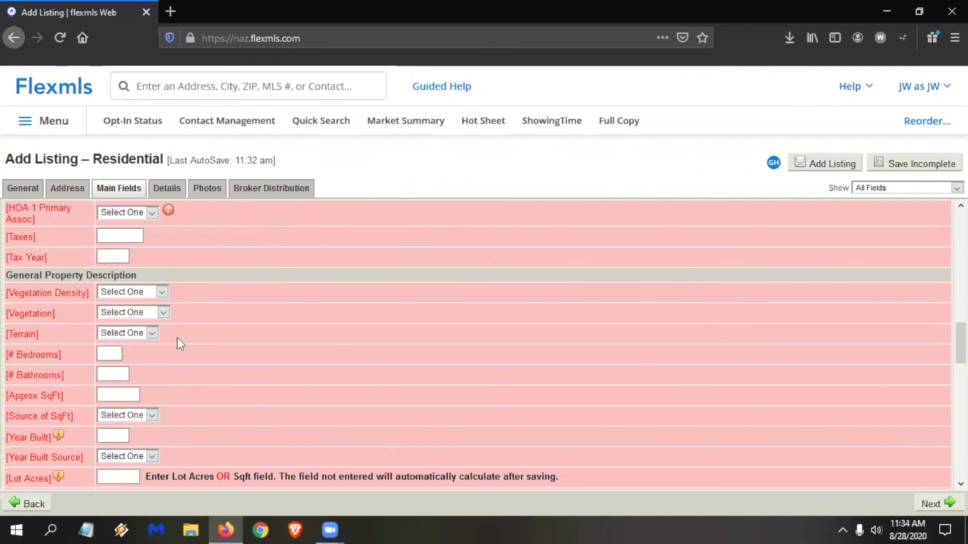
scroll(176, 337, "down", 2)
scroll(213, 317, "down", 4)
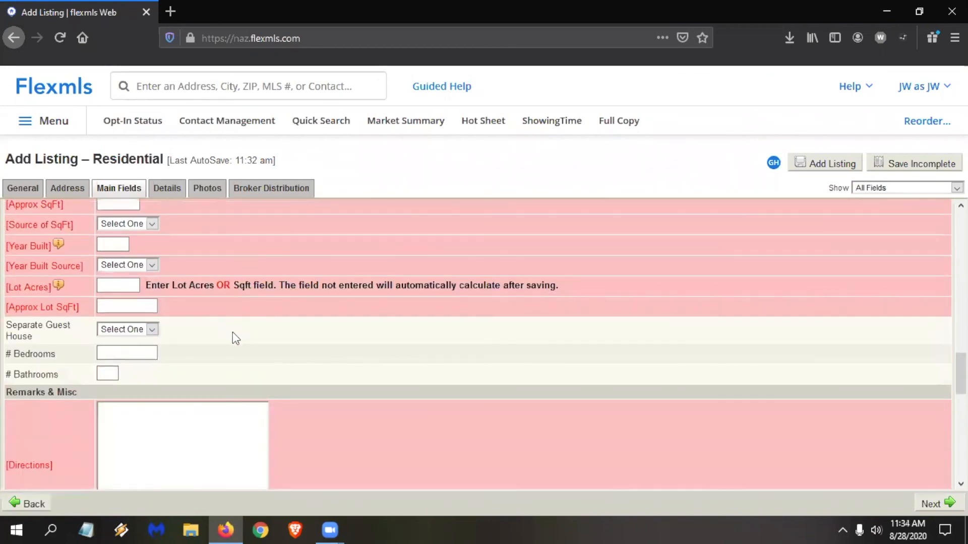
scroll(238, 330, "down", 6)
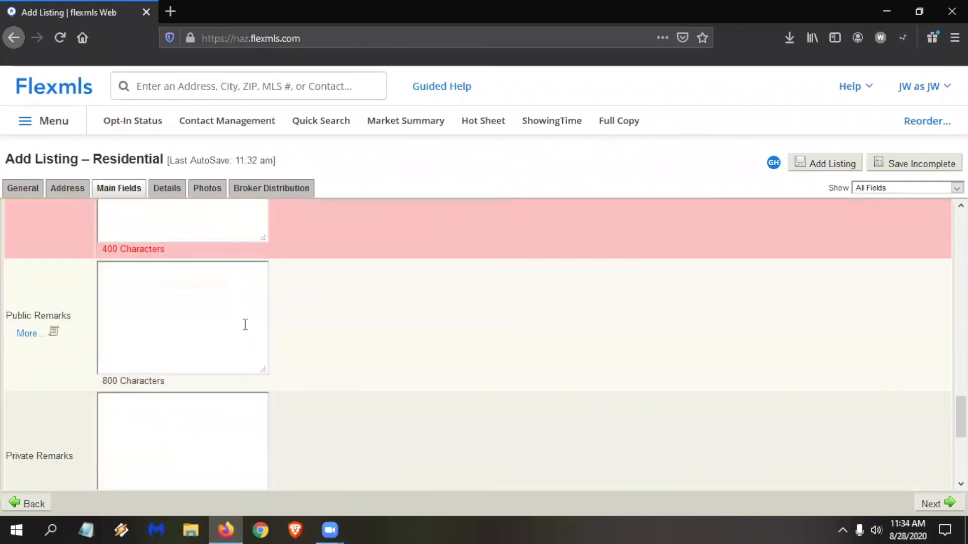
scroll(245, 324, "down", 1)
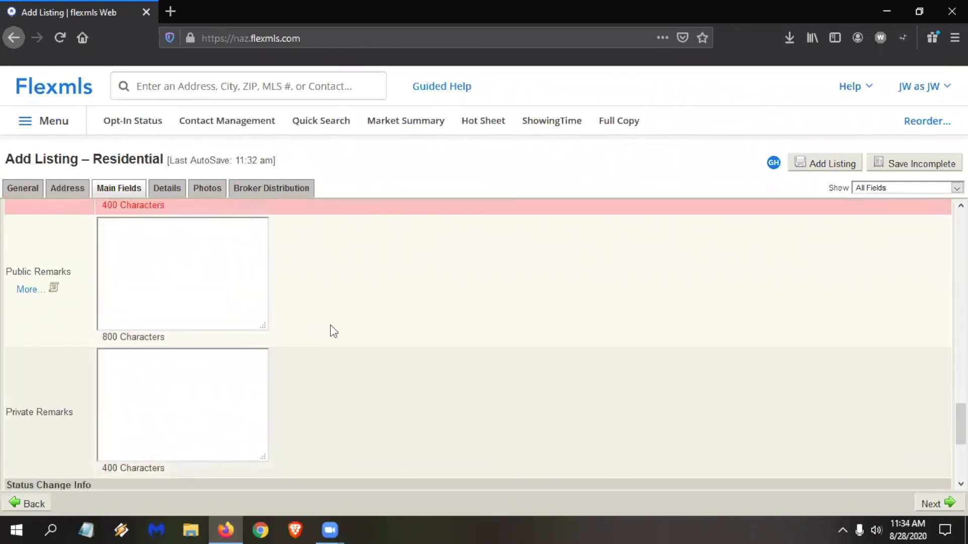
scroll(237, 323, "up", 2)
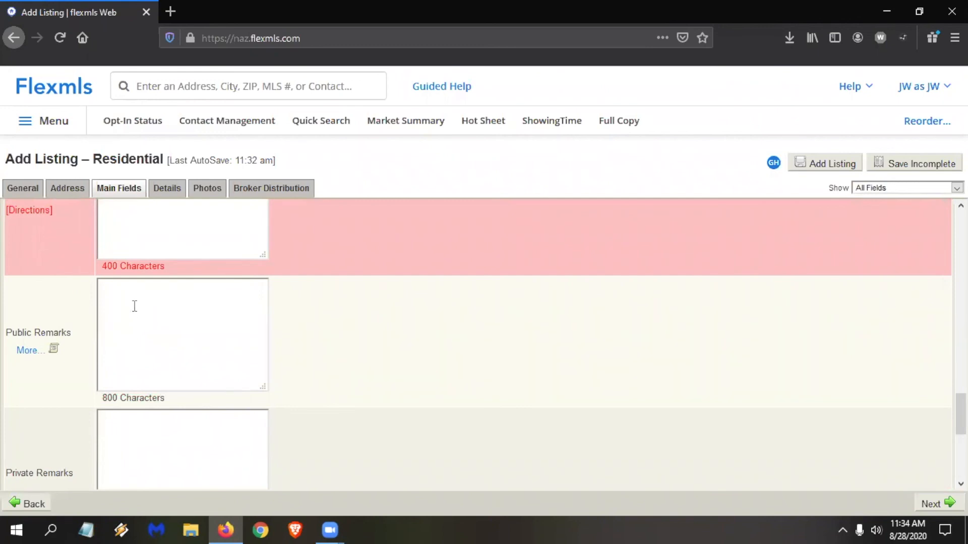
left_click(134, 306)
type("This")
key("BackSpace")
key("BackSpace")
key("BackSpace")
type("his is a house...")
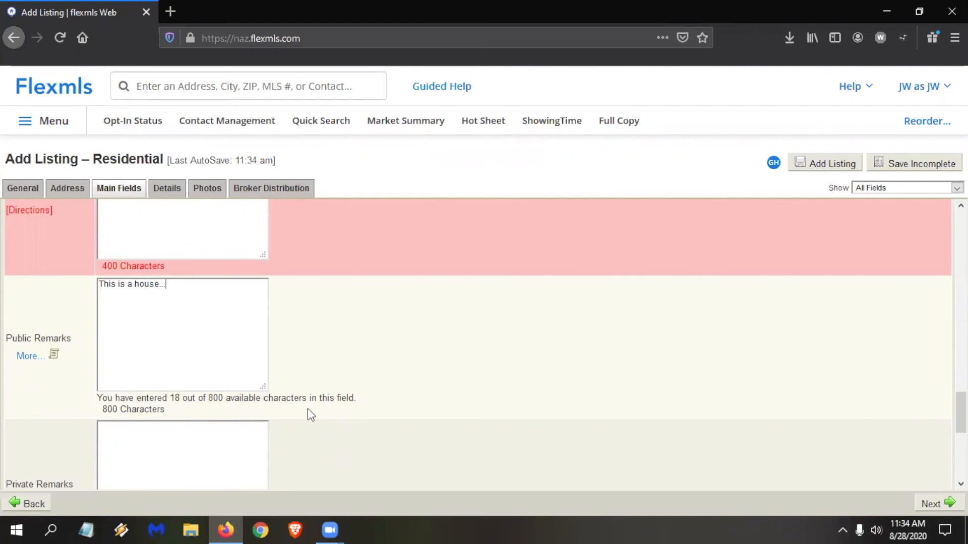
Draft "Chapter 1" in the Supplement Remarks belonging to the Public Remarks and close them without saving.
left_click(28, 355)
left_click(446, 308)
type("Chapter 1")
key("Return")
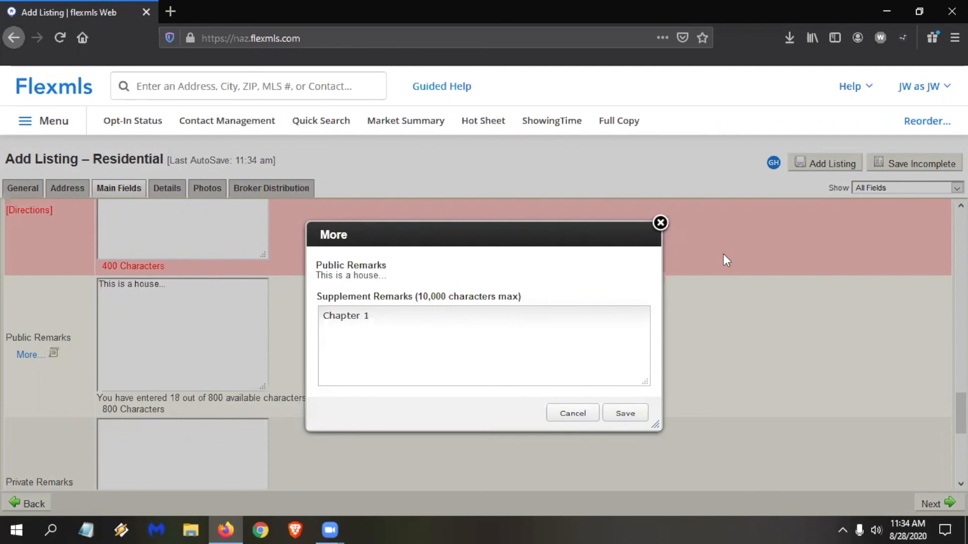
left_click(660, 222)
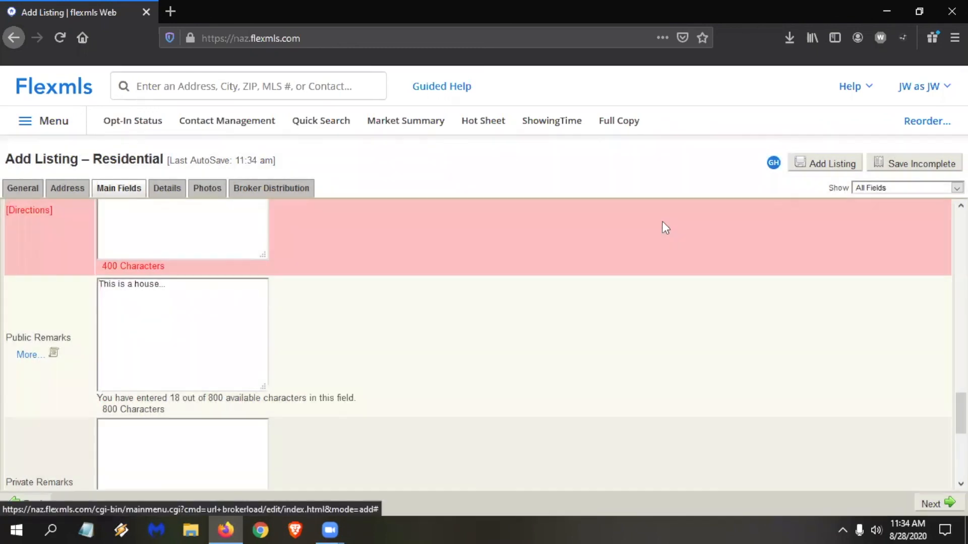
Check the Private Remarks, Status and Office Remarks fields and continue to the listing's Details.
scroll(592, 259, "down", 1)
scroll(591, 255, "down", 5)
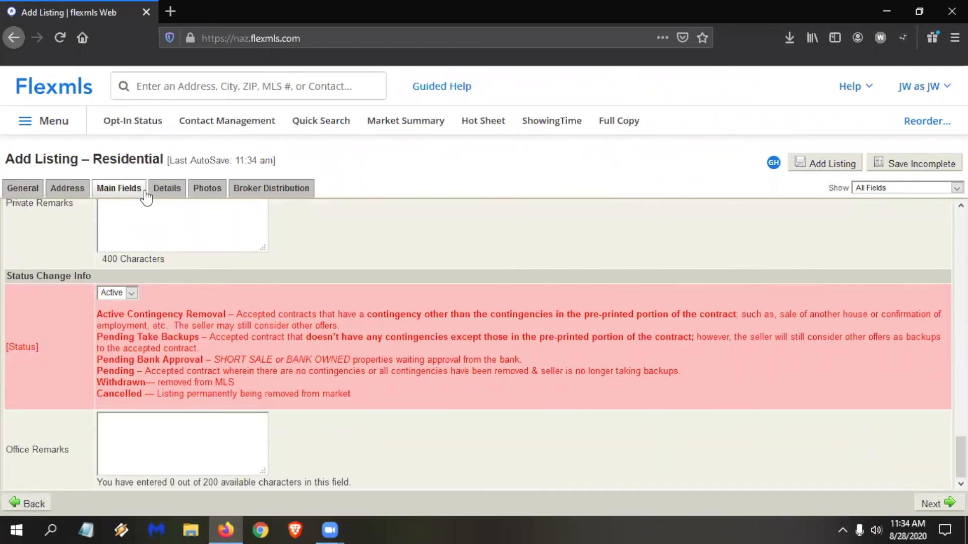
left_click(934, 502)
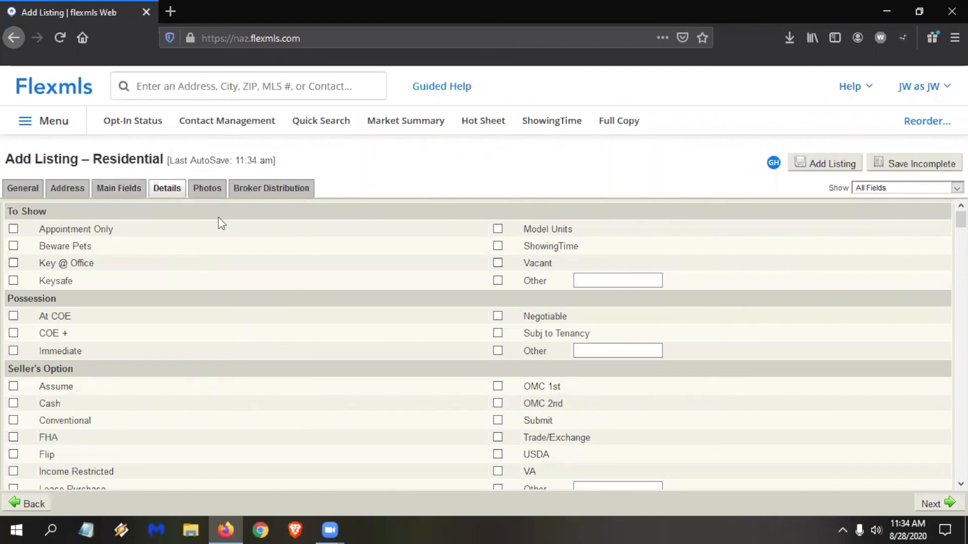
Review the listing detail options from To Show through HOA/POA Mgt Company, kitchen, laundry and other rooms down to Heating.
scroll(217, 219, "down", 3)
scroll(218, 217, "down", 4)
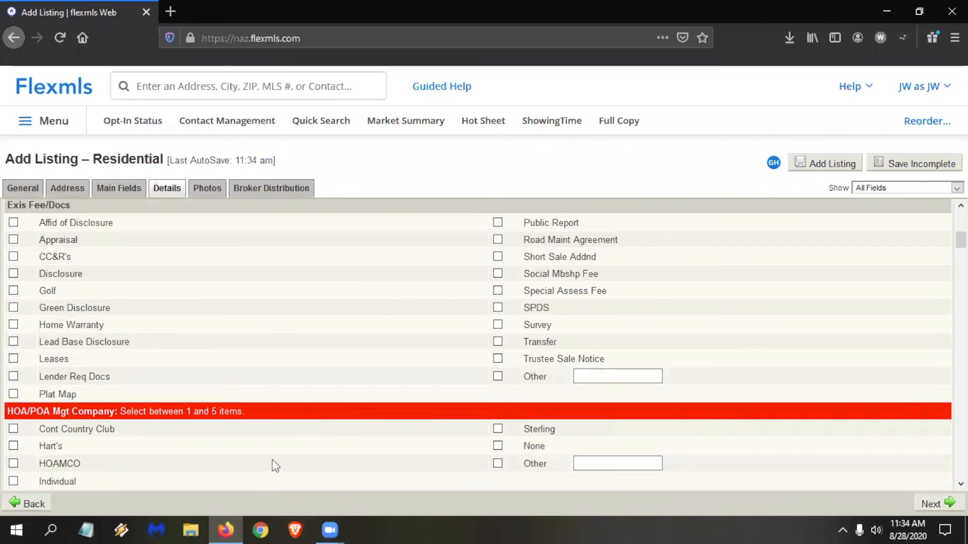
scroll(283, 403, "up", 1)
scroll(249, 314, "up", 2)
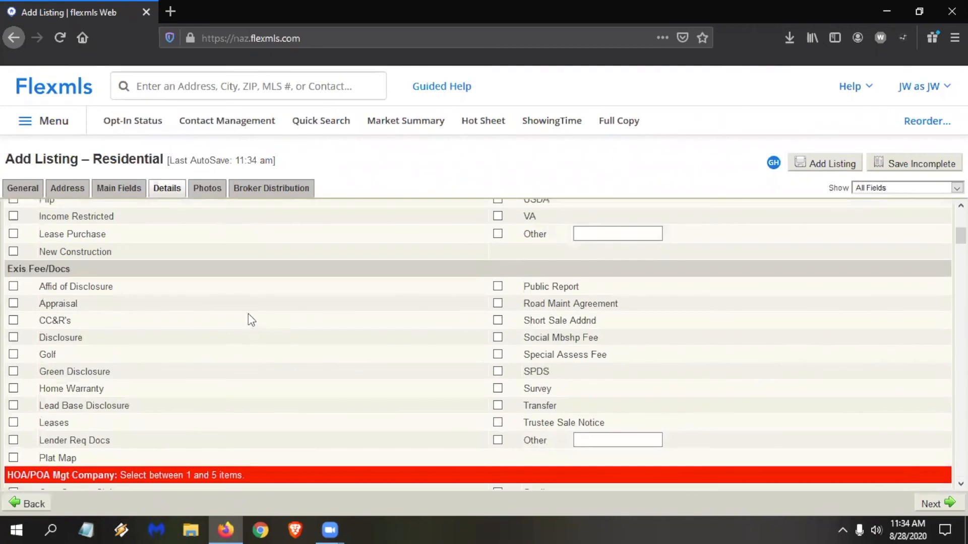
scroll(248, 311, "down", 7)
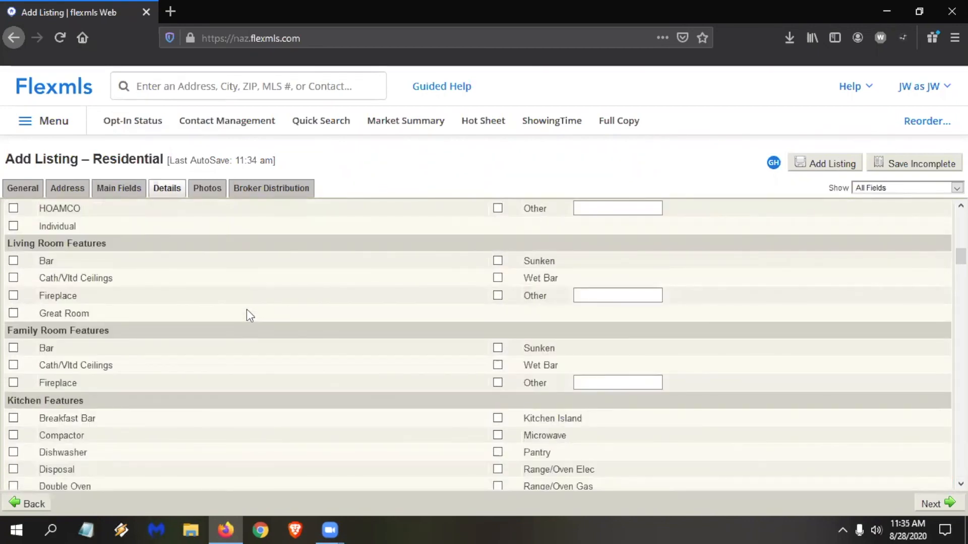
scroll(246, 309, "down", 1)
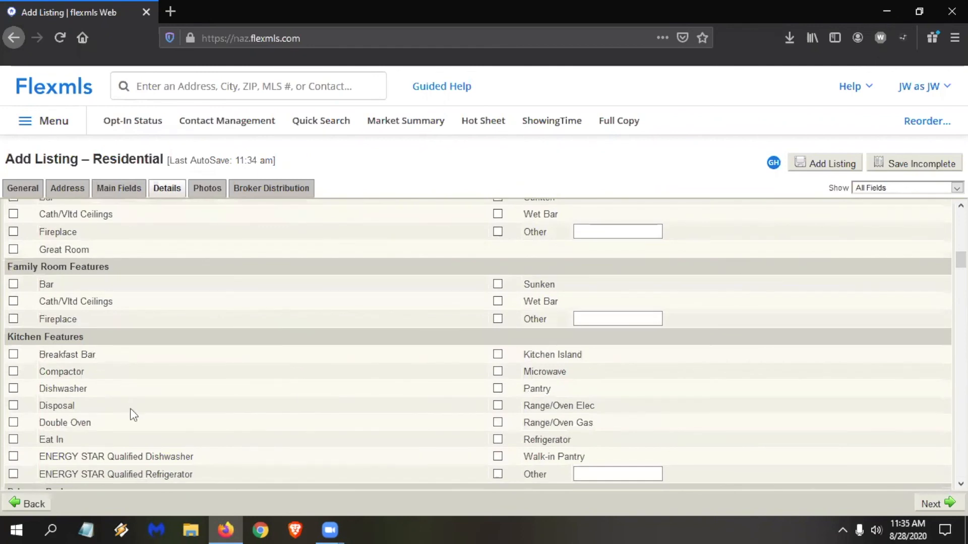
scroll(130, 401, "down", 1)
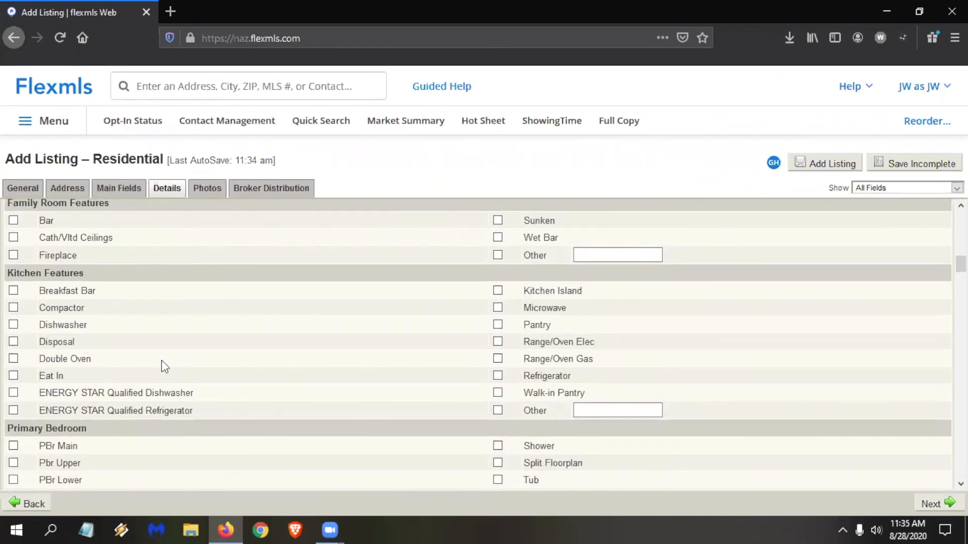
scroll(155, 370, "down", 2)
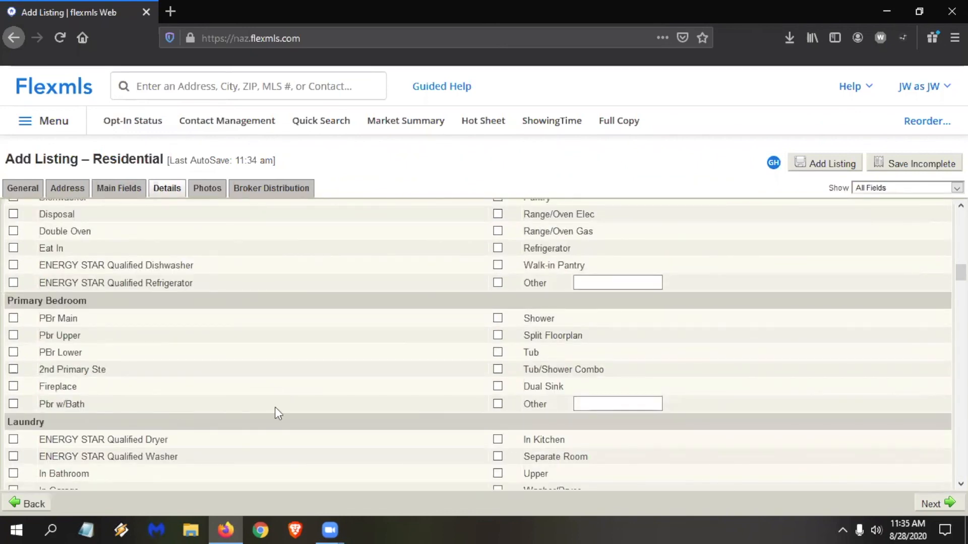
scroll(147, 305, "down", 2)
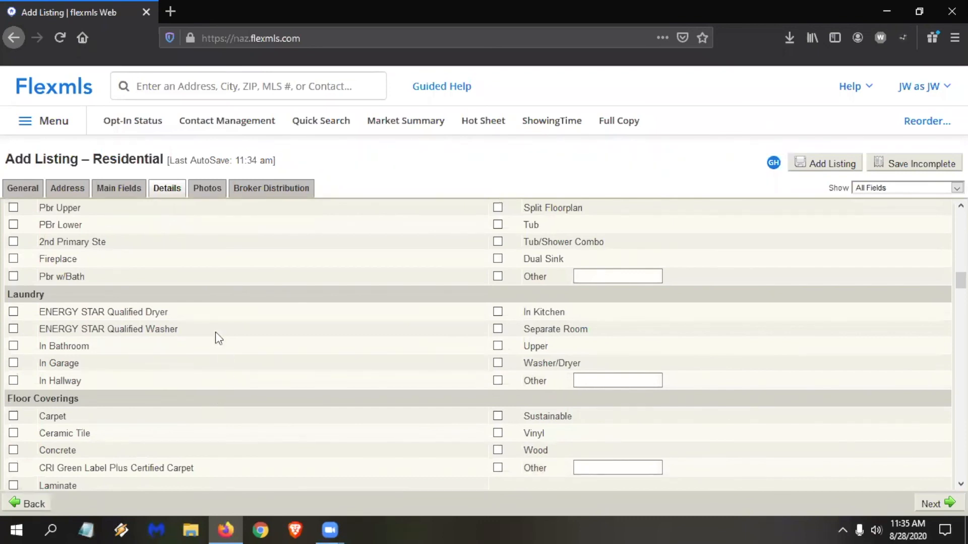
scroll(72, 345, "down", 1)
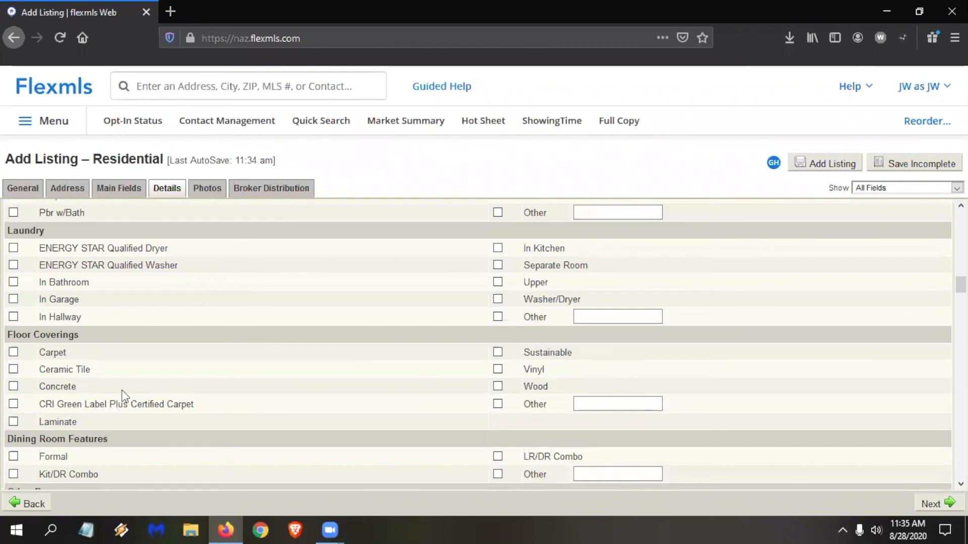
scroll(96, 376, "down", 2)
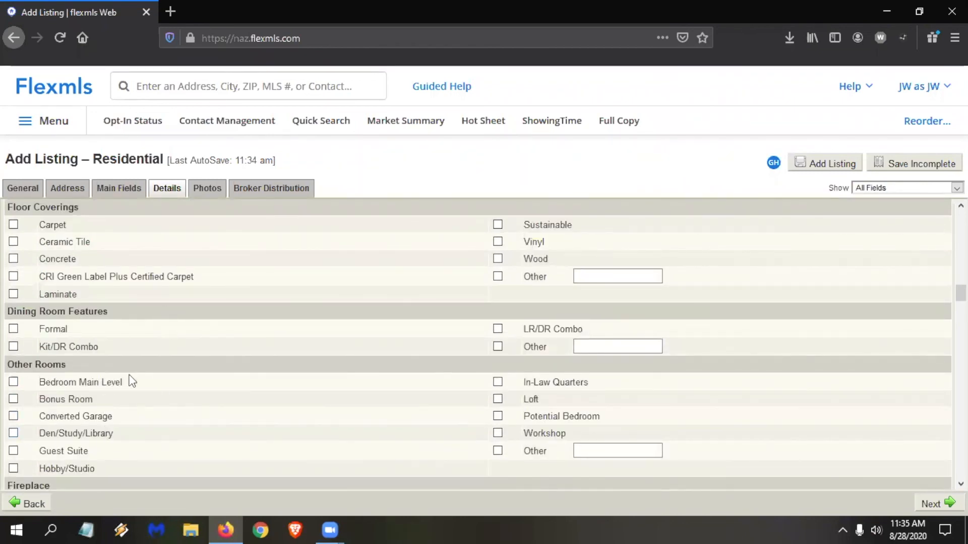
scroll(138, 395, "down", 2)
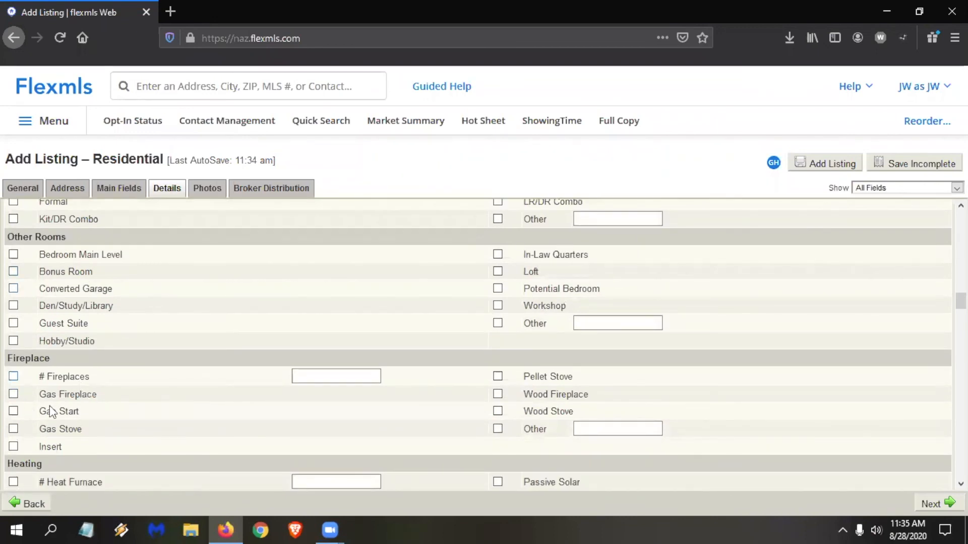
scroll(96, 389, "down", 3)
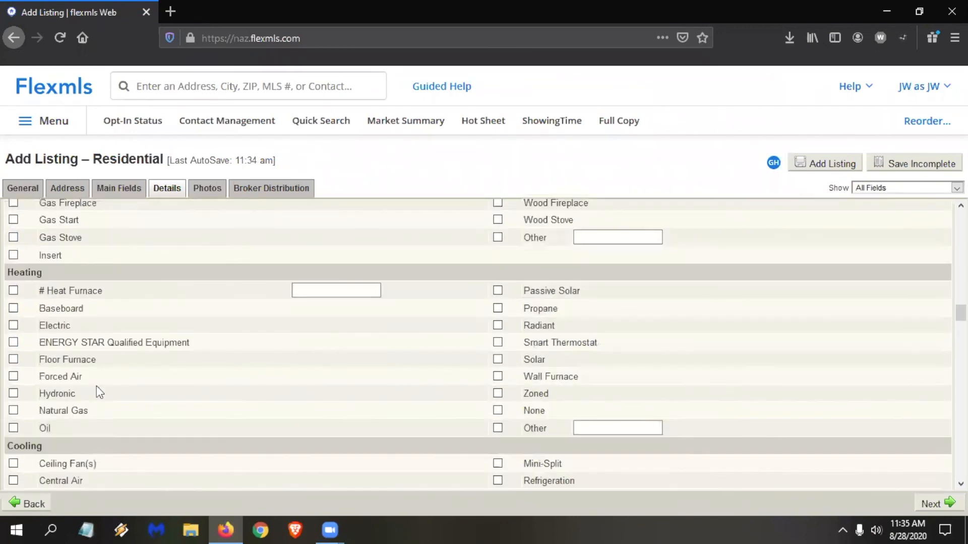
Examine the number of fireplaces field, then the detail options from Heating and Cooling down to Construction.
scroll(169, 273, "up", 1)
left_click(327, 248)
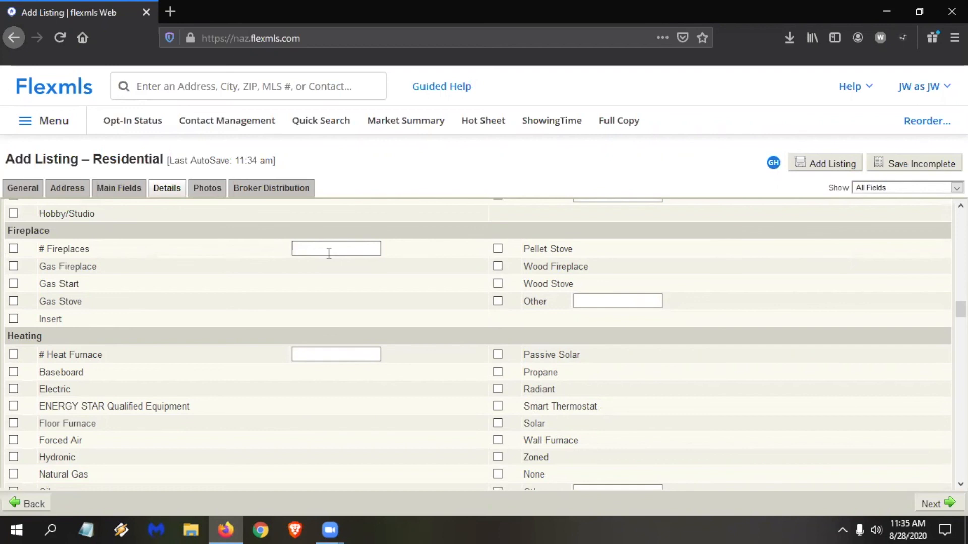
scroll(325, 253, "down", 3)
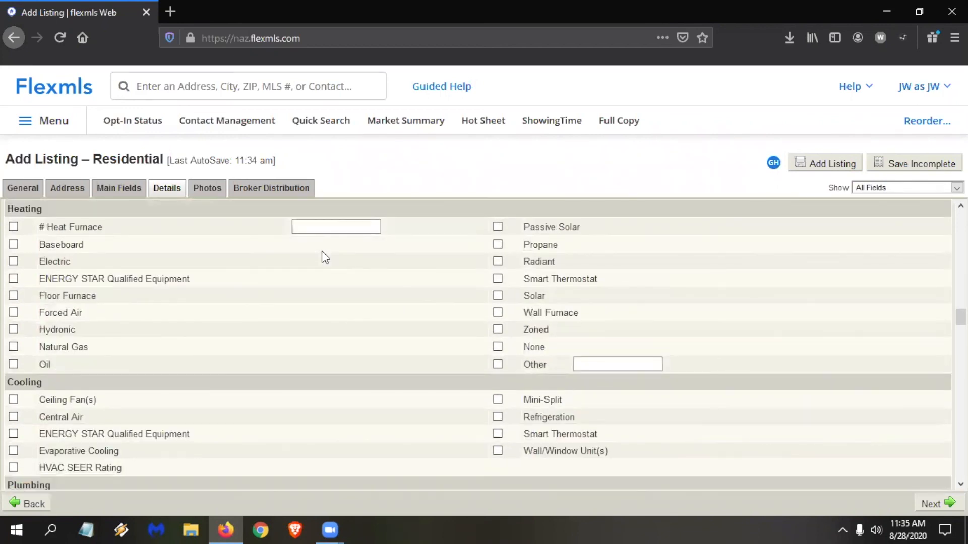
scroll(325, 252, "down", 8)
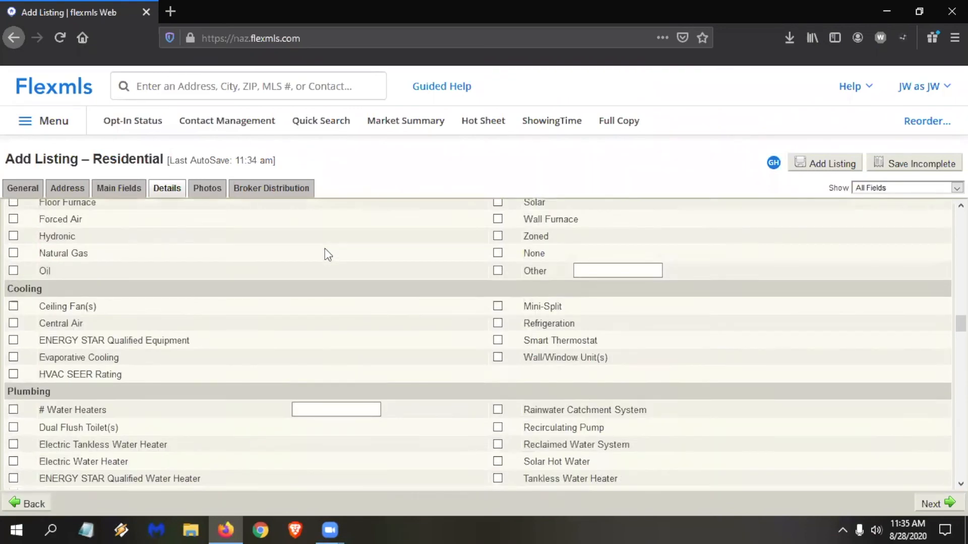
scroll(324, 248, "down", 9)
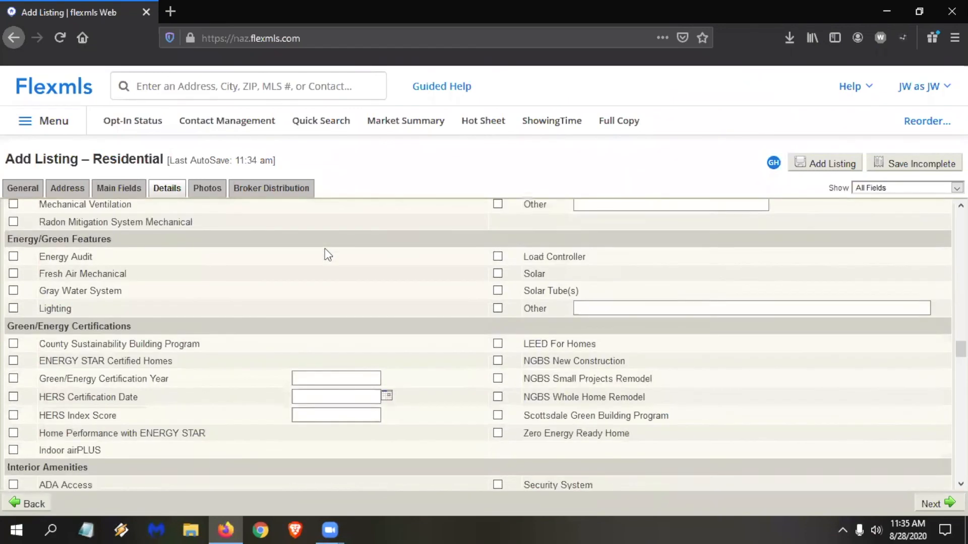
scroll(325, 249, "down", 9)
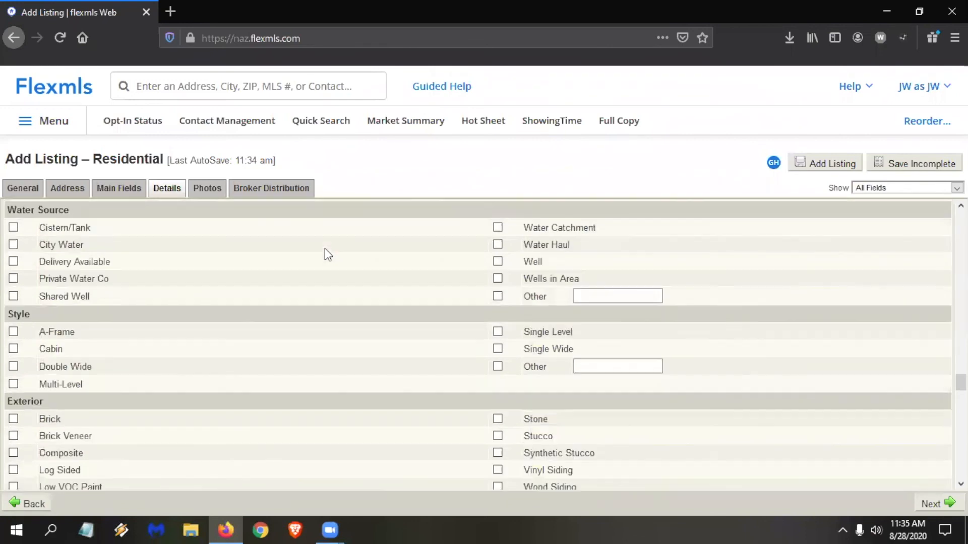
scroll(324, 248, "down", 4)
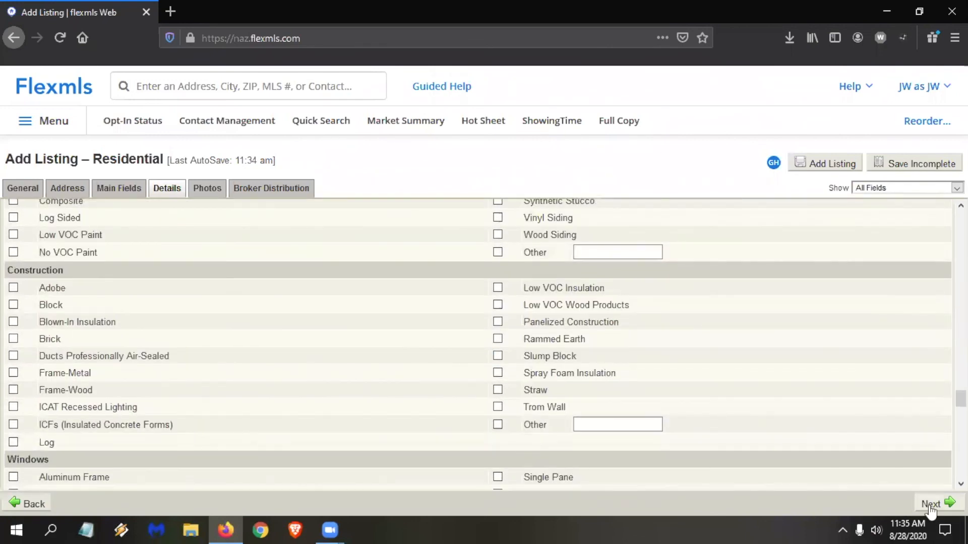
Continue to the listing's Photos and browse the Desktop for a primary listing photo without choosing a file.
left_click(937, 504)
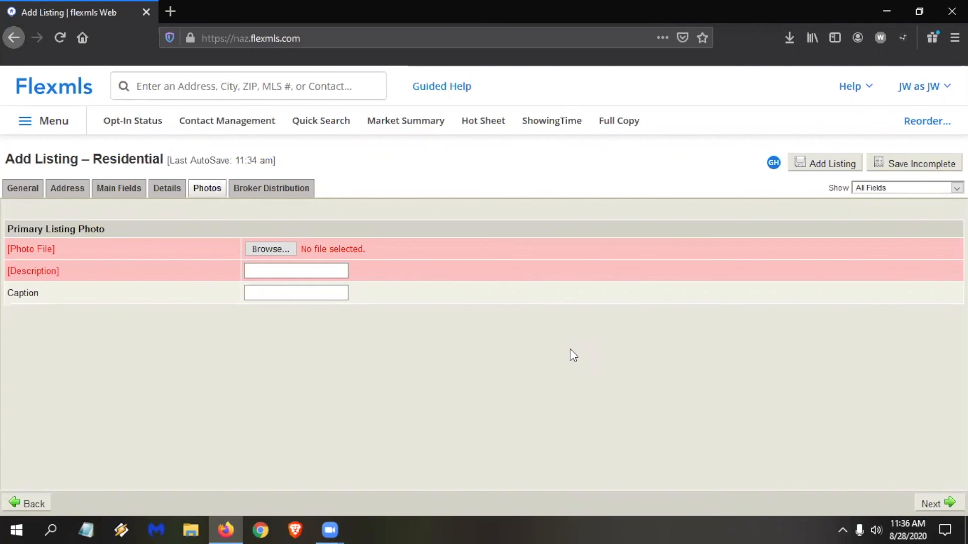
left_click(276, 248)
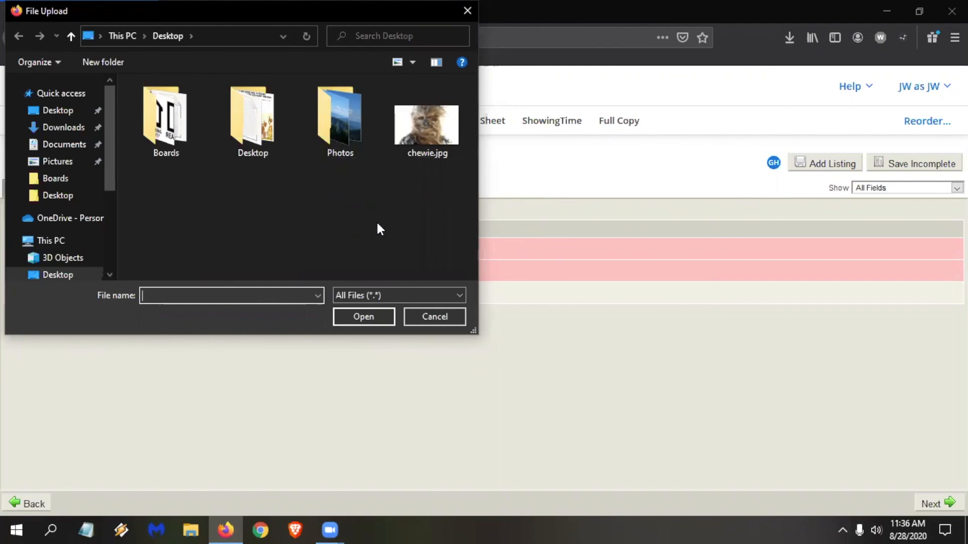
left_click(435, 316)
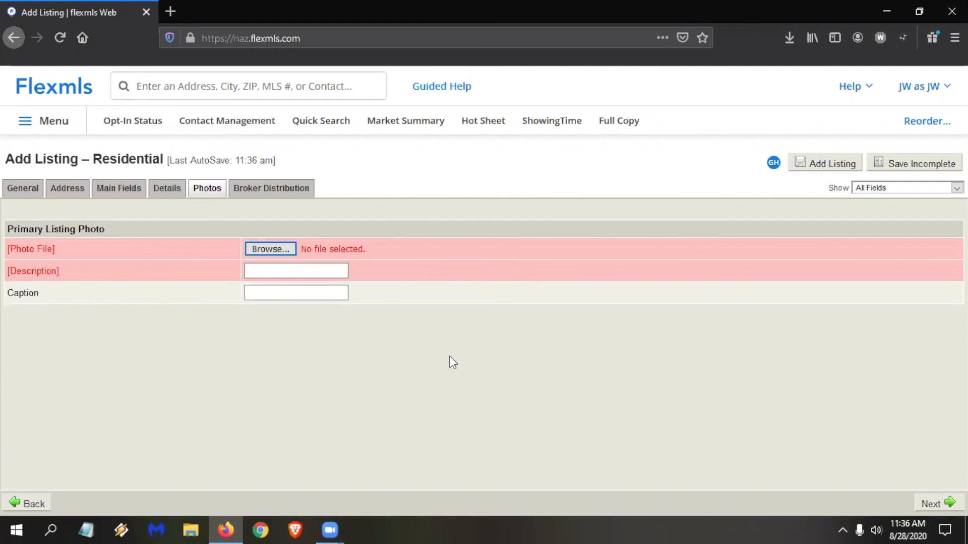
Search the web for "3000x2000 wallpaper" in a new browser tab and preview the mountain lake sunset image.
left_click(174, 5)
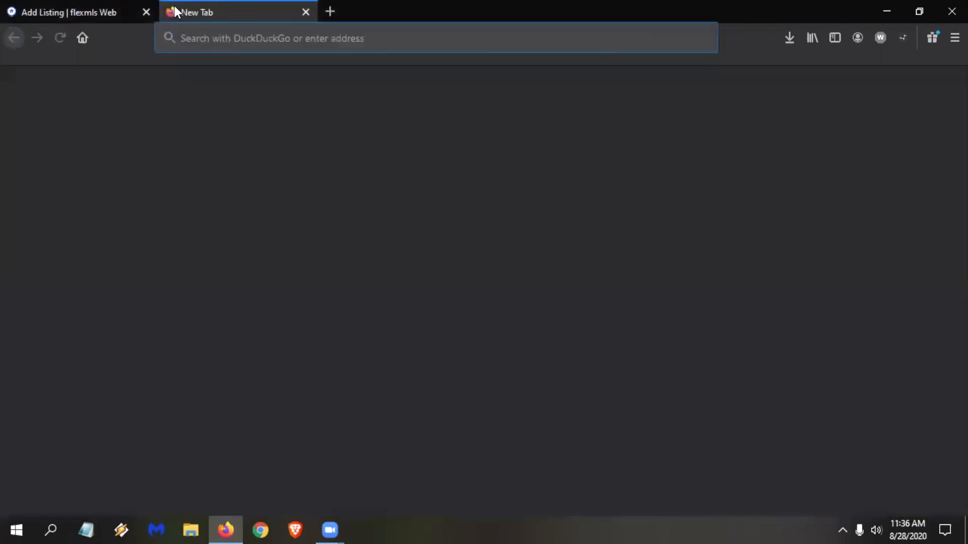
type("3000x20")
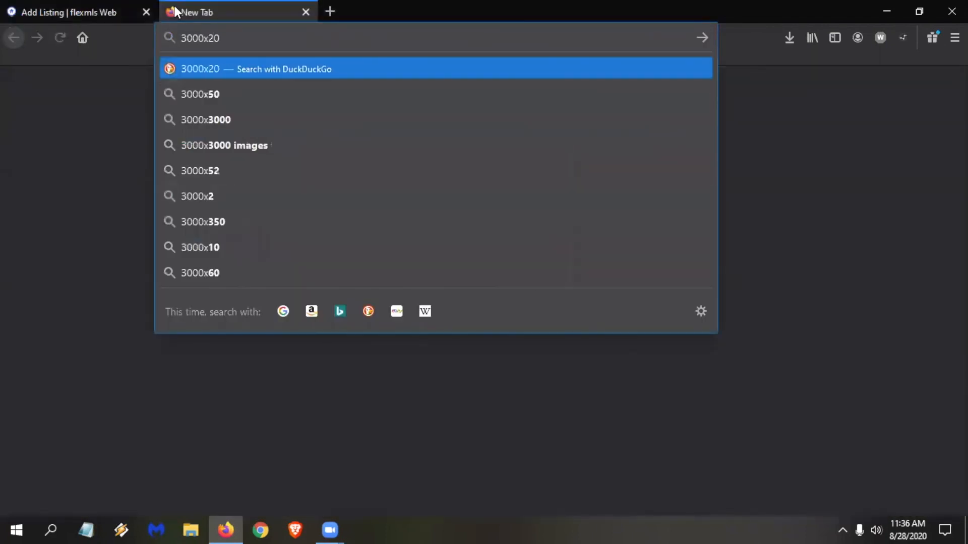
type("00 wallpa")
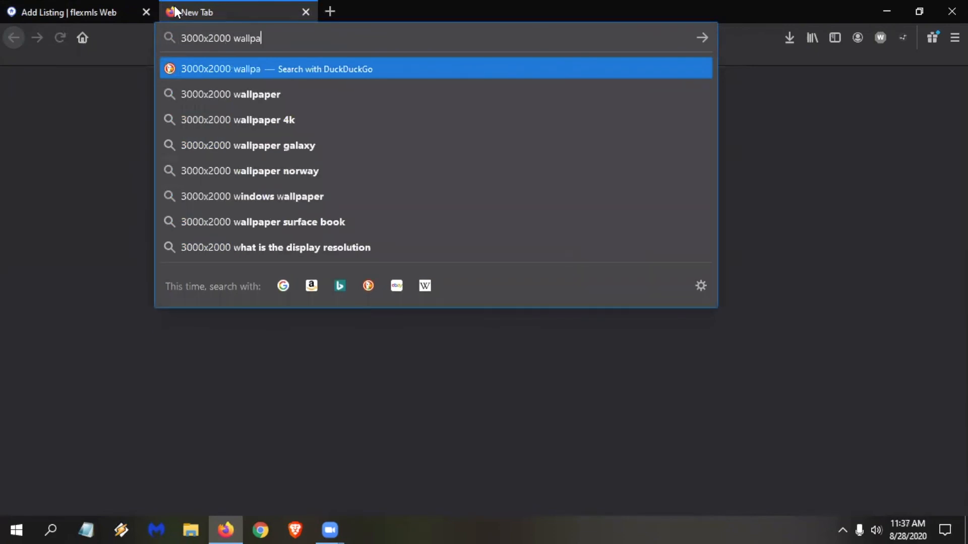
type("per")
key("Return")
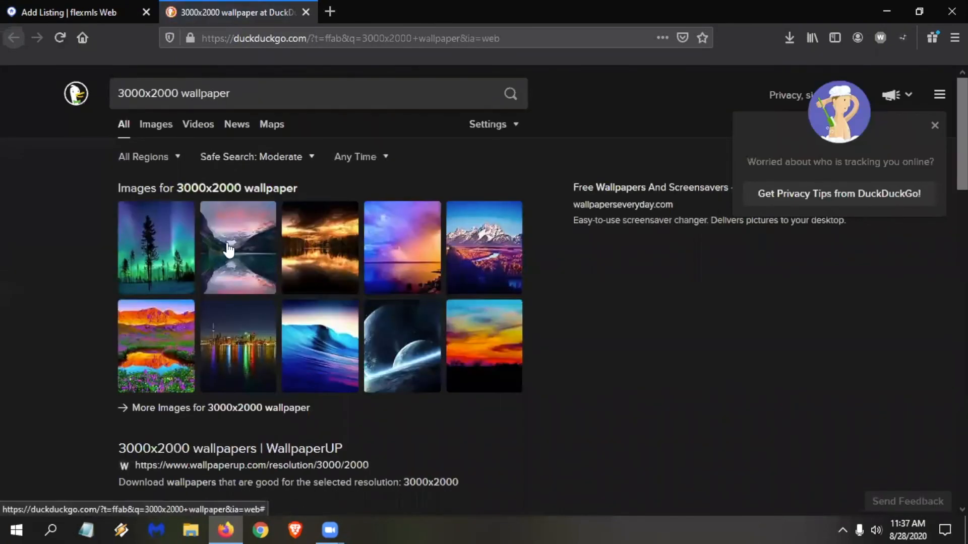
left_click(233, 239)
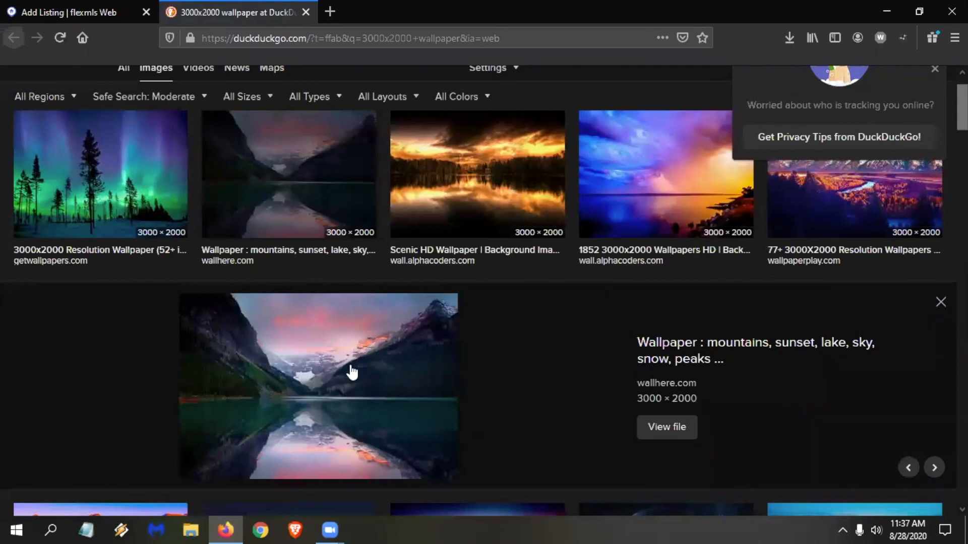
Open the mountain lake sunset image full size, inspect it at actual resolution, and close the image and search tabs.
left_click(309, 378)
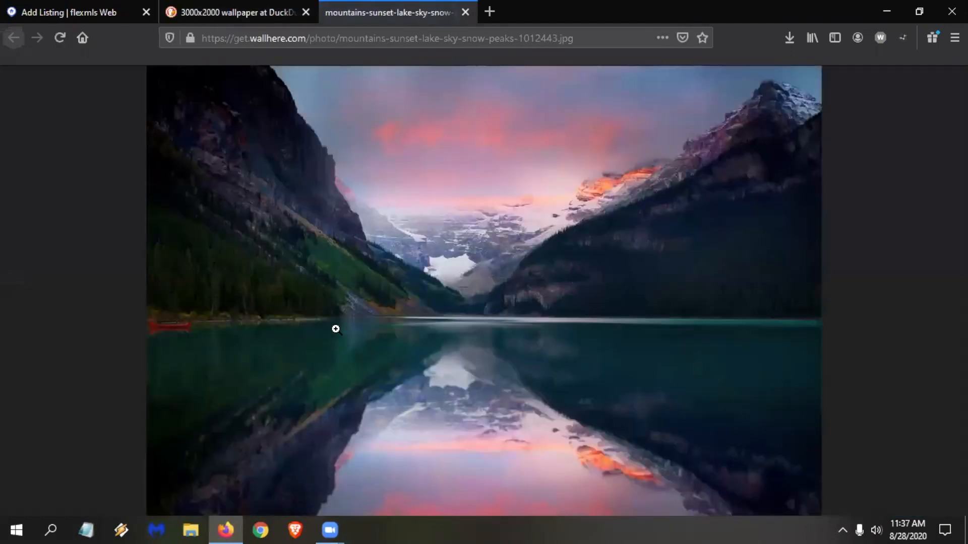
left_click(469, 235)
scroll(873, 309, "up", 10)
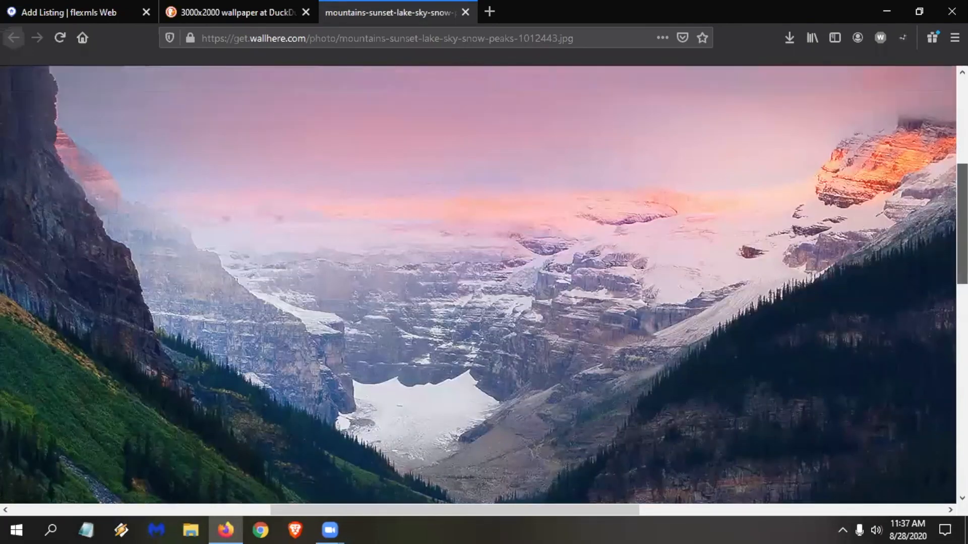
left_click_drag(612, 509, 362, 323)
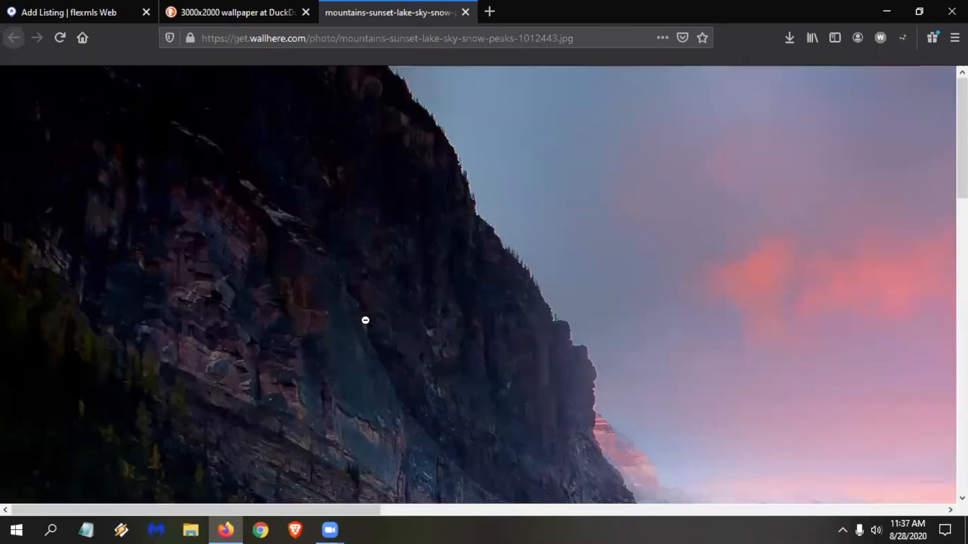
scroll(379, 273, "down", 10)
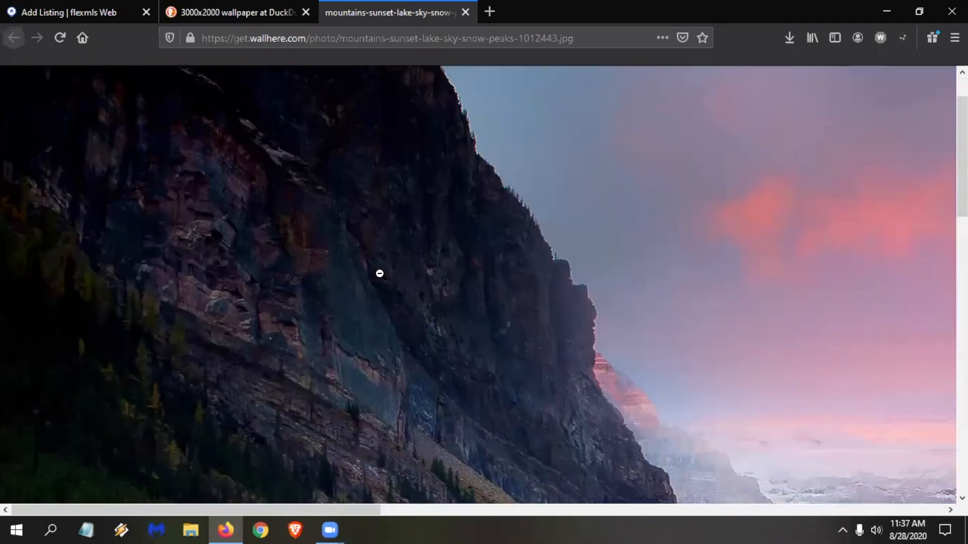
scroll(318, 347, "down", 5)
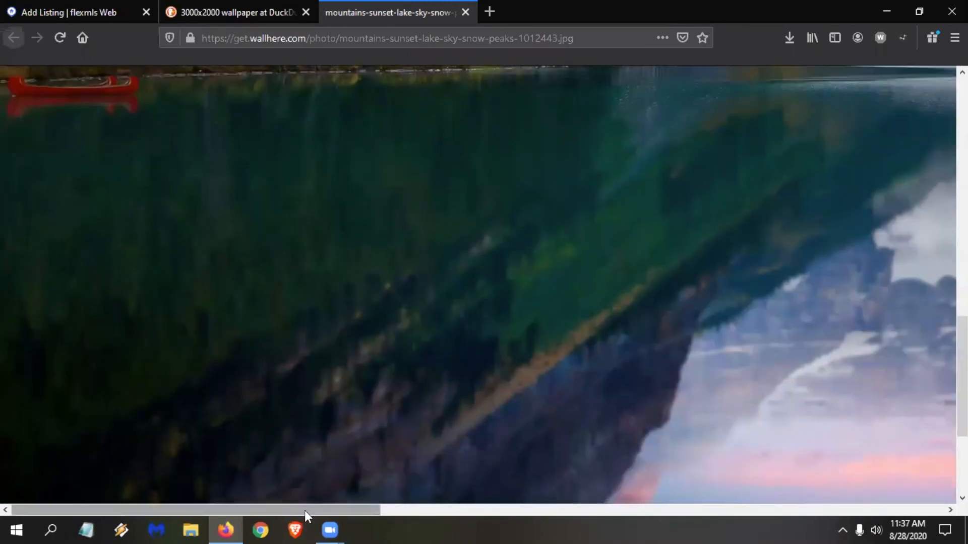
left_click_drag(305, 510, 867, 514)
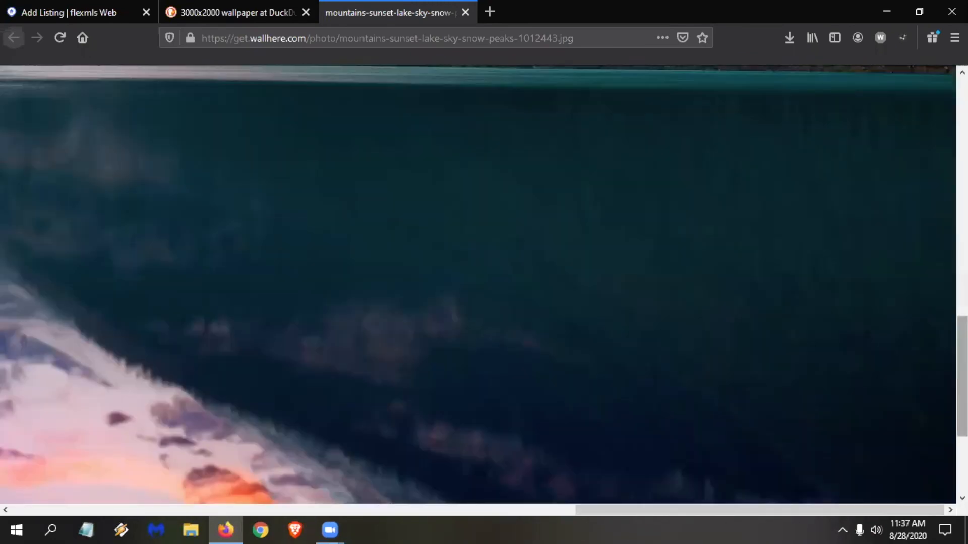
scroll(830, 367, "up", 10)
scroll(831, 367, "up", 6)
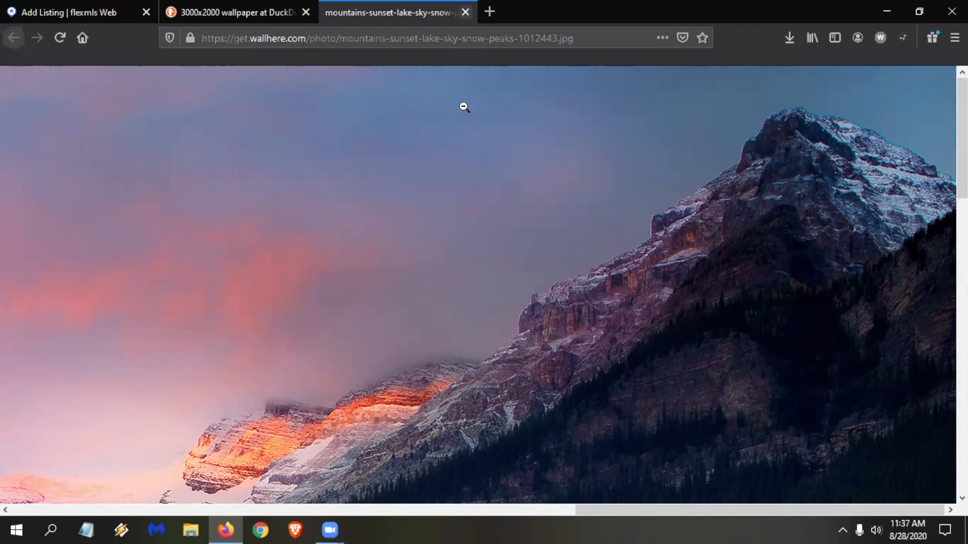
left_click(465, 12)
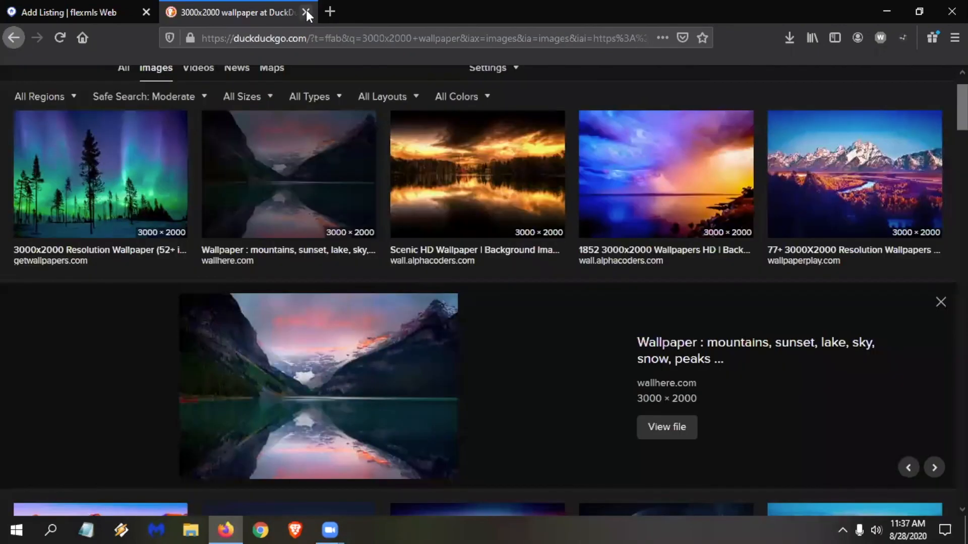
left_click(306, 12)
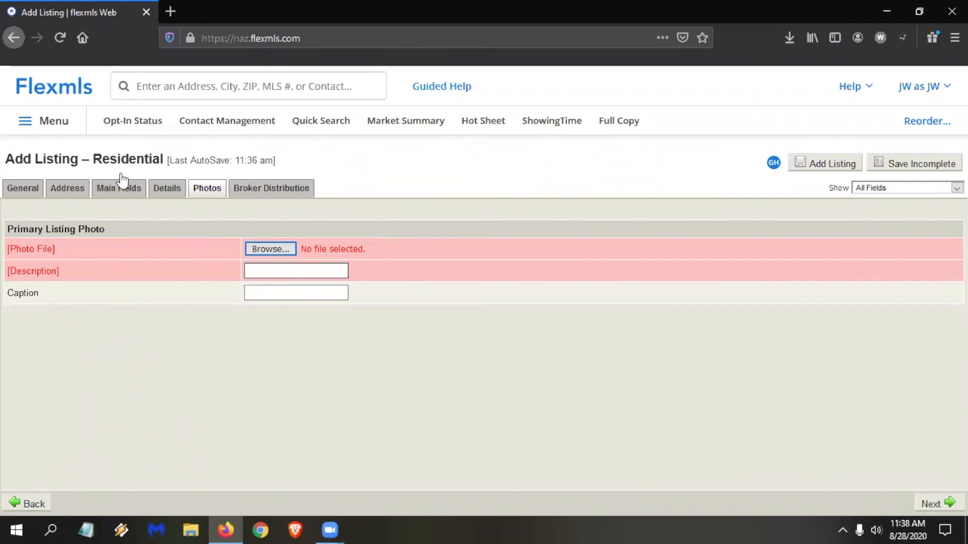
Review the listing's Broker Distribution options and read the help for this page, including the seller opt-out settings.
left_click(254, 188)
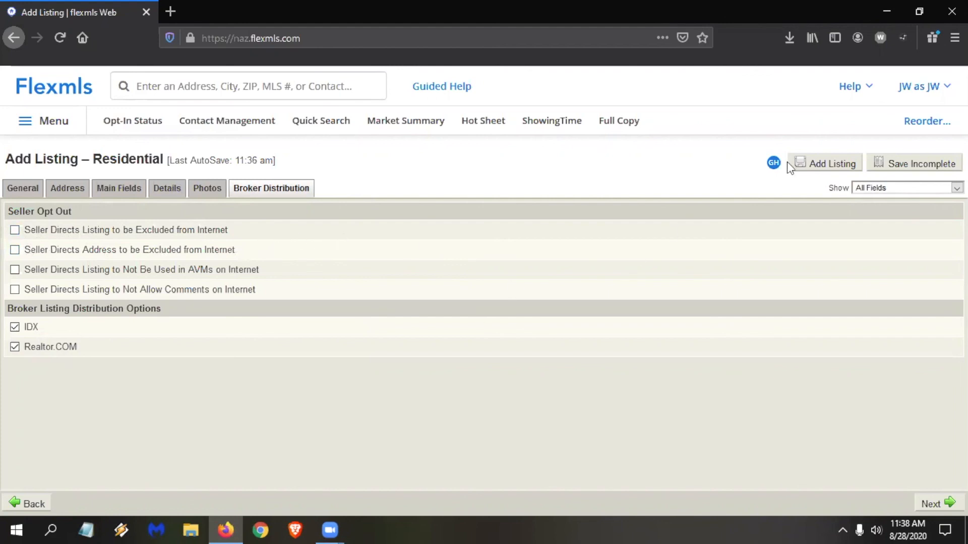
left_click(858, 87)
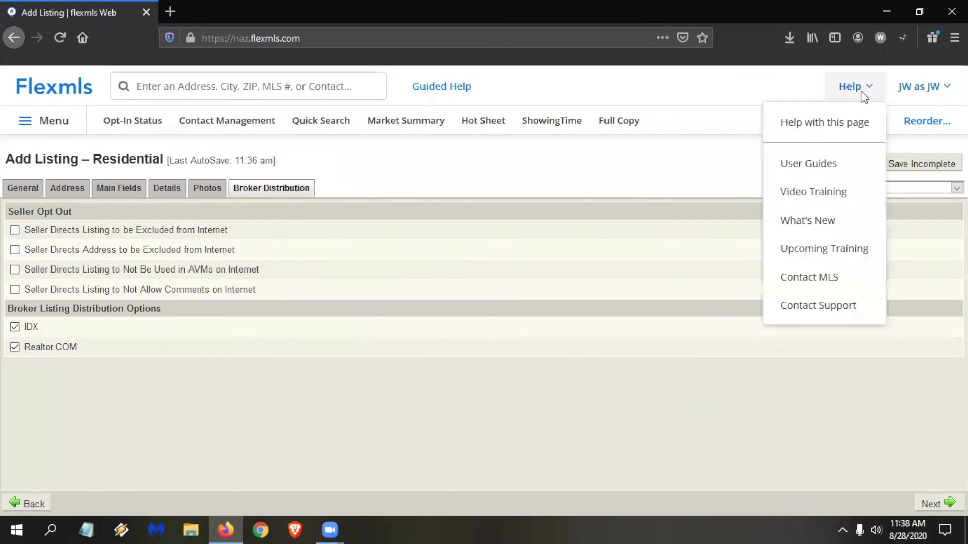
left_click(834, 124)
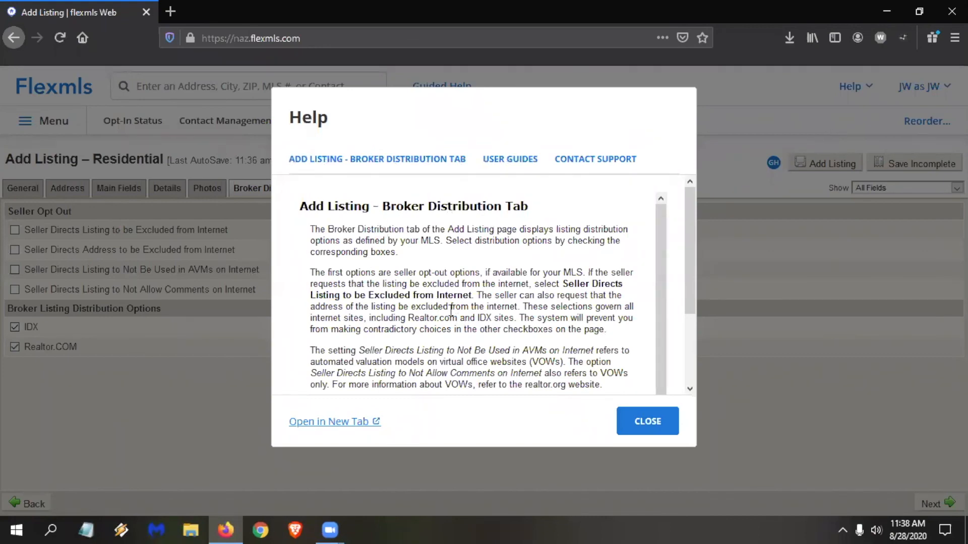
scroll(454, 262, "down", 2)
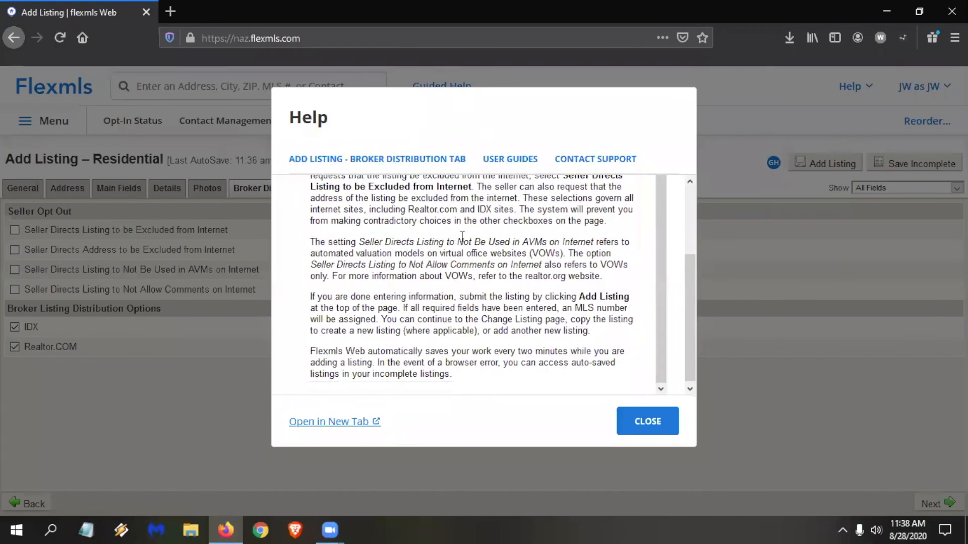
scroll(461, 246, "up", 1)
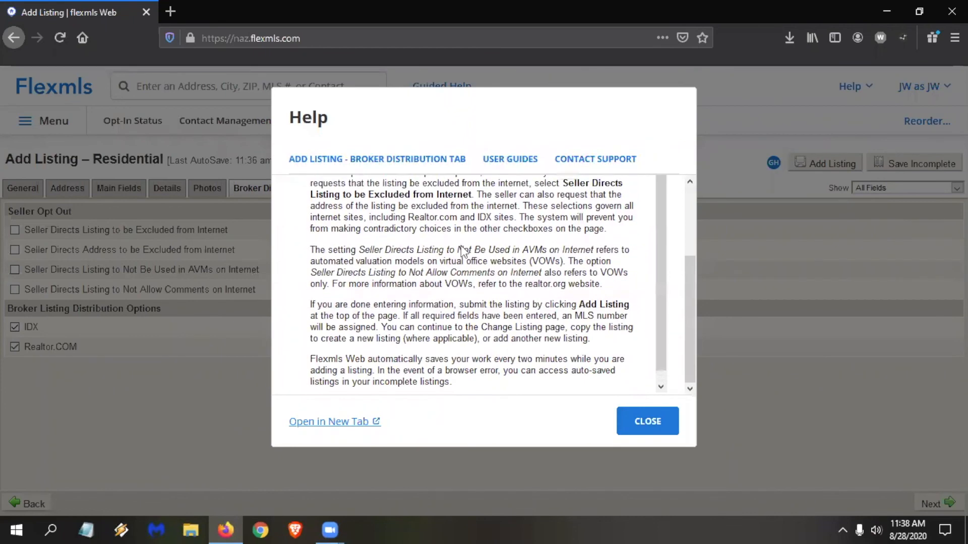
left_click(645, 429)
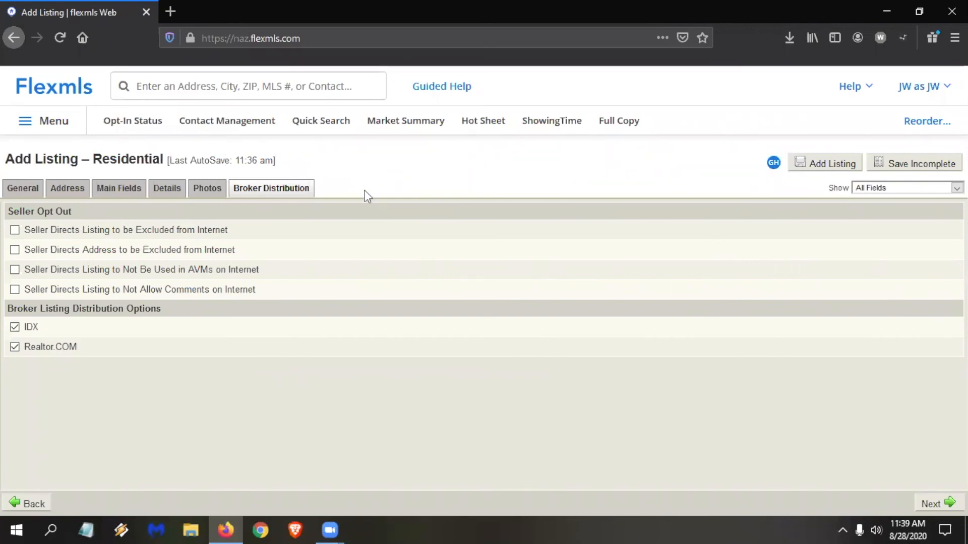
Open Quick Search in a new browser tab, view it, and close that tab to return to the listing form.
right_click(317, 127)
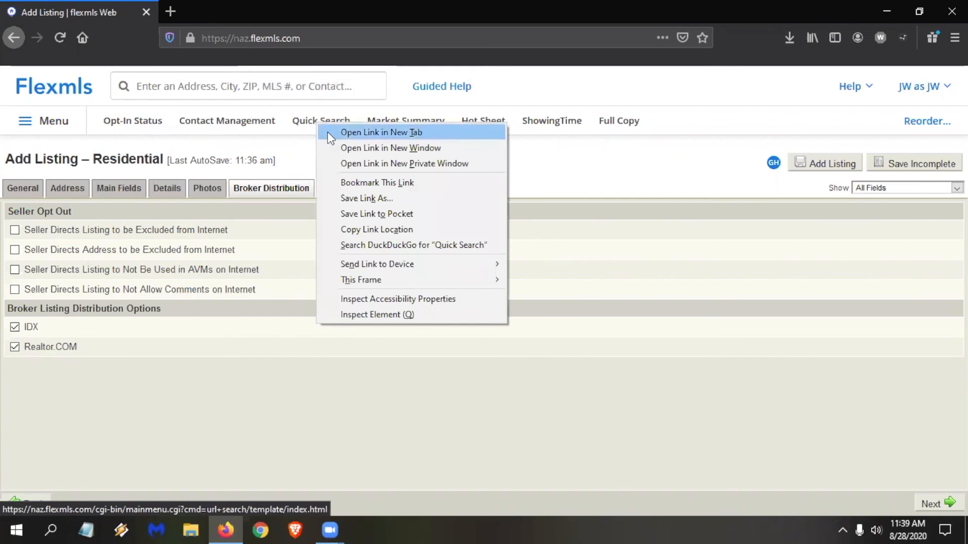
left_click(328, 132)
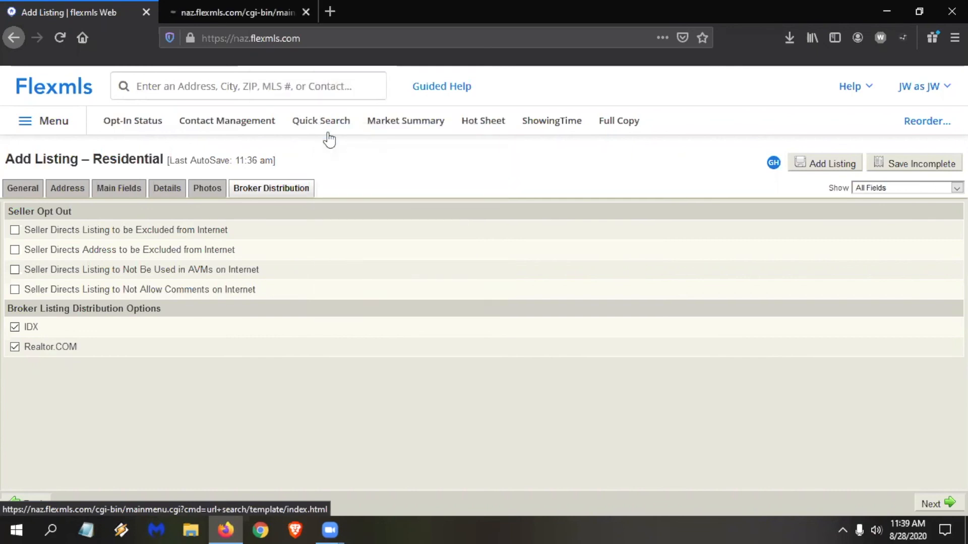
left_click(232, 14)
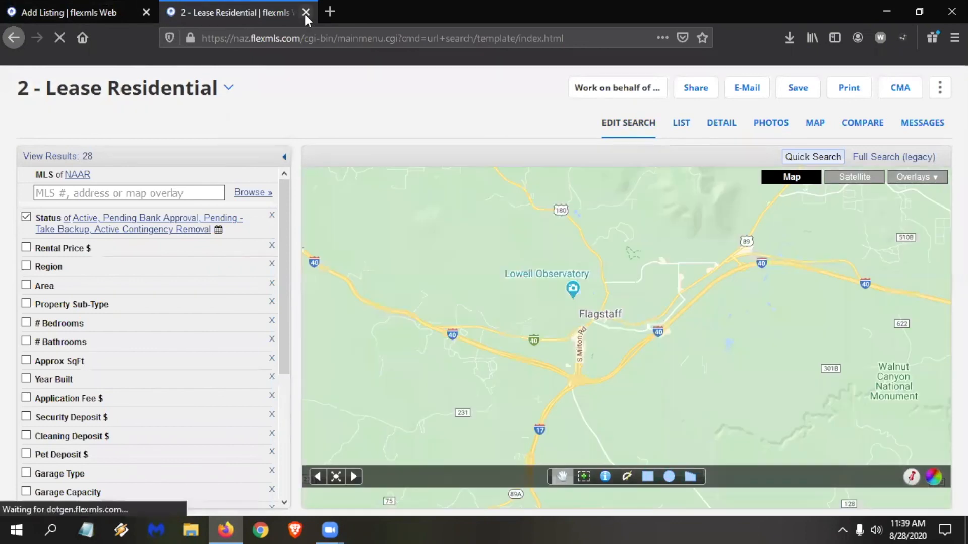
left_click(305, 12)
Search by partial street address, view the matching active Flagstaff listing in a new tab, and close that tab.
left_click(149, 83)
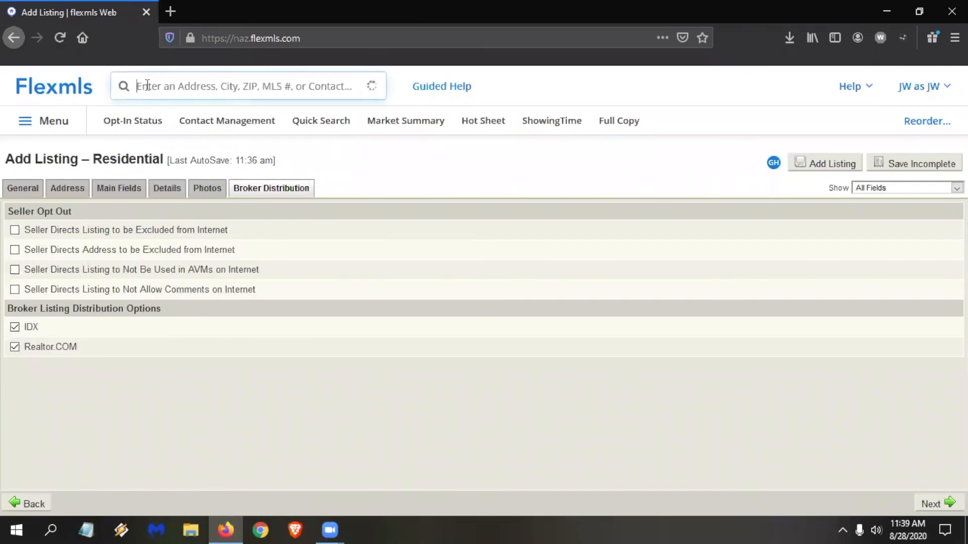
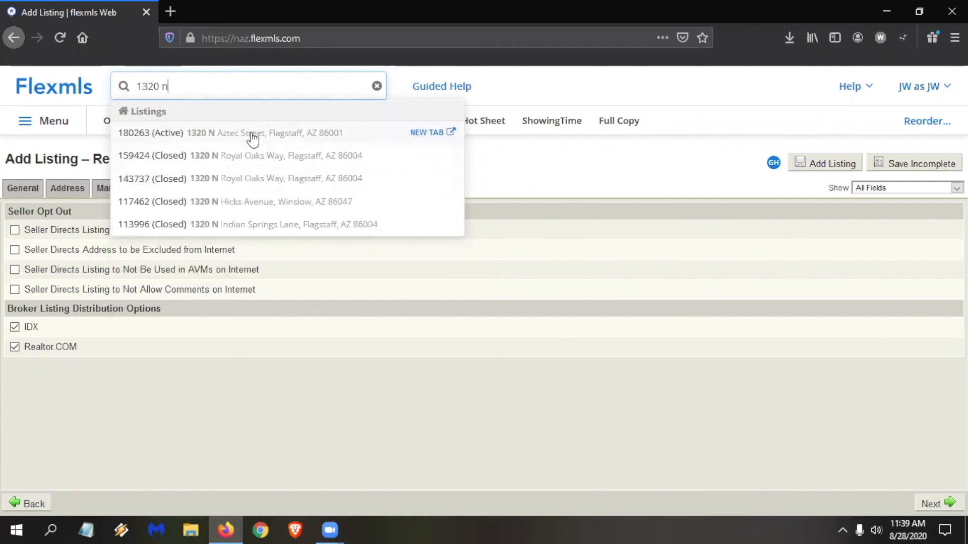
left_click(423, 134)
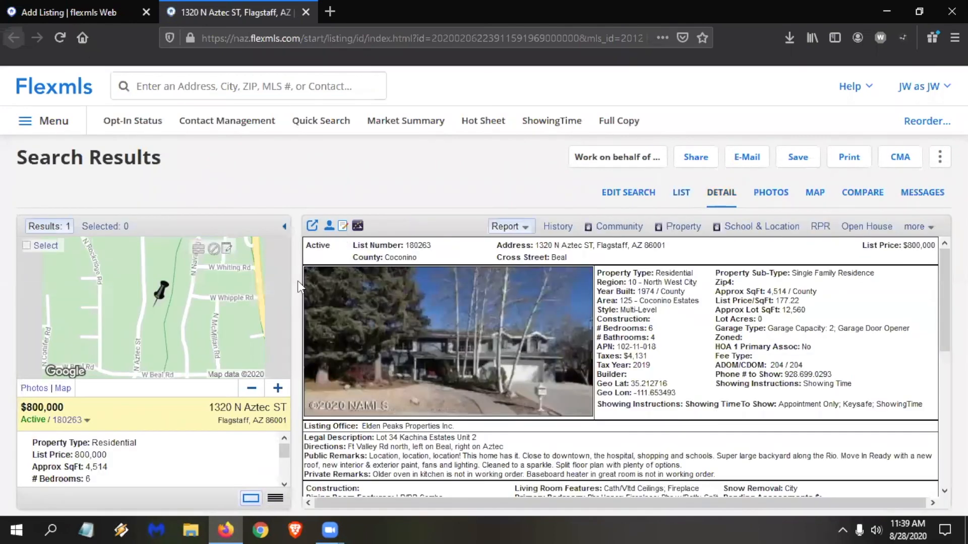
left_click(304, 11)
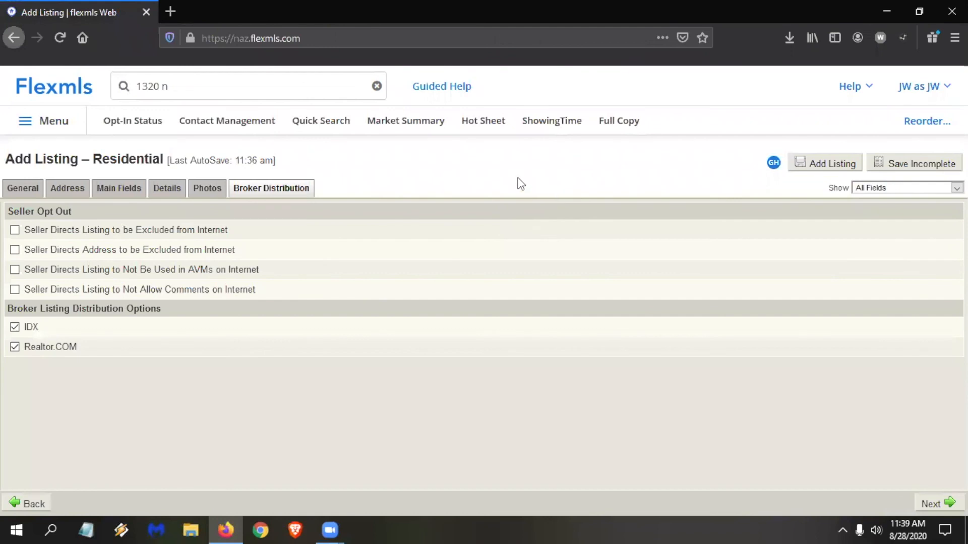
Try to submit the residential listing, and save it as incomplete.
left_click(833, 164)
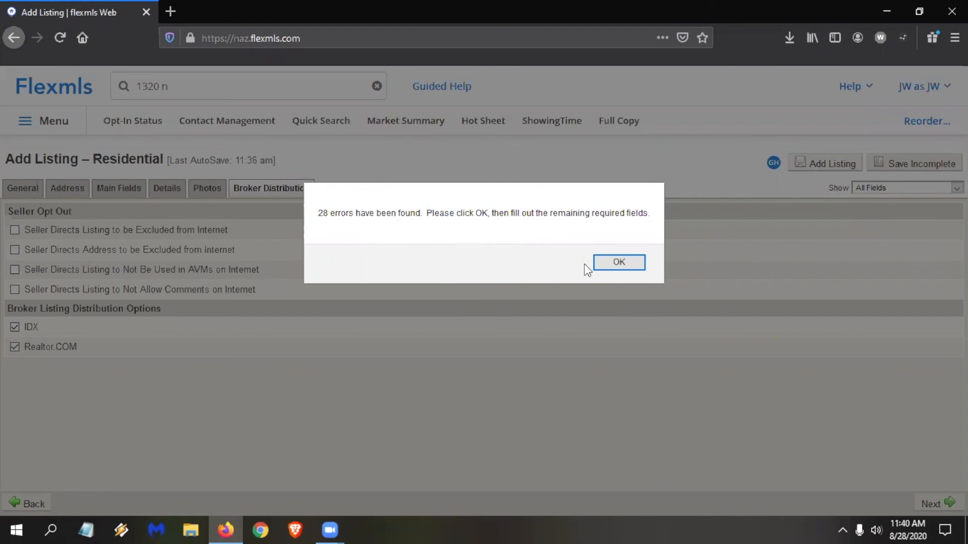
left_click(624, 267)
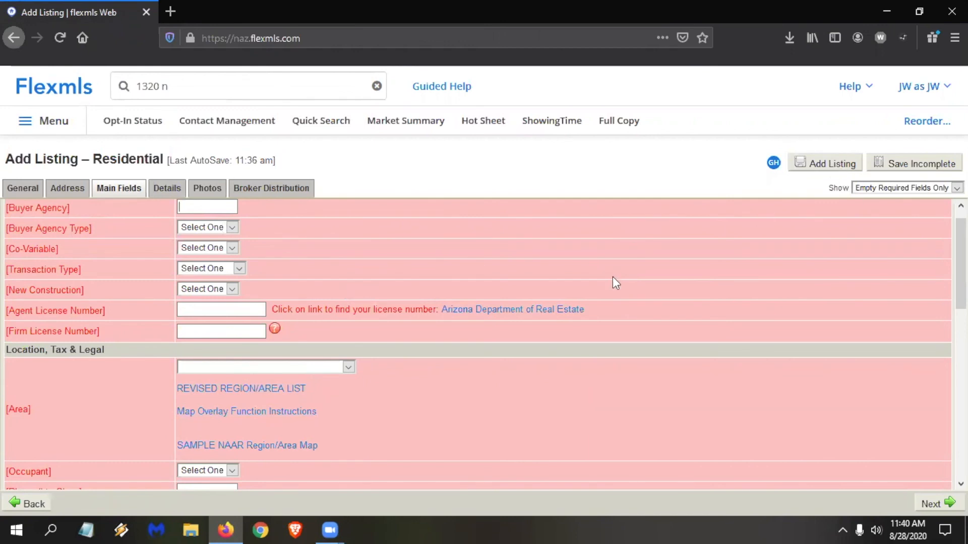
left_click(923, 170)
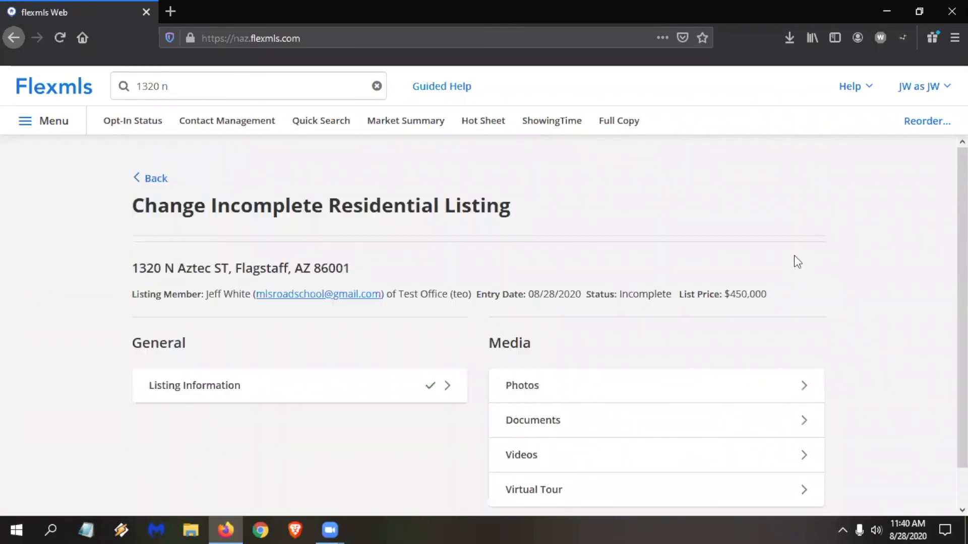
scroll(779, 353, "down", 2)
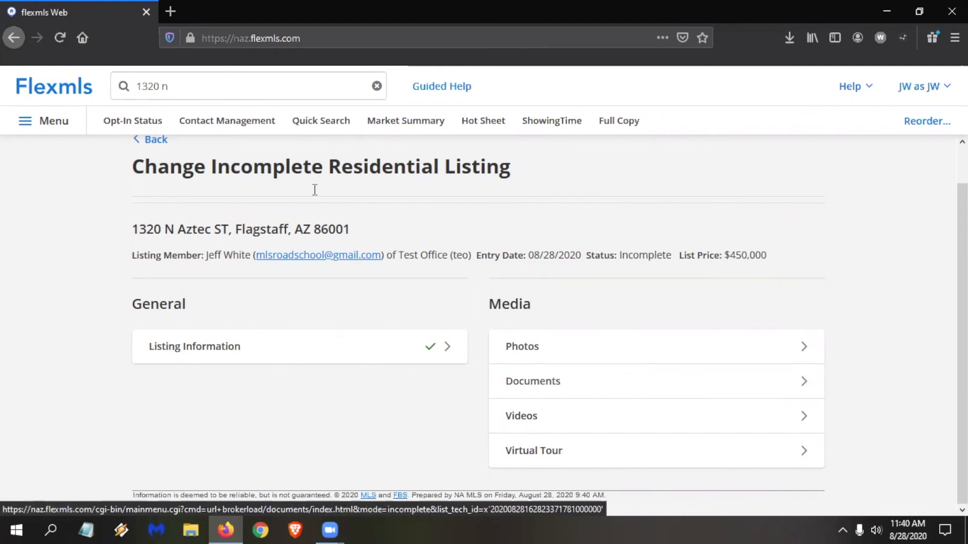
Find the My Incomplete page by searching "my incom" and open the $450,000 Flagstaff residential listing for editing.
left_click(192, 93)
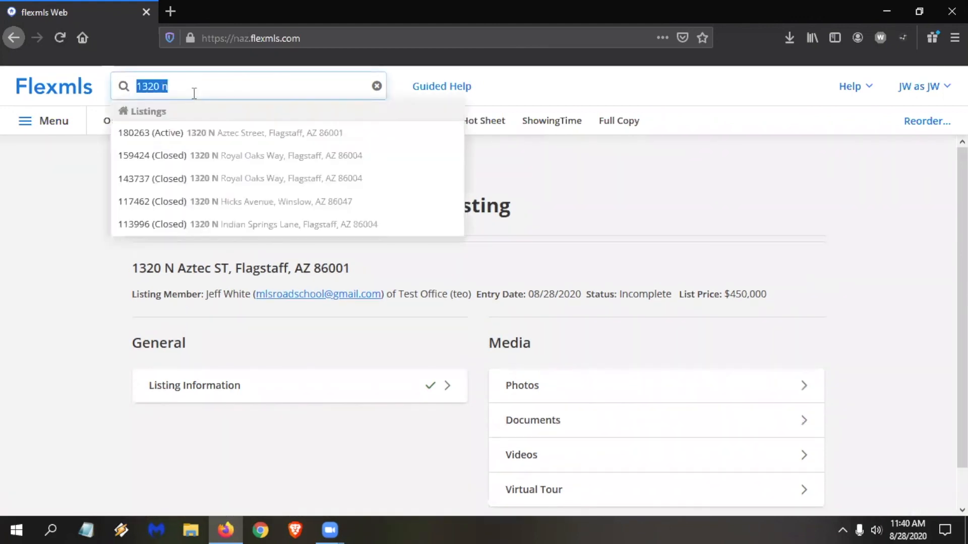
type("my incom")
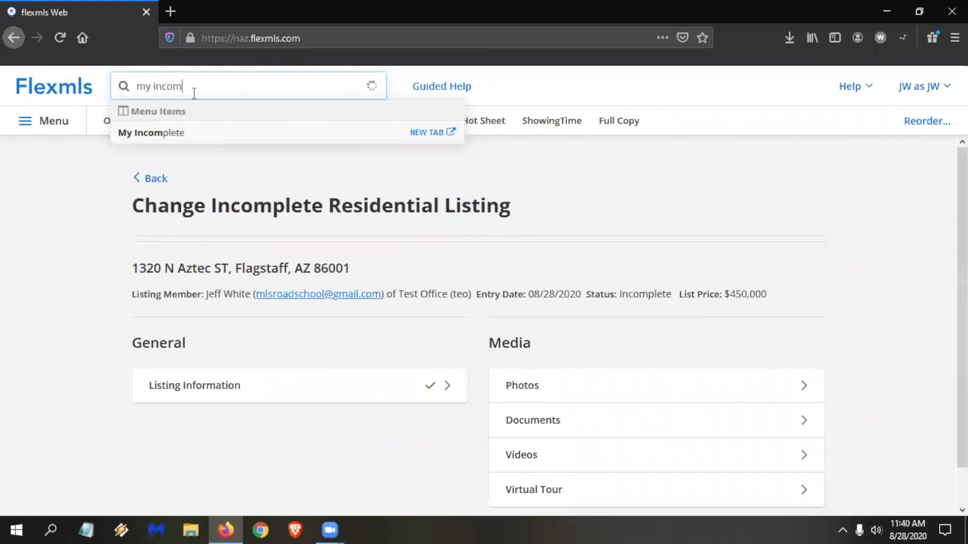
left_click(170, 136)
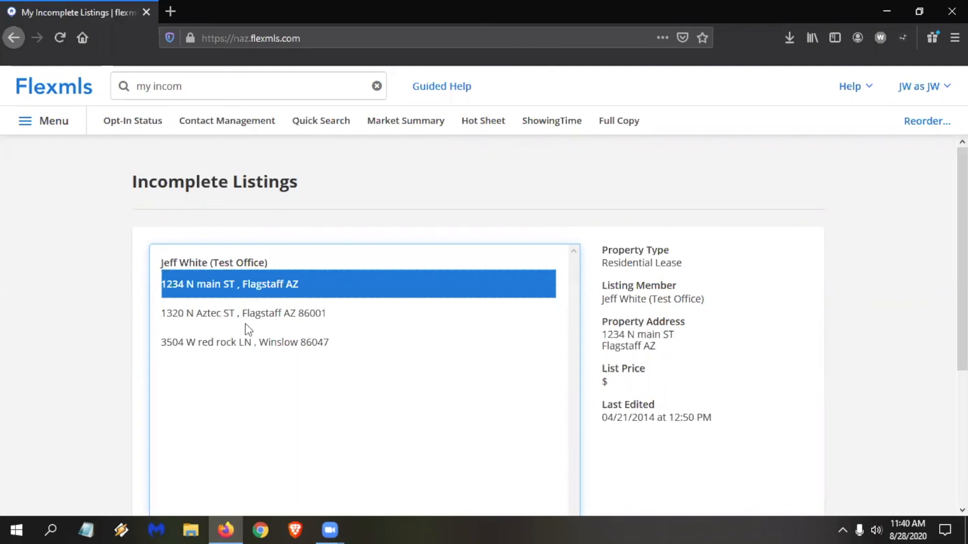
left_click(271, 315)
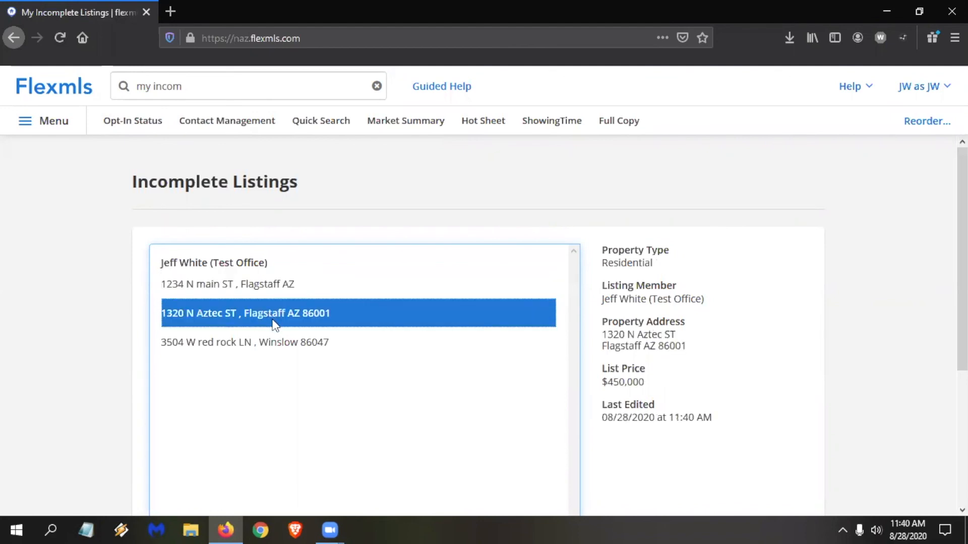
scroll(496, 348, "down", 4)
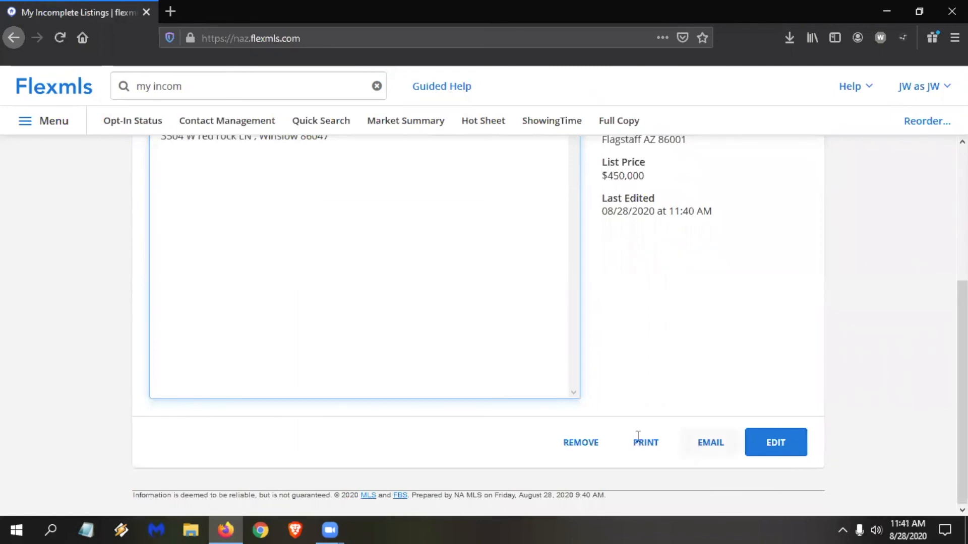
left_click(785, 447)
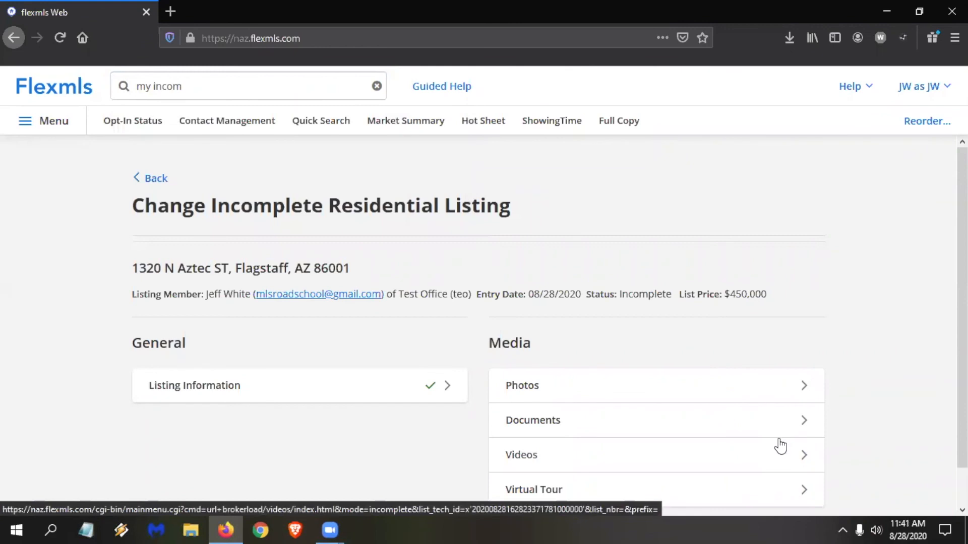
Check the incomplete listing's Listing Information entry and return to the home dashboard.
left_click(227, 396)
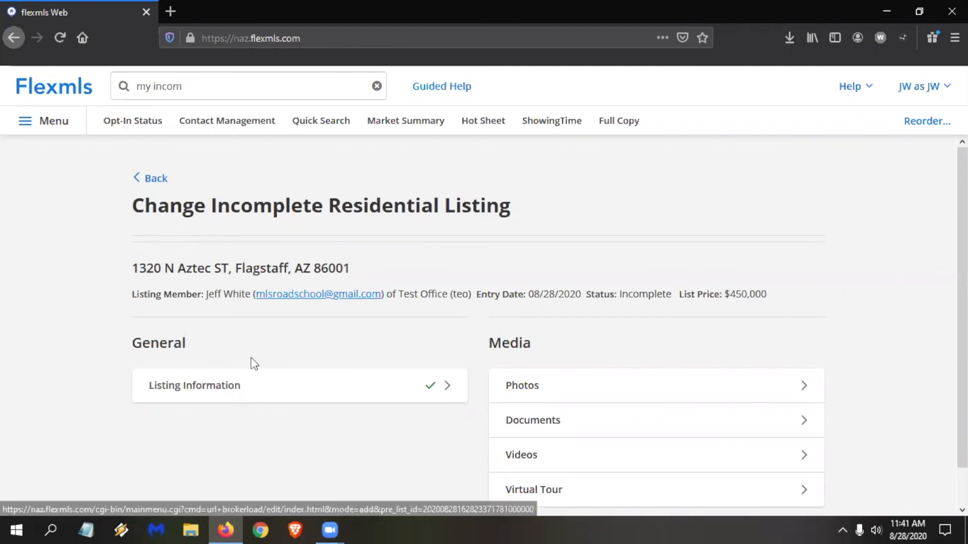
left_click(47, 89)
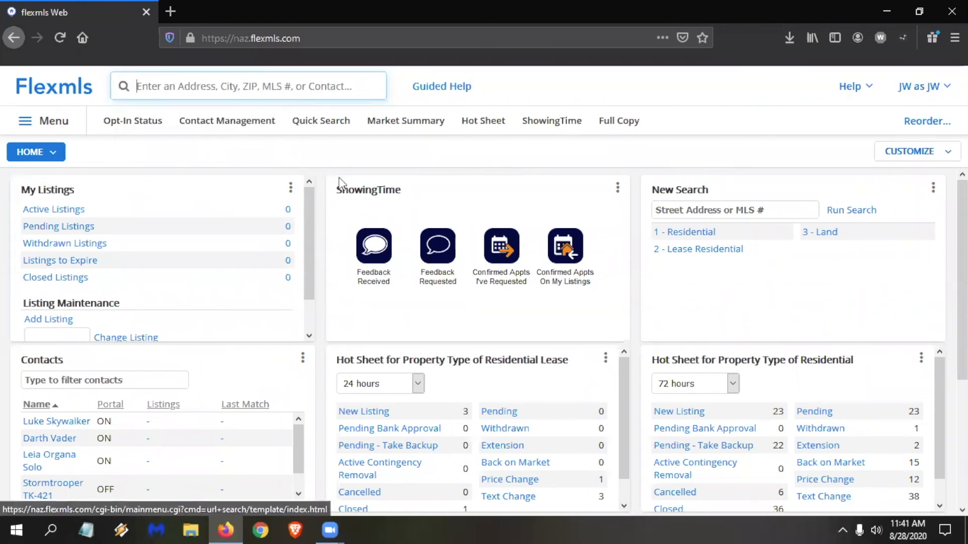
Set the My Listings gadget's days to expire to 7, save it, and move the Contacts gadget above My Listings.
left_click(290, 188)
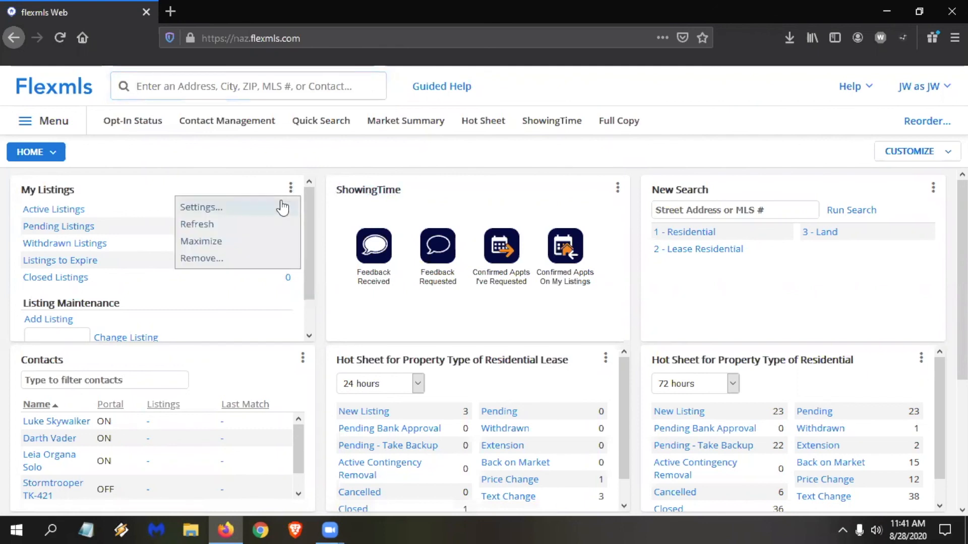
left_click(205, 209)
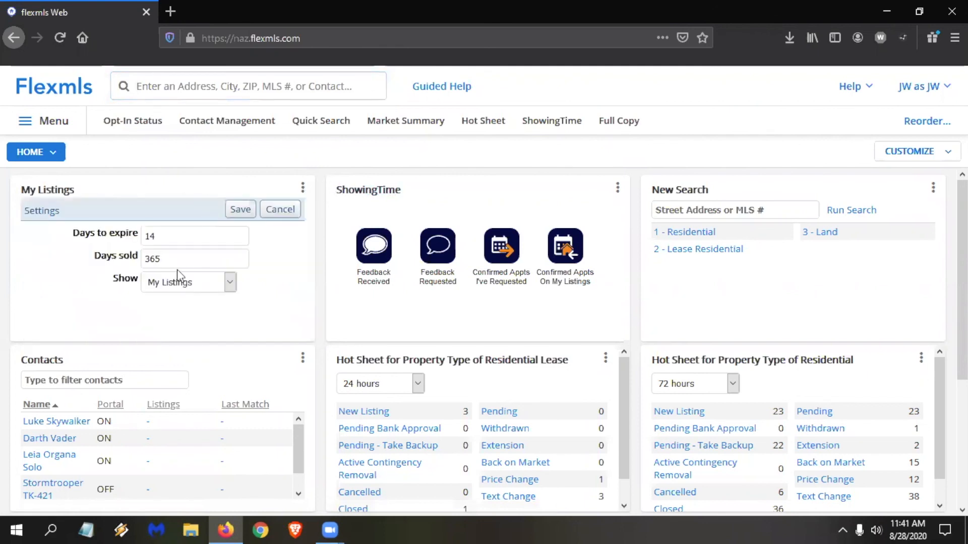
left_click_drag(173, 238, 26, 221)
type("7")
left_click(240, 210)
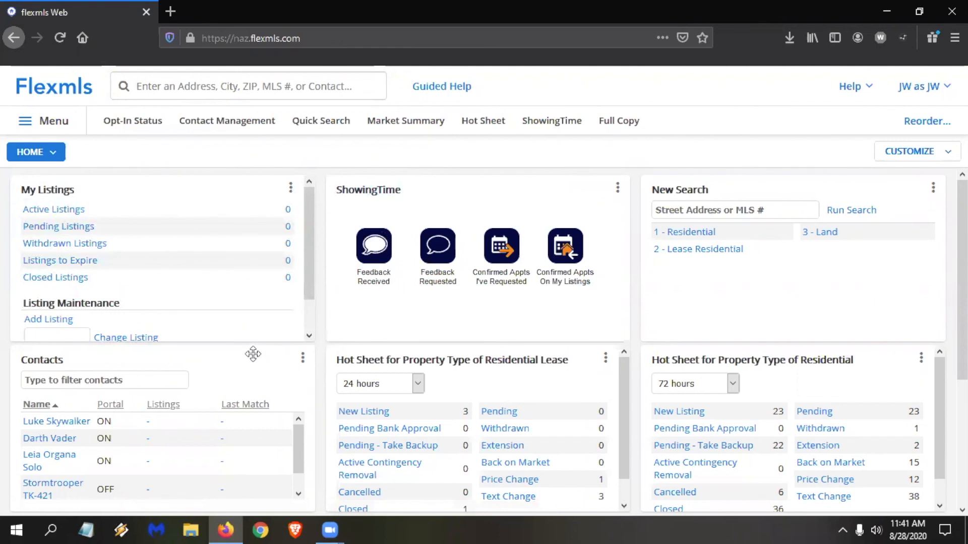
left_click_drag(254, 355, 245, 182)
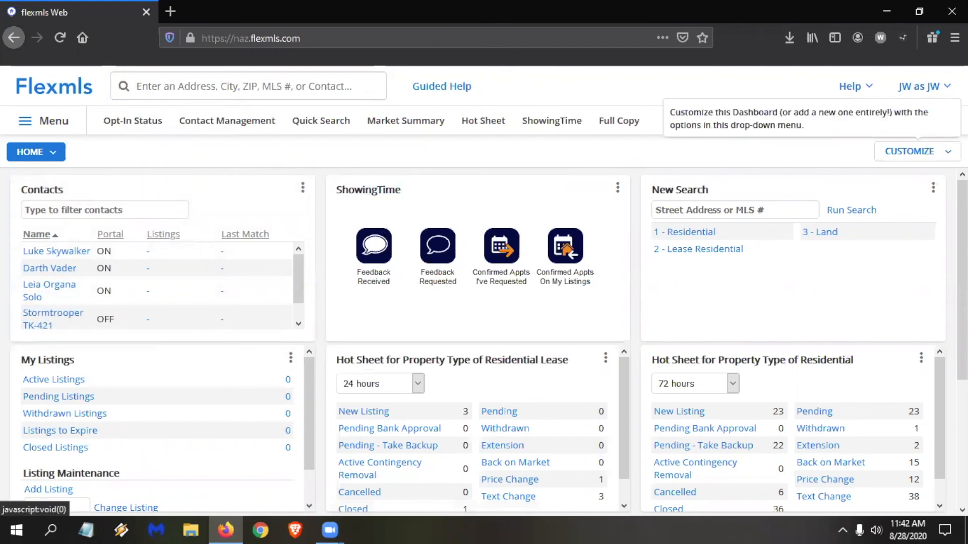
left_click(922, 152)
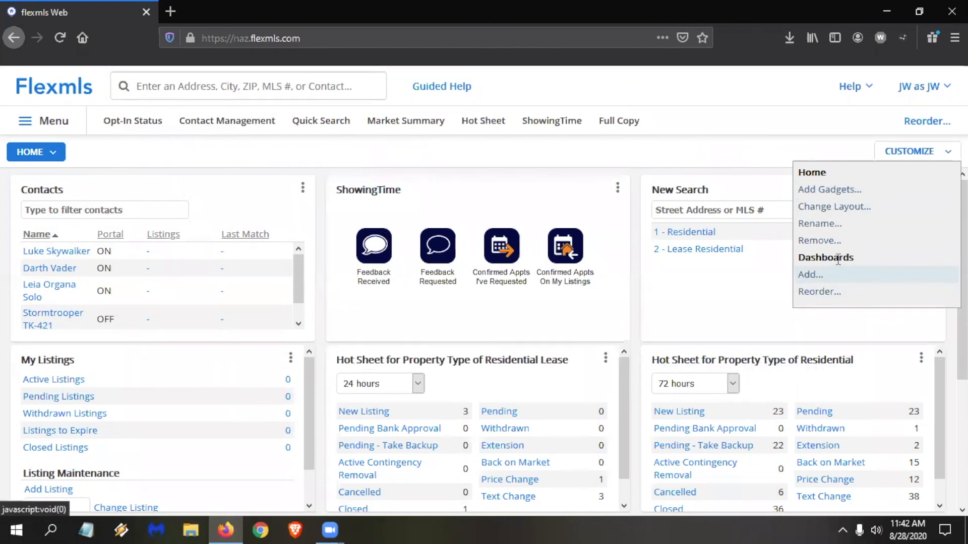
left_click(841, 208)
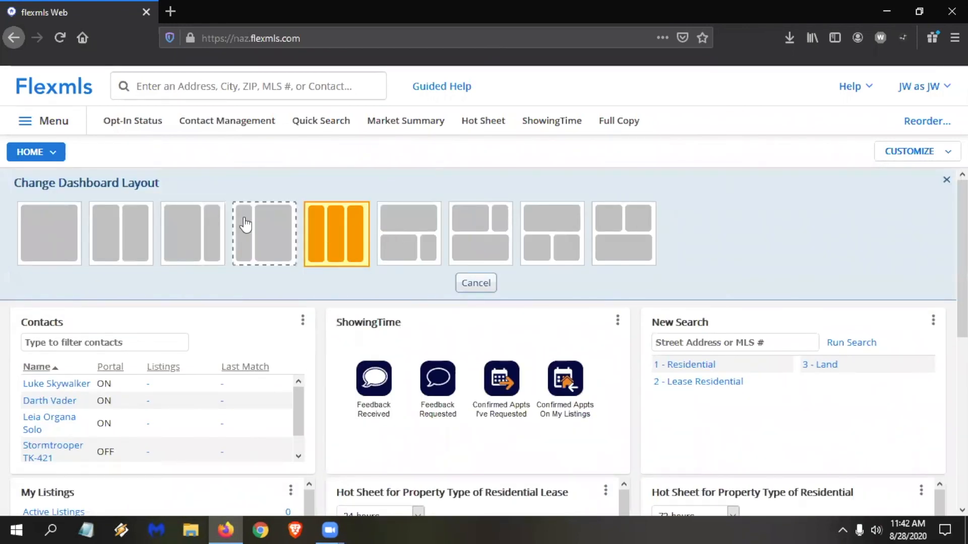
left_click(475, 284)
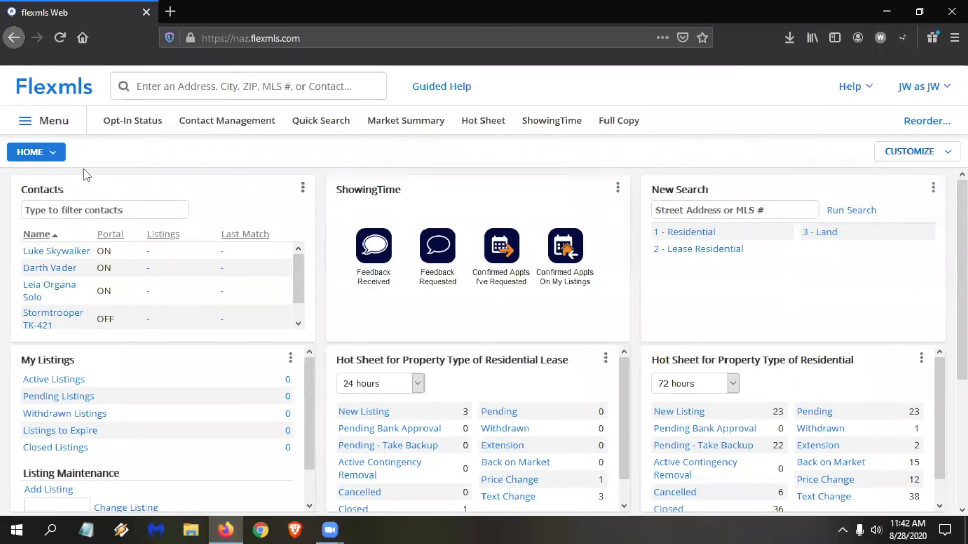
View the Market Stats dashboard, and open the My Profile page by searching for "my profile".
left_click(61, 157)
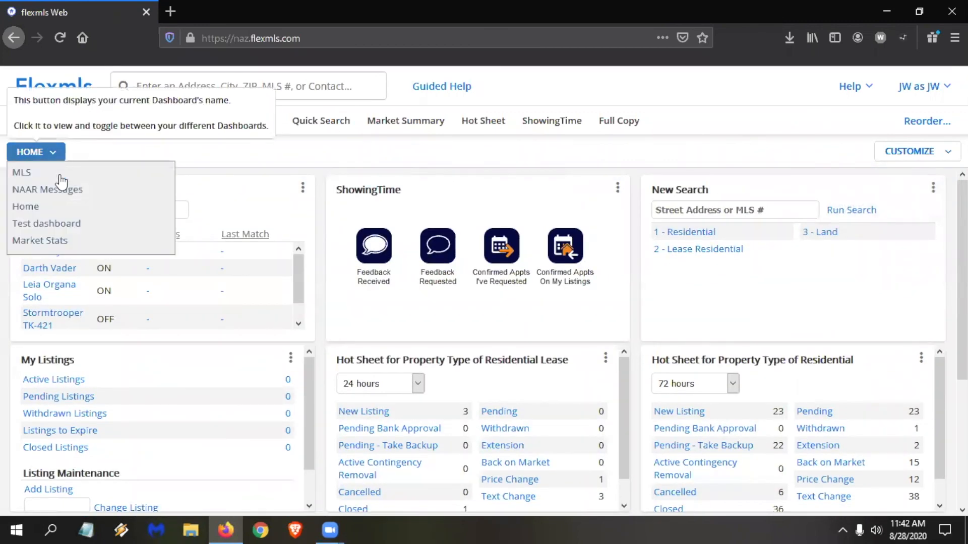
left_click(65, 240)
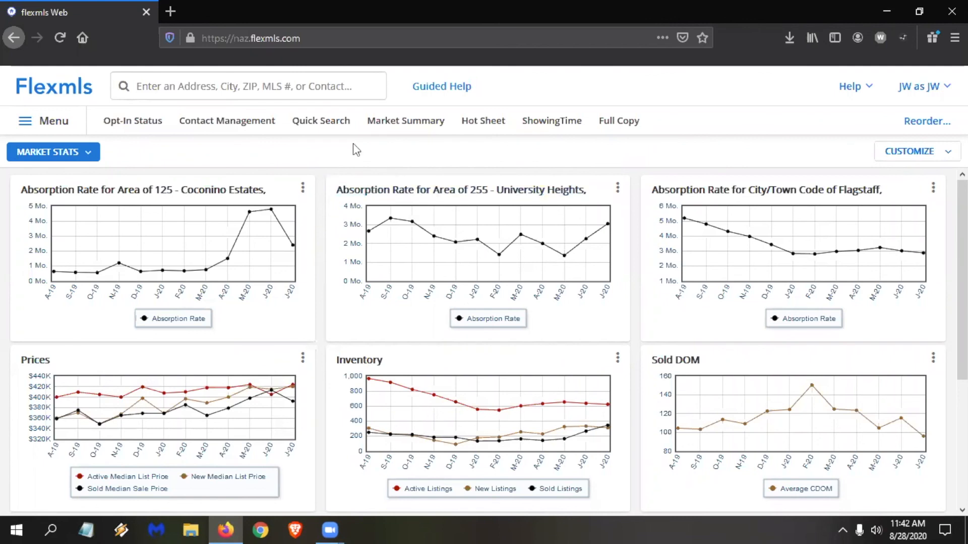
left_click(222, 85)
type("my ")
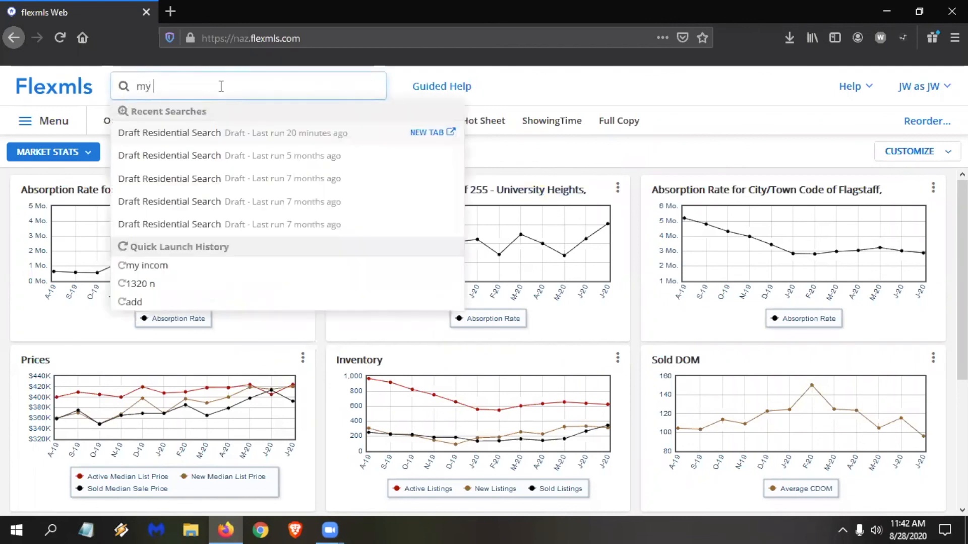
type("profile")
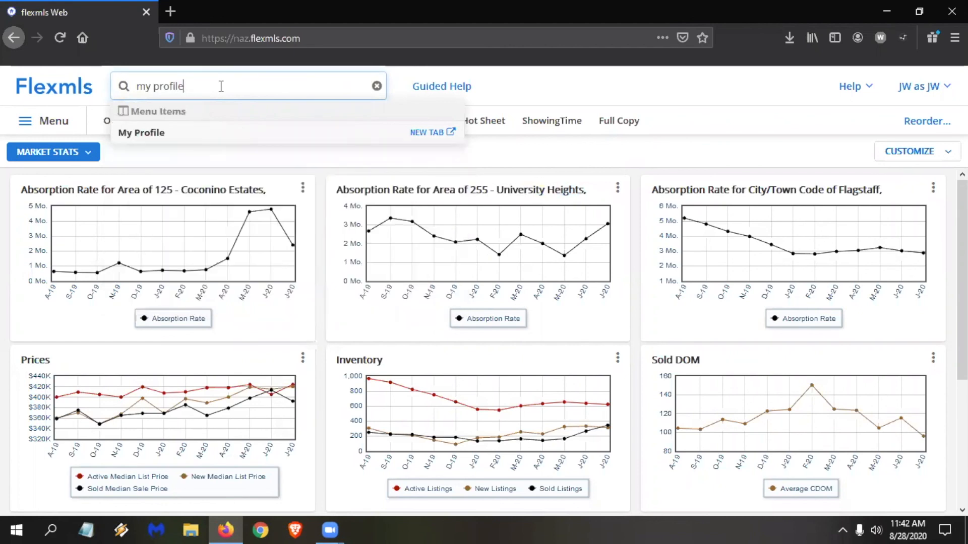
left_click(162, 134)
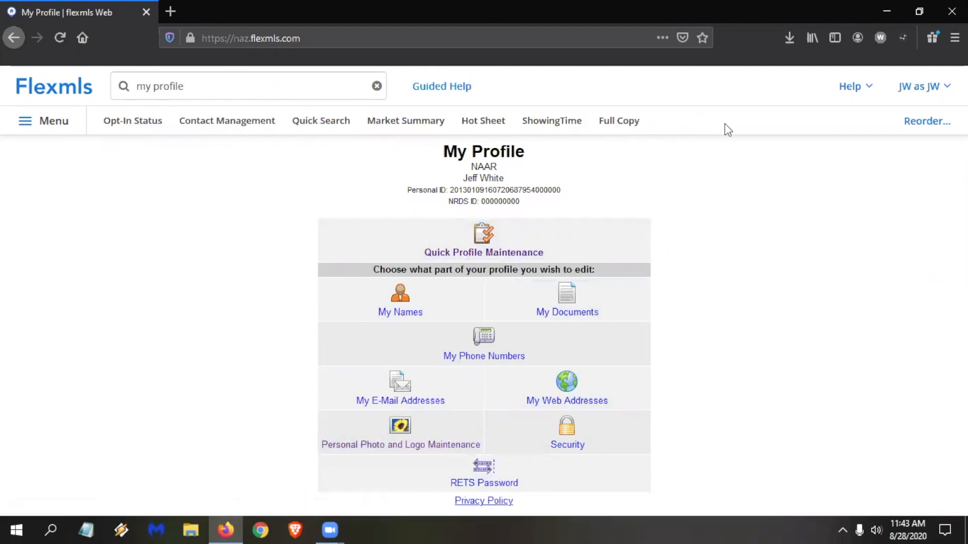
Add Change Listing to the menu favorites and remove Contact Management from them.
left_click(52, 128)
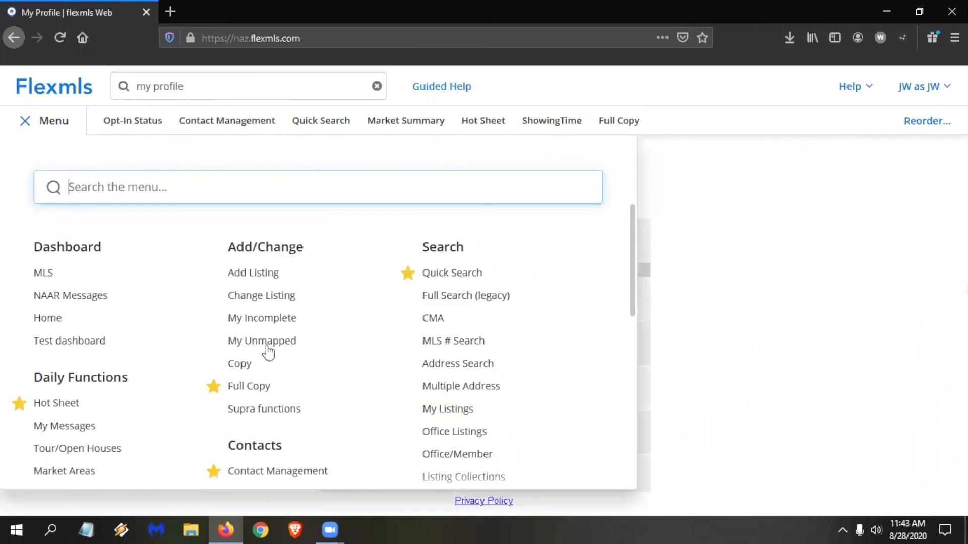
left_click(214, 296)
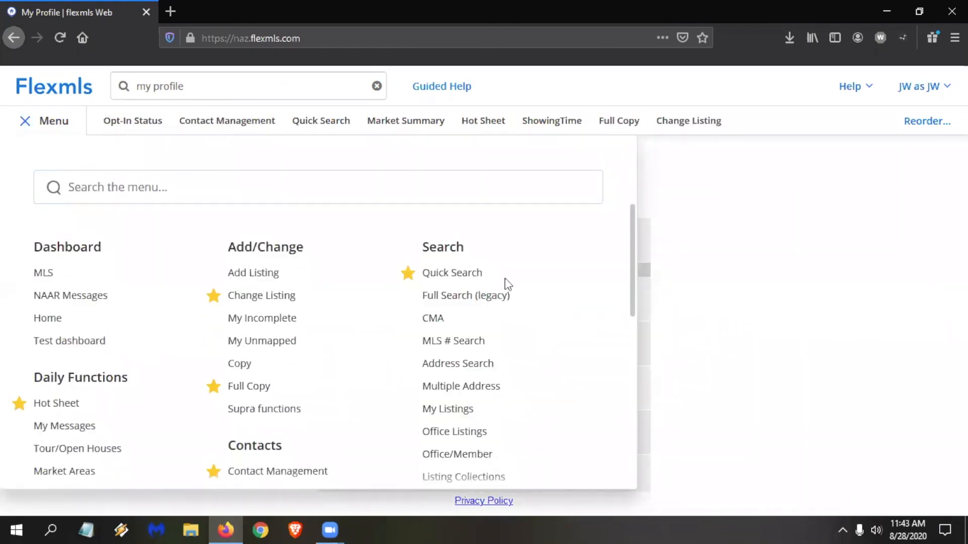
scroll(337, 408, "down", 2)
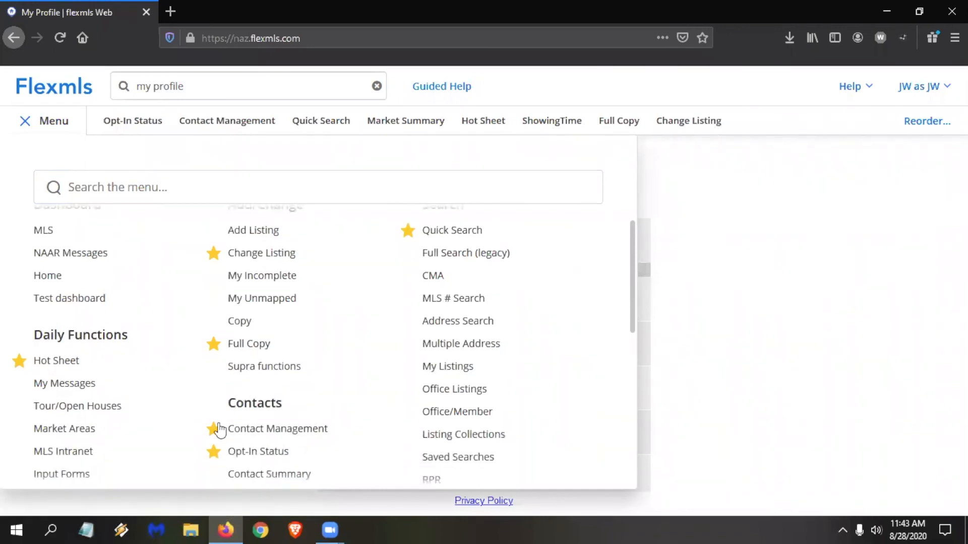
left_click(214, 430)
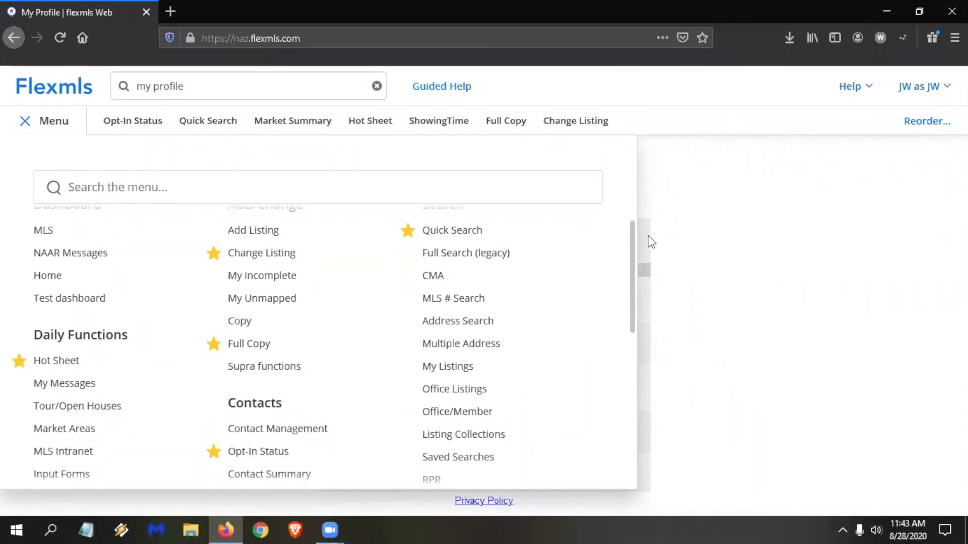
Reorder the favorites so Full Copy comes first, and save the order.
left_click(939, 125)
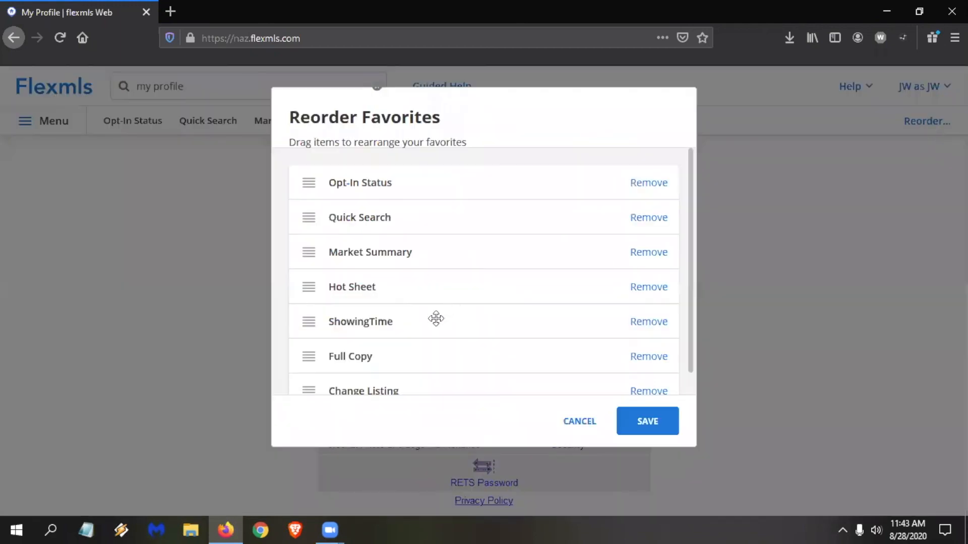
left_click_drag(363, 356, 363, 186)
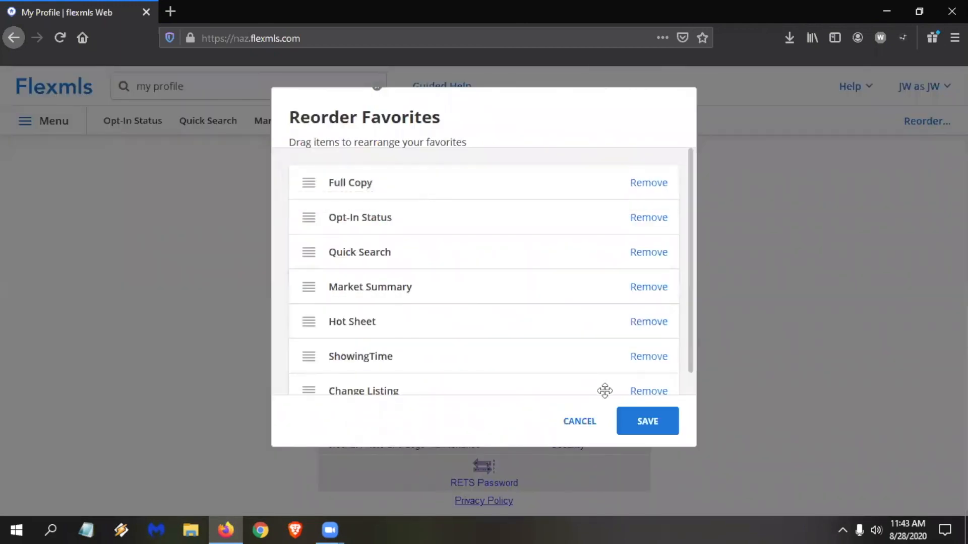
left_click(654, 430)
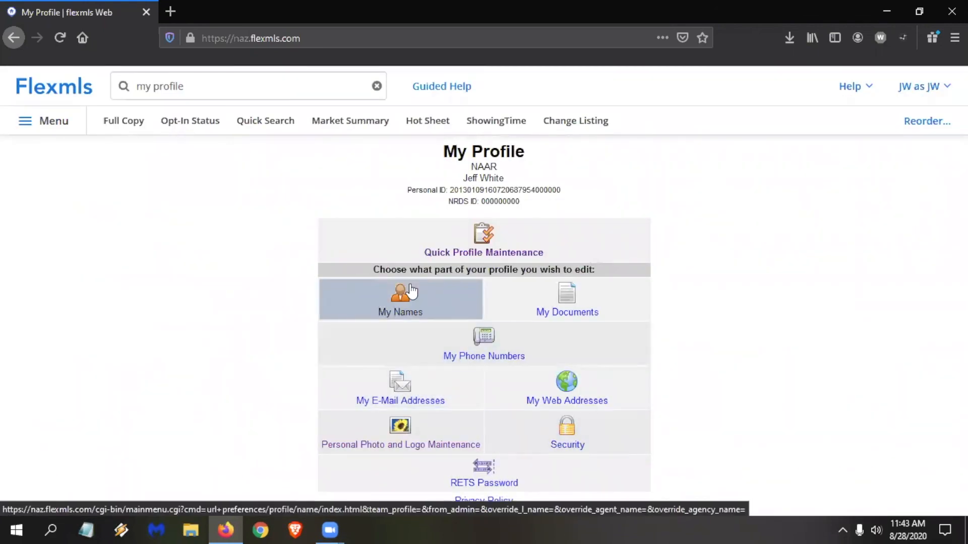
Search for "add" to find the Add Listing menu item.
triple_click(214, 80)
type("add")
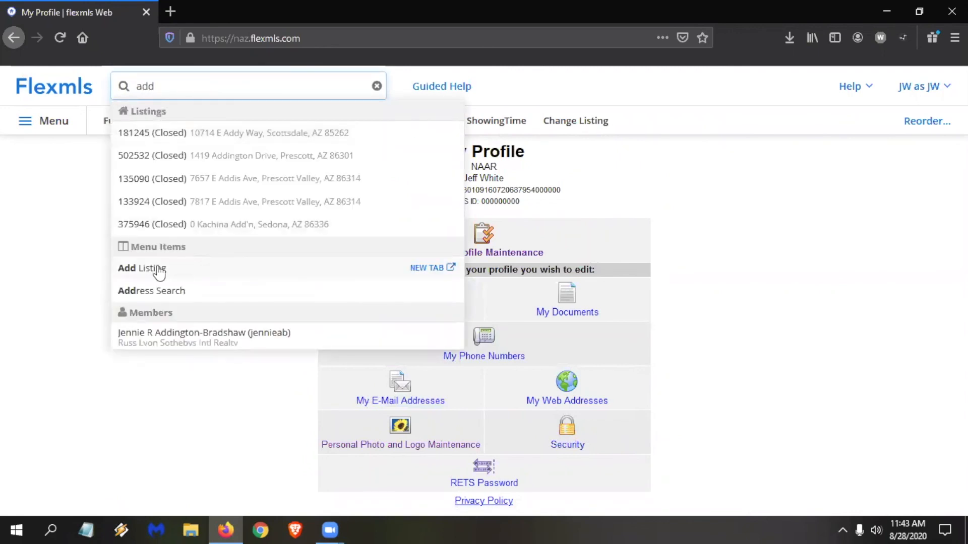
Open the Change Listing page by searching for "change".
double_click(198, 85)
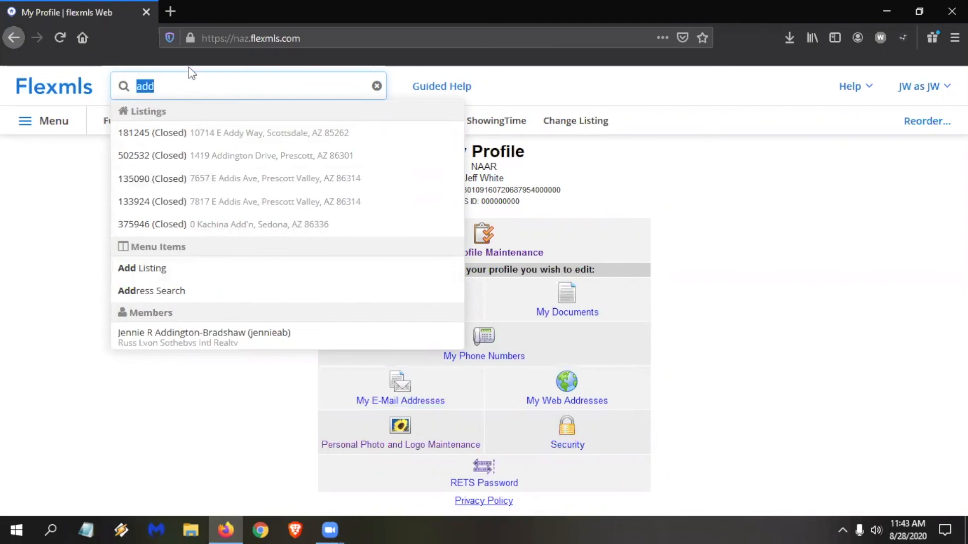
type("change")
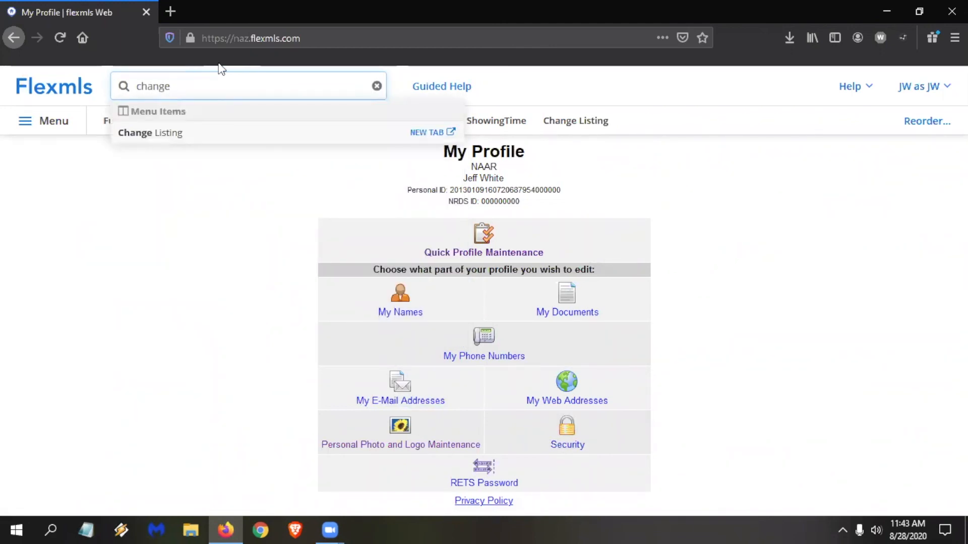
left_click(165, 134)
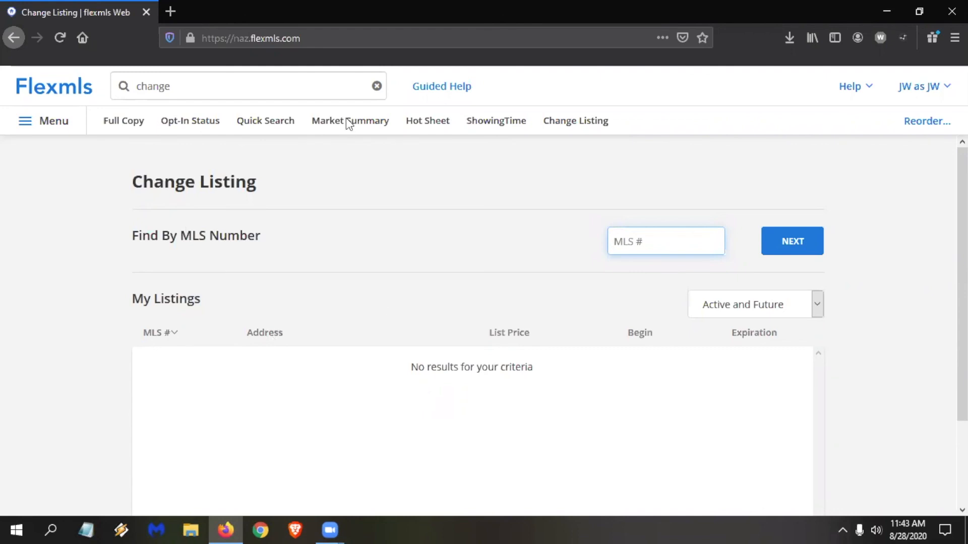
Open the My Incomplete listings page by searching for "my incomp".
left_click(187, 87)
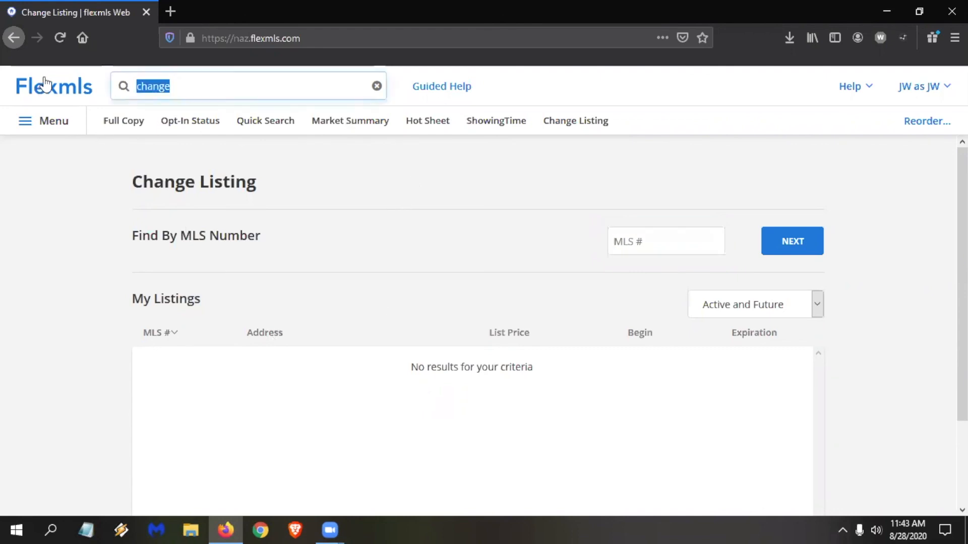
type("my incomp")
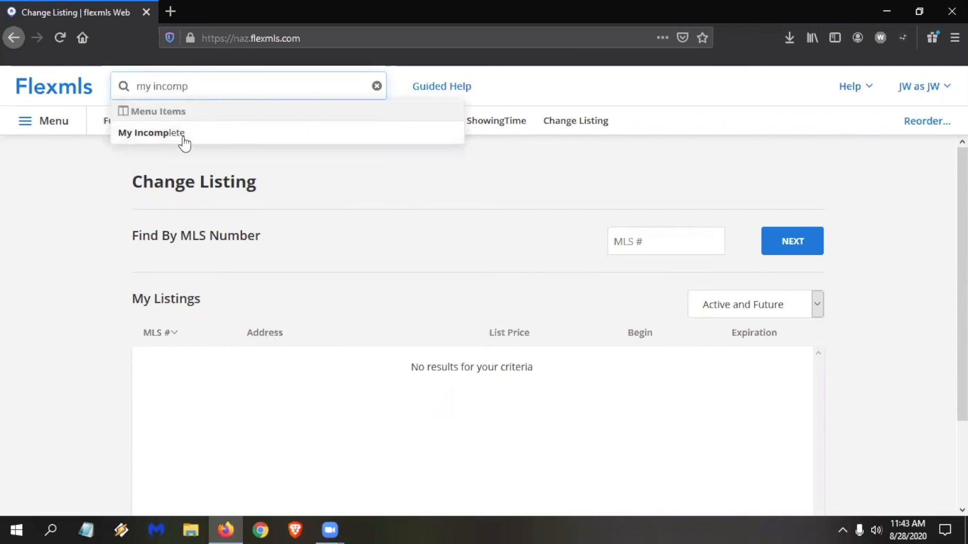
left_click(183, 138)
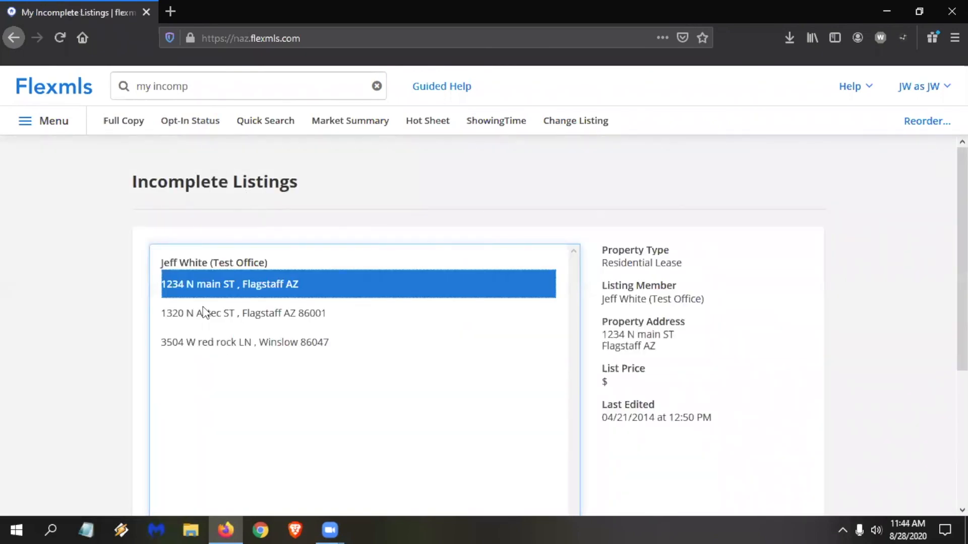
Open the incomplete $450,000 Flagstaff residential listing for editing, check its Media section, and open its Listing Information.
left_click(229, 311)
scroll(252, 302, "down", 2)
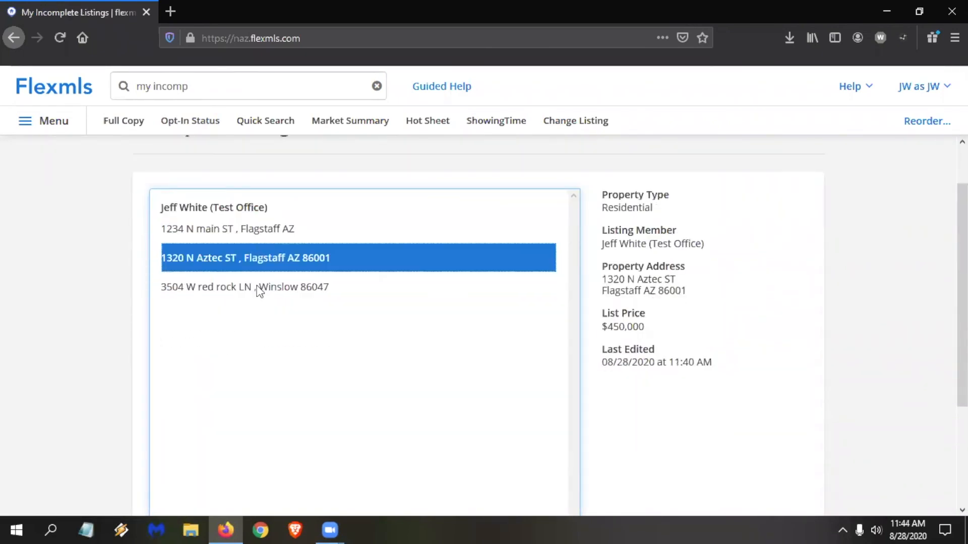
scroll(512, 395, "down", 5)
left_click(775, 444)
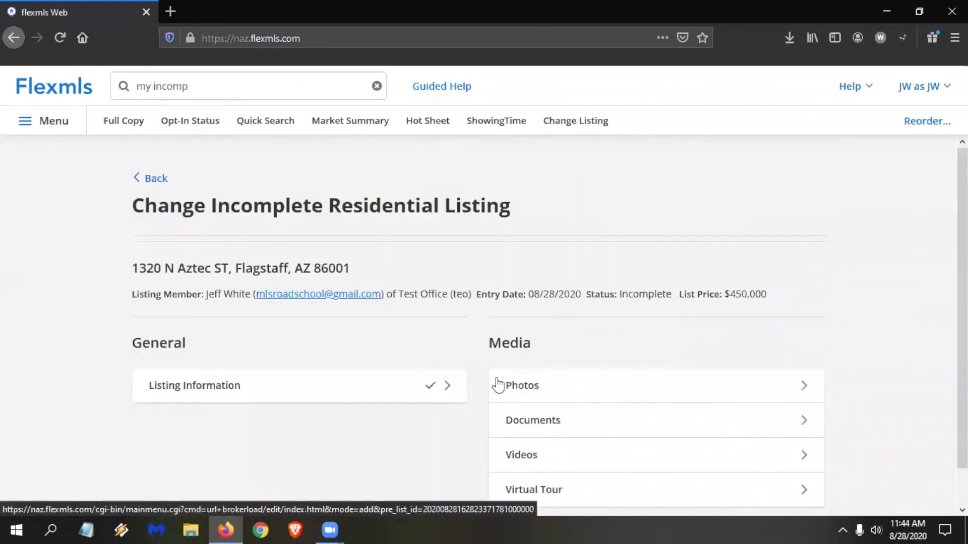
scroll(498, 386, "down", 1)
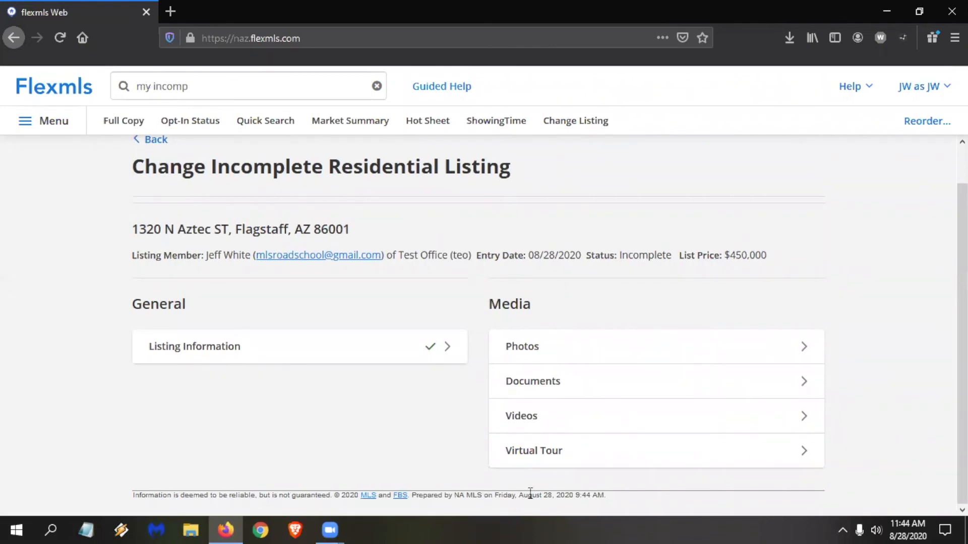
left_click(216, 345)
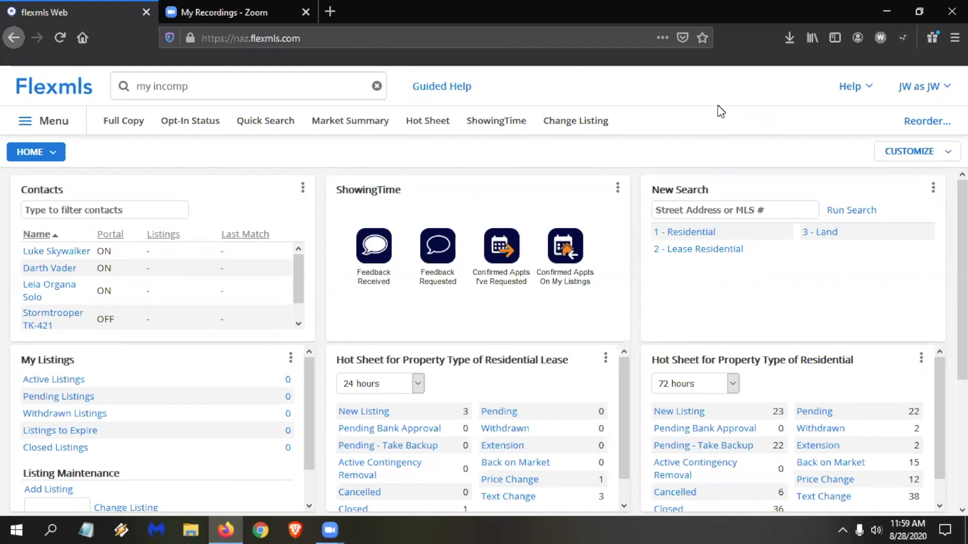
Start a search with the 1 - Residential template, include both NAAR and Sedona Verde Valley Association of Realtors, and review the search fields.
left_click(705, 233)
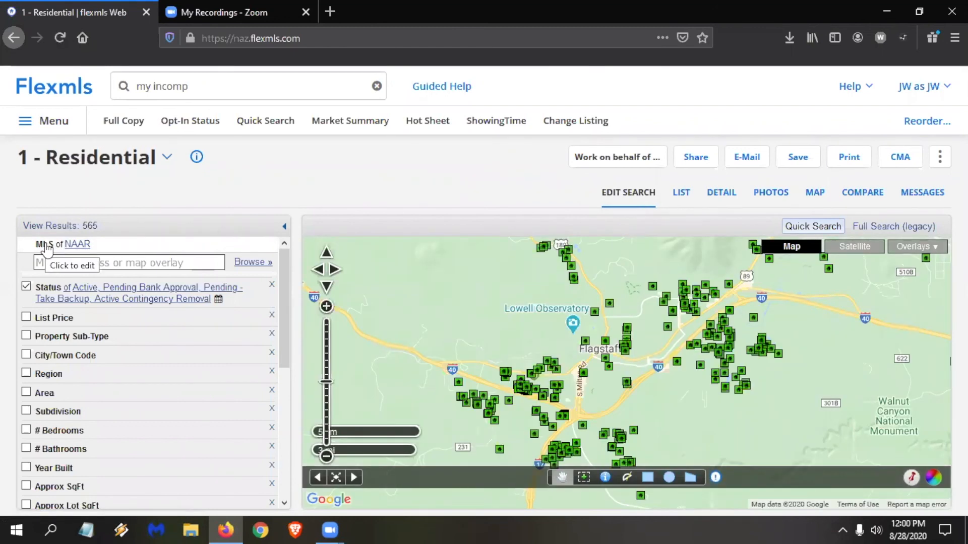
left_click(47, 246)
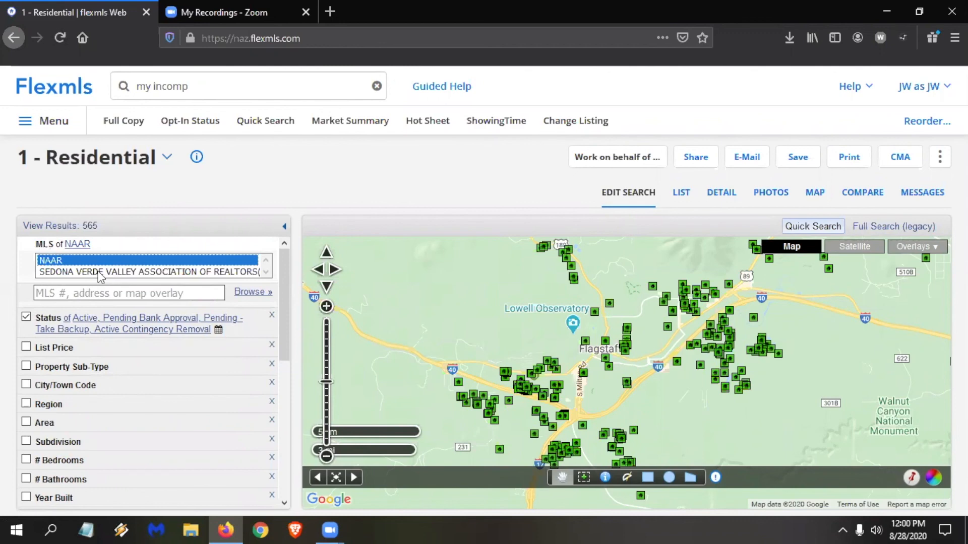
left_click(99, 272, "ctrl")
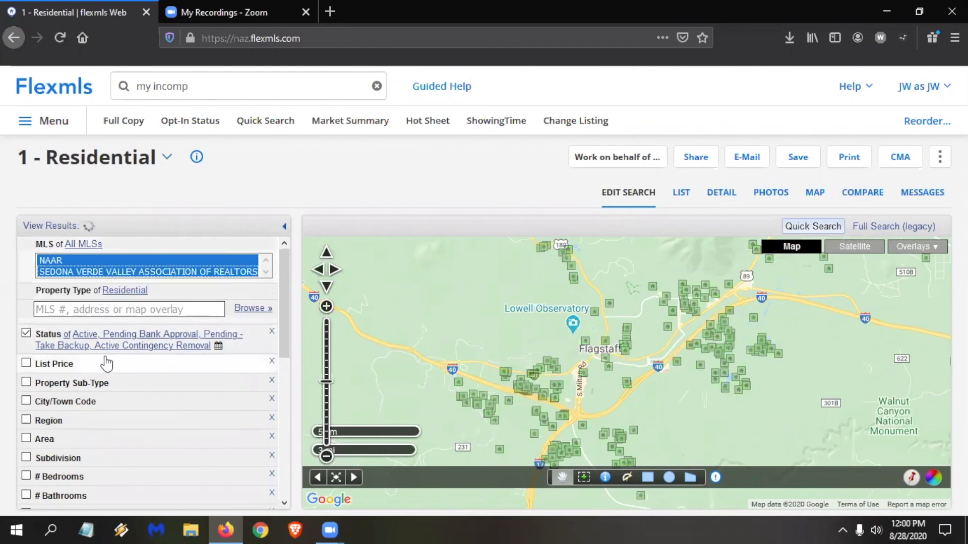
scroll(90, 333, "down", 2)
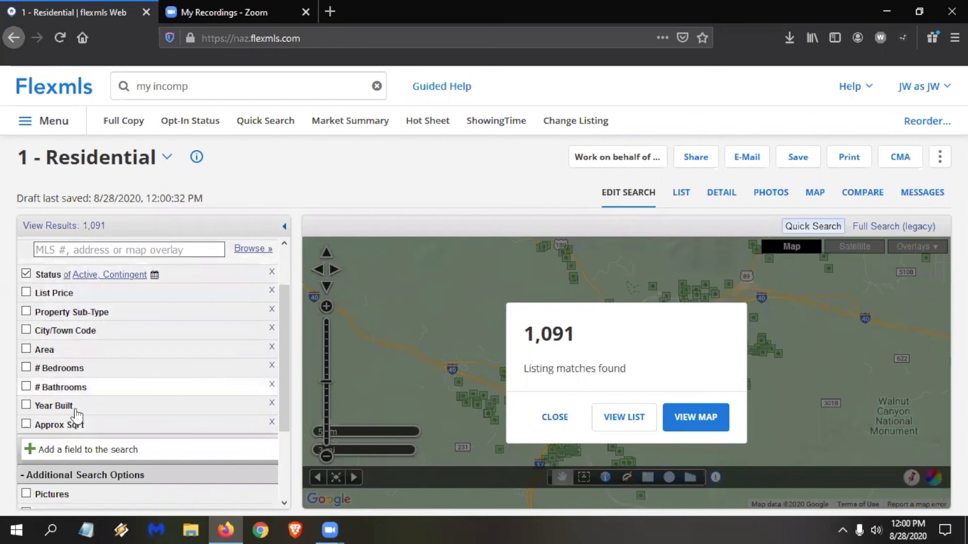
scroll(76, 383, "up", 2)
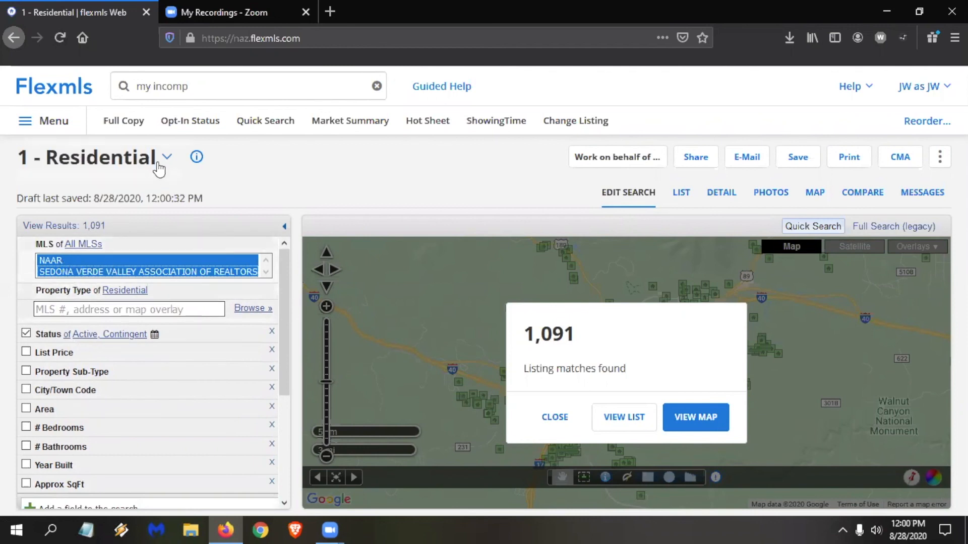
Start a new quick search and change its template to 1 - Residential.
left_click(252, 125)
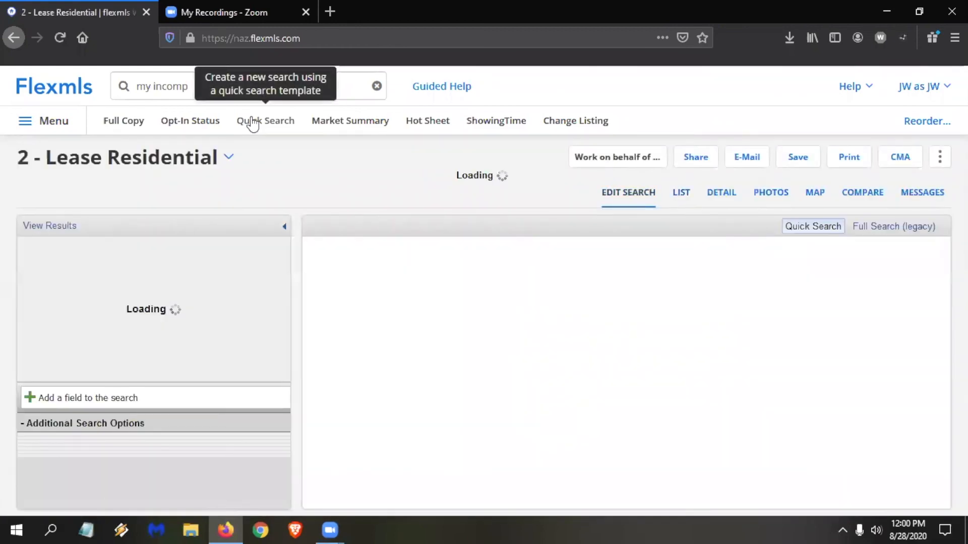
left_click(225, 161)
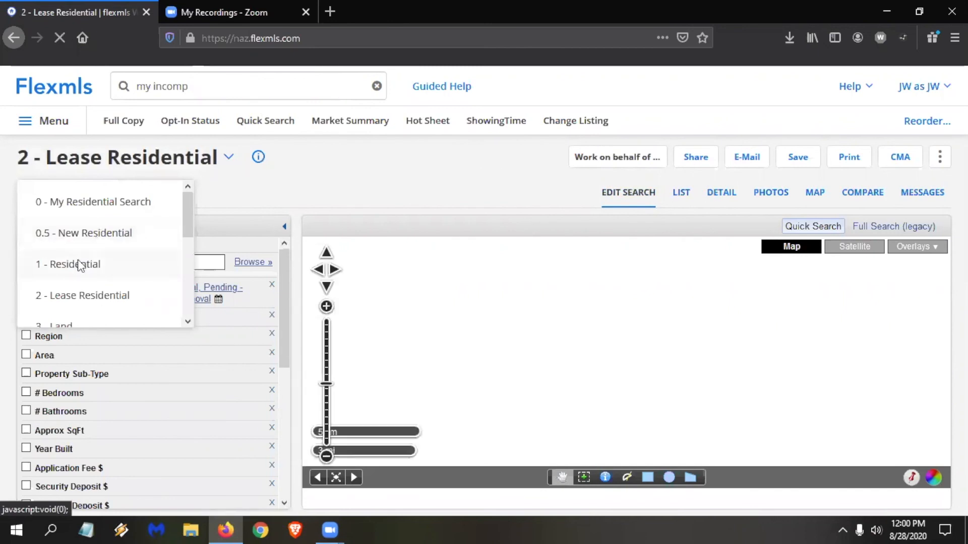
left_click(79, 265)
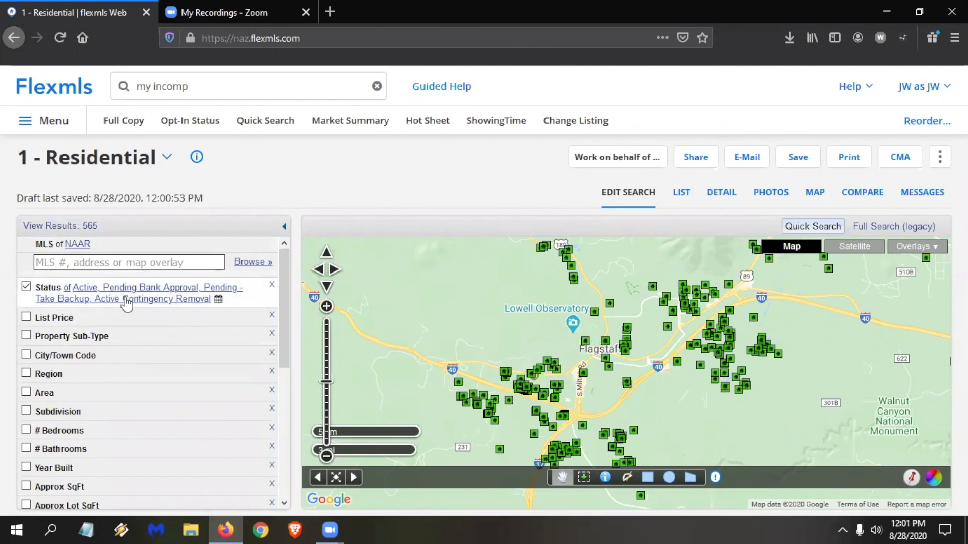
Limit the search status to Active by removing Pending Bank Approval, Pending - Take Backup and Active Contingency Removal.
left_click(50, 294)
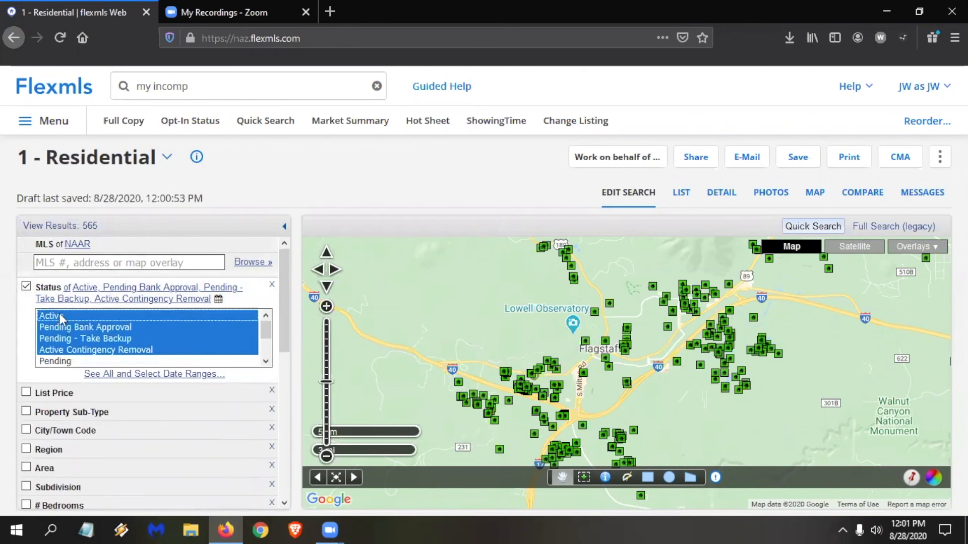
left_click(96, 318, "ctrl")
left_click(95, 328, "ctrl")
left_click(93, 318, "ctrl")
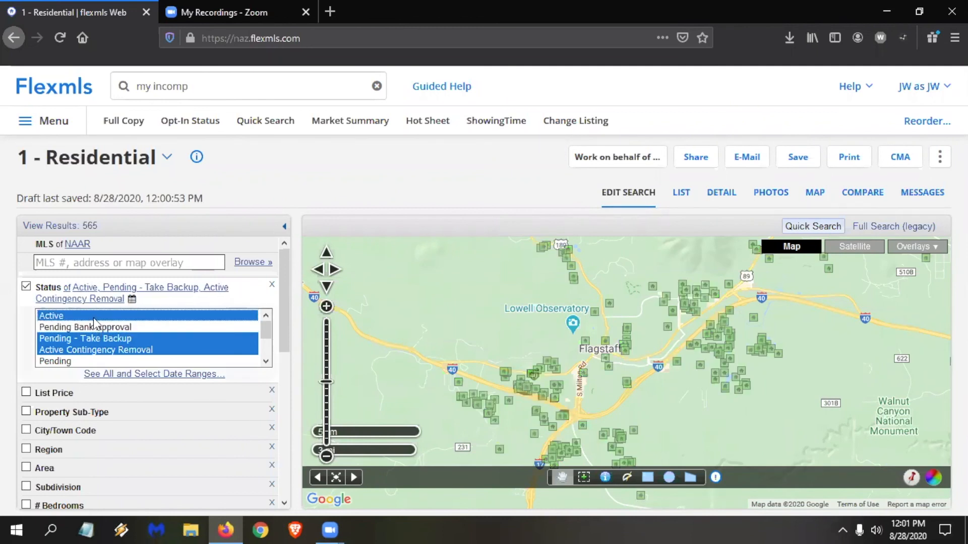
left_click(101, 338, "ctrl")
left_click(102, 340, "ctrl")
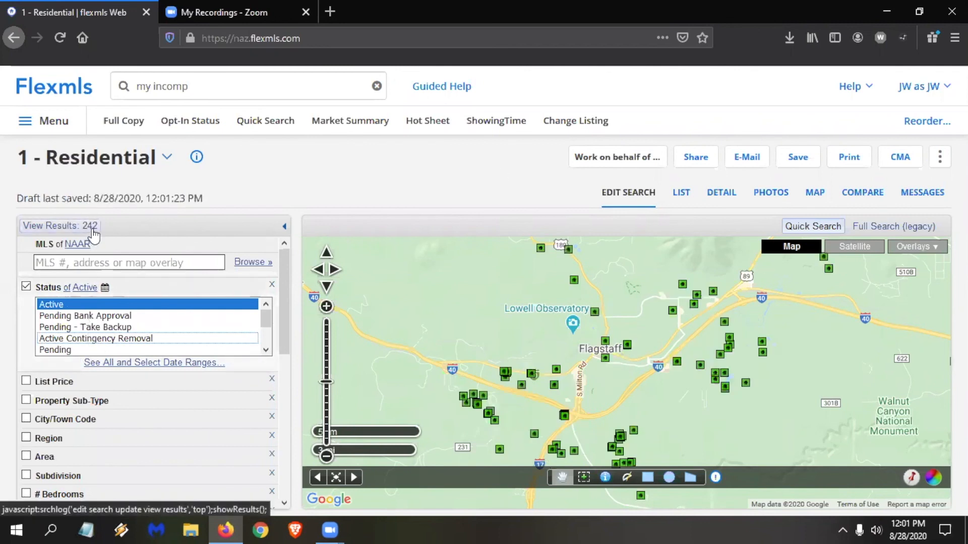
scroll(172, 344, "down", 2)
scroll(172, 344, "up", 2)
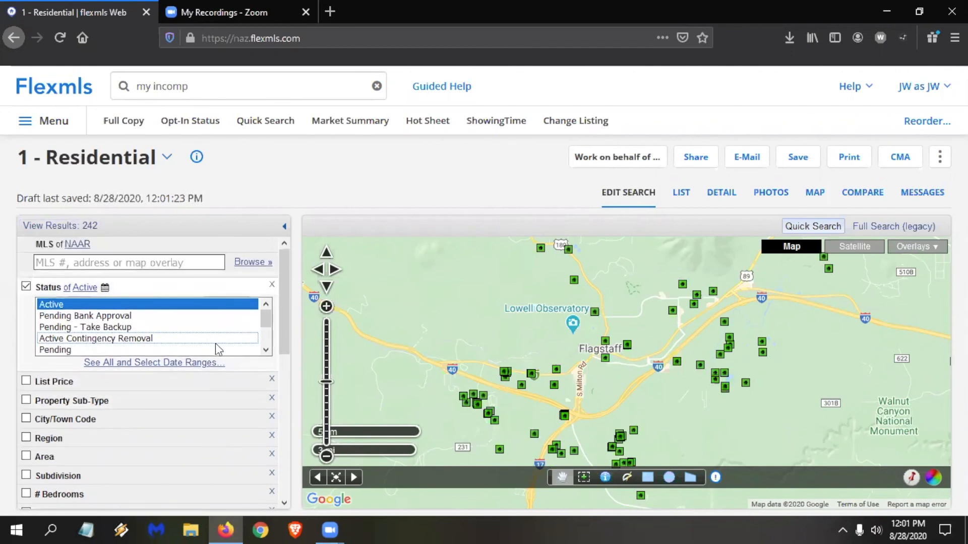
Expand the status date ranges and filter for Closed listings with a sold date from 7/28/2020.
left_click(171, 365)
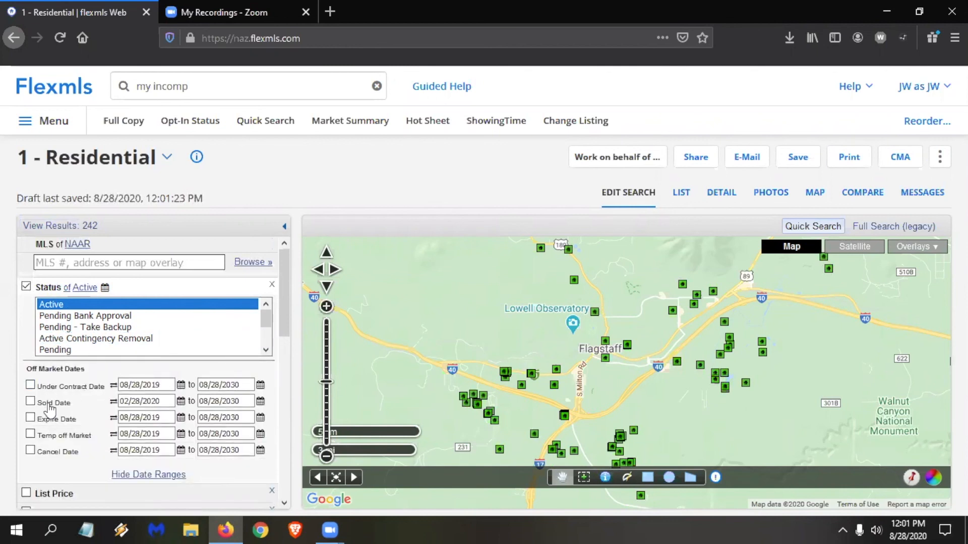
left_click(141, 402)
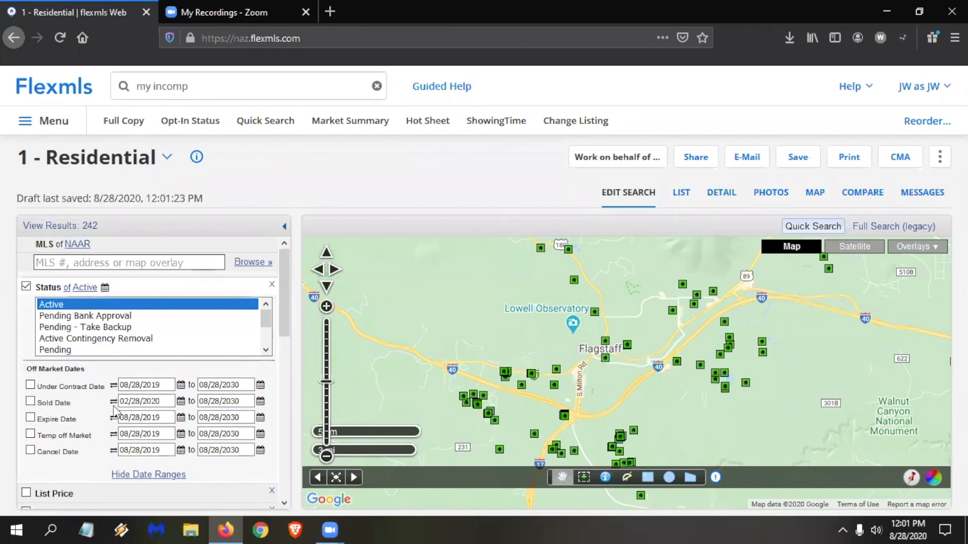
scroll(68, 333, "down", 2)
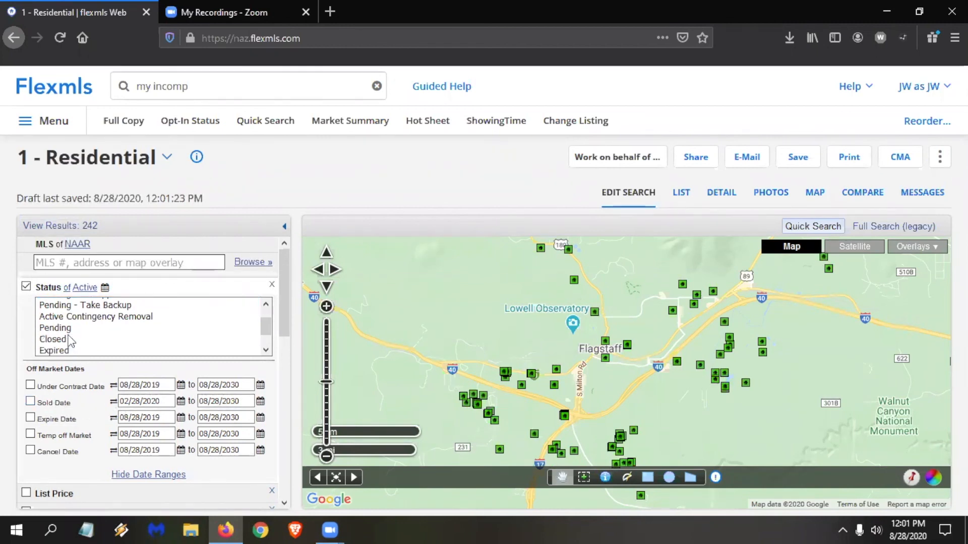
left_click(69, 318)
left_click(31, 401)
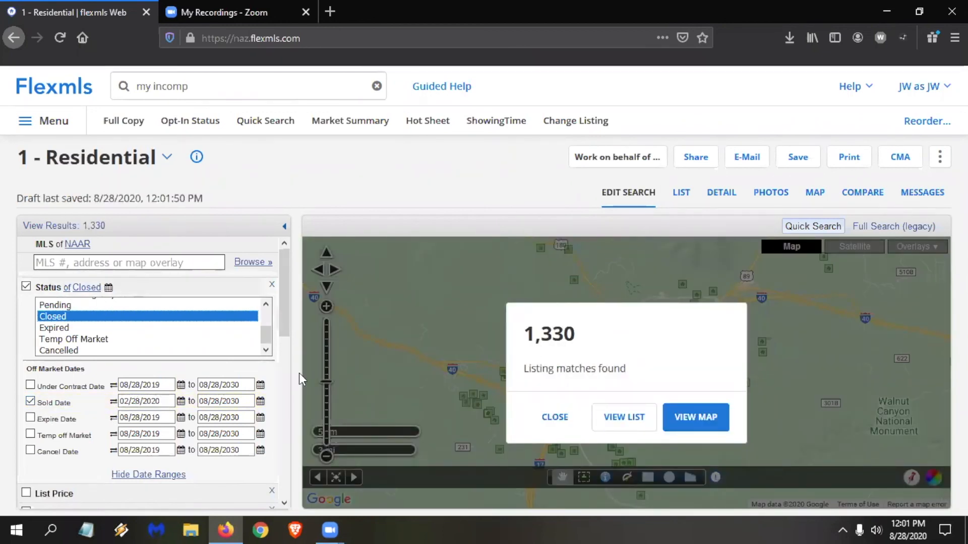
left_click(168, 402)
type("7")
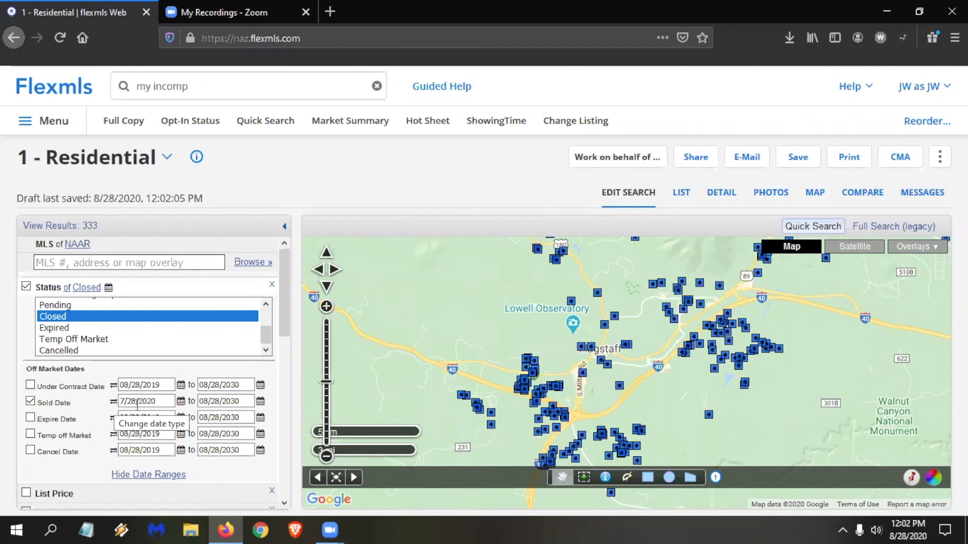
Switch the sold date to a relative period of 3 and cycle its unit through days, months and years.
left_click(114, 403)
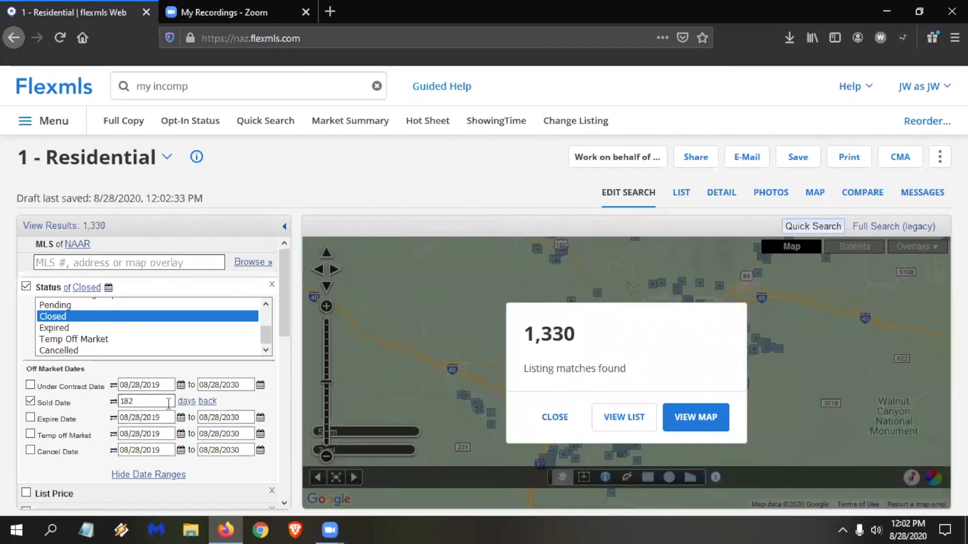
double_click(159, 402)
type("3")
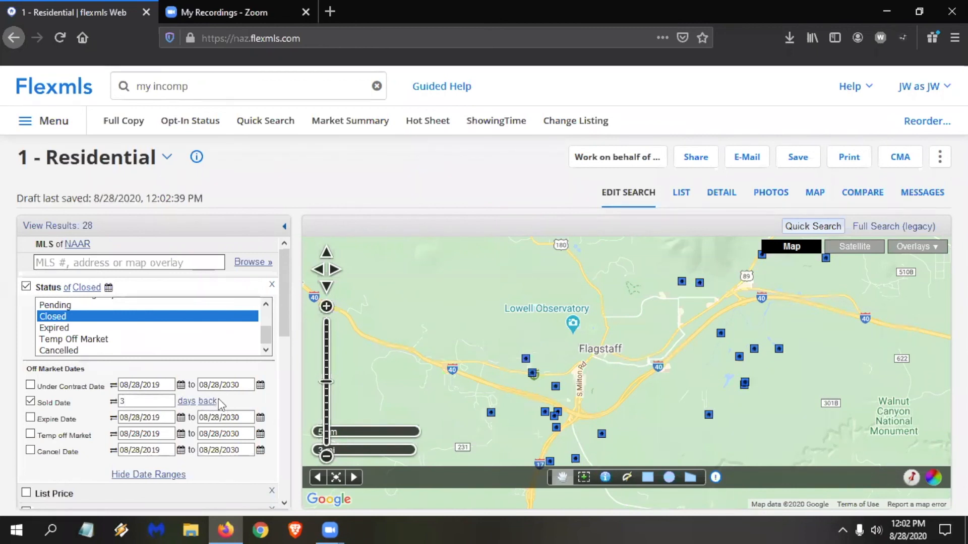
left_click(187, 401)
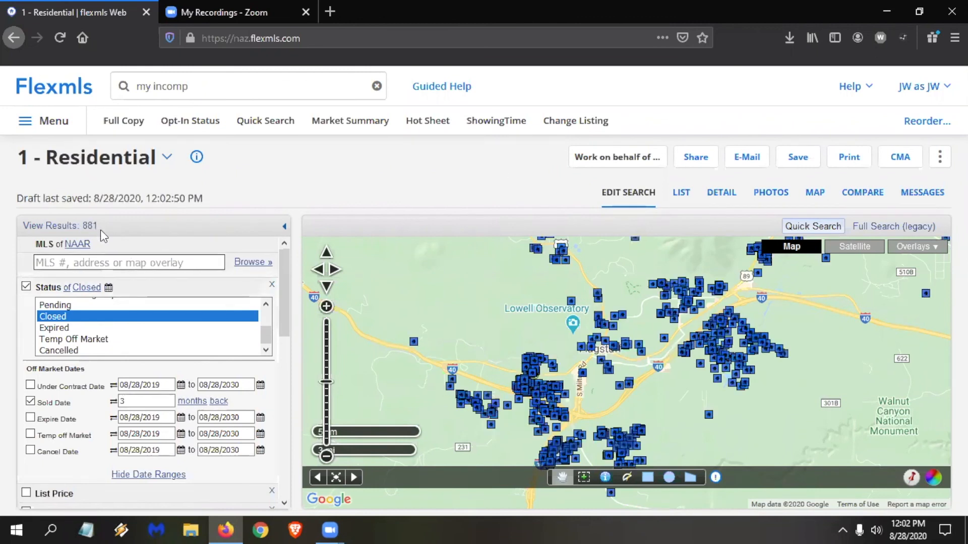
left_click(194, 402)
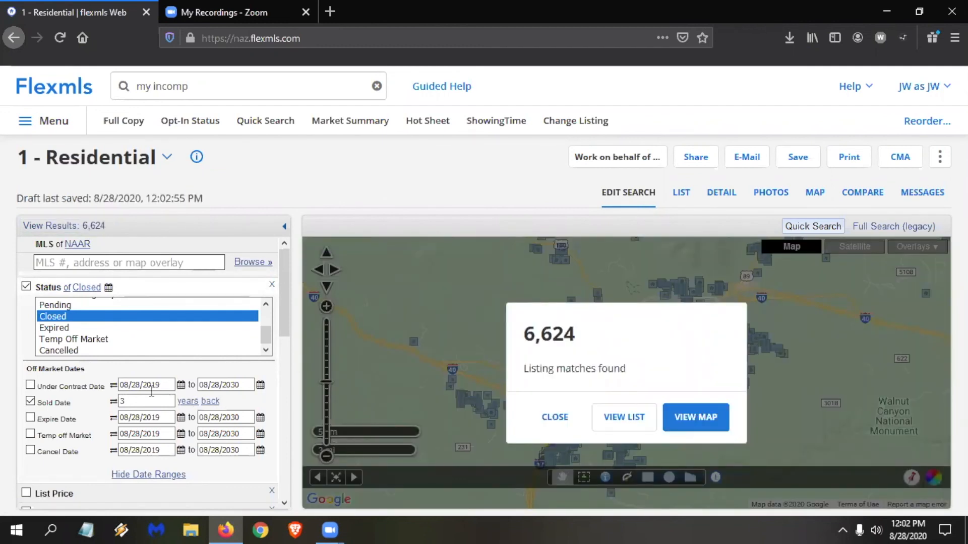
left_click(191, 402)
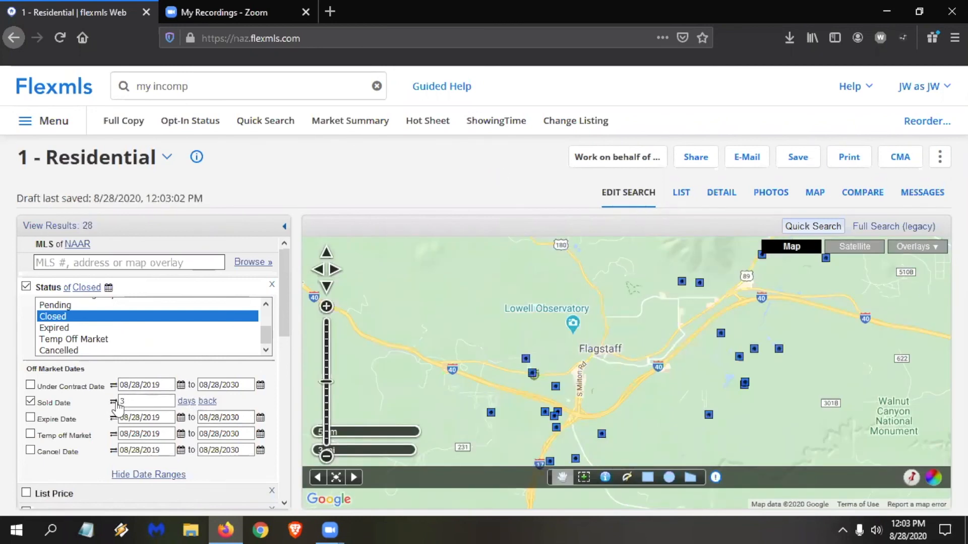
Toggle the sold date between fixed and relative entry and set it to 1 month back.
left_click(113, 401)
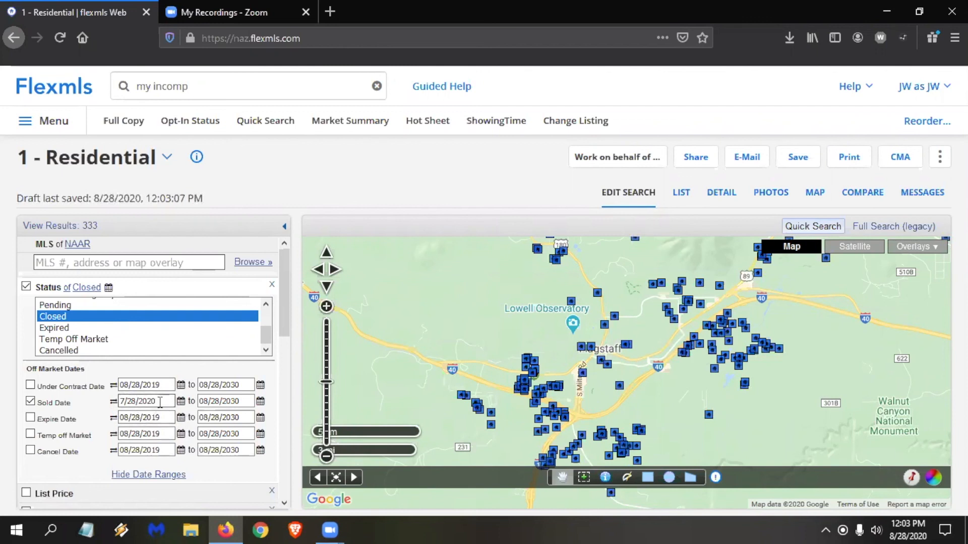
left_click(113, 401)
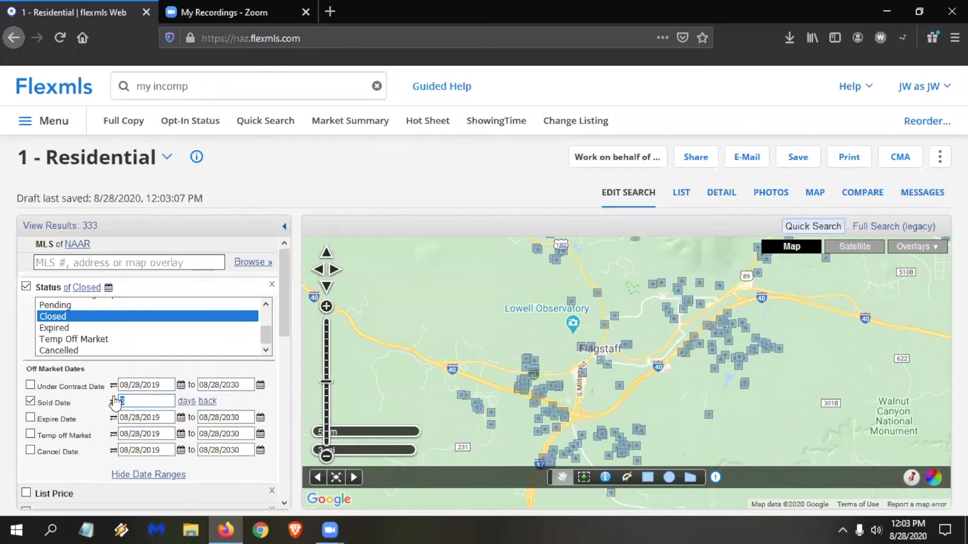
type("1")
left_click(187, 402)
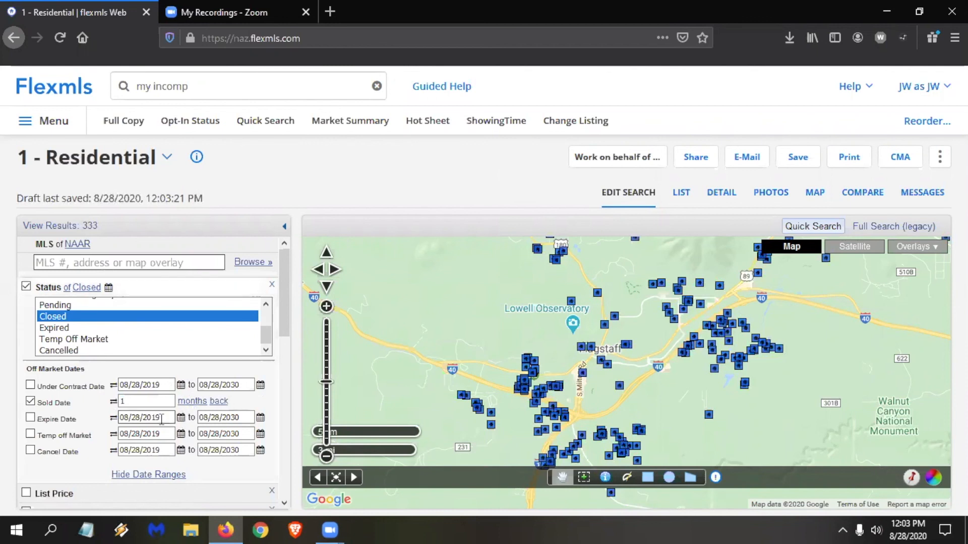
Change the status filter from Closed to Active and hide the off-market date ranges.
scroll(75, 343, "up", 1)
scroll(75, 344, "up", 1)
left_click(66, 304)
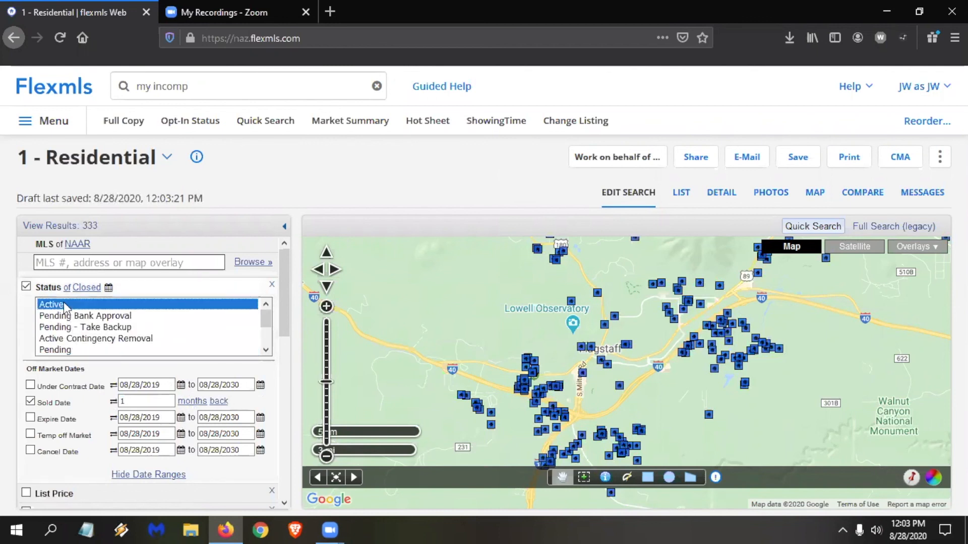
left_click(157, 473)
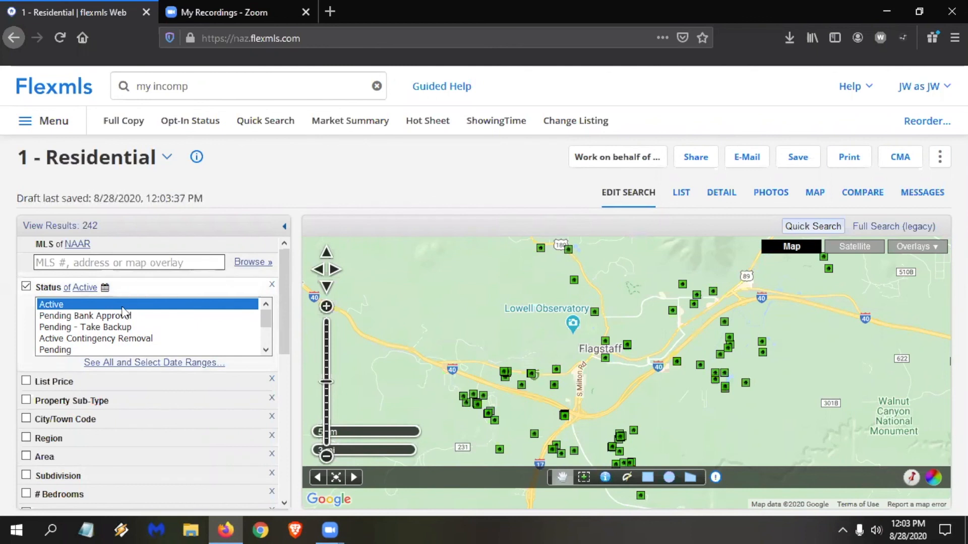
Filter the list price between 250,000 and 300,000.
left_click(70, 381)
left_click(92, 393)
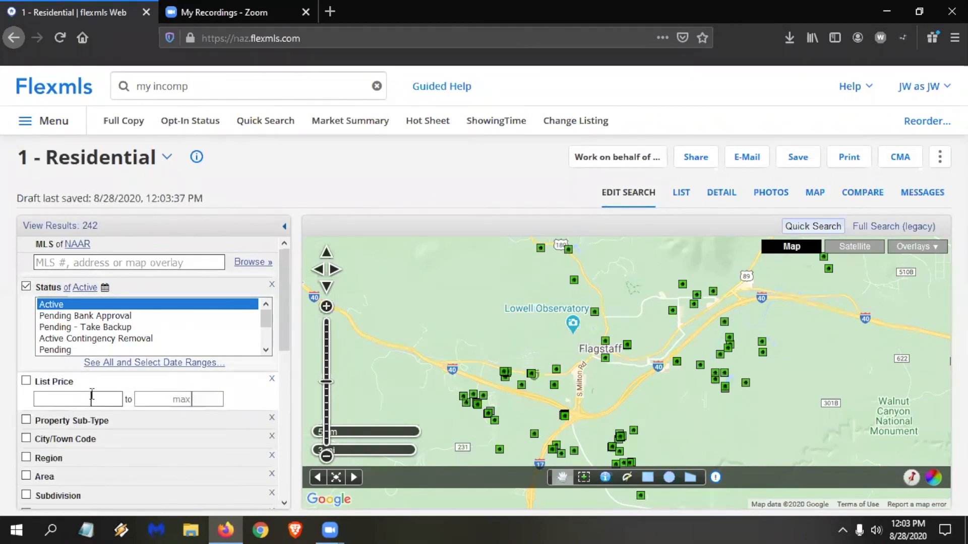
type("250")
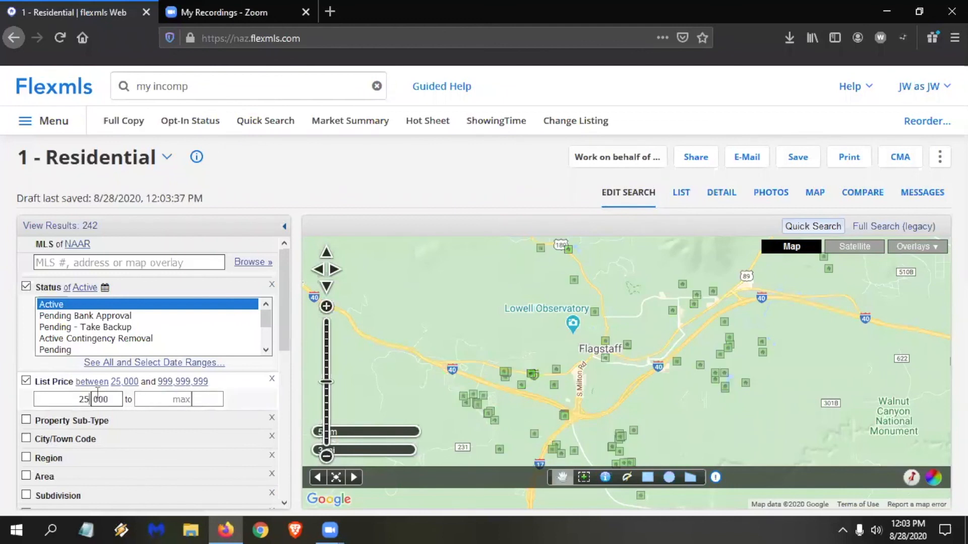
left_click(177, 396)
type("300")
Restrict the property sub-type to Single Family Residence.
scroll(149, 375, "down", 2)
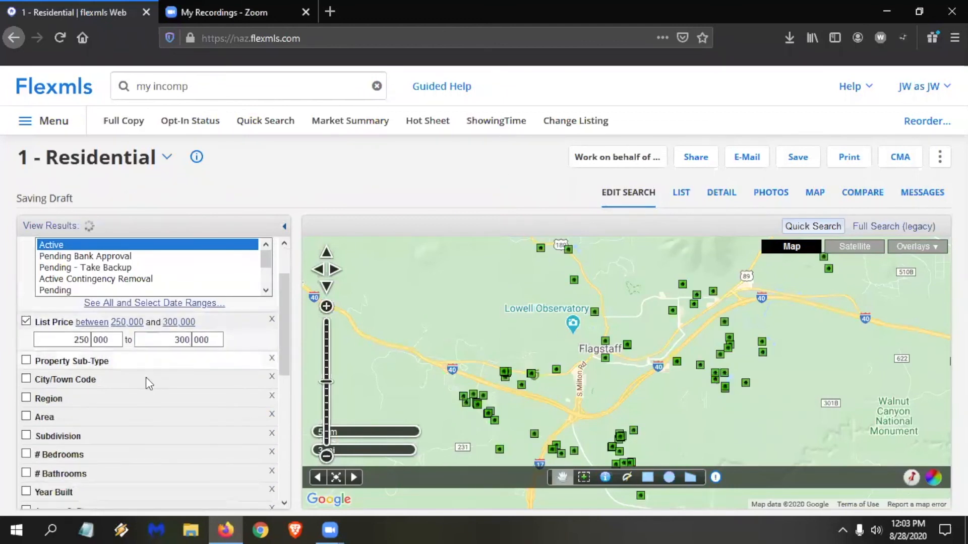
left_click(107, 362)
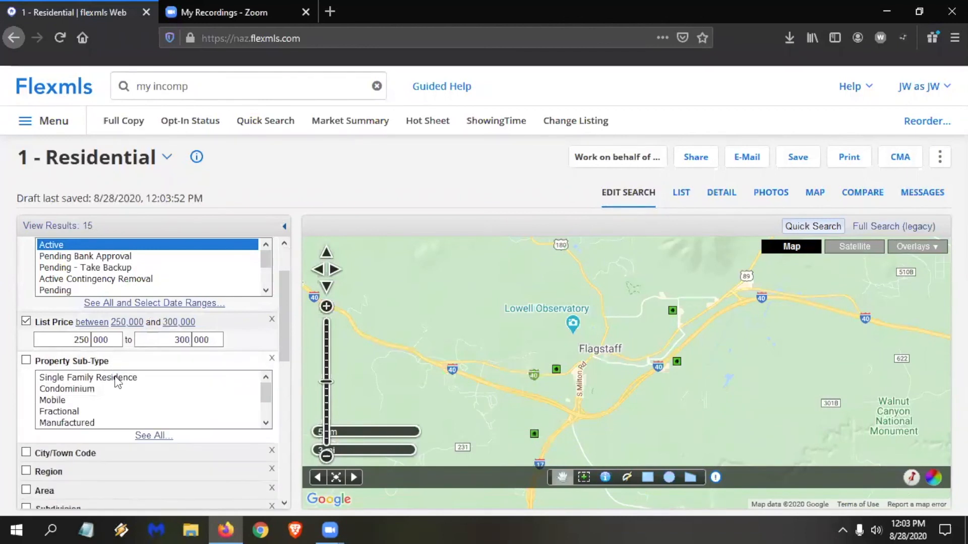
left_click(119, 379)
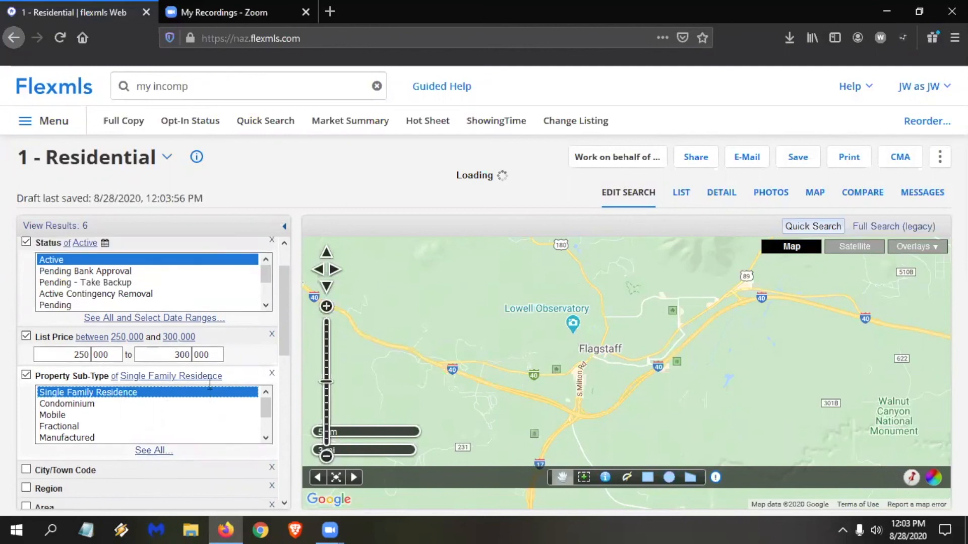
Lower the minimum list price to 200,000.
scroll(161, 387, "down", 2)
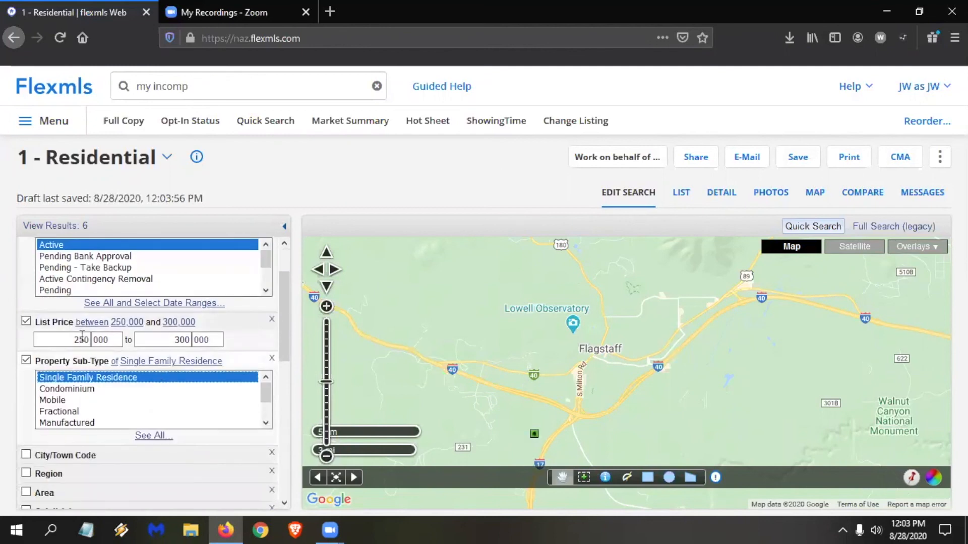
key("BackSpace")
key("BackSpace")
type("00")
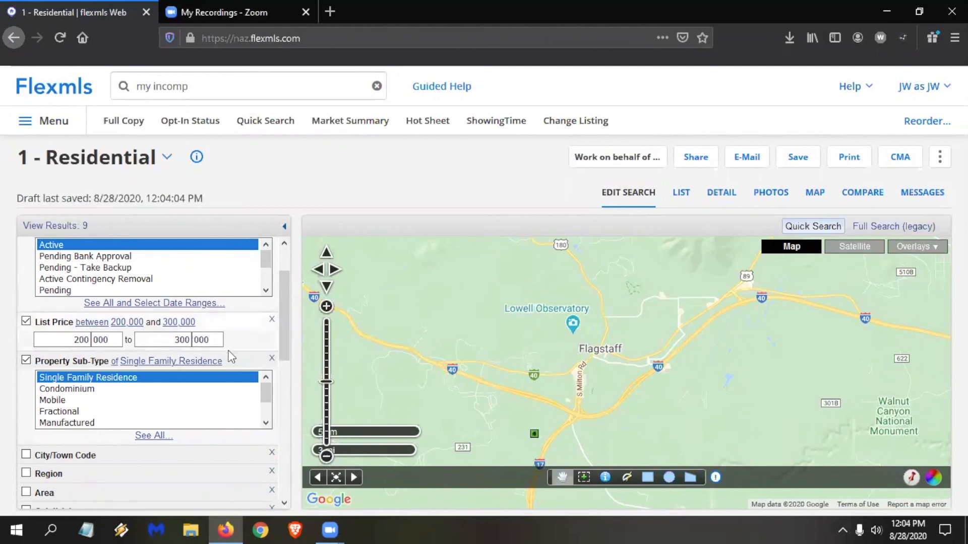
Add Pending Bank Approval, Pending - Take Backup, Active Contingency Removal and Pending to the Active status filter.
scroll(241, 391, "down", 1)
scroll(252, 319, "up", 1)
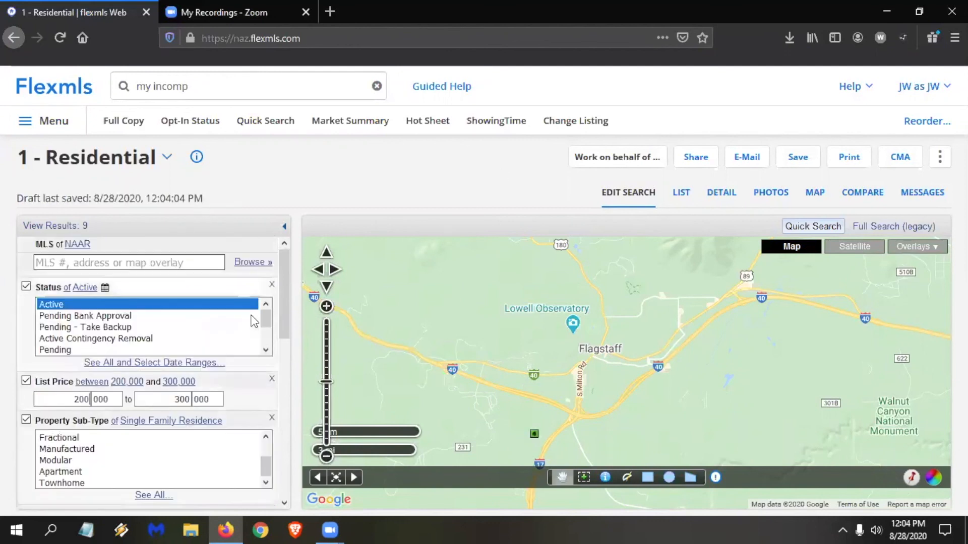
left_click(108, 315, "ctrl")
left_click(110, 327, "ctrl")
left_click(114, 351, "ctrl")
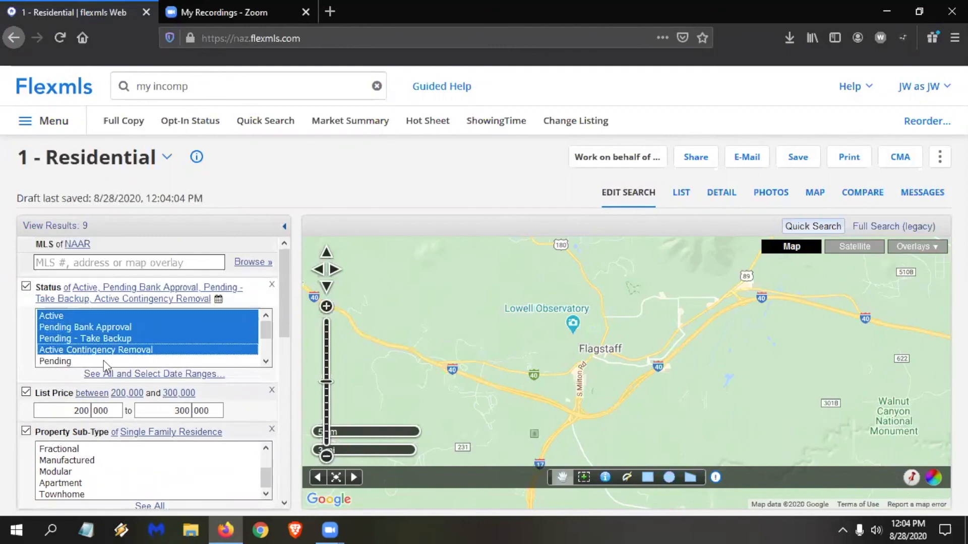
left_click(104, 361, "ctrl")
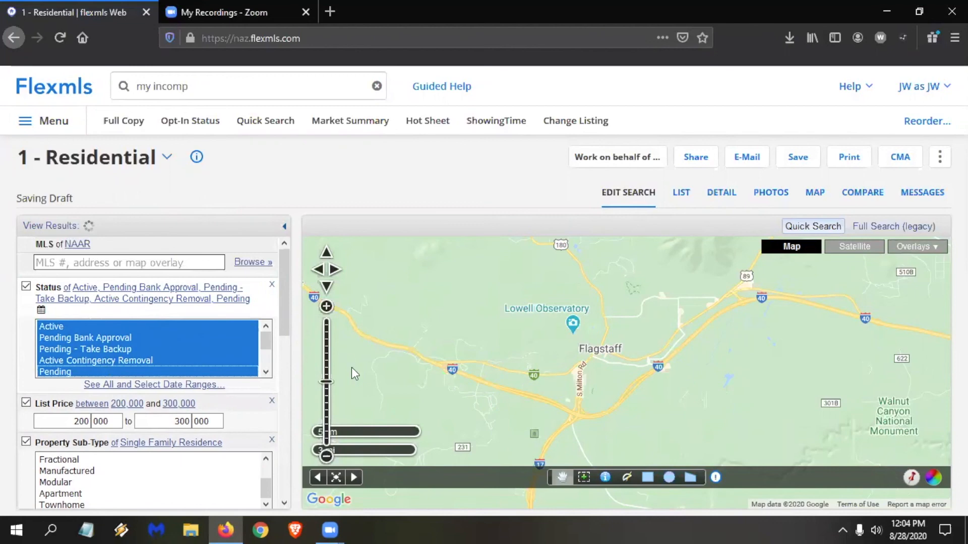
Expand the City/Town Code, Area and Region filters and examine the values offered for each.
scroll(201, 392, "down", 2)
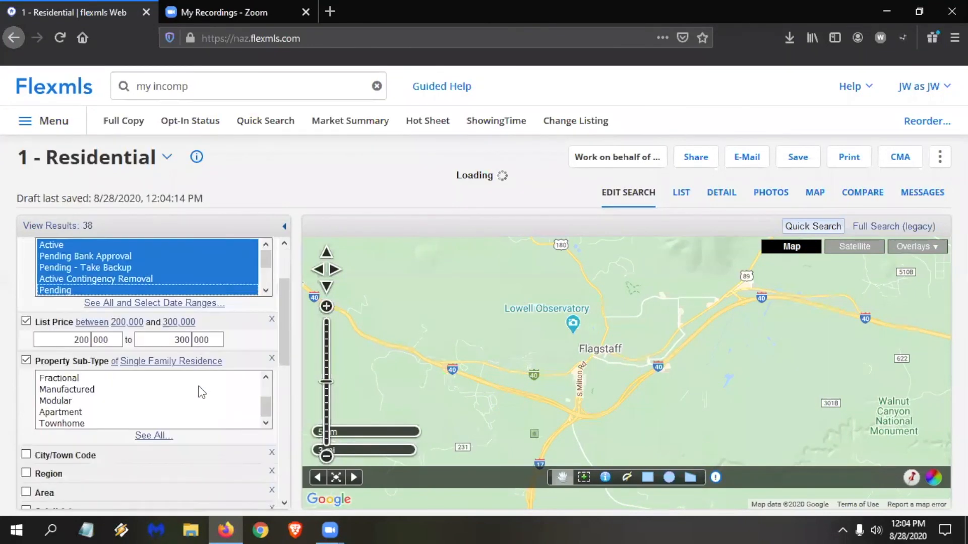
scroll(199, 388, "down", 4)
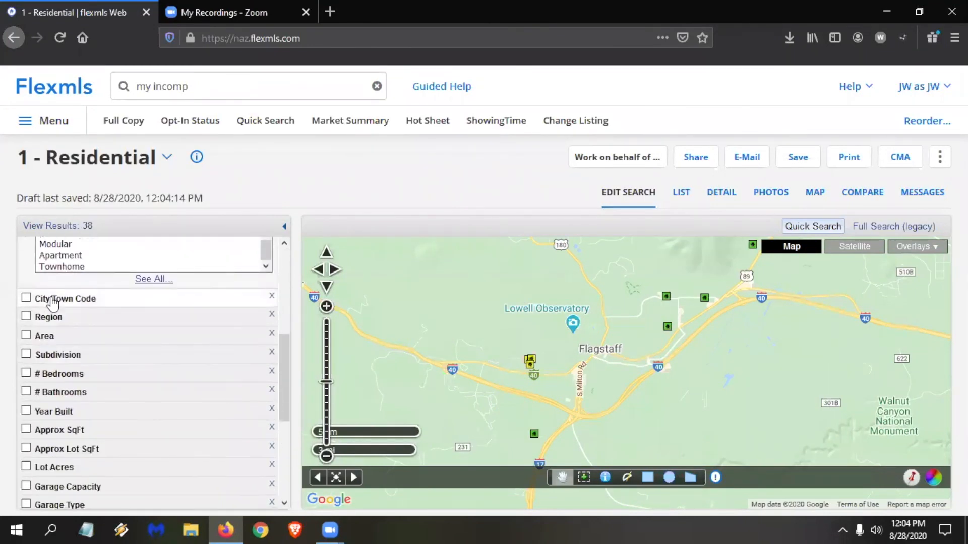
left_click(53, 301)
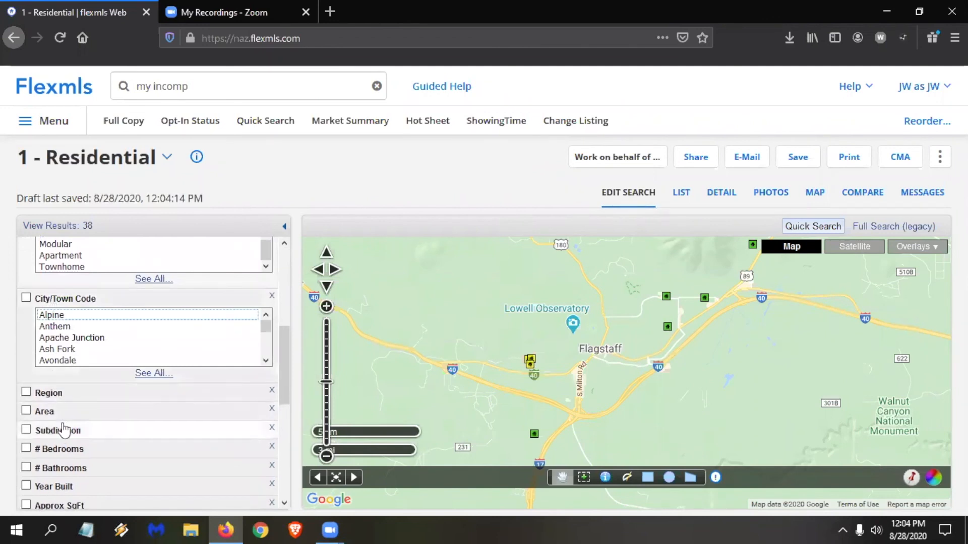
left_click(60, 412)
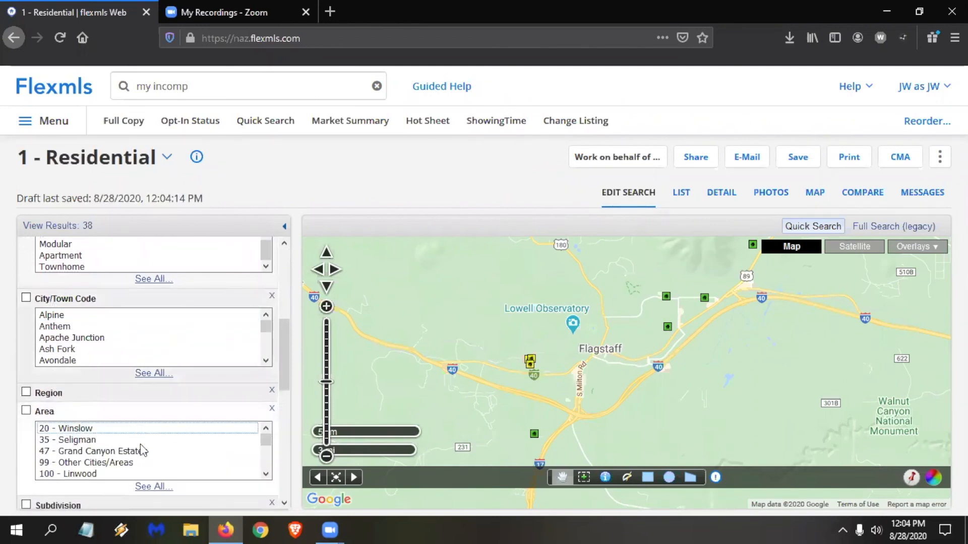
left_click(101, 393)
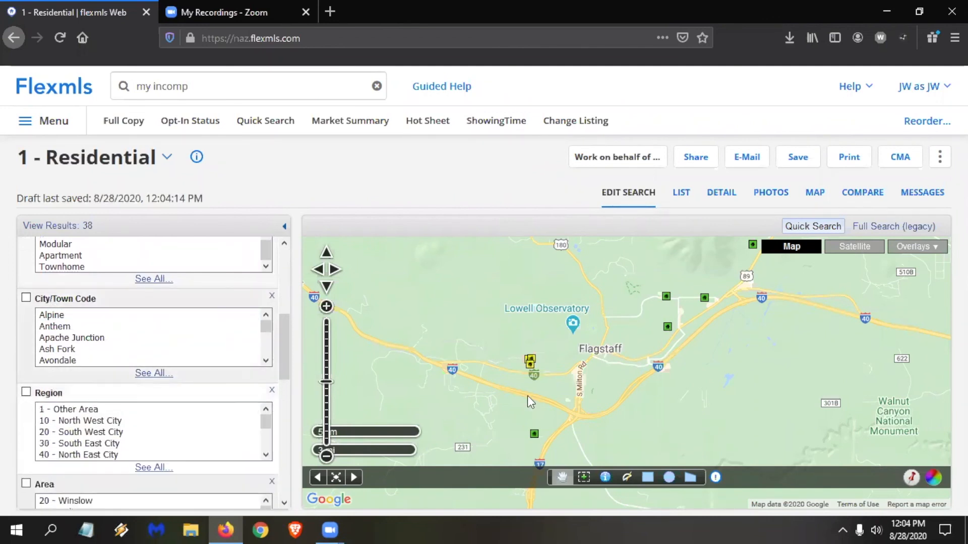
scroll(513, 389, "down", 2)
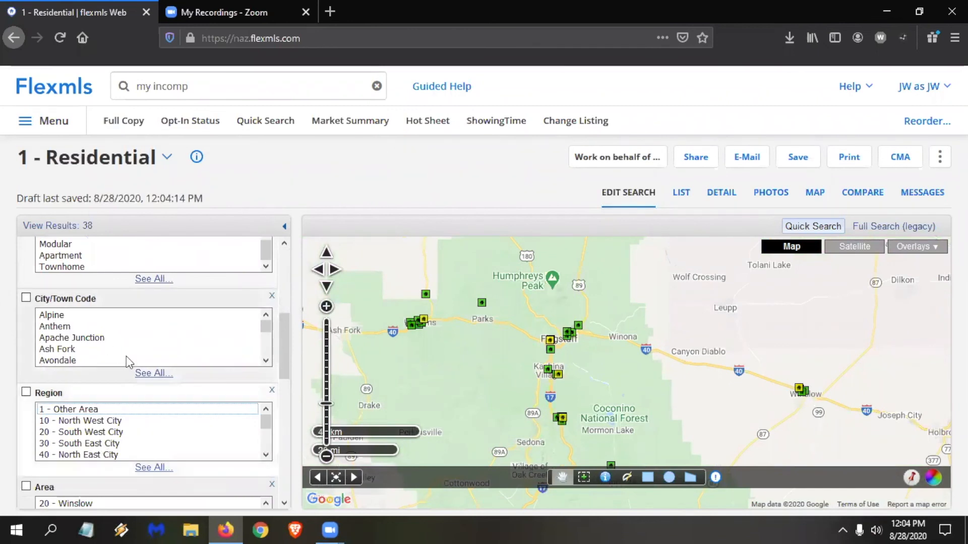
scroll(126, 356, "up", 2)
scroll(167, 372, "down", 2)
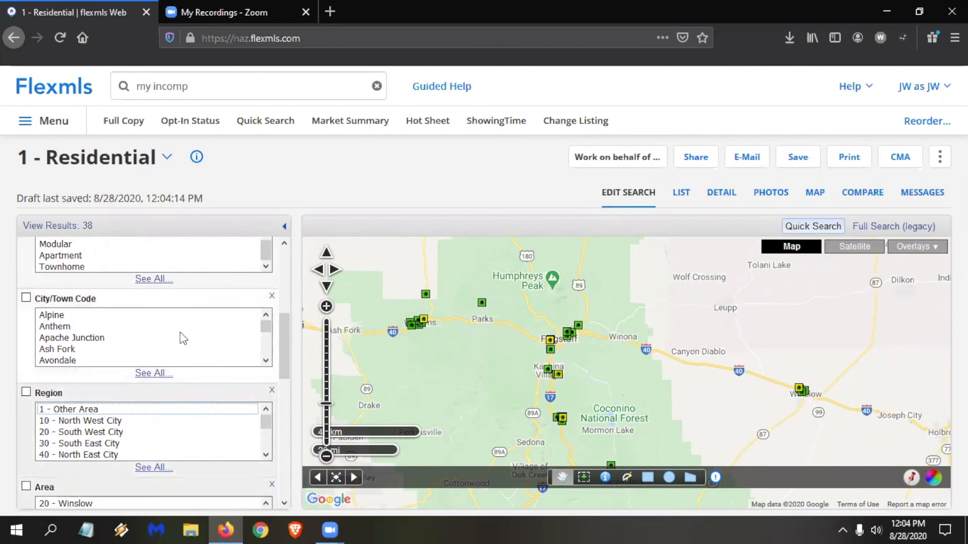
scroll(180, 325, "down", 2)
scroll(183, 314, "down", 2)
scroll(281, 353, "down", 3)
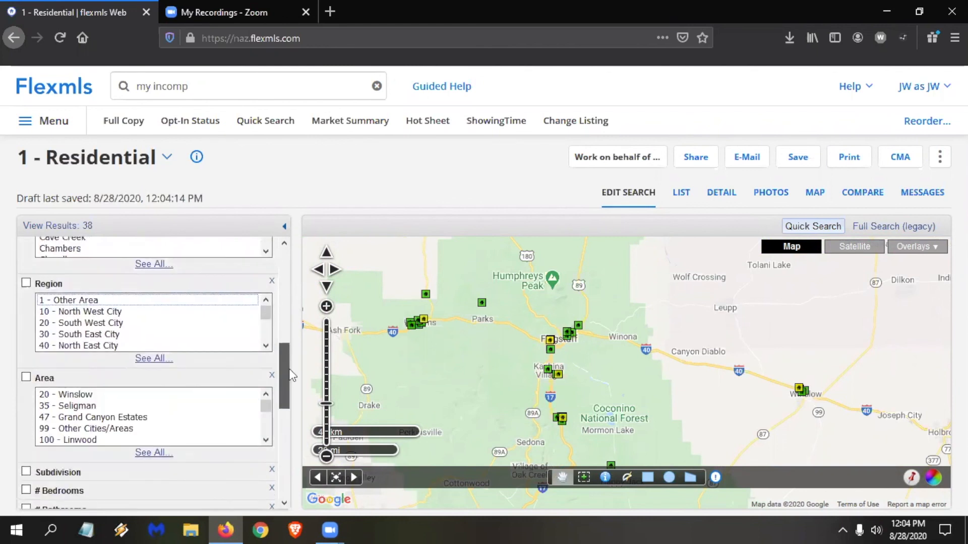
Try filtering the subdivision by "tree" and clear the entry.
scroll(151, 353, "down", 2)
left_click(68, 368)
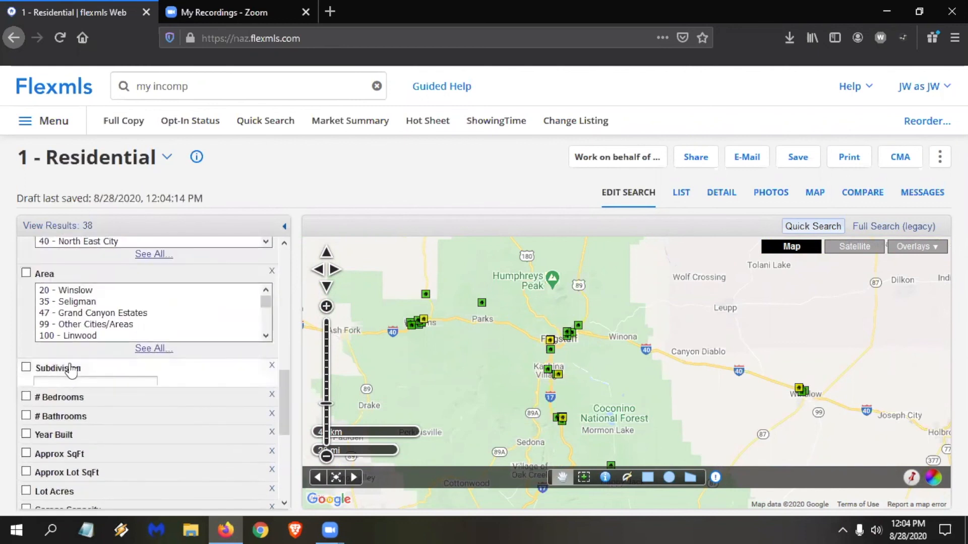
type("tree")
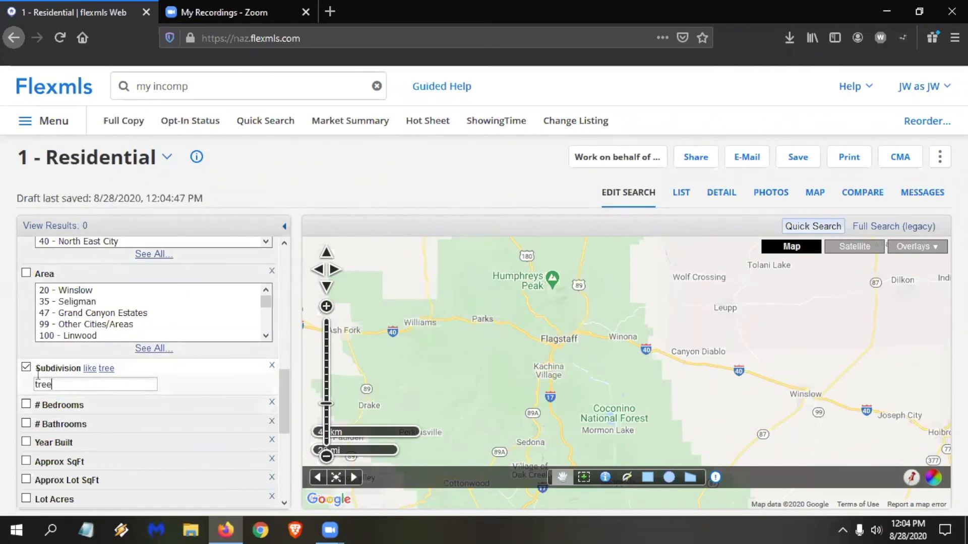
key("BackSpace")
key("BackSpace")
key("BackSpace")
key("BackSpace")
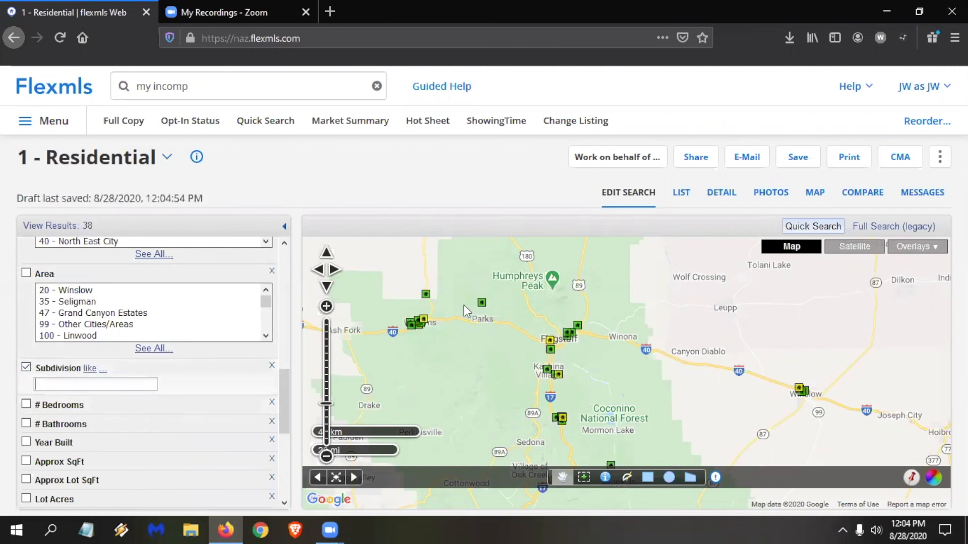
Open the detailed report of the first search result and look for "subd" in it.
left_click(681, 198)
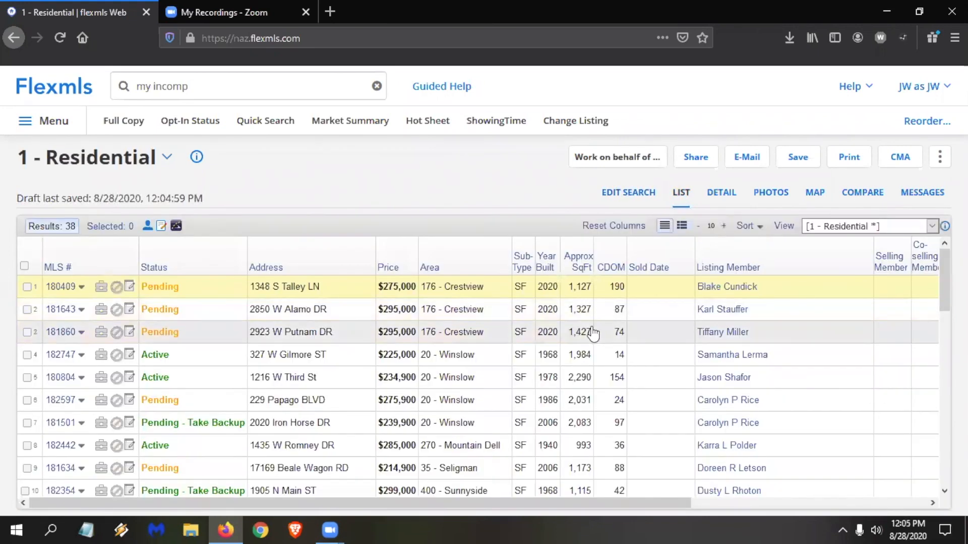
left_click(726, 195)
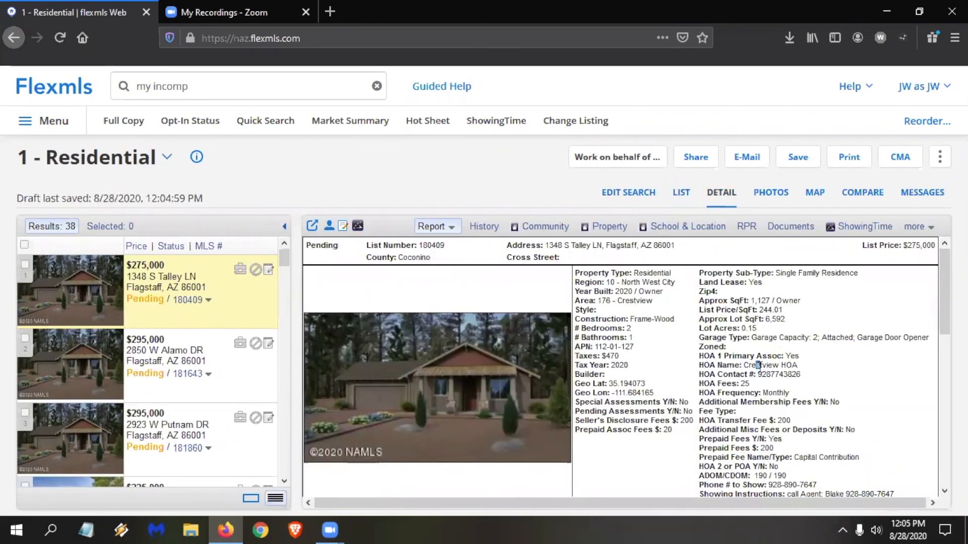
key("ctrl+f")
type("subd")
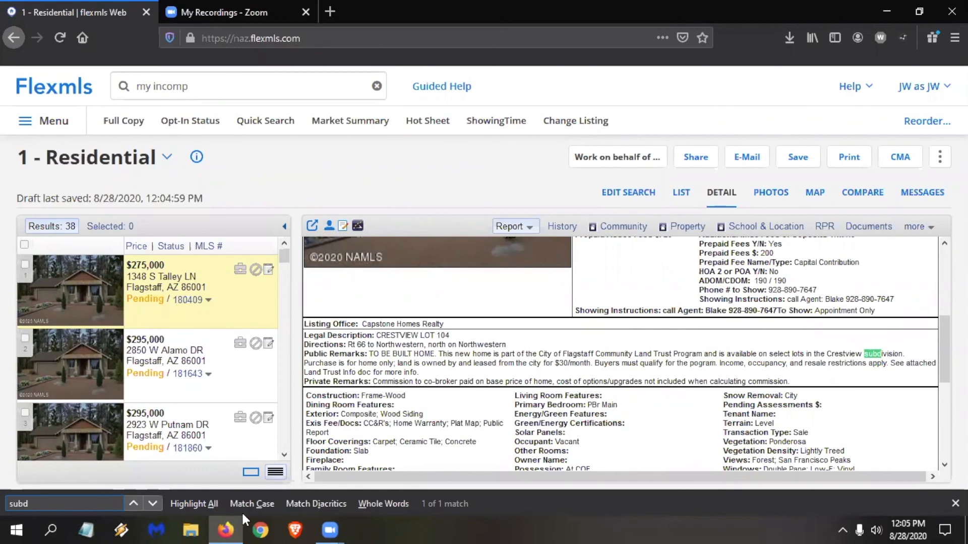
scroll(578, 322, "up", 1)
scroll(577, 323, "up", 5)
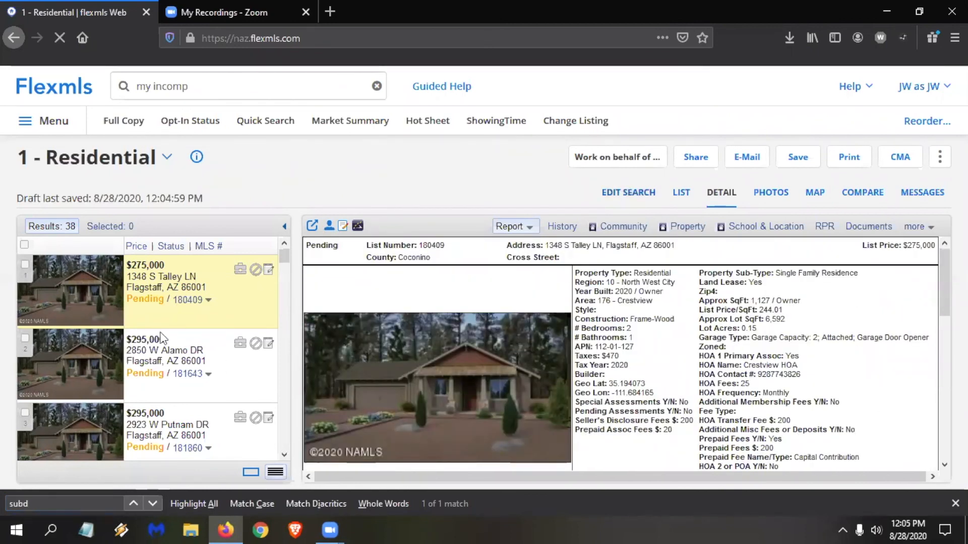
Return to the search criteria, try including and excluding the Crestview subdivision, and turn the subdivision filter off.
scroll(77, 427, "down", 3)
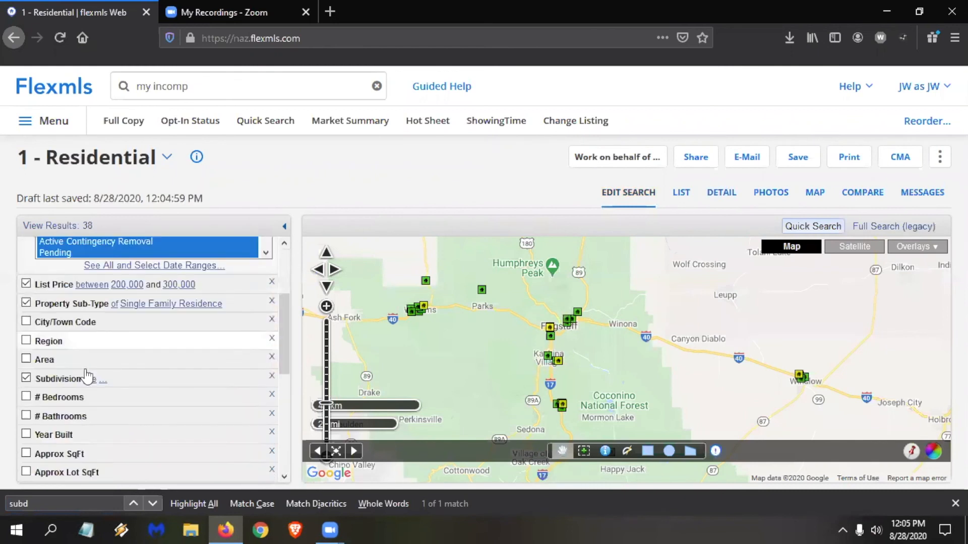
left_click(74, 379)
left_click(78, 394)
type("Crestview")
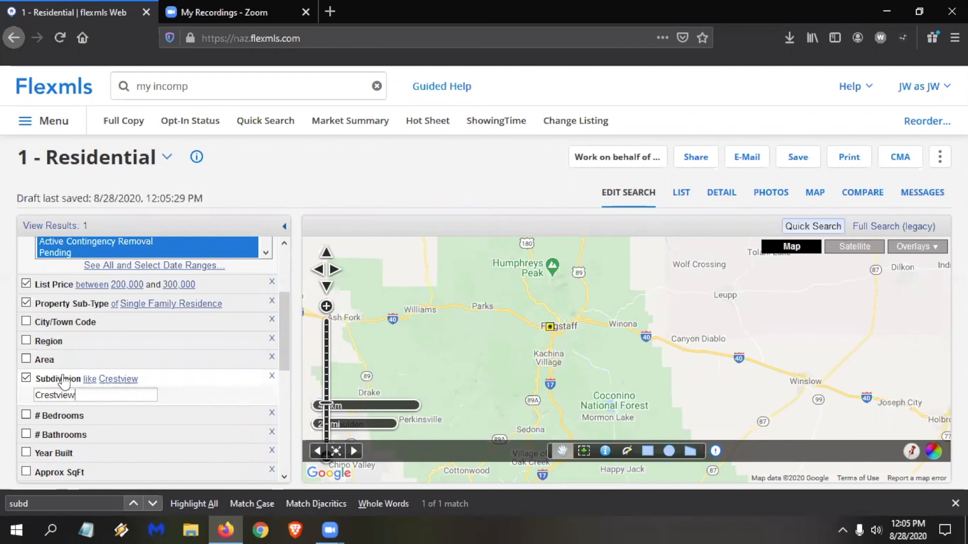
left_click(90, 382)
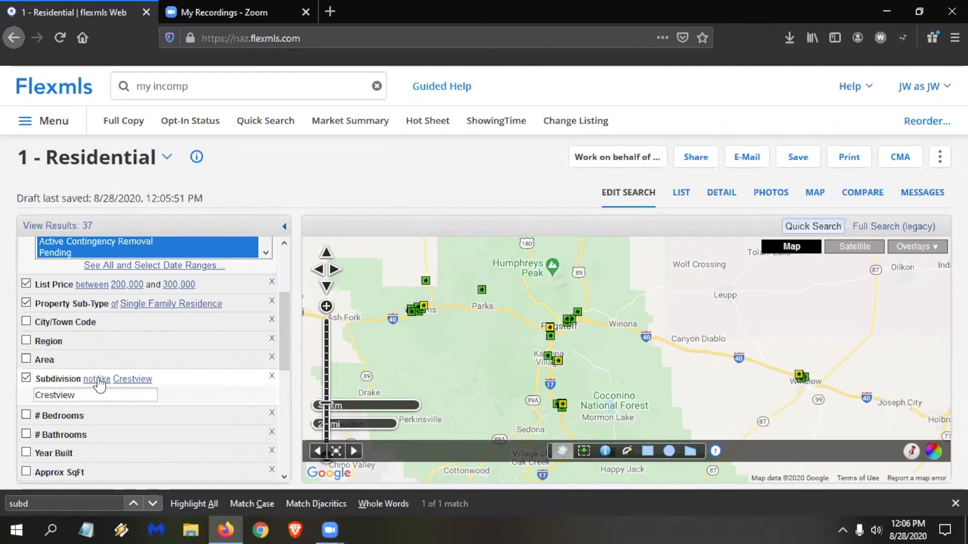
left_click(25, 378)
Require at least 3 bedrooms, 2 bathrooms and 1500 approximate square feet.
scroll(98, 403, "down", 4)
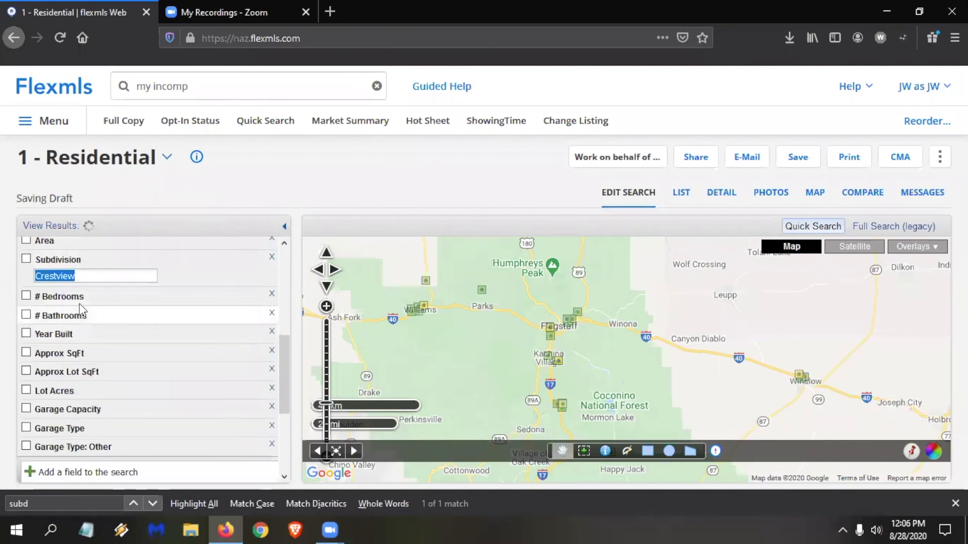
left_click(75, 304)
type("3")
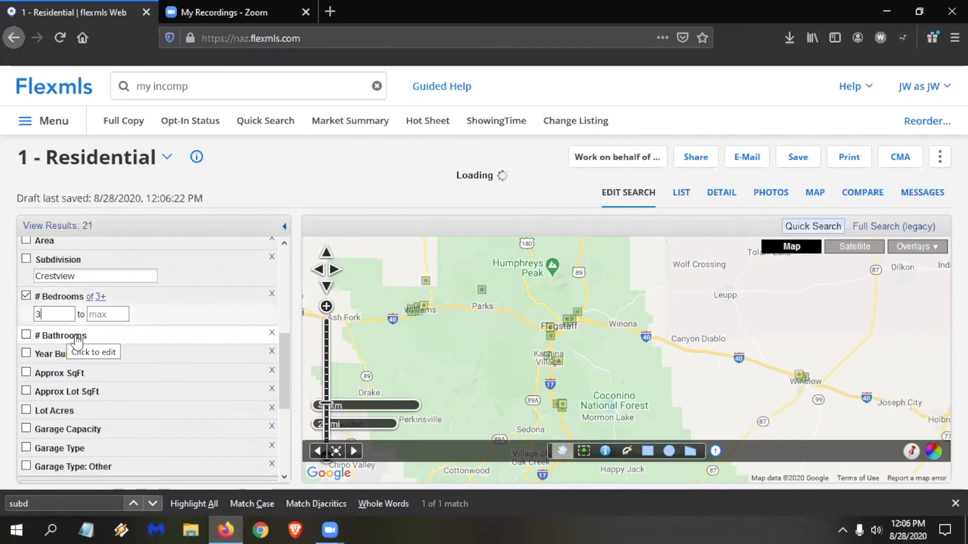
left_click(81, 339)
type("2")
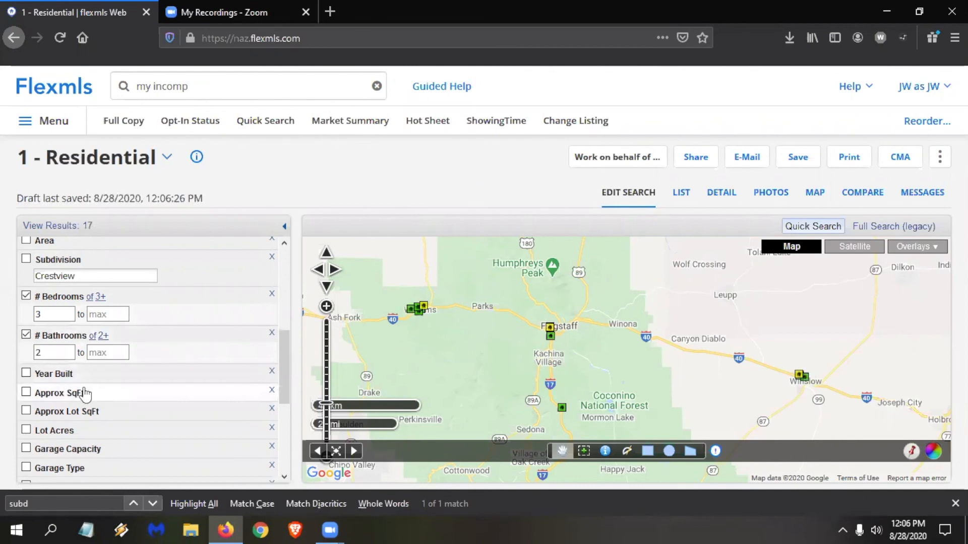
left_click(94, 401)
type("1500")
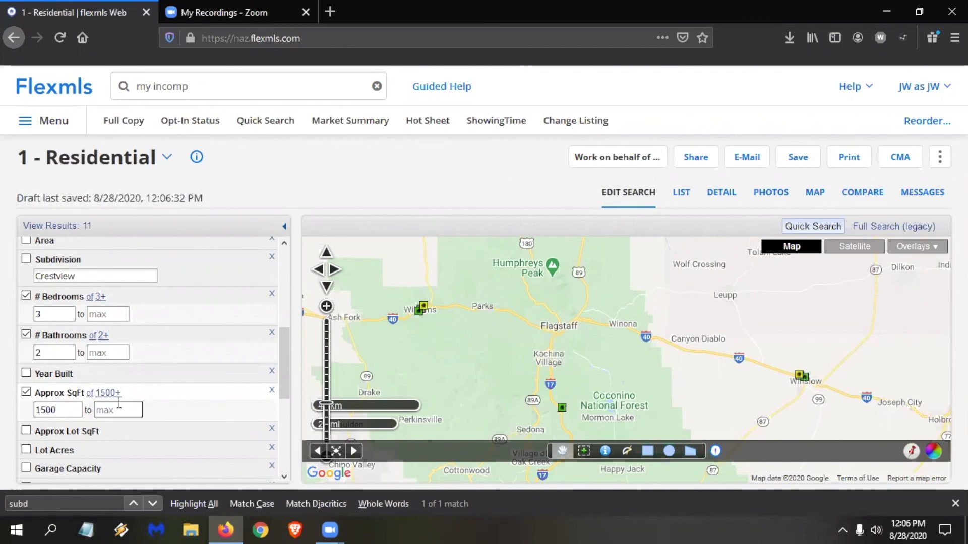
Change the list price range to between 300,000 and 400,000.
scroll(166, 353, "down", 3)
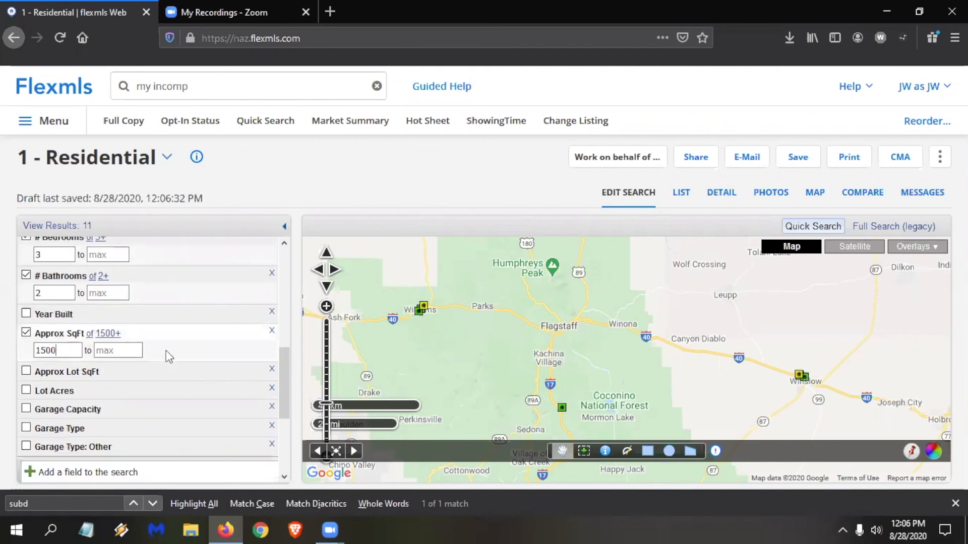
scroll(170, 336, "down", 4)
scroll(170, 337, "up", 10)
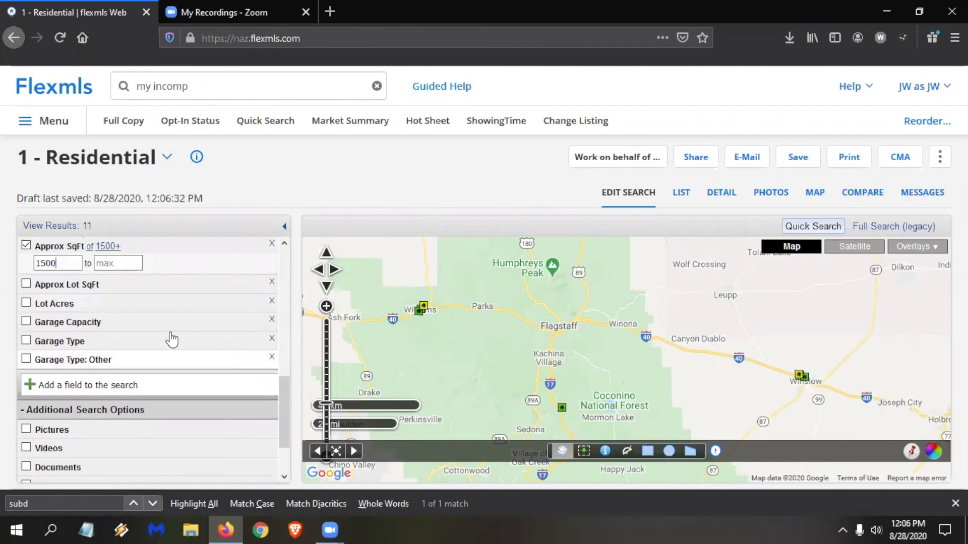
scroll(167, 338, "down", 2)
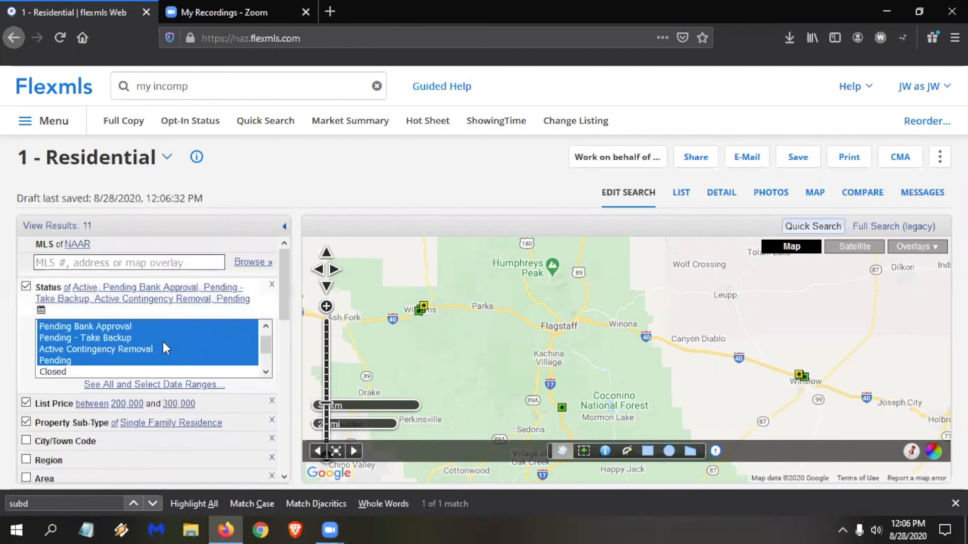
left_click(94, 404)
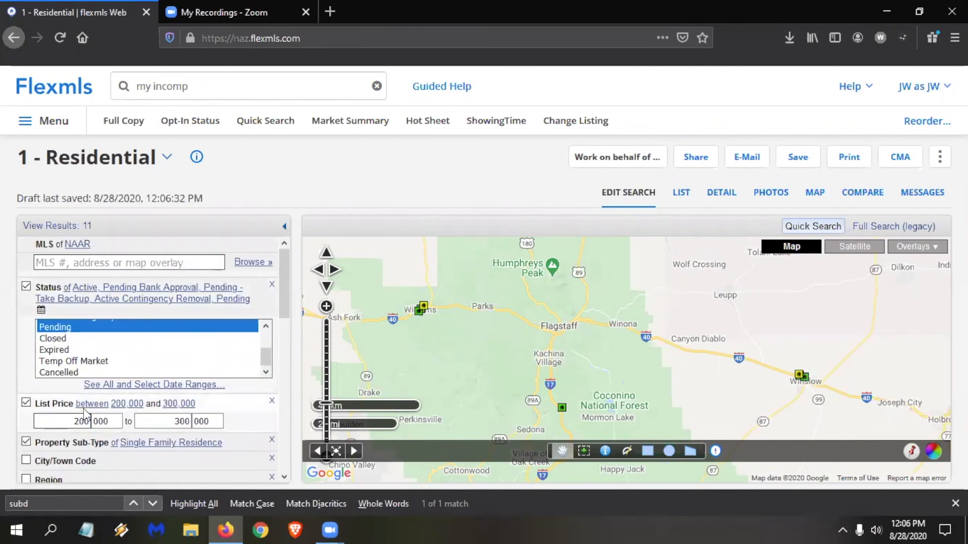
key("BackSpace")
type("3")
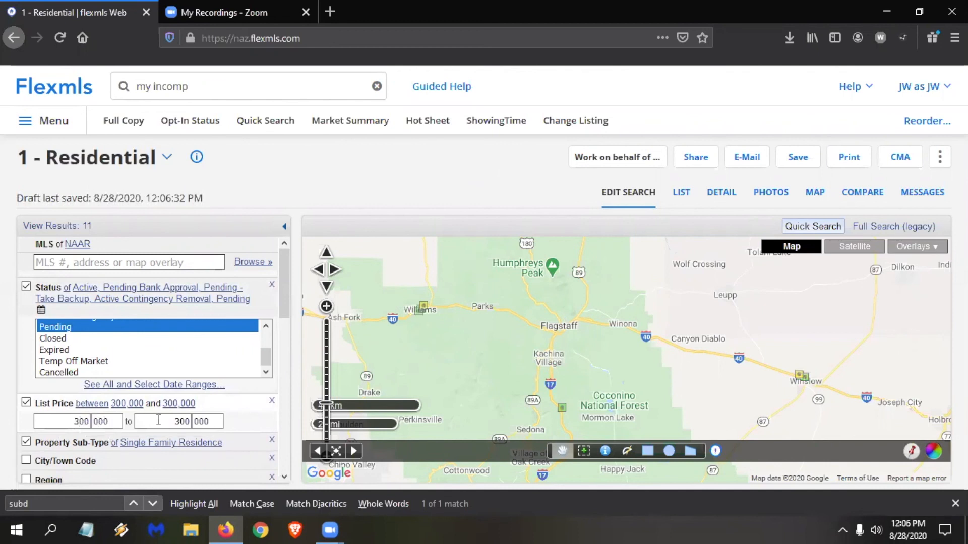
left_click(182, 422)
key("BackSpace")
type("4")
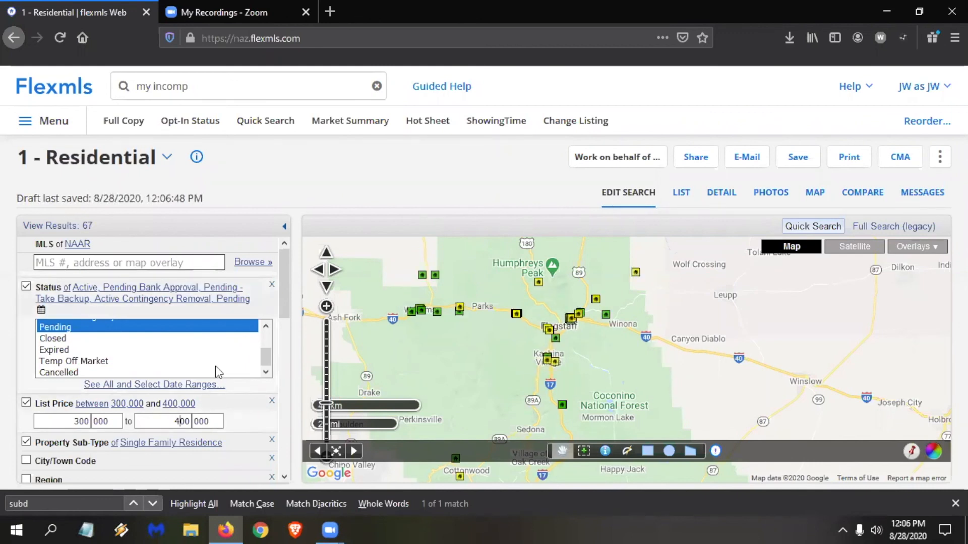
Review the residential search criteria down to the garage fields, and browse the list of fields that can be added, through Construction and Cooling.
scroll(246, 361, "down", 2)
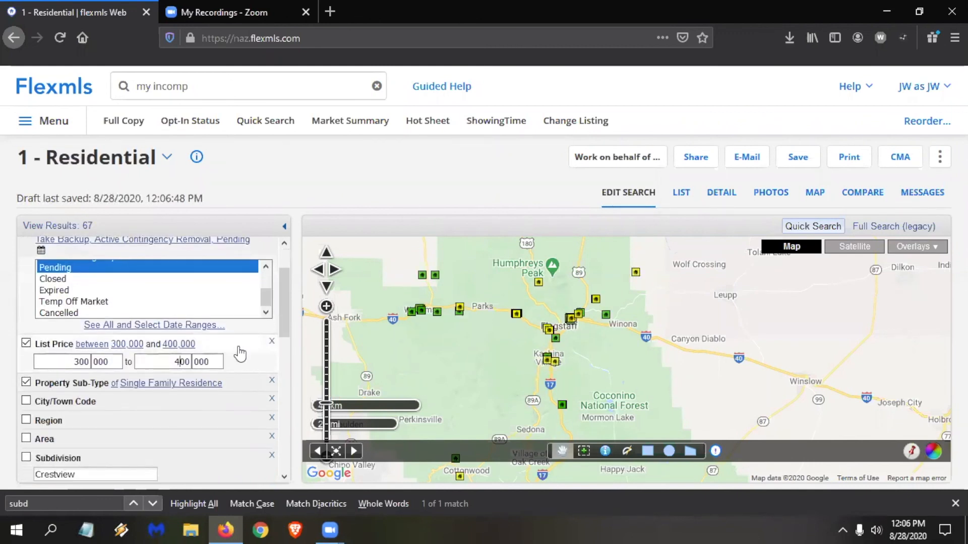
scroll(245, 358, "down", 2)
scroll(240, 353, "down", 6)
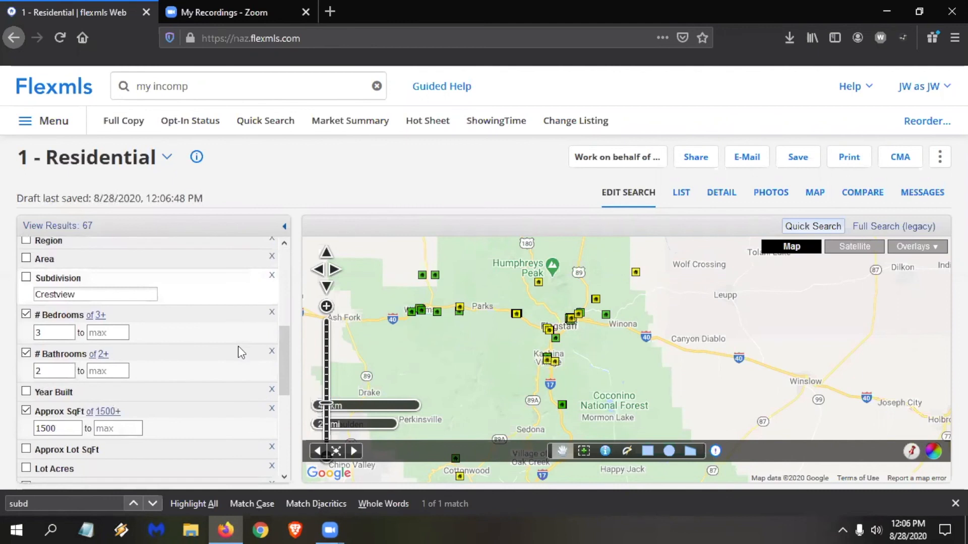
scroll(240, 354, "down", 2)
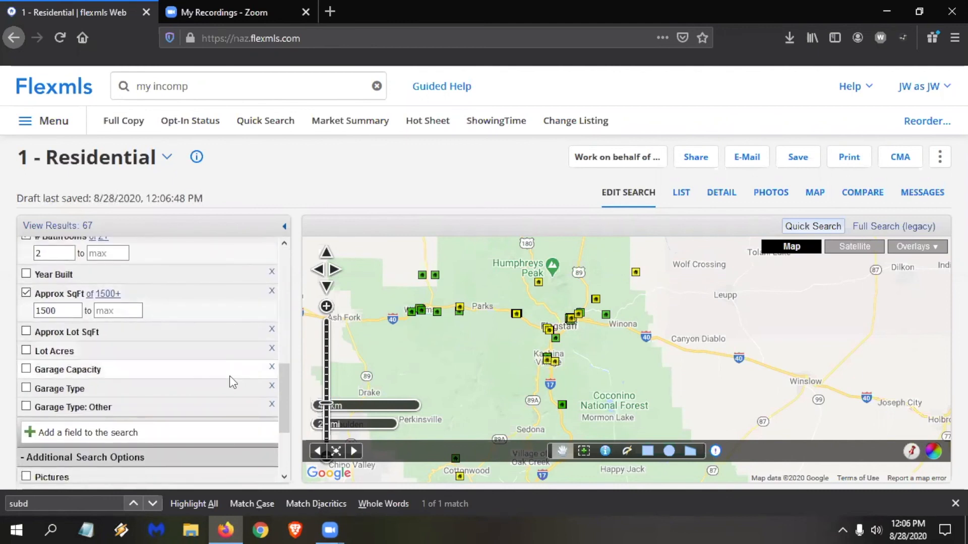
scroll(187, 355, "up", 2)
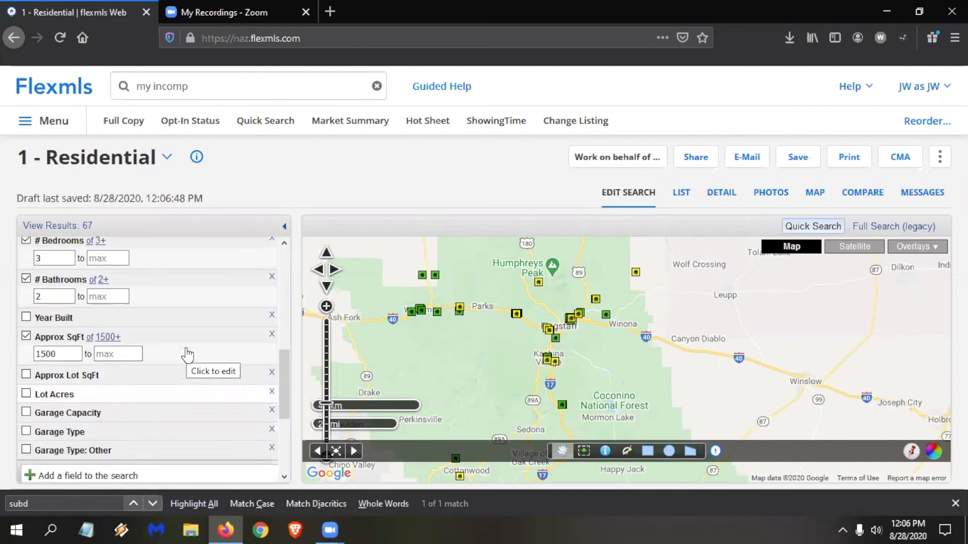
scroll(182, 365, "down", 4)
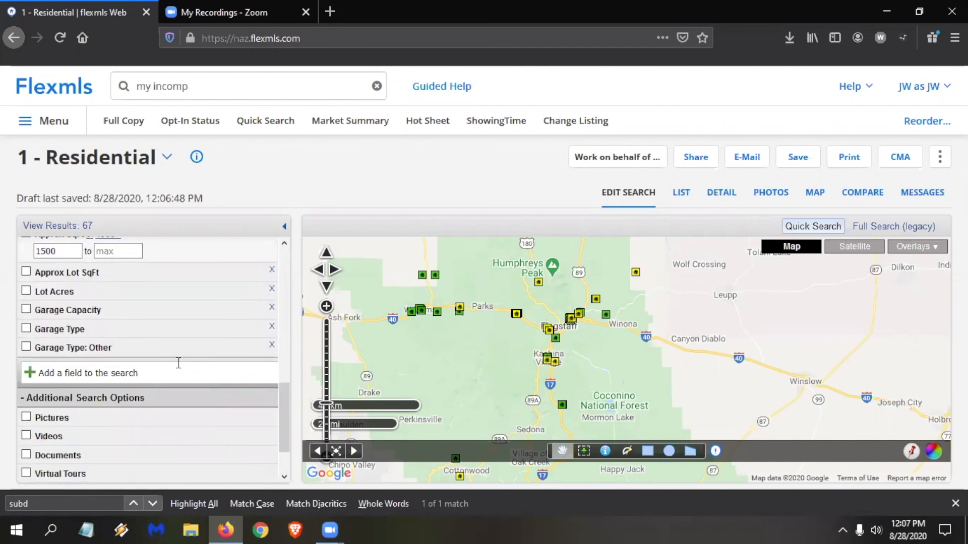
left_click(115, 371)
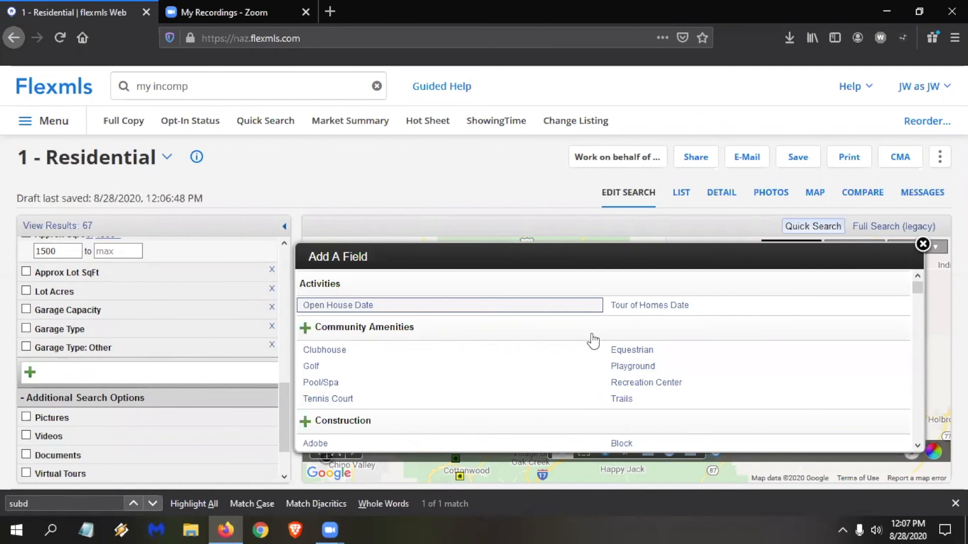
scroll(589, 326, "down", 5)
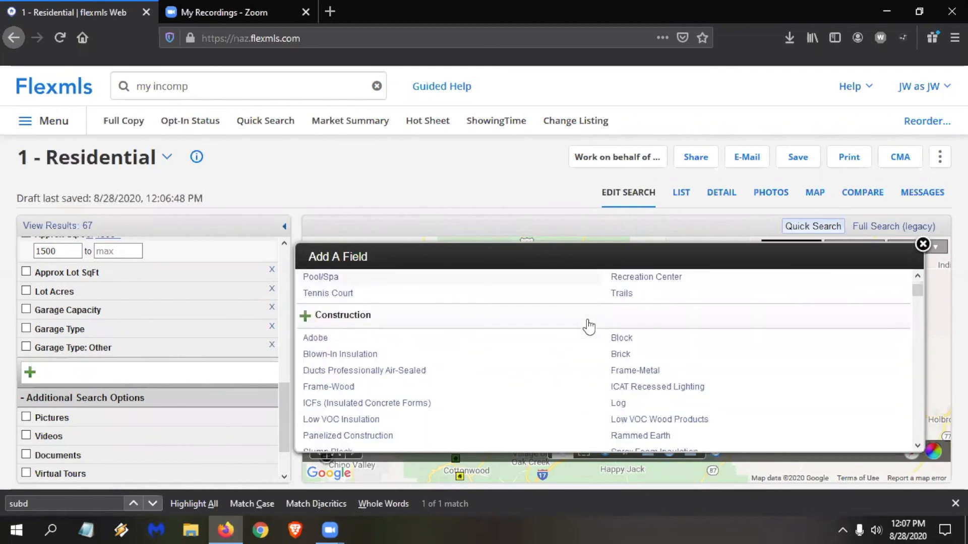
scroll(589, 327, "down", 5)
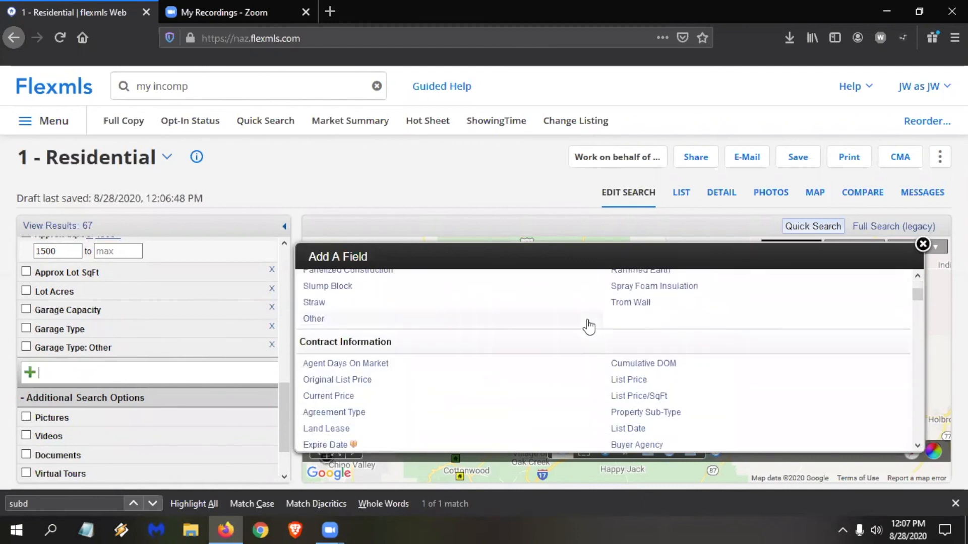
scroll(588, 327, "down", 3)
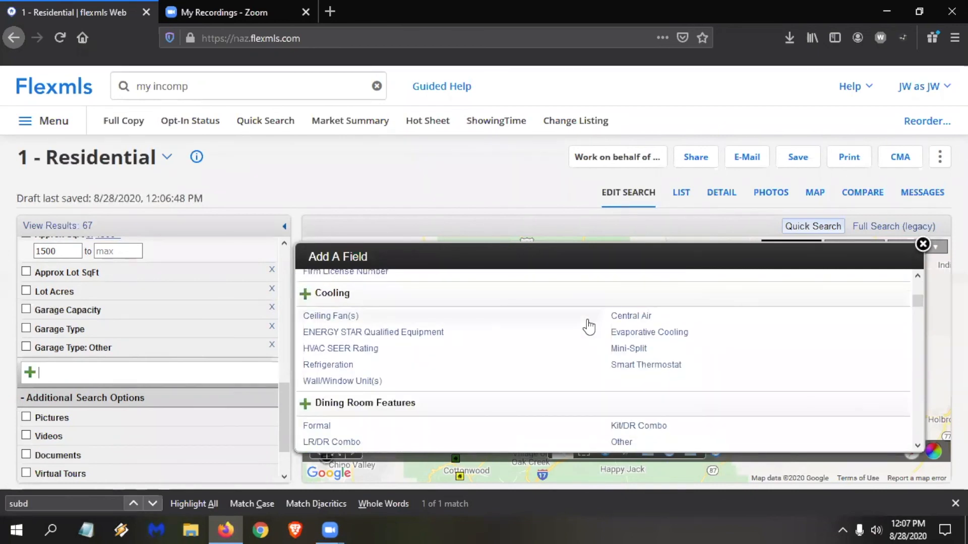
scroll(588, 325, "up", 10)
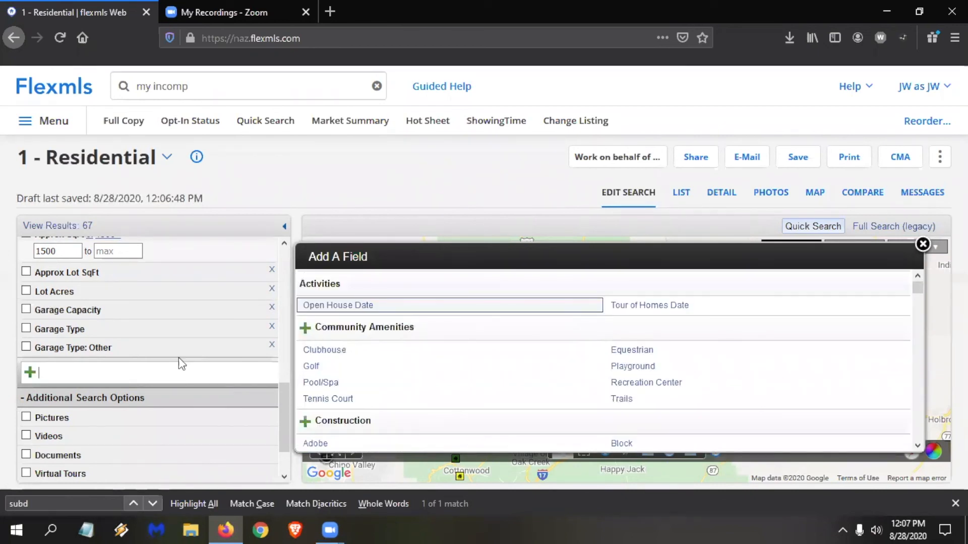
Find the available fields for "cool" and "centra", and add Central Air from the Cooling group to the search.
left_click(149, 369)
type("coolin")
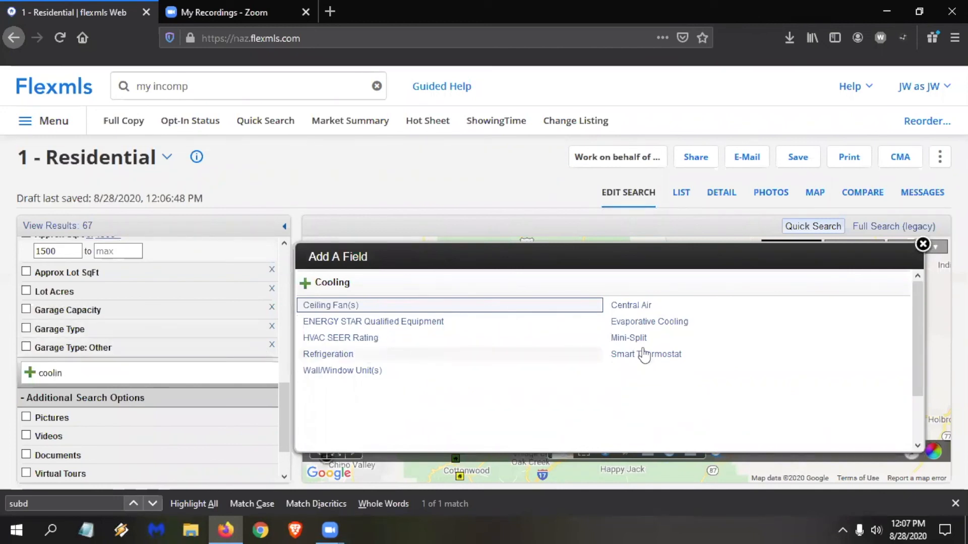
key("ctrl+a")
type("centr")
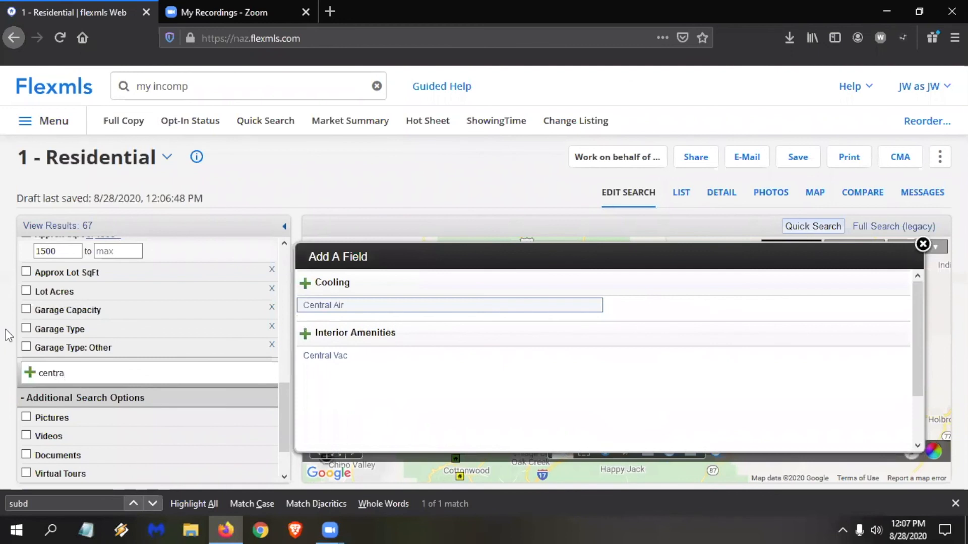
left_click(327, 308)
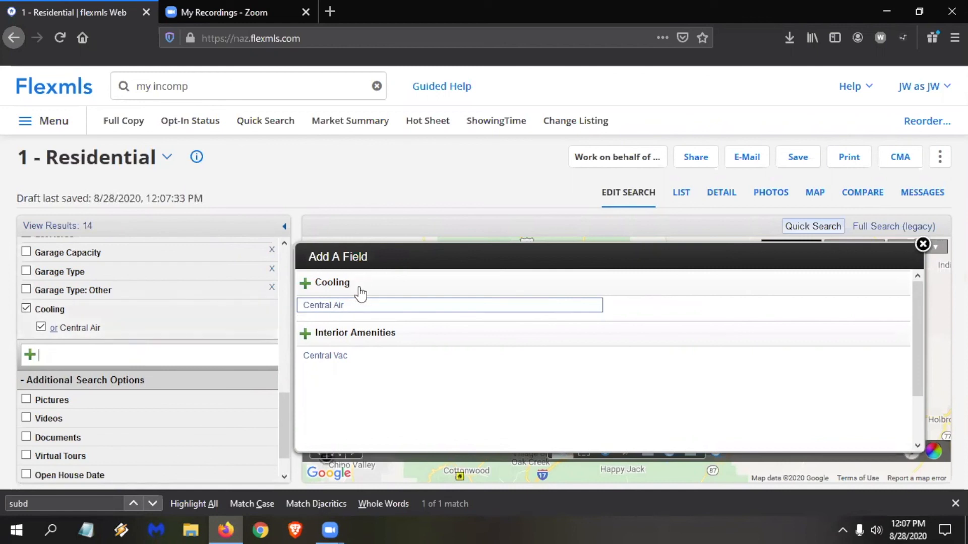
Turn the Cooling filter off and add all fields of the Cooling group to the search.
left_click(26, 310)
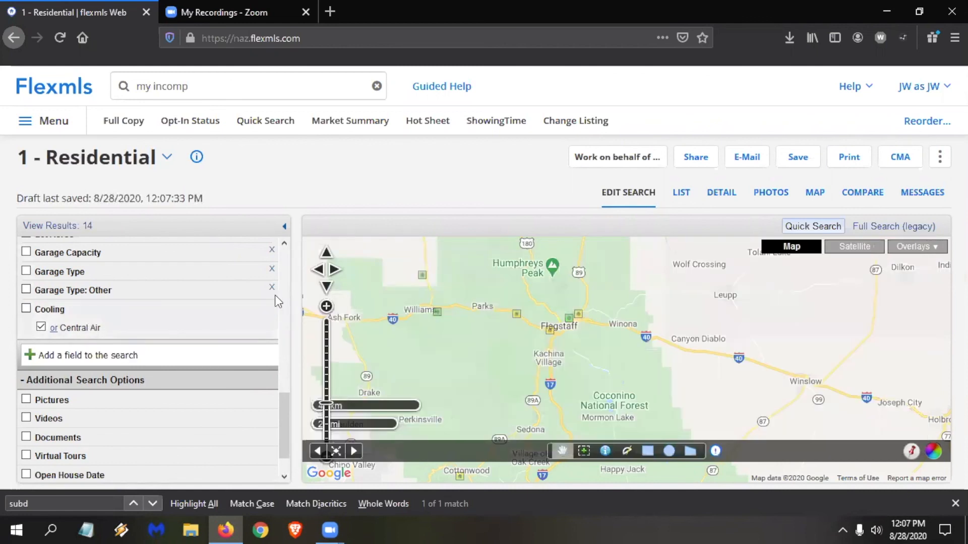
left_click(68, 353)
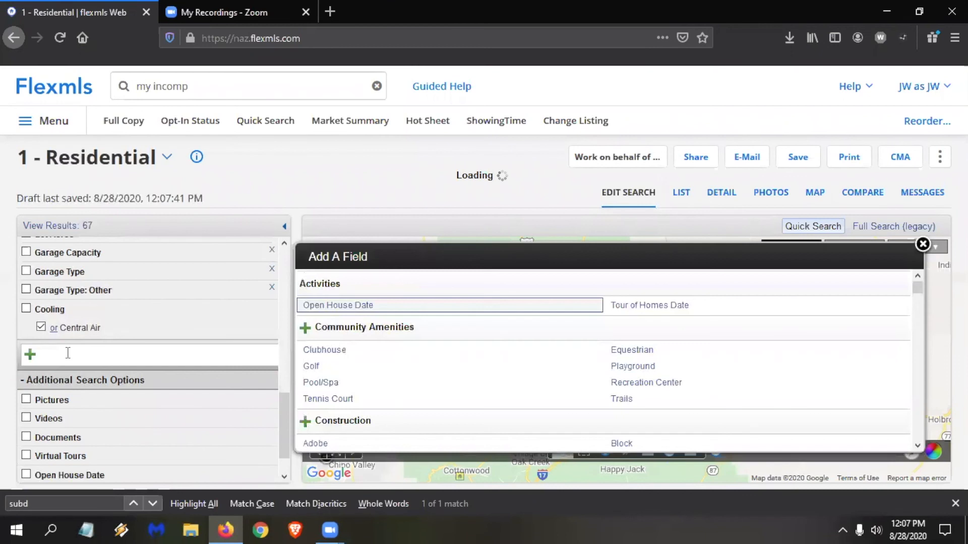
type("coo")
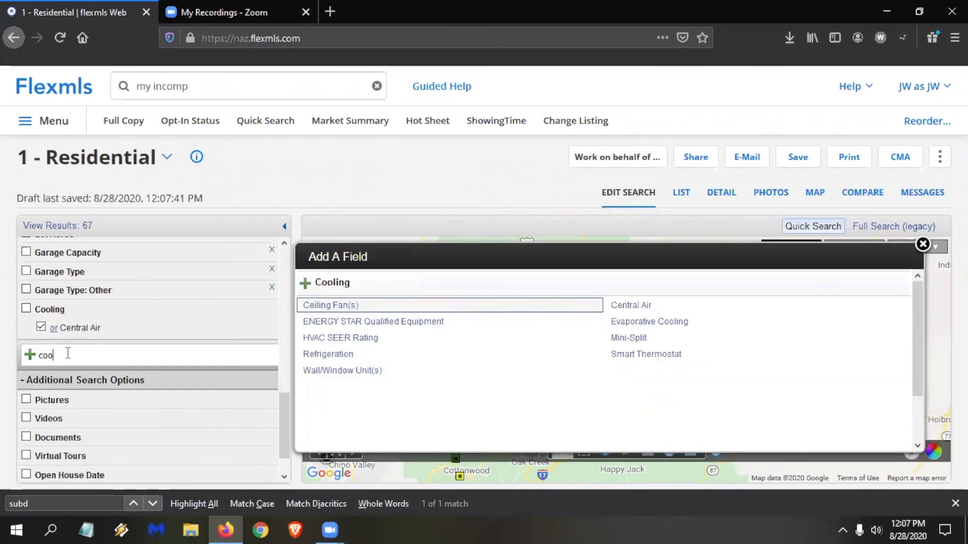
left_click(329, 283)
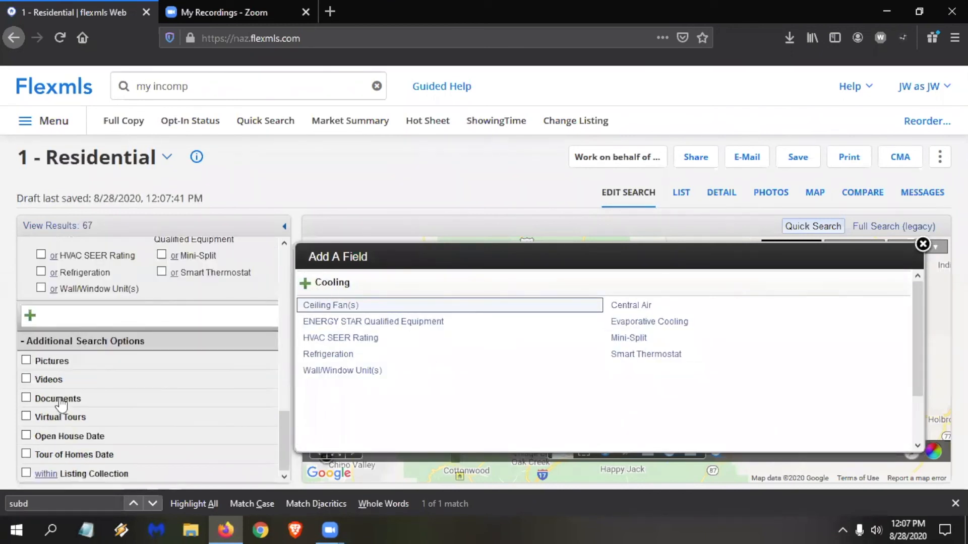
Turn the Cooling filter on for Central Air, and compare the search with Central Air deselected and selected again.
scroll(172, 422, "up", 3)
scroll(171, 419, "down", 3)
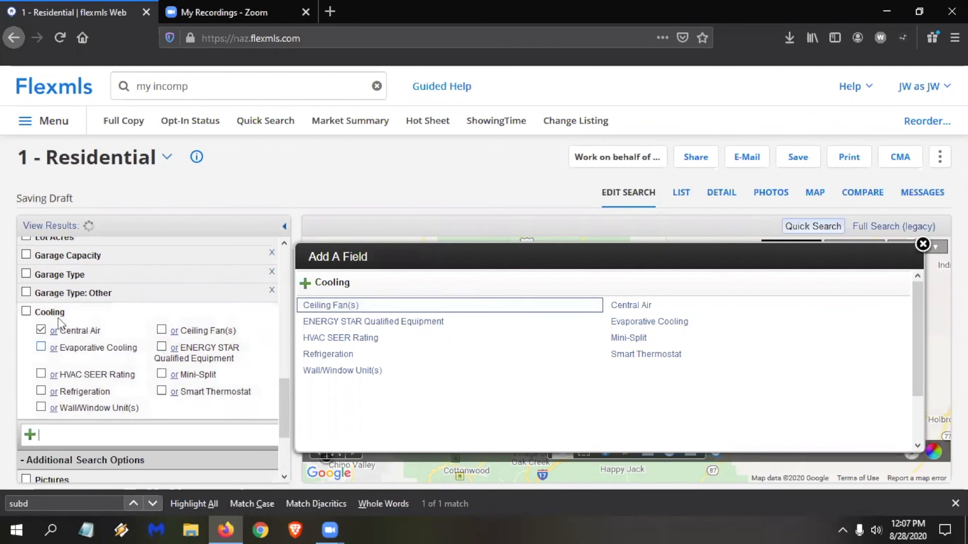
left_click(26, 313)
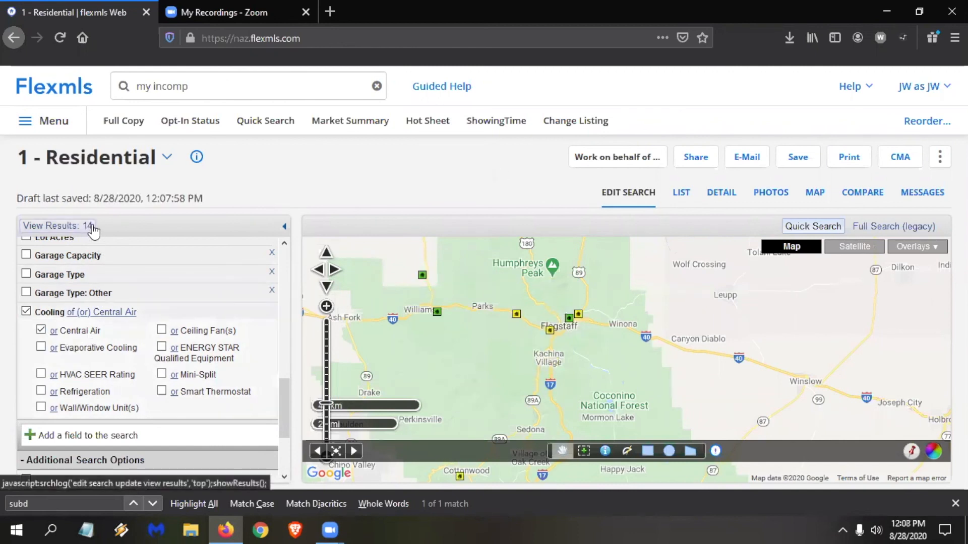
left_click(41, 330)
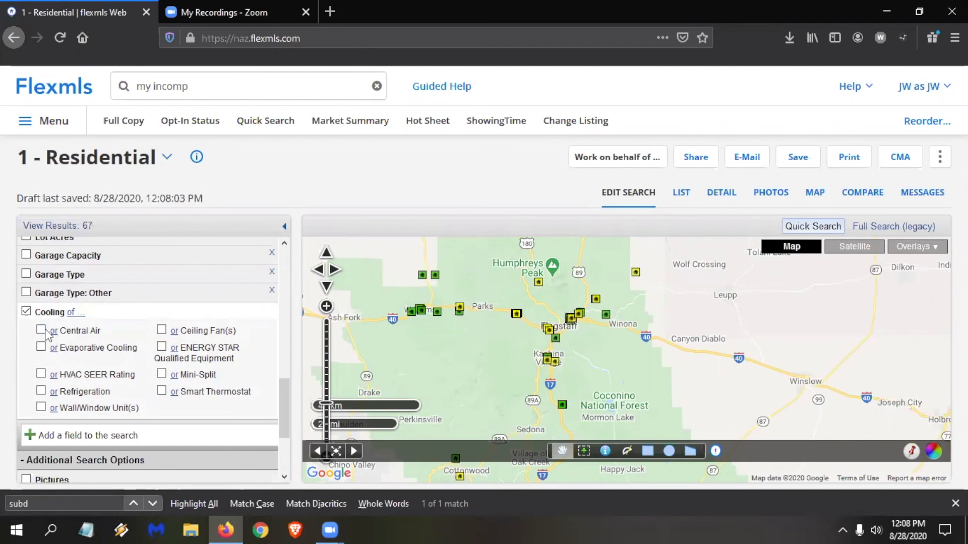
left_click(41, 330)
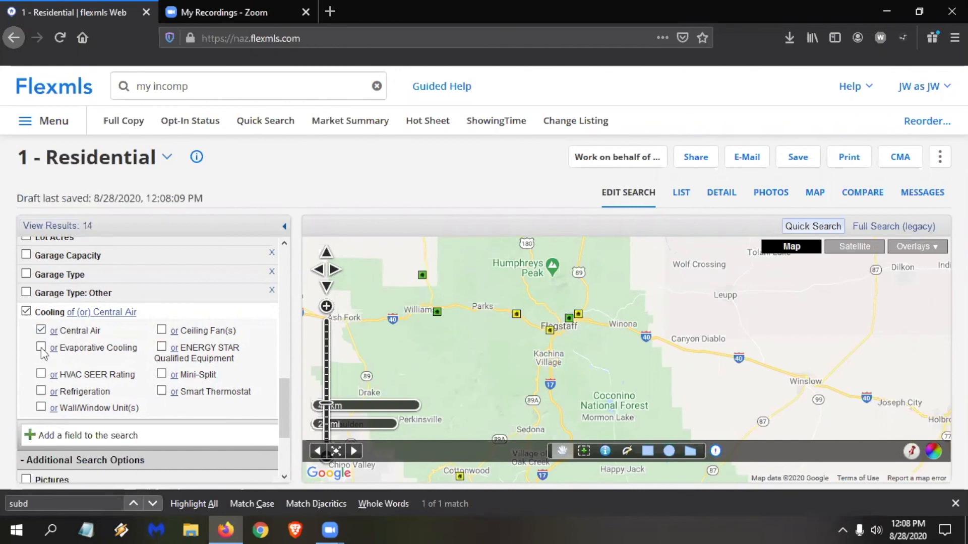
Look up "ref" among the available fields and add the whole Kitchen Features group to the search.
left_click(89, 433)
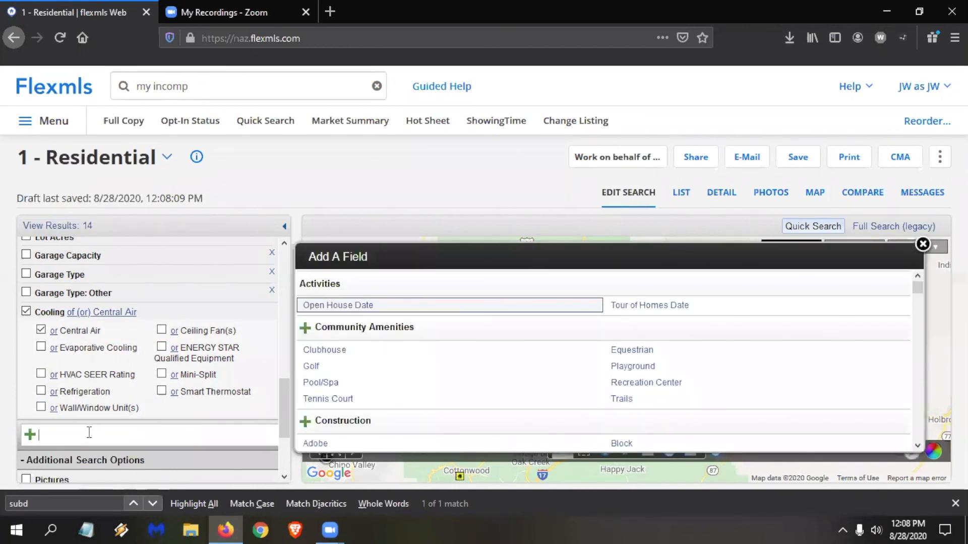
type("ref")
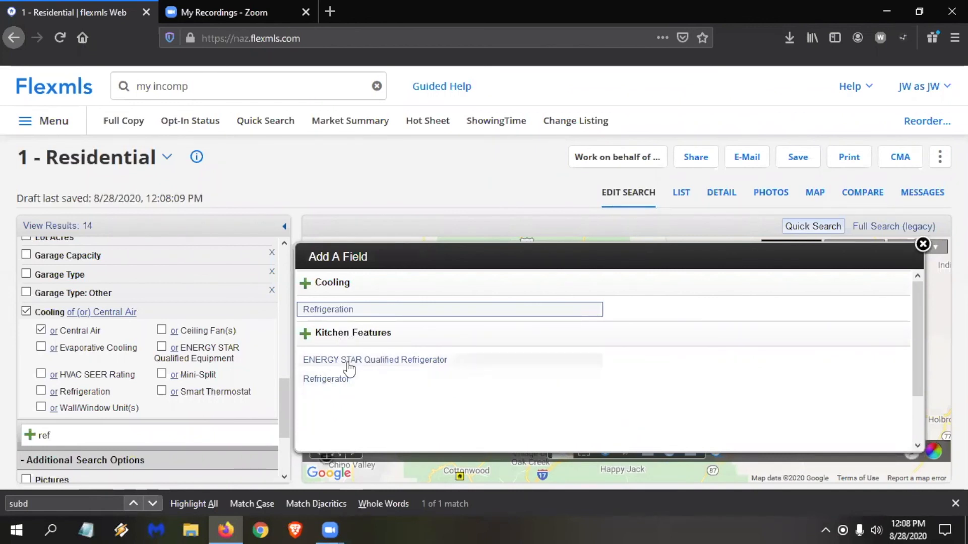
left_click(351, 334)
scroll(130, 400, "up", 5)
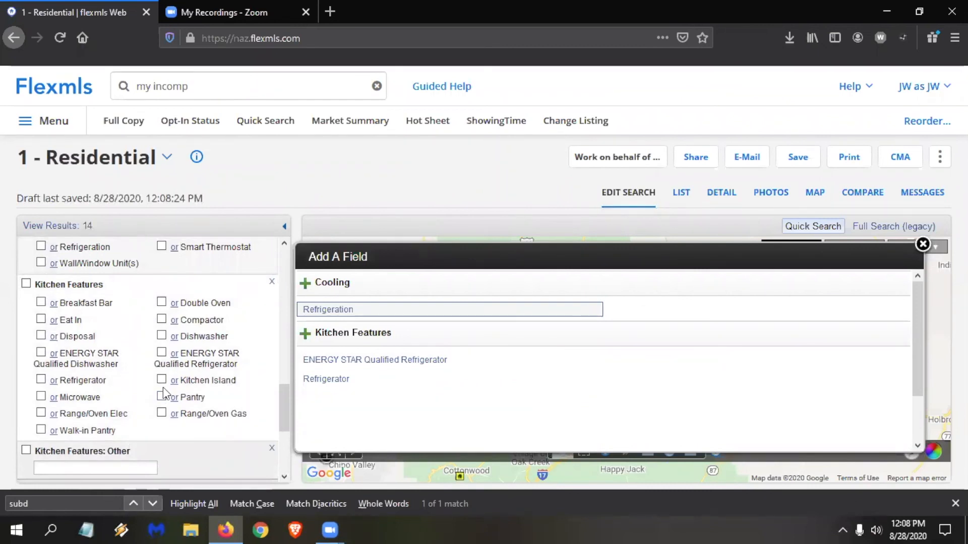
Deselect Central Air and turn the Cooling filter off.
scroll(162, 393, "up", 3)
left_click(41, 304)
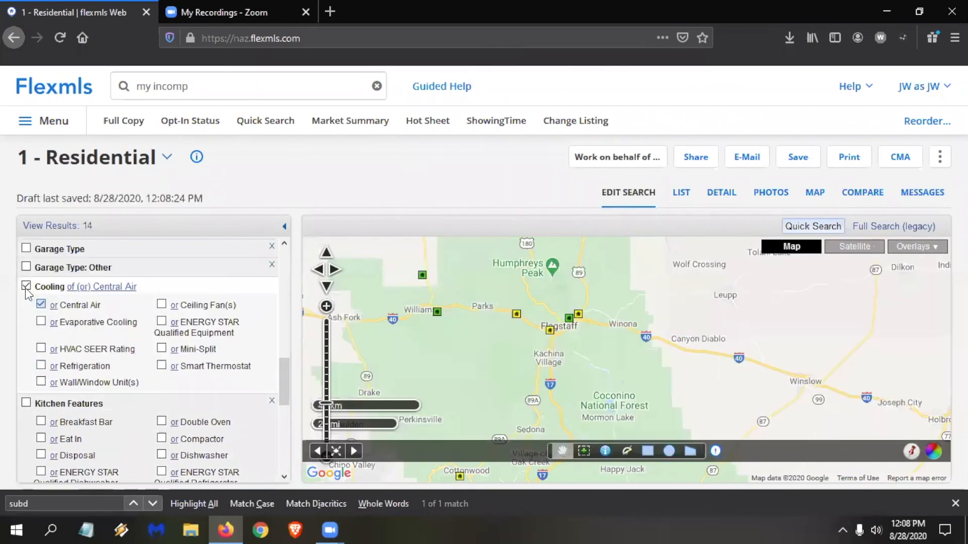
left_click(41, 304)
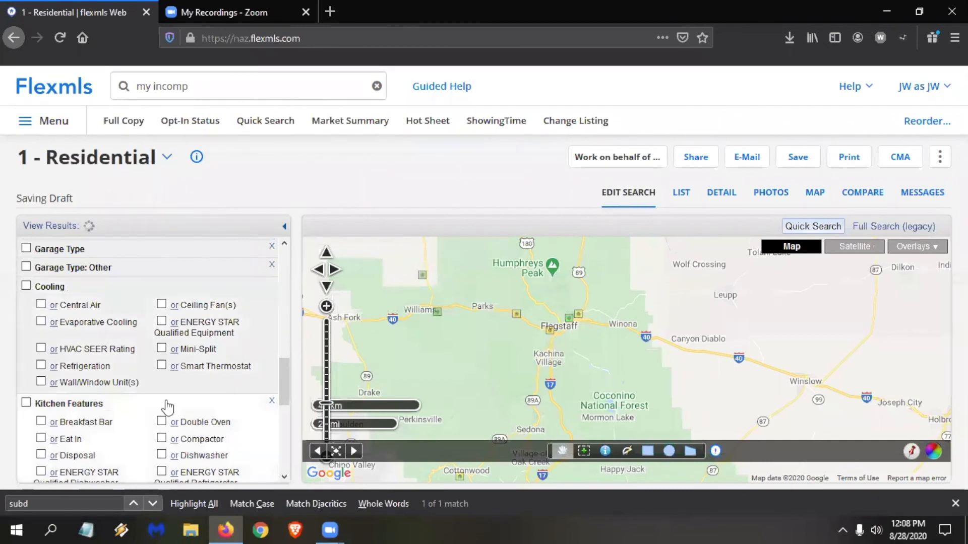
Filter Kitchen Features by Refrigerator or Dishwasher.
scroll(153, 377, "down", 2)
scroll(147, 323, "down", 2)
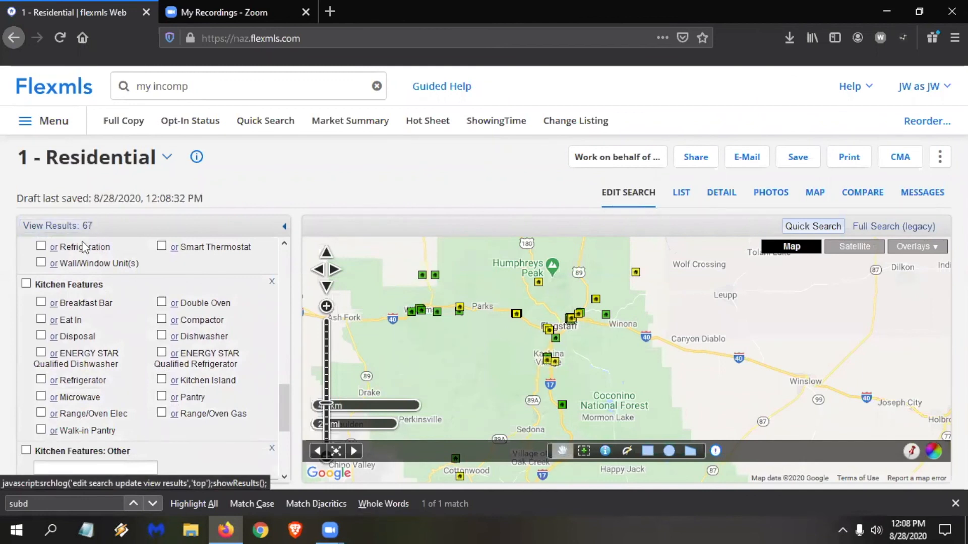
left_click(41, 381)
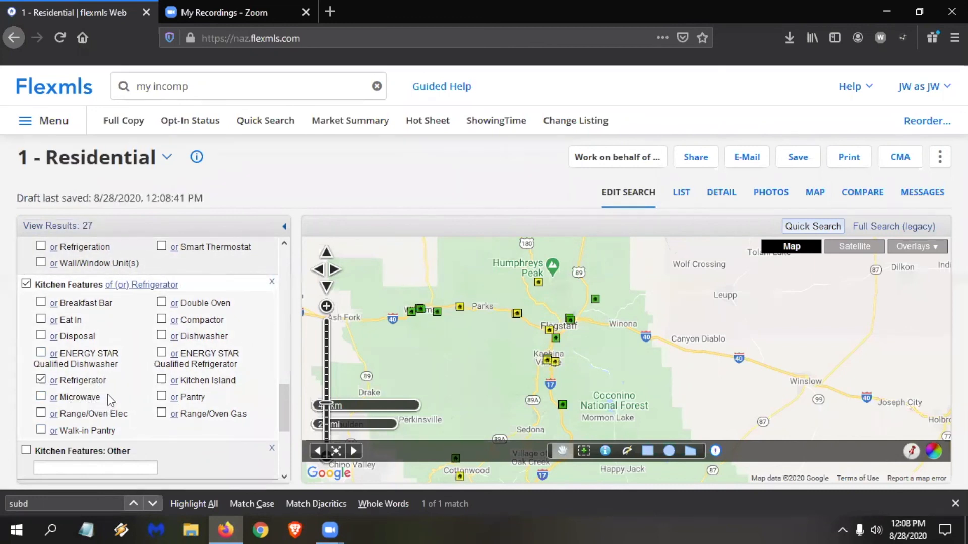
left_click(162, 336)
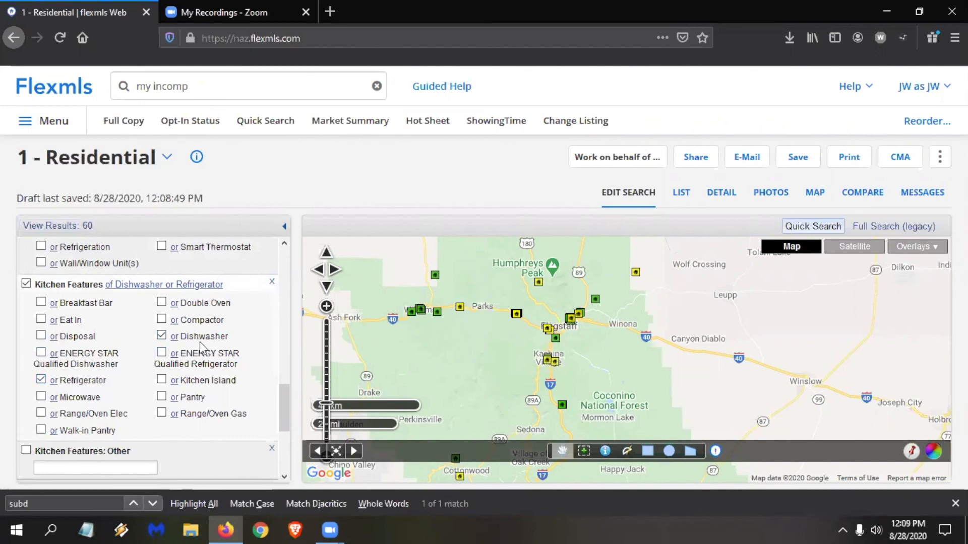
Change the Kitchen Features conditions to require both Refrigerator and Dishwasher, and exclude Microwave.
left_click(54, 382)
left_click(174, 337)
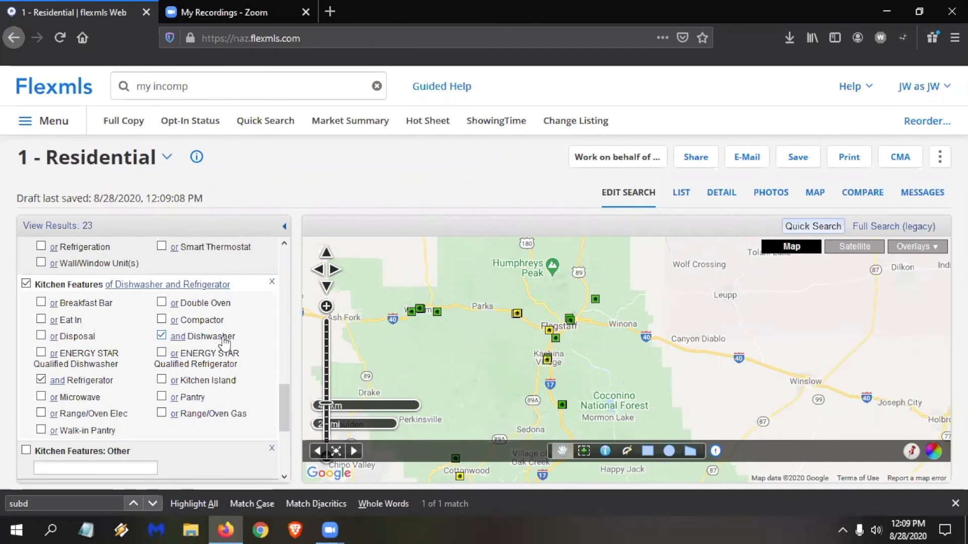
left_click(54, 398)
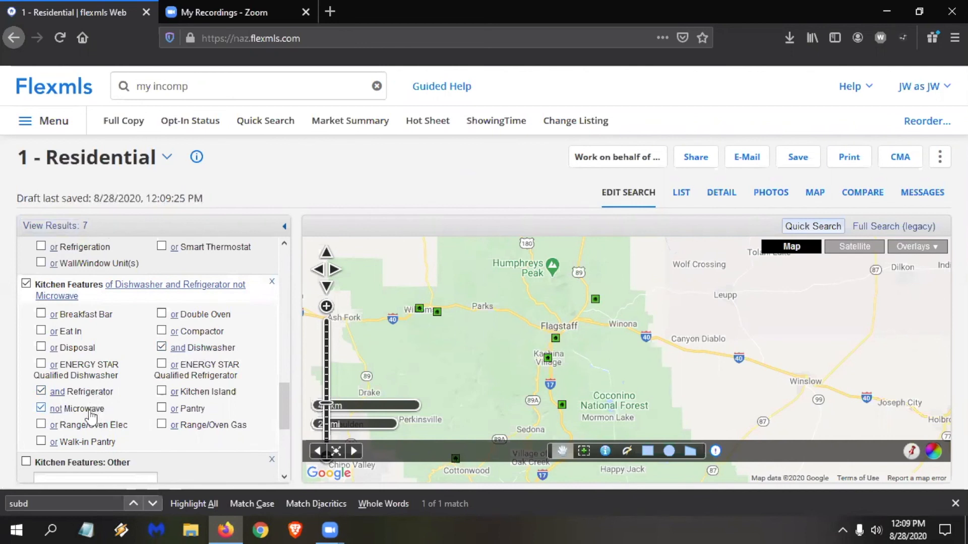
Add the # Fireplaces field from the Fireplace group to the residential search.
scroll(148, 335, "down", 3)
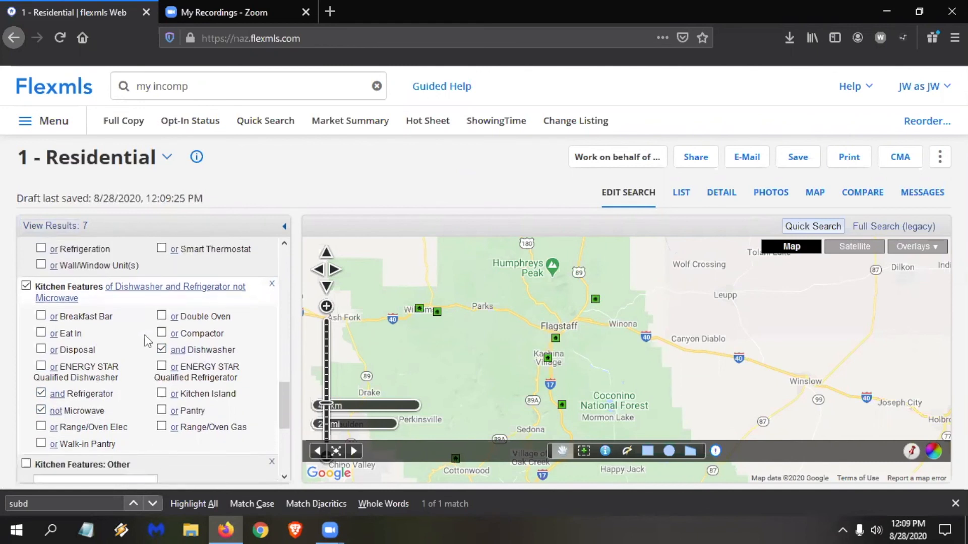
scroll(147, 335, "down", 2)
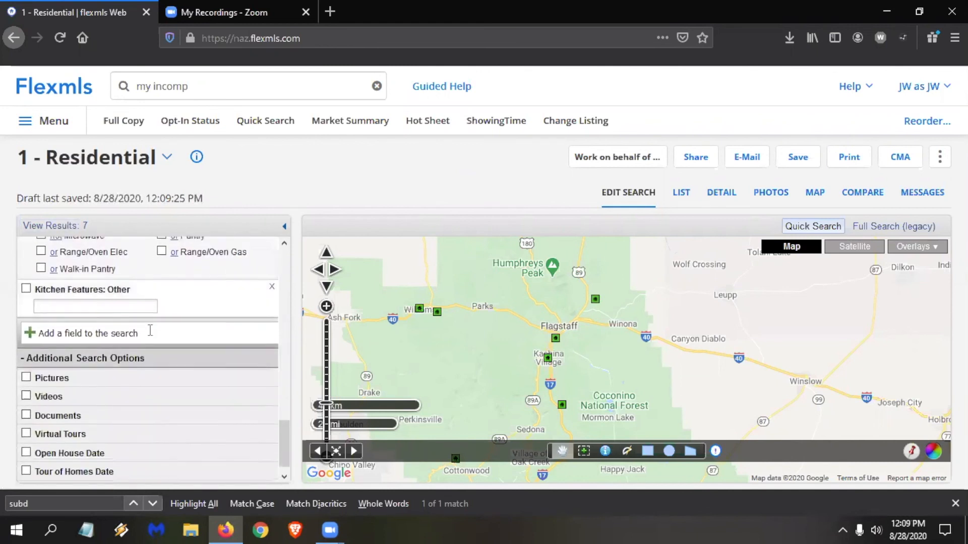
left_click(119, 328)
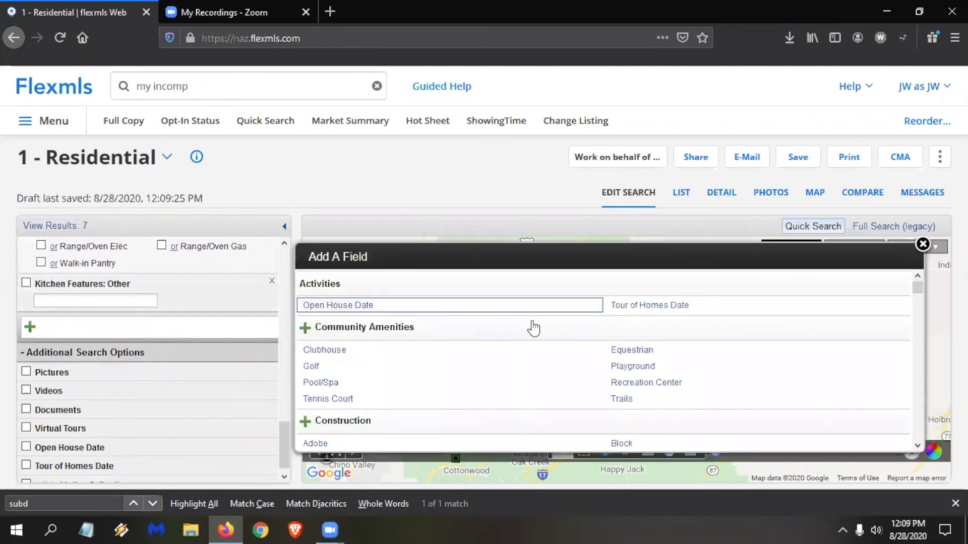
scroll(525, 326, "down", 3)
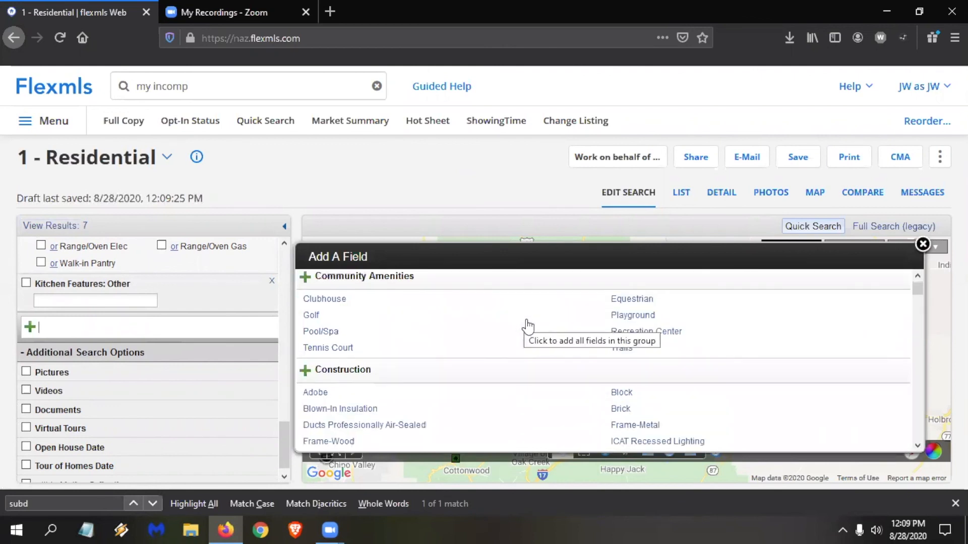
scroll(536, 351, "down", 8)
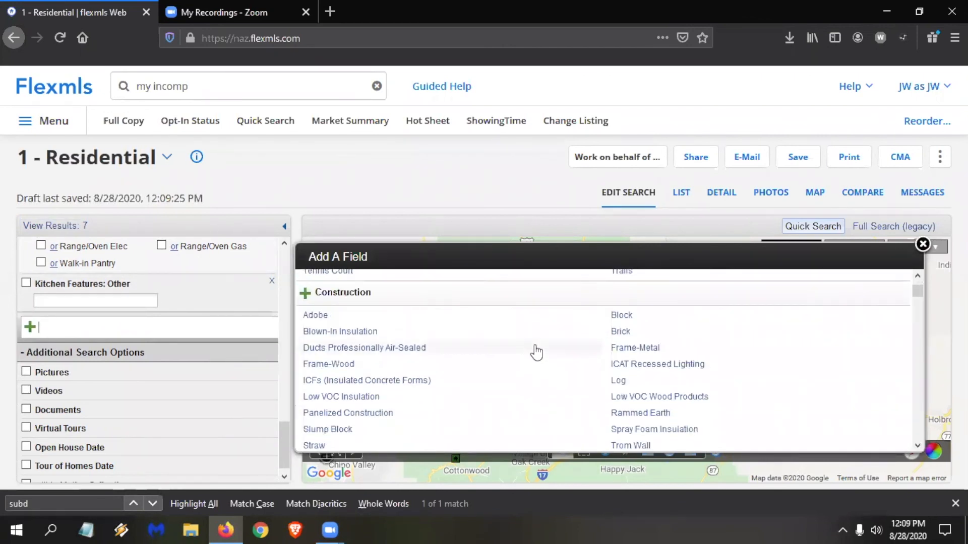
scroll(537, 351, "down", 15)
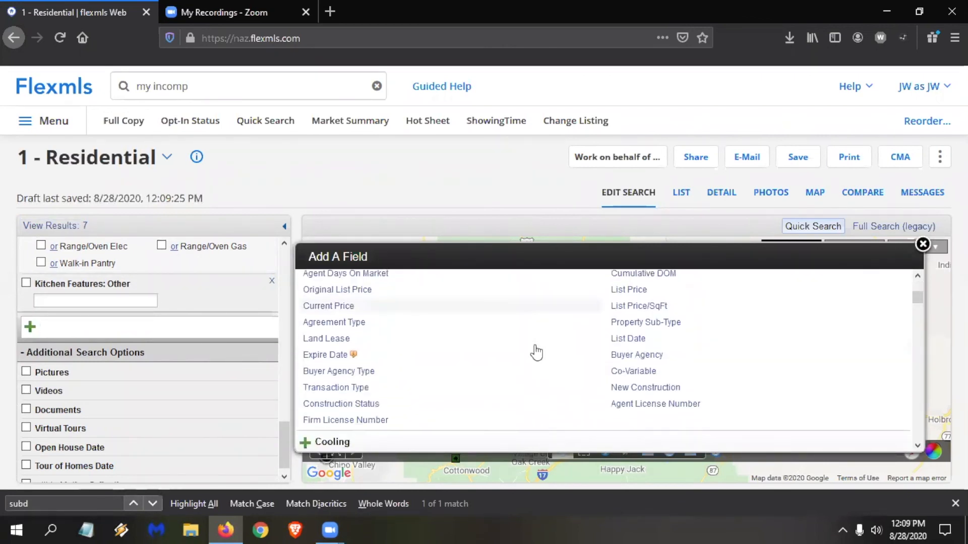
scroll(537, 353, "down", 3)
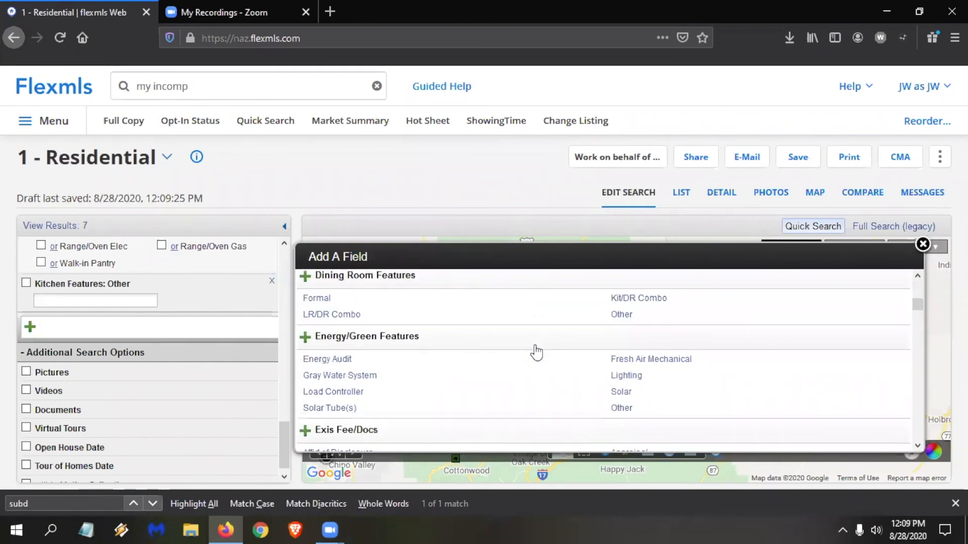
scroll(537, 355, "down", 5)
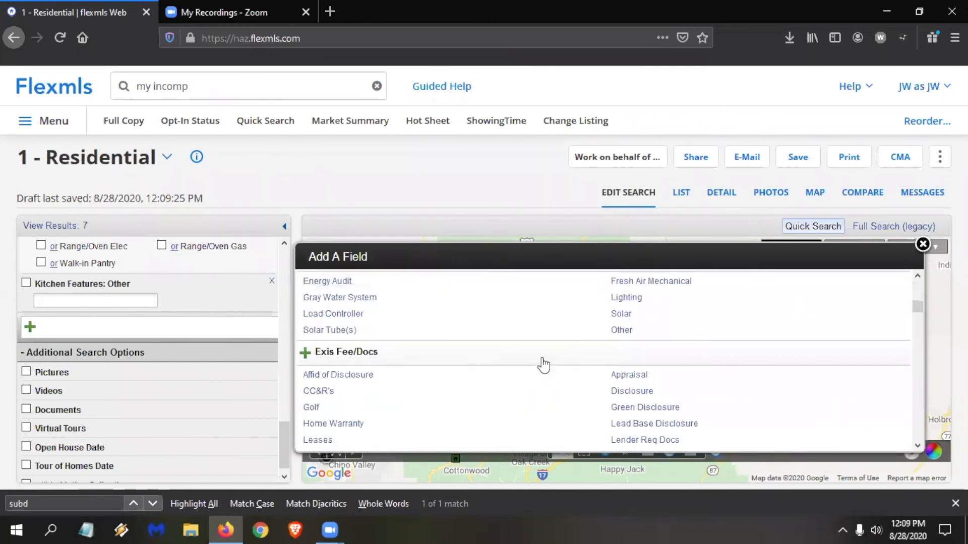
scroll(543, 361, "down", 9)
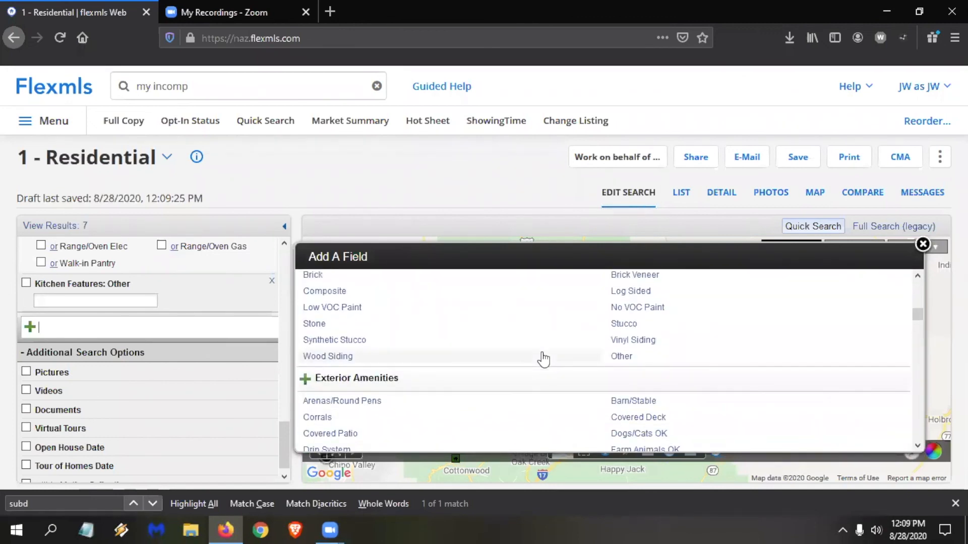
scroll(544, 360, "down", 3)
scroll(549, 361, "down", 9)
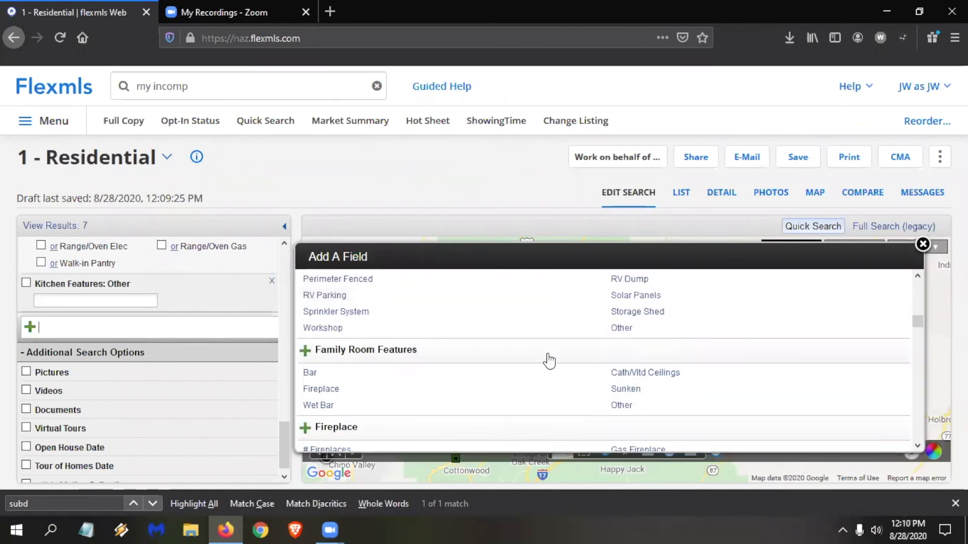
scroll(549, 361, "down", 3)
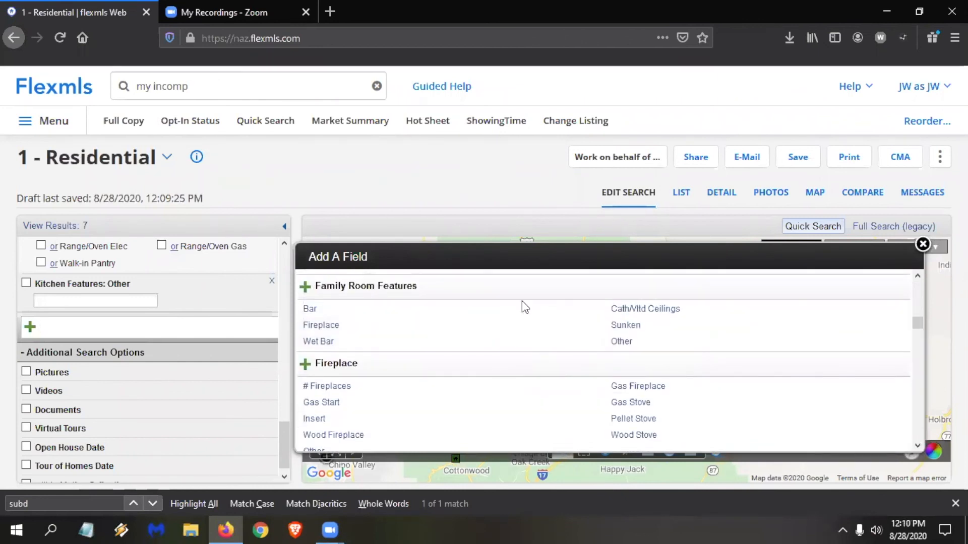
left_click(320, 387)
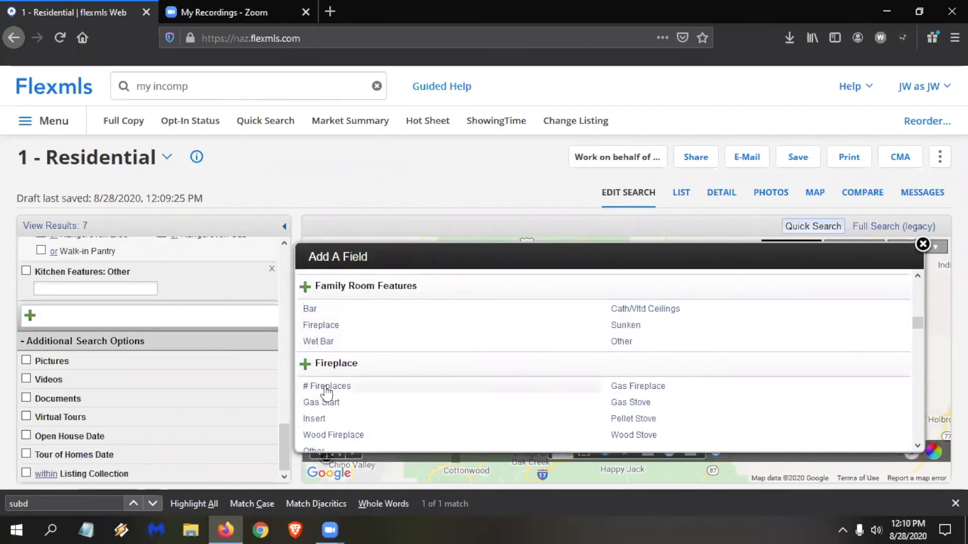
left_click(923, 245)
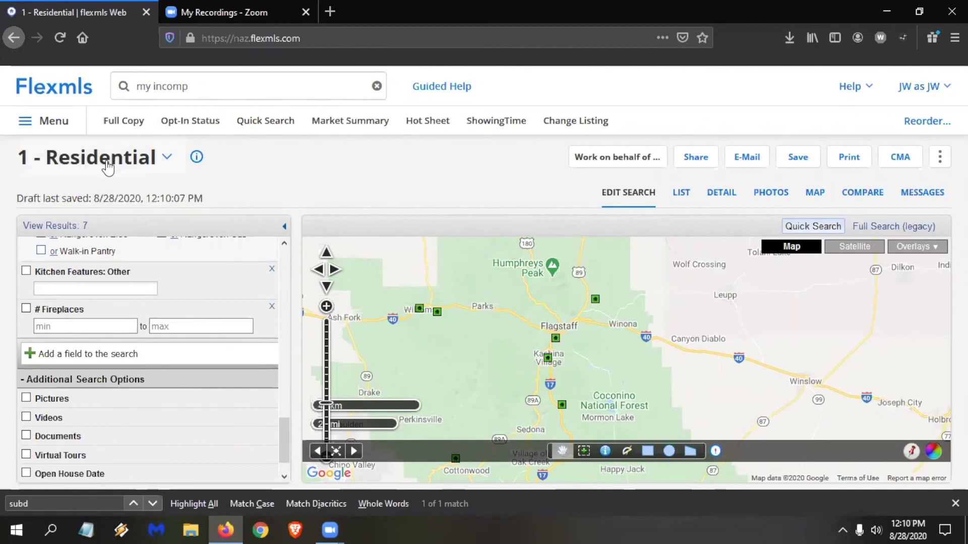
Look over the list of quick search templates, the current search's field conditions and the available save options.
left_click(168, 159)
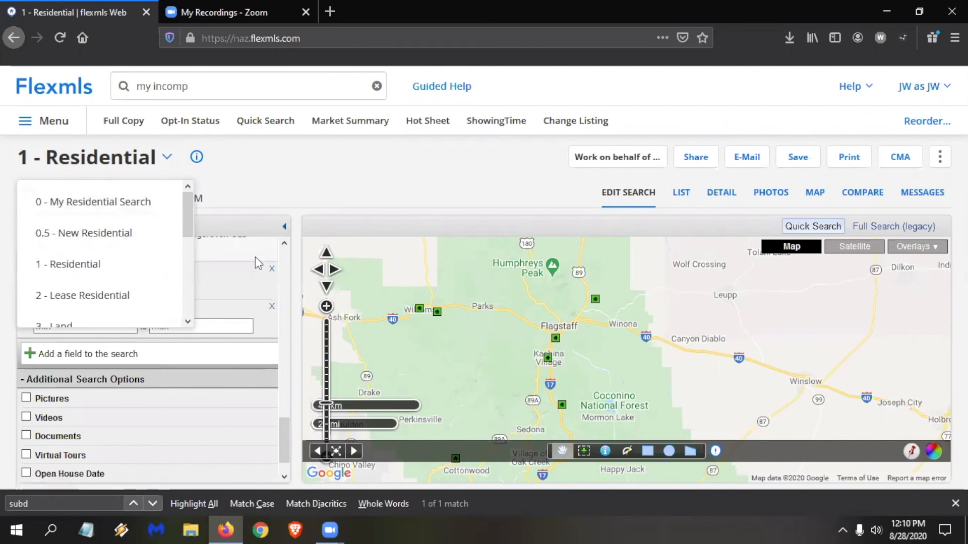
left_click(217, 280)
scroll(216, 312, "up", 2)
scroll(216, 313, "up", 5)
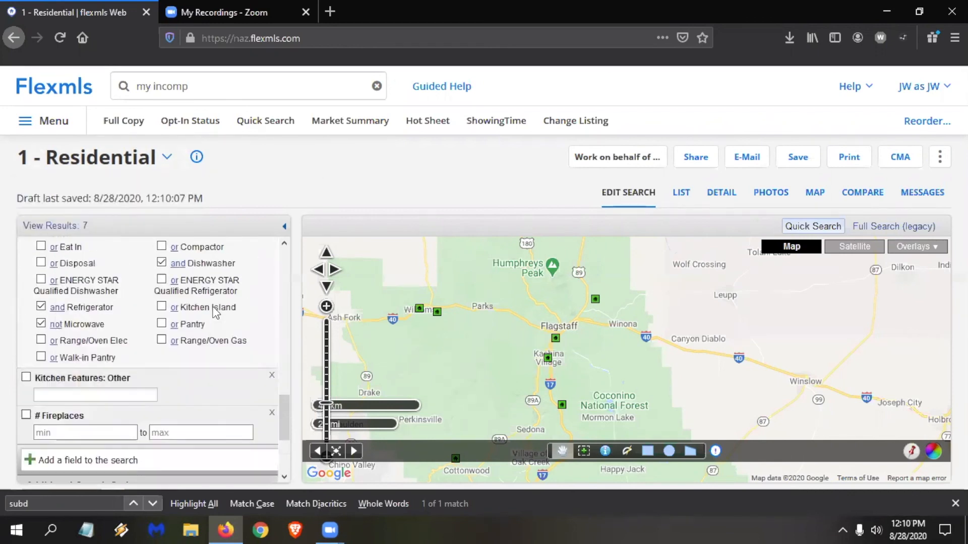
scroll(208, 308, "up", 5)
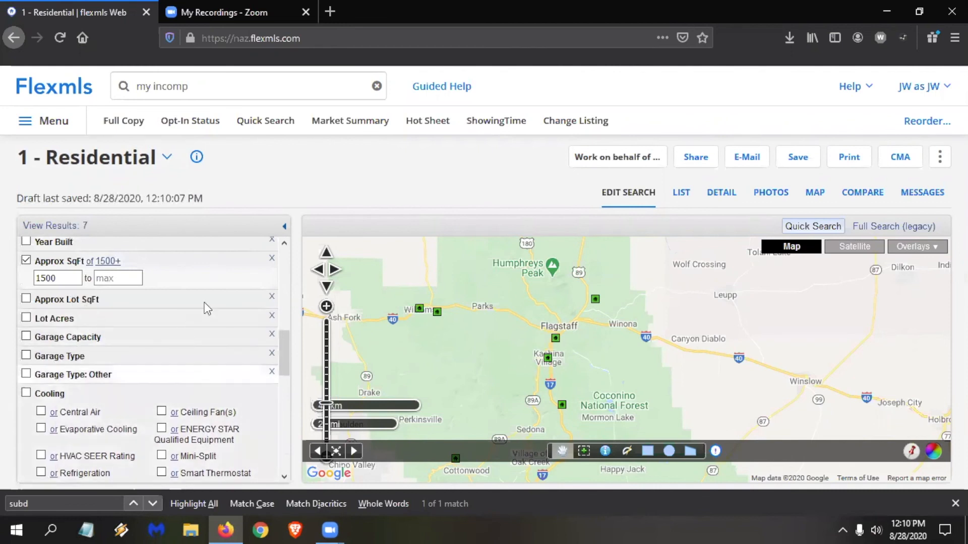
left_click(53, 277)
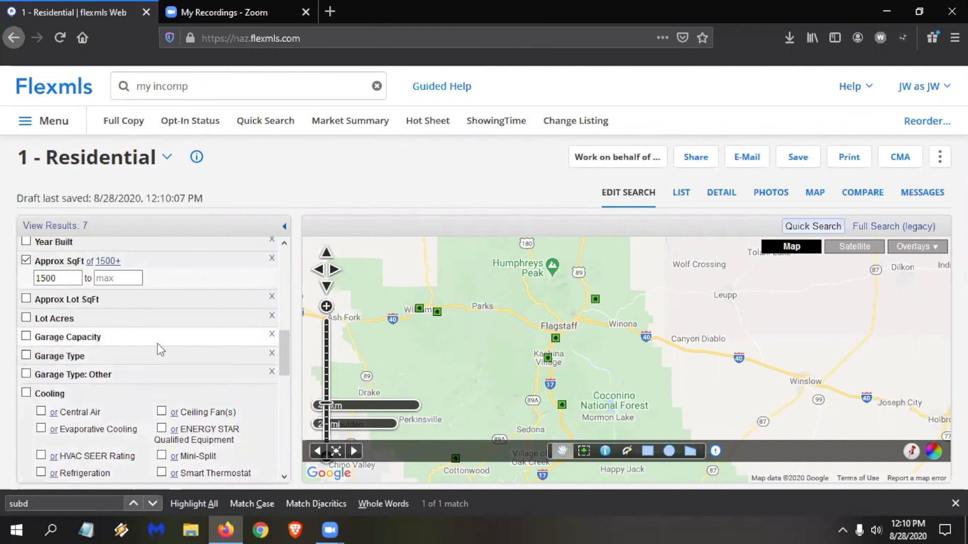
left_click(797, 162)
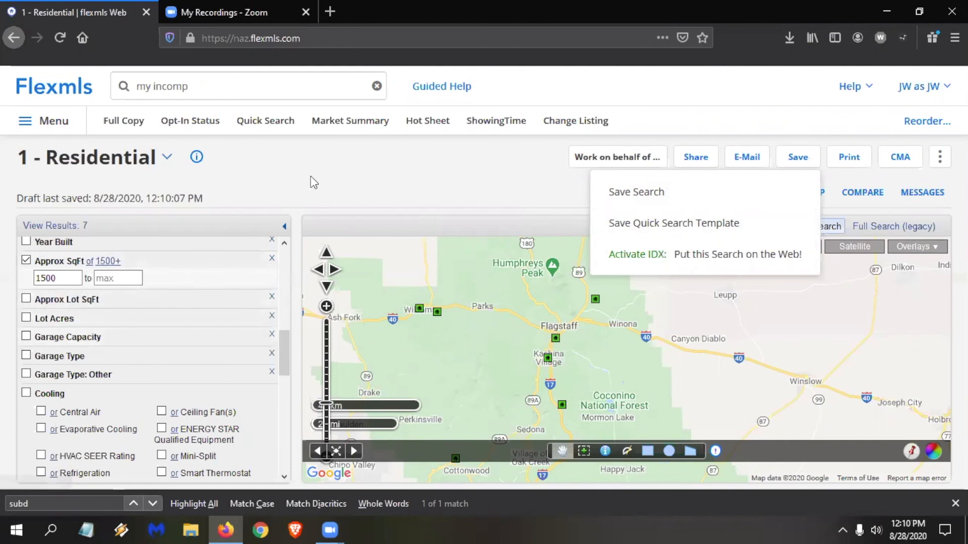
Open Quick Search in a new browser tab, examine the fields of the 0.5 - New Residential template, and close that tab.
right_click(263, 122)
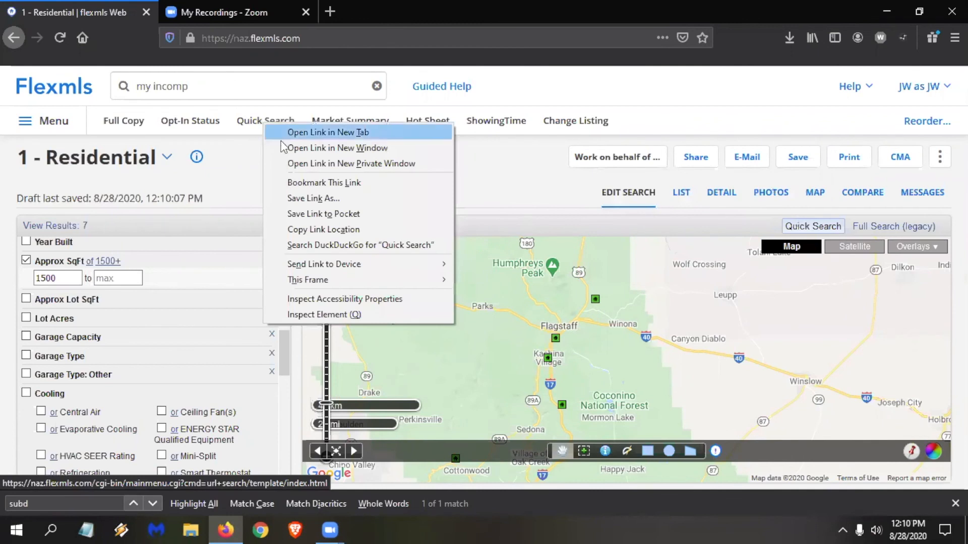
left_click(295, 133)
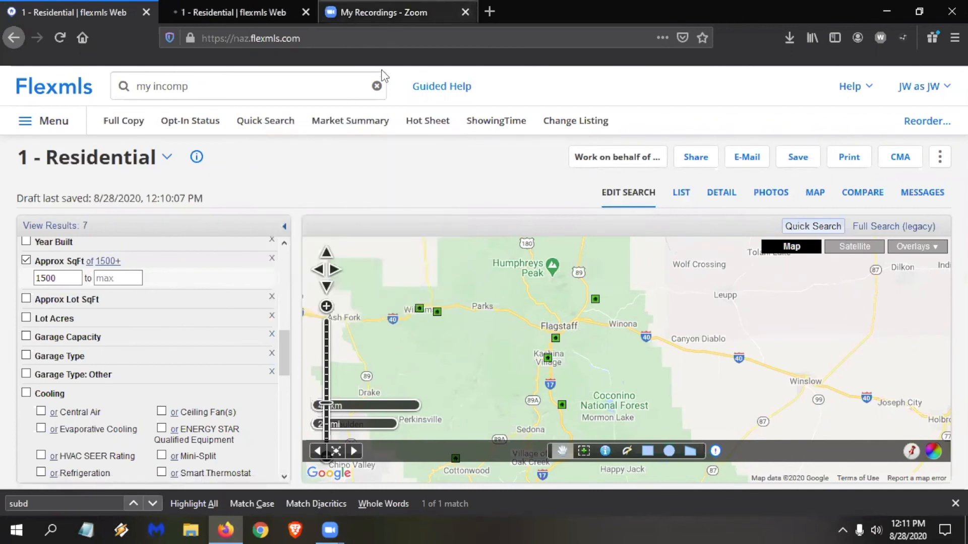
left_click(238, 9)
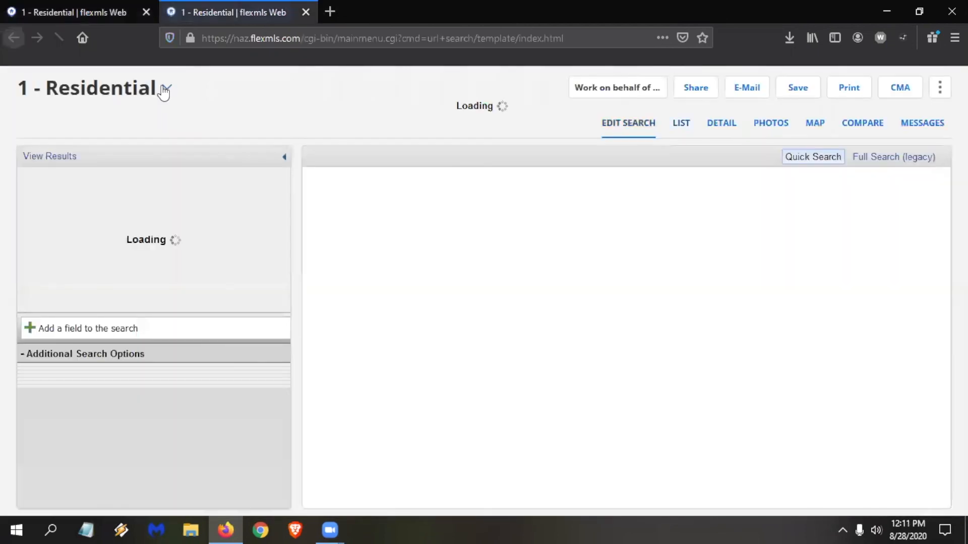
left_click(167, 90)
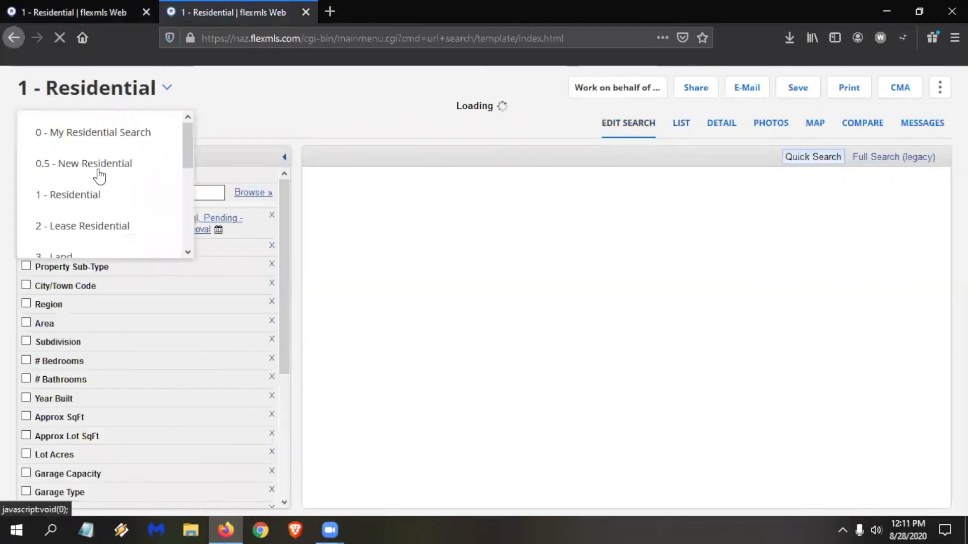
left_click(101, 170)
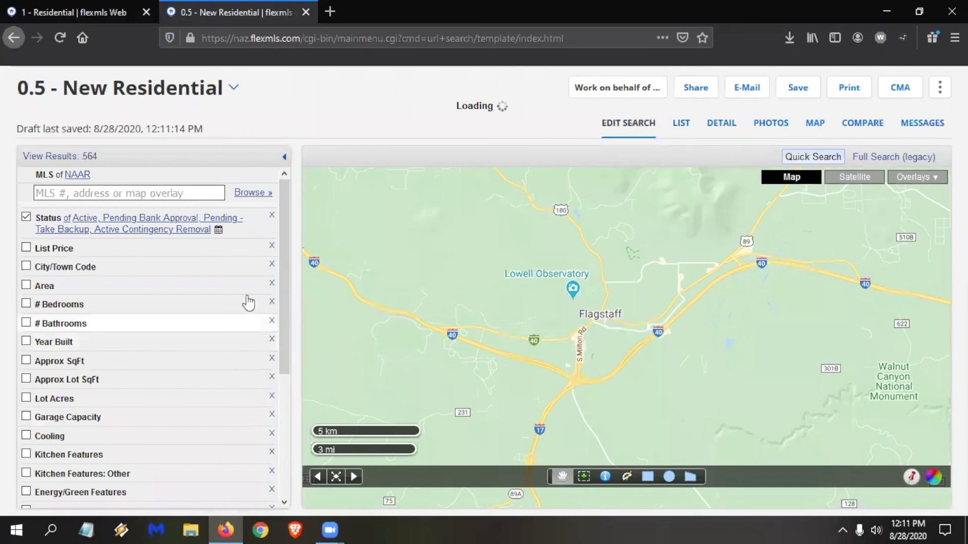
scroll(249, 328, "down", 2)
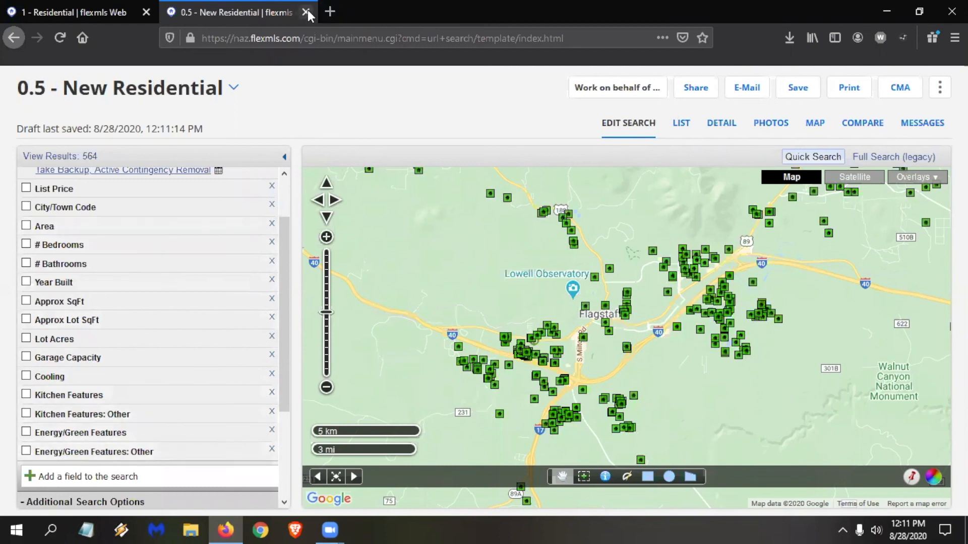
key("ctrl+w")
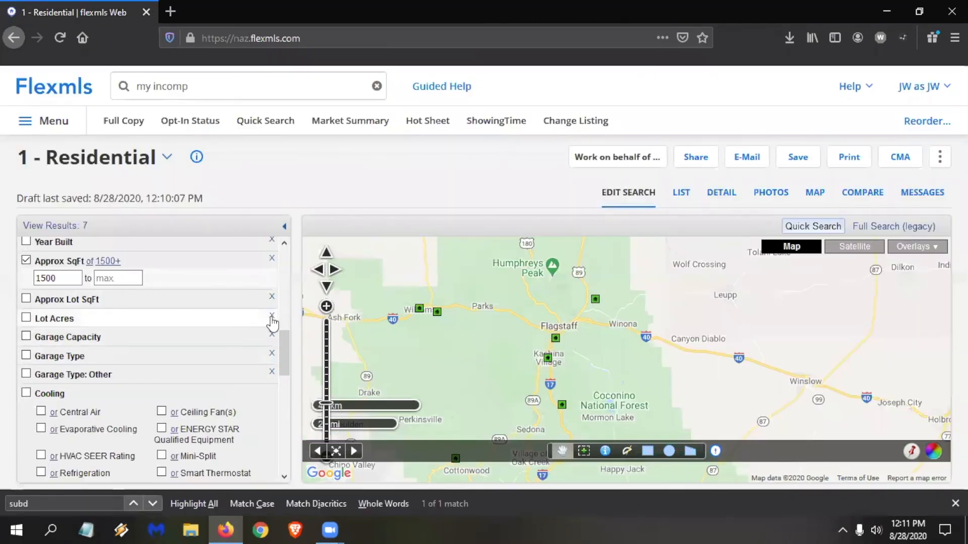
Remove the Garage Type and Garage Capacity fields from the search.
scroll(272, 353, "down", 5)
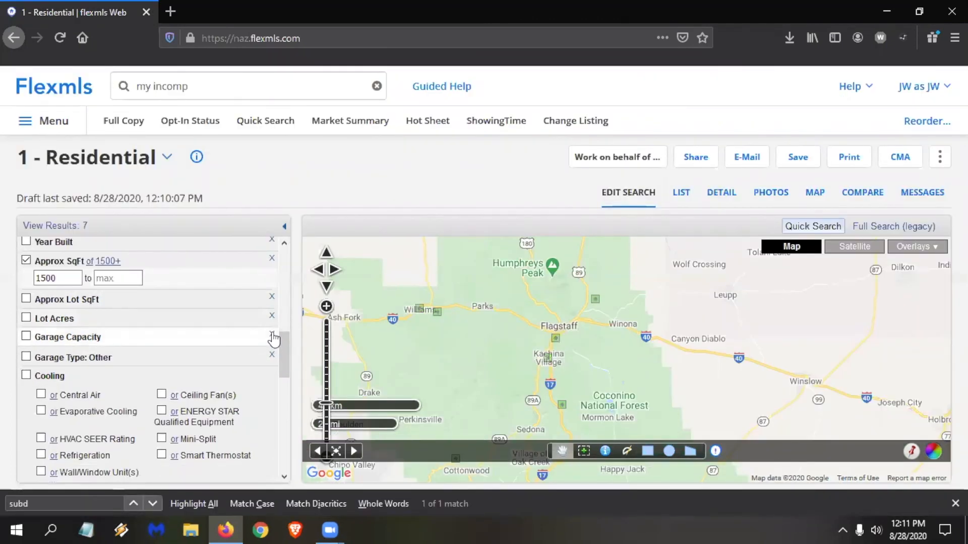
scroll(197, 324, "down", 1)
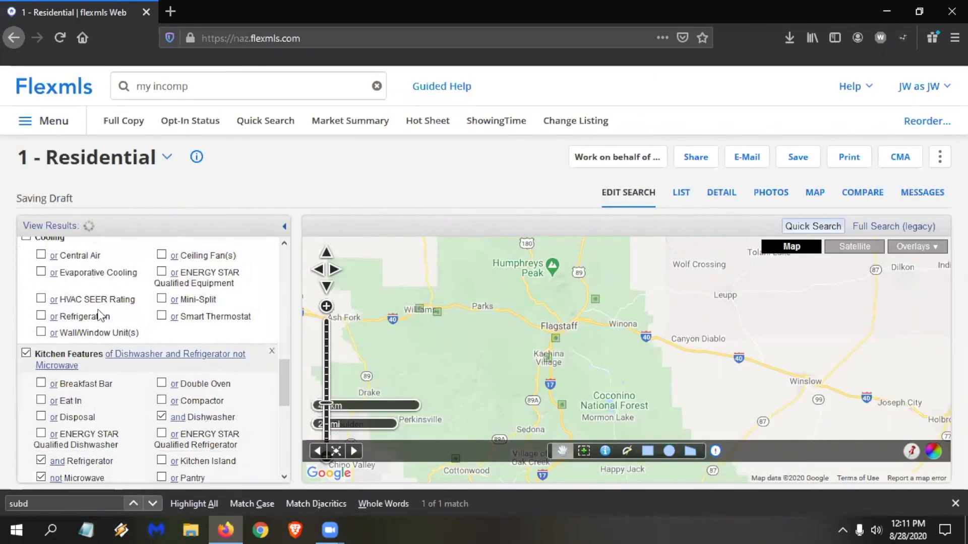
scroll(100, 316, "up", 2)
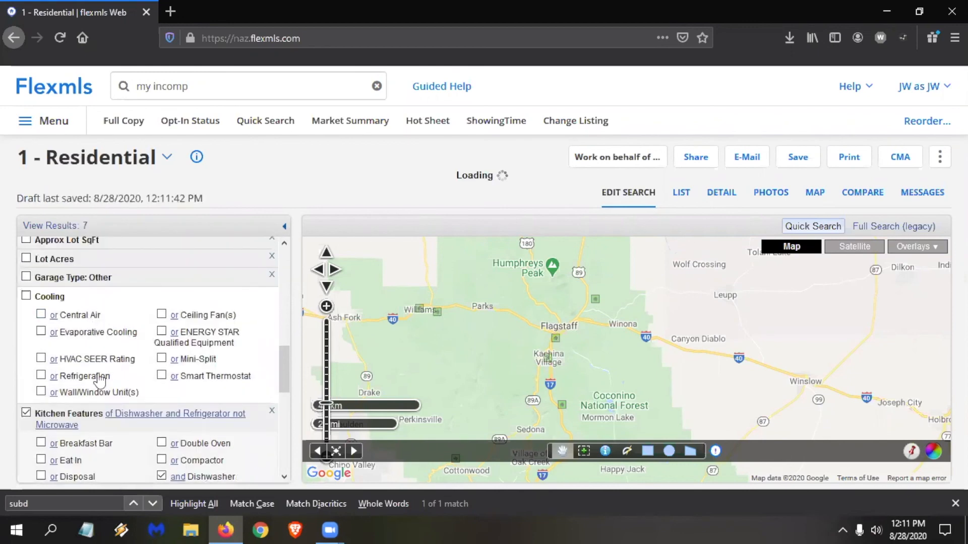
scroll(108, 383, "down", 5)
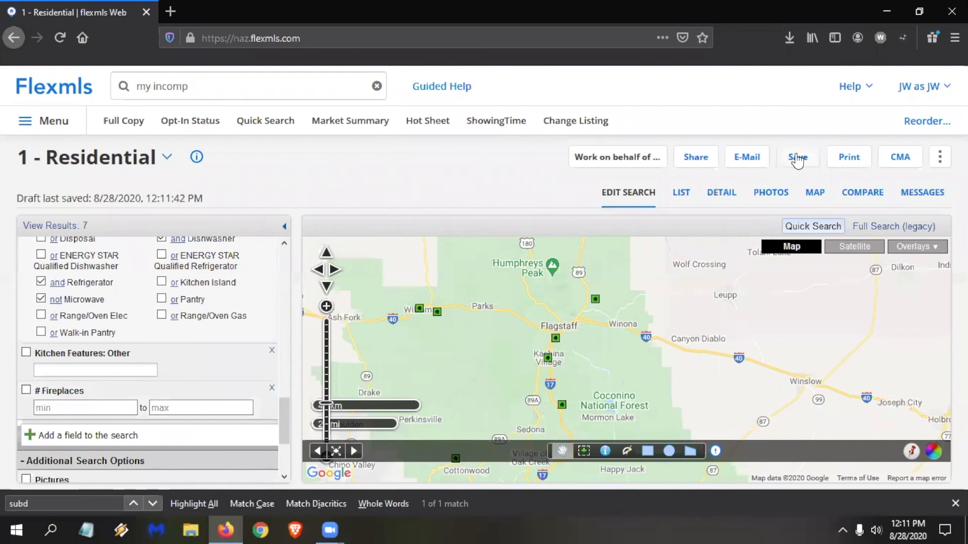
Save the search as a new quick search template named "0.75 - August Res Template" with the 1 - Residential view.
left_click(794, 159)
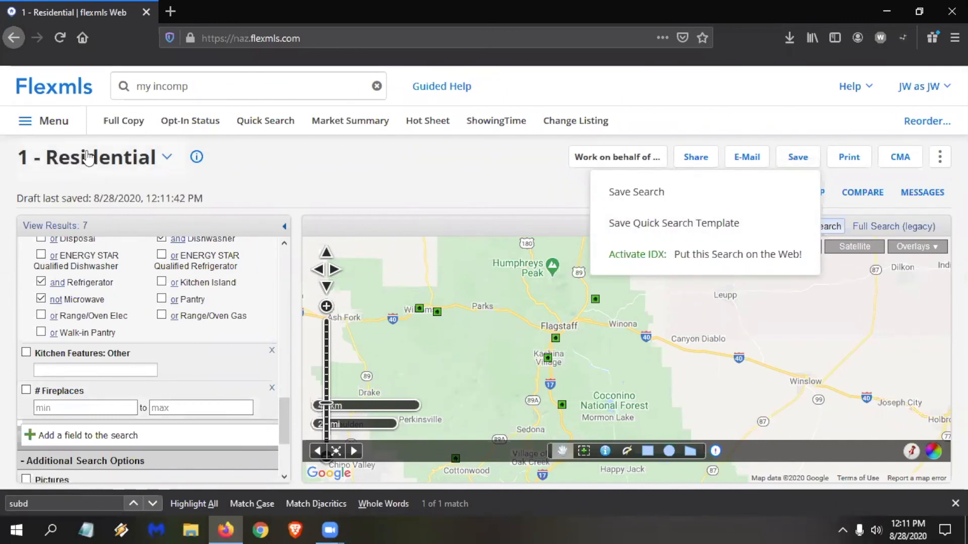
left_click(680, 224)
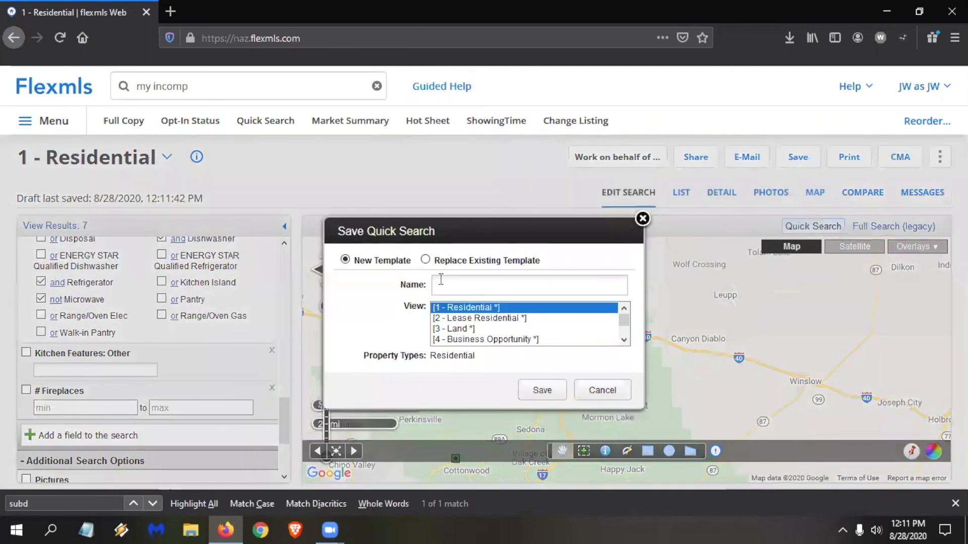
type("-")
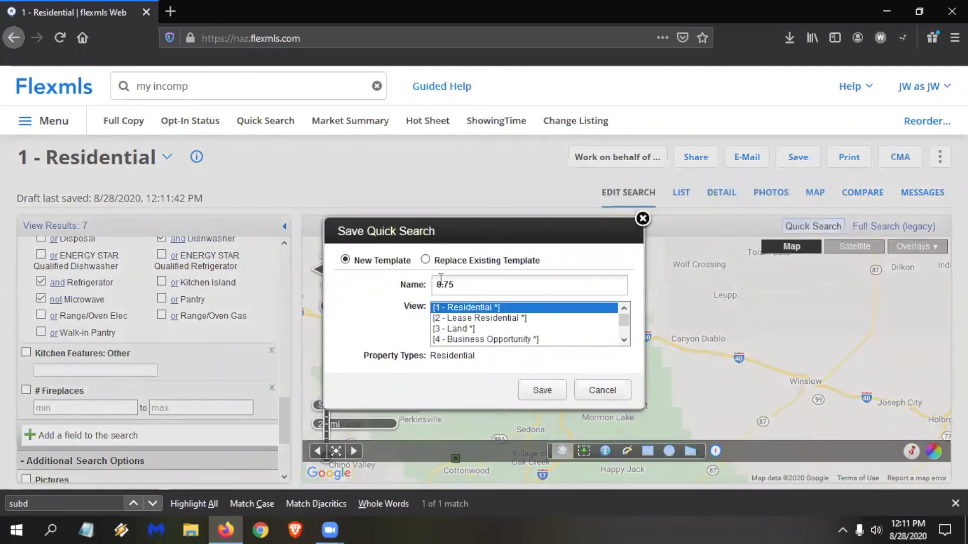
type(" Aug")
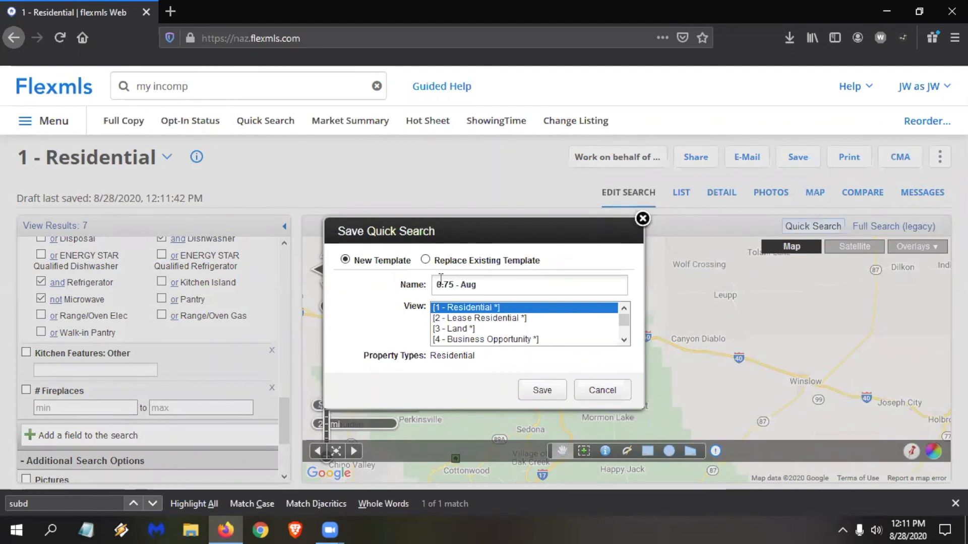
type("ust Res Template")
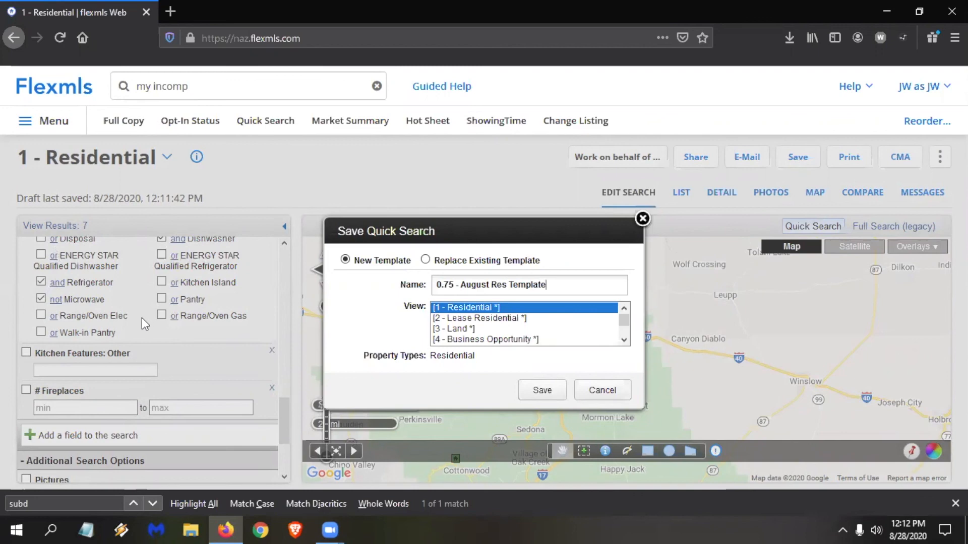
left_click(542, 389)
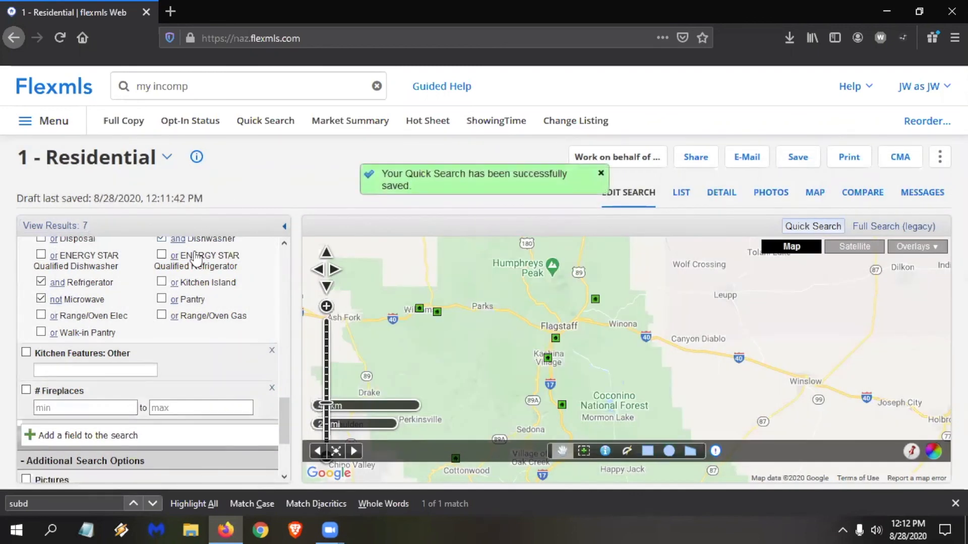
Open Quick Search in a new browser tab and switch to the "0.75 - August Res Template" template.
right_click(266, 125)
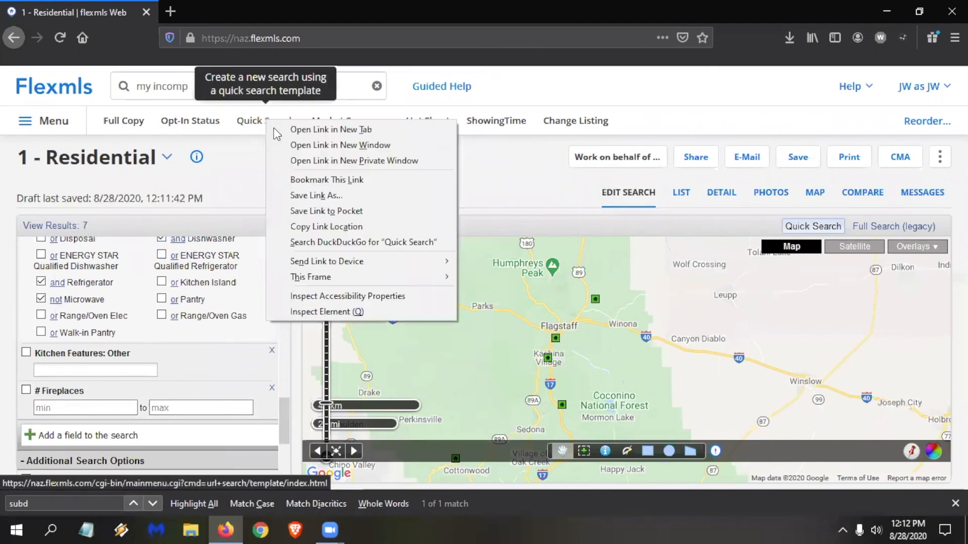
left_click(307, 128)
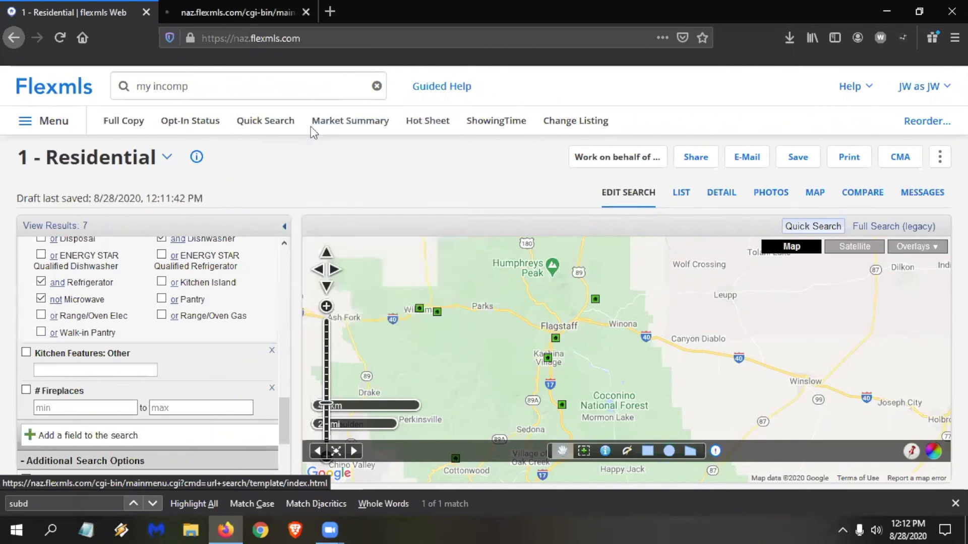
left_click(237, 12)
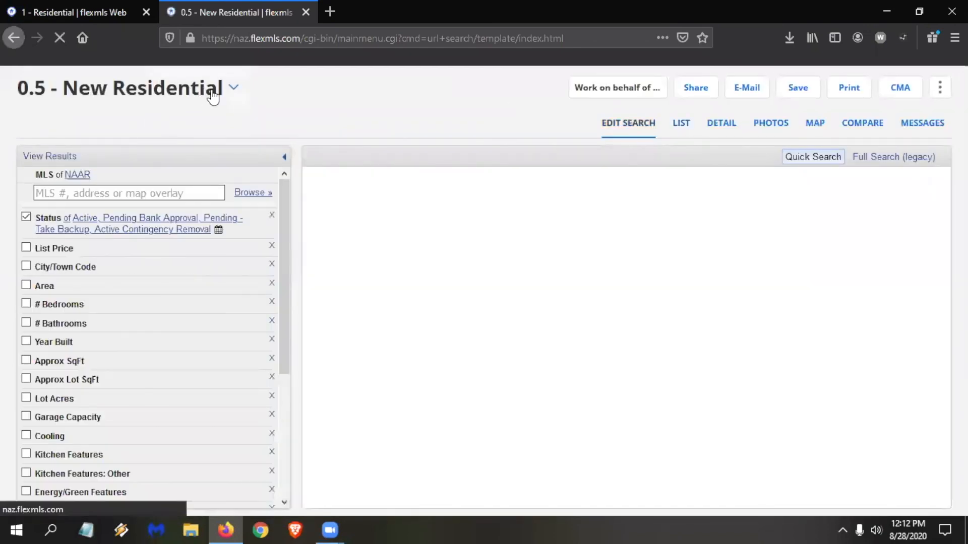
left_click(213, 95)
left_click(110, 196)
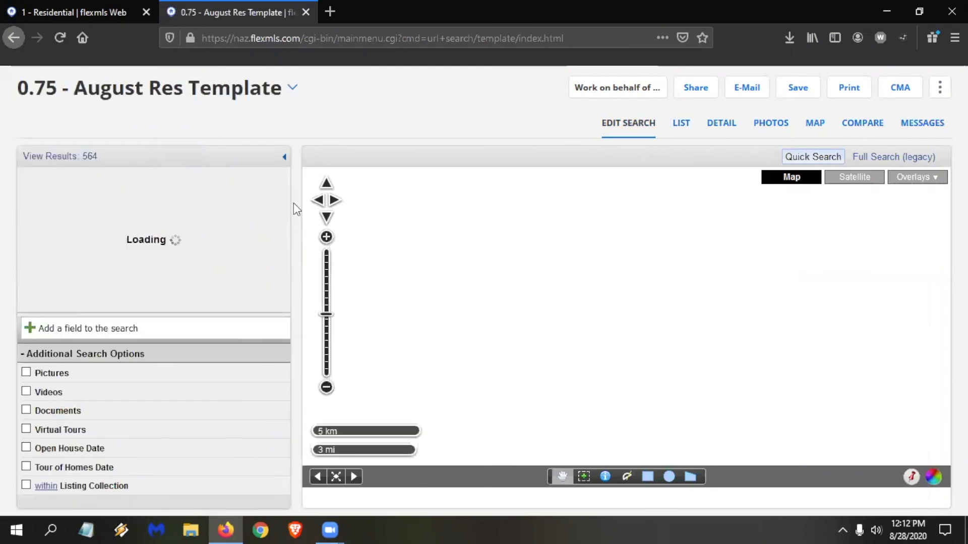
Examine the template's search fields, expanding Approx SqFt, then close that browser tab and the page's find bar.
scroll(106, 426, "down", 3)
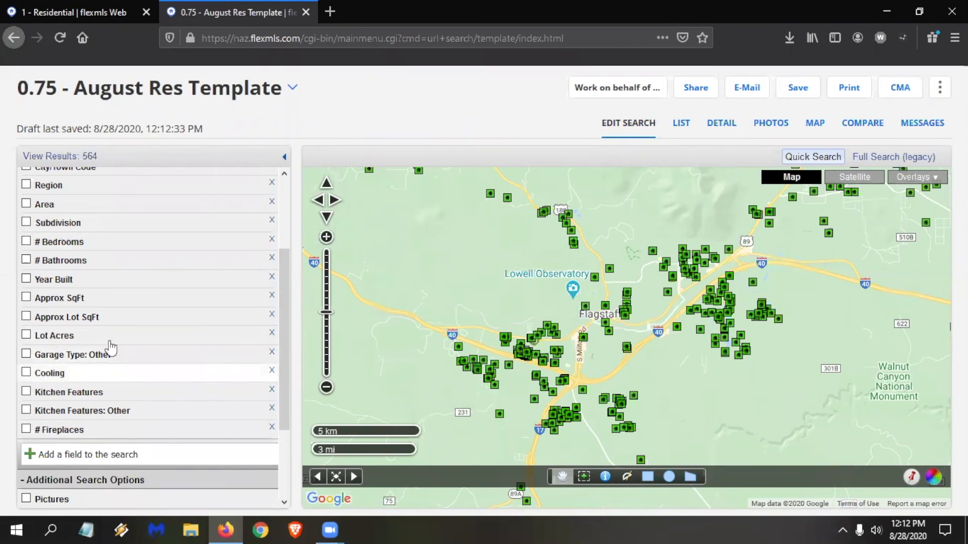
left_click(115, 299)
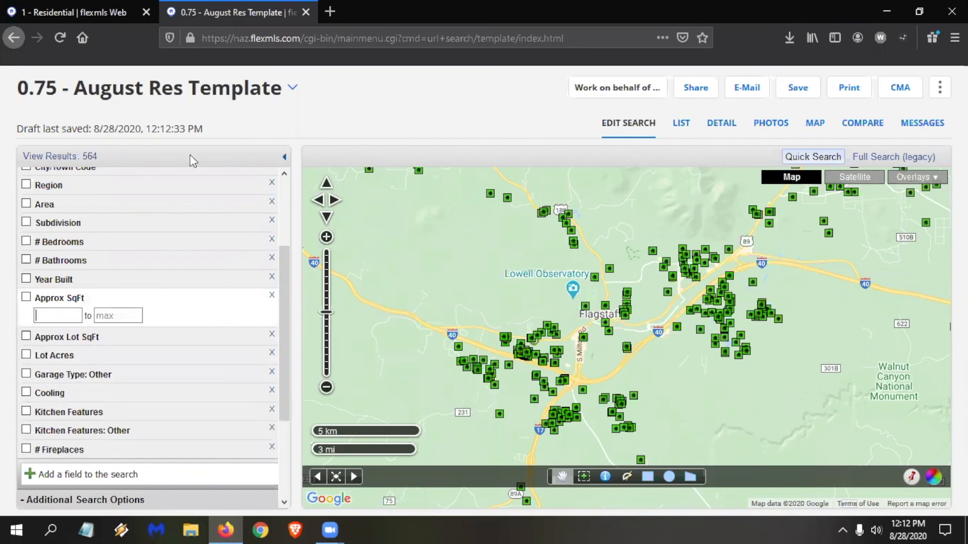
left_click(305, 13)
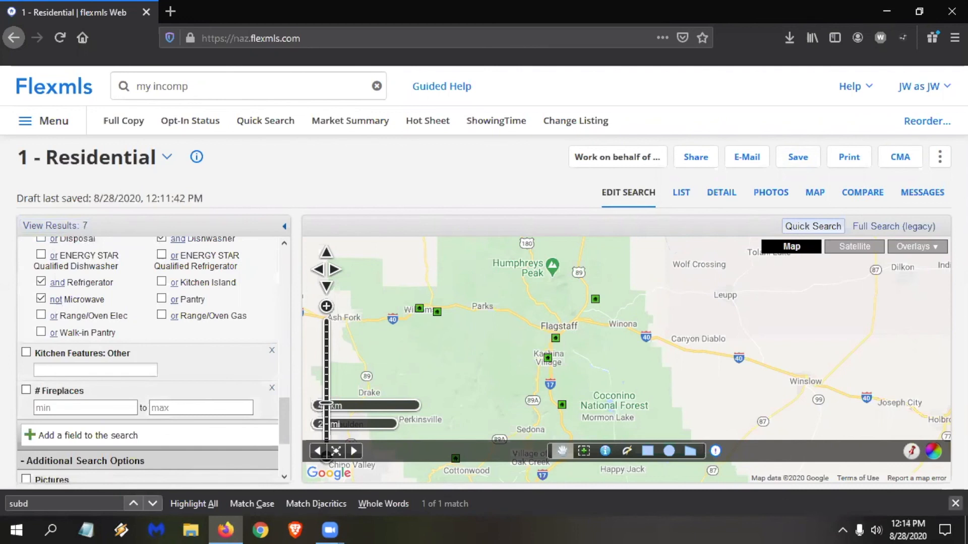
left_click(956, 503)
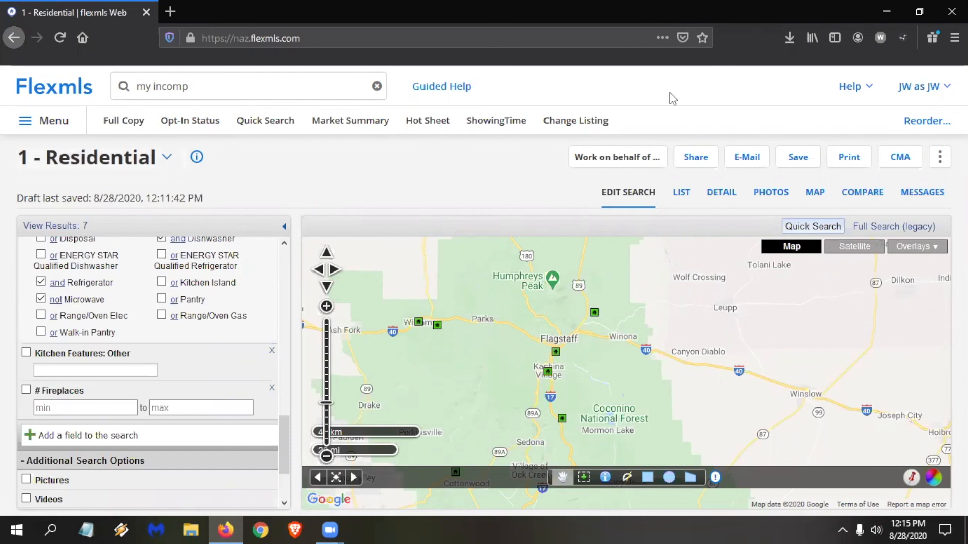
Open the Video Training library from the help resources, search all videos for "portal" and browse the matching trainings.
left_click(863, 87)
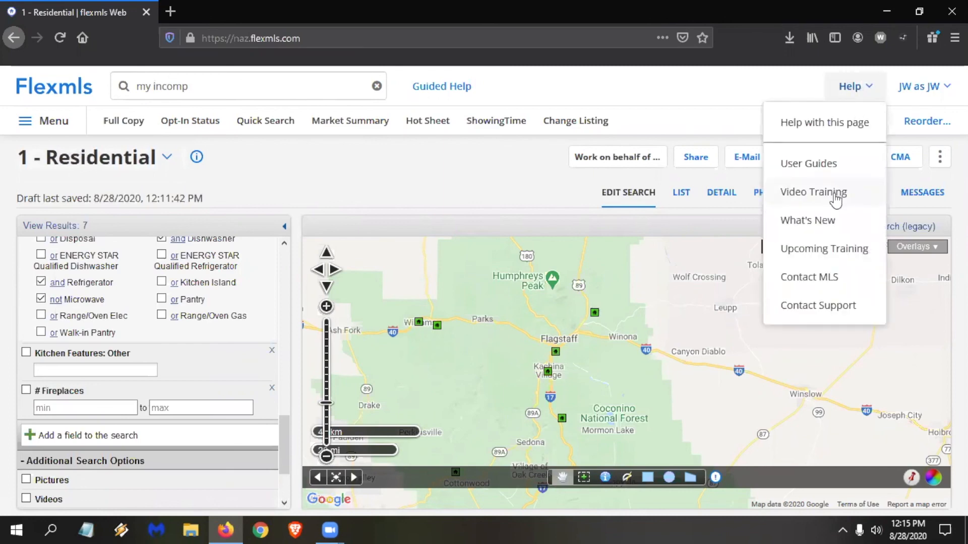
left_click(819, 201)
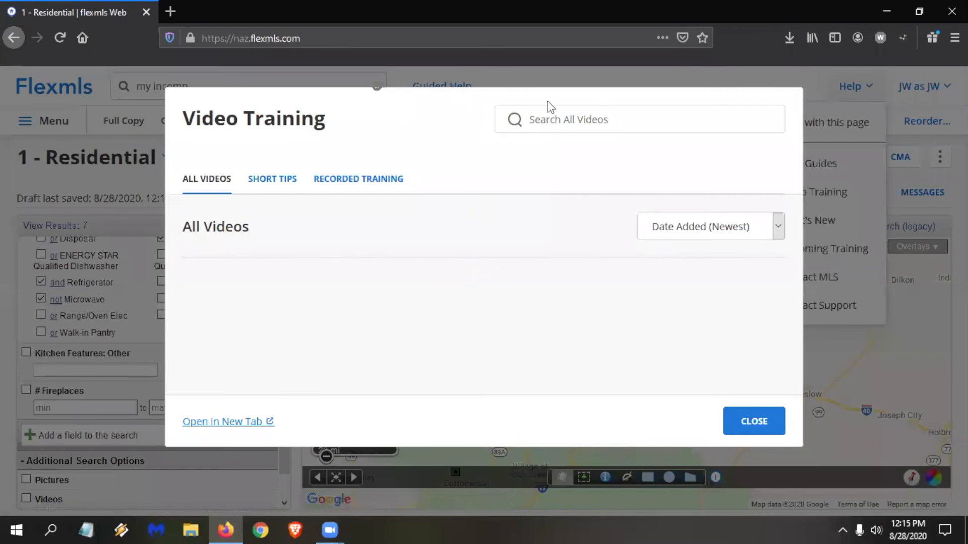
left_click(570, 126)
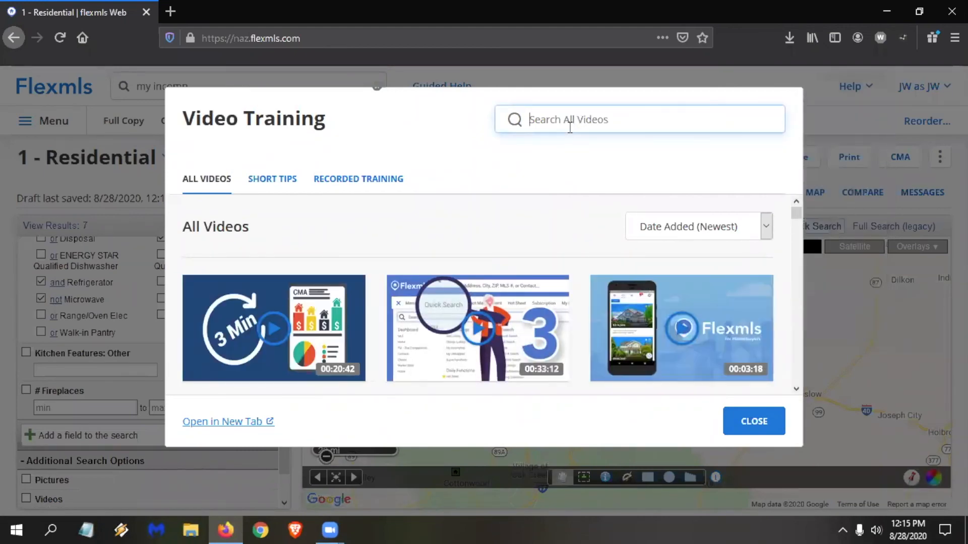
type("portal")
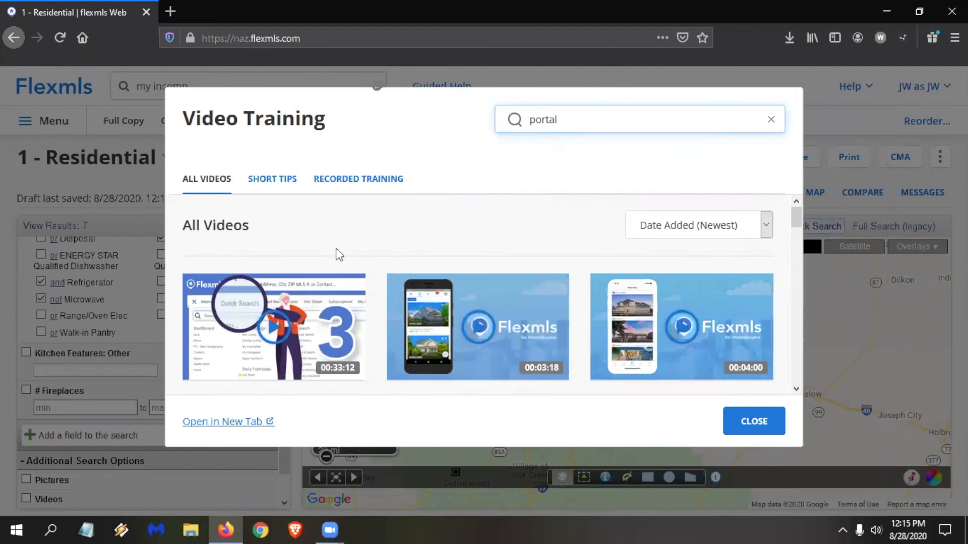
scroll(336, 248, "down", 3)
scroll(346, 261, "down", 3)
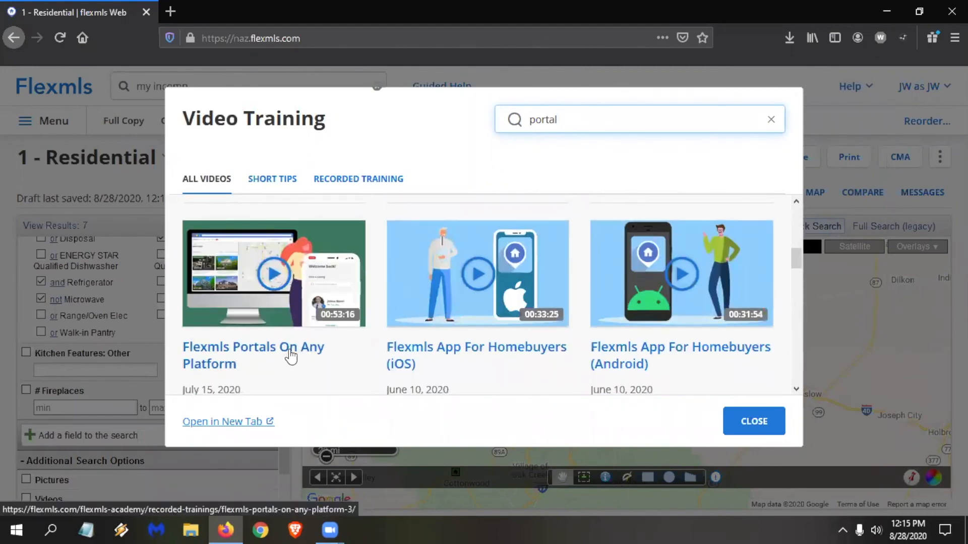
scroll(293, 349, "up", 6)
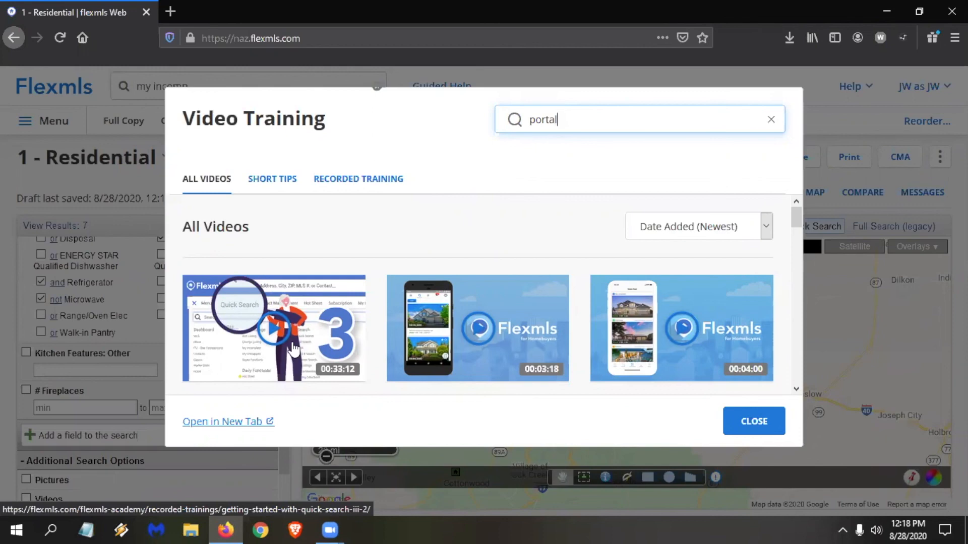
Look through the remaining portal training videos, including those on the homebuyer apps, and close the Video Training library.
scroll(283, 291, "down", 2)
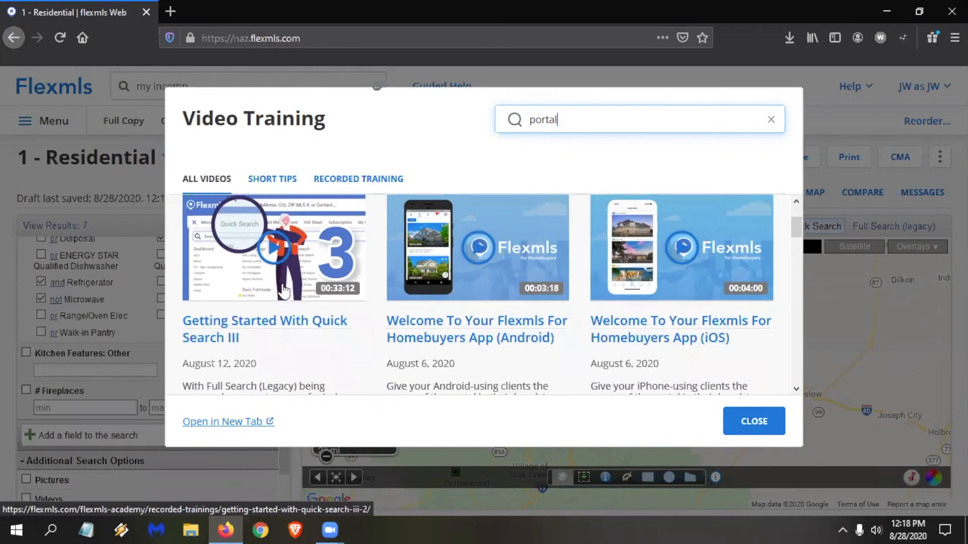
scroll(292, 301, "down", 5)
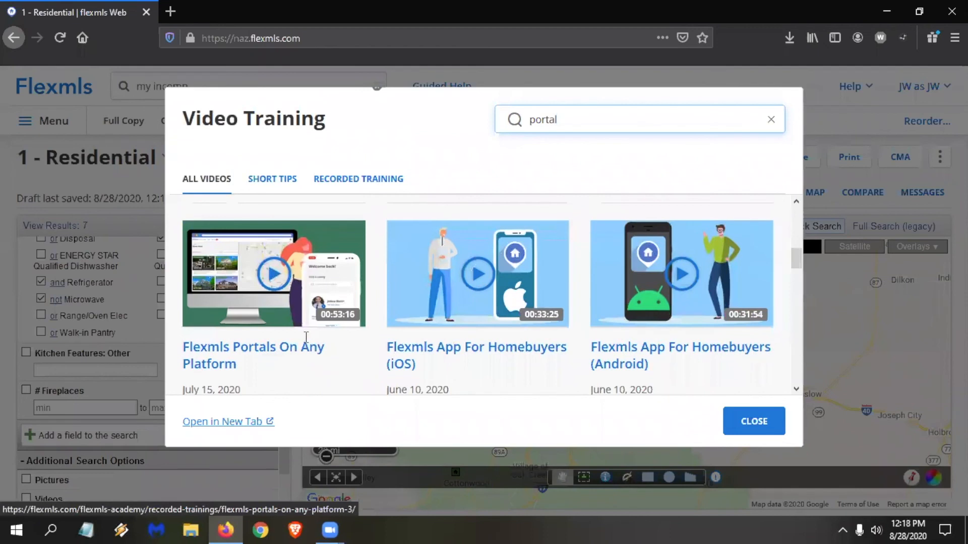
scroll(302, 332, "down", 2)
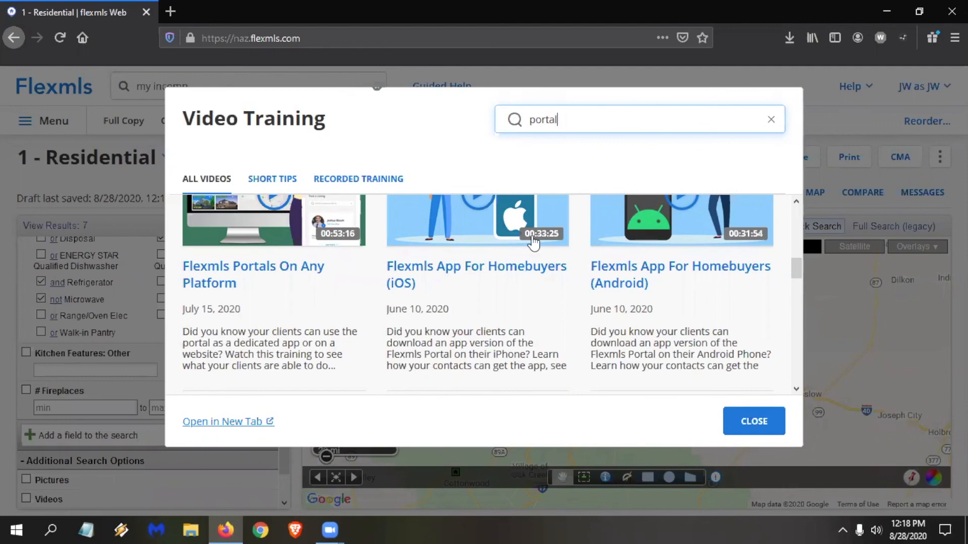
left_click(754, 424)
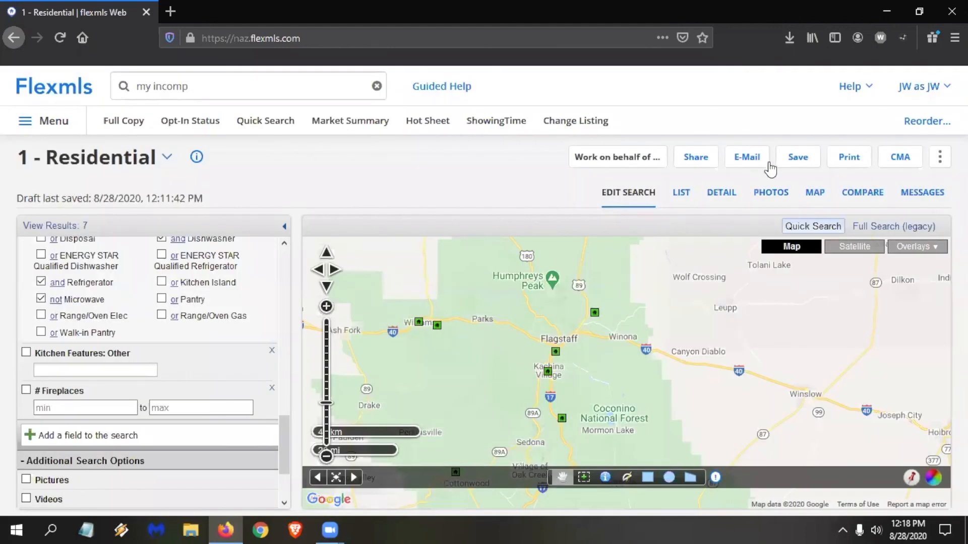
left_click(797, 156)
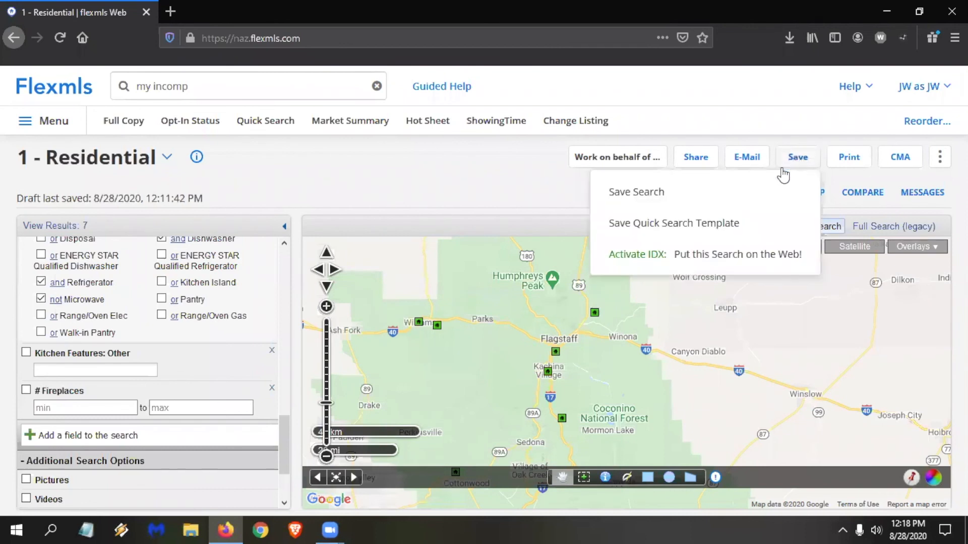
left_click(672, 193)
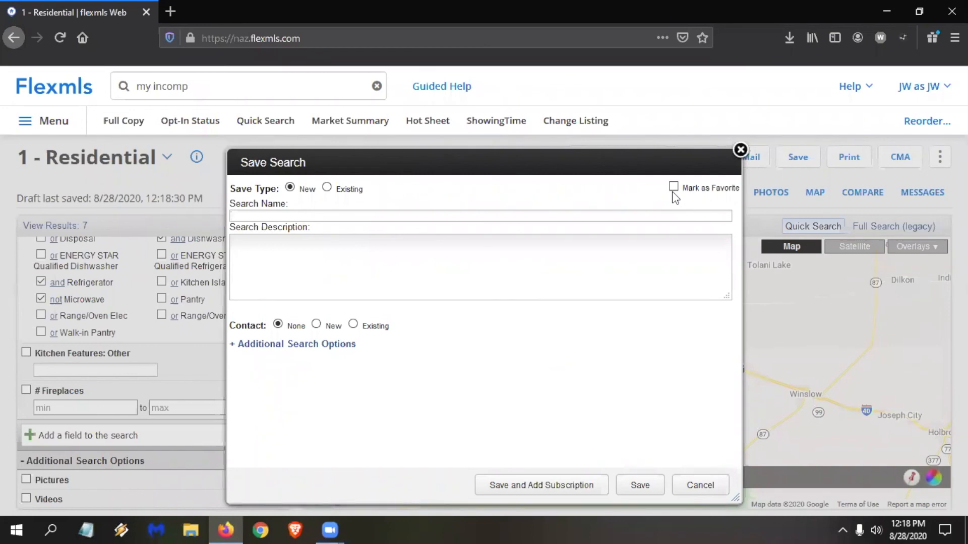
type("Red le")
key("BackSpace")
key("BackSpace")
type("Leader - Flag")
left_click(740, 150)
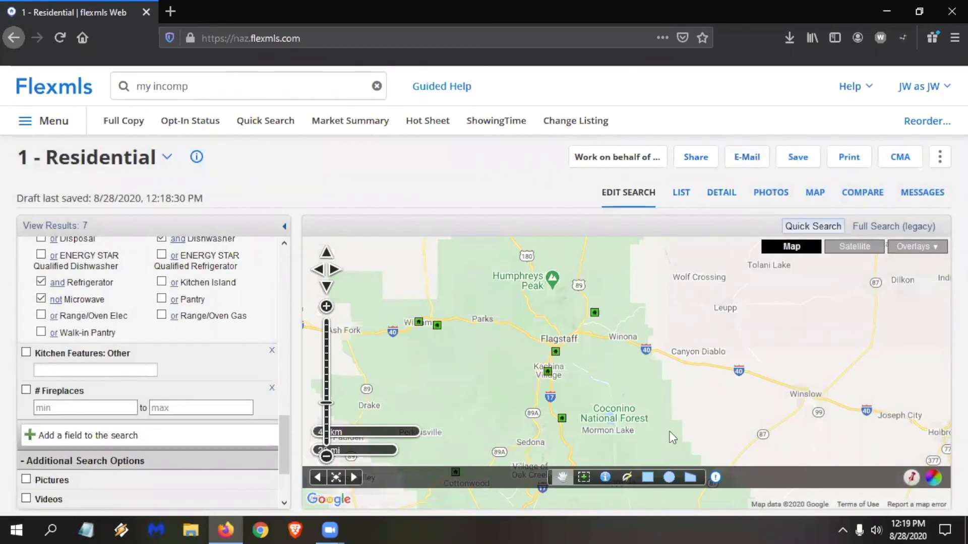
Show the search results as a list and compare the normal view with photos to the one-line view.
left_click(681, 195)
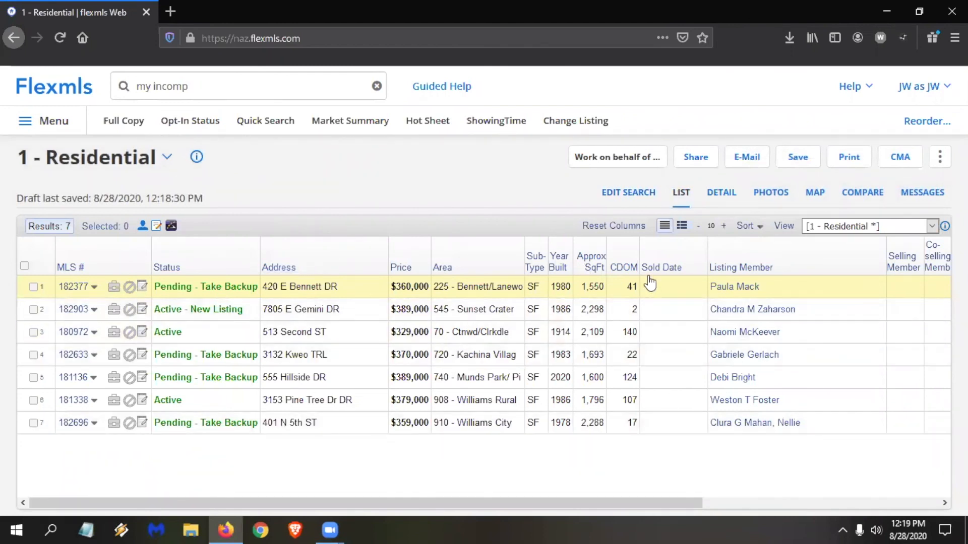
left_click(681, 226)
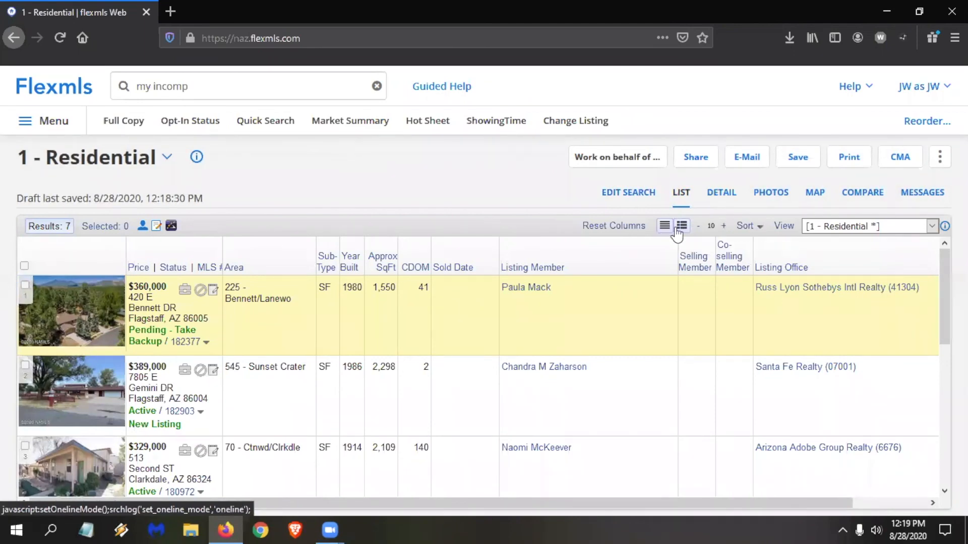
left_click(668, 227)
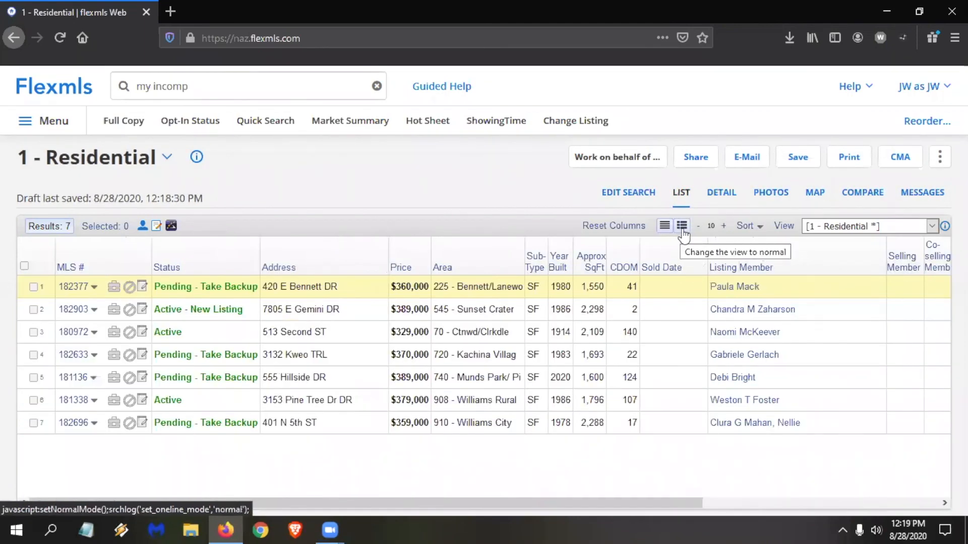
Open the detail view of the results and examine the full report of the $389,000 new listing.
left_click(720, 196)
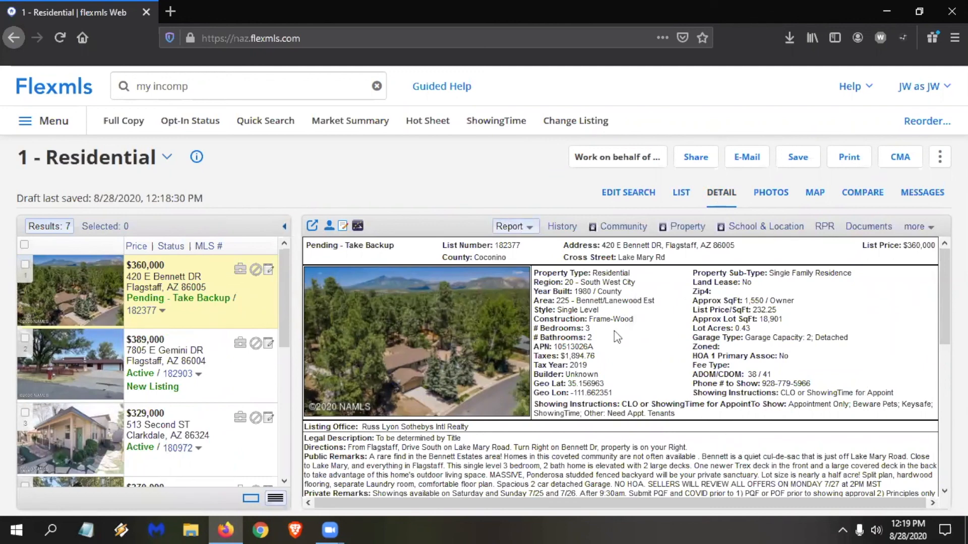
left_click(203, 370)
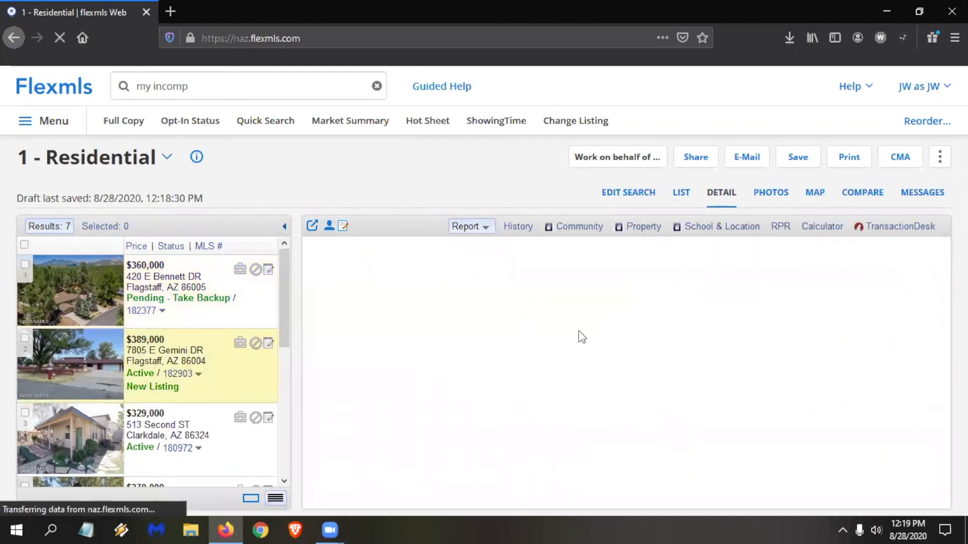
scroll(655, 340, "down", 2)
scroll(654, 339, "down", 5)
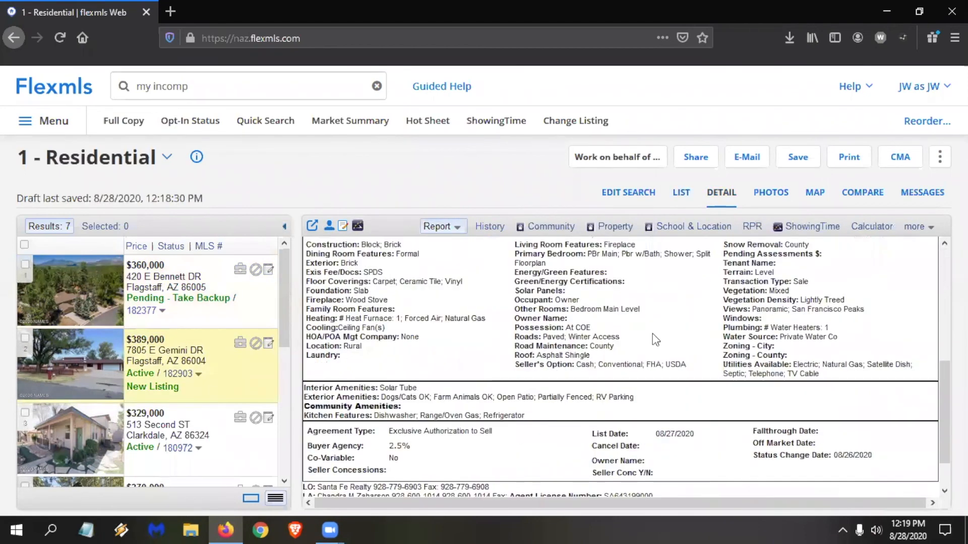
scroll(654, 339, "up", 1)
scroll(654, 339, "up", 4)
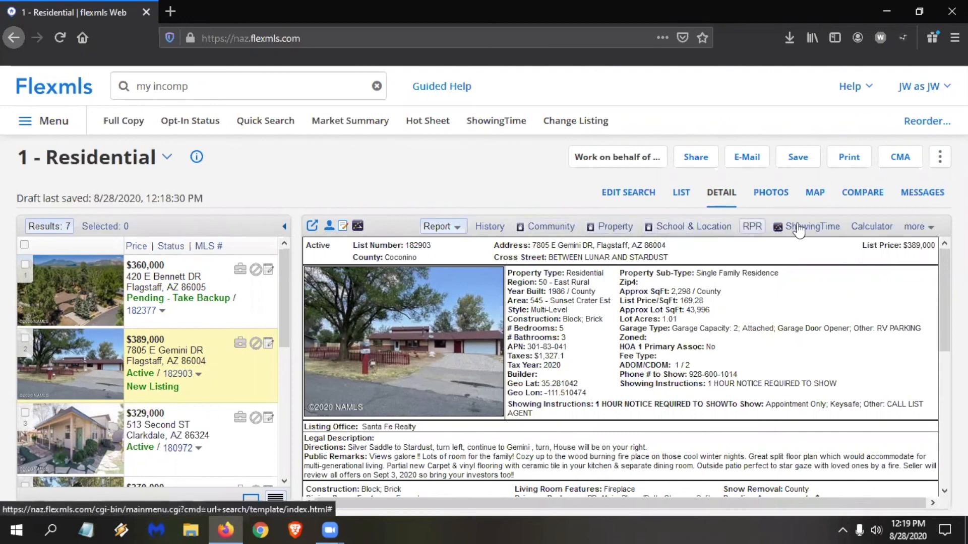
left_click(915, 226)
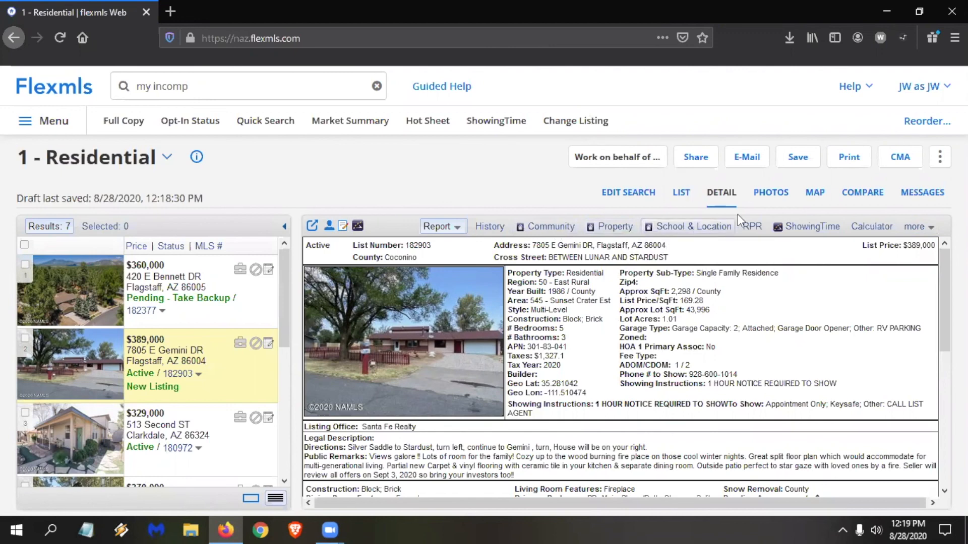
View the $389,000 listing's photos in full screen, advance to another photo, and exit the viewer.
left_click(772, 193)
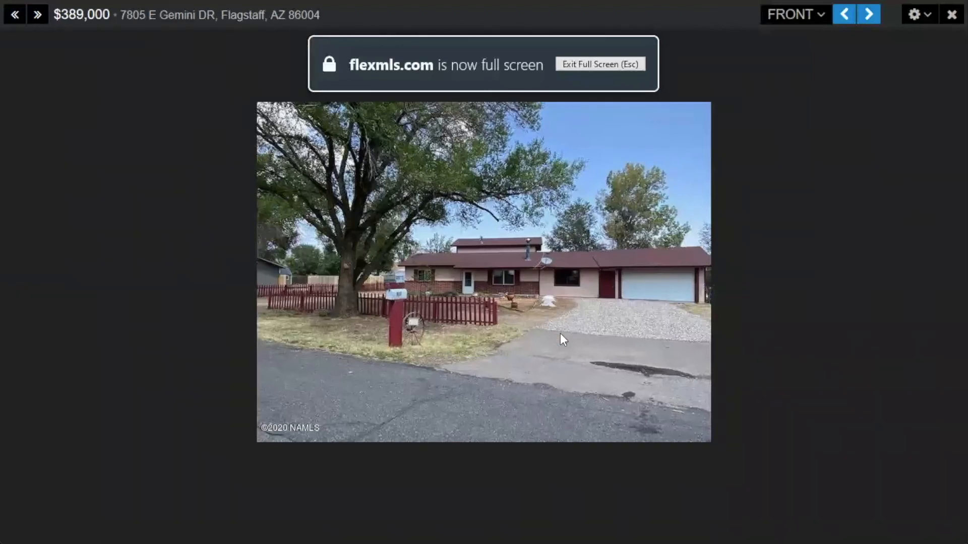
left_click(869, 15)
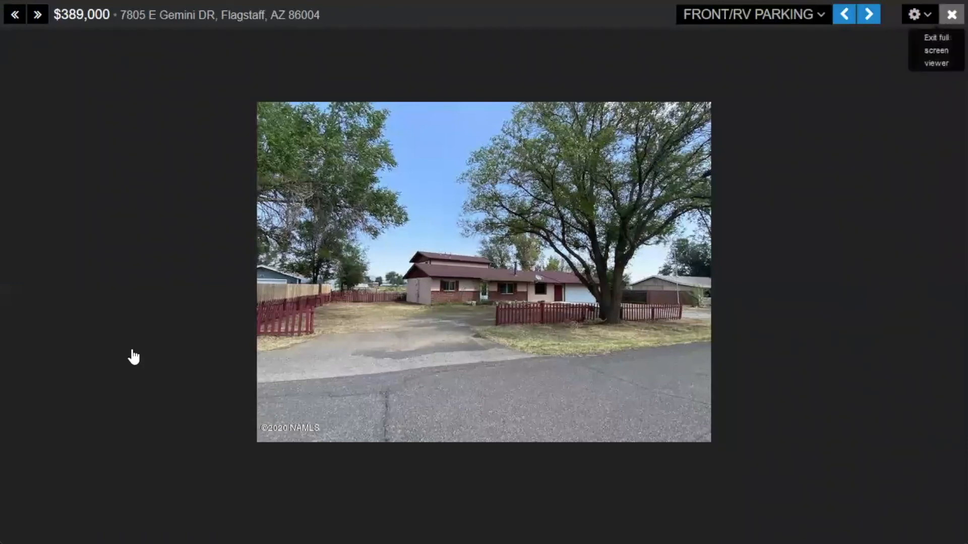
key("Escape")
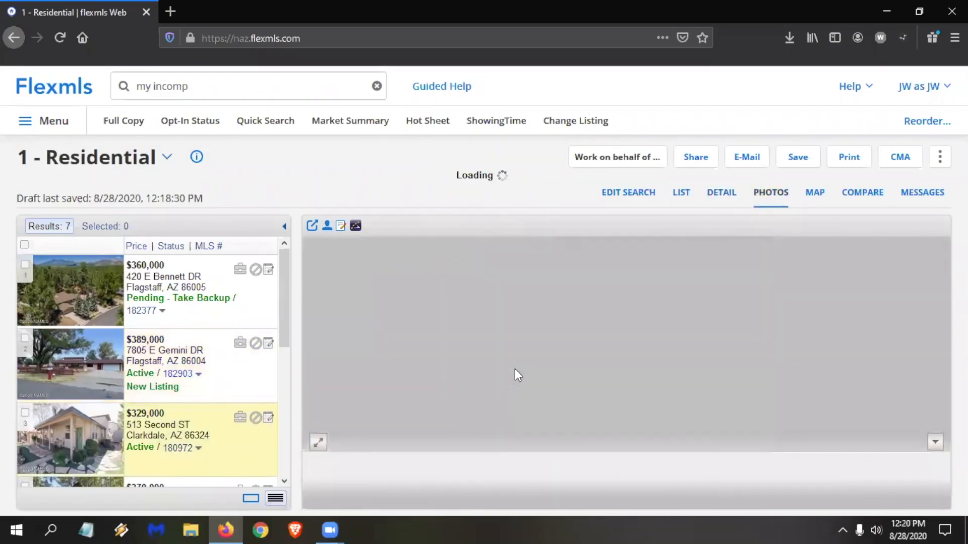
Browse the photos of other listings in the results and view the $370,000 A-frame cabin's photos in full screen.
scroll(192, 461, "down", 3)
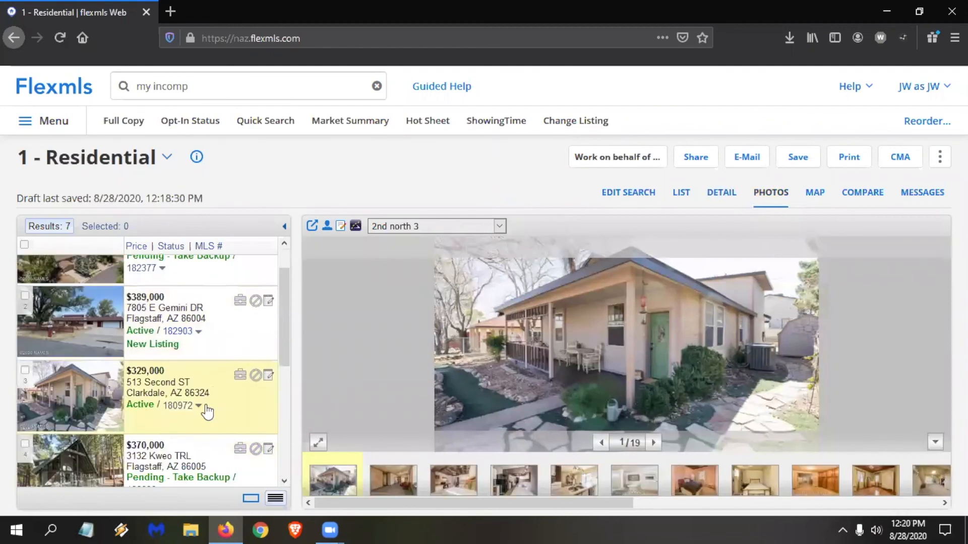
left_click(255, 425)
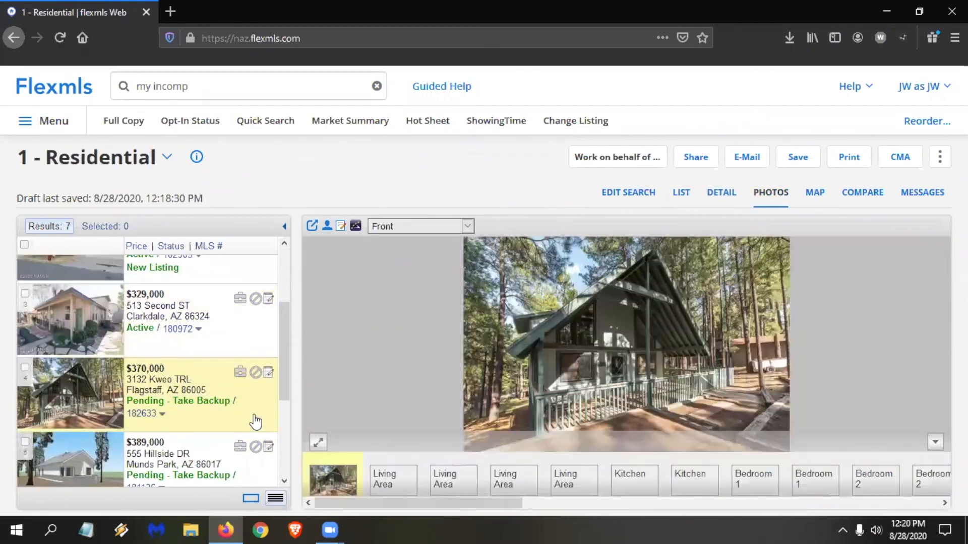
left_click(255, 447)
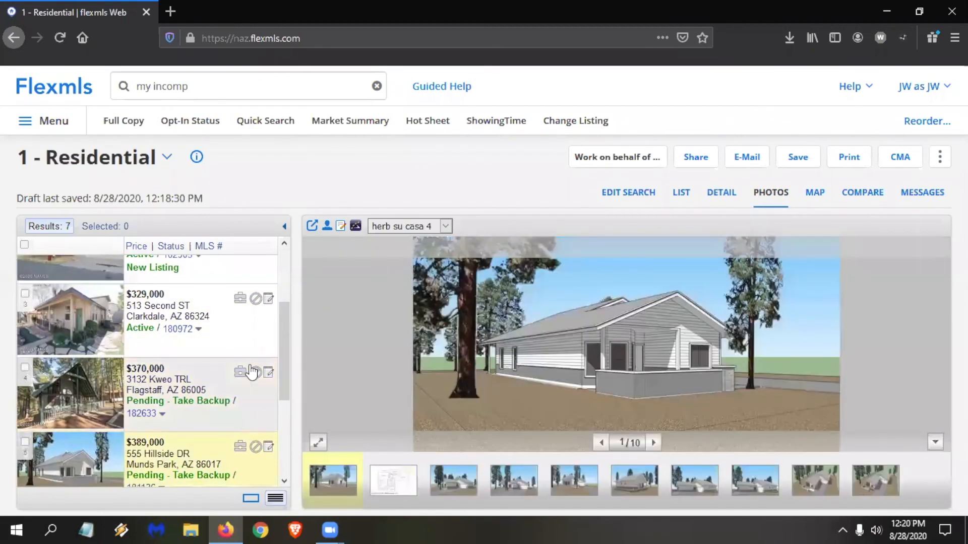
left_click(267, 392)
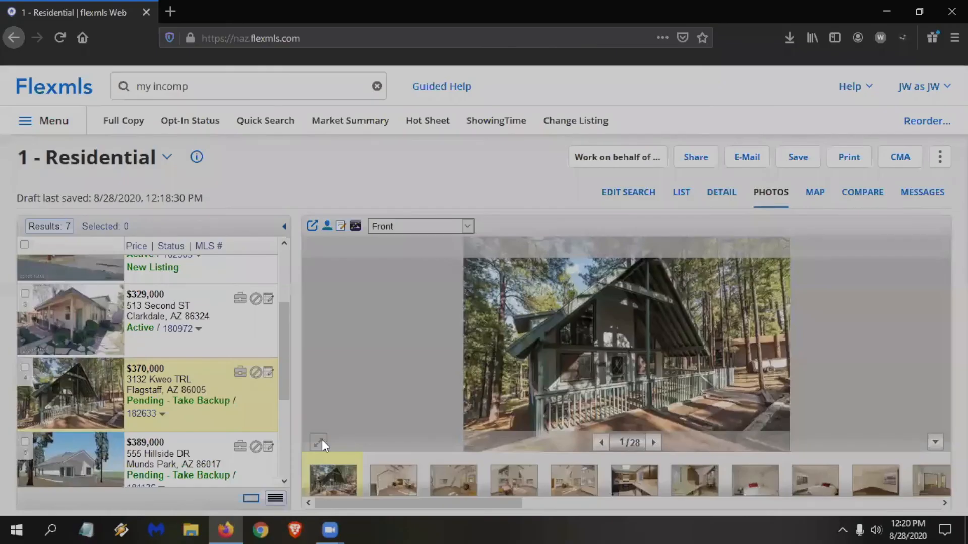
left_click(319, 442)
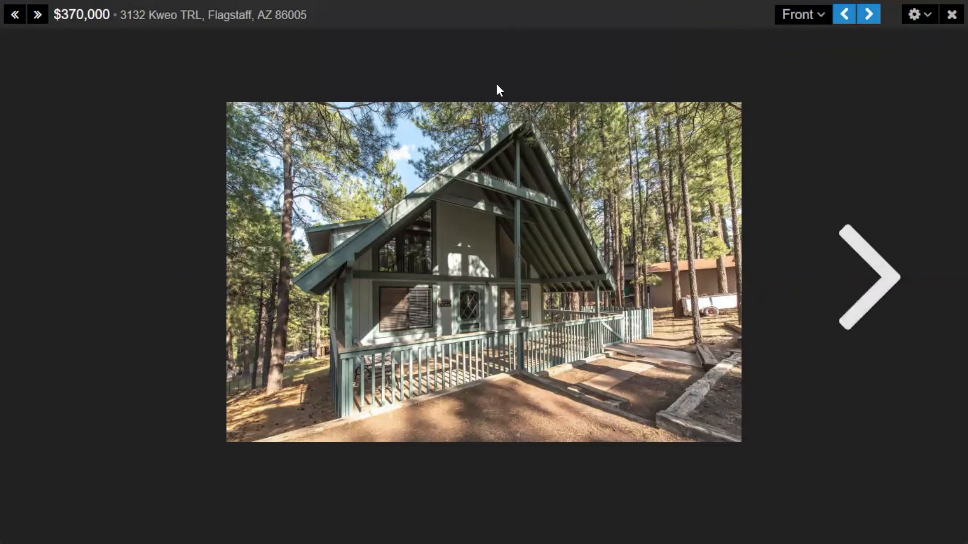
key("Right")
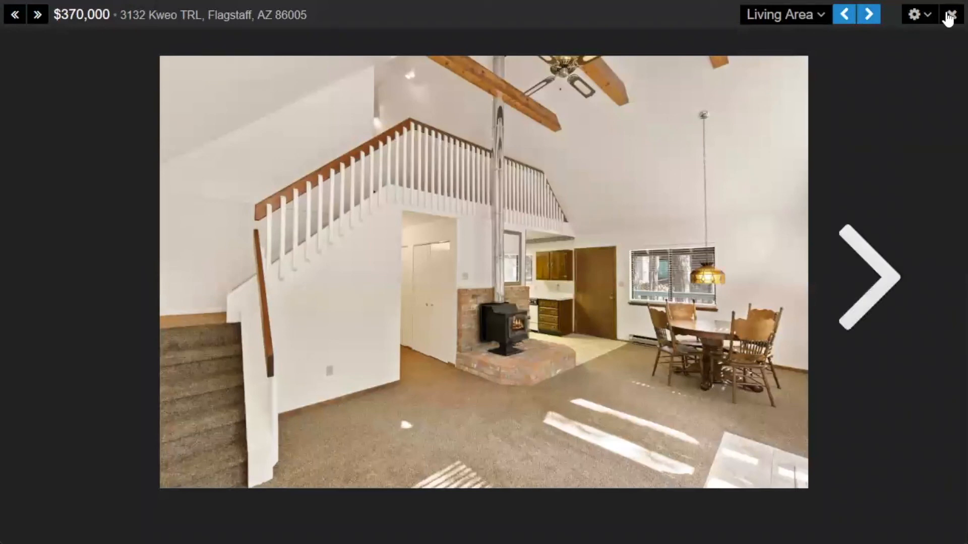
left_click(952, 14)
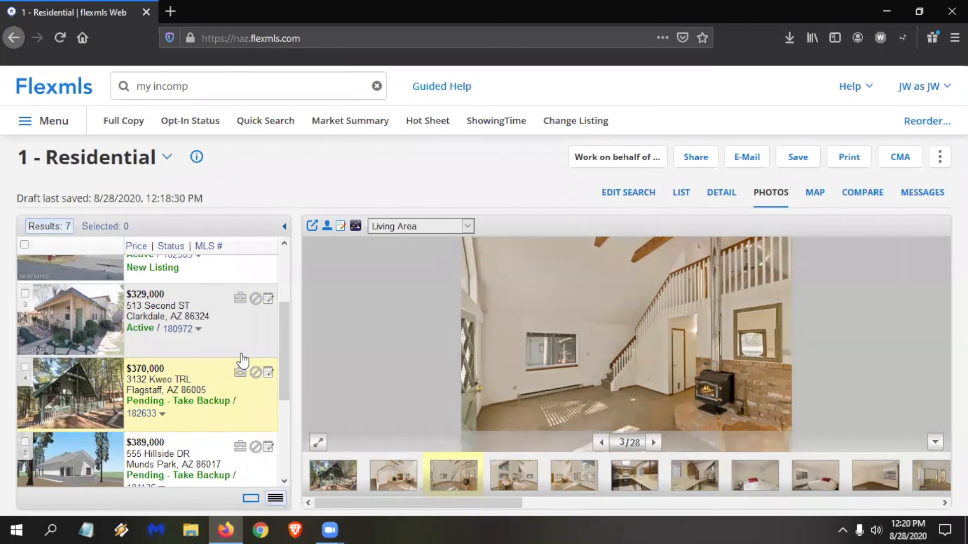
Show the search results on the map and look closer at the selected listing's location south of Flagstaff.
left_click(816, 198)
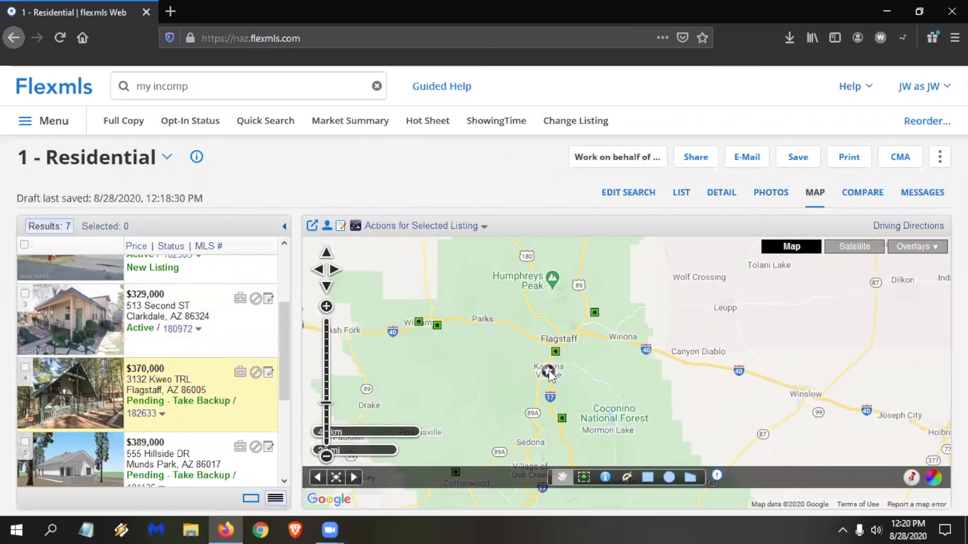
scroll(547, 364, "up", 2)
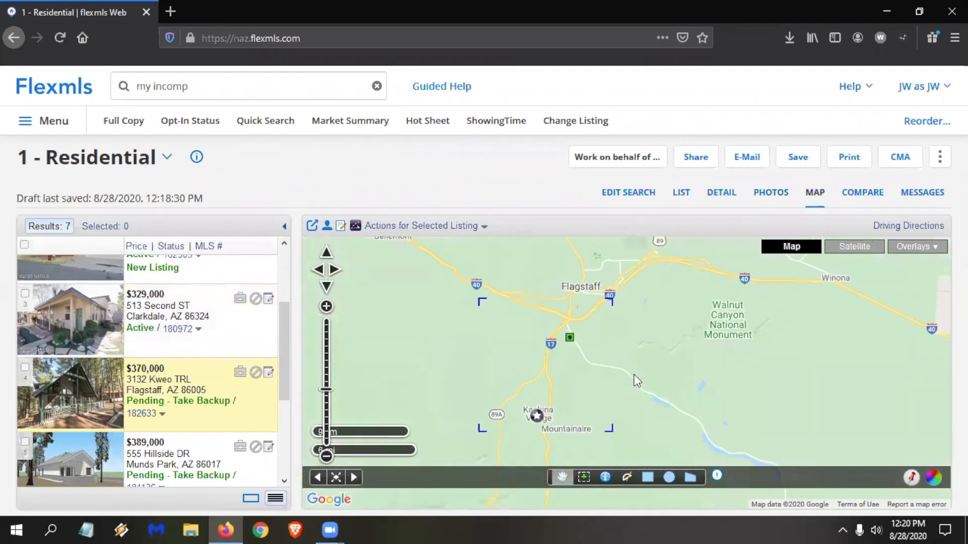
Edit the search to turn off the Approx SqFt and Kitchen Features criteria.
left_click(627, 197)
scroll(196, 316, "down", 5)
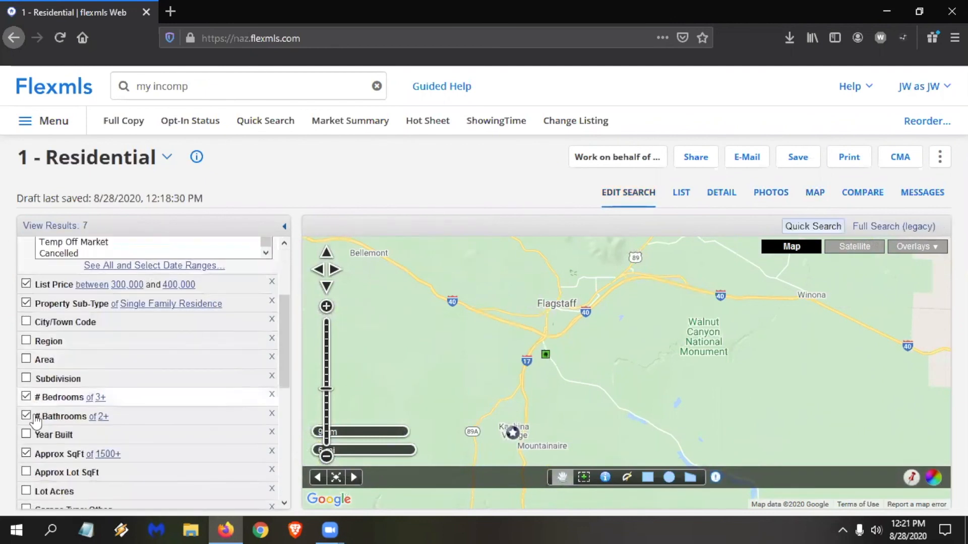
left_click(51, 454)
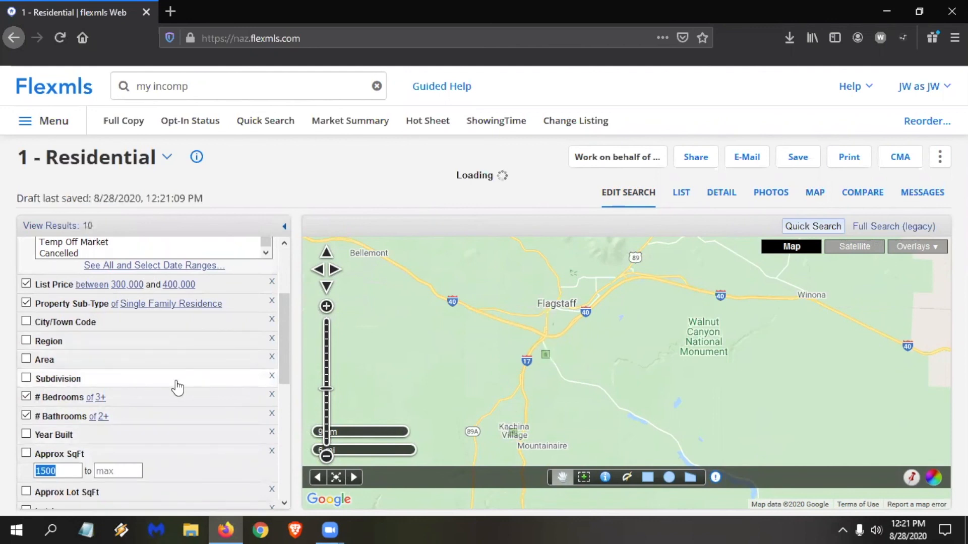
scroll(178, 388, "down", 10)
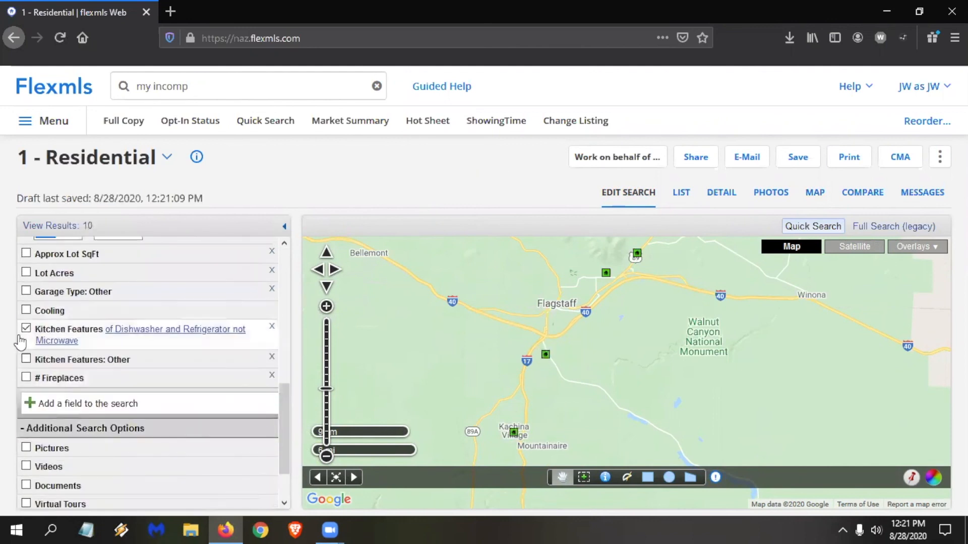
left_click(47, 329)
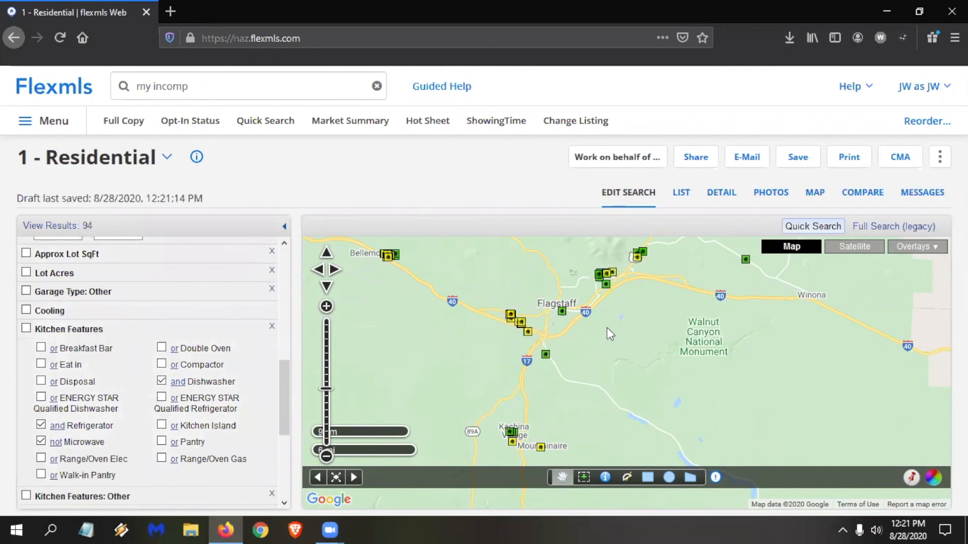
Draw a rectangular search area on the map around the cluster of listings near E Lockett Rd, east of Buffalo Park.
left_click_drag(640, 374, 661, 419)
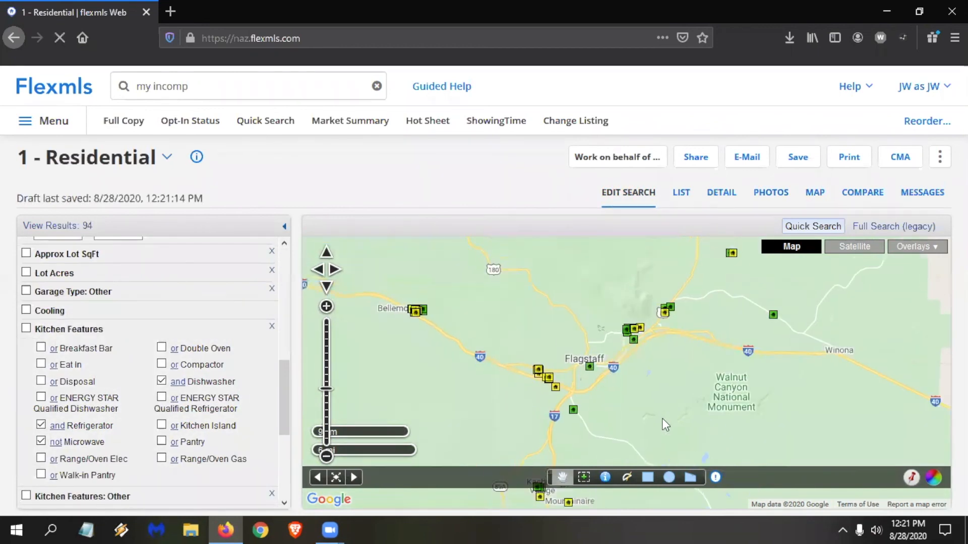
scroll(652, 381, "up", 1)
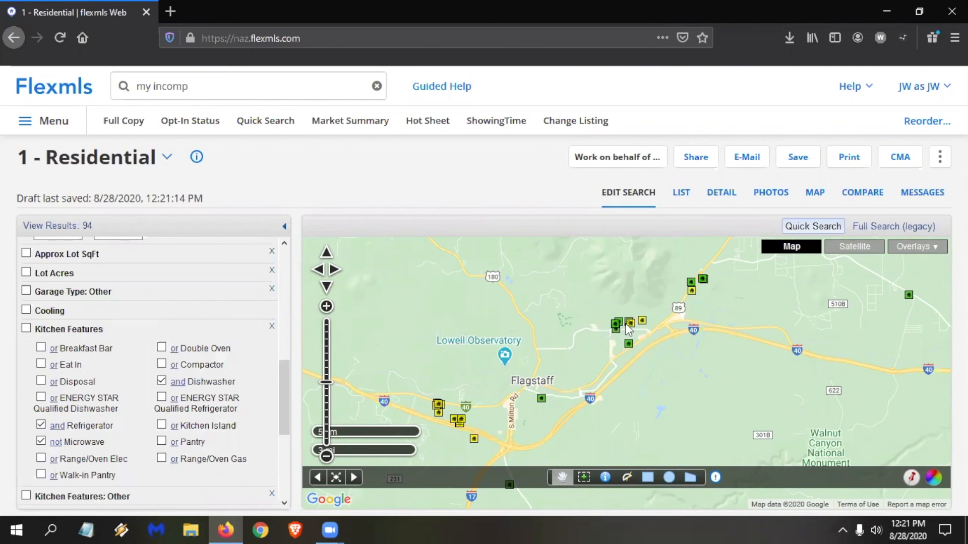
double_click(640, 337)
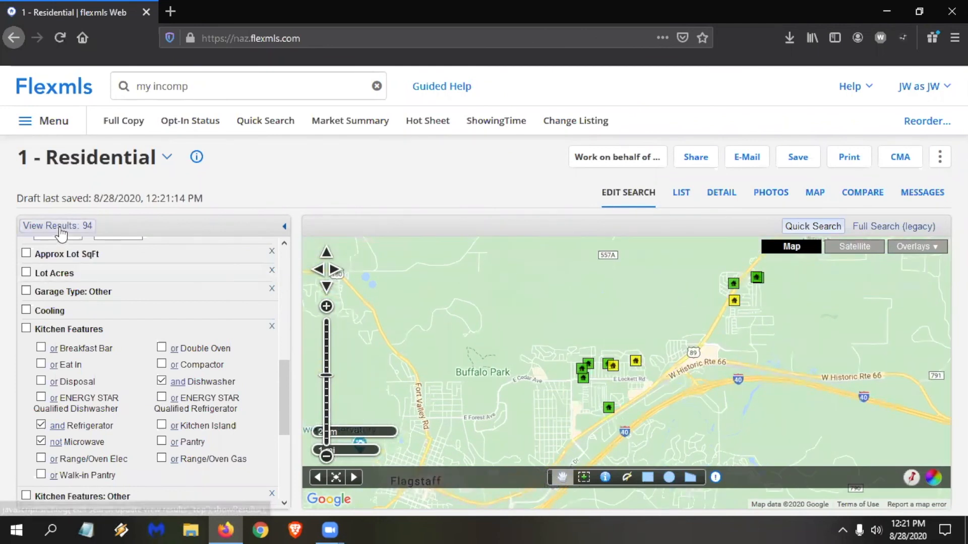
left_click(648, 478)
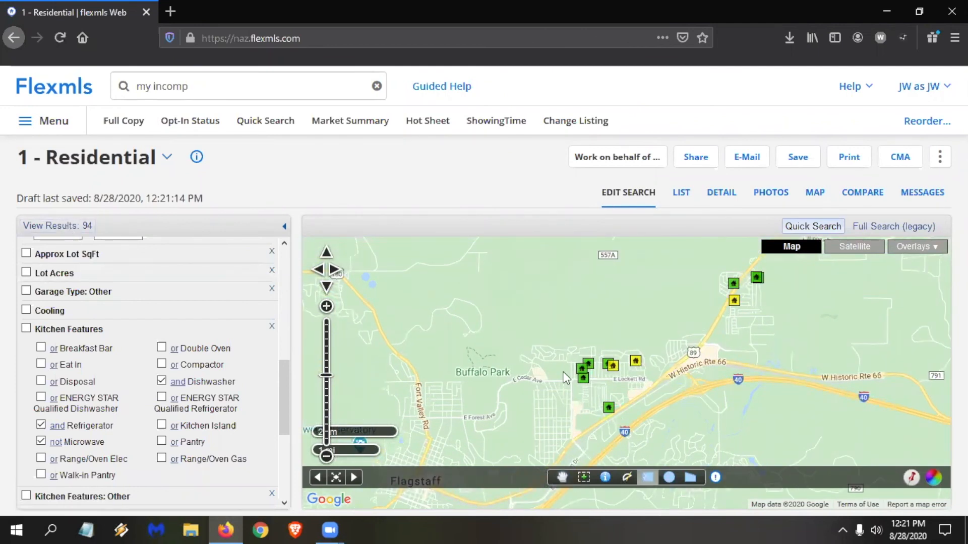
mouse_move(543, 335)
left_mouse_down()
mouse_move(640, 395)
mouse_move(660, 431)
left_mouse_up()
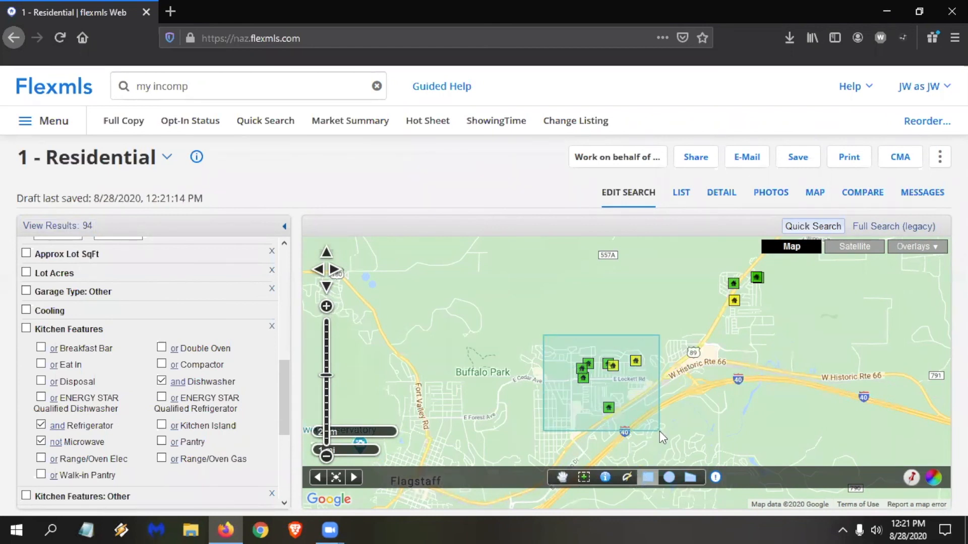
left_click(91, 233)
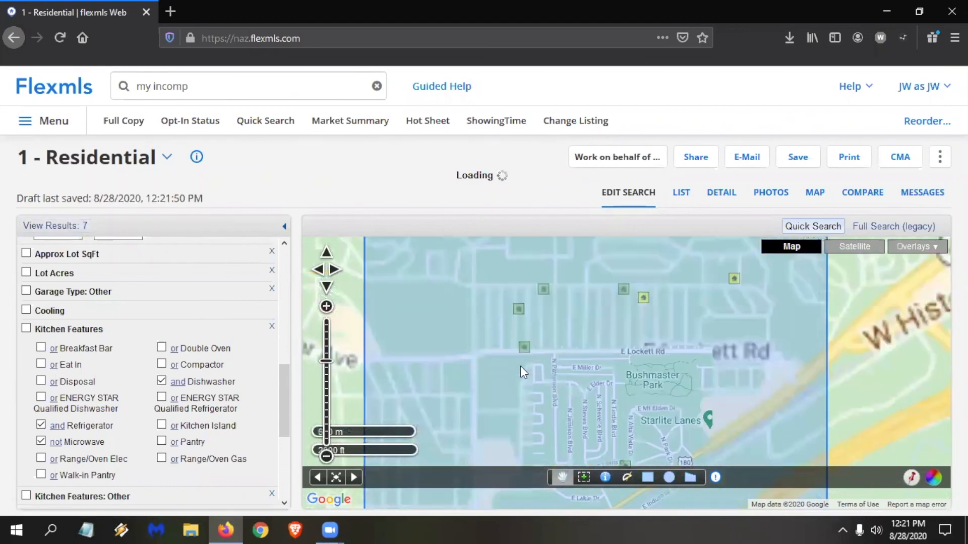
Add a circular search area of about 1.99 mi radius northeast of the rectangle, centred near Highway 89 and overlapping the rectangle's corner.
scroll(520, 366, "down", 1)
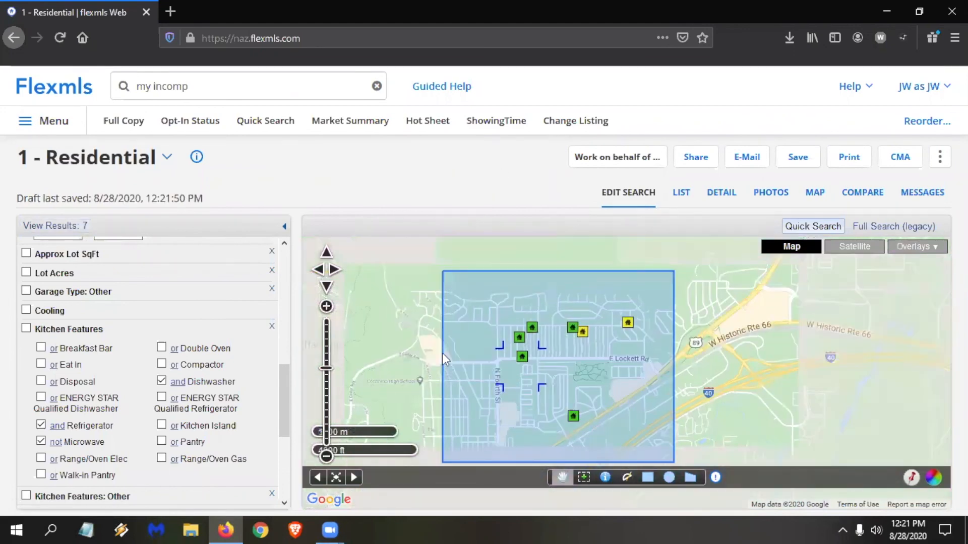
scroll(537, 353, "down", 1)
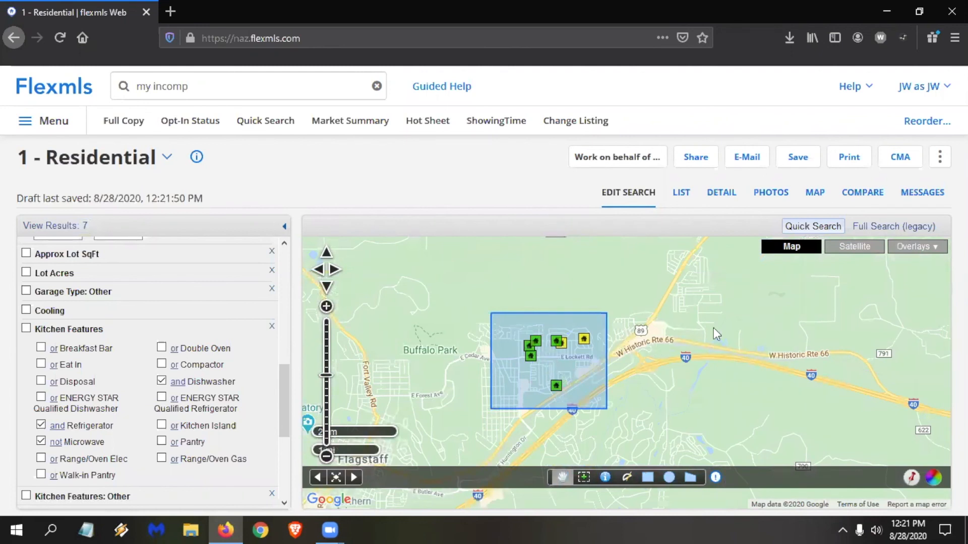
left_click_drag(710, 366, 590, 400)
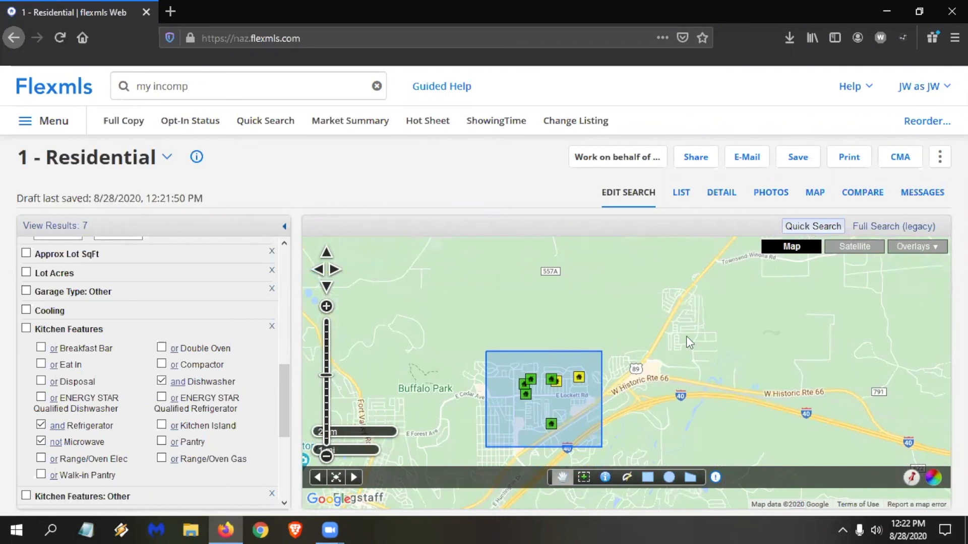
left_click_drag(686, 292, 571, 382)
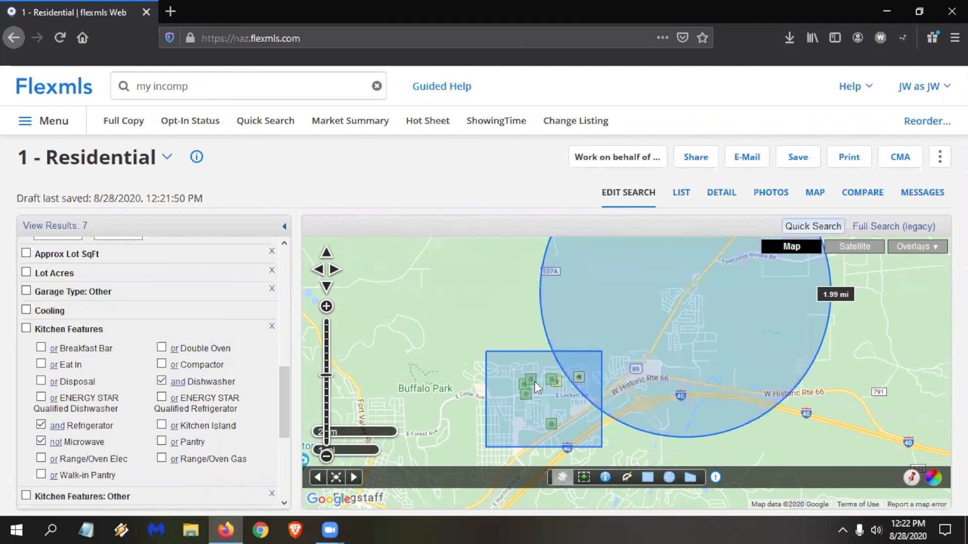
scroll(600, 346, "up", 1)
scroll(374, 309, "down", 1)
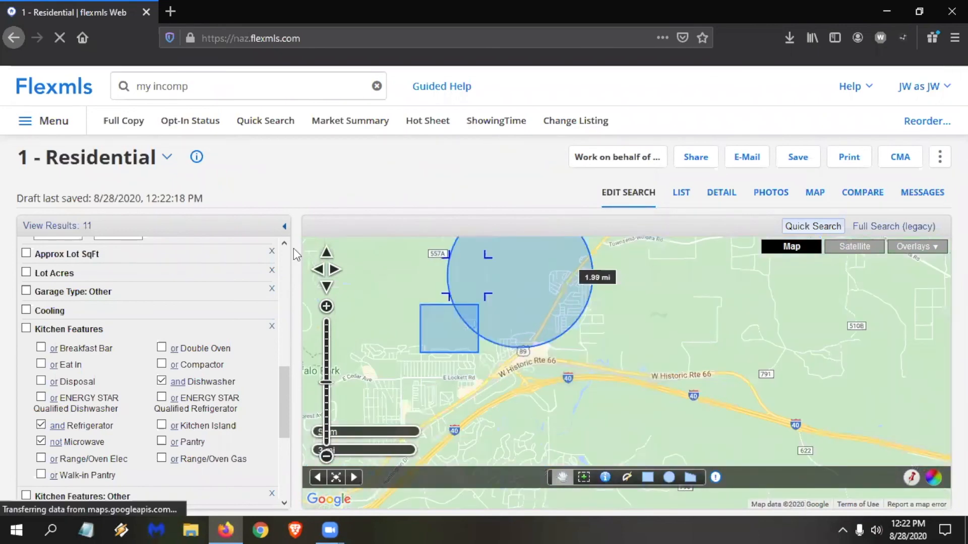
Set the shape condition to intersection and examine the overlap of the rectangle and circle on the map.
scroll(84, 294, "up", 8)
scroll(83, 295, "up", 2)
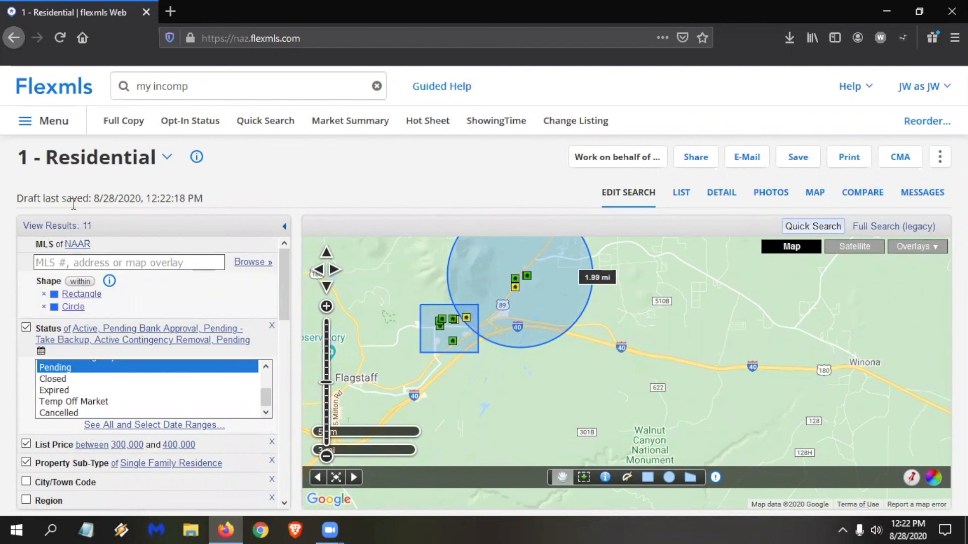
left_click(84, 282)
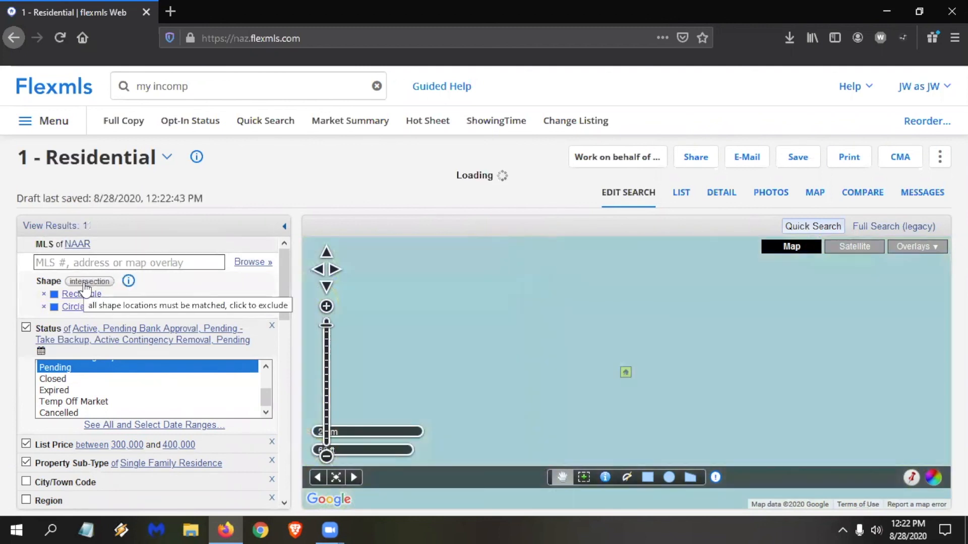
scroll(416, 345, "down", 1)
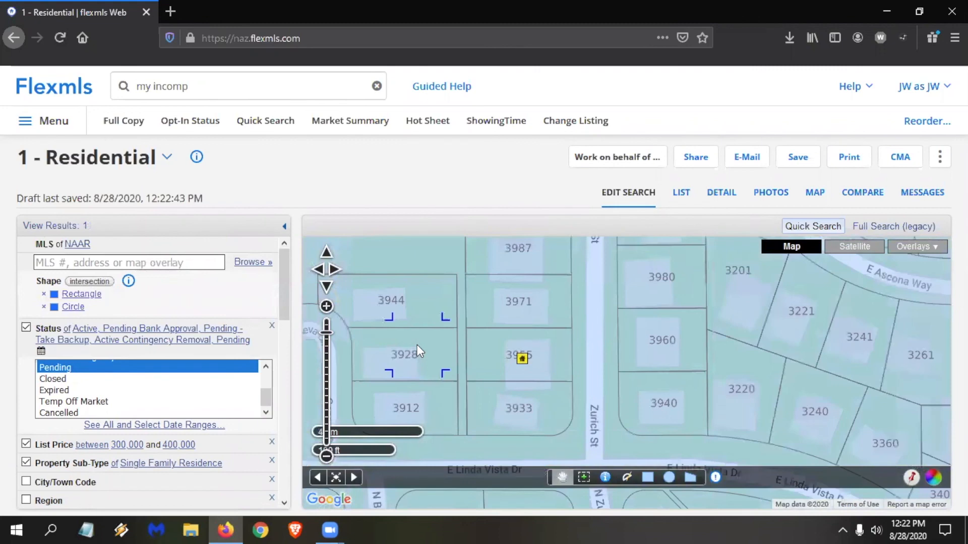
scroll(417, 345, "down", 1)
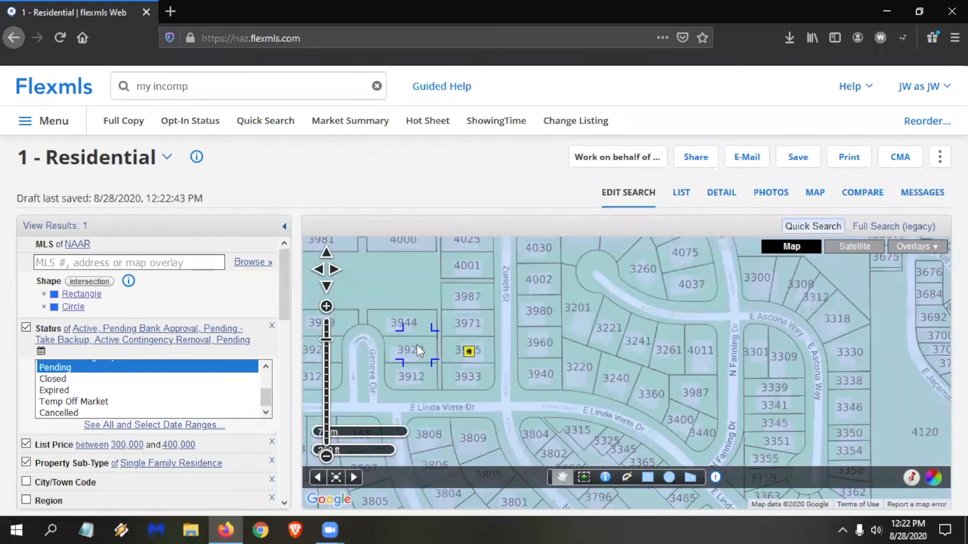
scroll(416, 344, "down", 1)
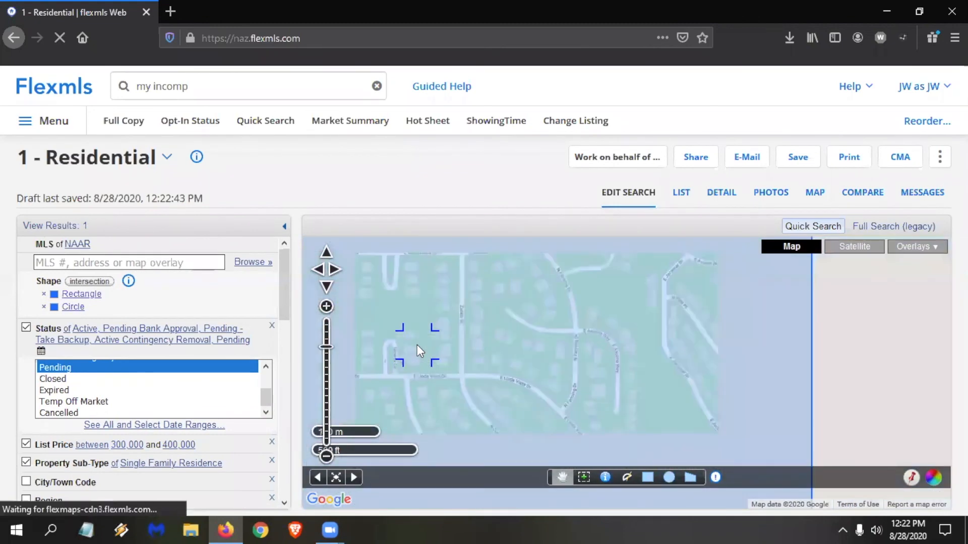
scroll(416, 345, "down", 1)
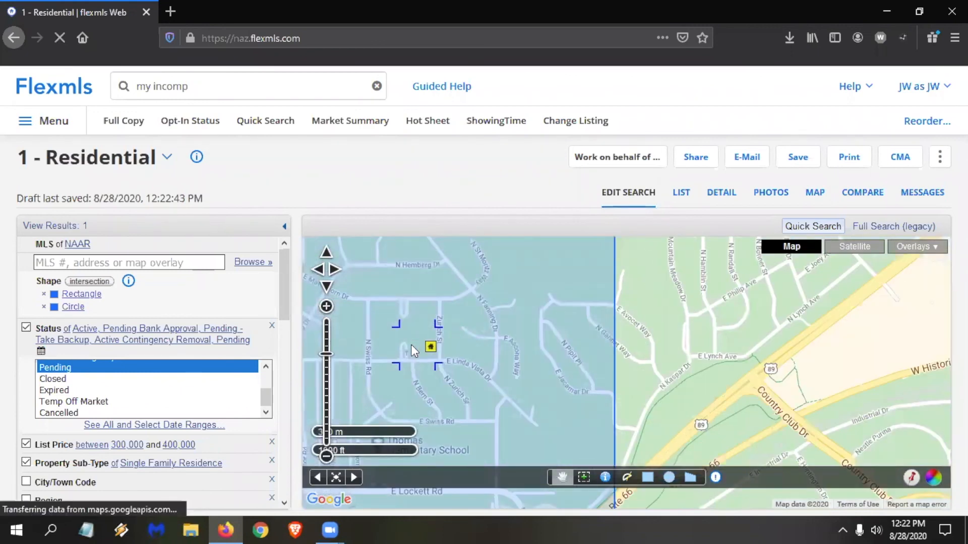
scroll(712, 318, "down", 1)
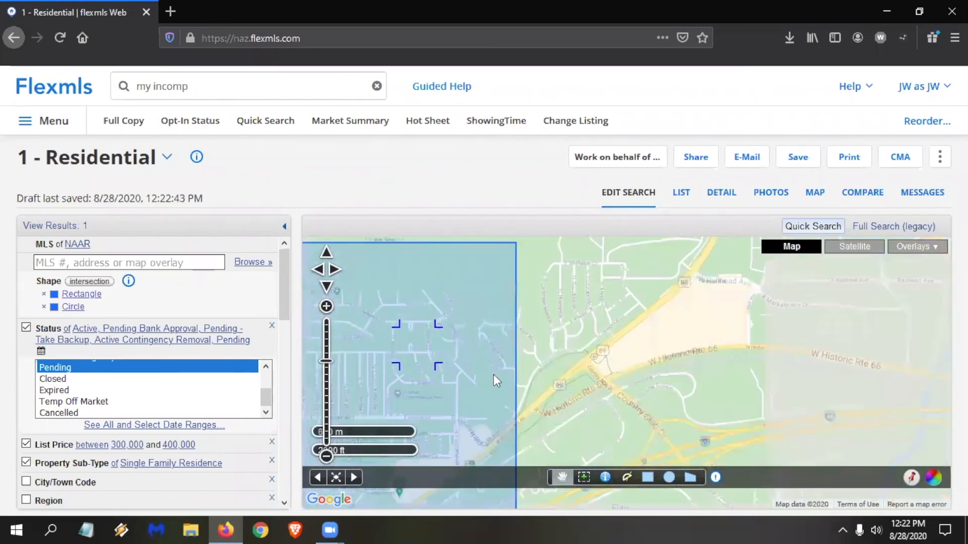
scroll(494, 374, "down", 1)
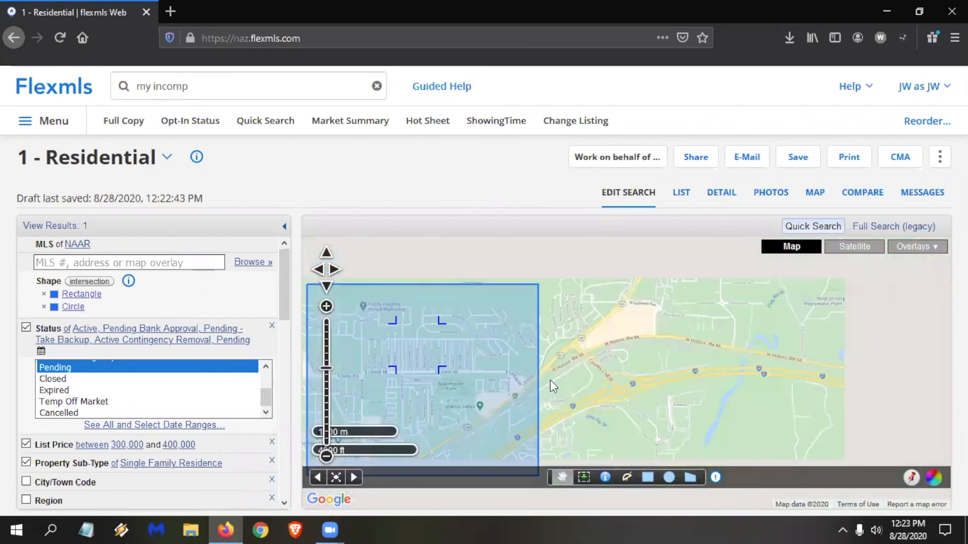
scroll(549, 381, "down", 1)
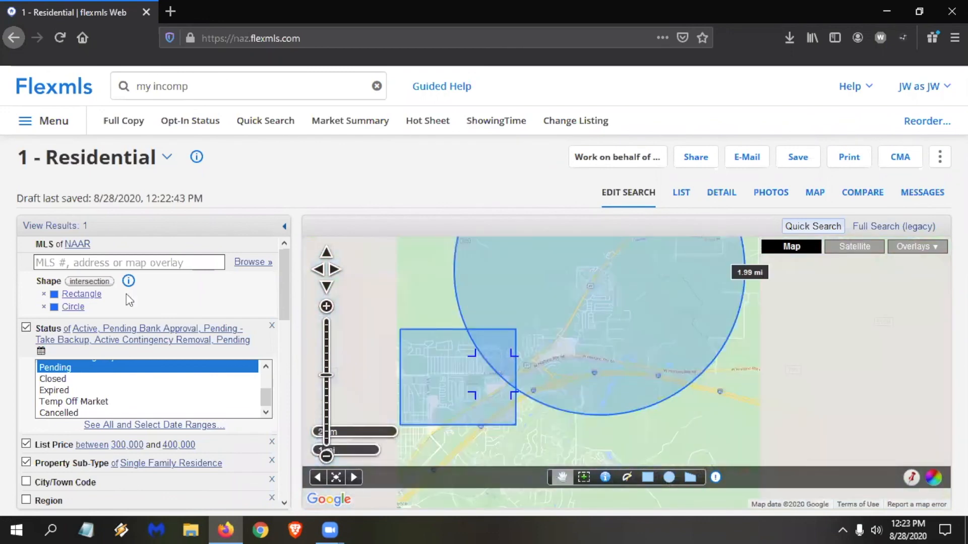
Set the shape condition to not within and examine the map around the excluded rectangle and circle near Flagstaff.
left_click(101, 283)
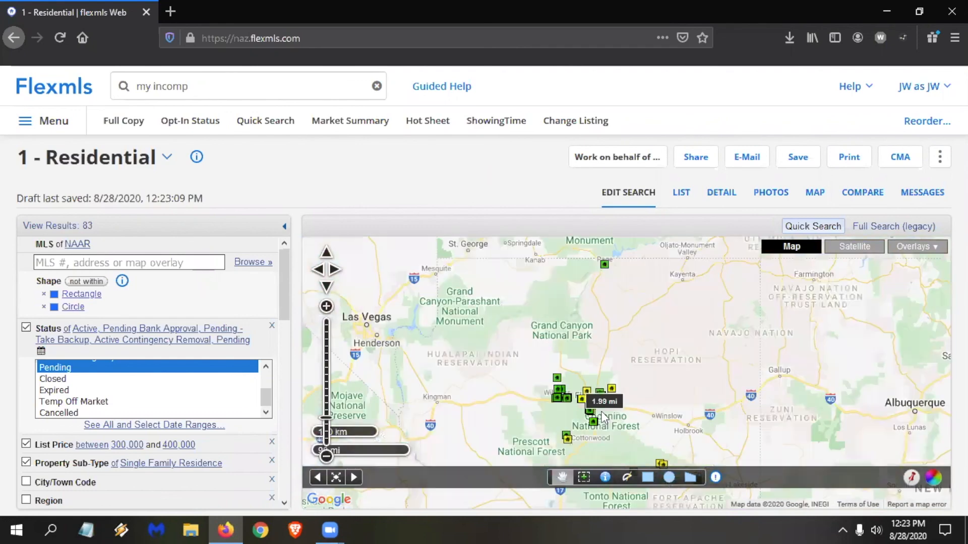
scroll(588, 392, "up", 1)
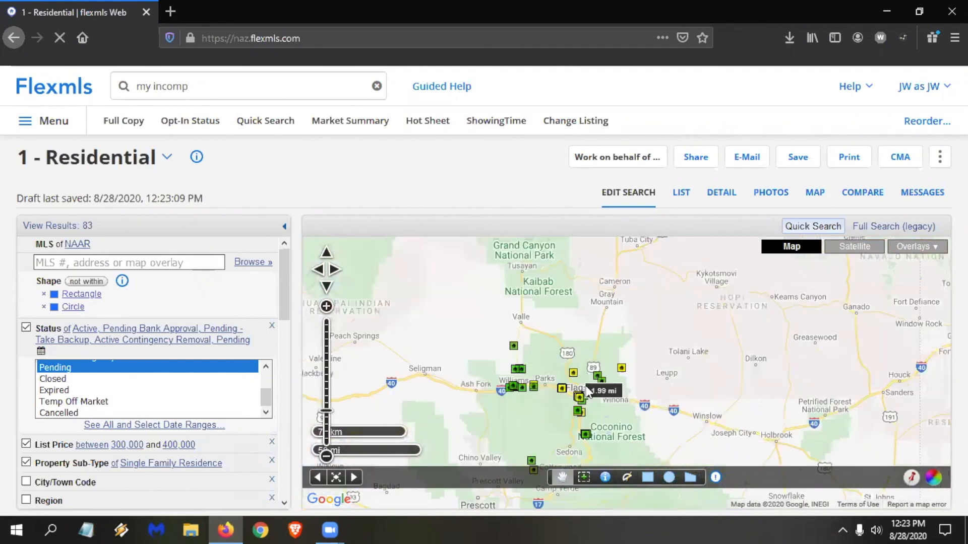
scroll(575, 408, "up", 1)
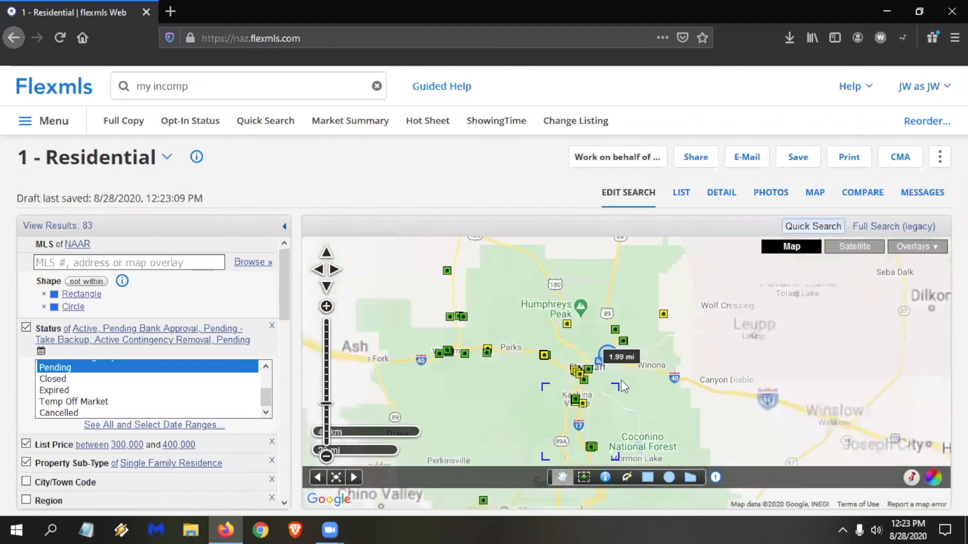
scroll(588, 417, "up", 1)
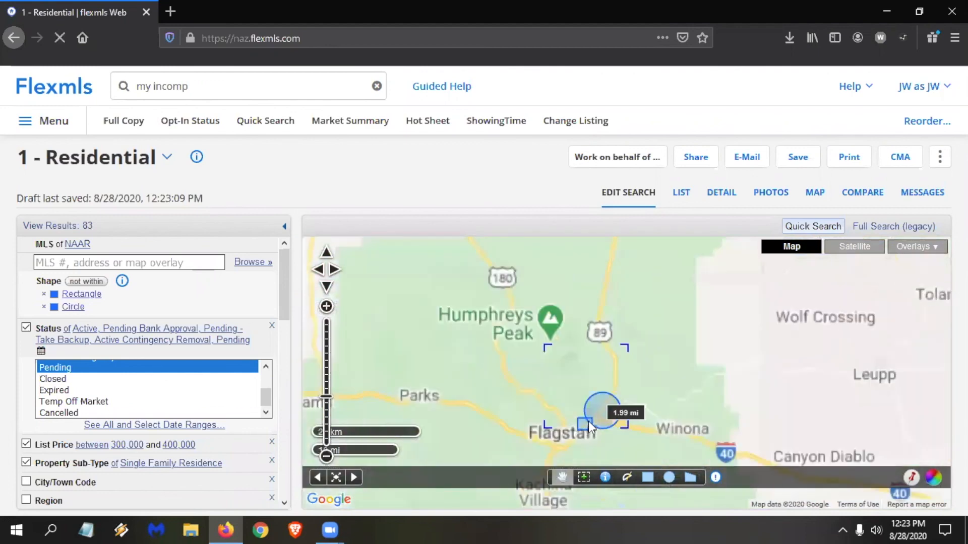
scroll(618, 393, "up", 1)
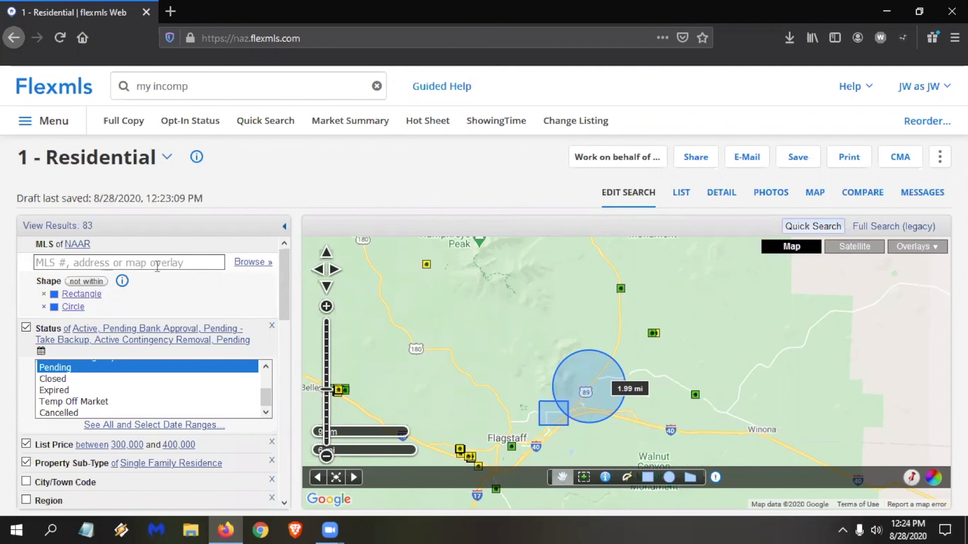
Remove both the rectangle and the circle from the search criteria.
left_click(44, 295)
left_click(43, 295)
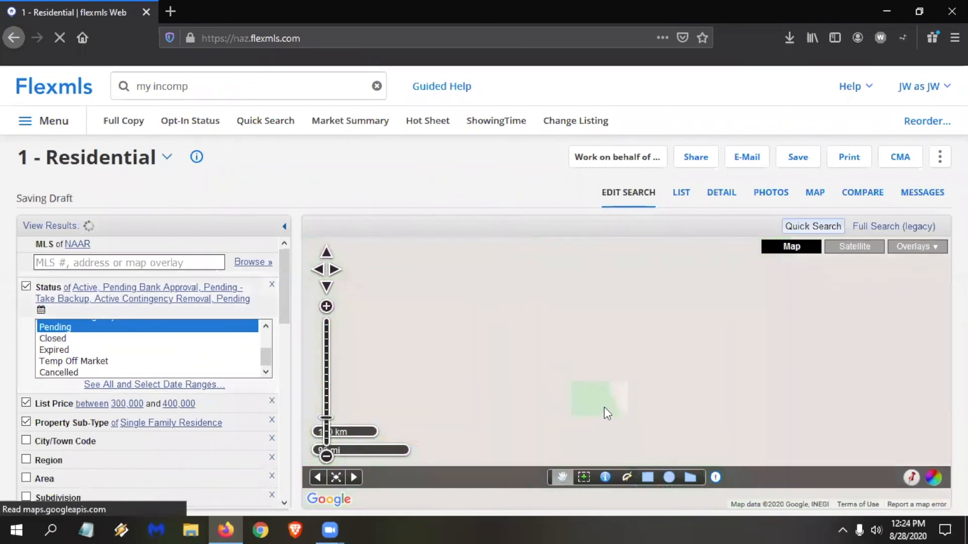
Draw a polygon search area around the Presidio neighbourhood west of Flagstaff, following the surrounding roads up to S Thompson St.
scroll(545, 385, "up", 2)
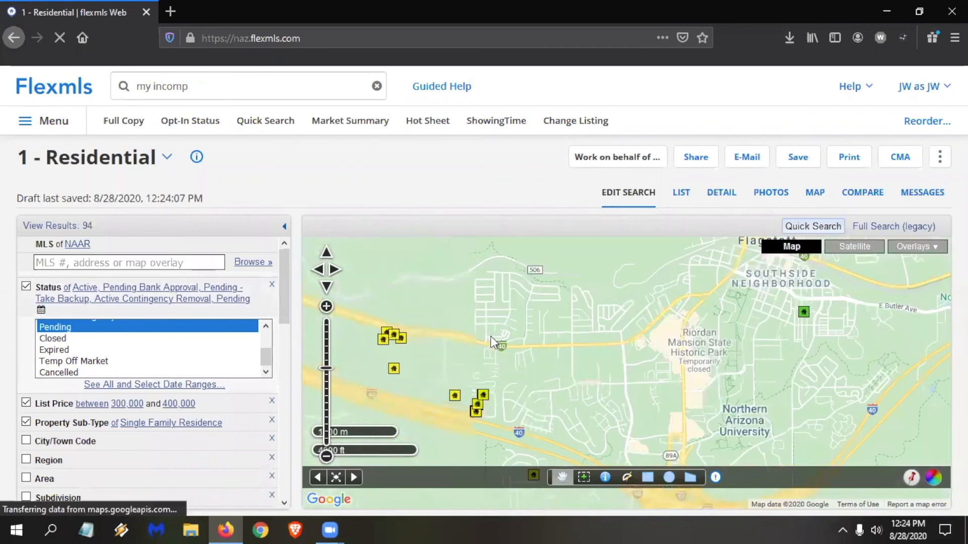
scroll(492, 337, "up", 1)
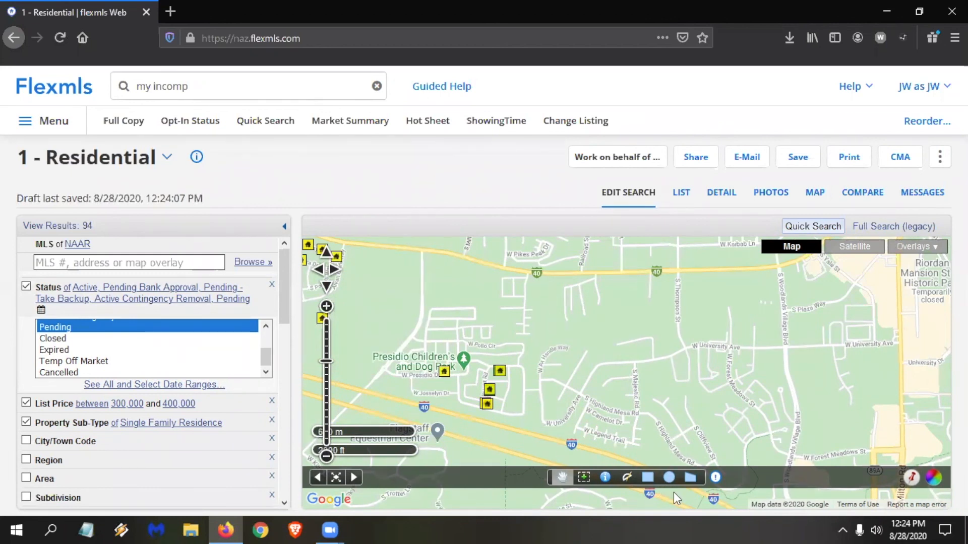
left_click(690, 477)
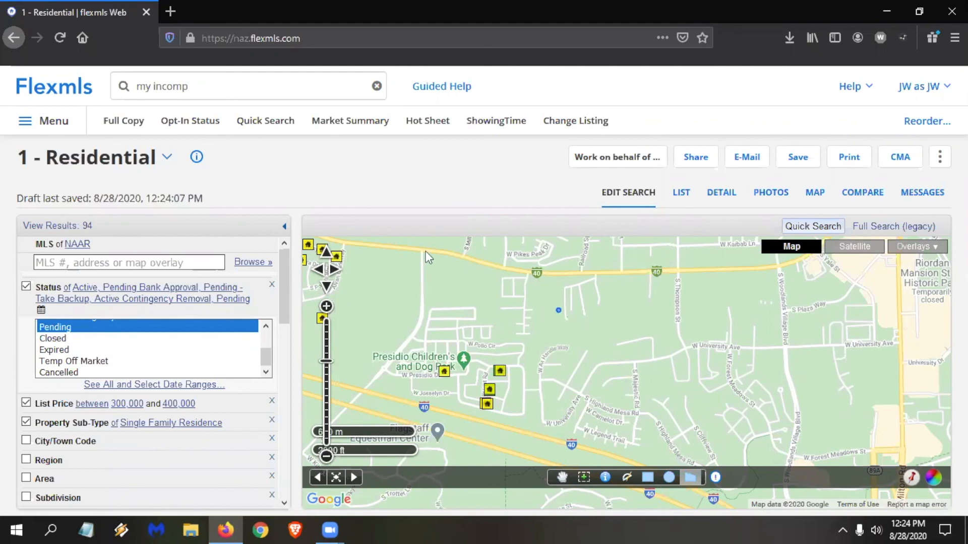
left_click(422, 320)
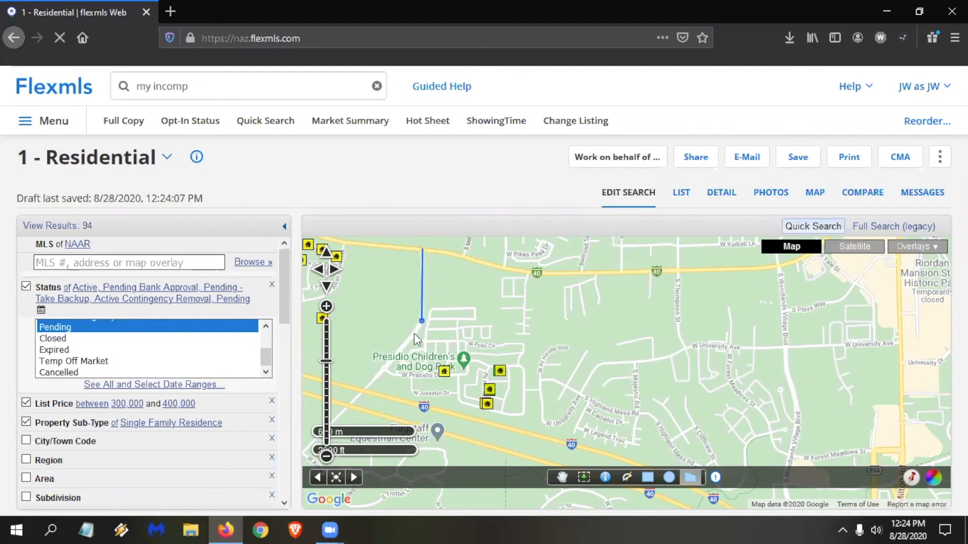
left_click(366, 391)
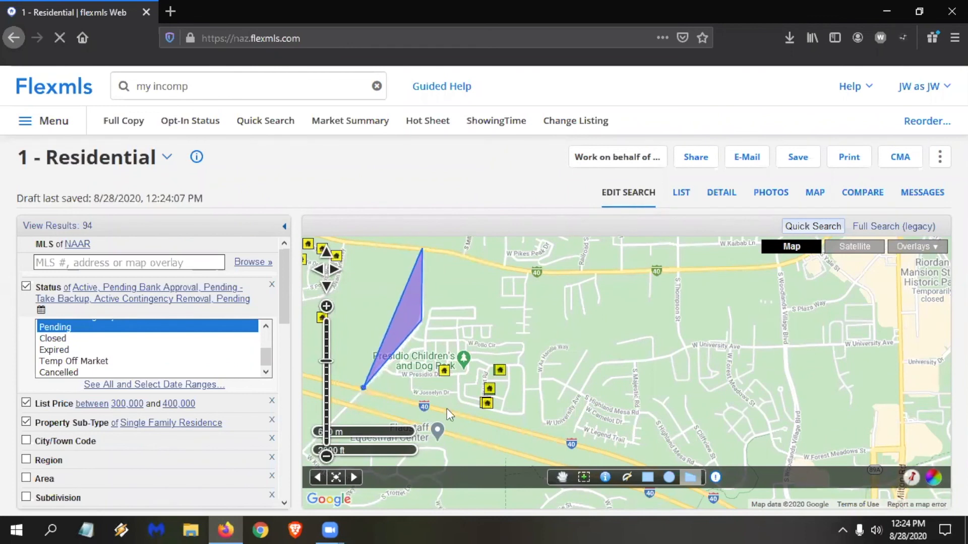
left_click(572, 447)
left_click(599, 360)
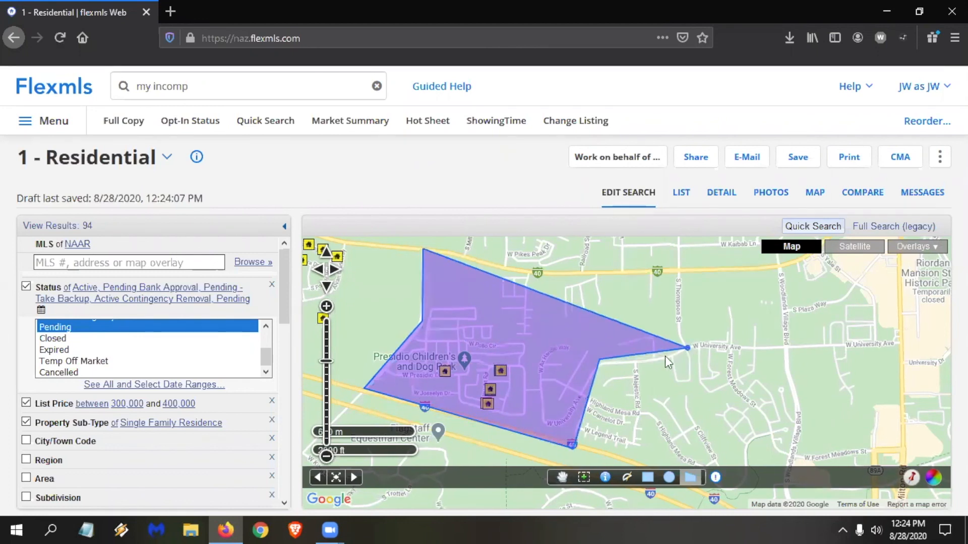
double_click(652, 361)
left_click(686, 346)
left_click(676, 270)
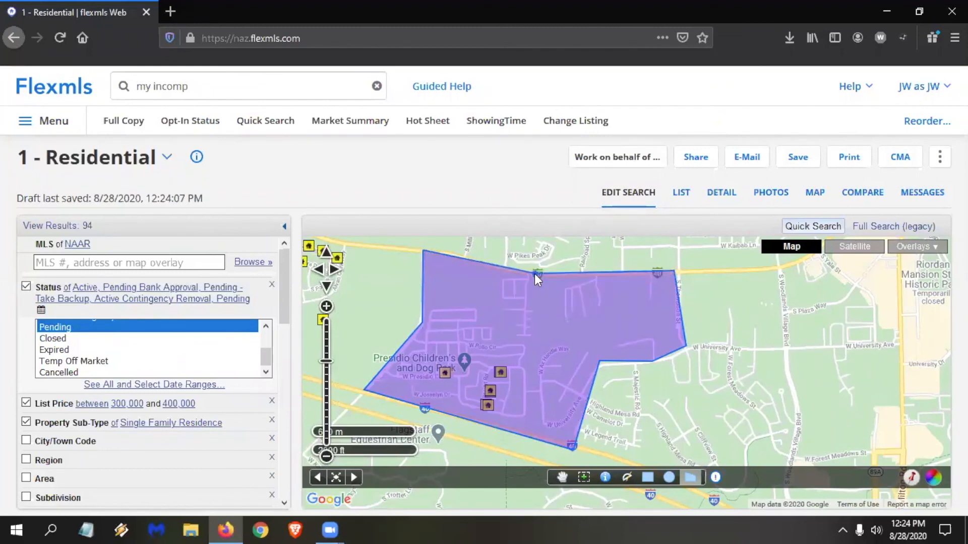
left_click(535, 274)
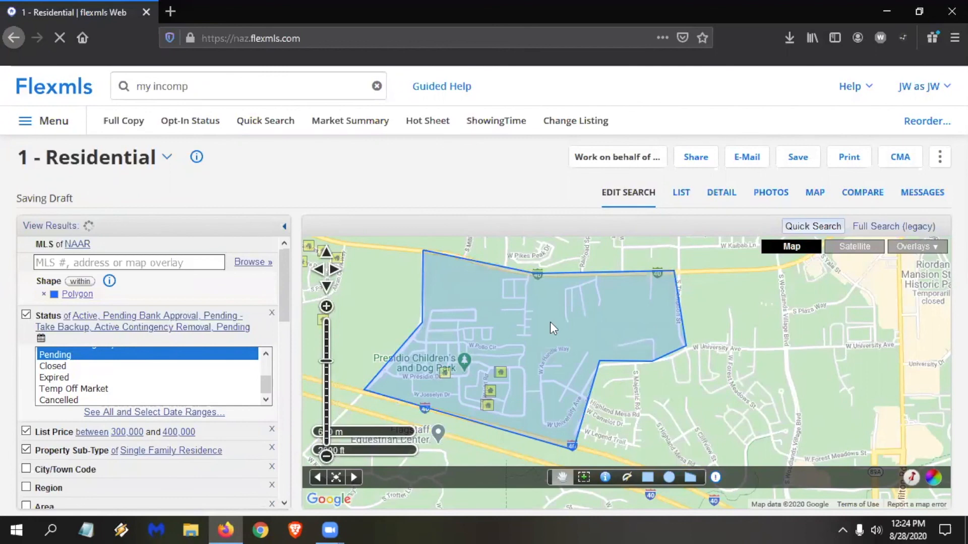
scroll(551, 324, "up", 2)
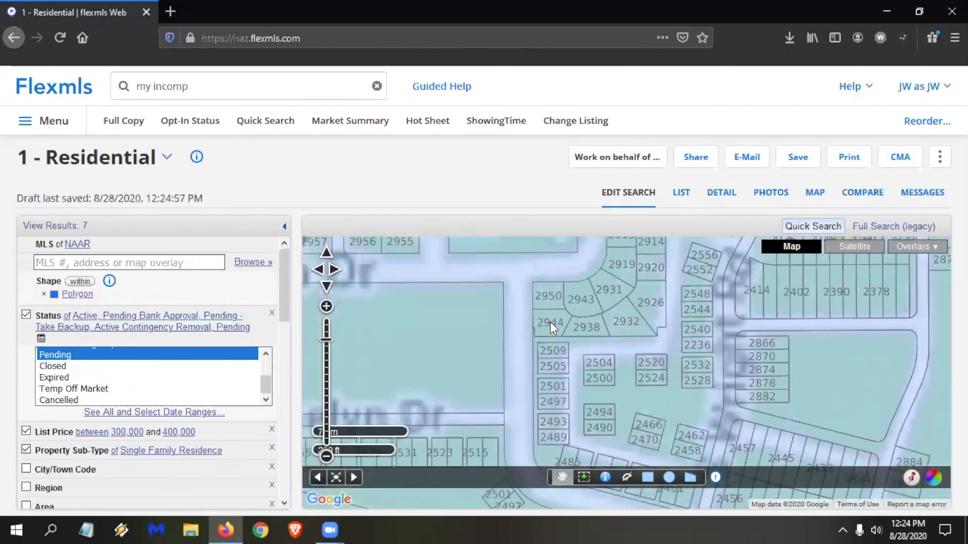
Rename the polygon around the Presidio neighbourhood as "Around the dog park" and set its colour to purple.
scroll(550, 321, "down", 1)
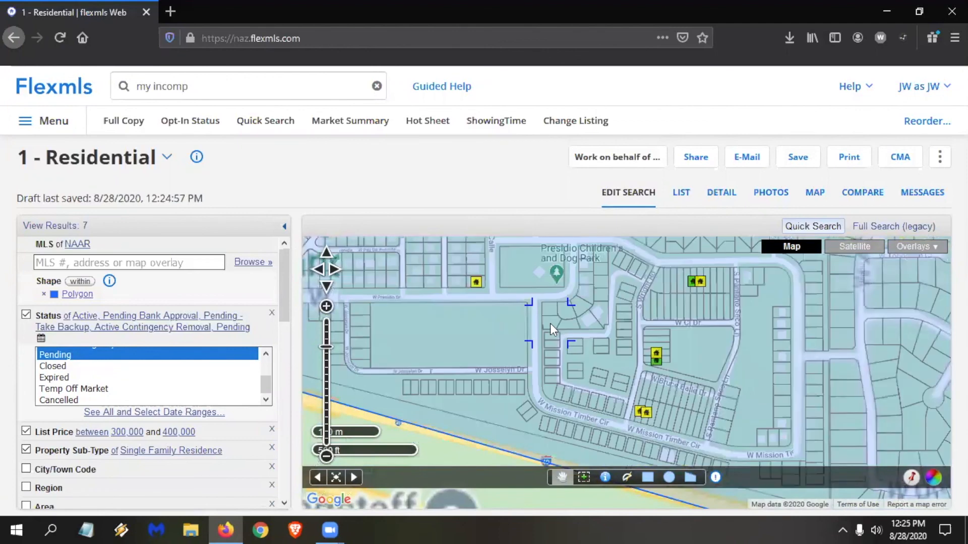
scroll(551, 326, "down", 1)
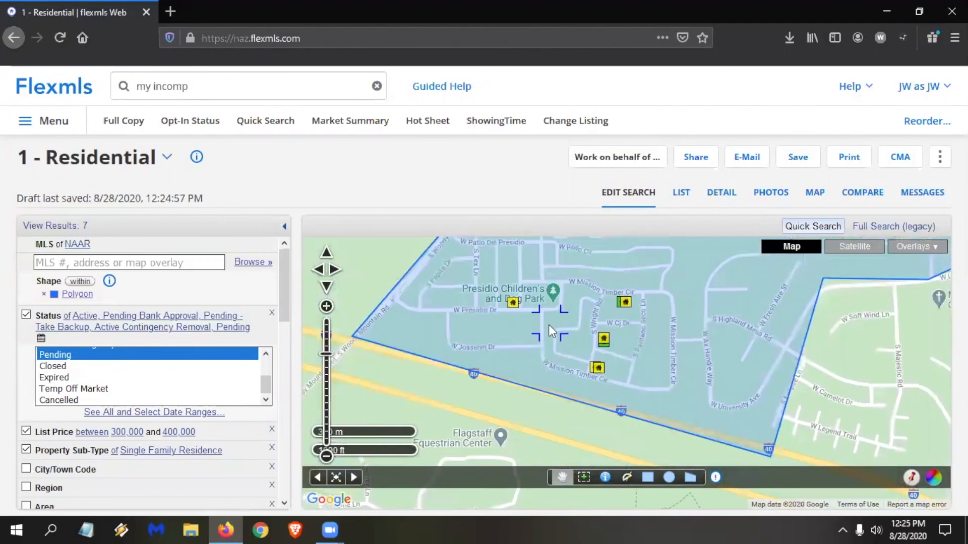
scroll(551, 330, "down", 1)
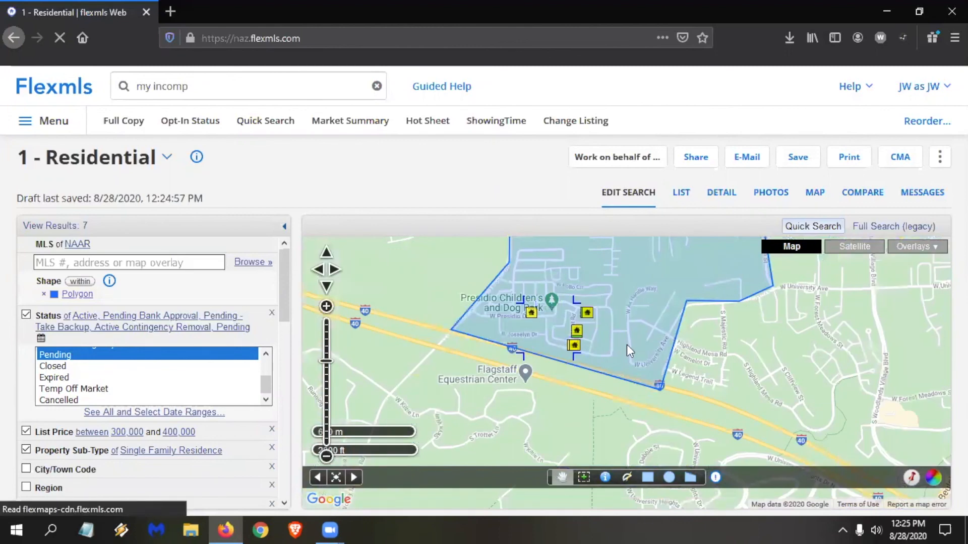
scroll(627, 344, "down", 1)
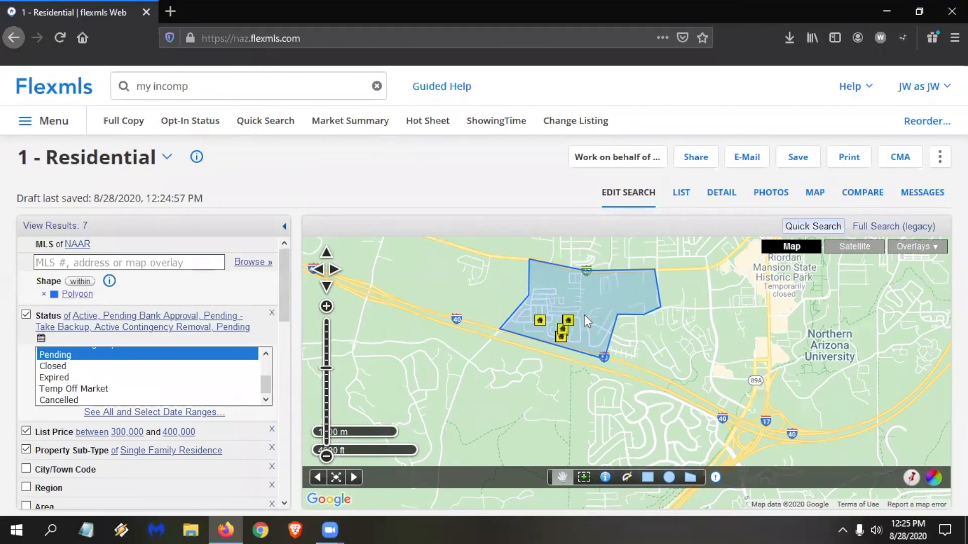
left_click_drag(642, 360, 633, 391)
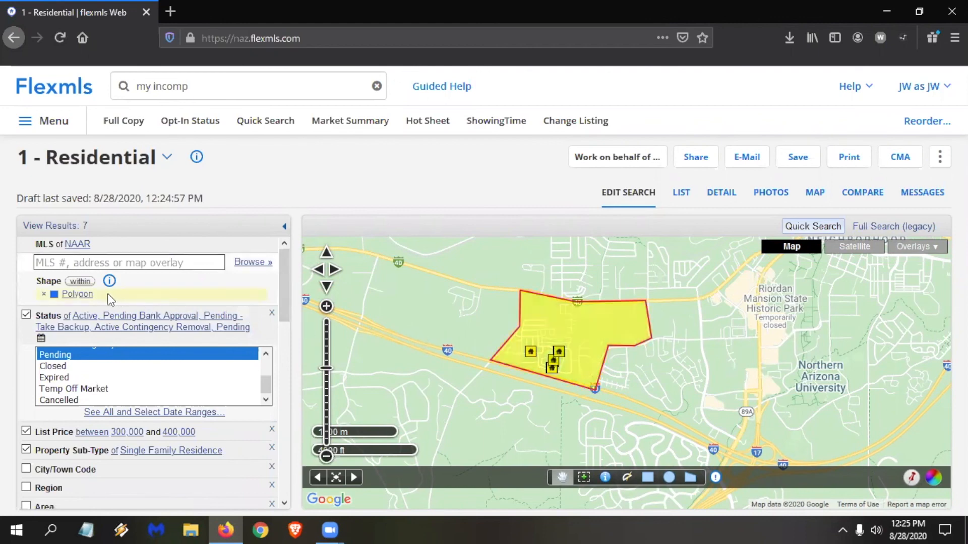
left_click(76, 297)
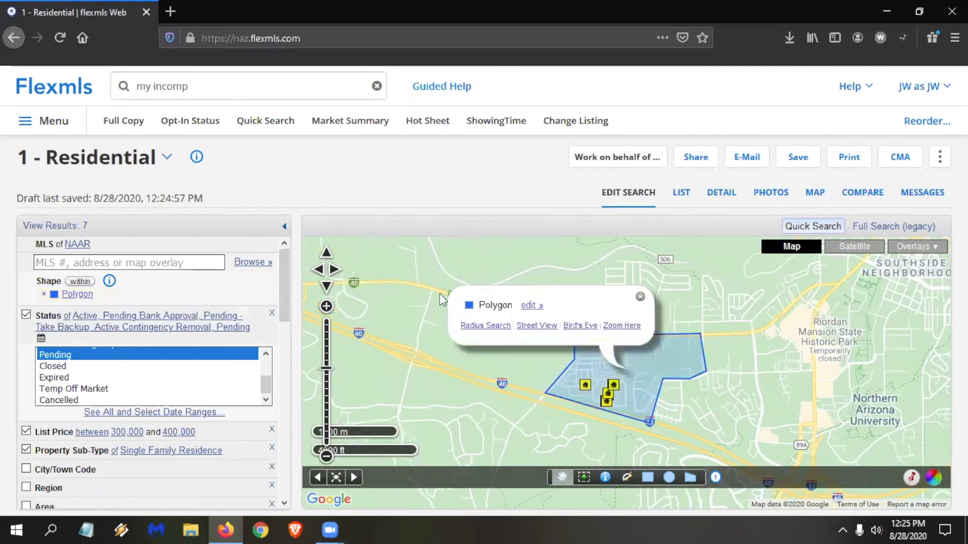
left_click(533, 308)
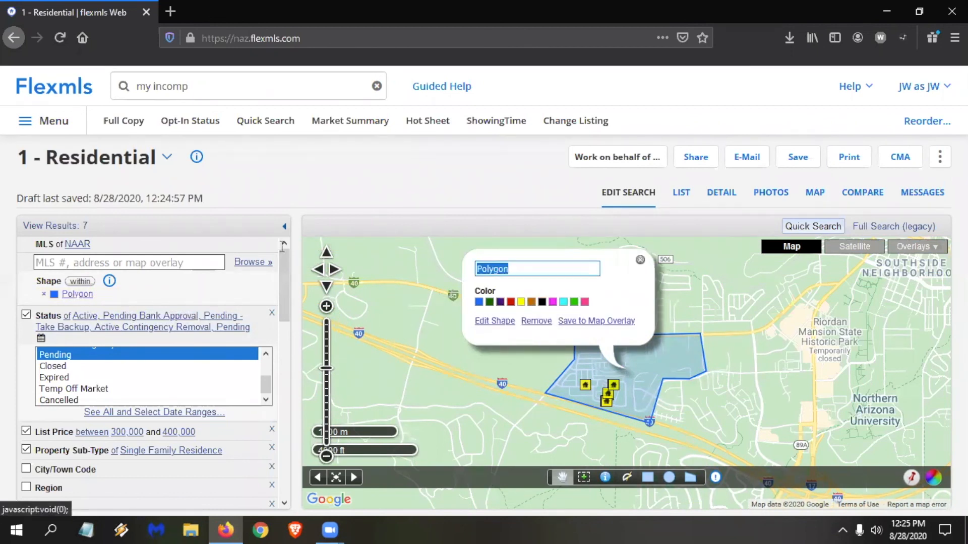
type("Around ")
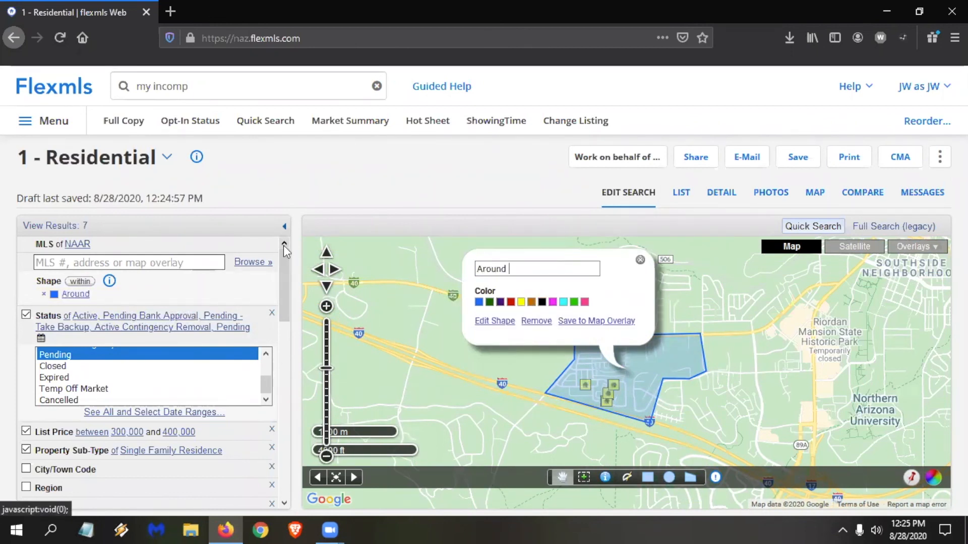
type("the dog park")
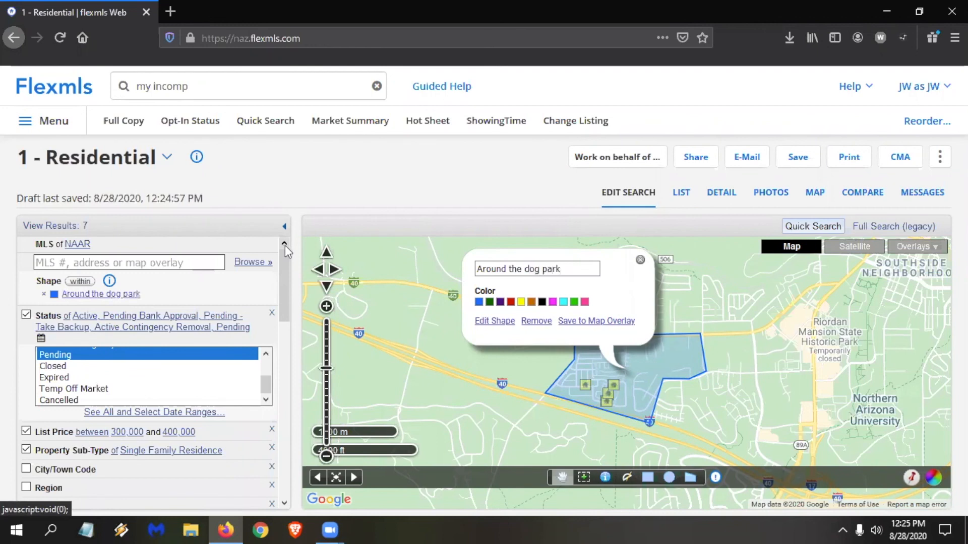
left_click(500, 302)
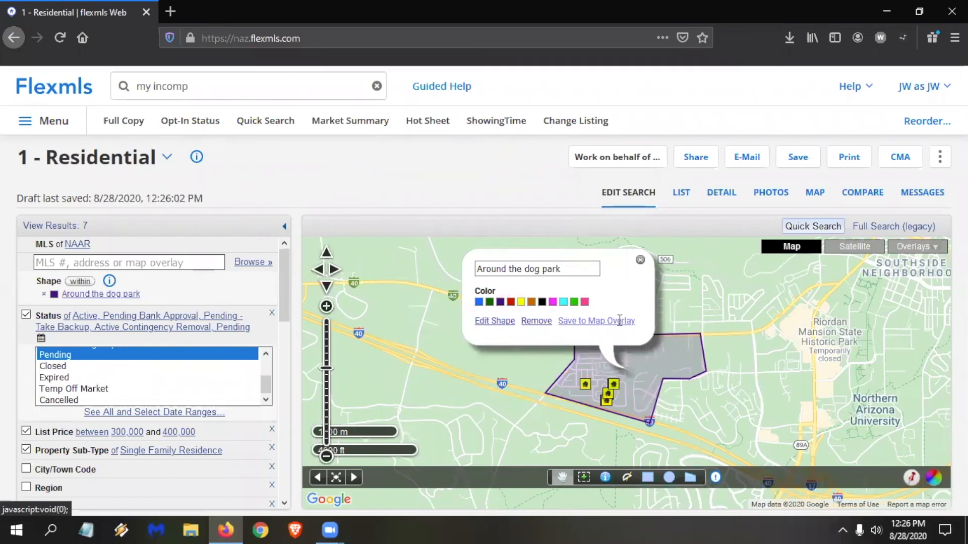
Save the "Around the dog park" polygon to a new map overlay named "Hot Spots".
left_click(618, 323)
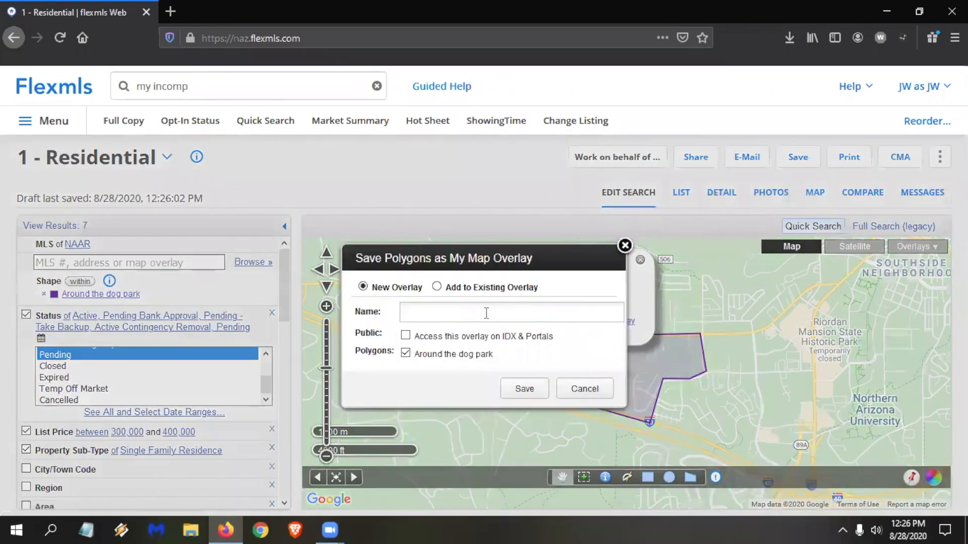
left_click(468, 290)
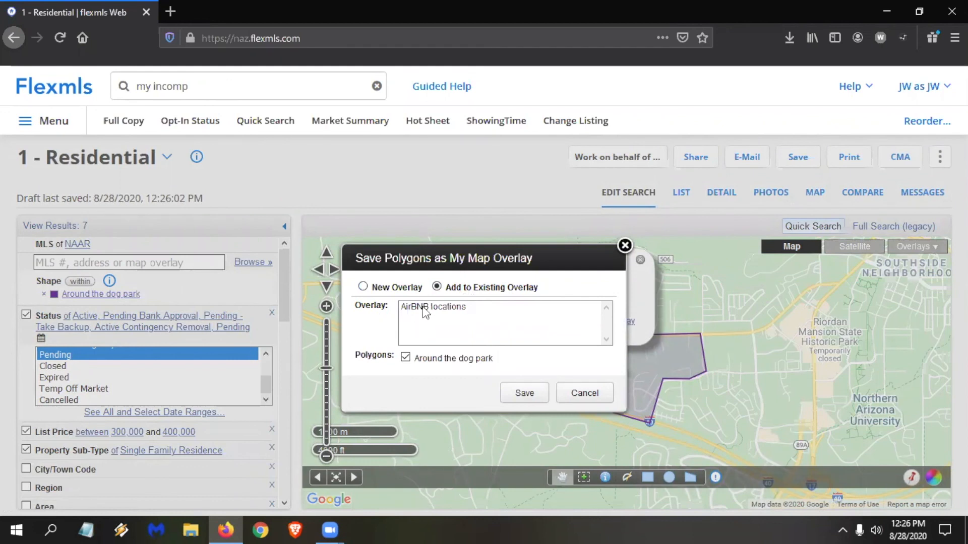
left_click(393, 288)
type("My")
key("BackSpace")
key("BackSpace")
key("BackSpace")
type("Hot Spaces")
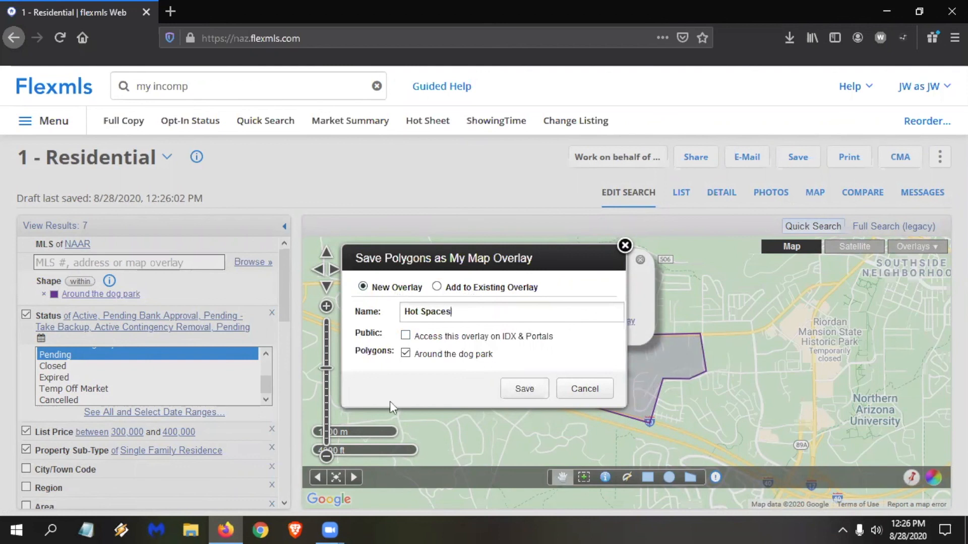
left_click(441, 313)
key("BackSpace")
key("BackSpace")
key("BackSpace")
key("BackSpace")
type("ots")
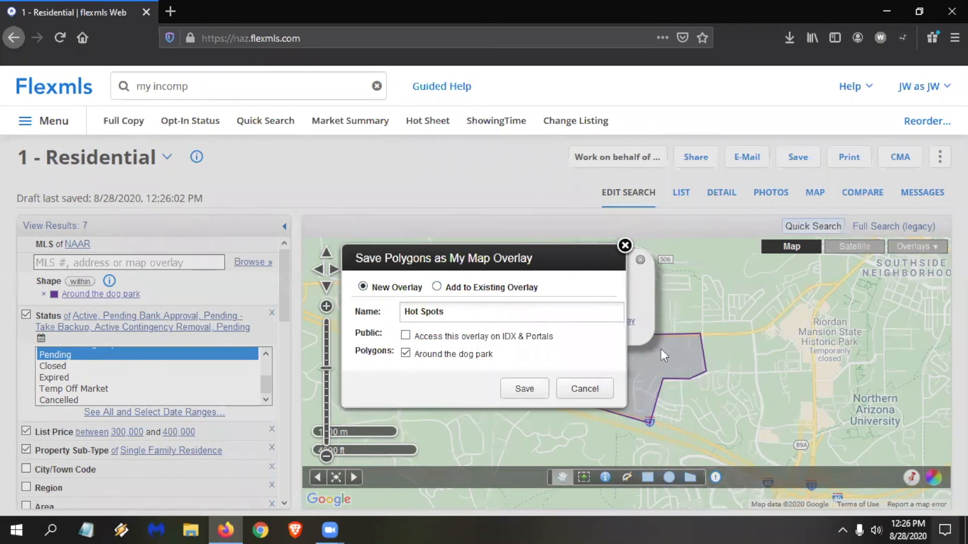
left_click(537, 391)
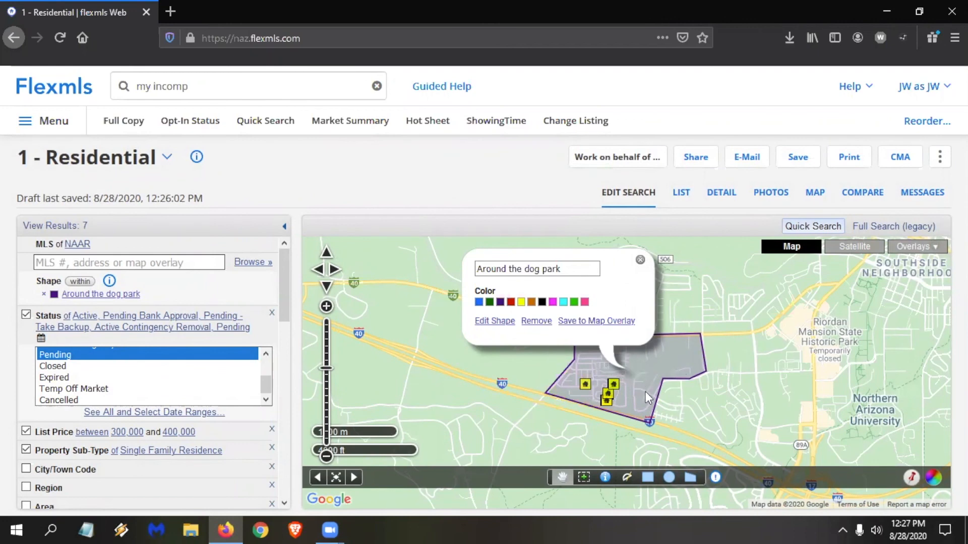
Draw a second, roughly square polygon search area just west of Northern Arizona University.
left_click(640, 259)
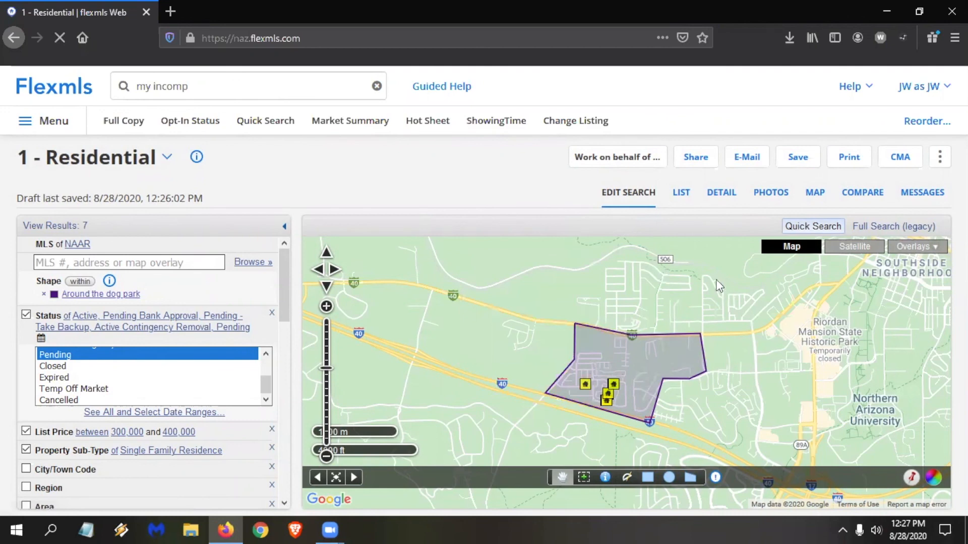
left_click_drag(709, 281, 687, 264)
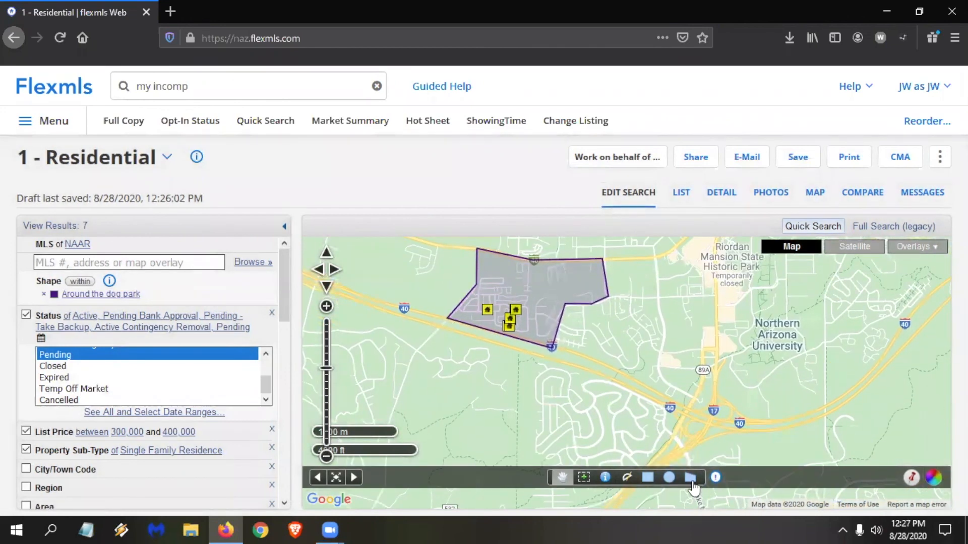
left_click(691, 479)
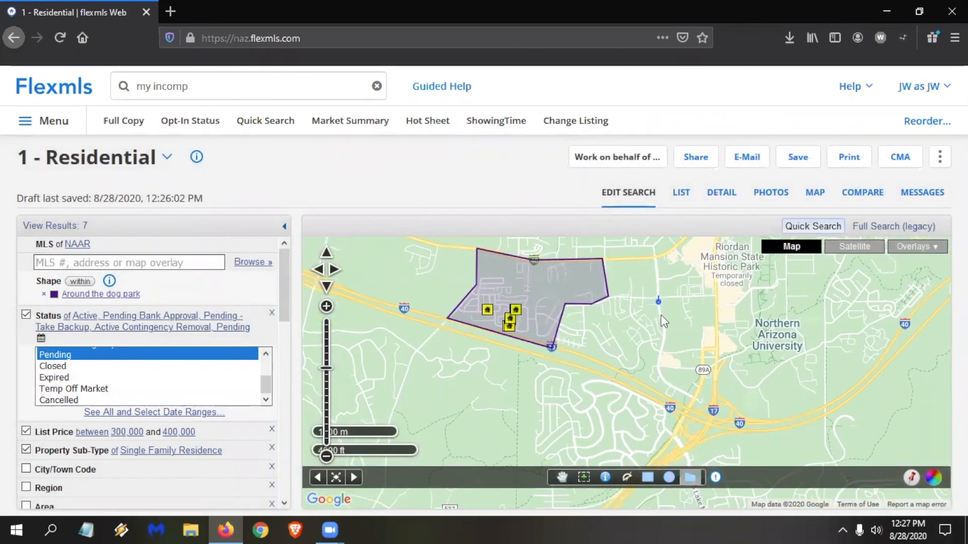
left_click(662, 352)
left_click(698, 353)
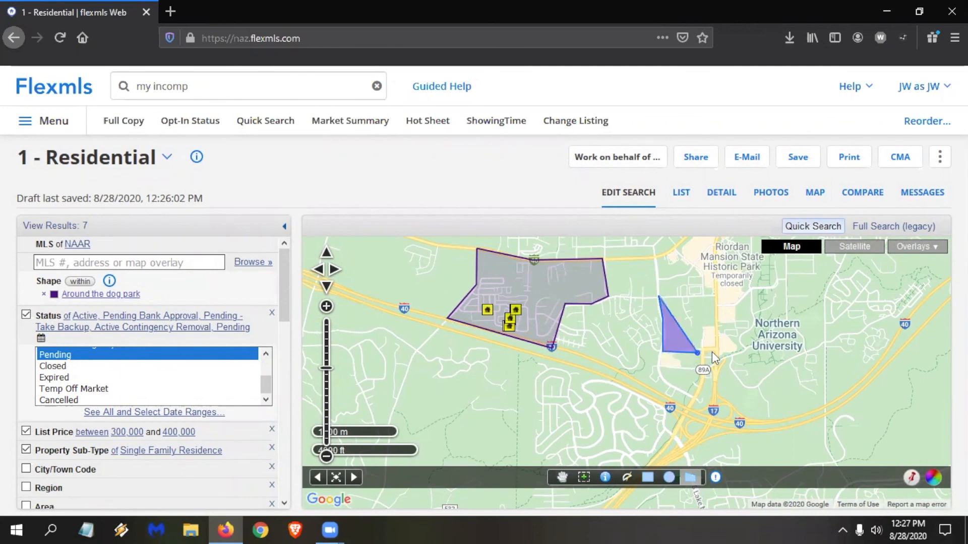
left_click(719, 346)
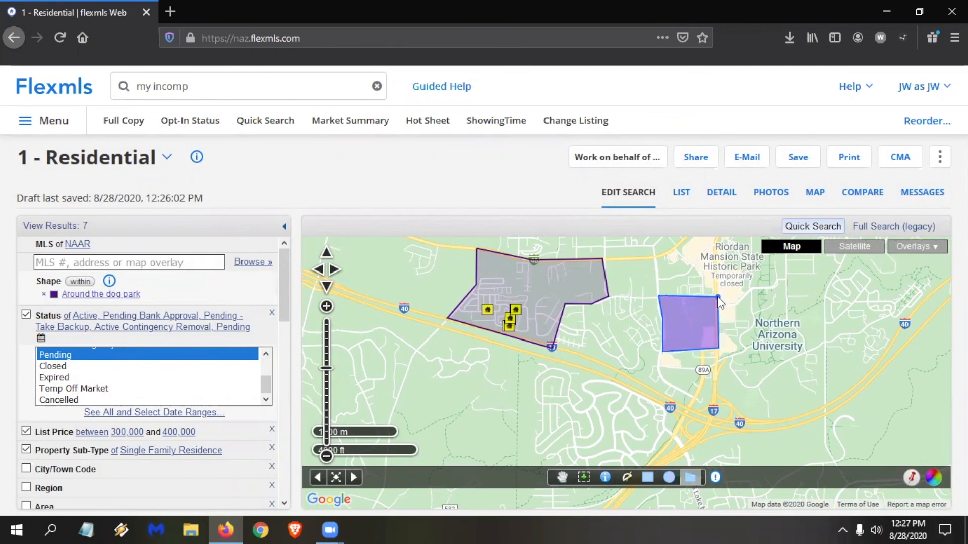
left_click(686, 298)
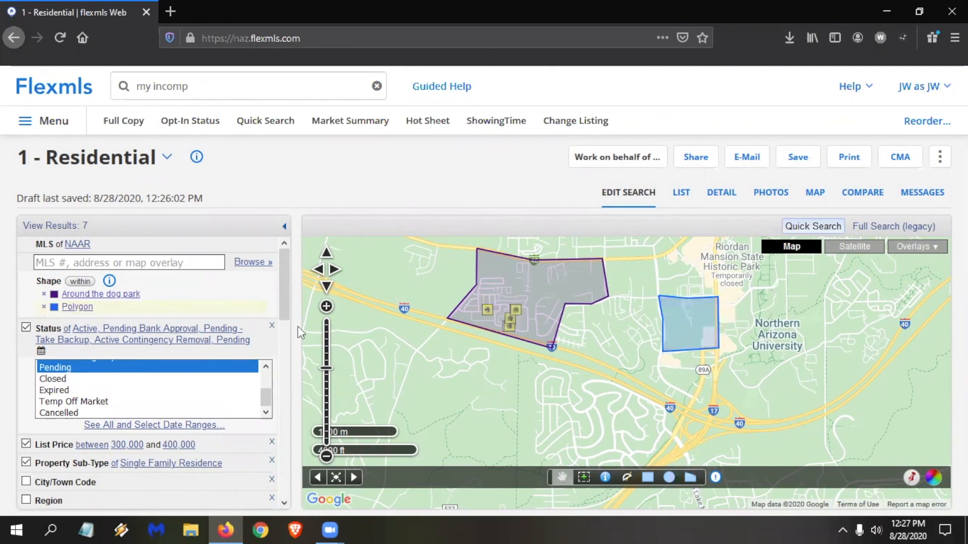
Rename the second polygon as "Just west of NAU" and set its colour to orange.
left_click(77, 308)
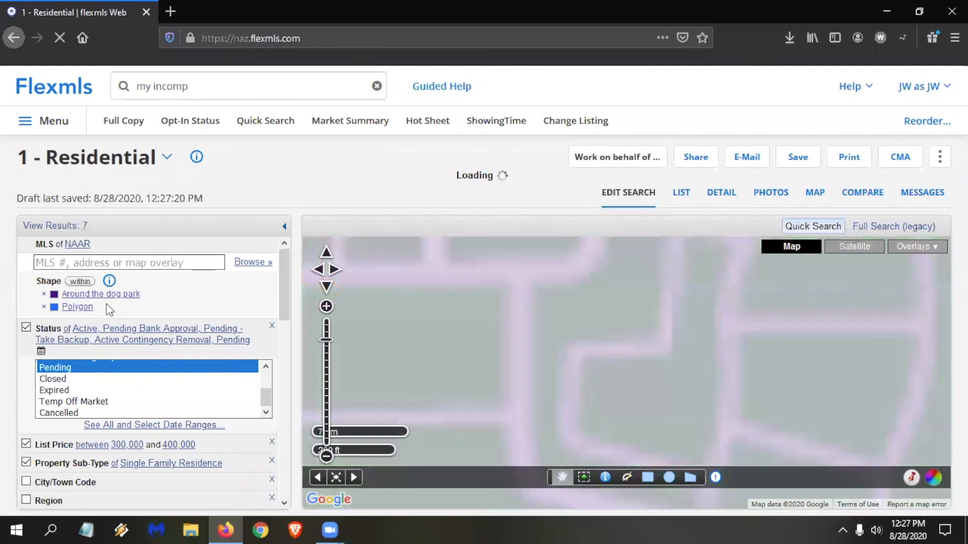
left_click(529, 306)
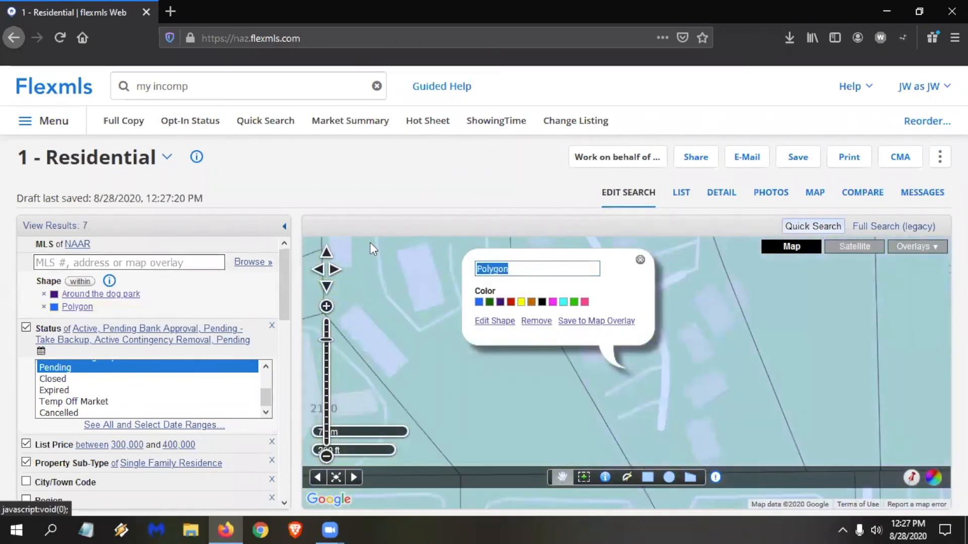
type("Just ")
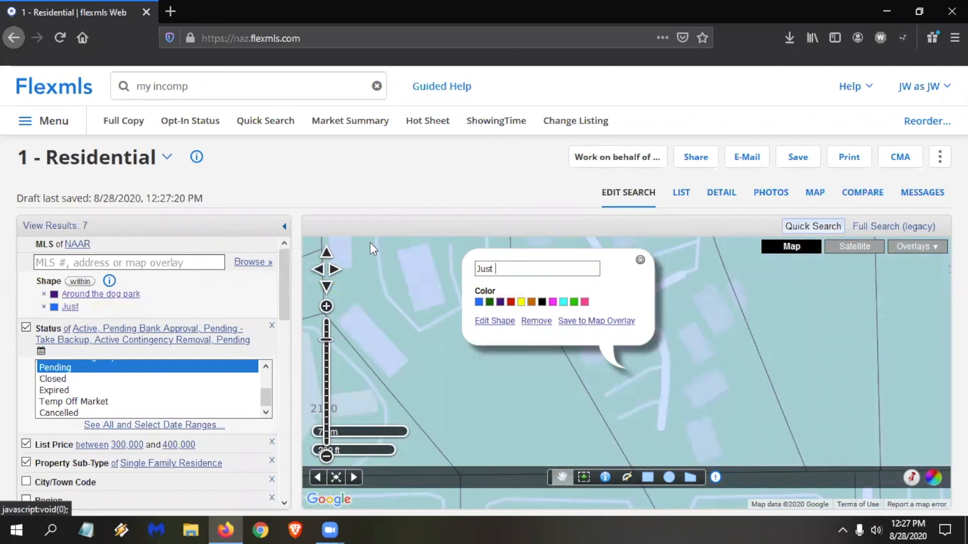
type("west of NAU")
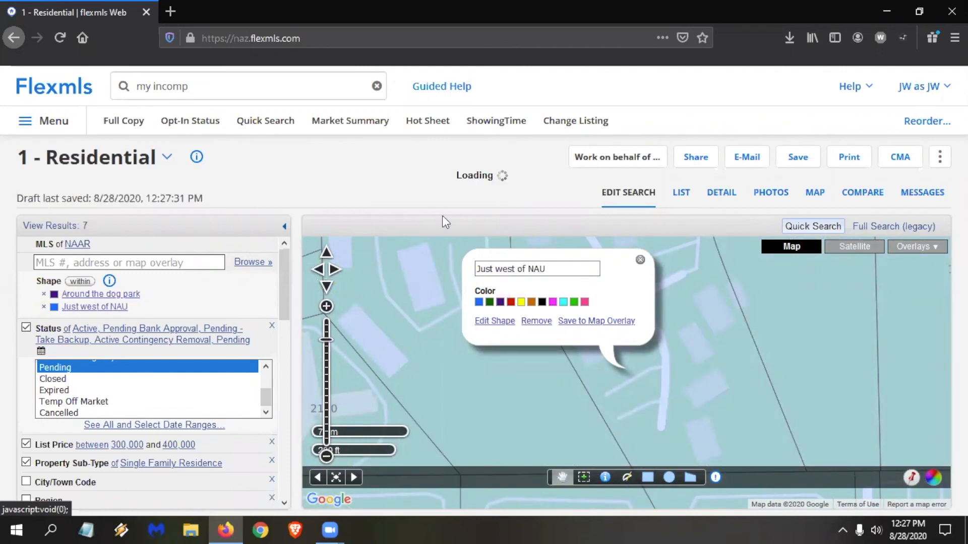
left_click(531, 303)
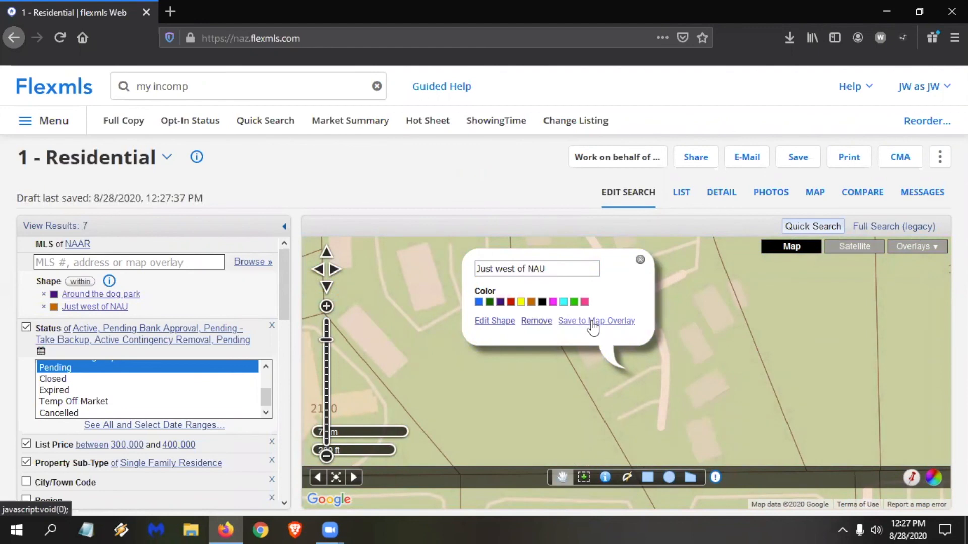
Try to add the "Just west of NAU" polygon to the existing "Hot Spots" map overlay.
left_click(595, 322)
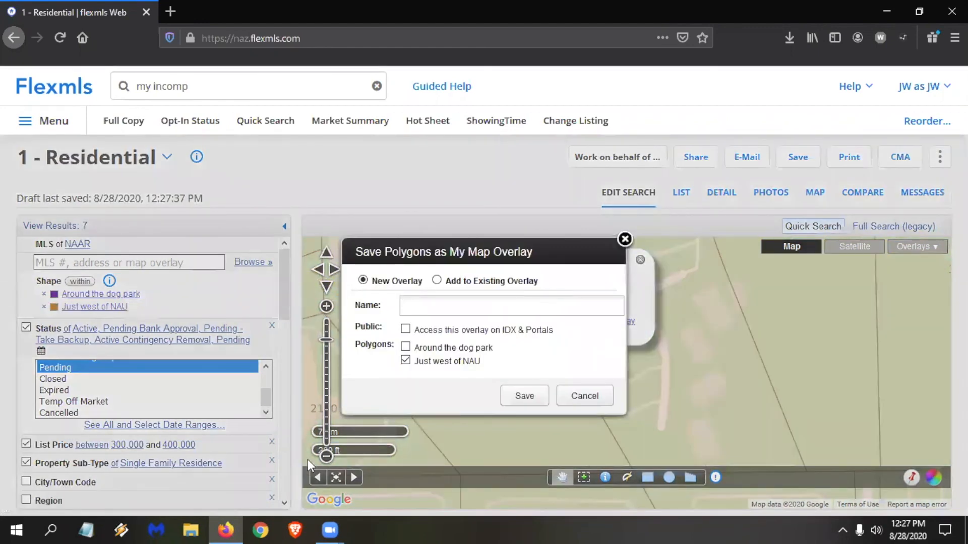
left_click(463, 282)
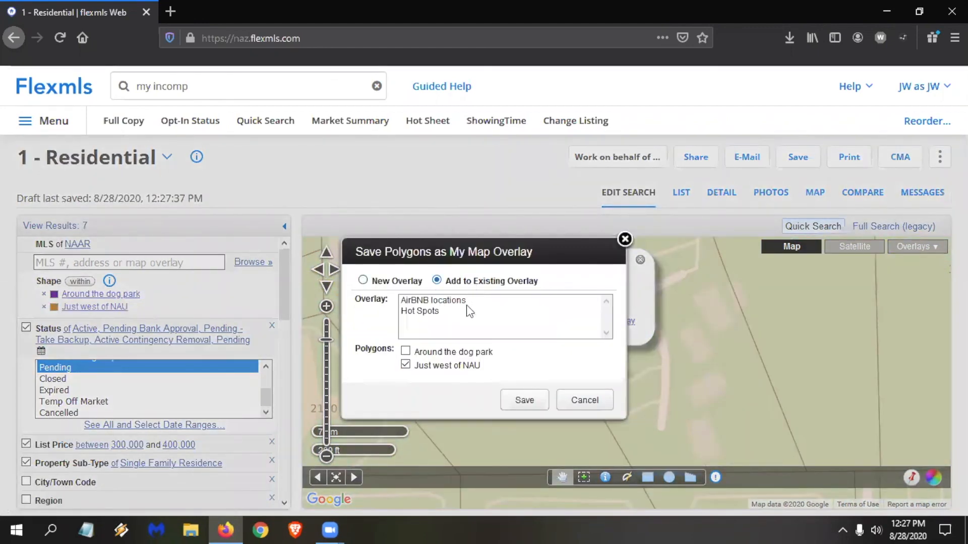
left_click(432, 311)
left_click(520, 401)
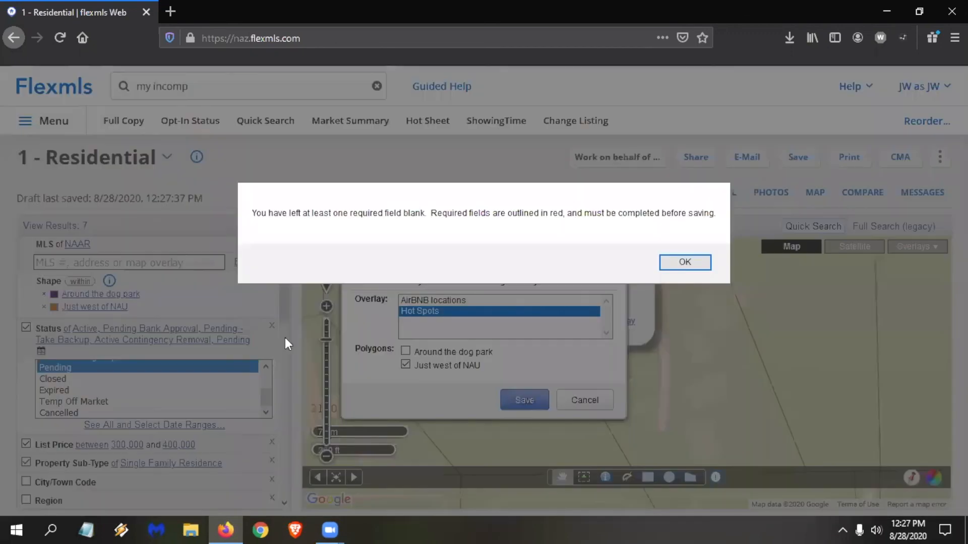
left_click(683, 263)
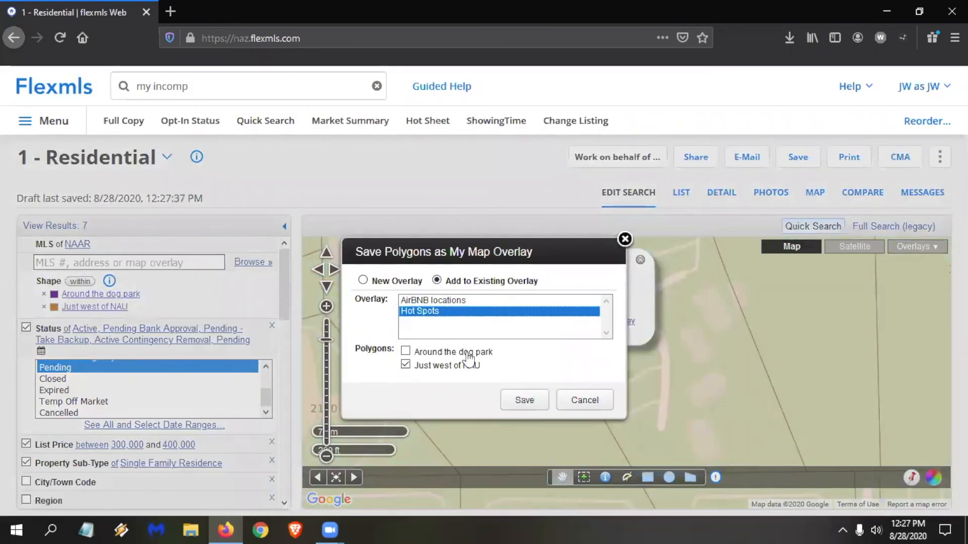
left_click(519, 401)
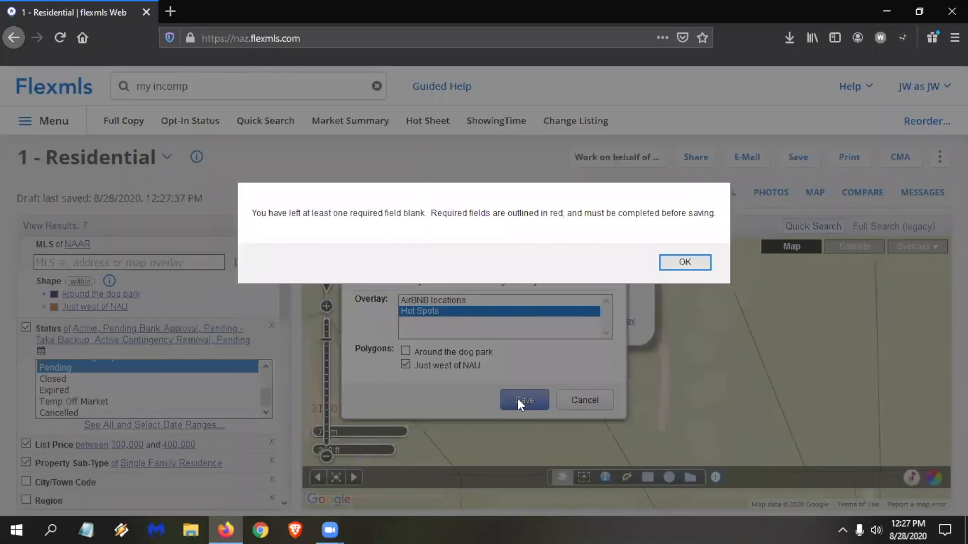
left_click(684, 262)
Try to save both the "Around the dog park" and "Just west of NAU" polygons to "Hot Spots", and leave the overlay and polygon editing.
left_click(447, 301)
left_click(437, 311)
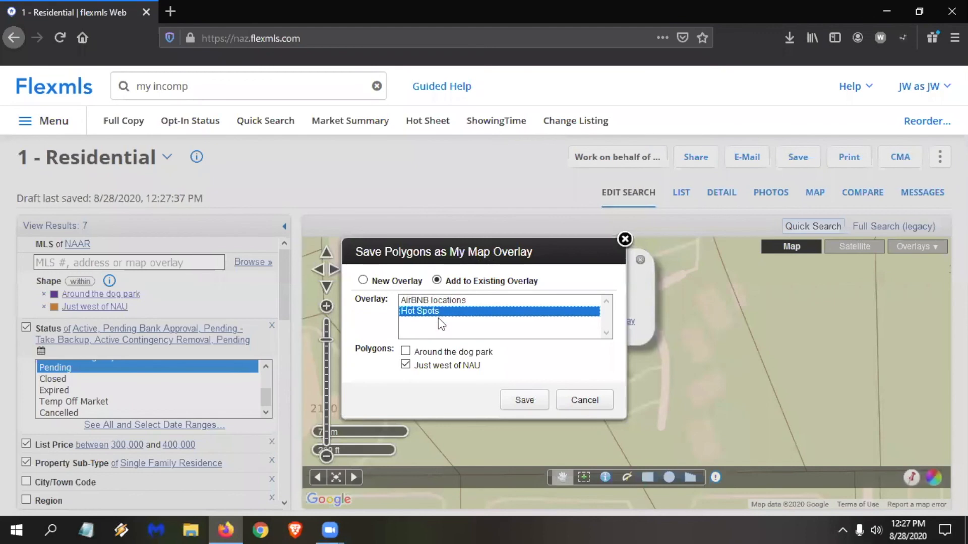
left_click(454, 352)
left_click(522, 400)
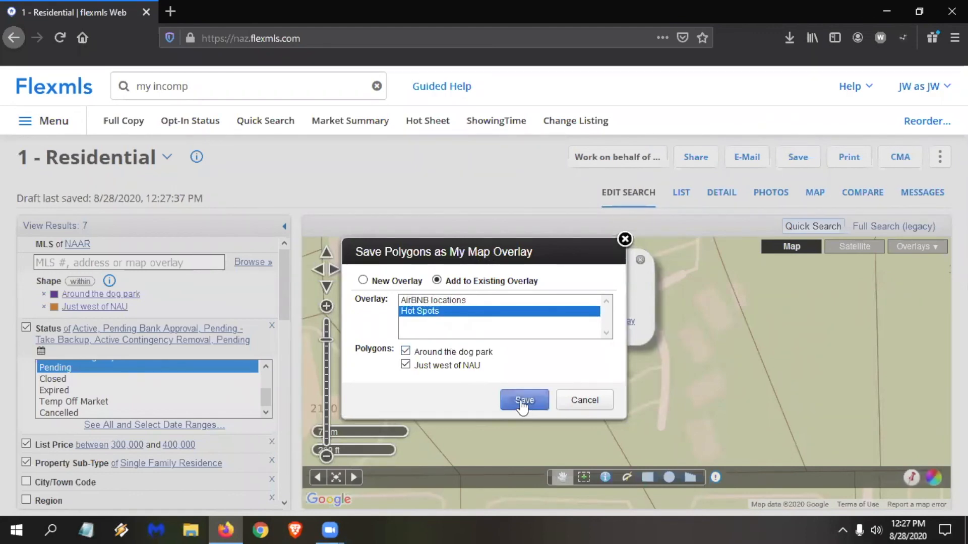
left_click(707, 269)
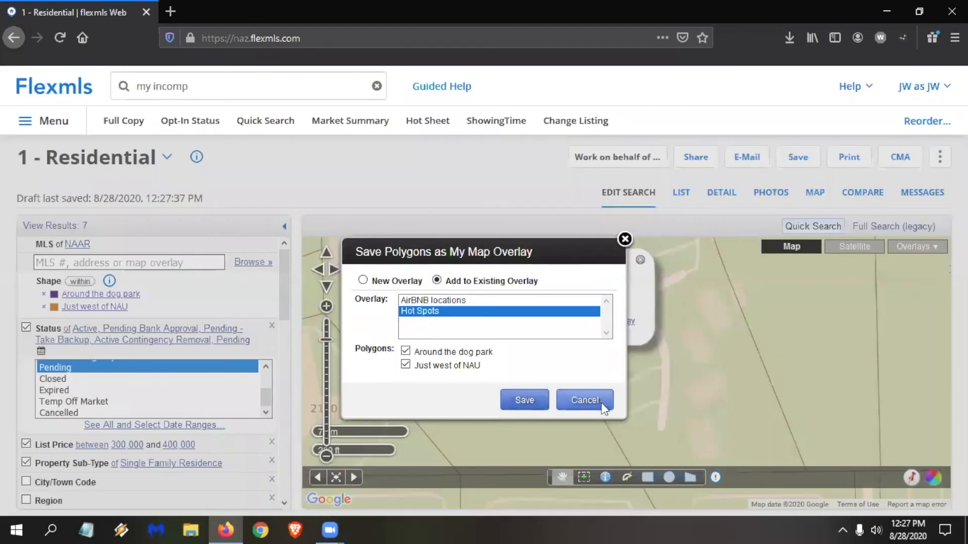
left_click(584, 399)
left_click(640, 260)
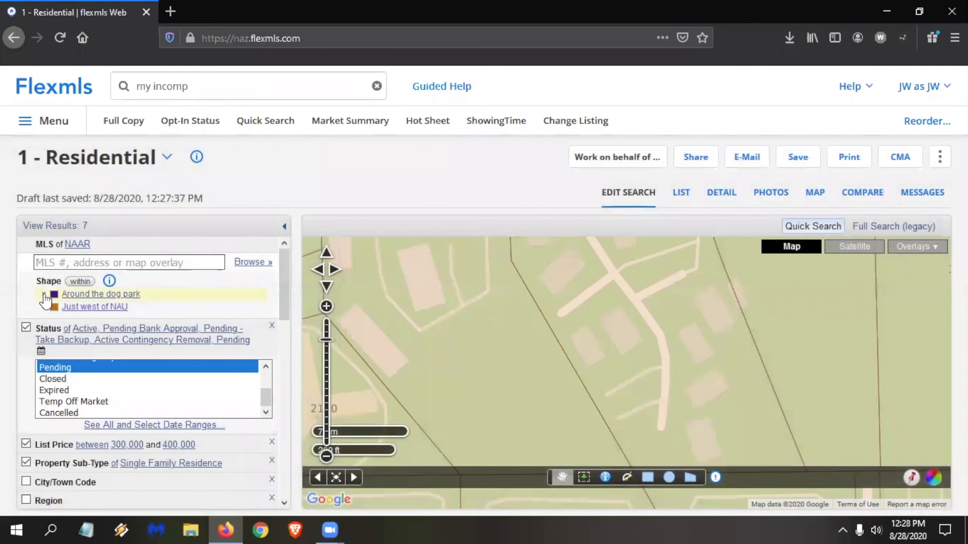
Replace both drawn polygons in the search location with the saved "Around the dog park" overlay from Hot Spots.
left_click(45, 295)
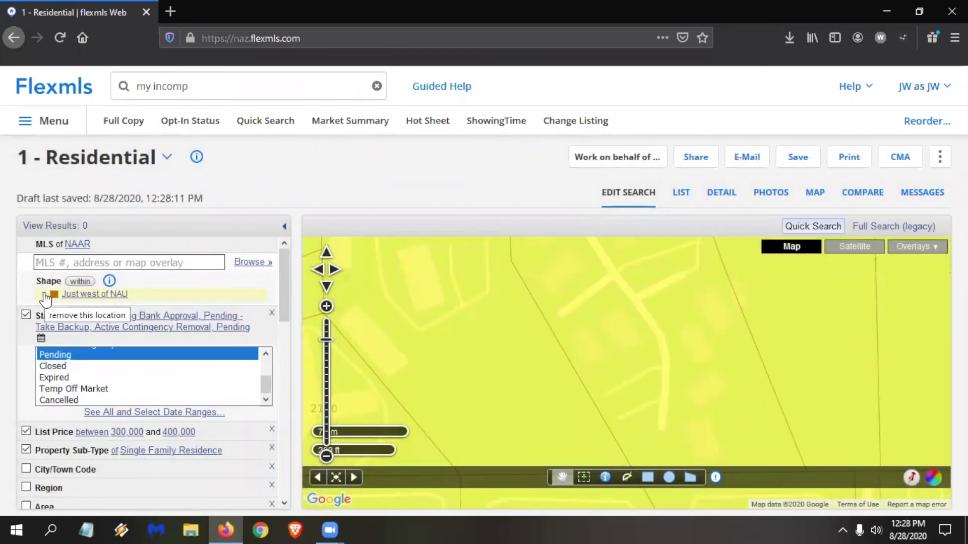
left_click(45, 296)
left_click(100, 262)
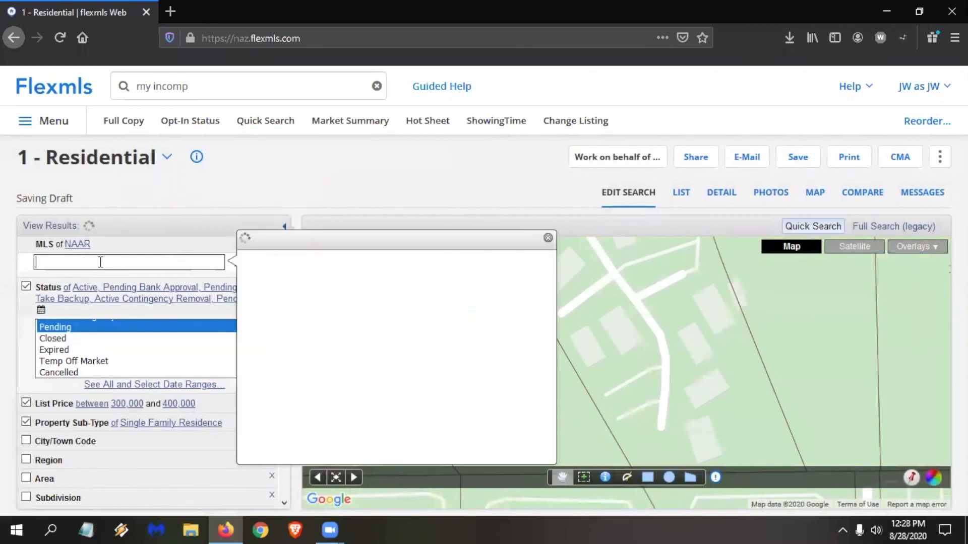
type("dog park")
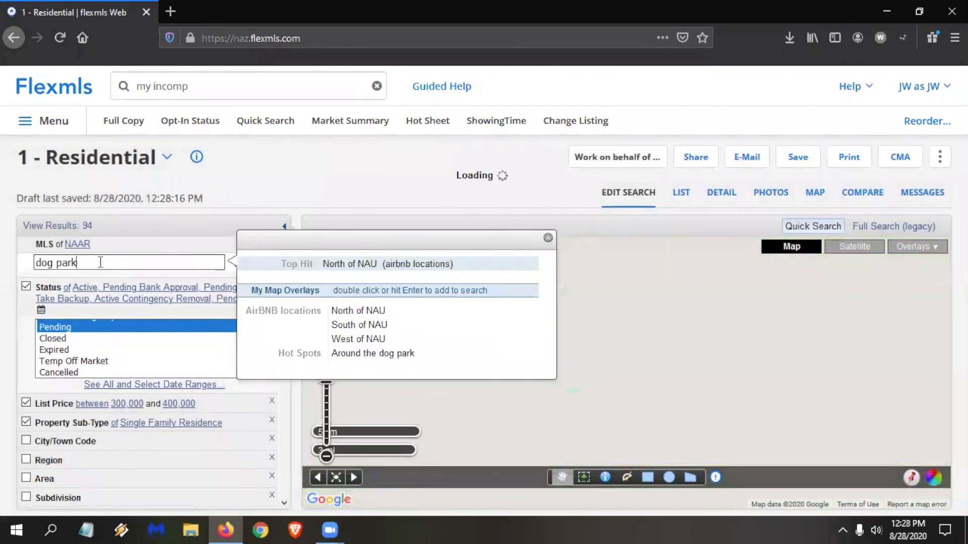
double_click(384, 360)
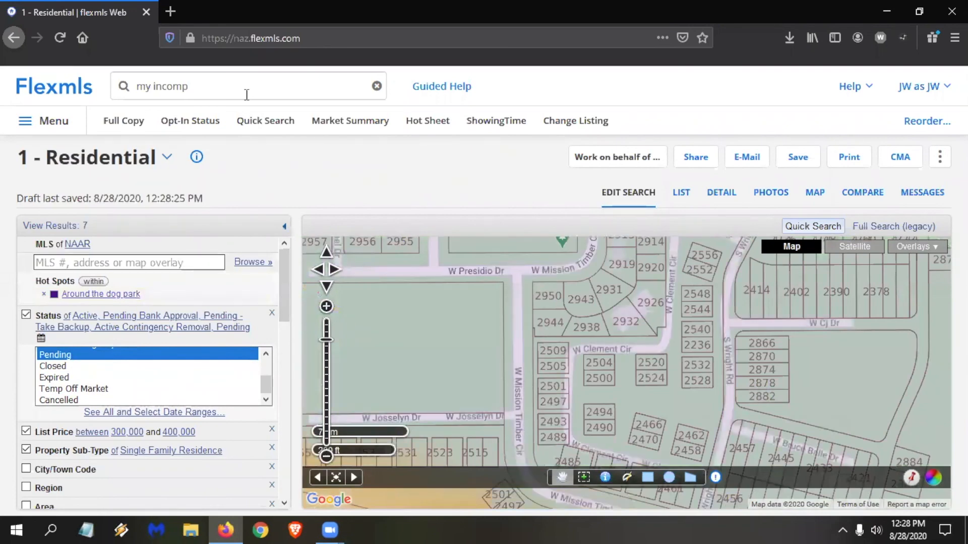
Clear the site-wide search text, open the Home dashboard in a new browser tab and switch it to Market Stats.
left_click(217, 87)
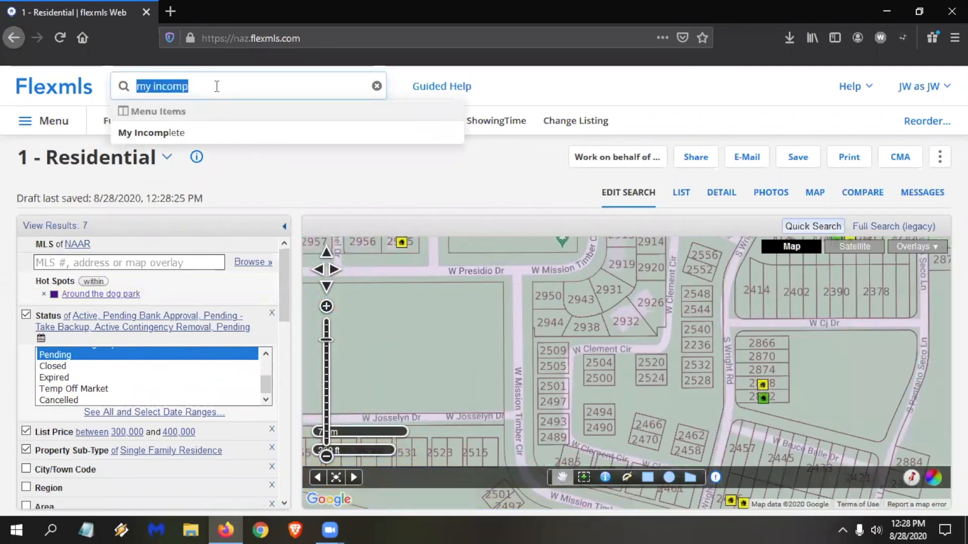
key("BackSpace")
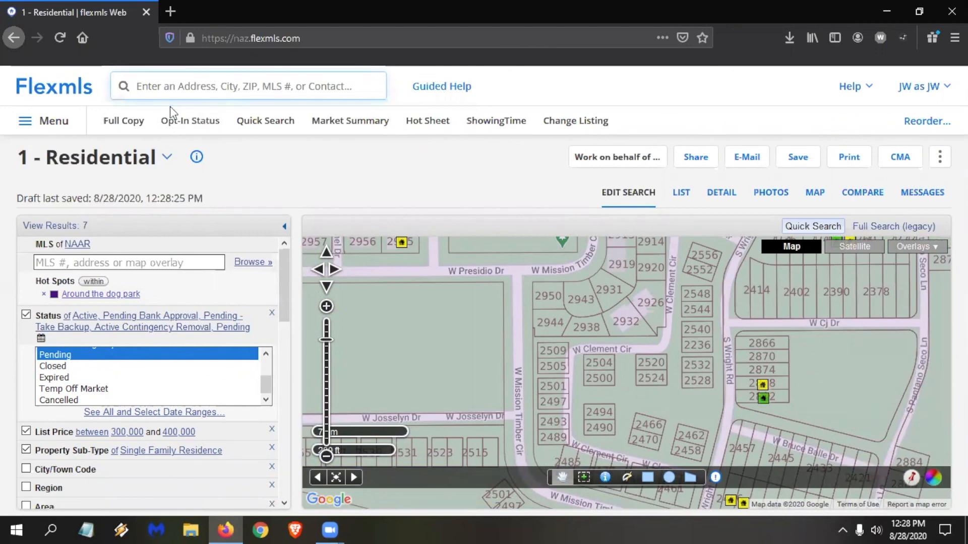
right_click(77, 88)
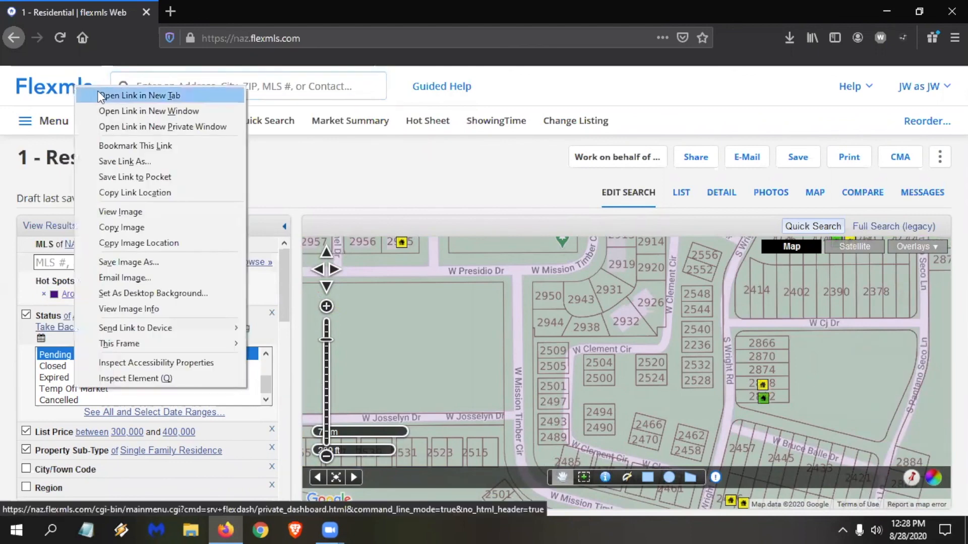
left_click(45, 113)
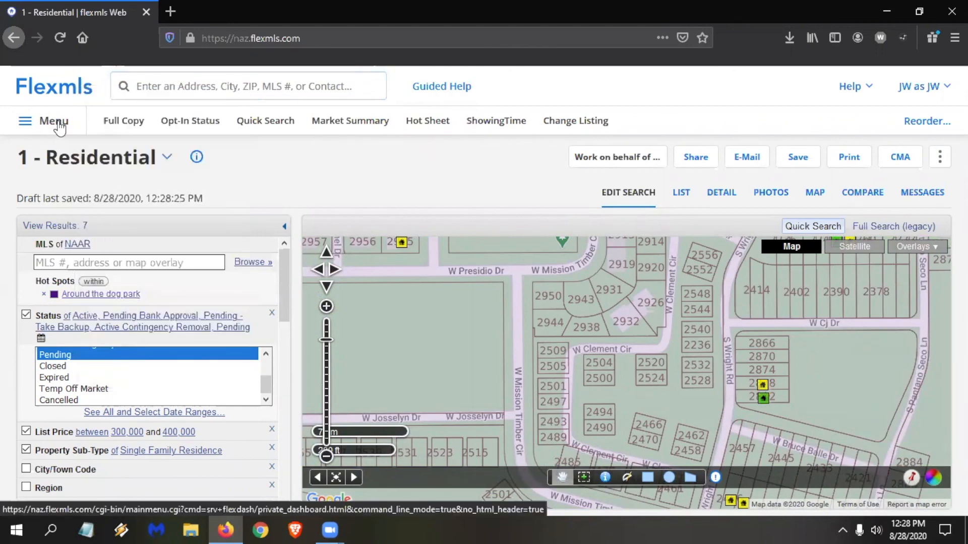
left_click(59, 128)
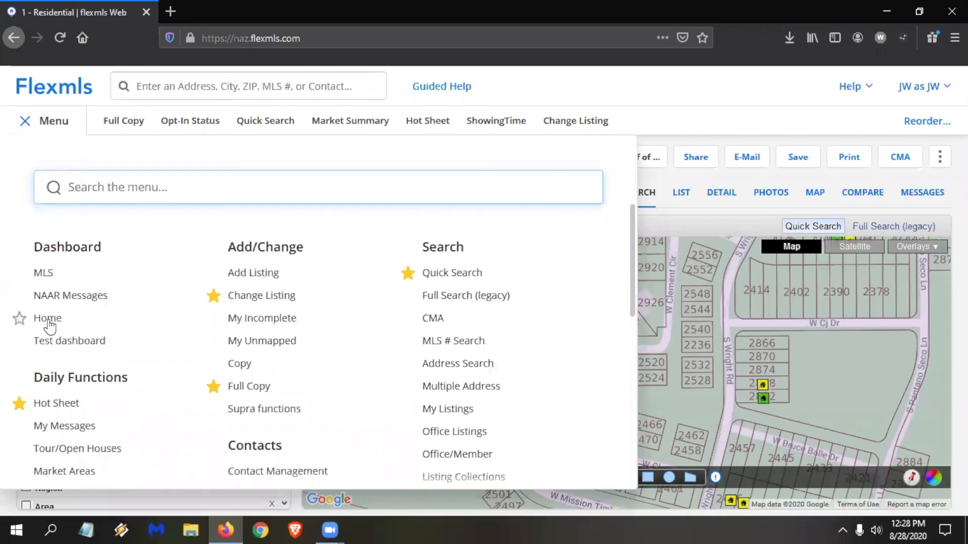
right_click(49, 324)
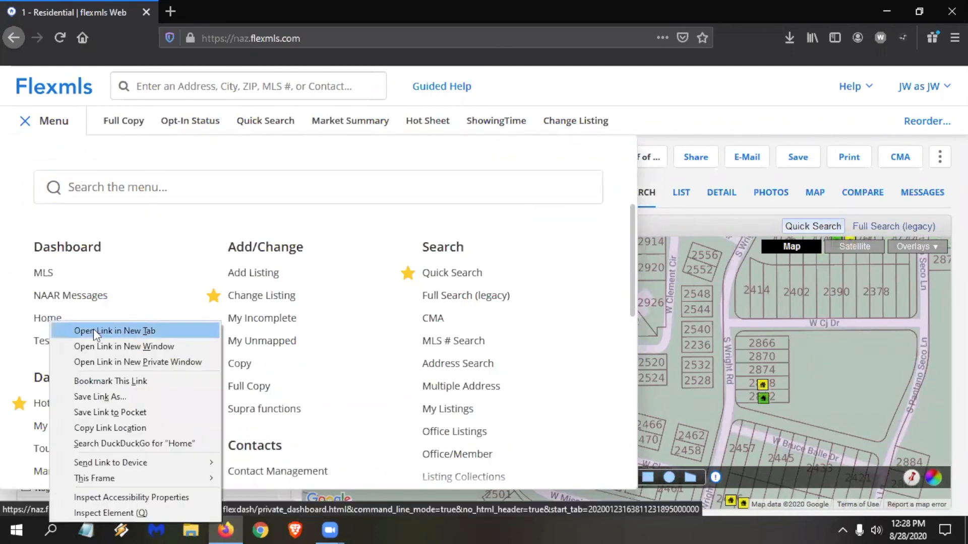
left_click(126, 330)
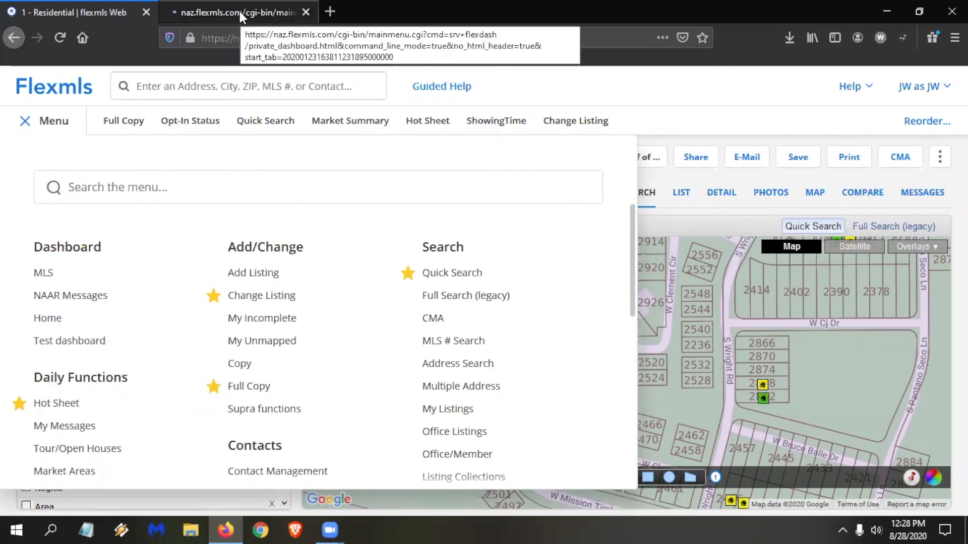
left_click(232, 20)
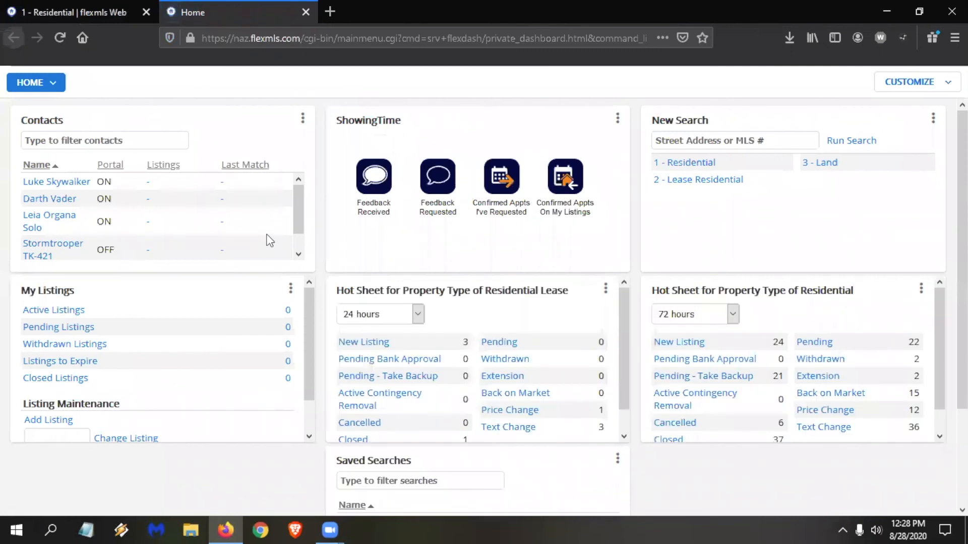
left_click(56, 86)
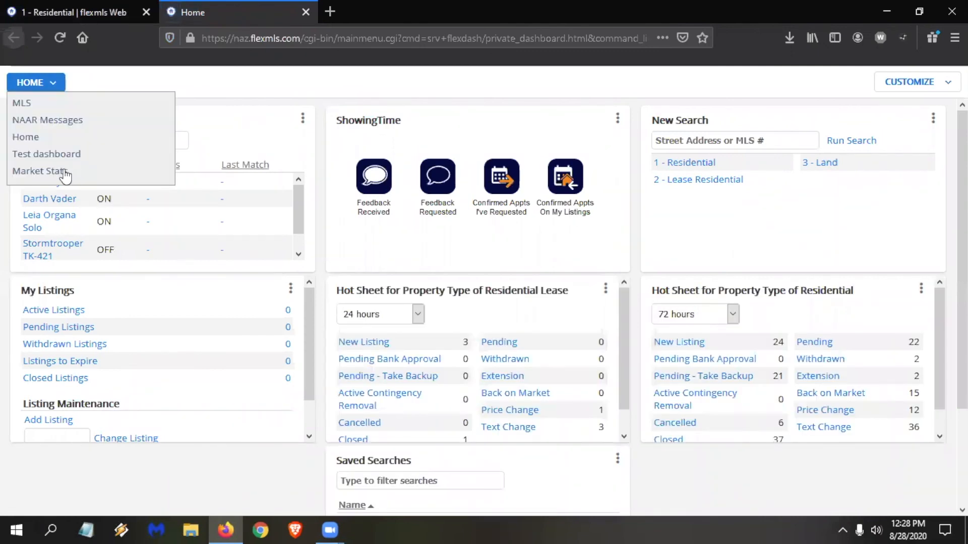
left_click(71, 171)
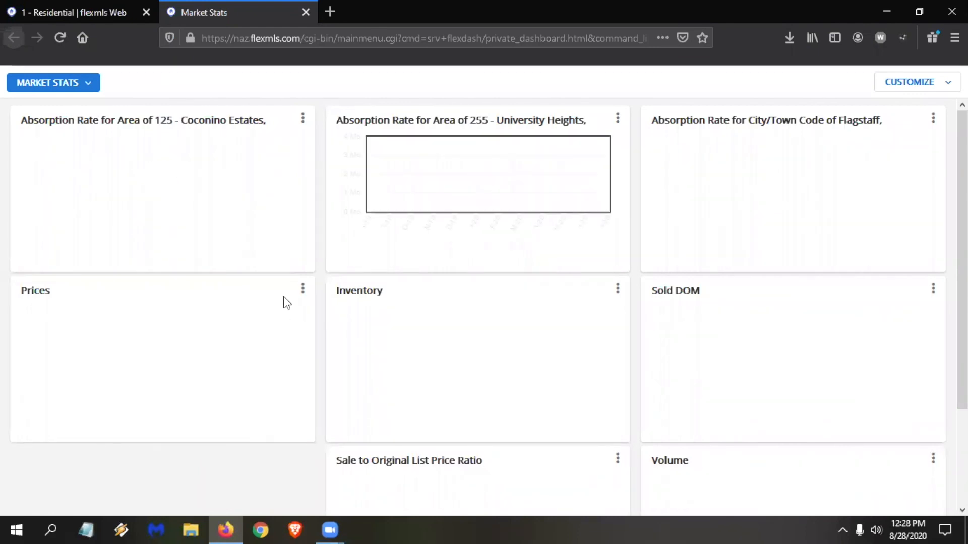
Open the Prices chart's settings for editing its location.
left_click(303, 289)
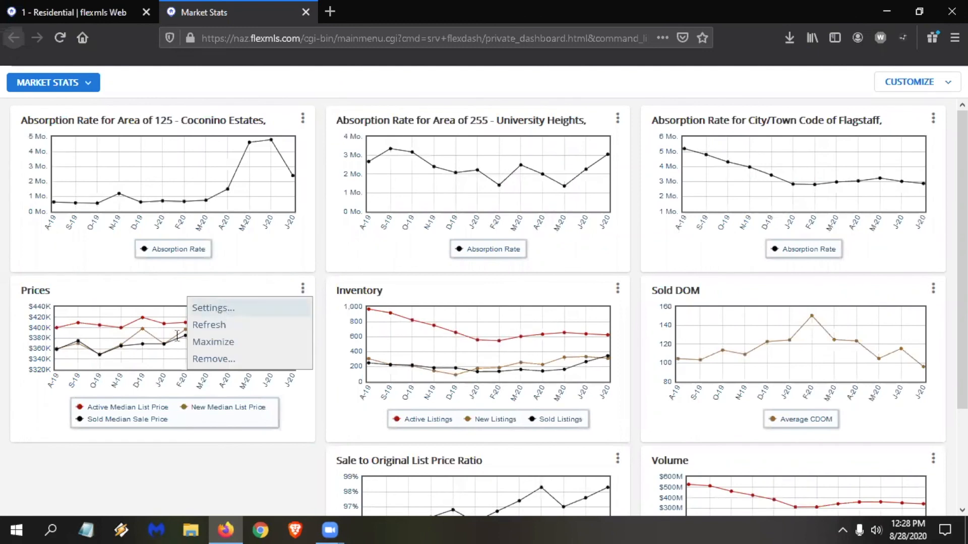
left_click(224, 309)
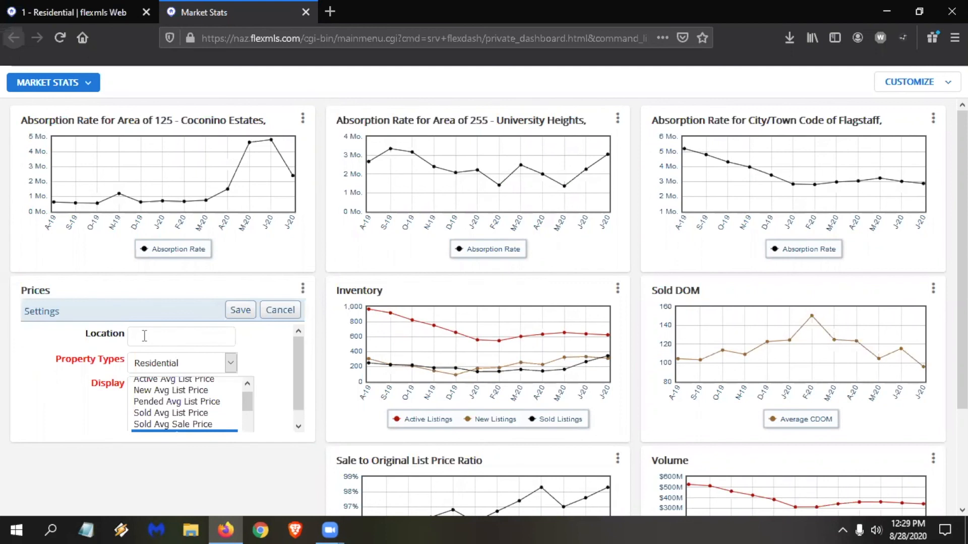
left_click(145, 335)
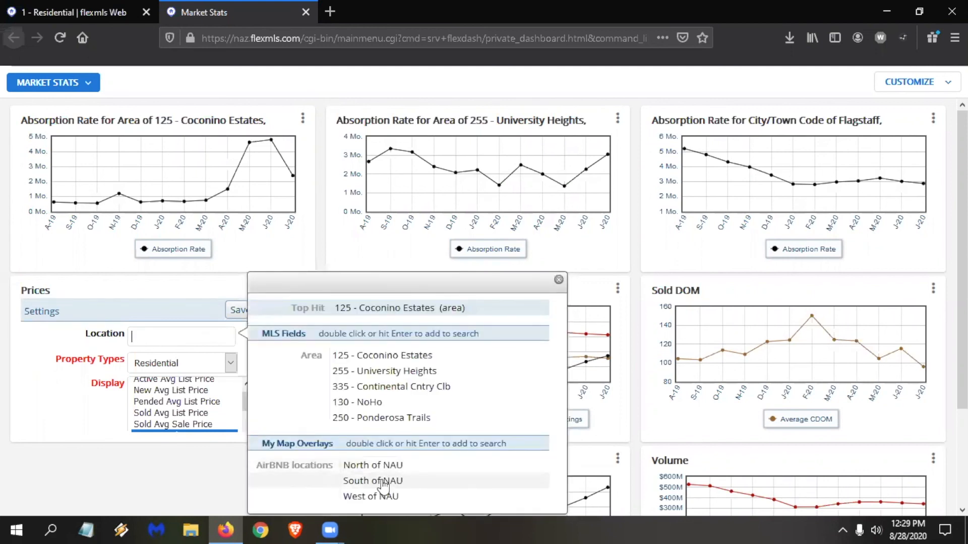
type("dog p")
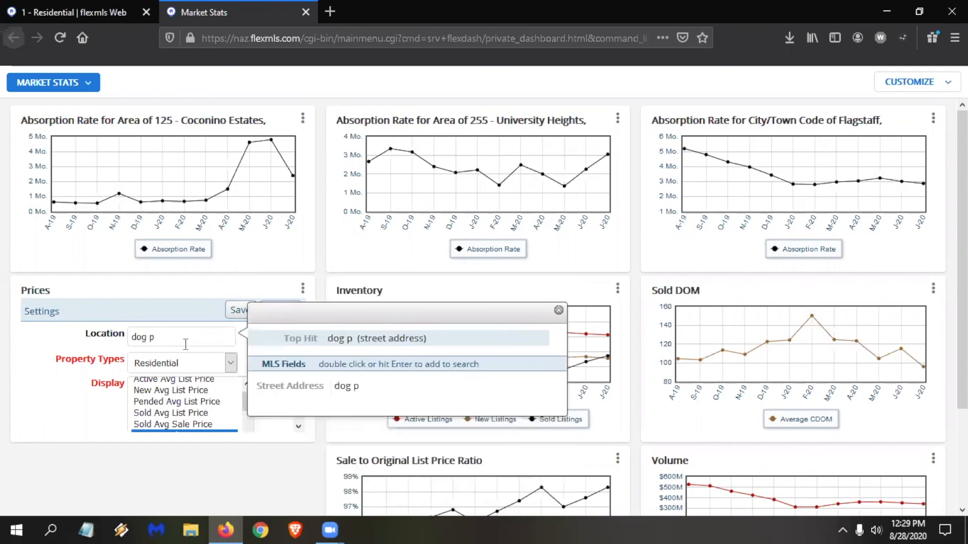
key("BackSpace")
key("BackSpace")
key("BackSpace")
key("BackSpace")
key("BackSpace")
type("do")
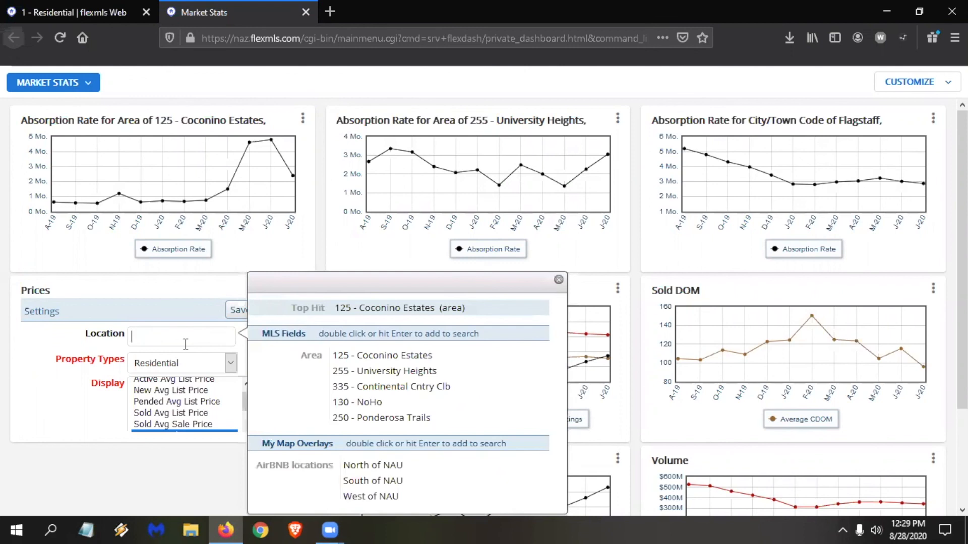
key("BackSpace")
key("BackSpace")
Find "hot", set the Prices chart's location to the Hot Spots overlay "Around the dog park" and save its settings.
type("hot")
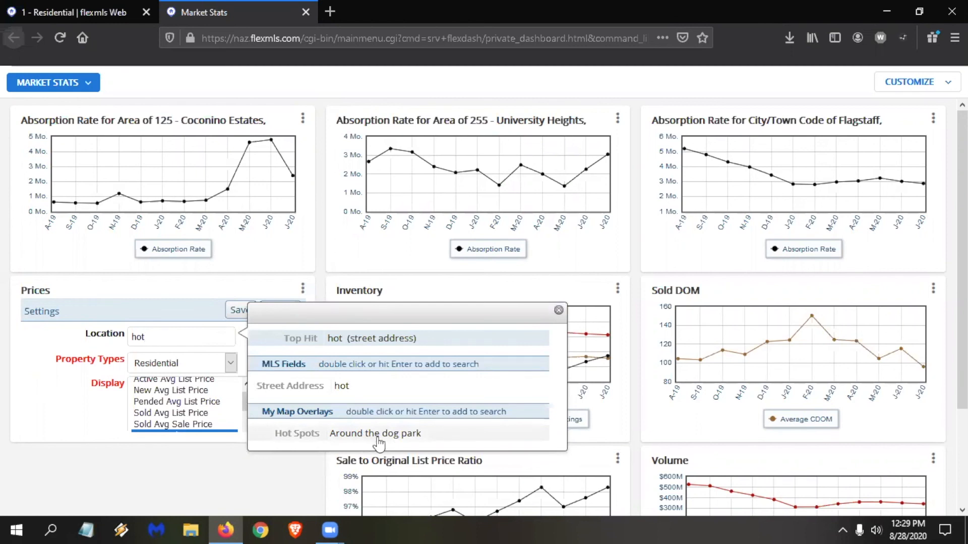
double_click(374, 434)
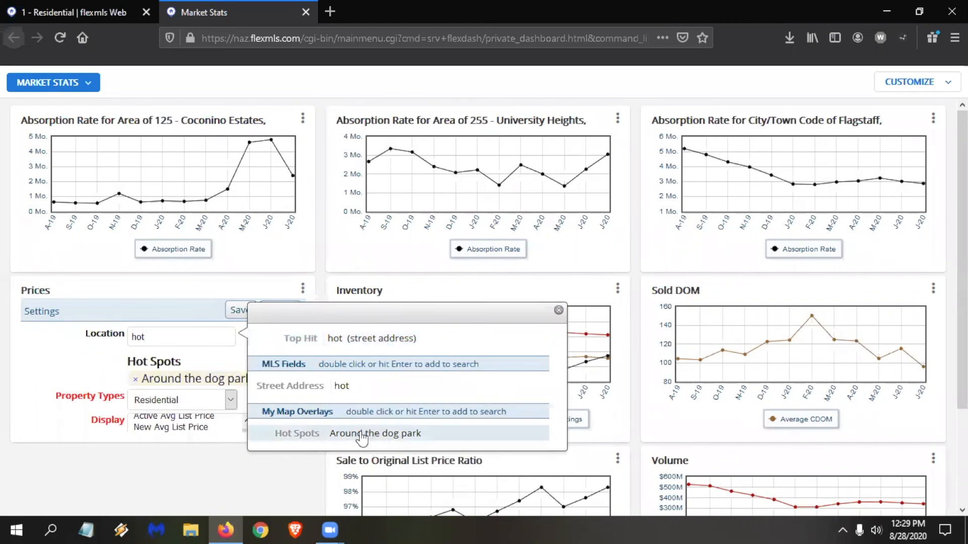
left_click(233, 314)
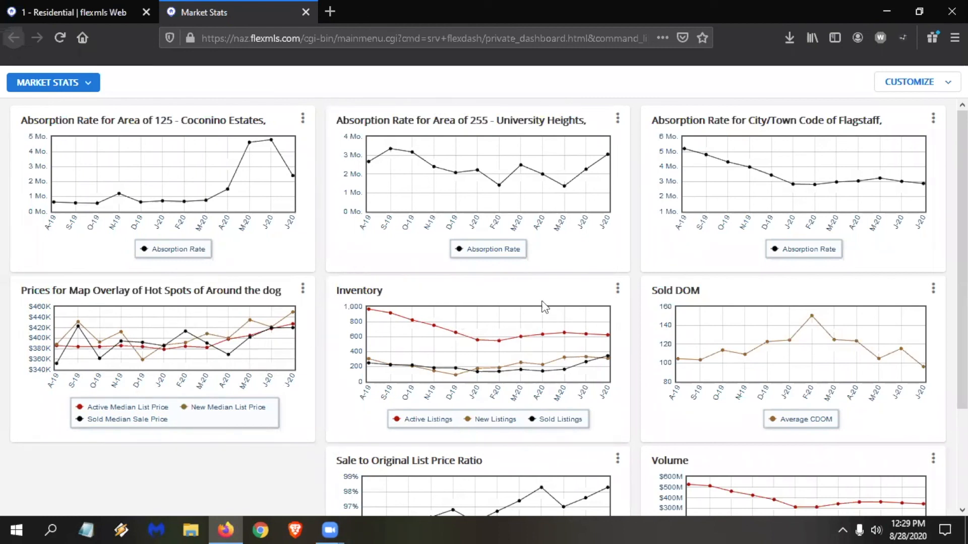
Set the Inventory chart's location to the AirBNB locations overlay "West of NAU" and save its settings.
left_click(617, 291)
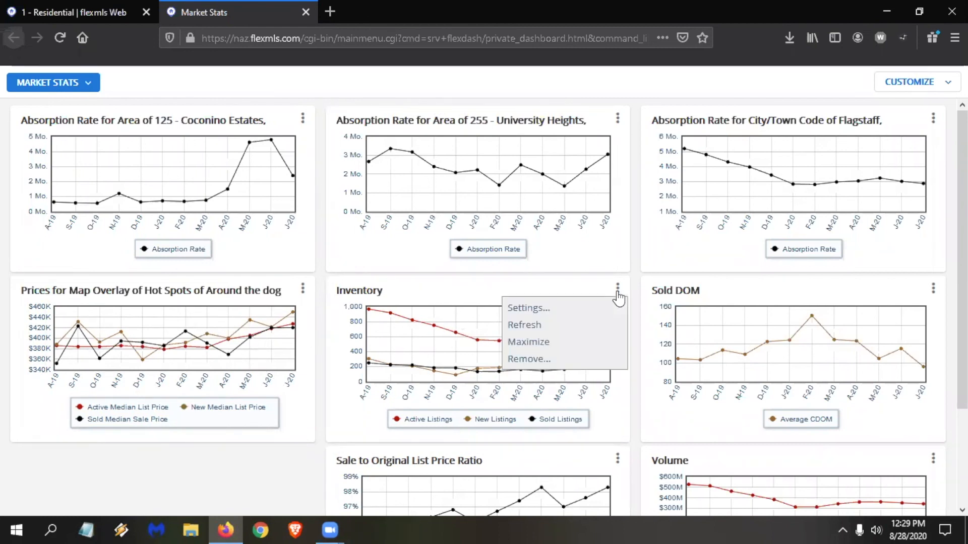
left_click(567, 312)
left_click(509, 339)
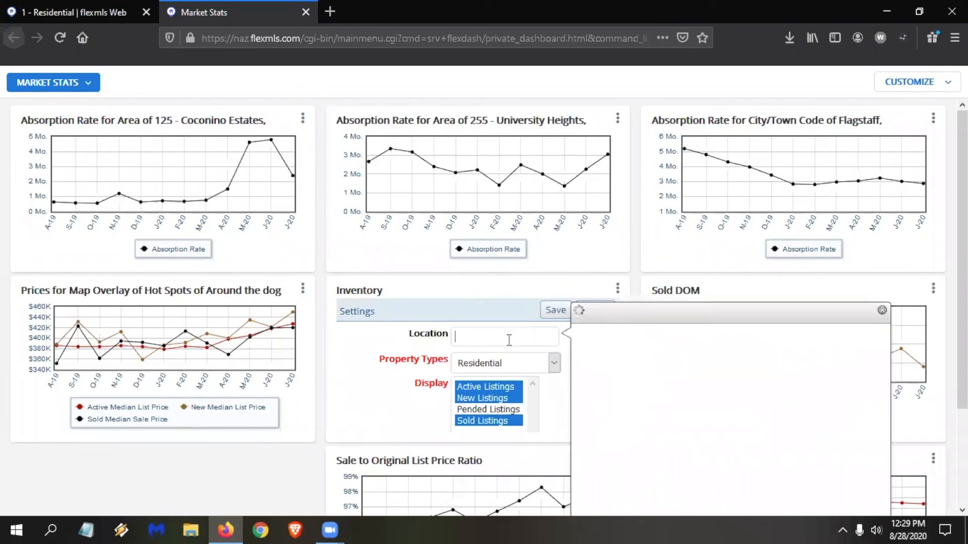
type("hot")
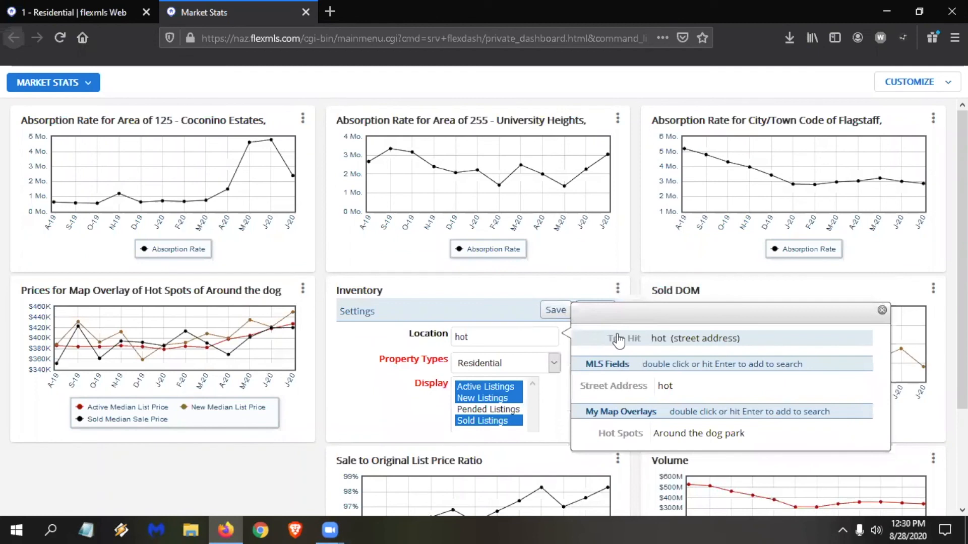
type(" spots")
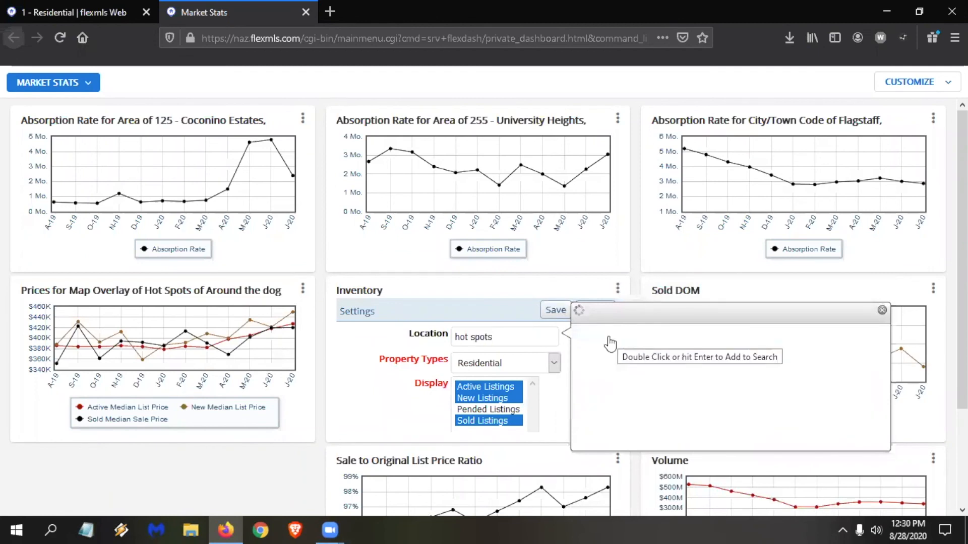
key("ctrl+a")
type("nau")
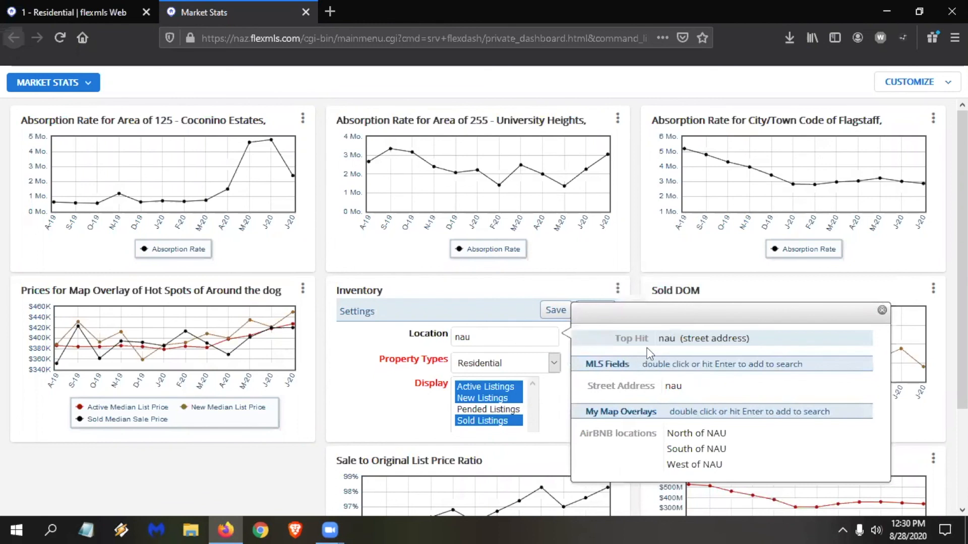
double_click(711, 469)
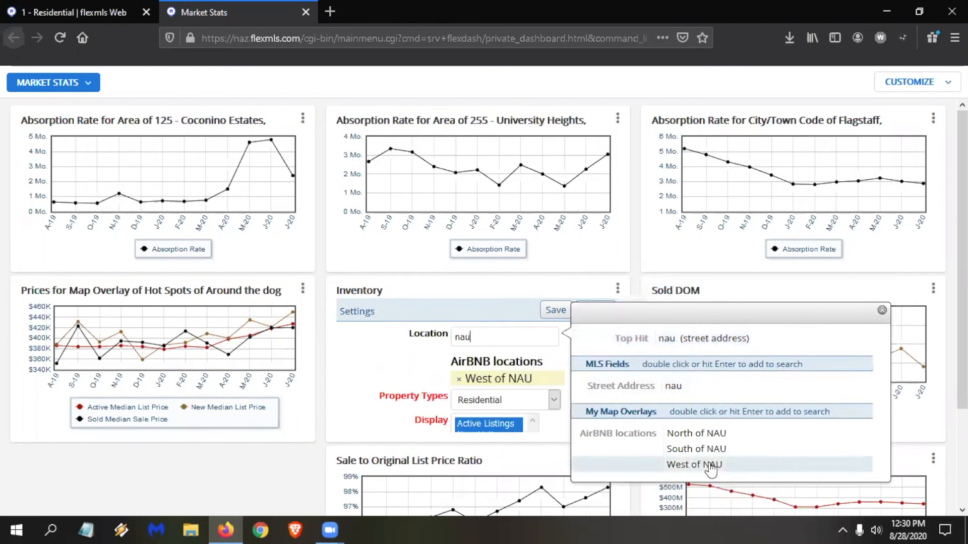
left_click(552, 312)
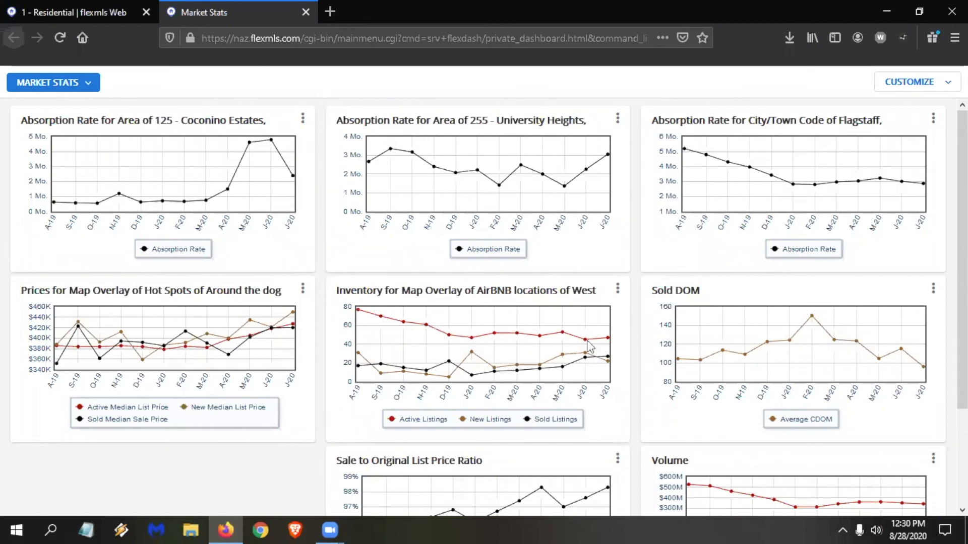
Close the Market Stats browser tab and return to the residential search with the main menu collapsed.
mouse_move(609, 339)
left_click(305, 12)
left_click(49, 122)
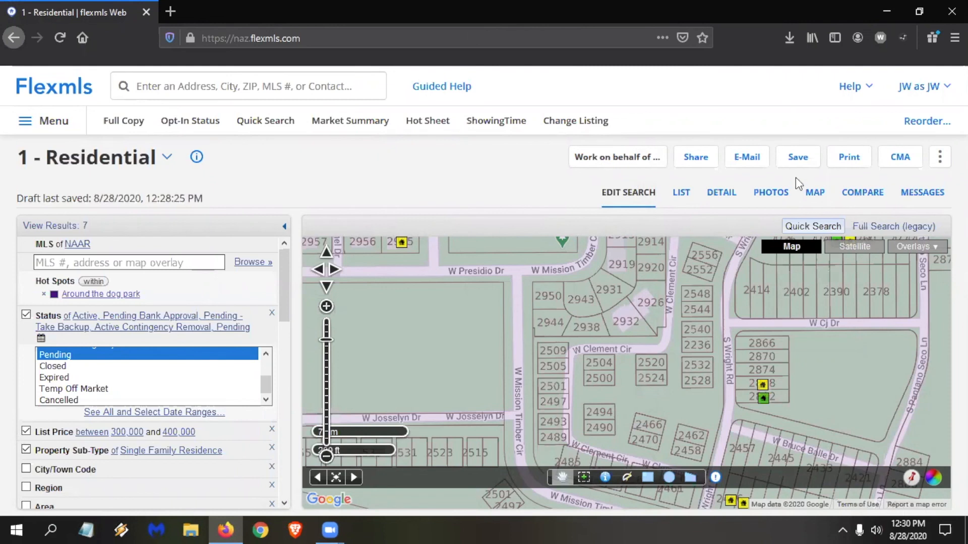
Start saving the residential search as a new one named "Red Leader - Flagstaff around the dog park 300-400".
left_click(802, 162)
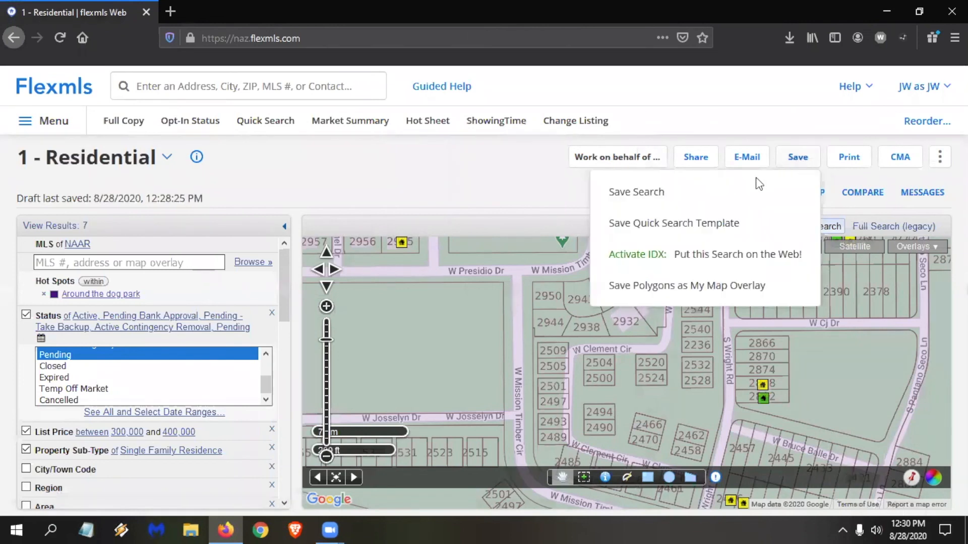
left_click(661, 192)
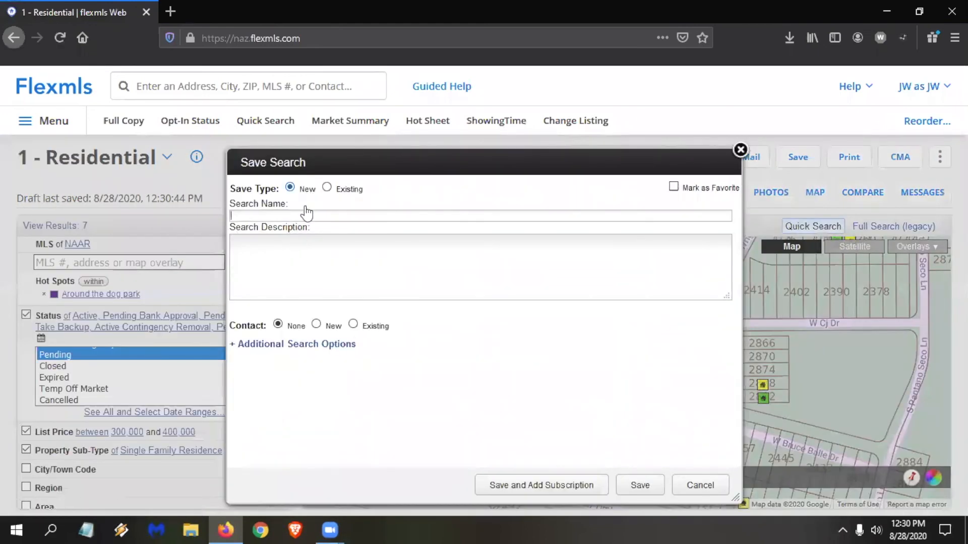
type("Red Leader - Flagstaff aroun")
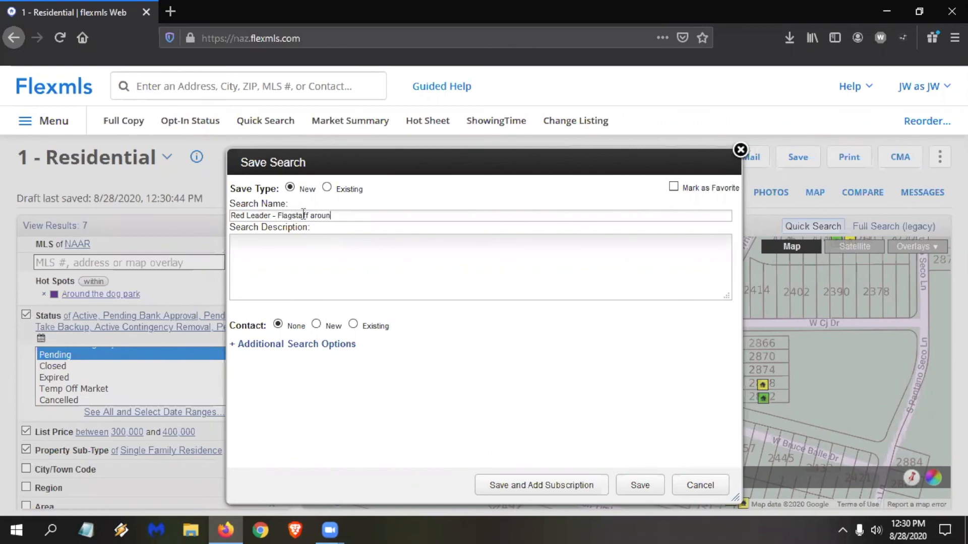
type("d the dog park 200")
key("BackSpace")
key("BackSpace")
type("300-400")
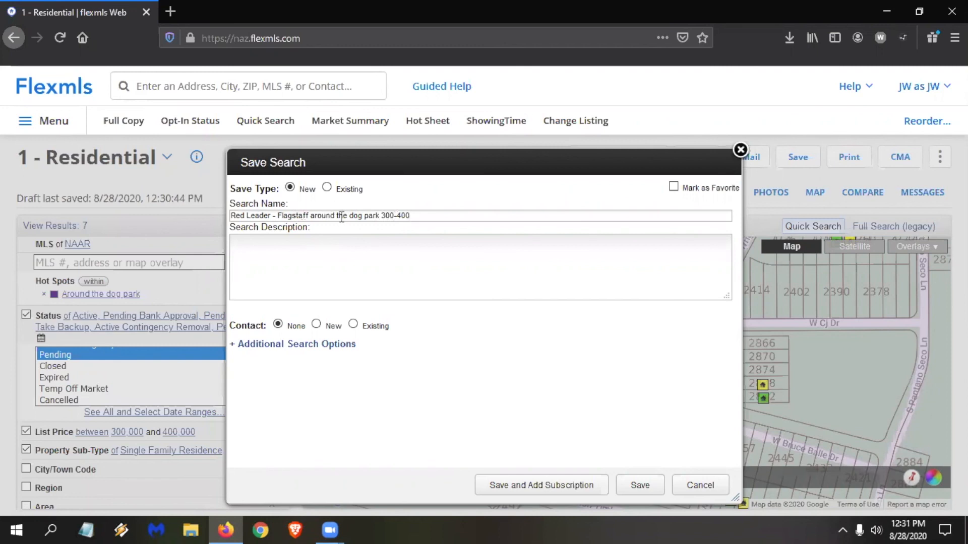
Remove "around" from the new search's name and add a k, giving "Red Leader - Flagstaff the dog park 300-400k".
left_click(337, 215)
key("BackSpace")
key("BackSpace")
key("BackSpace")
key("BackSpace")
key("BackSpace")
key("BackSpace")
key("BackSpace")
type("k")
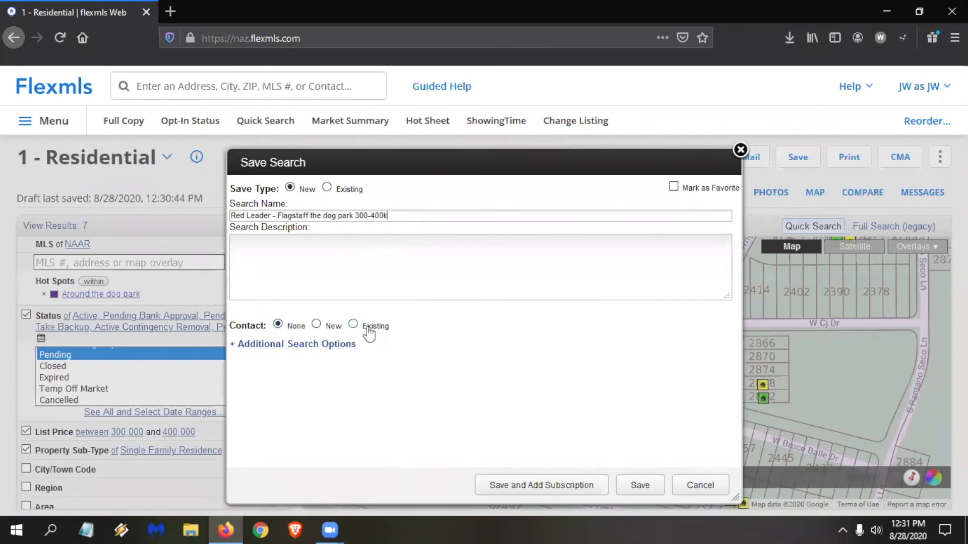
Try to find the client among the existing contacts to attach to the saved search.
left_click(364, 327)
left_click(345, 345)
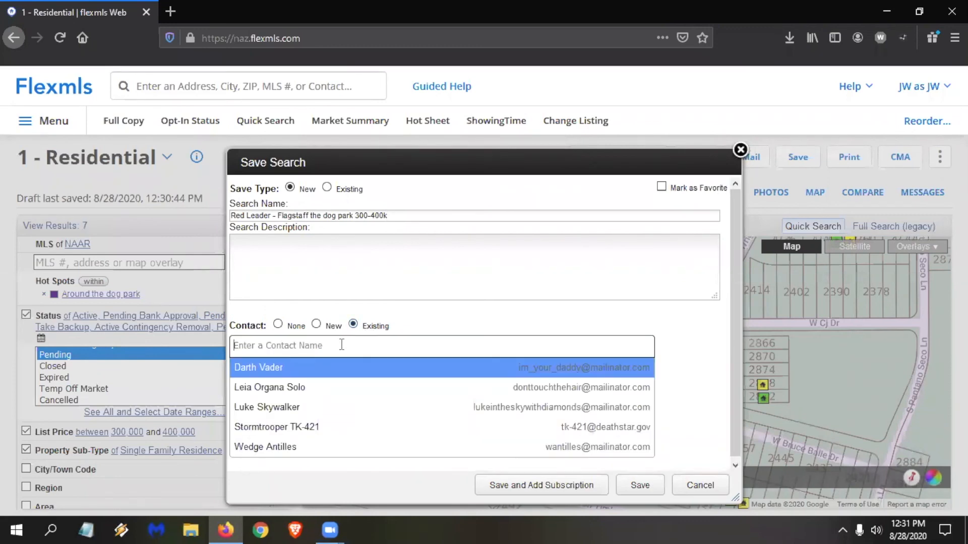
type("red")
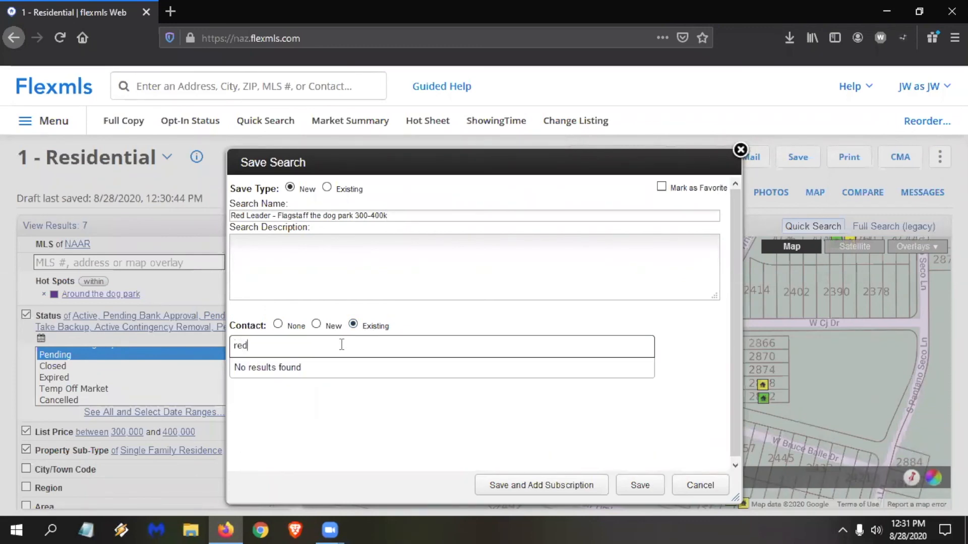
key("BackSpace")
key("BackSpace")
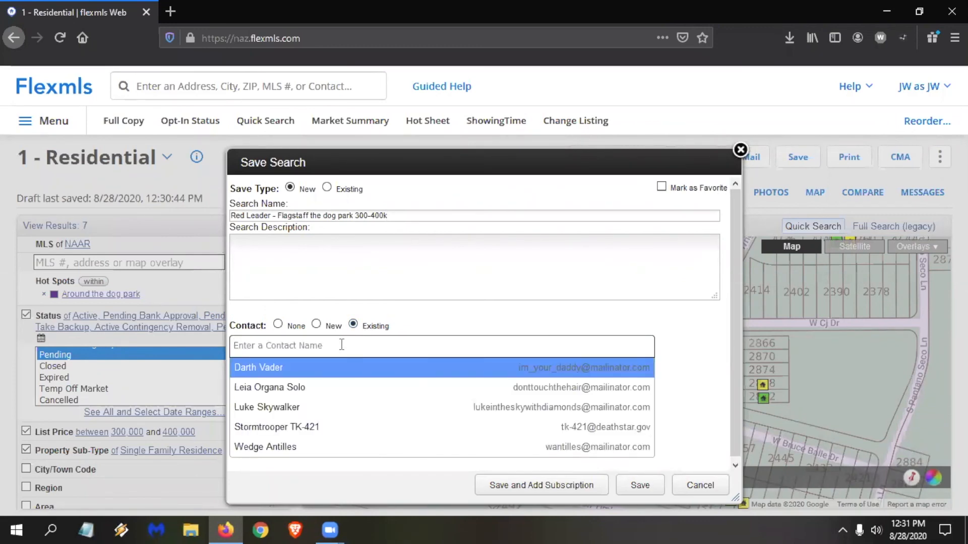
Attach a new contact to the search, entering the customer's display name and contact e-mail.
left_click(316, 324)
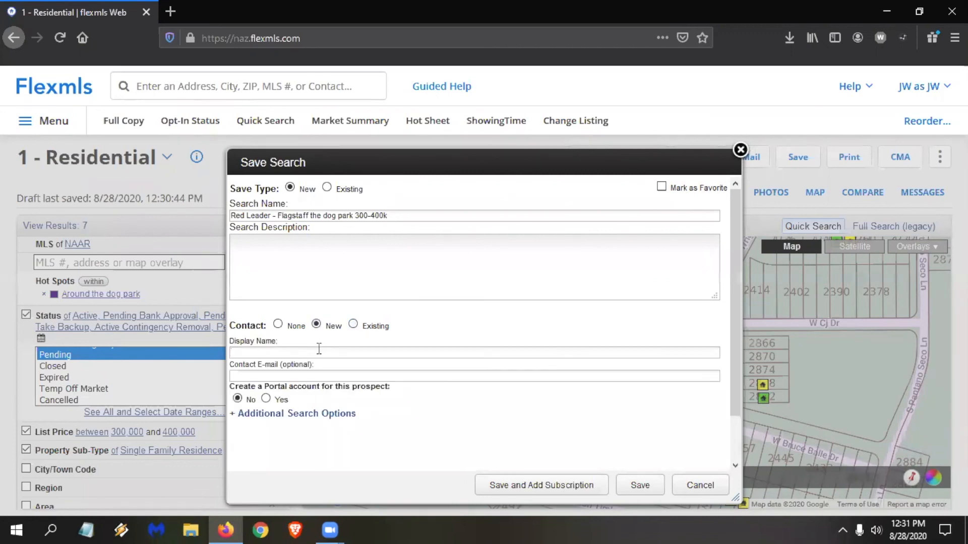
type("Red Le")
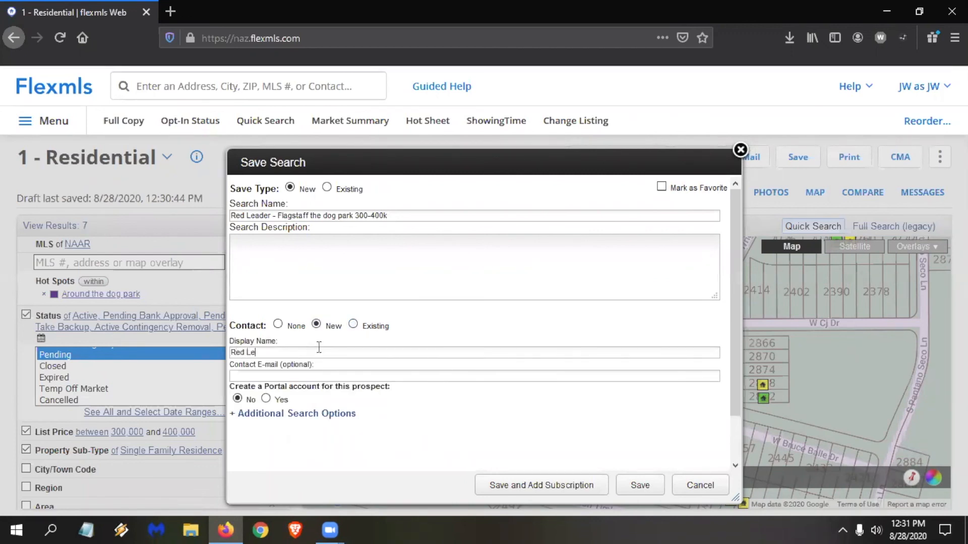
type("ader")
left_click(328, 377)
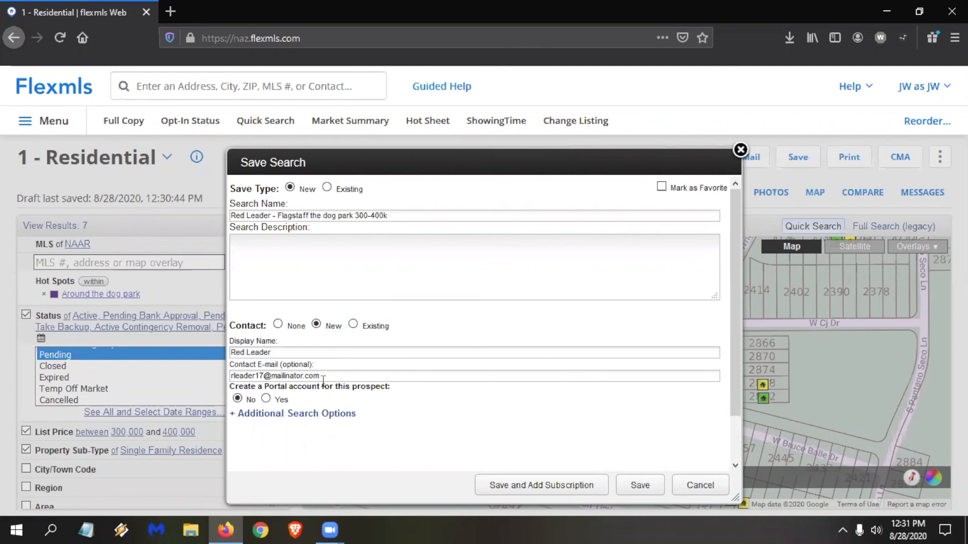
Give the new contact a portal account with an invitation, and save the search while starting to add a subscription.
left_click(266, 399)
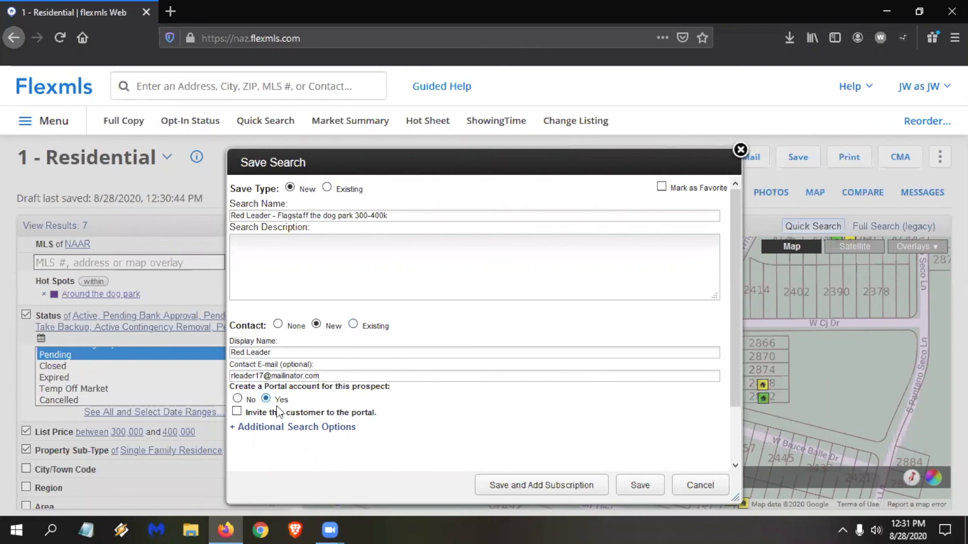
left_click(283, 412)
left_click(587, 485)
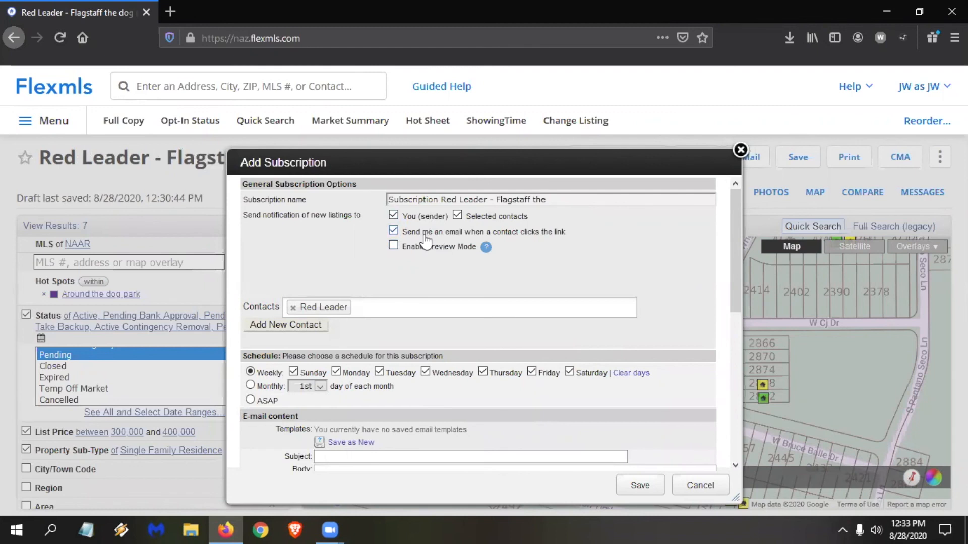
Exclude the sender from new-listing notifications and set the subscription schedule to ASAP.
left_click(424, 219)
scroll(569, 265, "down", 3)
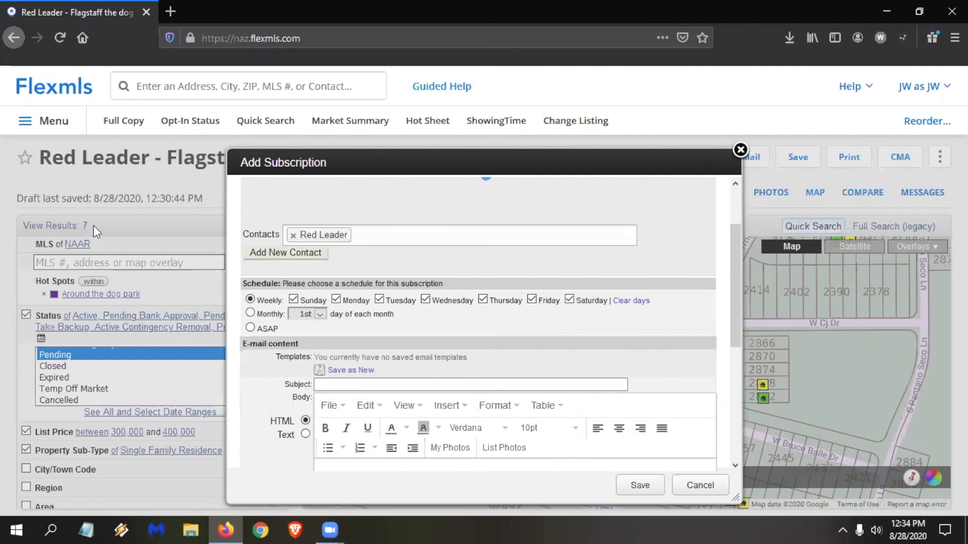
left_click(267, 331)
Set the subscription e-mail's subject to "Listings for you".
scroll(378, 309, "down", 3)
left_click(378, 309)
type("Listings for you")
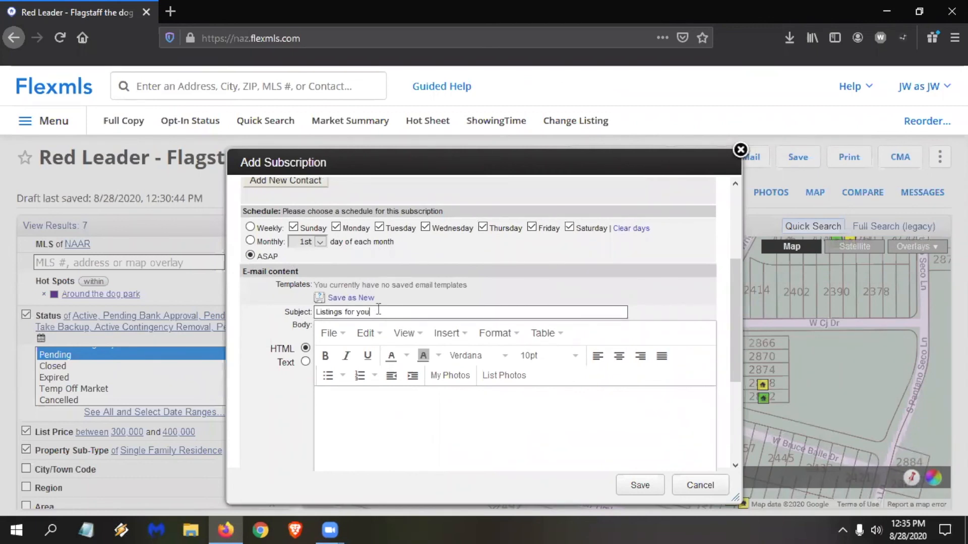
Begin the e-mail body with the greeting "Hi ," and the sentence "Here are some listings for you." below it.
left_click(384, 403)
type("Hi ,")
key("Return")
type("Here")
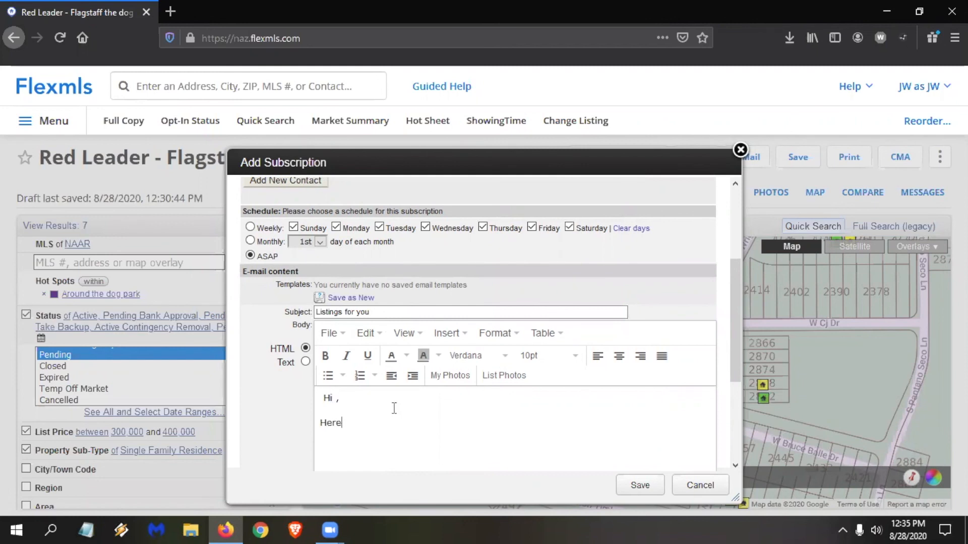
type(" are some listings for you.  T")
Finish the e-mail body with the sentence "Let me know if you are interested.".
key("BackSpace")
type("Let me kniow")
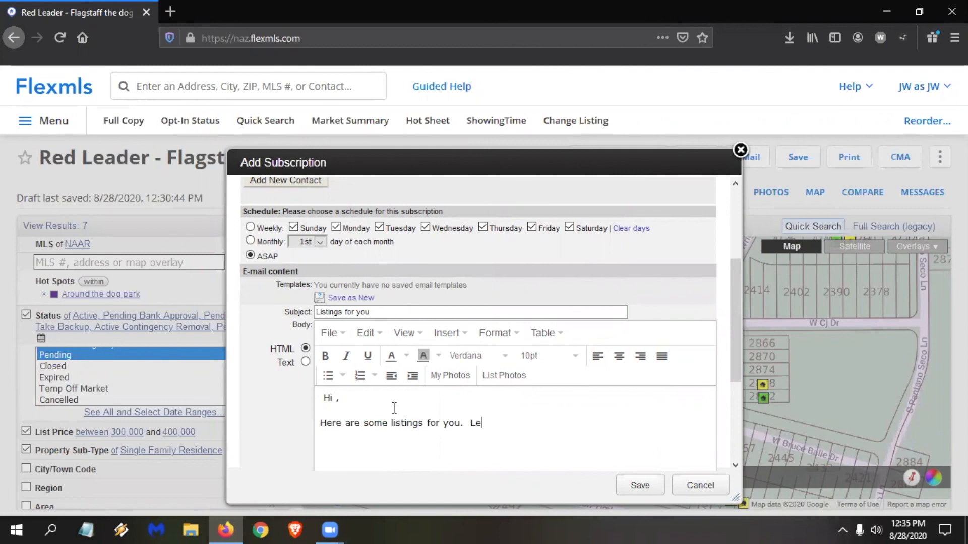
key("BackSpace")
key("BackSpace")
key("BackSpace")
key("BackSpace")
type("now if you are interste")
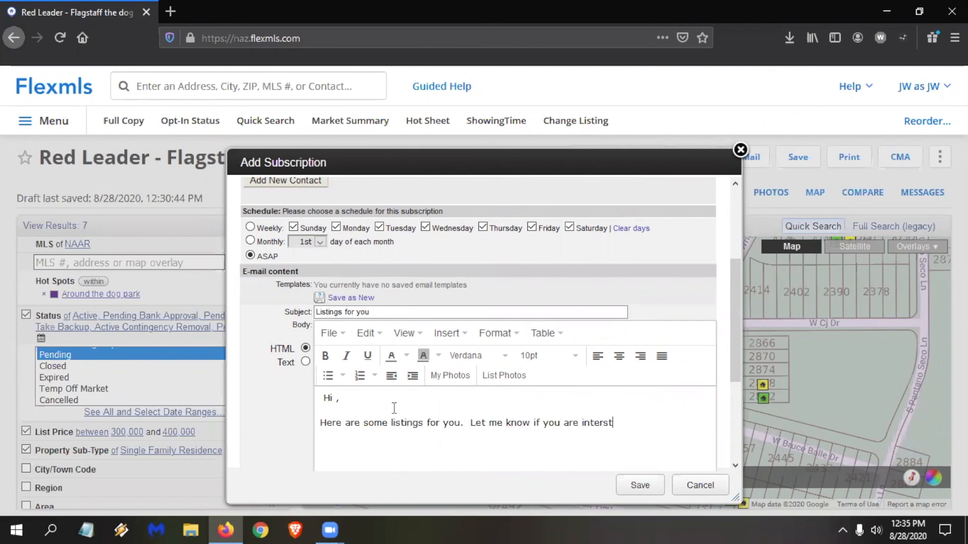
key("BackSpace")
key("BackSpace")
key("BackSpace")
type("ested")
type(".")
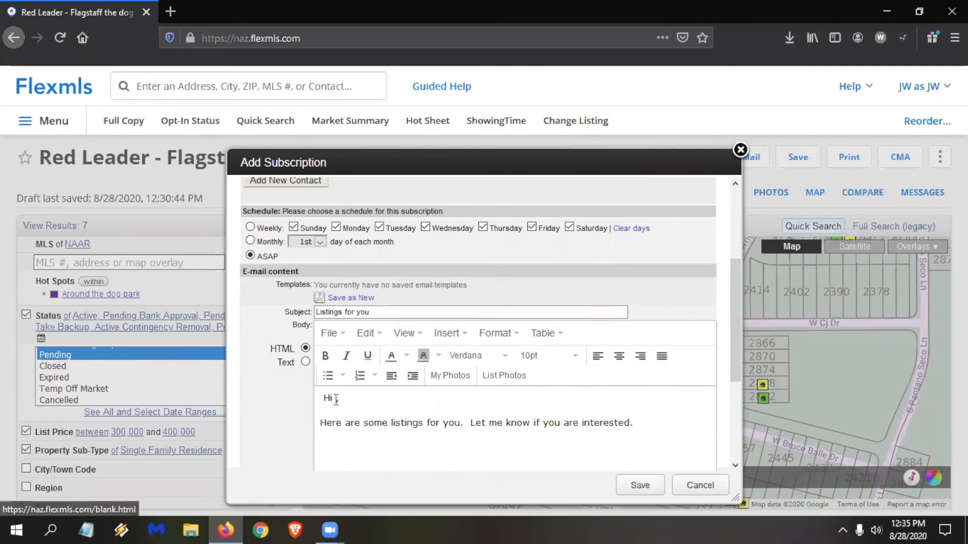
Save the e-mail content as a new template named "subscription template" and make it the default.
left_click(362, 298)
type("subscription template")
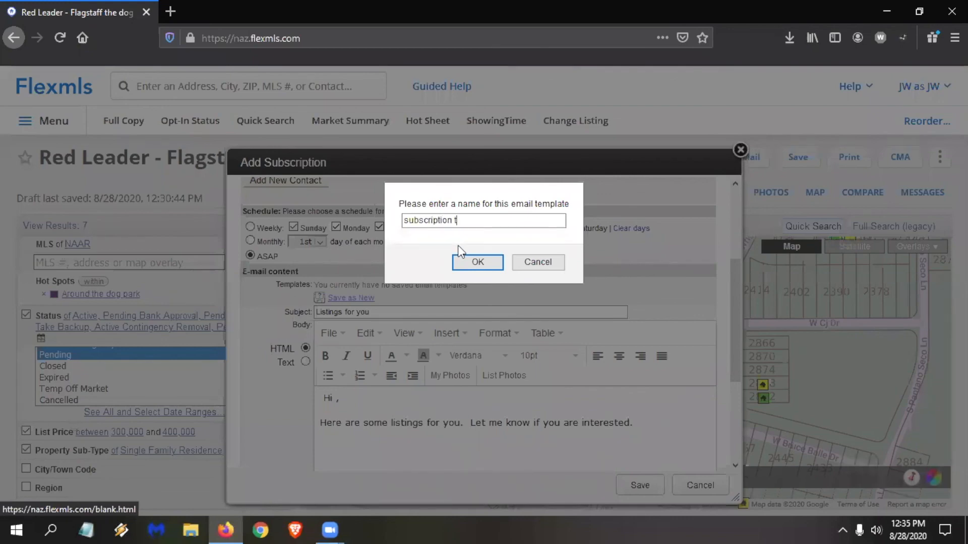
left_click(482, 265)
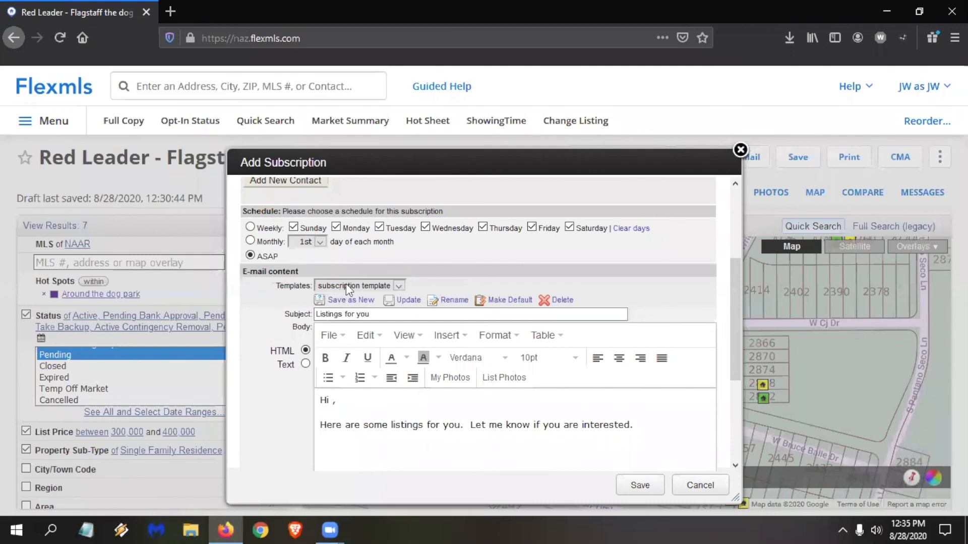
left_click(504, 301)
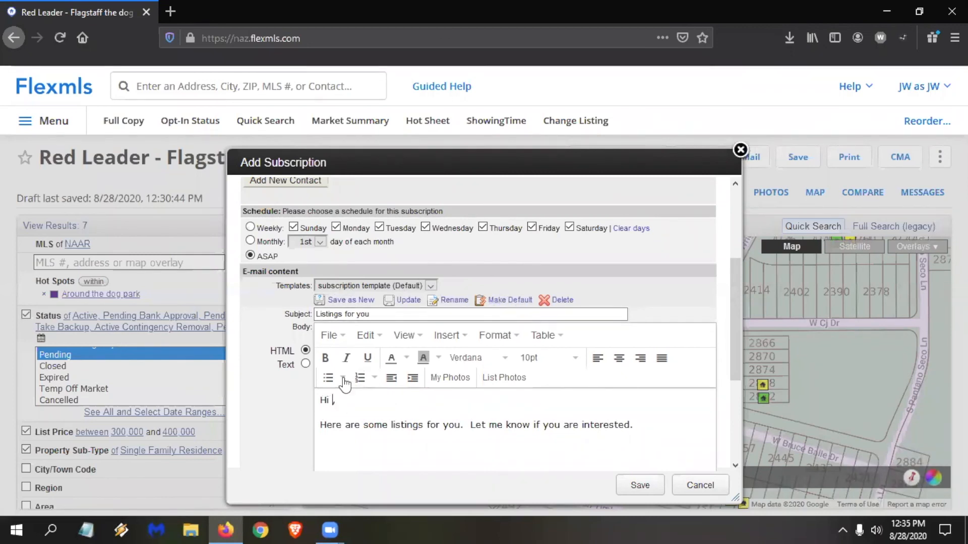
Add the customer's first name to the e-mail greeting and save the subscription.
type("Hi Red,")
scroll(559, 395, "down", 3)
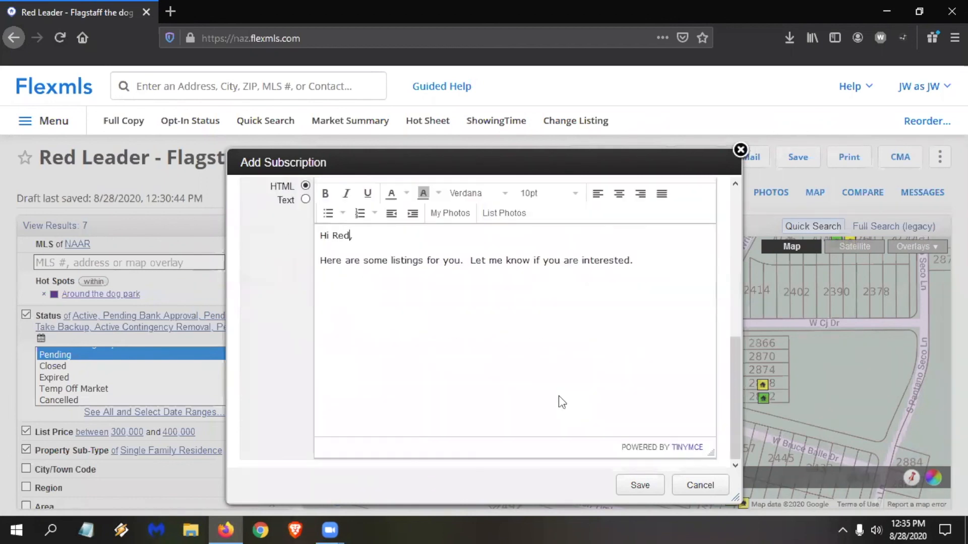
left_click(638, 486)
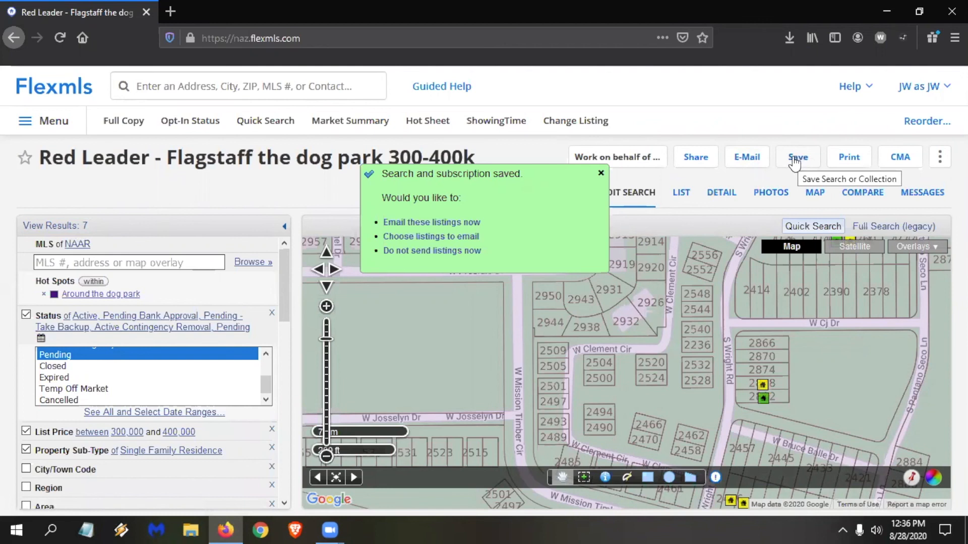
left_click(171, 11)
type("www.maila")
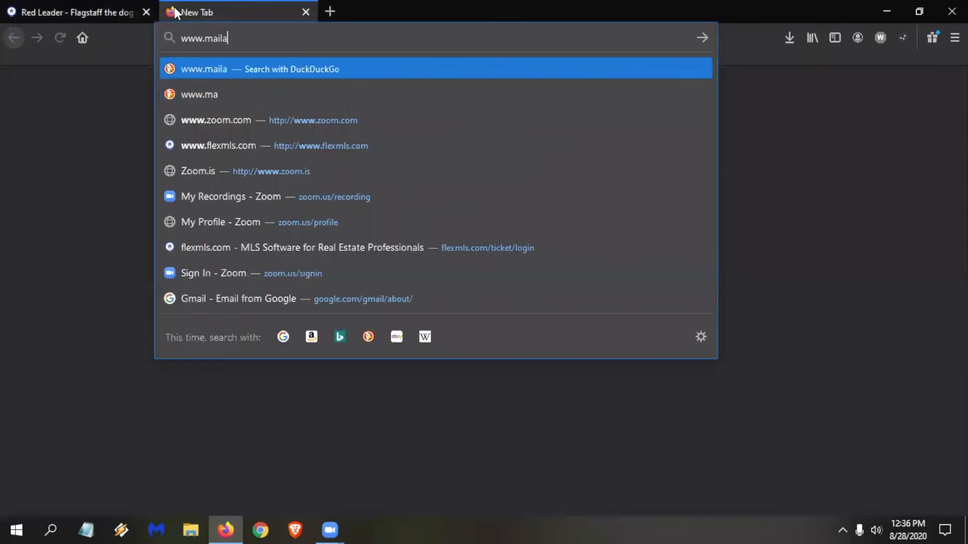
type("into")
key("BackSpace")
key("BackSpace")
key("BackSpace")
key("BackSpace")
type("in")
key("BackSpace")
key("BackSpace")
key("BackSpace")
type("inator.com")
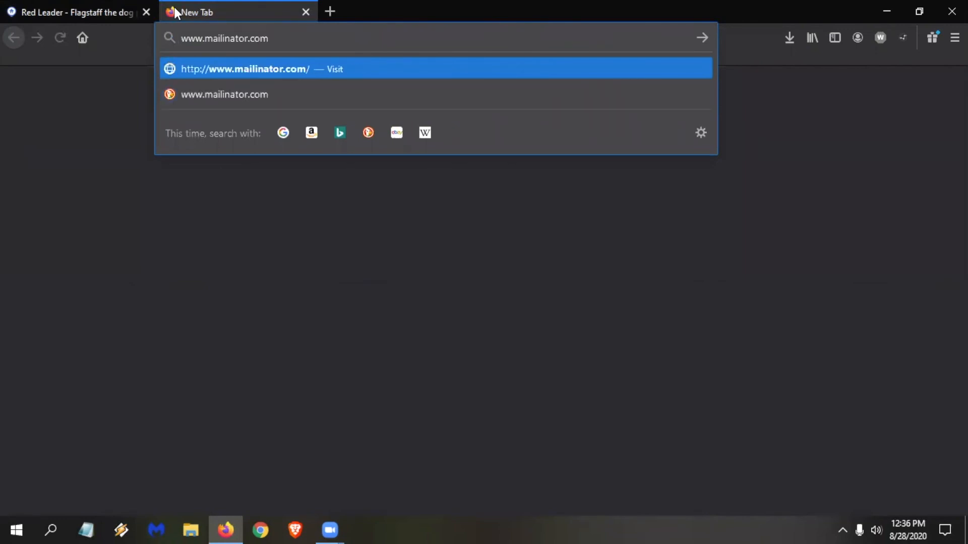
key("Return")
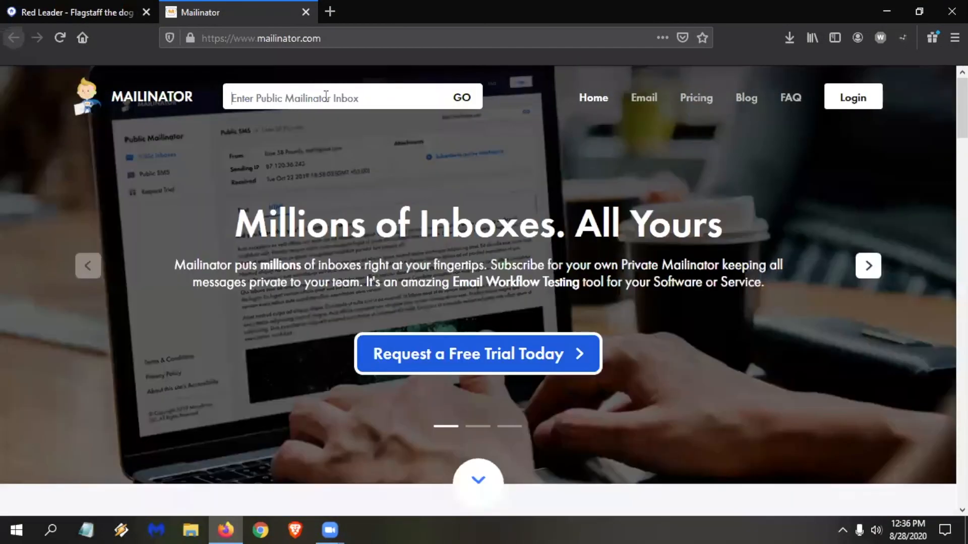
Open the new contact's public Mailinator inbox and read the "Welcome to your portal!" message.
left_click(326, 96)
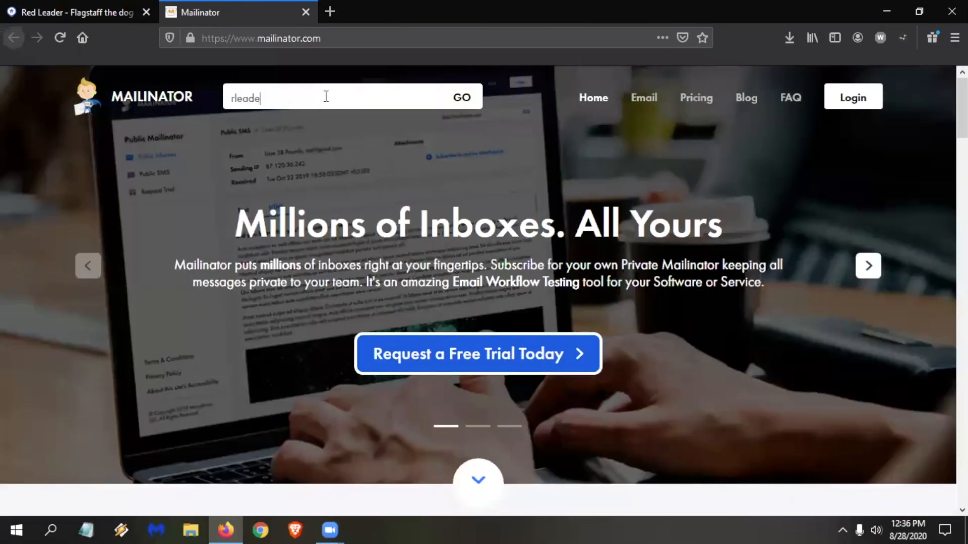
key("Return")
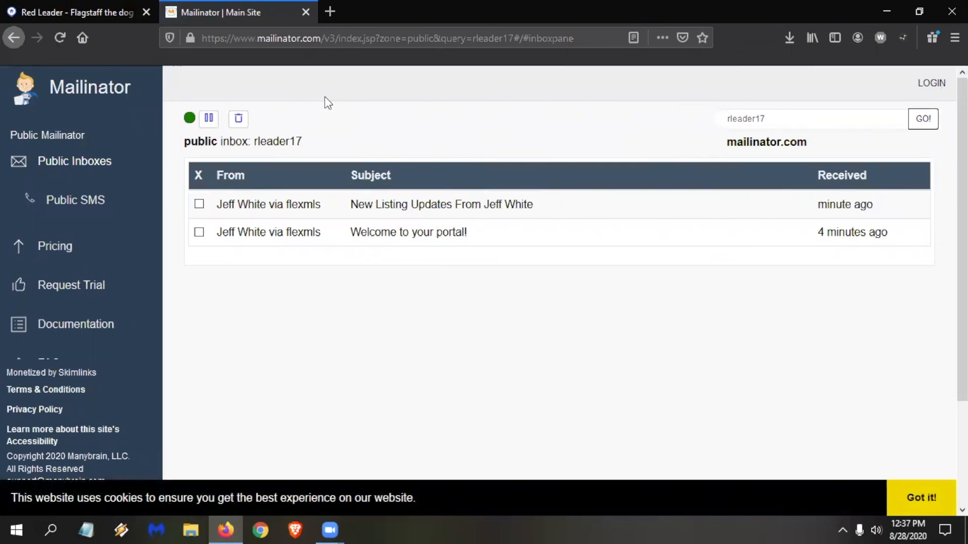
left_click(429, 237)
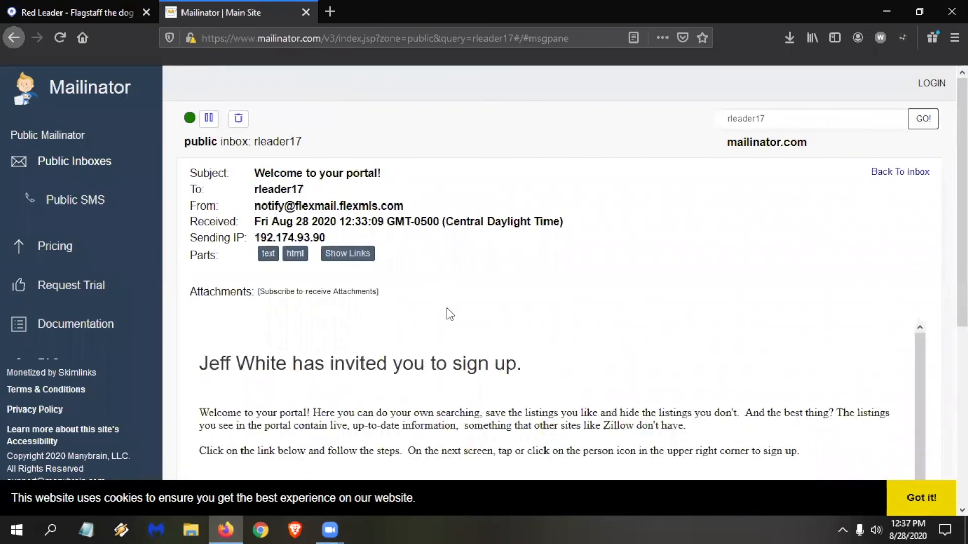
scroll(458, 307, "down", 3)
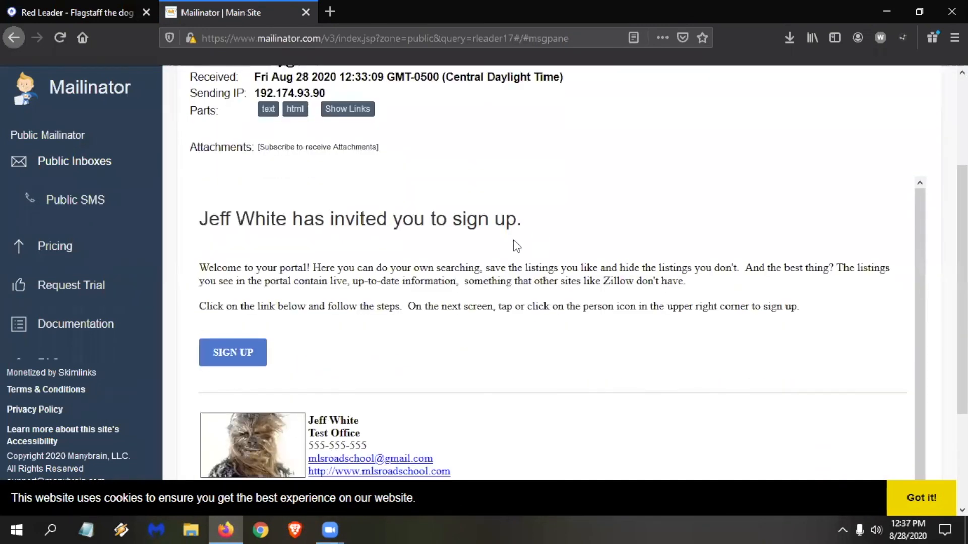
Switch to Flexmls to look up "portal" in its main search, clear the search, and return to the Mailinator message.
left_click(43, 8)
left_click(140, 79)
type("portal")
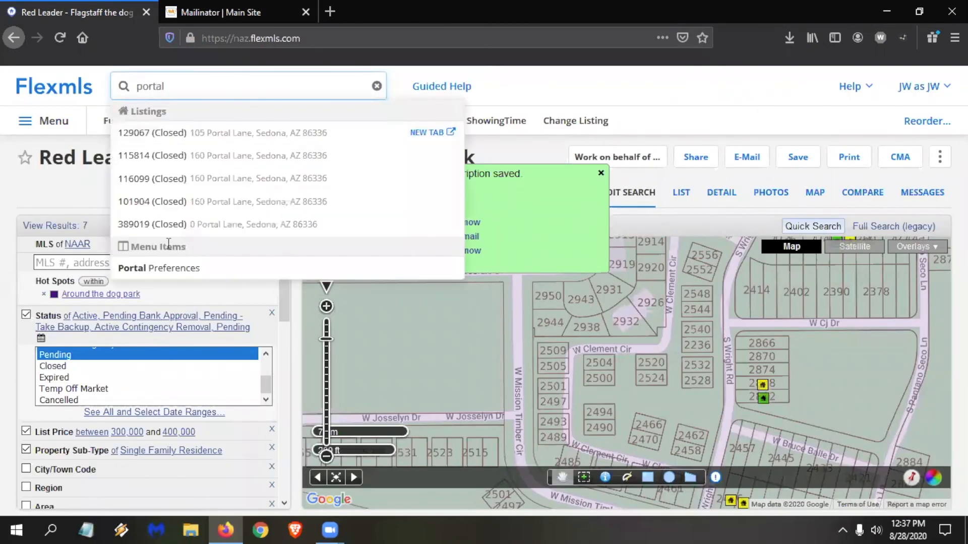
key("BackSpace")
key("BackSpace")
key("BackSpace")
key("BackSpace")
key("BackSpace")
key("BackSpace")
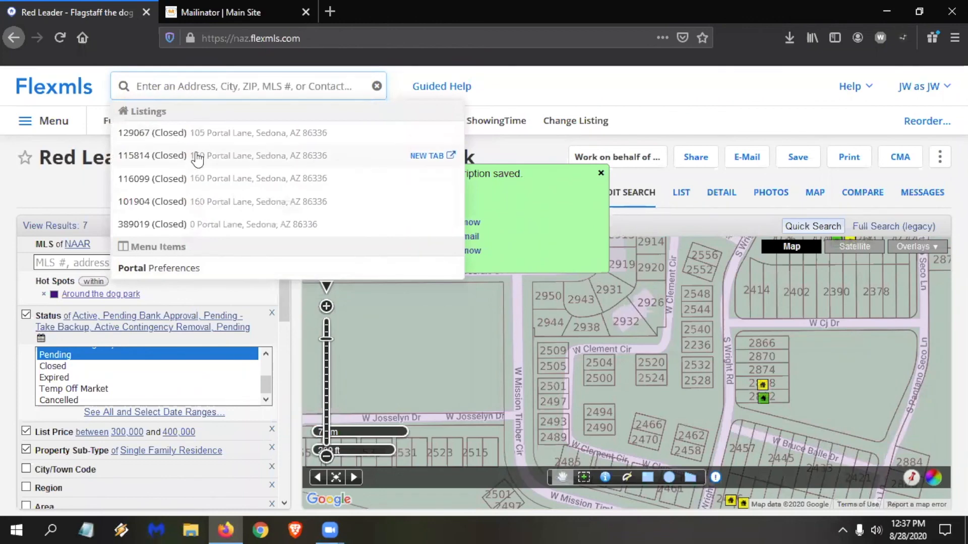
left_click(234, 23)
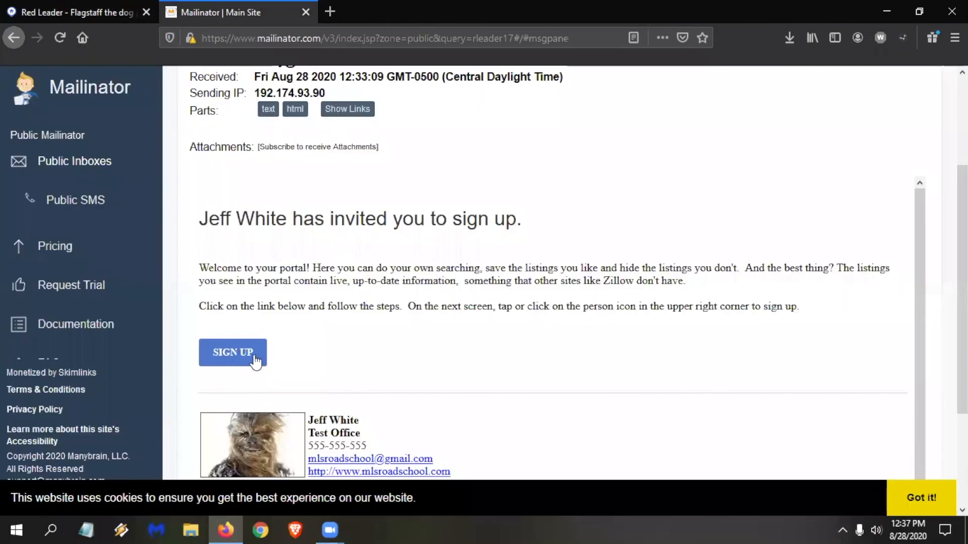
Open the portal sign-up form from the invitation and enter the customer's first and last name.
left_click(249, 356)
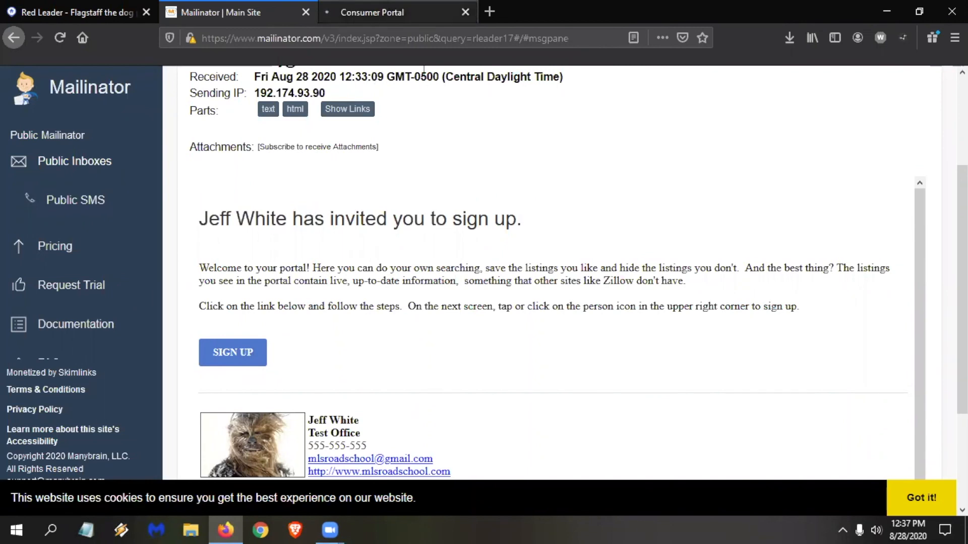
key("ctrl+Tab")
left_click(555, 309)
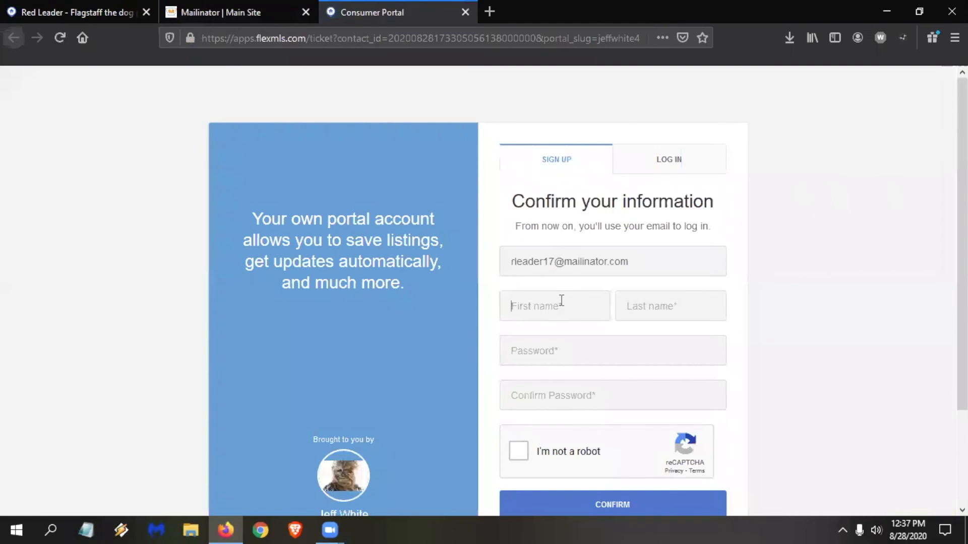
type("Red")
key("Tab")
type("Leader")
Enter and confirm the portal account password, complete the robot check, and submit the sign-up.
key("Tab")
type("••••")
left_click(570, 400)
type("••••")
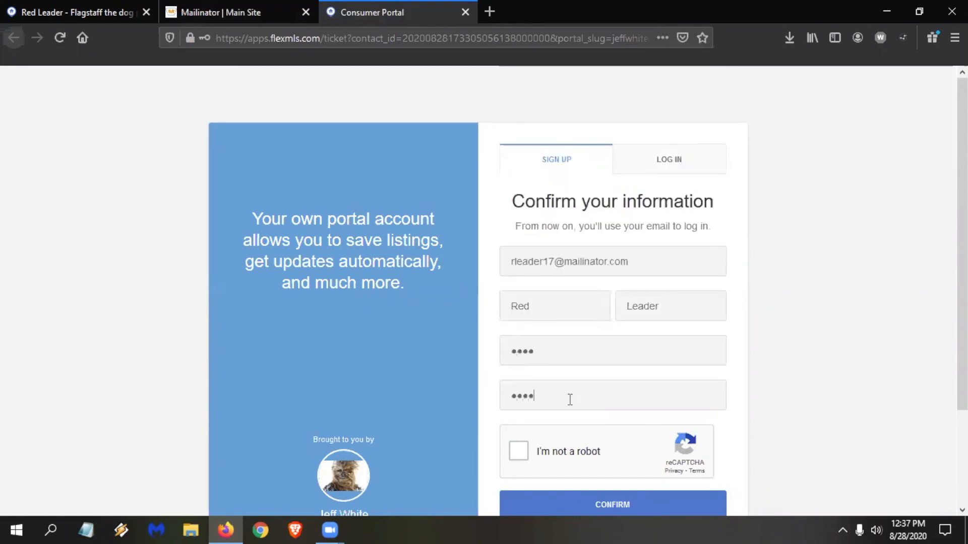
left_click(518, 451)
scroll(639, 361, "down", 3)
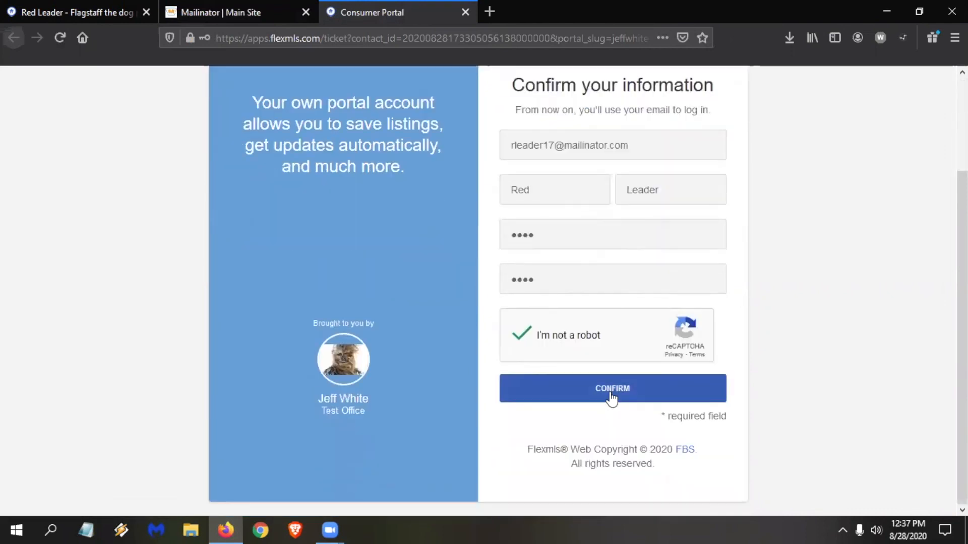
left_click(611, 398)
Open the listing search in the customer's Flexmls portal.
left_click(370, 170)
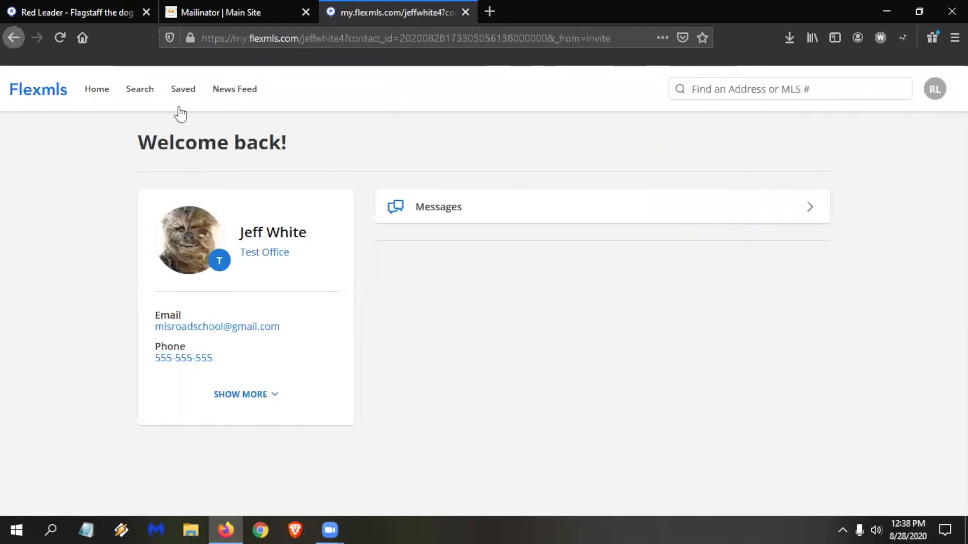
left_click(141, 93)
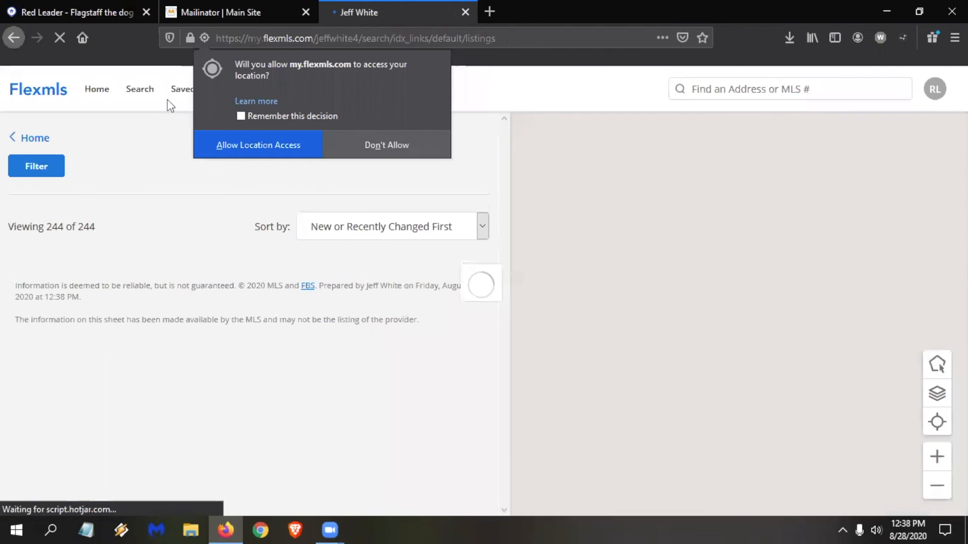
left_click(257, 151)
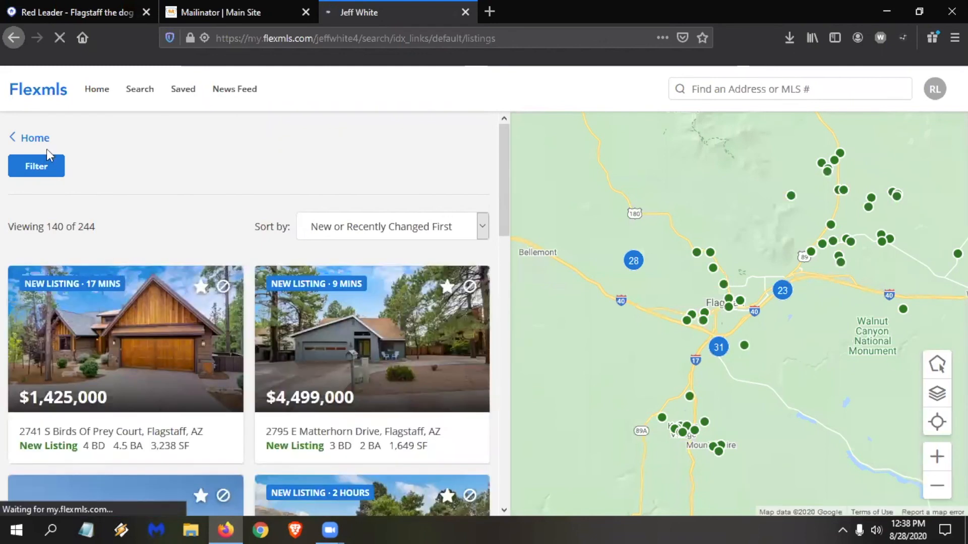
left_click(168, 406)
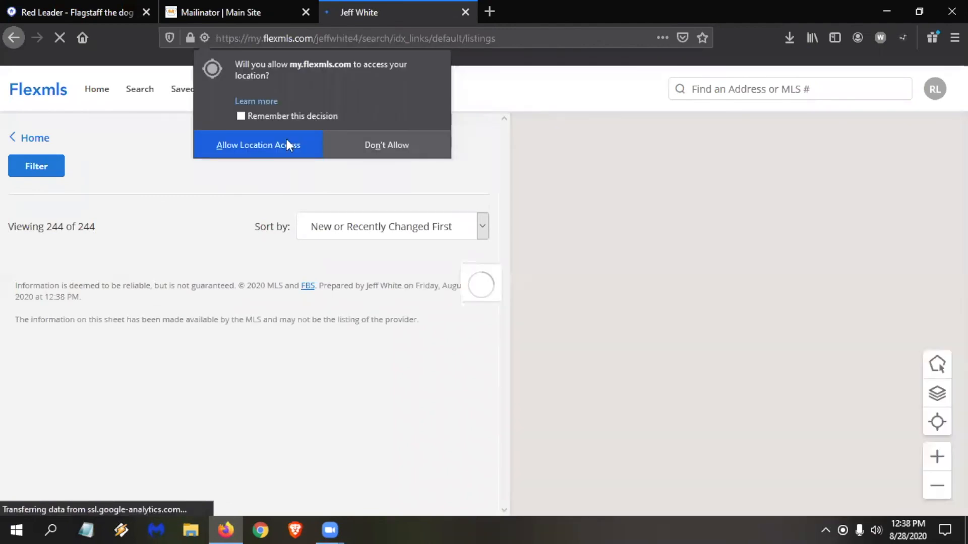
left_click(286, 139)
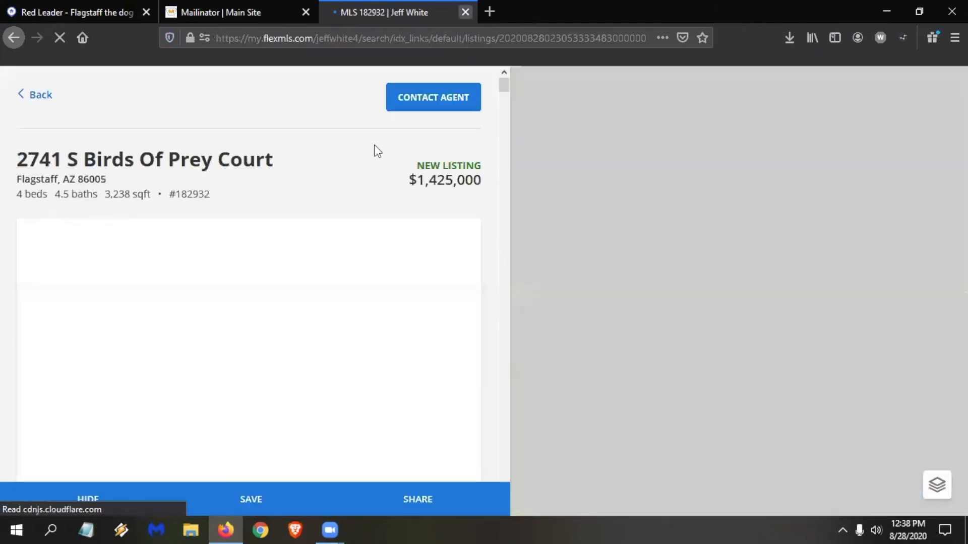
key("ctrl+w")
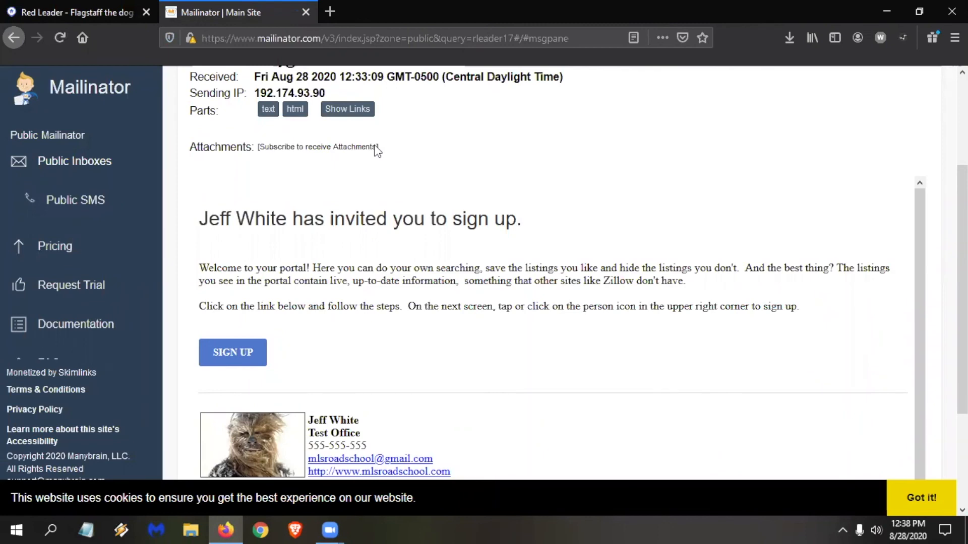
Return to the Mailinator inbox, open the New Listing Updates message, and confirm that the customer wants to receive listings.
scroll(633, 155, "up", 3)
left_click(932, 124)
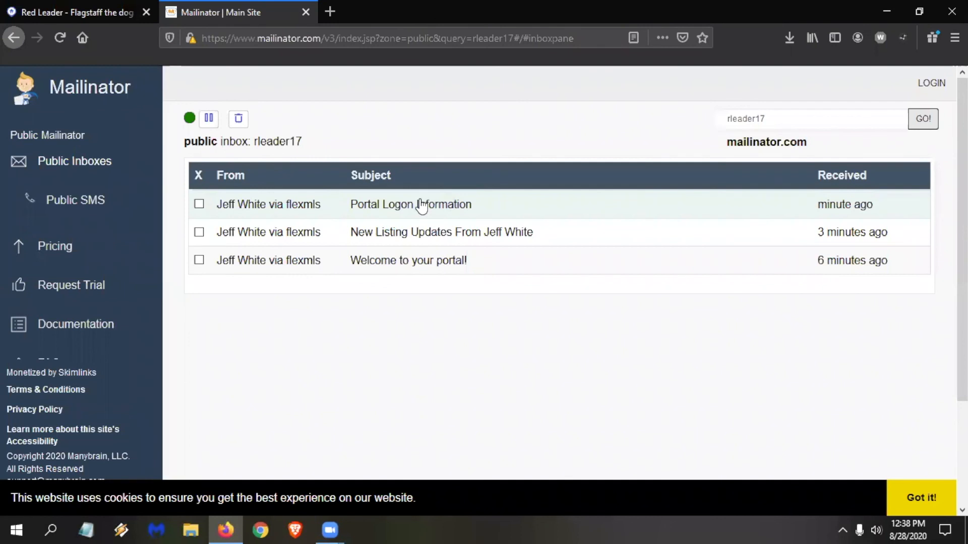
left_click(444, 236)
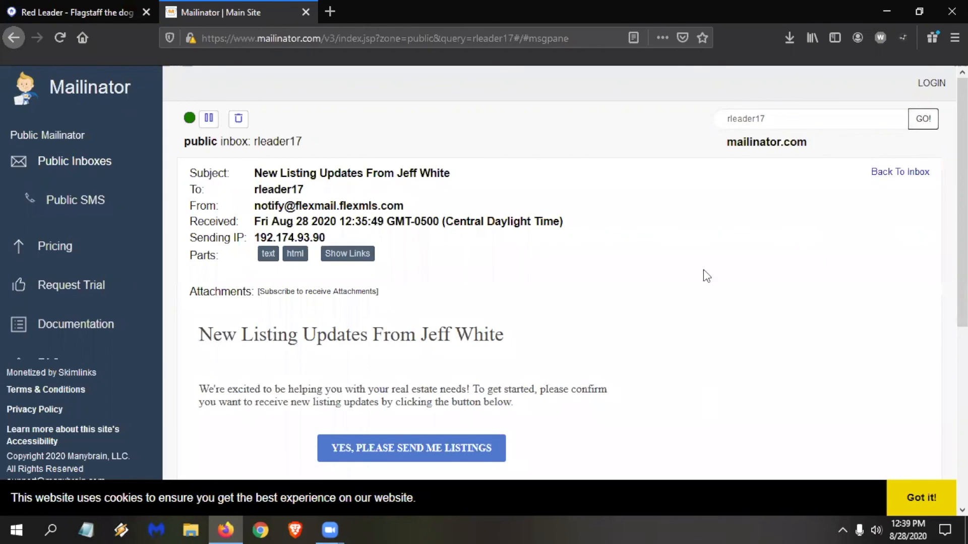
scroll(702, 282, "down", 2)
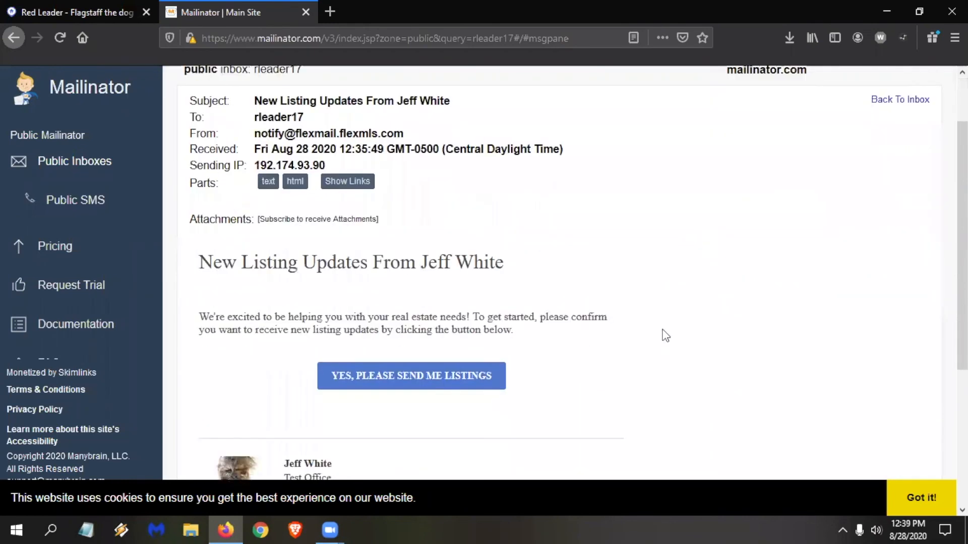
middle_click(463, 382)
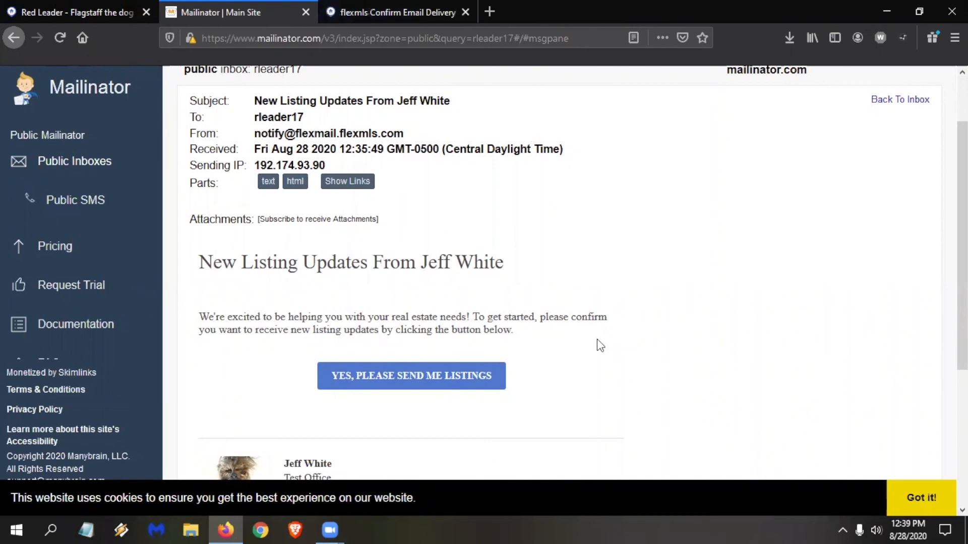
left_click(399, 12)
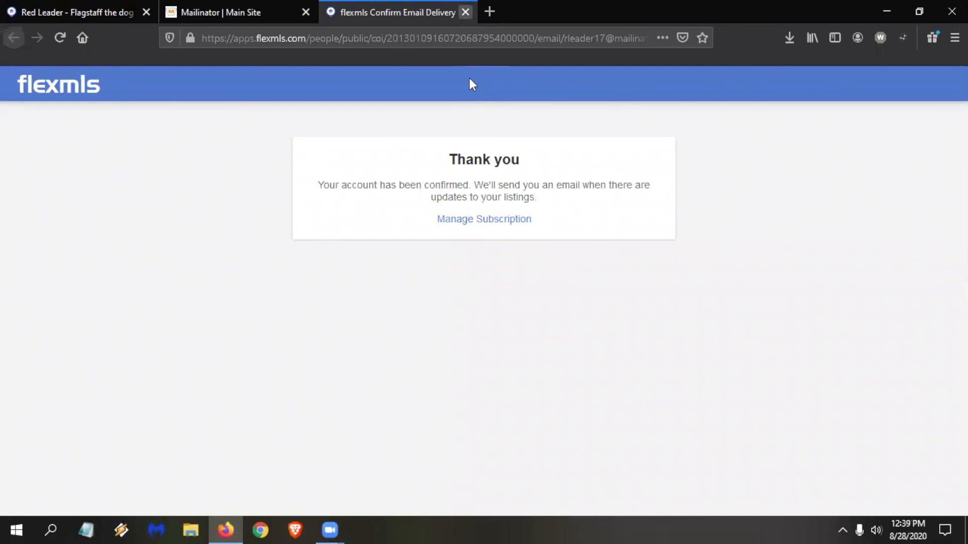
Close the e-mail confirmation page and Mailinator, and dismiss the saved-subscription notice in Flexmls.
left_click(465, 12)
left_click(306, 12)
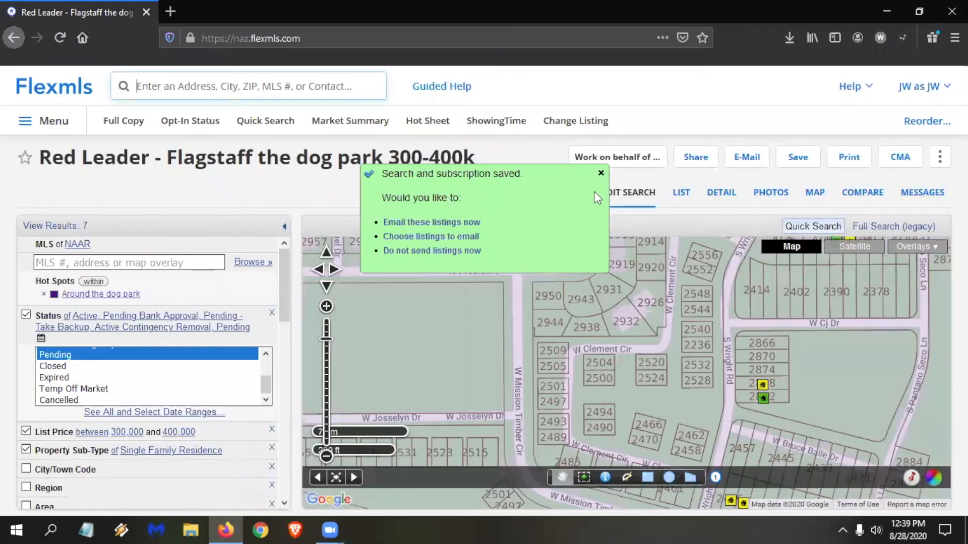
left_click(601, 174)
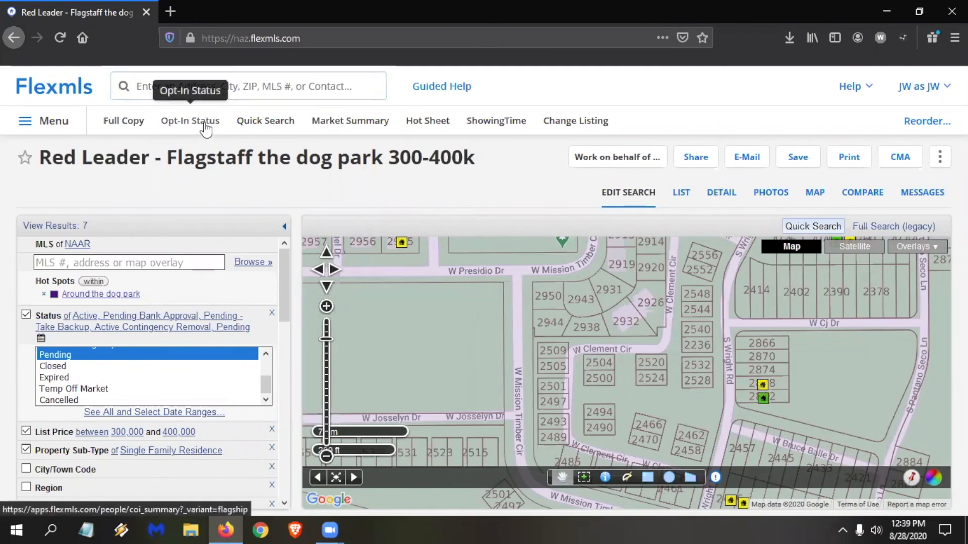
Open the Opt-In Status Report and review the pending, undeliverable, confirmed, opted out, and inactive contacts.
left_click(206, 122)
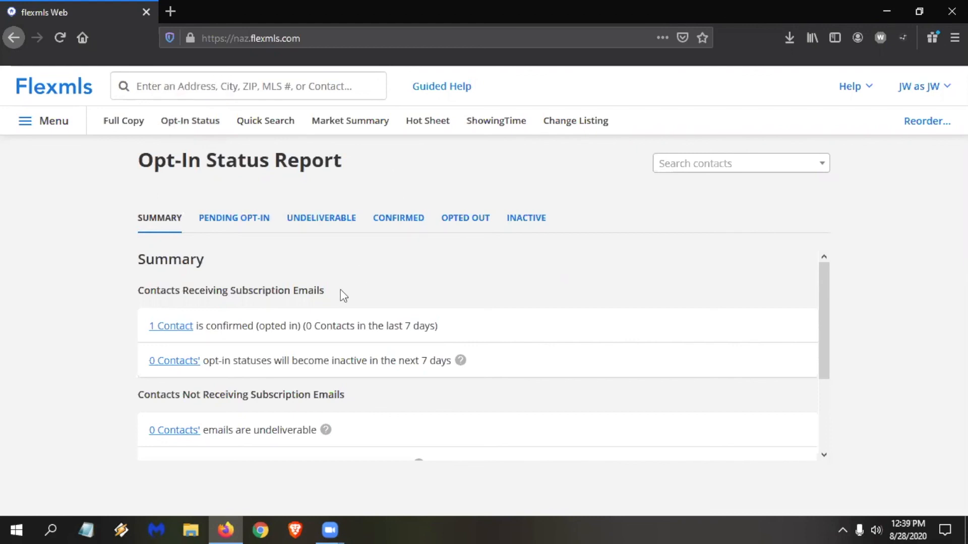
left_click(239, 227)
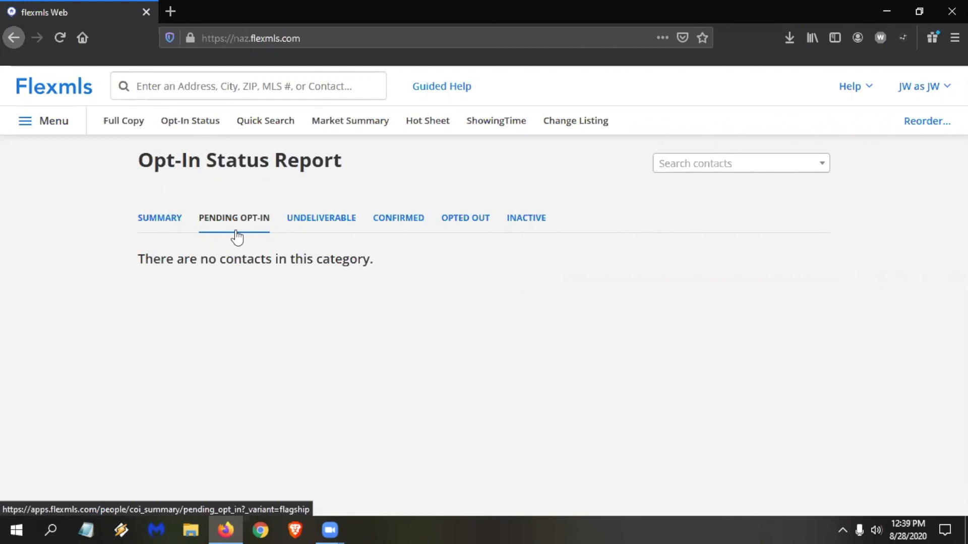
left_click(318, 222)
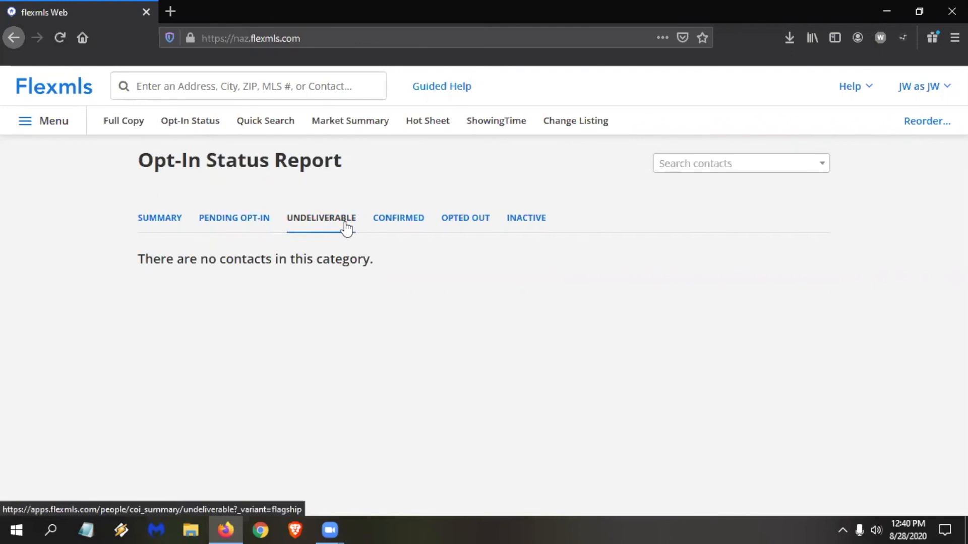
left_click(387, 222)
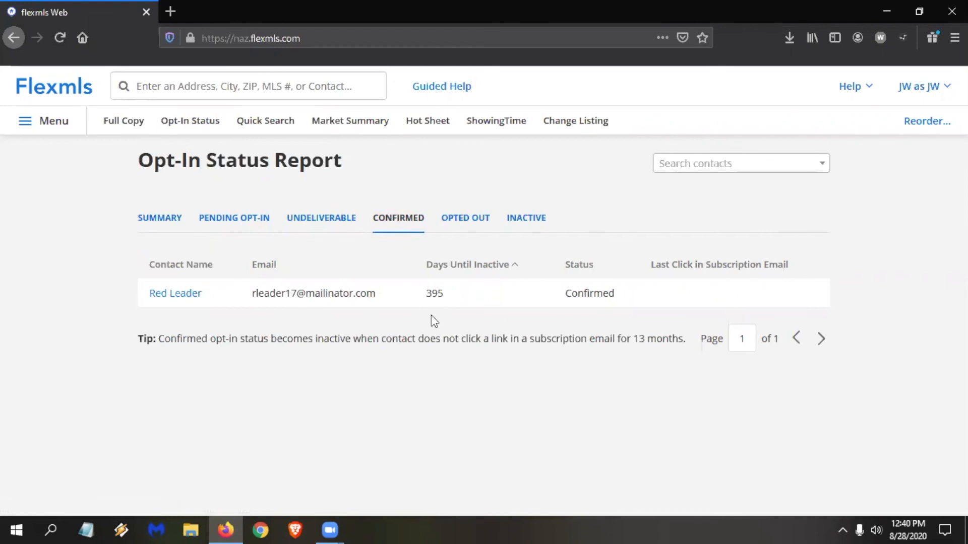
left_click(482, 225)
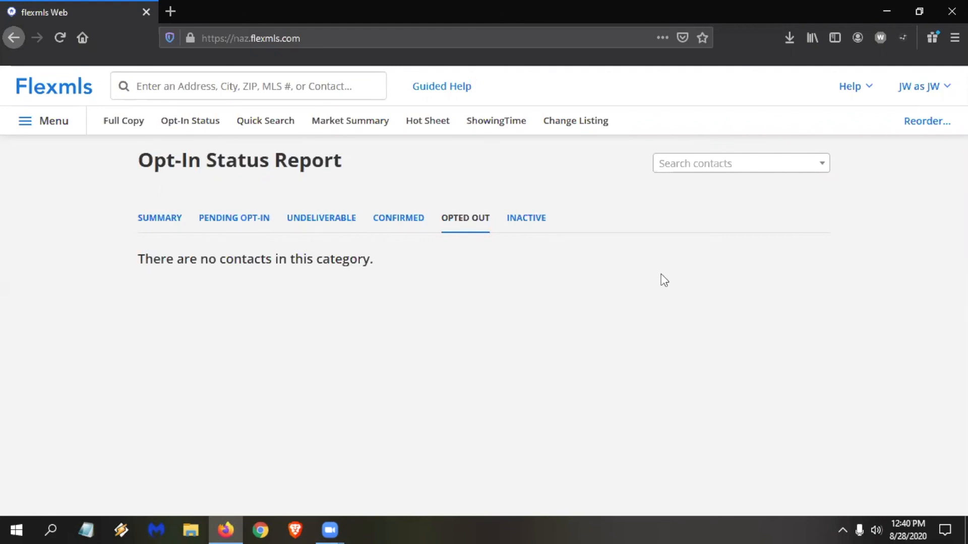
left_click(519, 217)
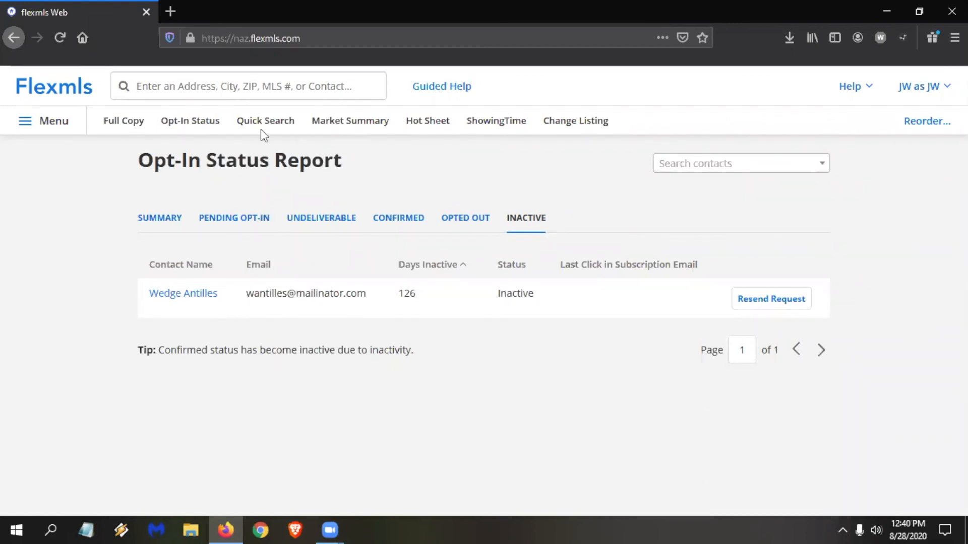
Add Contact Management to the favorites and open it.
left_click(53, 130)
scroll(277, 411, "down", 1)
left_click(215, 452)
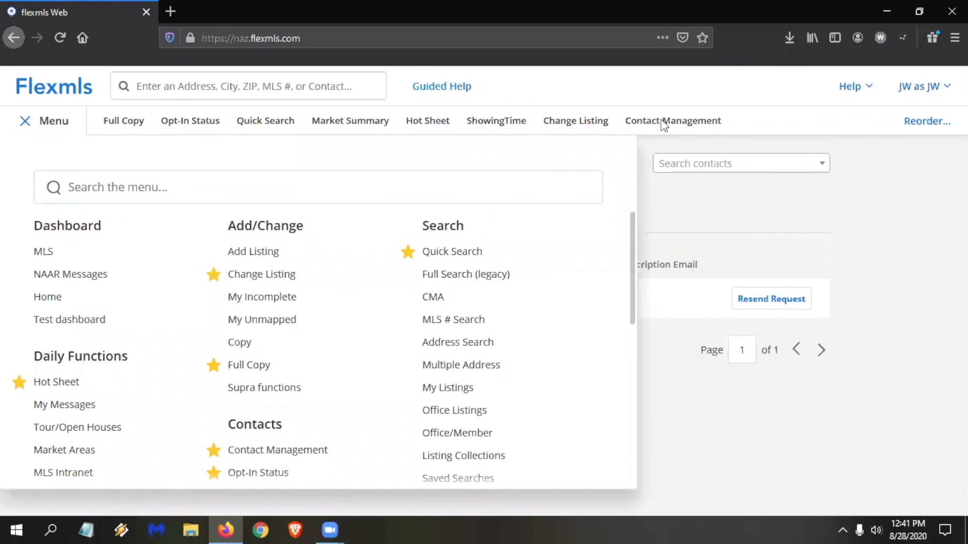
left_click(664, 126)
left_click(662, 126)
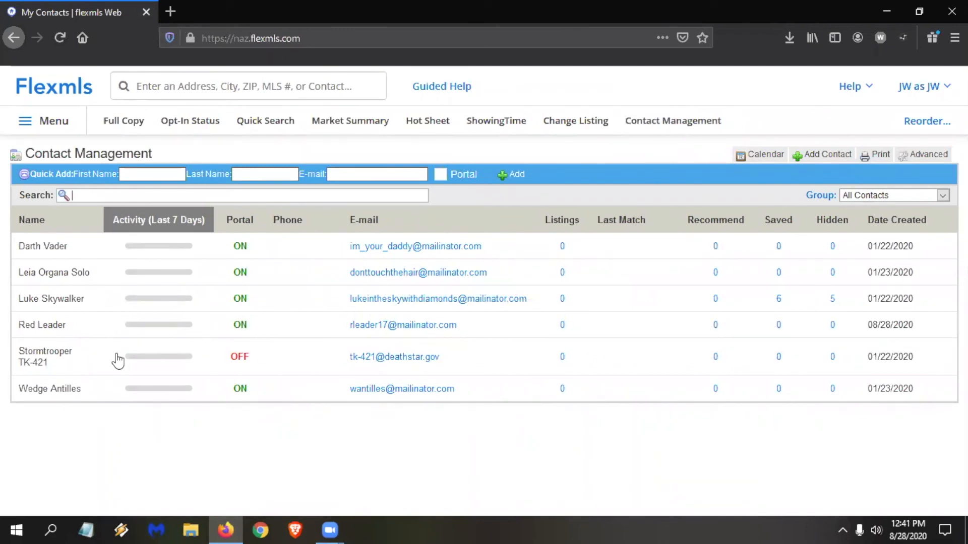
Open the contact created on 08/28/2020 and review their activity, viewed listings, and portal settings.
left_click(90, 328)
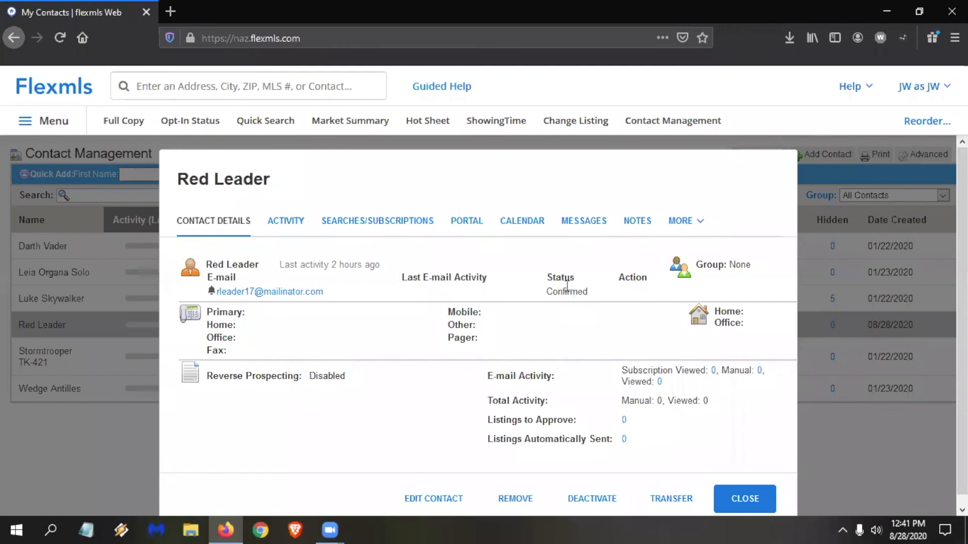
left_click(294, 224)
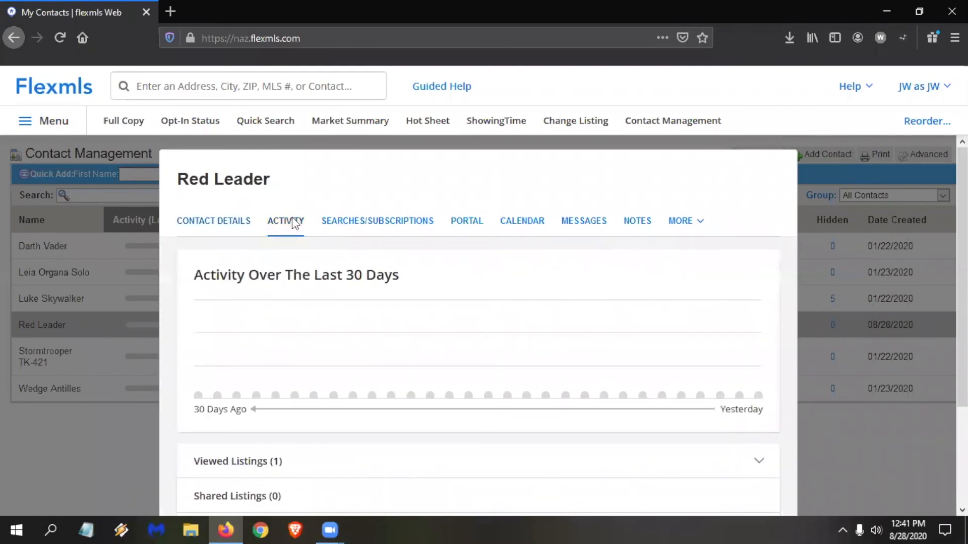
scroll(317, 387, "down", 2)
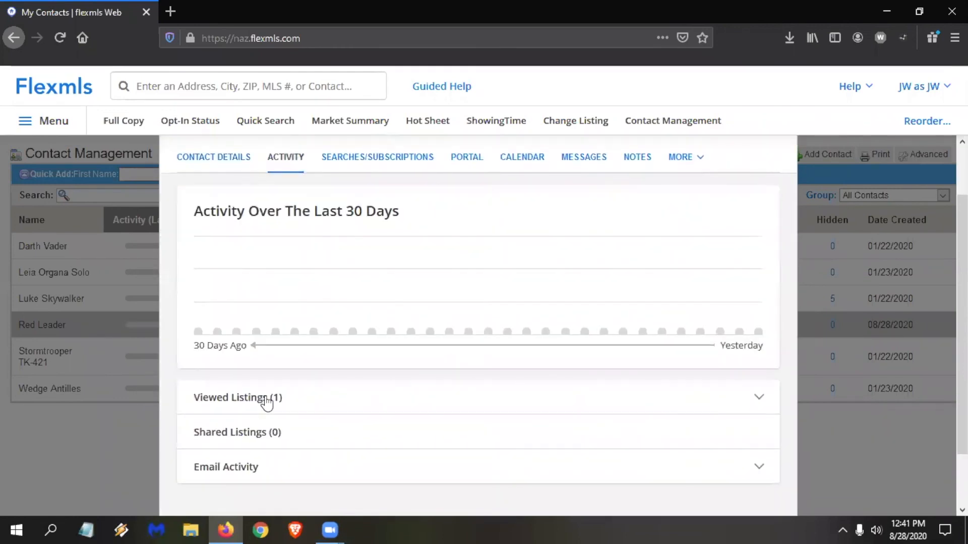
left_click(263, 400)
scroll(357, 434, "down", 2)
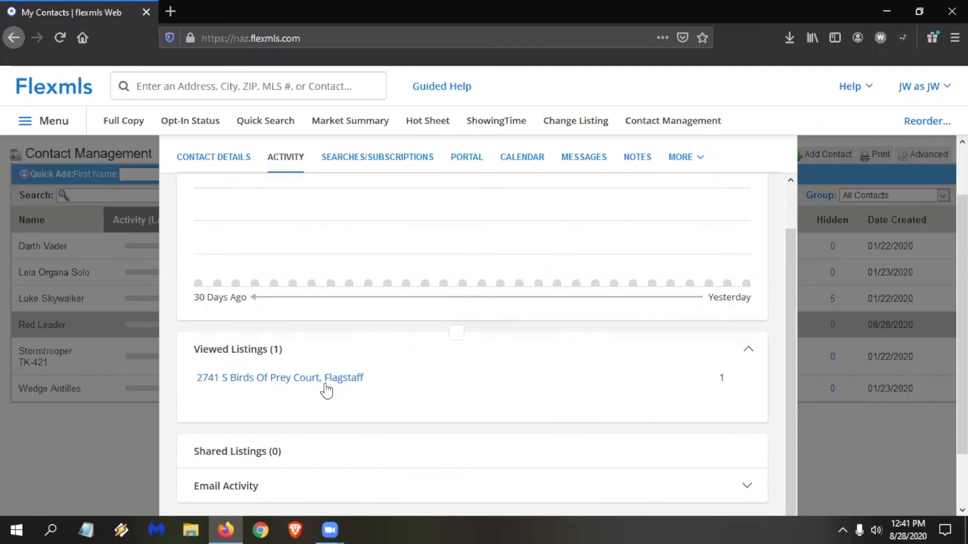
scroll(418, 262, "up", 1)
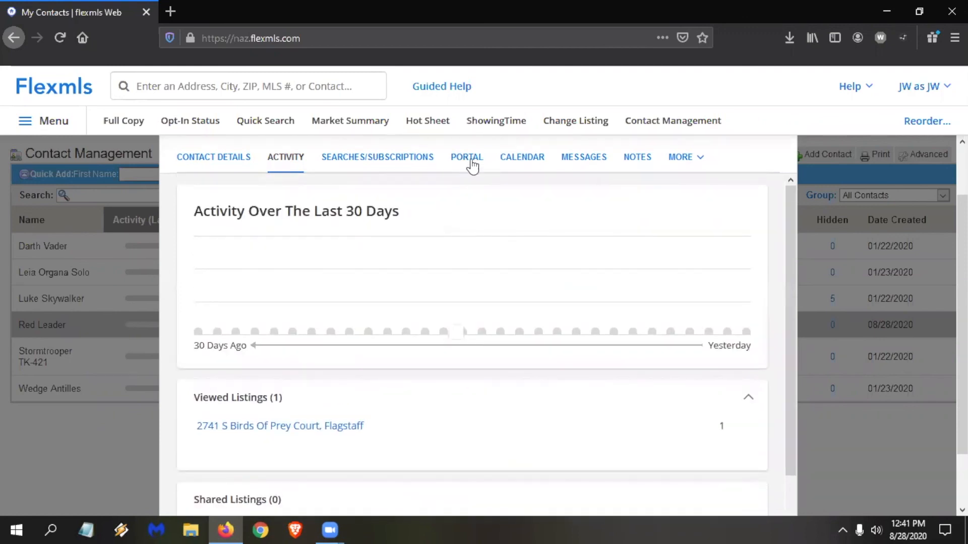
left_click(468, 159)
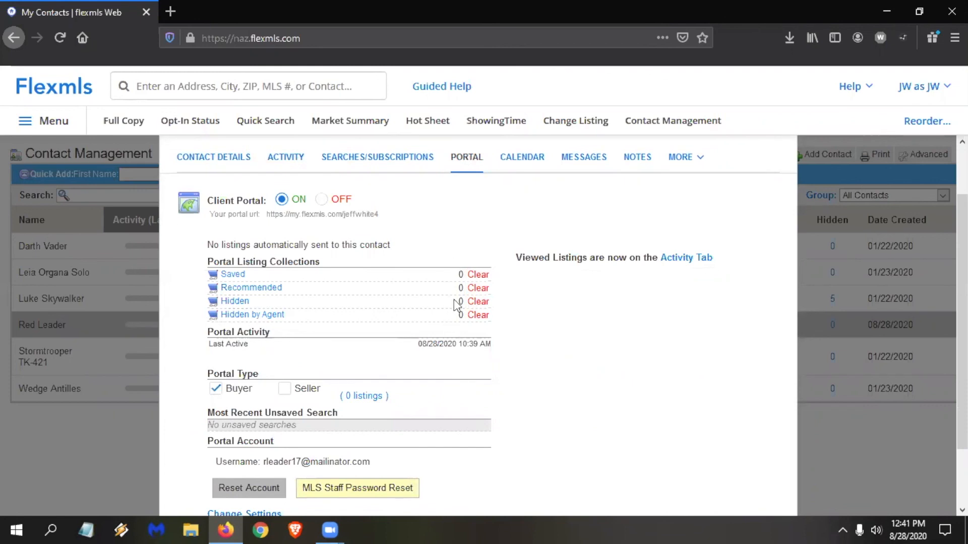
Search the training videos for "portal", browse the matching videos, and close the video library.
left_click(853, 87)
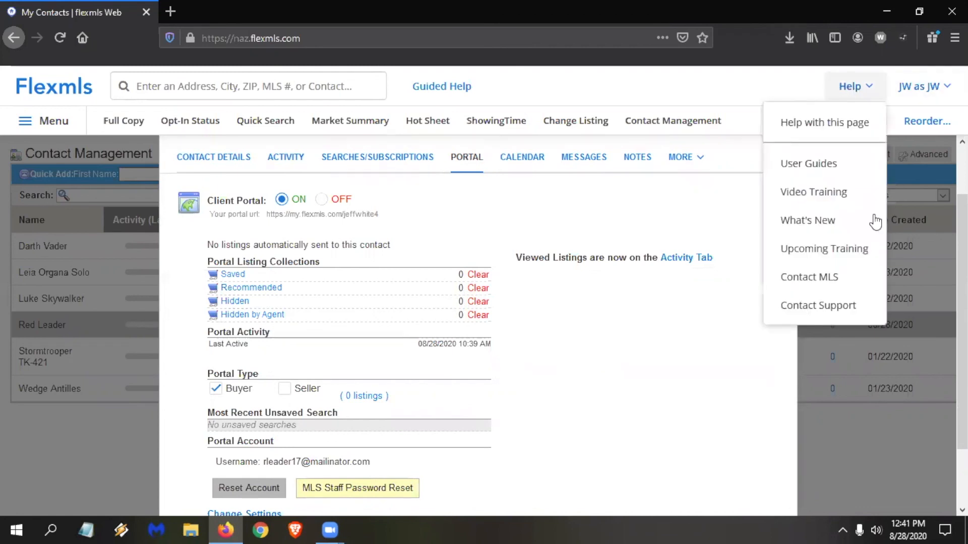
left_click(830, 192)
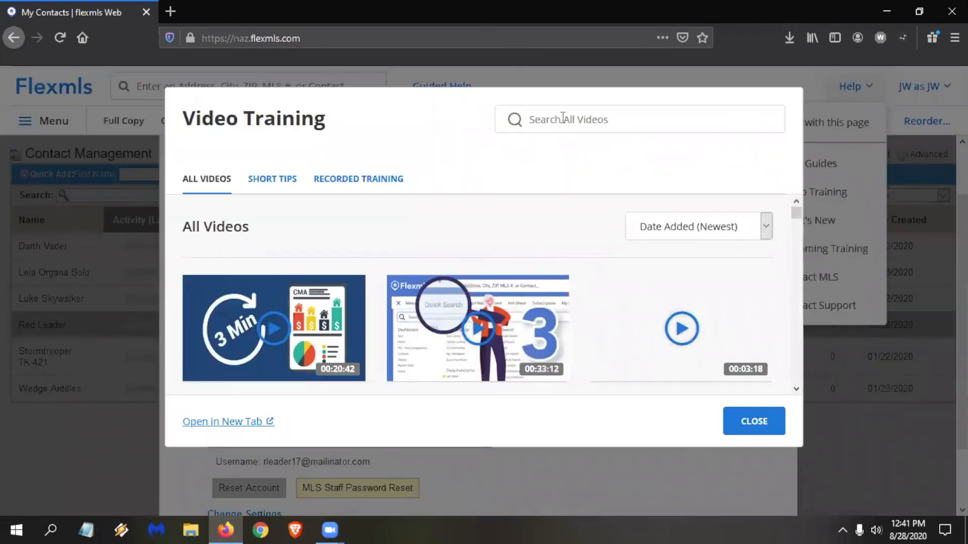
left_click(550, 120)
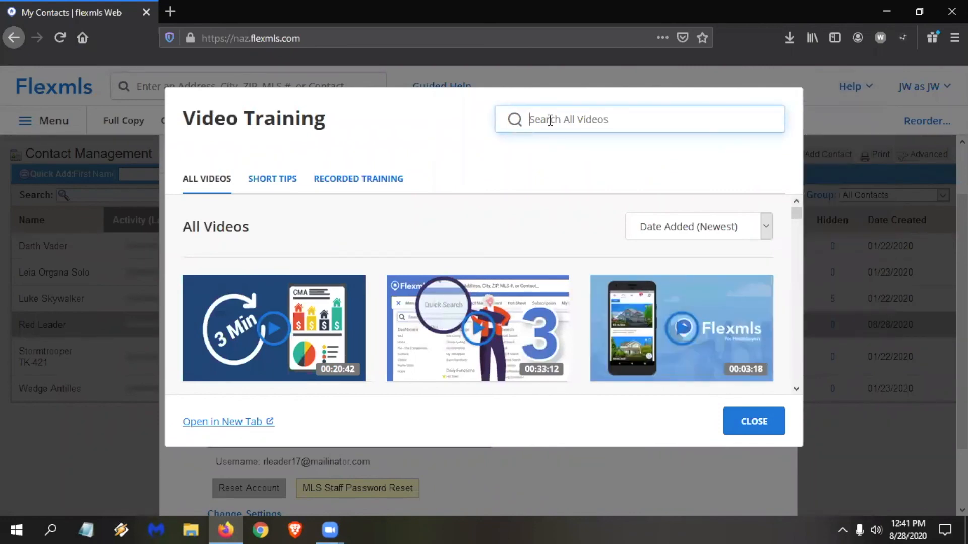
type("portal")
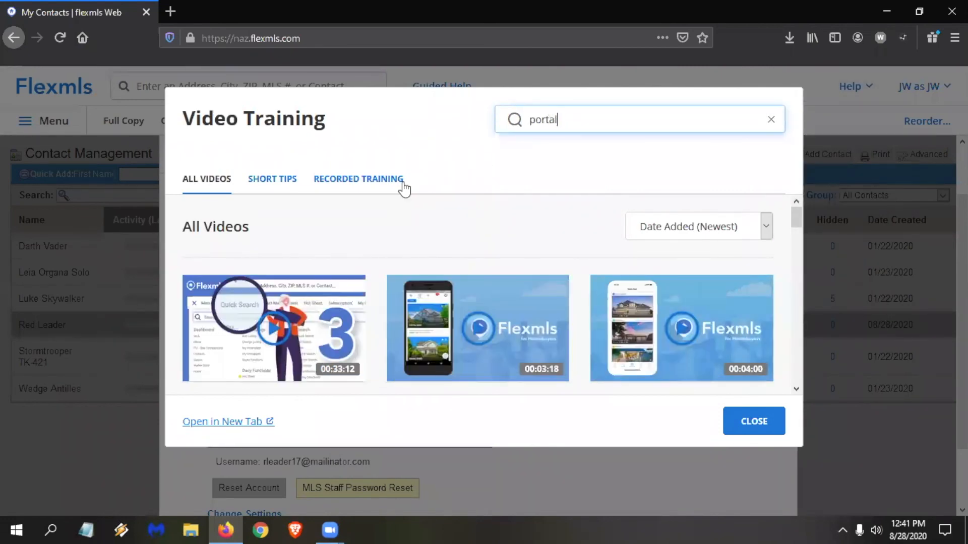
scroll(344, 256, "down", 3)
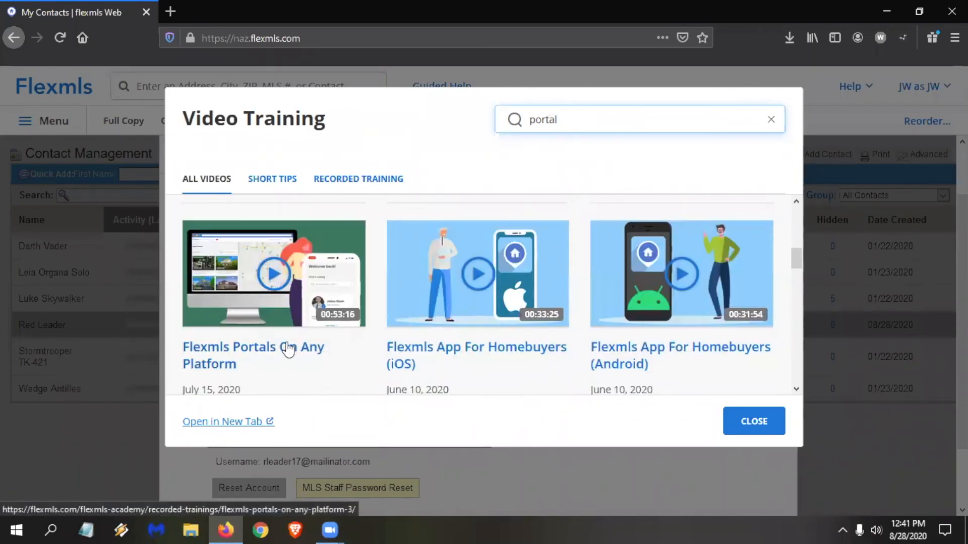
scroll(287, 343, "down", 2)
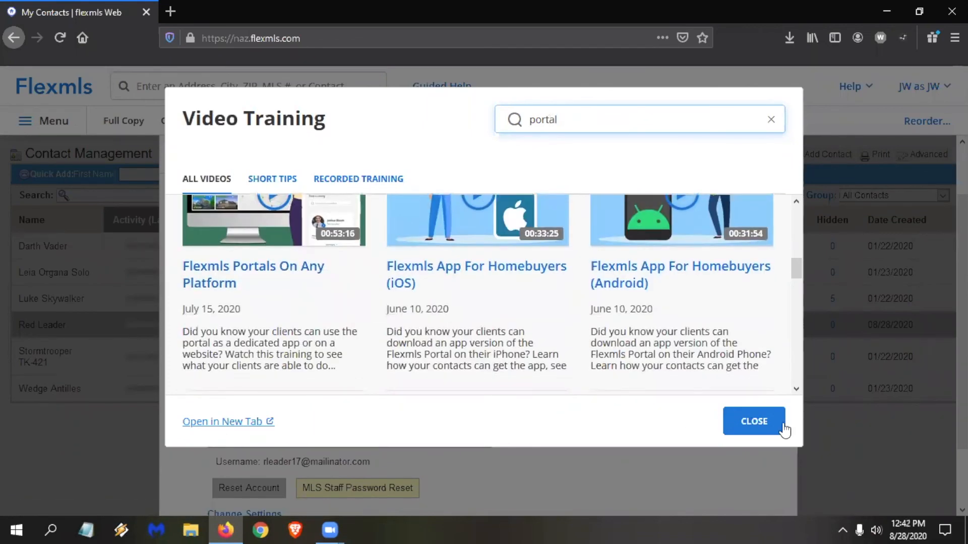
left_click(757, 421)
Review the contact's portal information and details, and view their saved searches and subscriptions.
scroll(368, 244, "down", 2)
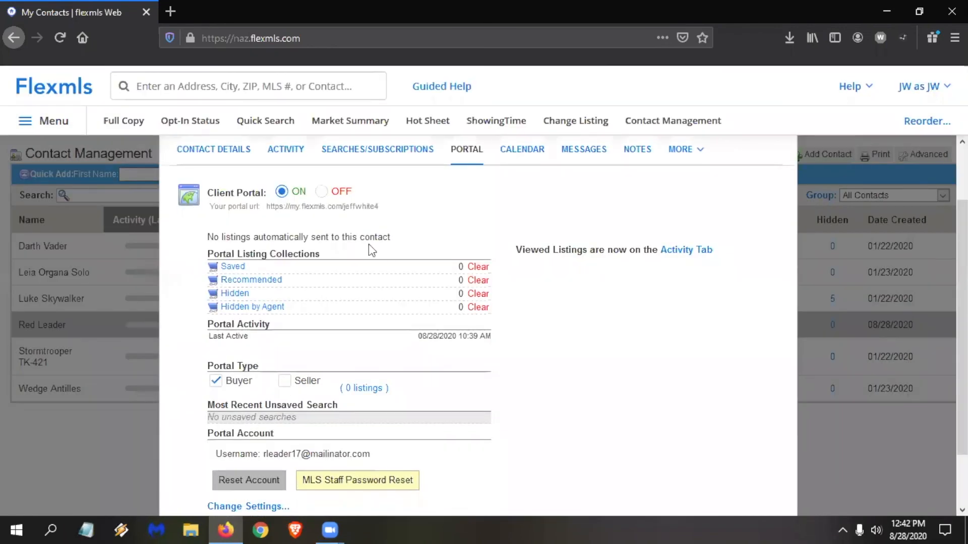
scroll(368, 242, "up", 5)
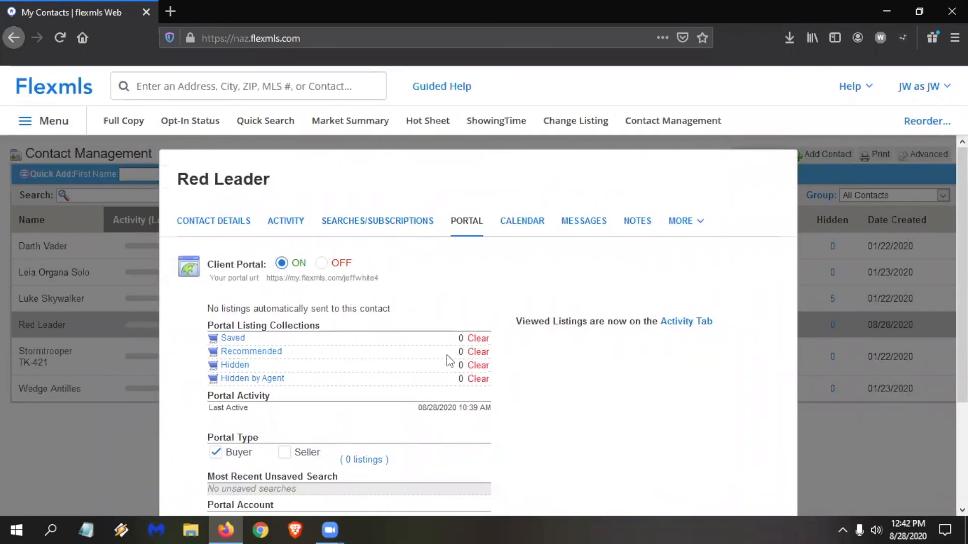
left_click(210, 222)
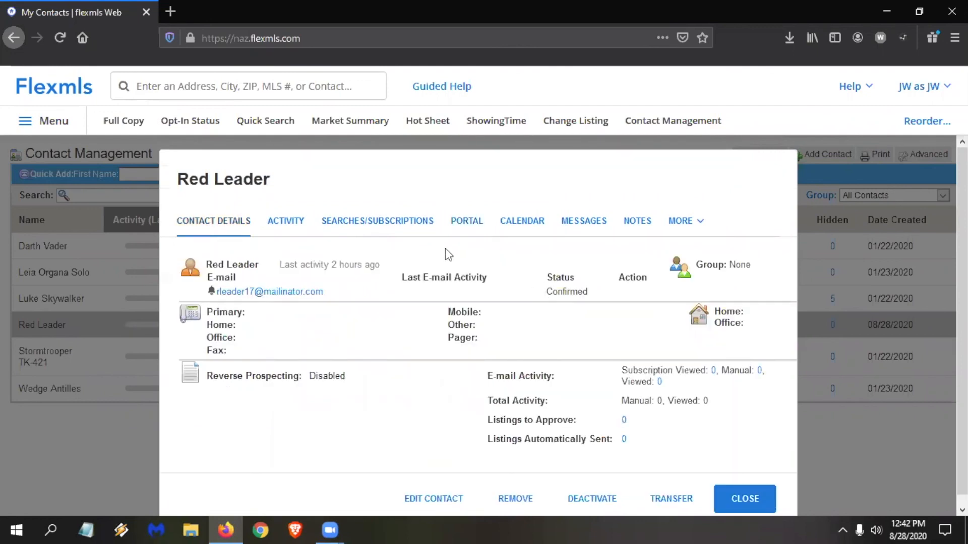
left_click(396, 226)
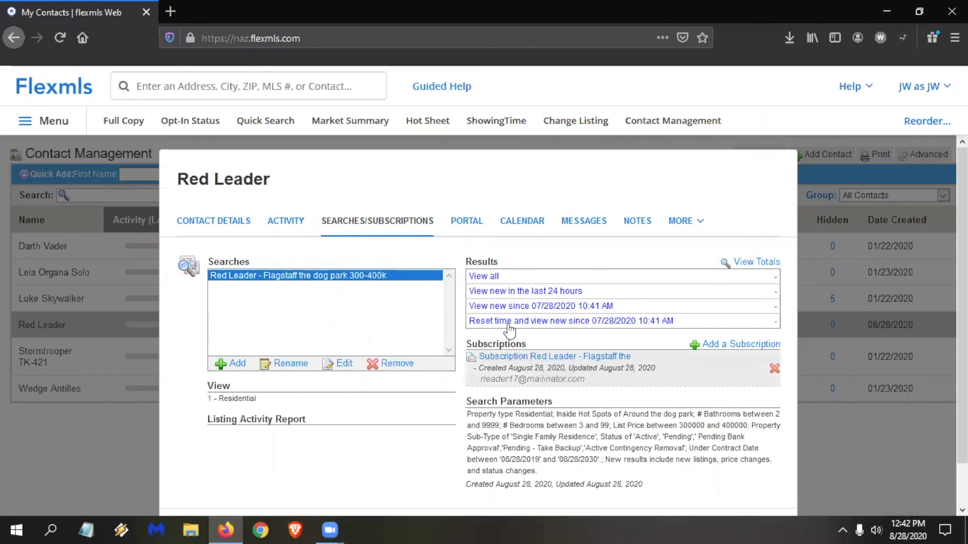
Open the contact's listing subscription for editing, review its schedule and message, save it, and close the contact.
left_click(570, 356)
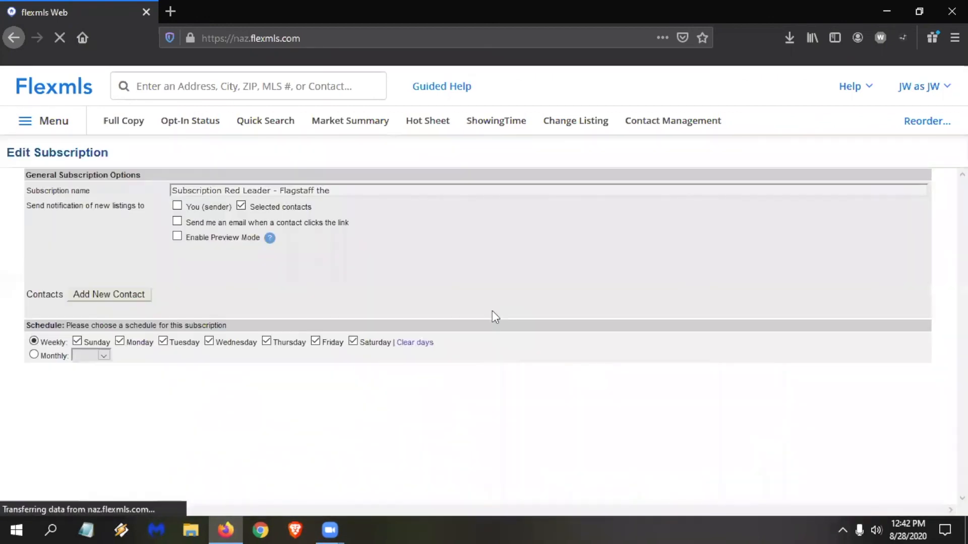
left_click(34, 348)
scroll(49, 315, "down", 5)
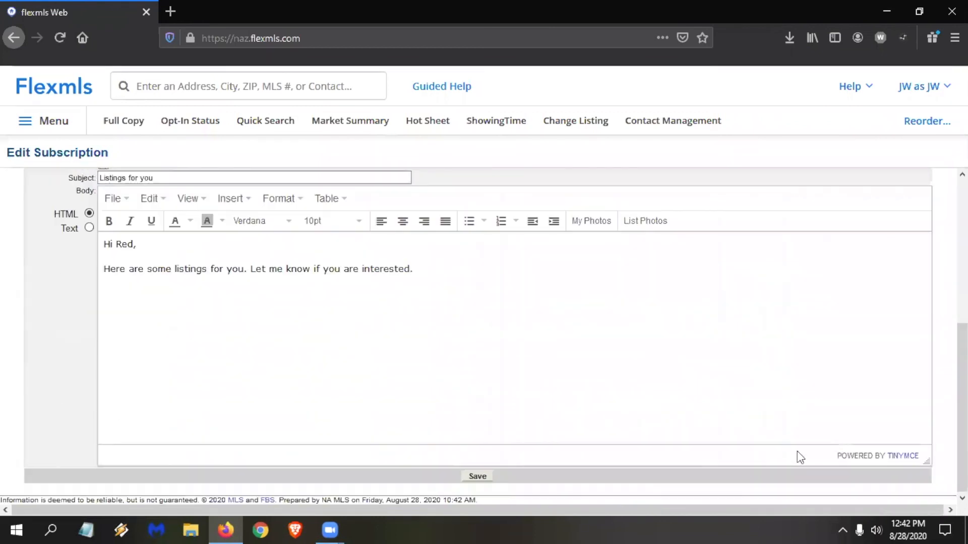
left_click(478, 477)
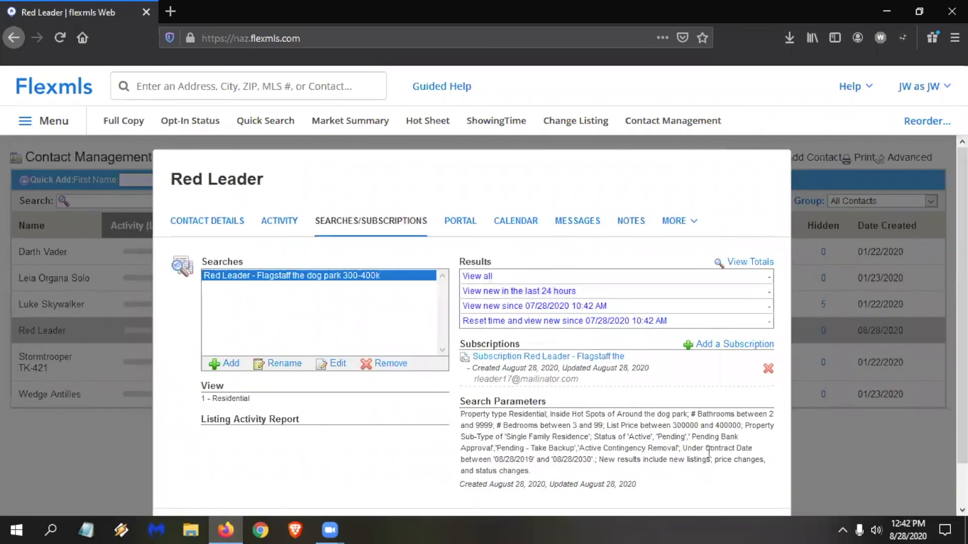
left_click(746, 490)
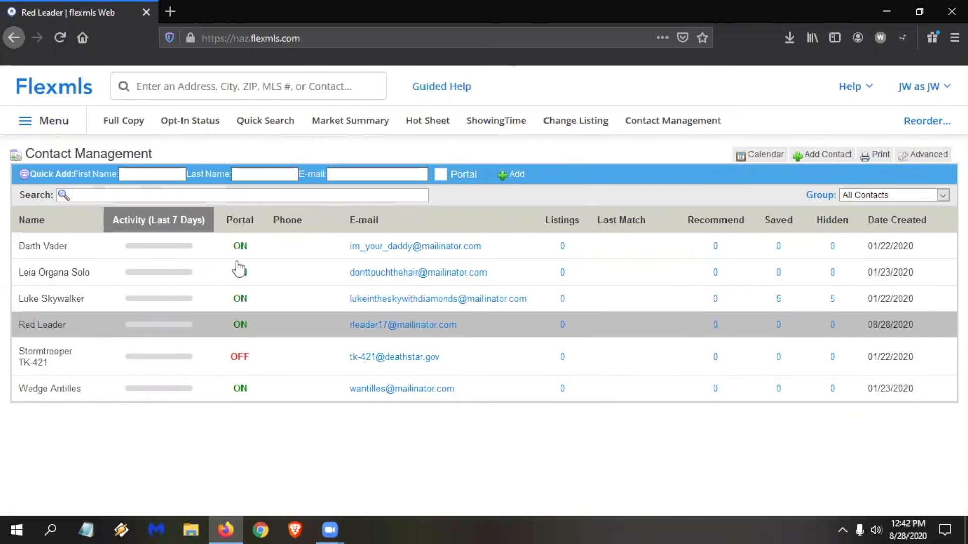
Quick-add a new contact with the first name, last name, and e-mail address filled in and the portal enabled.
left_click(156, 171)
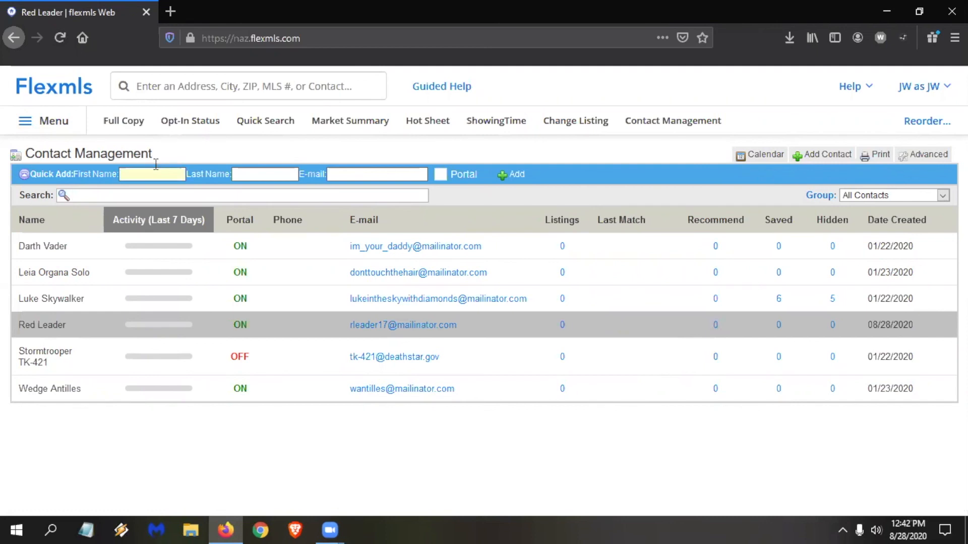
type("Gold")
key("Tab")
type("Leader")
key("Tab")
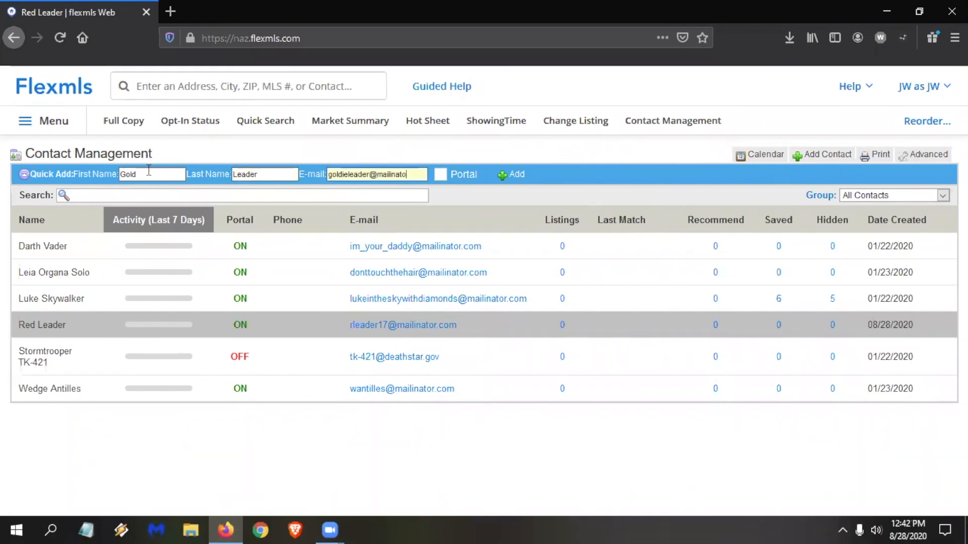
left_click(467, 177)
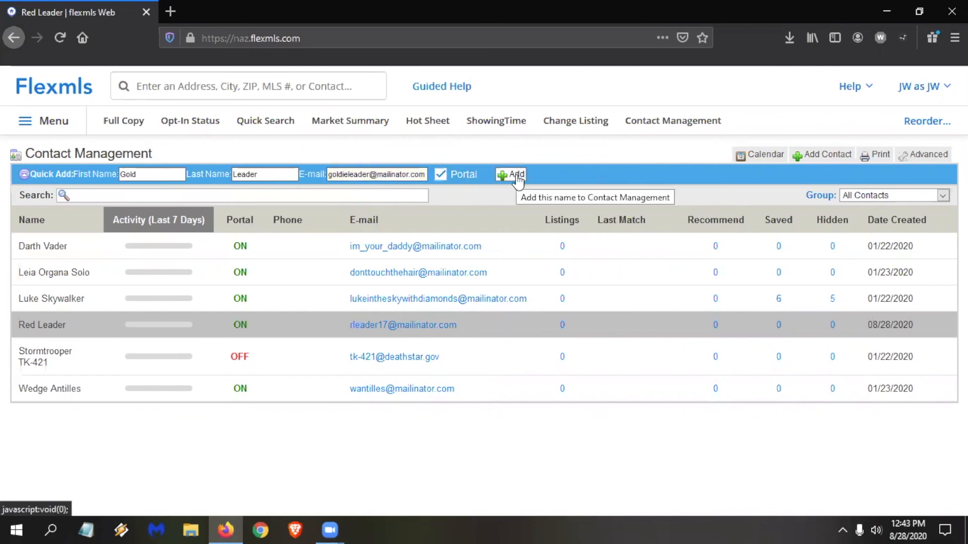
left_click(518, 177)
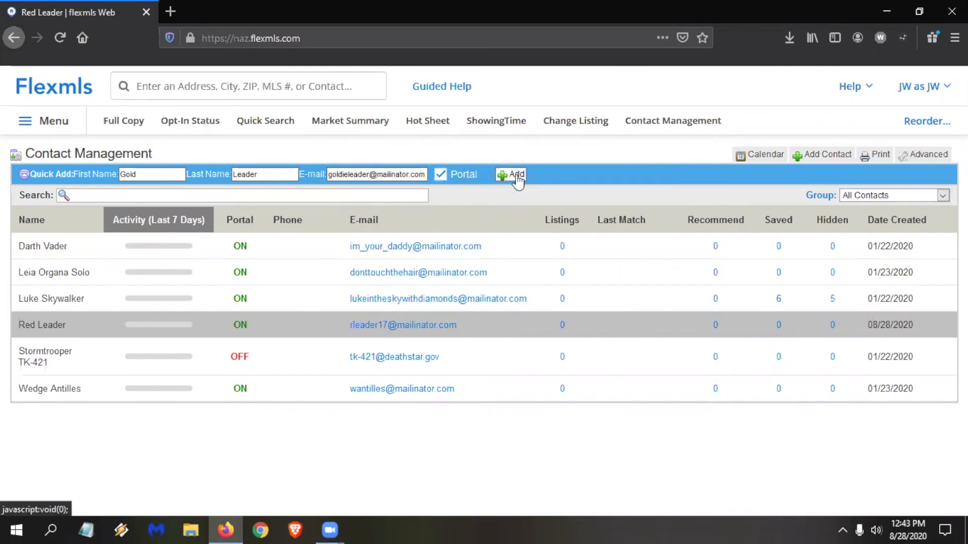
left_click(518, 178)
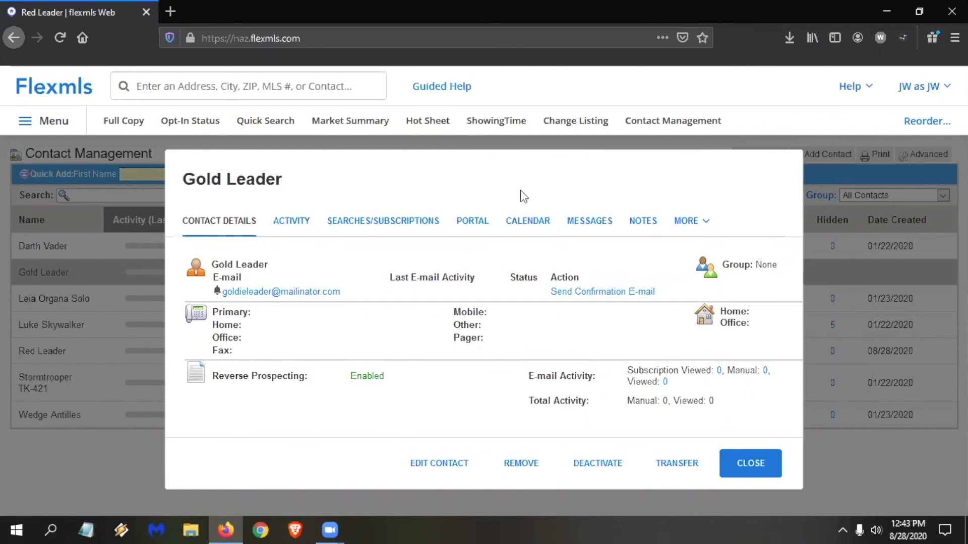
Review the new contact's activity over the last 30 days, including viewed and shared listings, and close the contact.
left_click(286, 228)
scroll(333, 342, "down", 2)
scroll(333, 337, "down", 1)
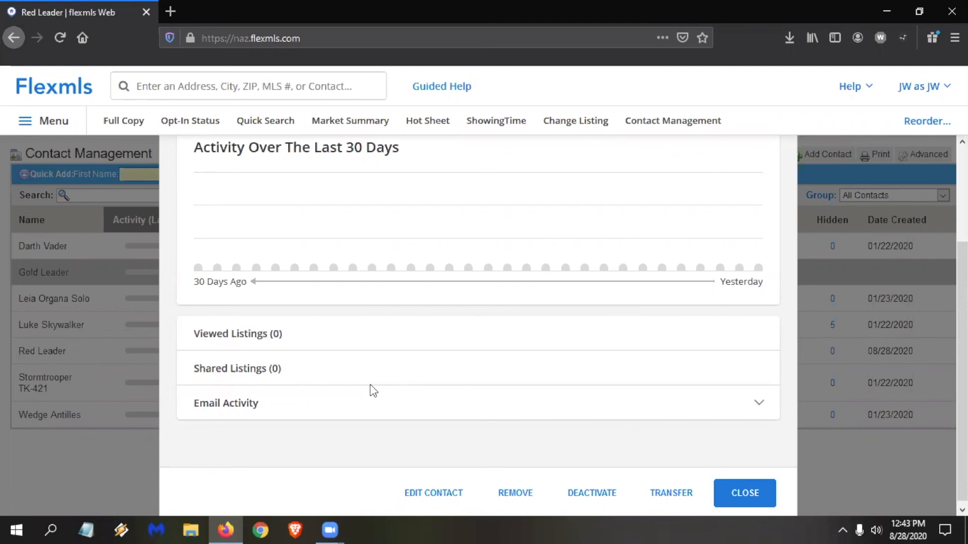
left_click(741, 496)
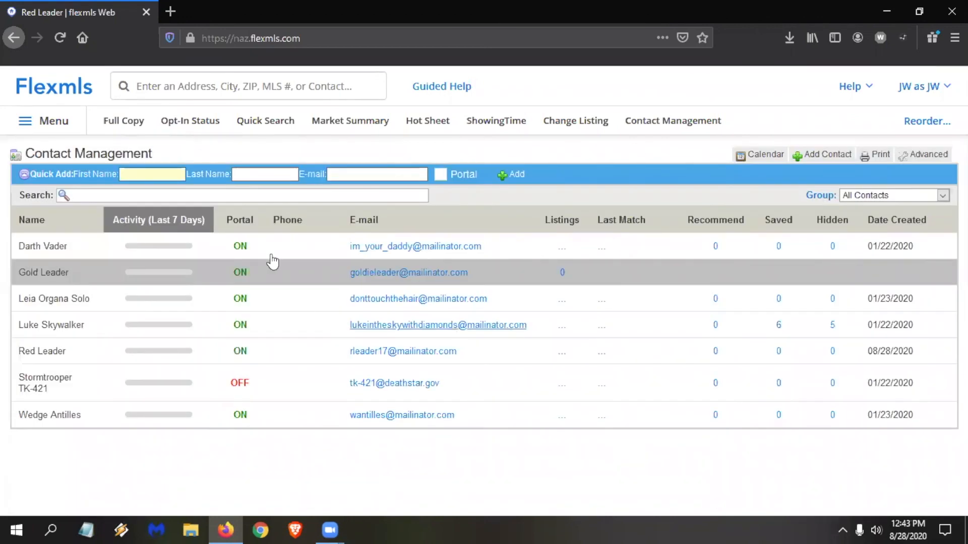
Start a Quick Search with the 0.75 - August Res Template, check its map results, and bring up the saved map overlays.
left_click(268, 125)
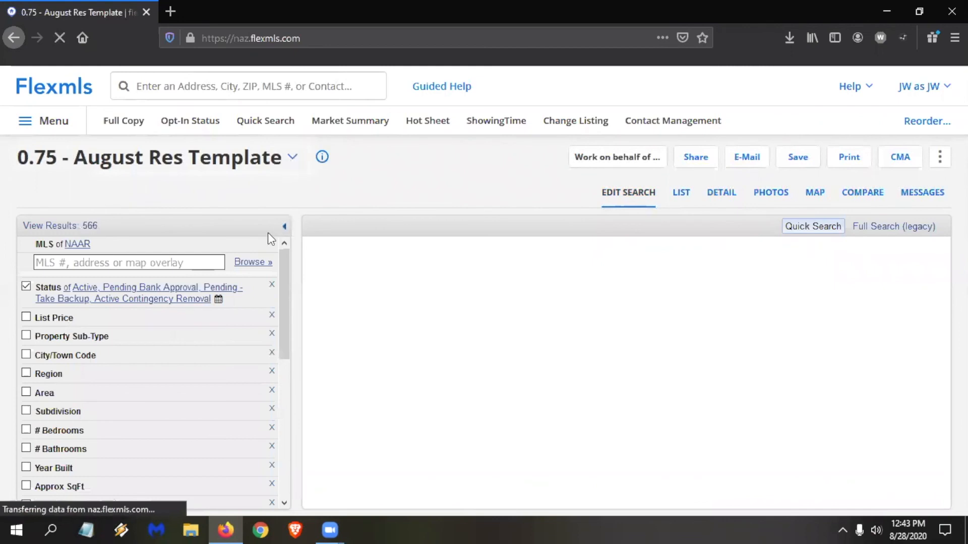
scroll(142, 309, "down", 8)
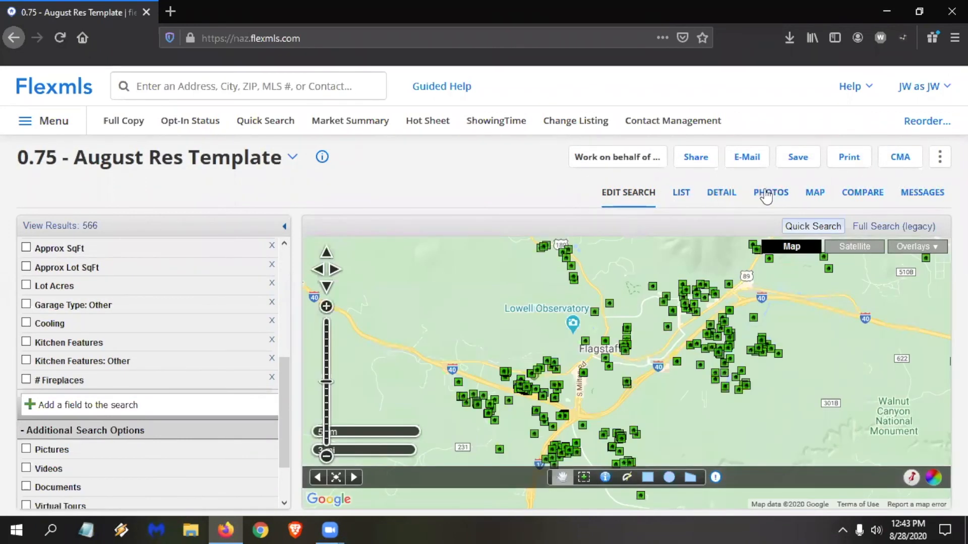
left_click(813, 195)
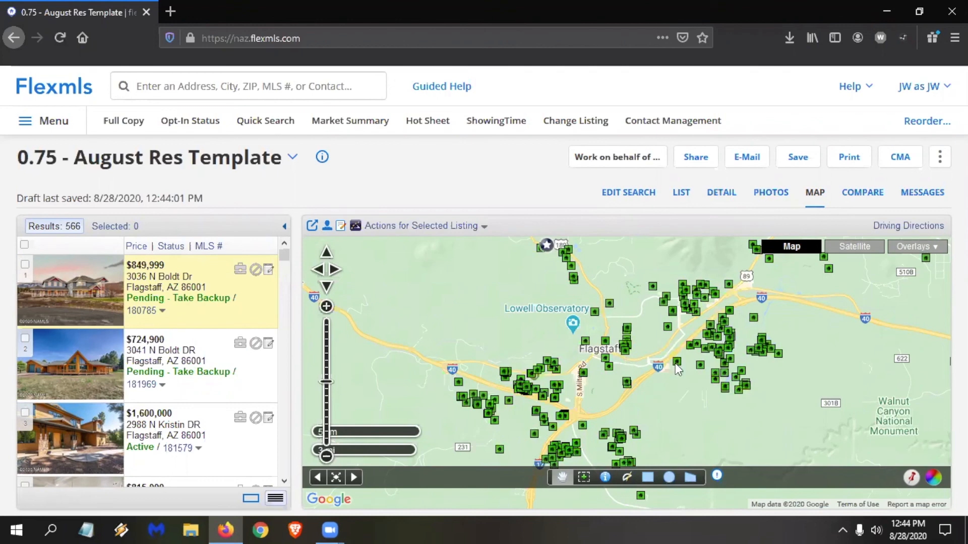
left_click(631, 194)
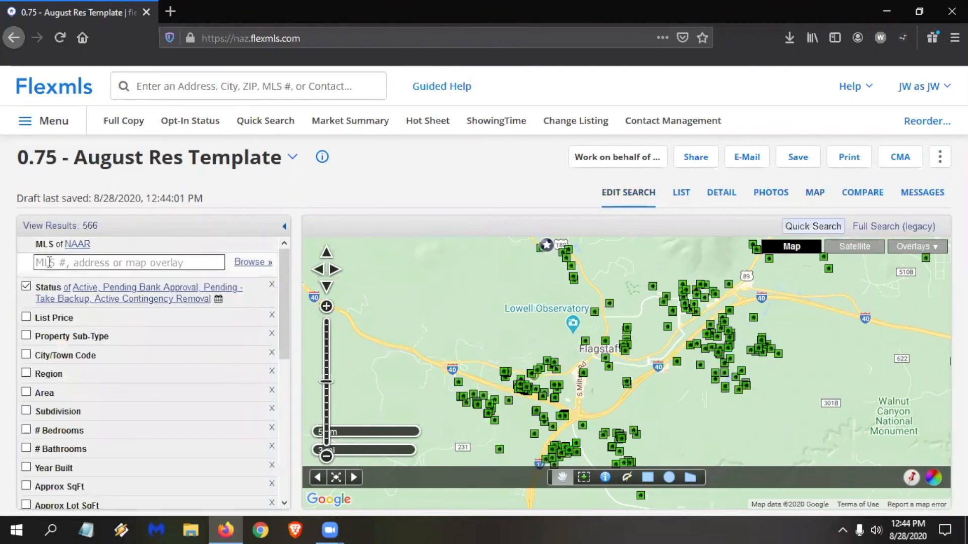
left_click(62, 262)
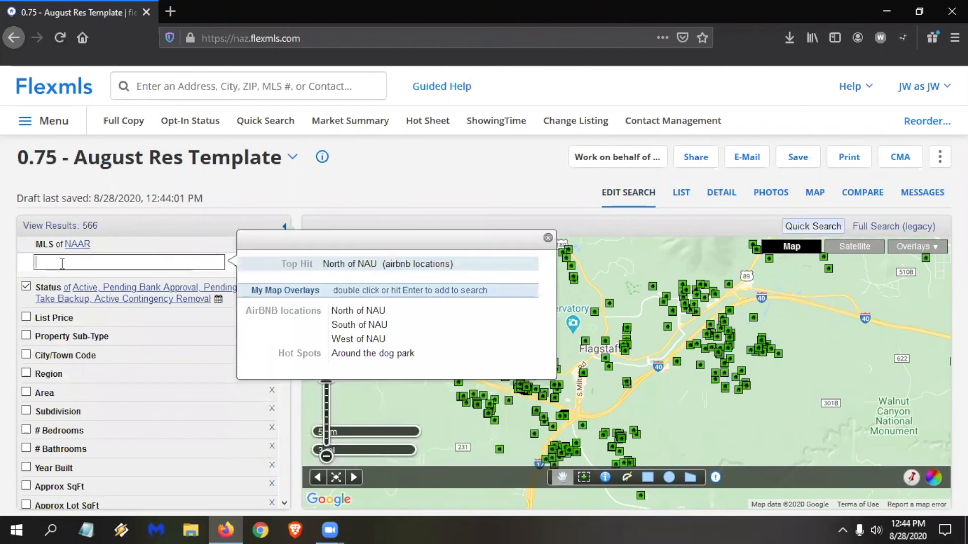
type("ho")
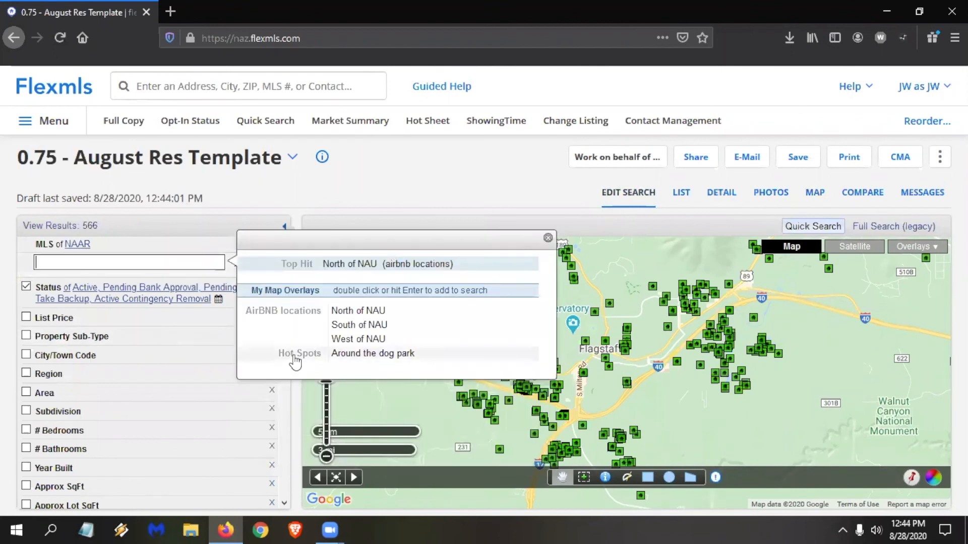
type("t spots")
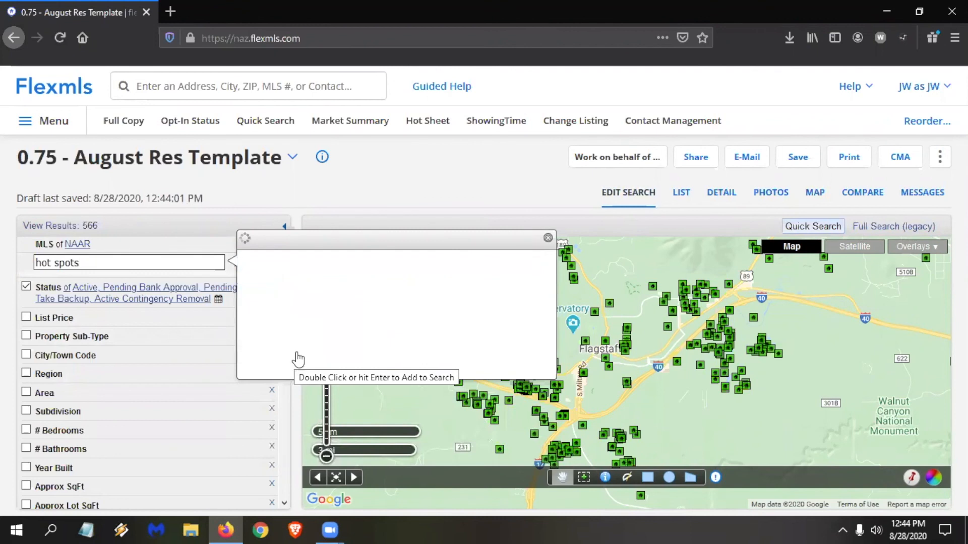
triple_click(84, 263)
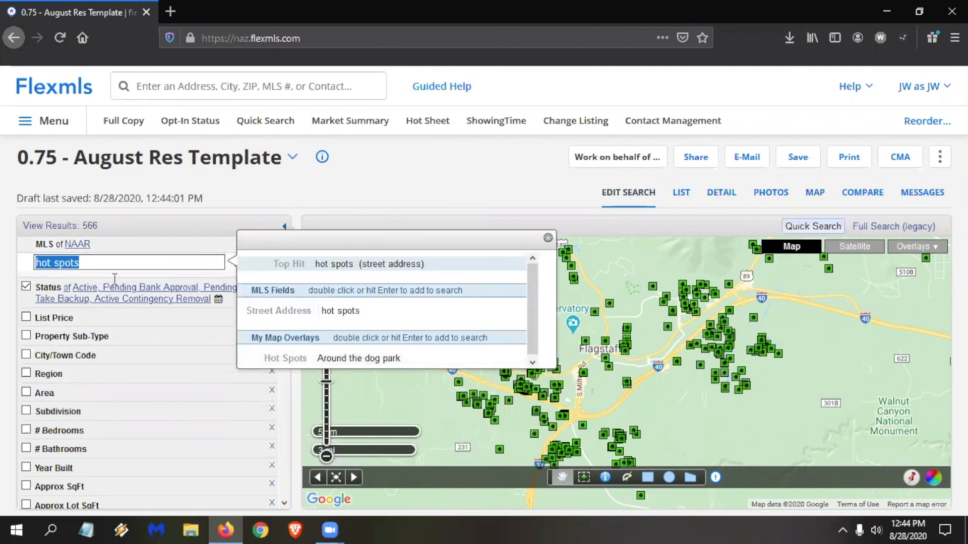
key("BackSpace")
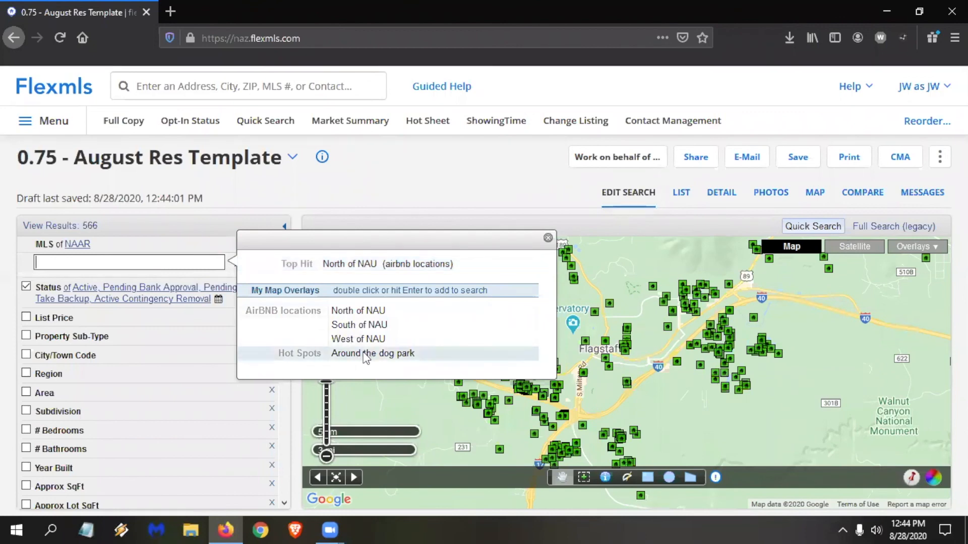
Restrict the search to the Around the dog park overlay from Hot Spots and show the save options.
double_click(366, 352)
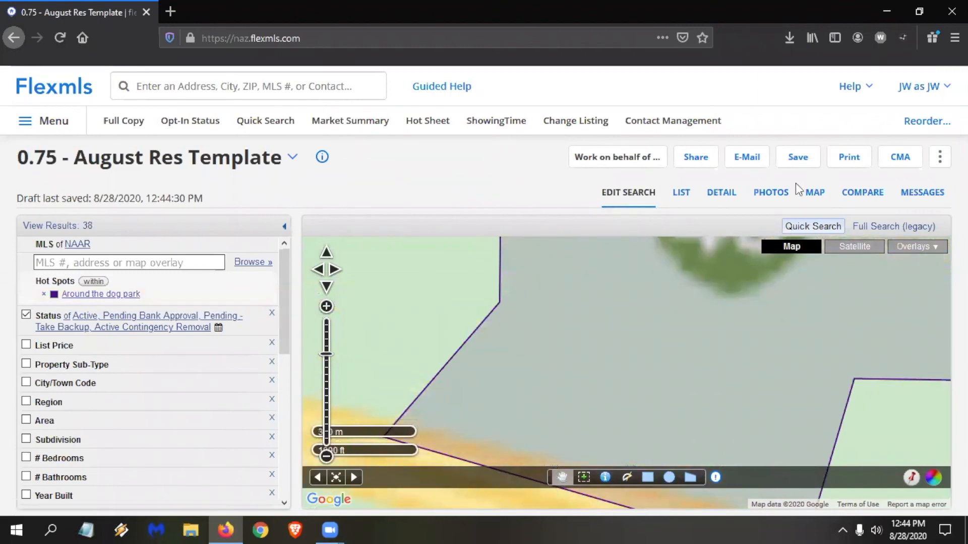
left_click(795, 168)
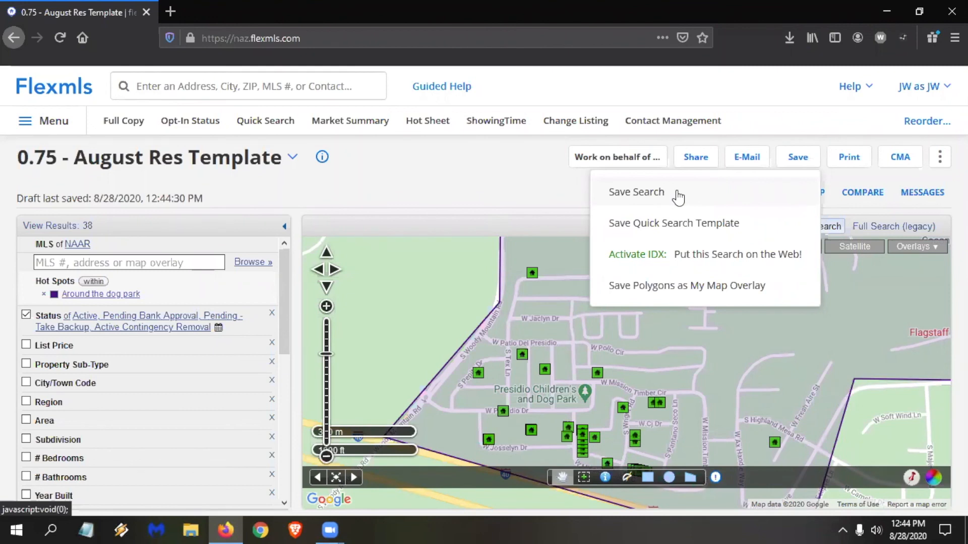
View the Opt-In Status Report summary and reopen the previously subscribed contact's details in Contact Management.
left_click(193, 127)
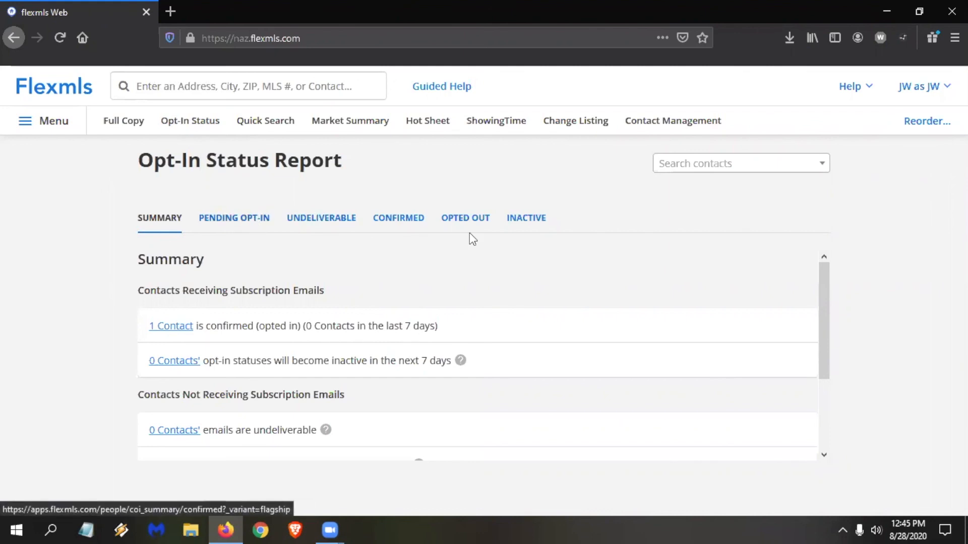
left_click(665, 127)
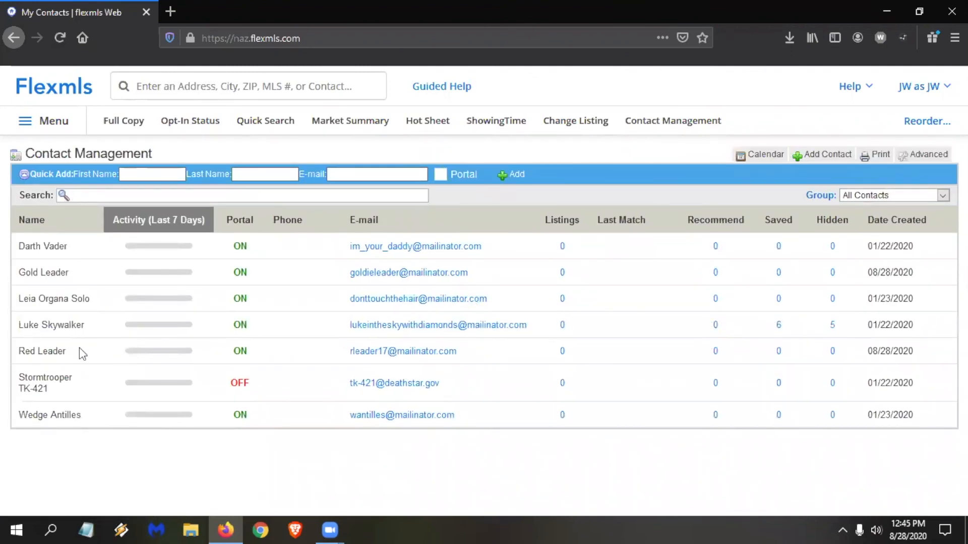
left_click(80, 349)
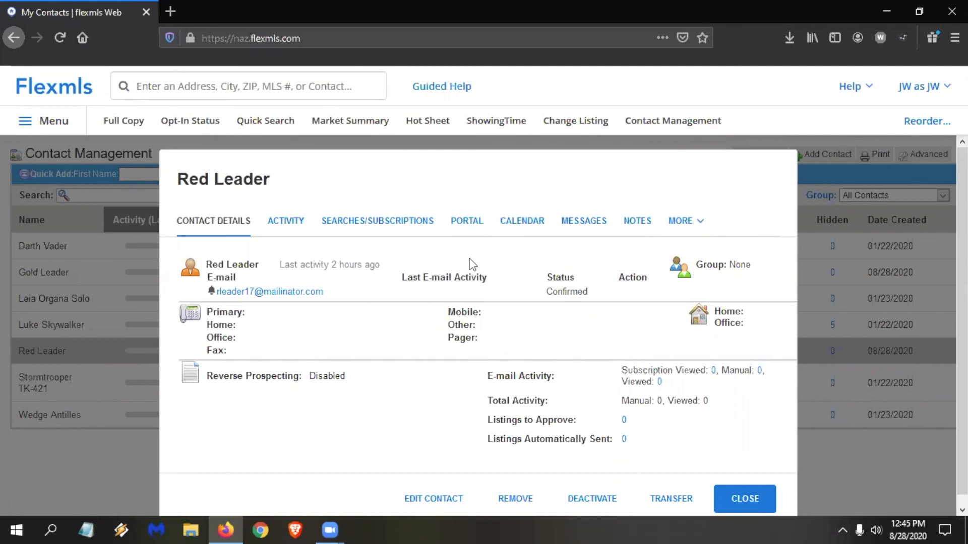
Enter the MLS training e-mail address in the global search field.
left_click(282, 85)
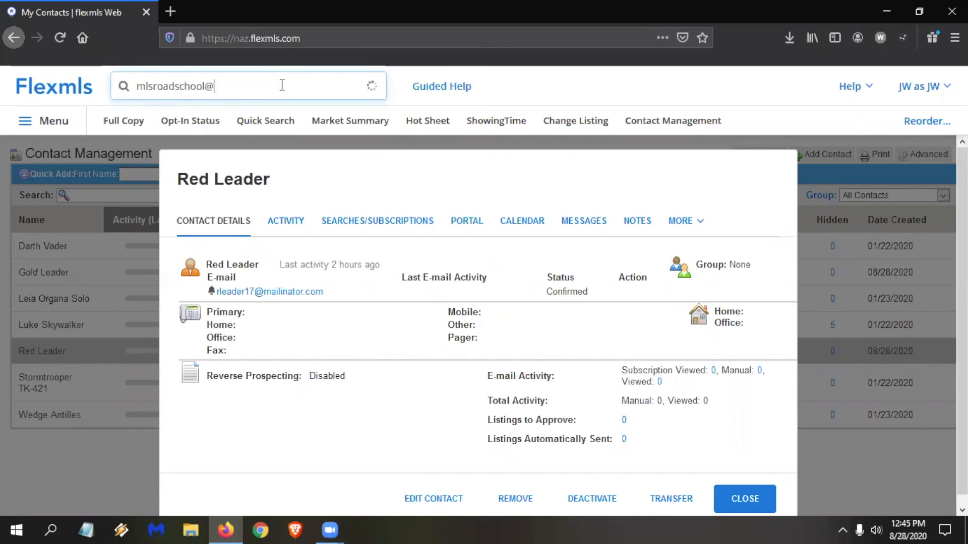
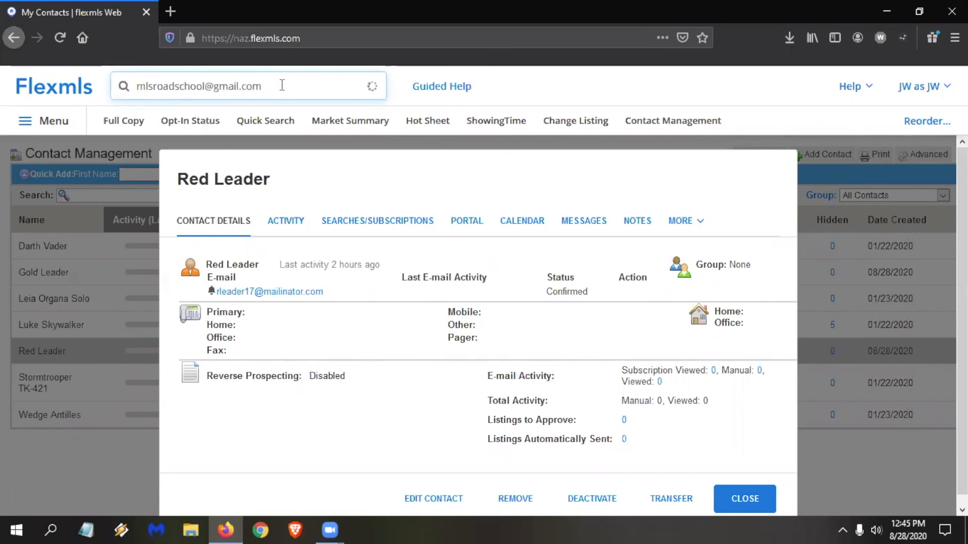